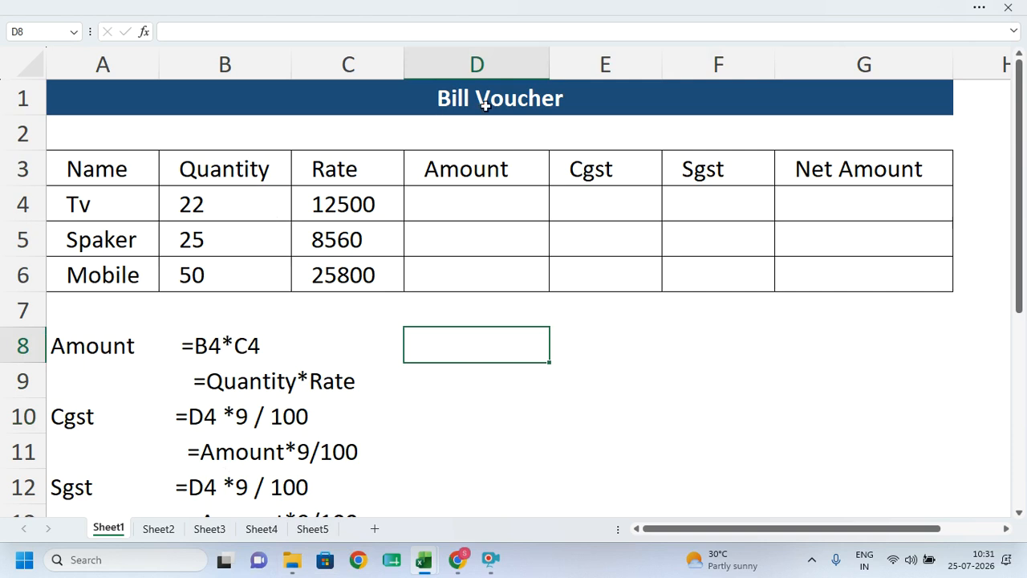
- Select the Bill Voucher table and its Tv and Spaker rows to review the layout
left_click(502, 169)
left_click_drag(390, 104, 385, 270)
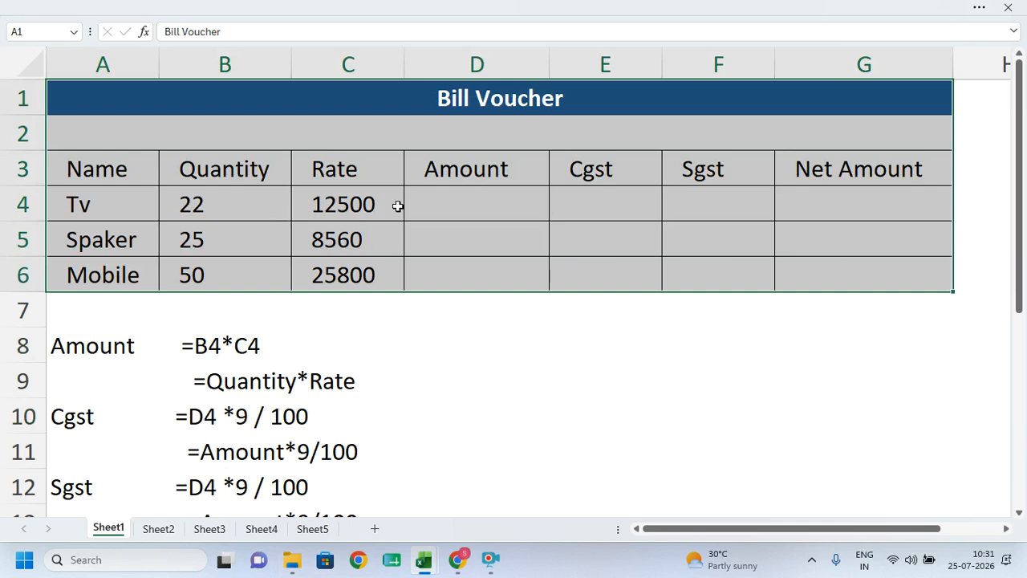
left_click_drag(396, 204, 685, 206)
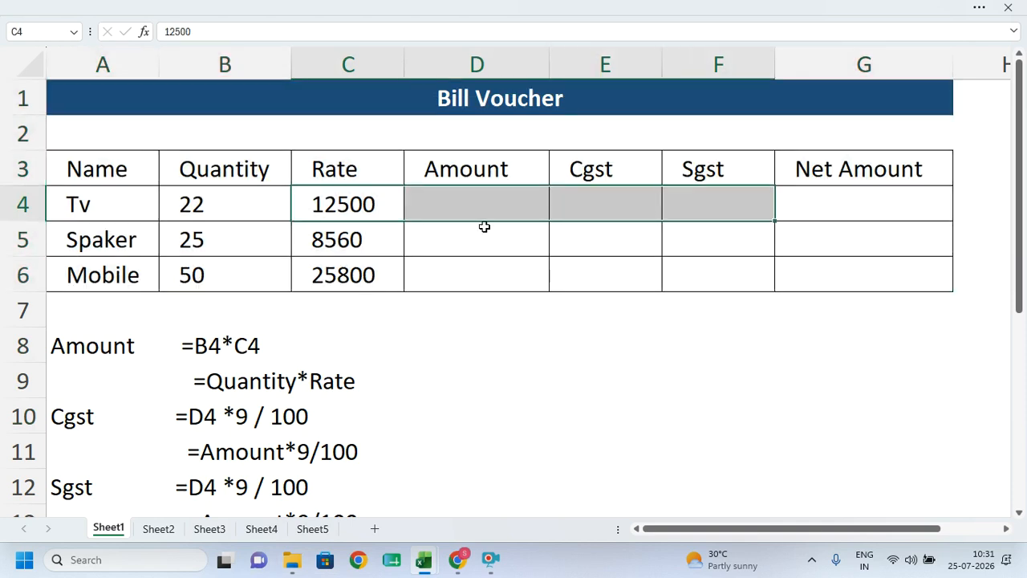
left_click_drag(118, 207, 826, 241)
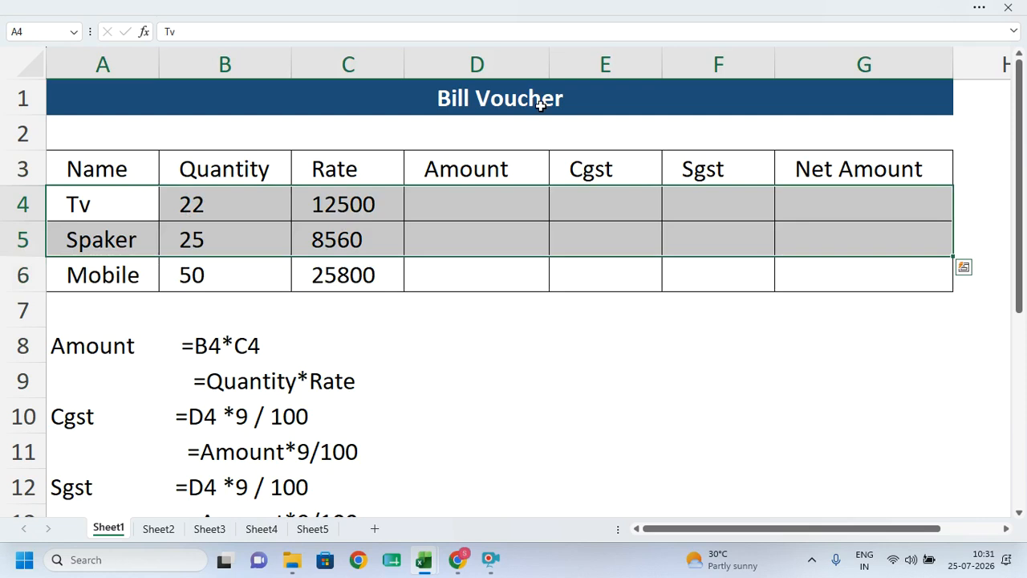
left_click(485, 312)
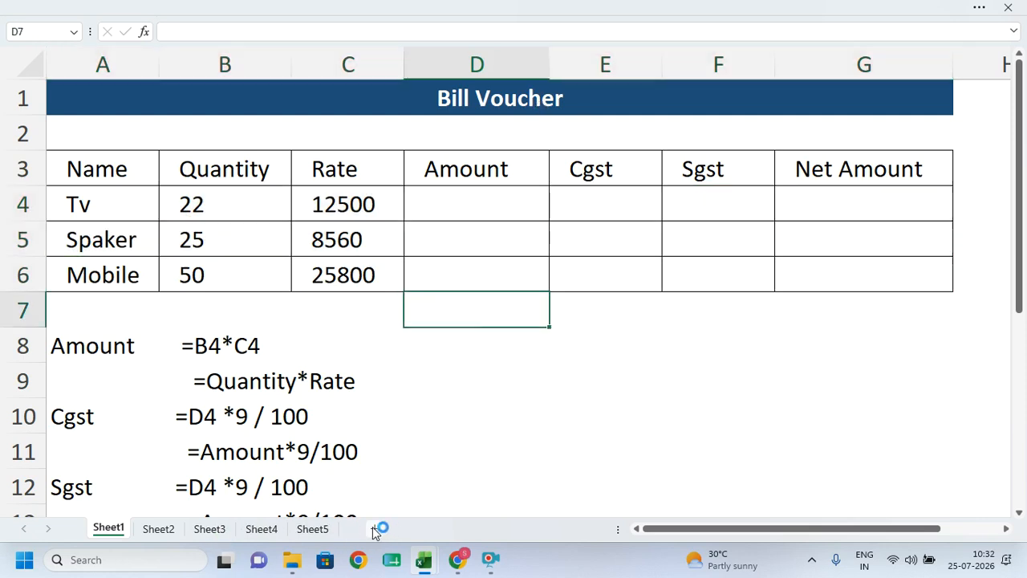
left_click(337, 422)
left_click_drag(113, 157, 879, 262)
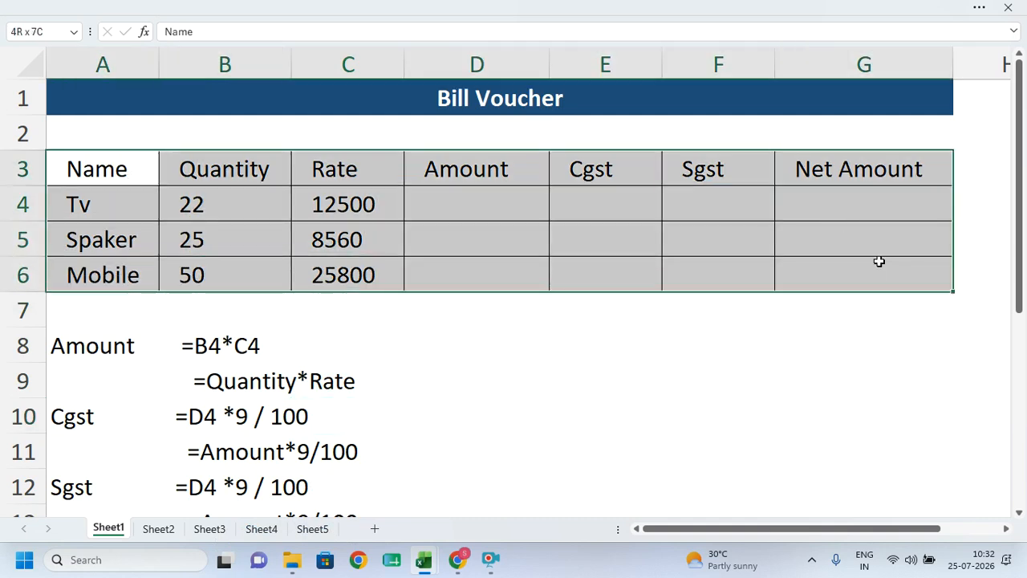
- Point out the headings Name through Net Amount and the Tv quantity 22 and rate 12500
left_click(115, 168)
left_click(262, 167)
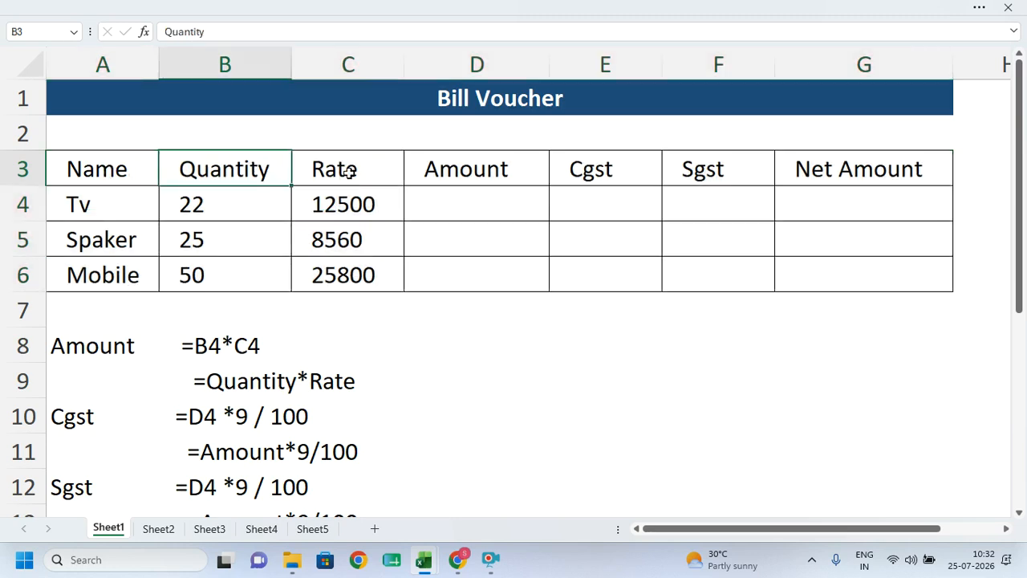
left_click(341, 169)
left_click(518, 170)
left_click(588, 175)
left_click(699, 168)
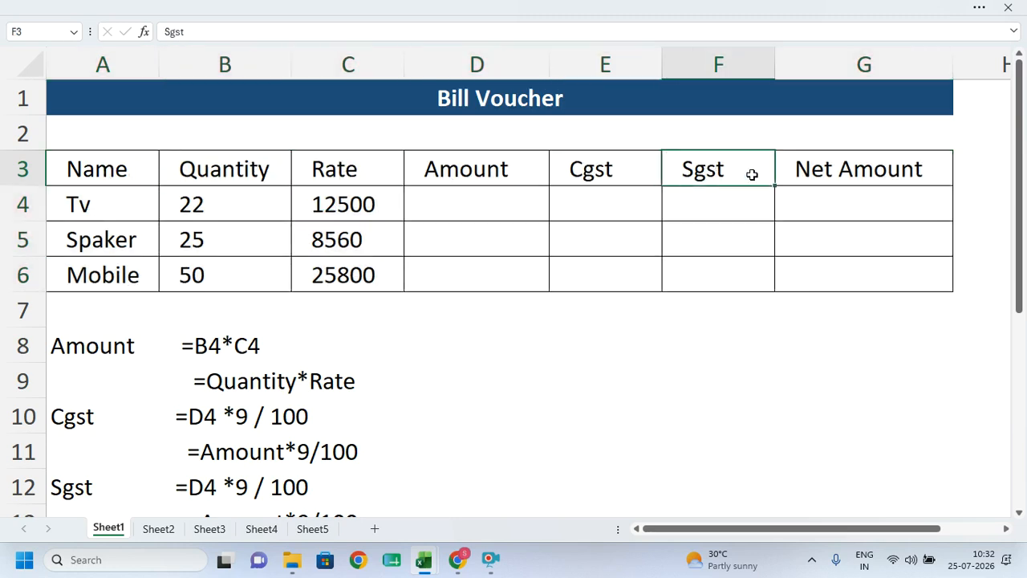
left_click(888, 176)
left_click(74, 211)
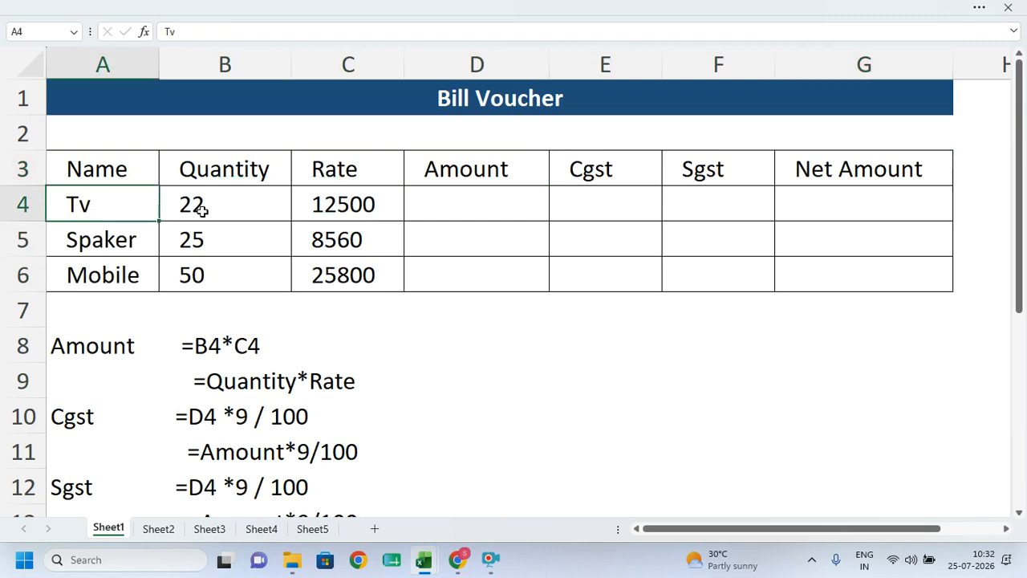
left_click(215, 216)
left_click(337, 205)
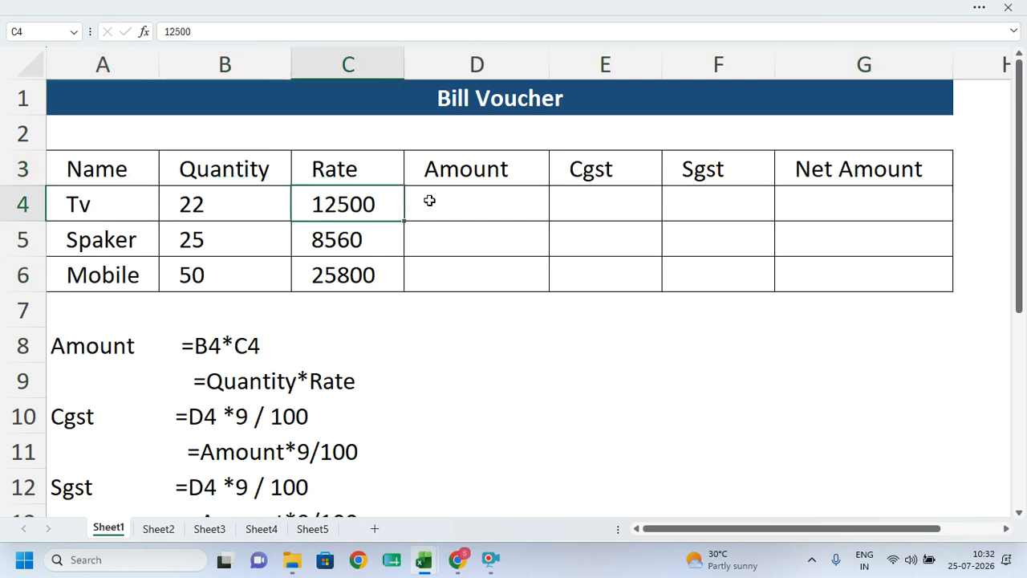
left_click(193, 203)
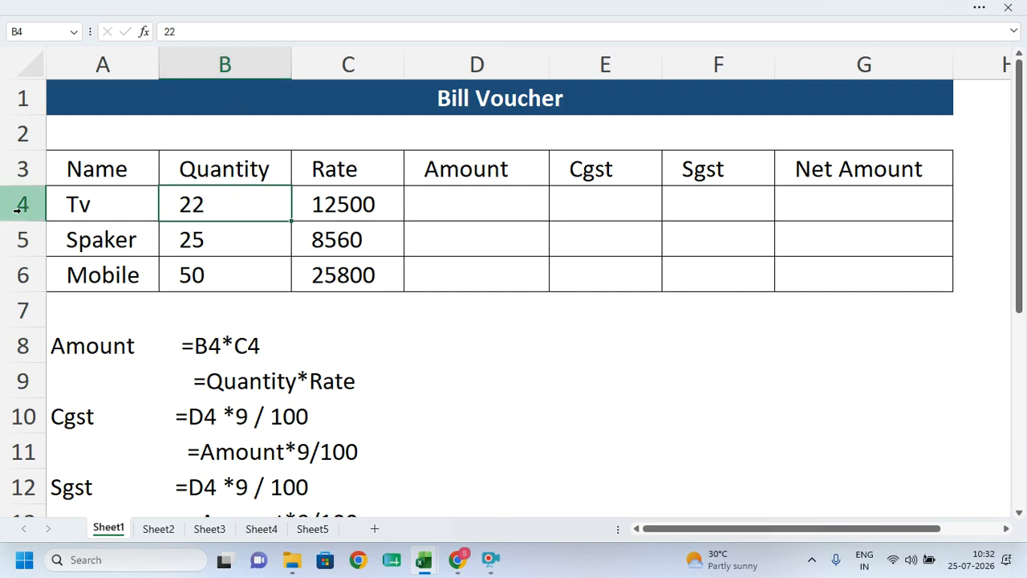
left_click(363, 206)
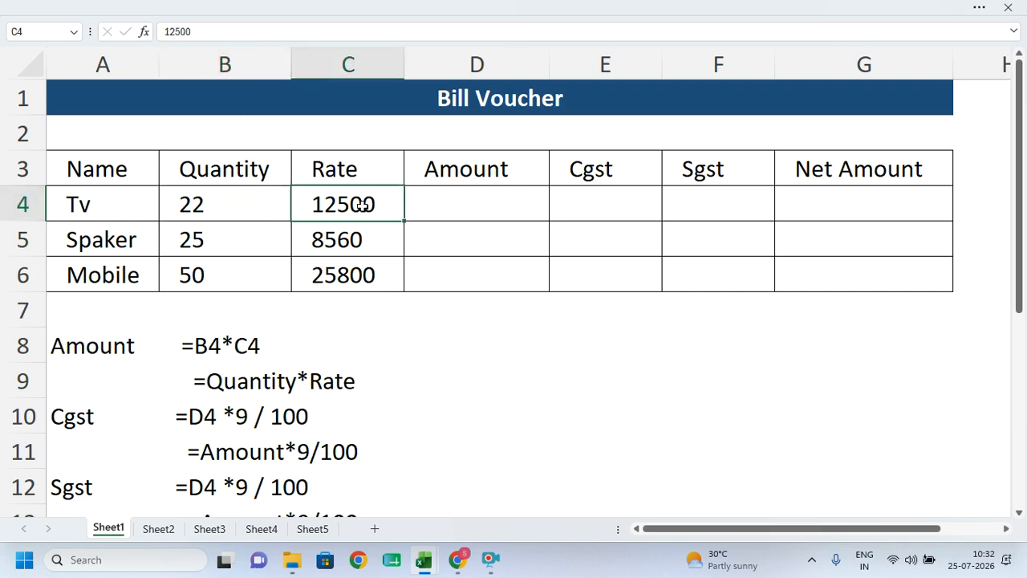
- Enter =B4*C4 in D4 so the Tv amount shows 275000
left_click(442, 198)
type("=")
left_click(219, 206)
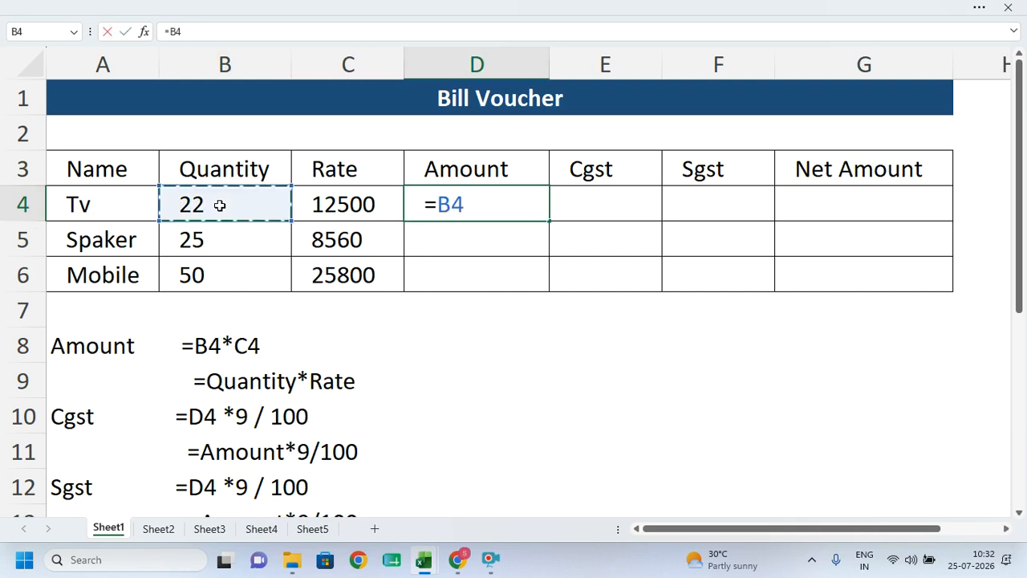
type("*")
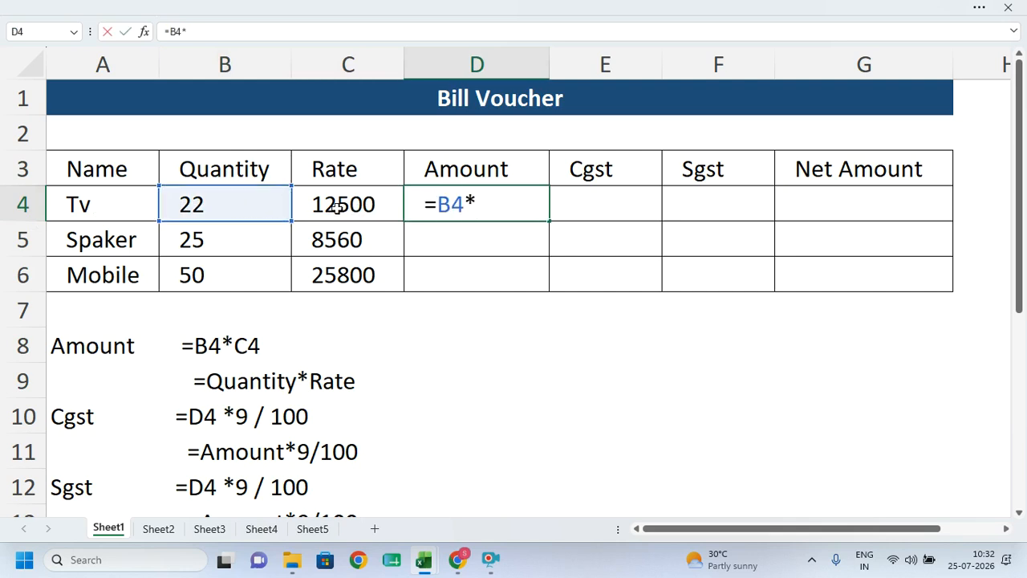
left_click(337, 207)
key("Return")
left_click(473, 191)
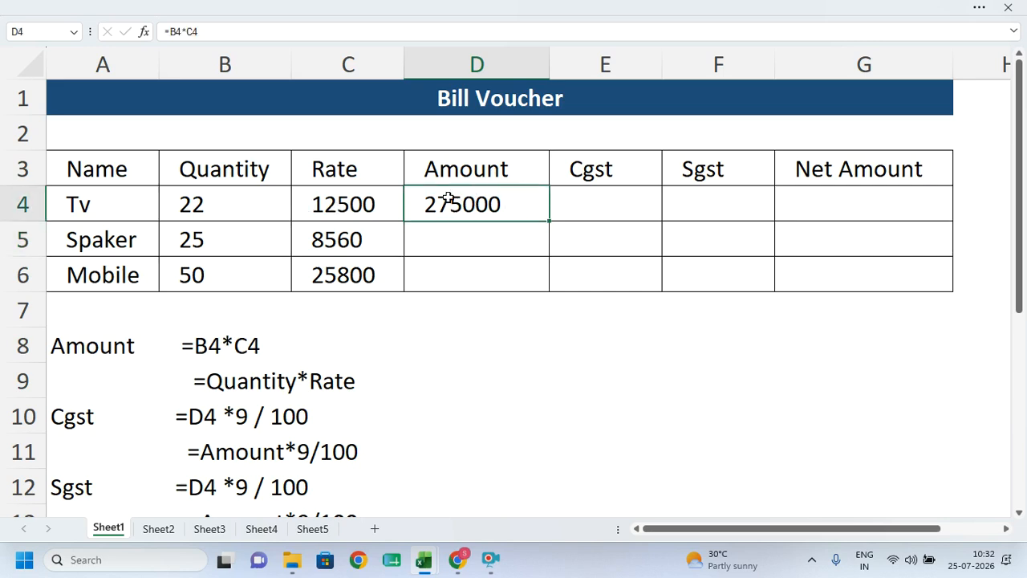
- Enter =D4*9/100 in E4 so the Tv Cgst shows 24750
left_click(610, 194)
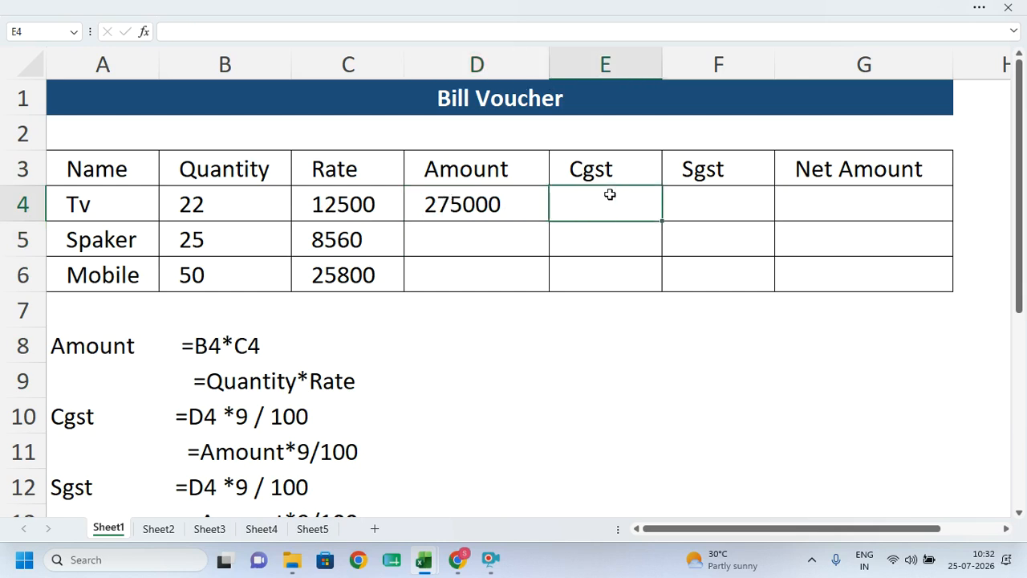
left_click(581, 234)
left_click(602, 200)
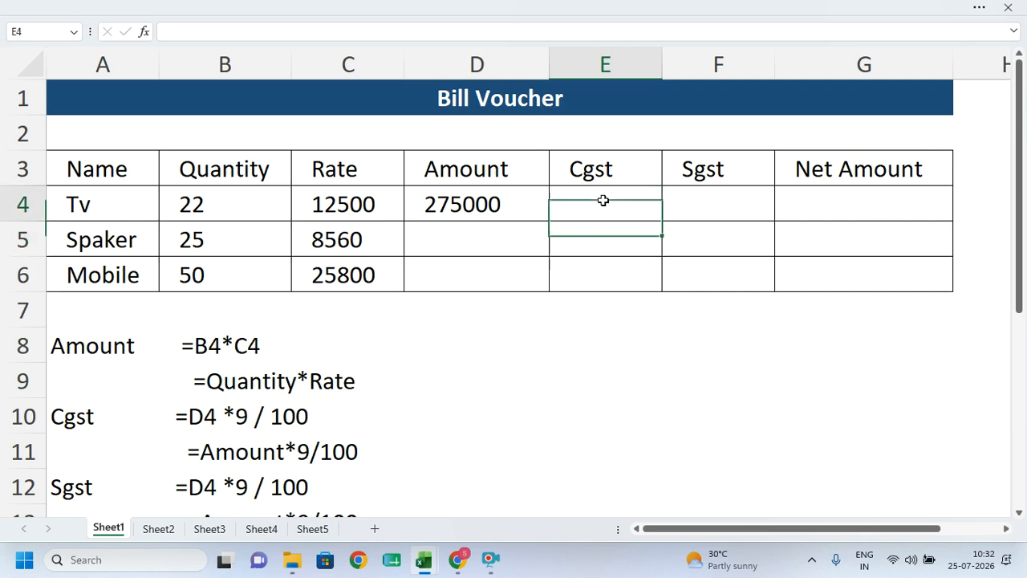
type("=")
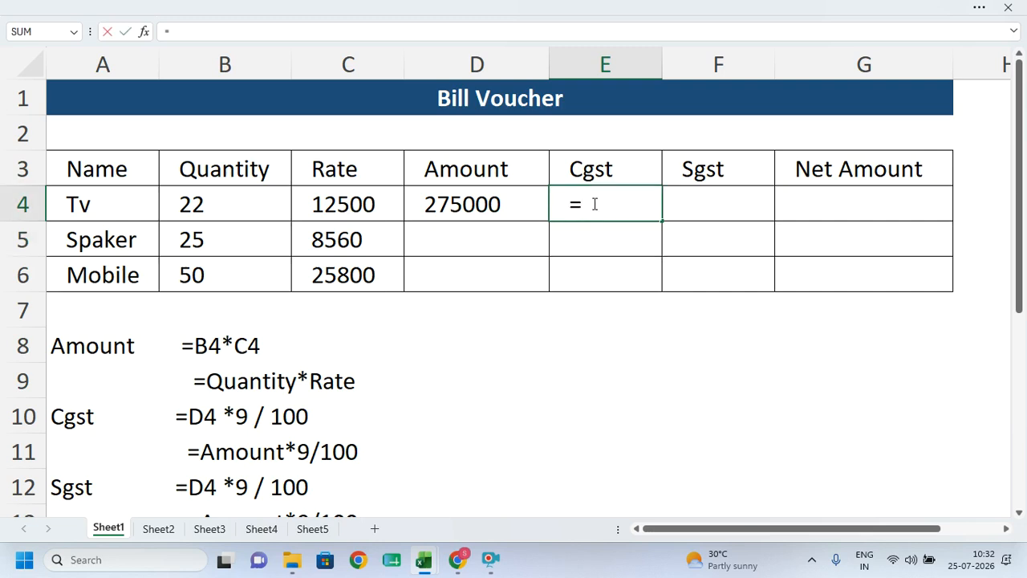
left_click(451, 207)
type("*9/100")
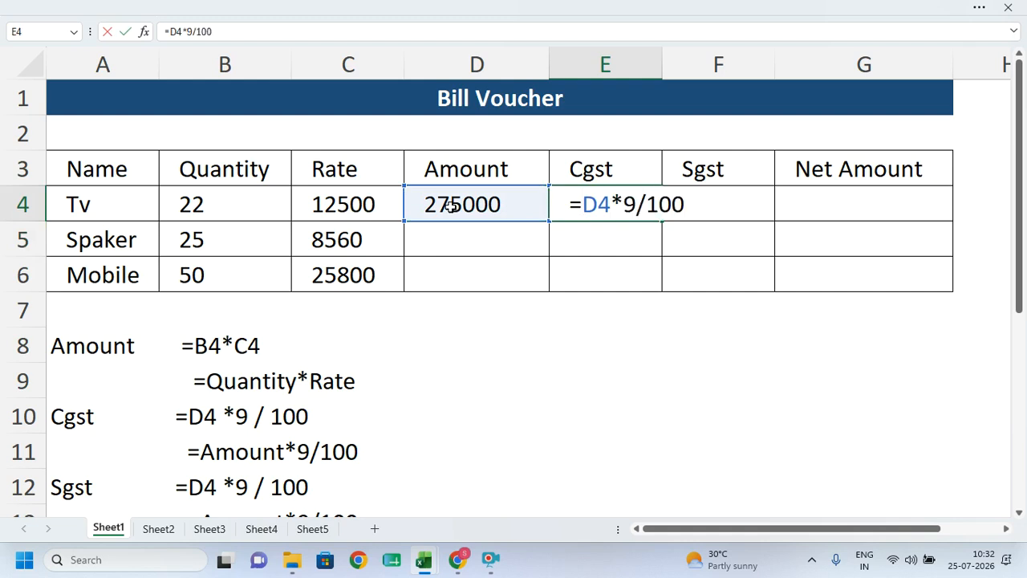
key("Return")
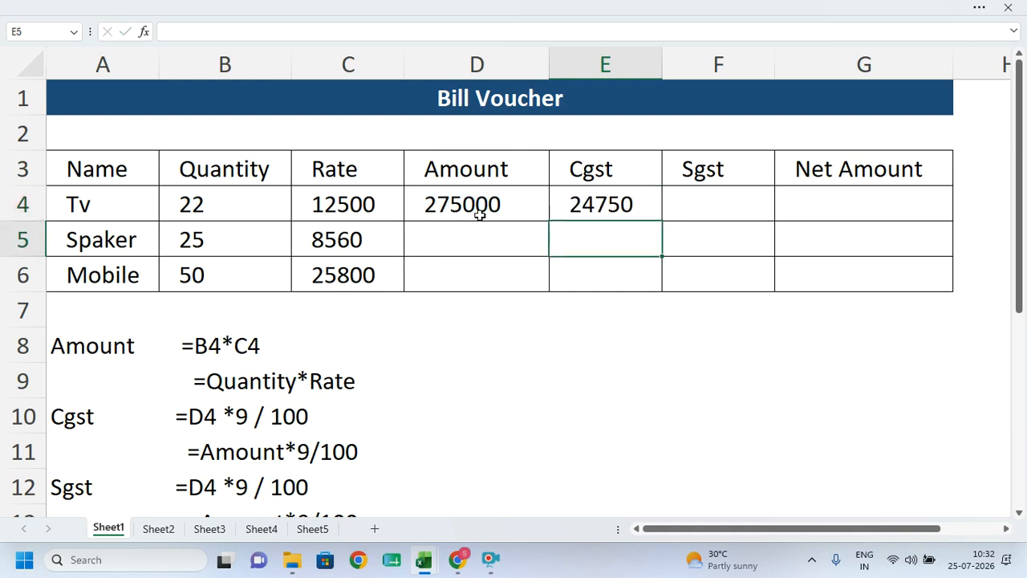
left_click(579, 197)
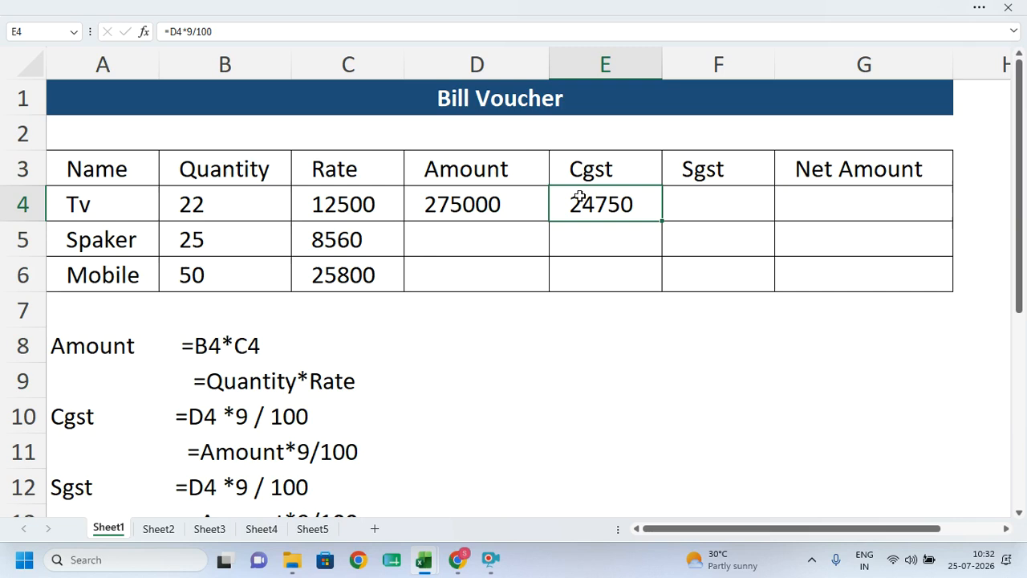
left_click(713, 201)
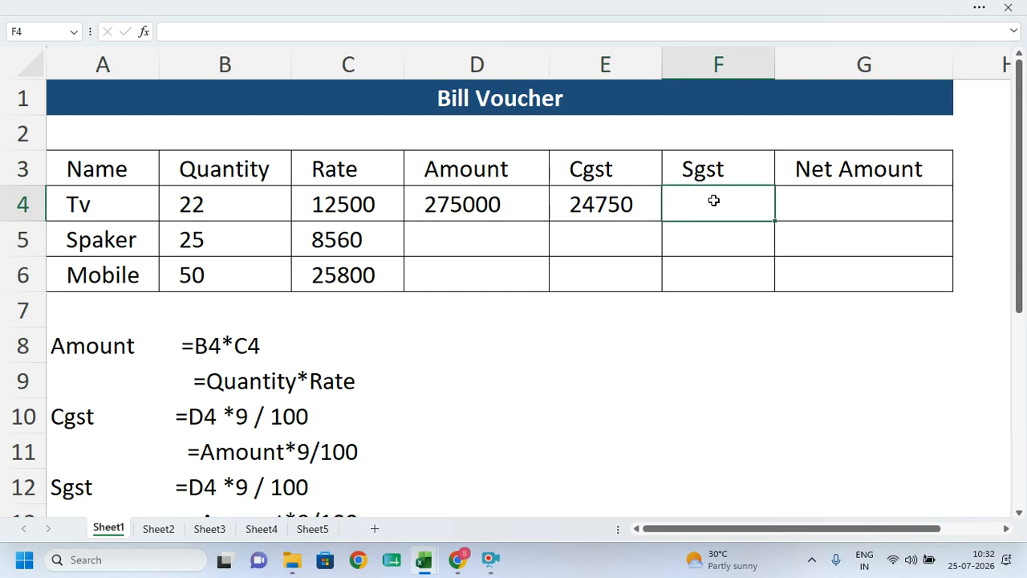
- Enter =D4*9/100 in F4 for the Tv Sgst
double_click(714, 200)
type("=")
left_click(500, 209)
type("*")
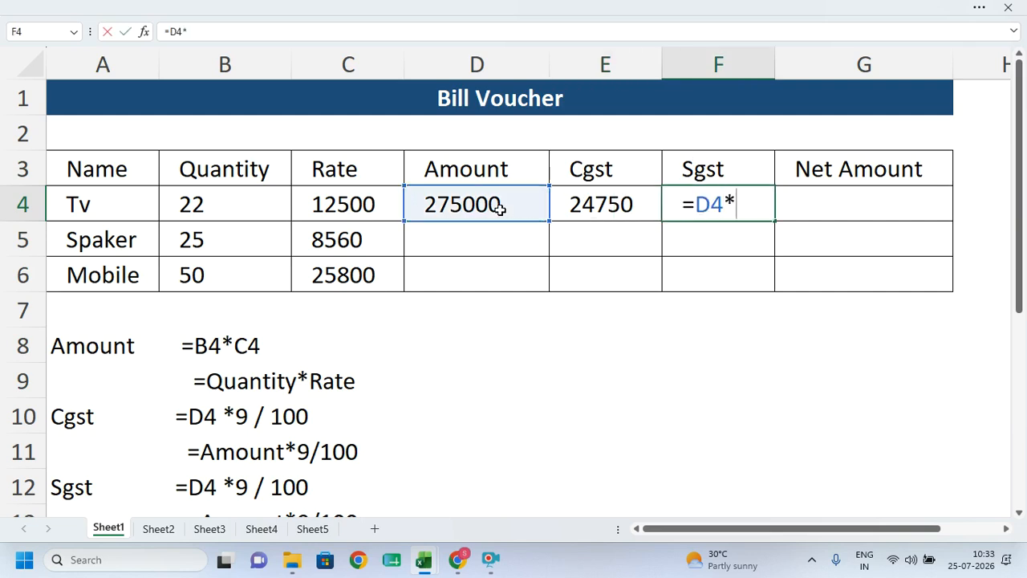
type("9/100")
key("Return")
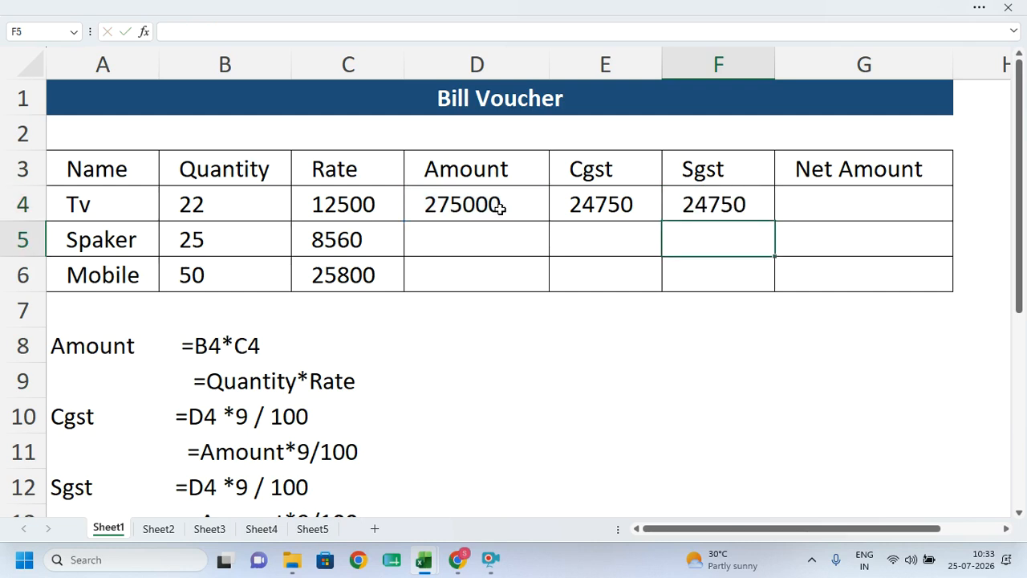
- Compute the Tv net amount in G4 as =D4+E4+F4
left_click_drag(458, 201, 714, 202)
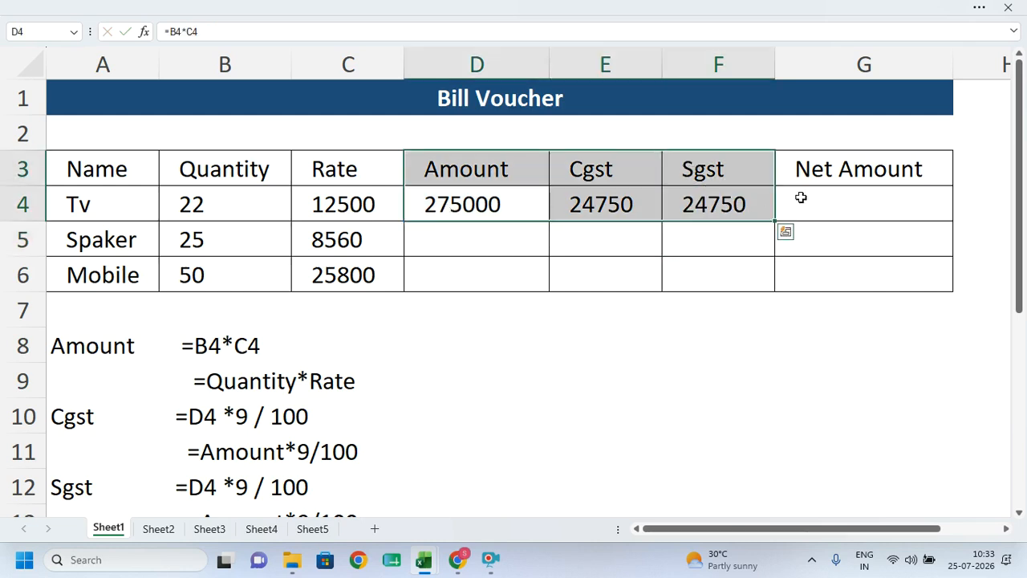
left_click(806, 196)
type("=")
left_click(493, 207)
type("+")
left_click(614, 204)
type("+")
left_click(723, 203)
key("Return")
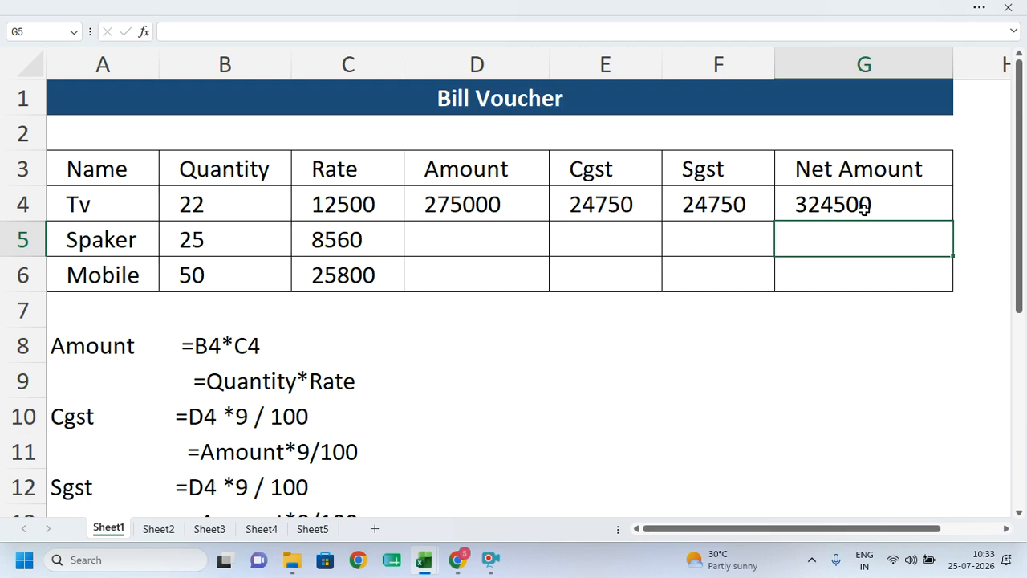
- Copy the Tv formulas down to the Spaker and Mobile rows, then close without saving
left_click_drag(445, 210, 878, 199)
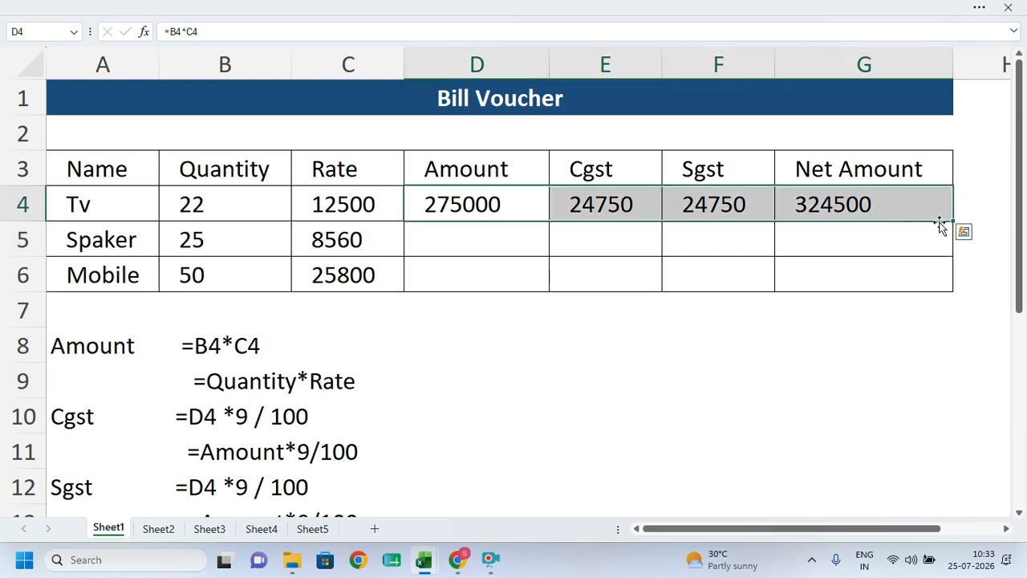
left_click_drag(953, 221, 952, 292)
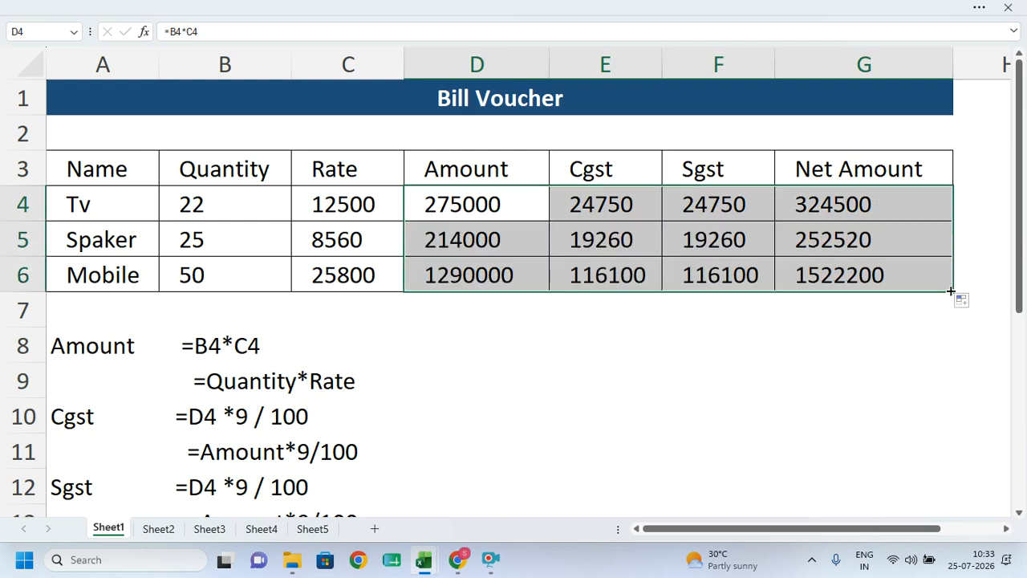
key("ctrl+z")
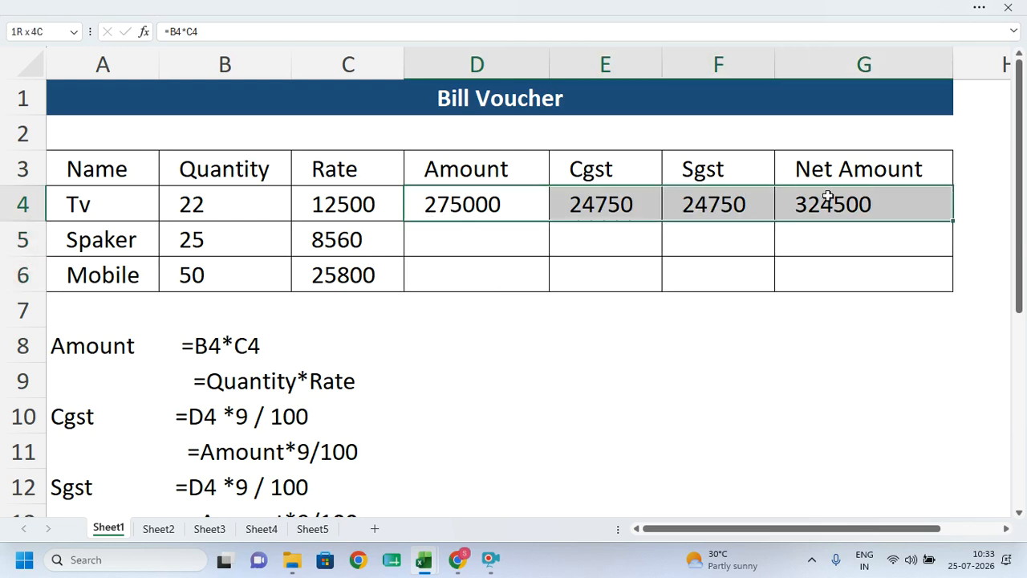
left_click_drag(470, 207, 876, 205)
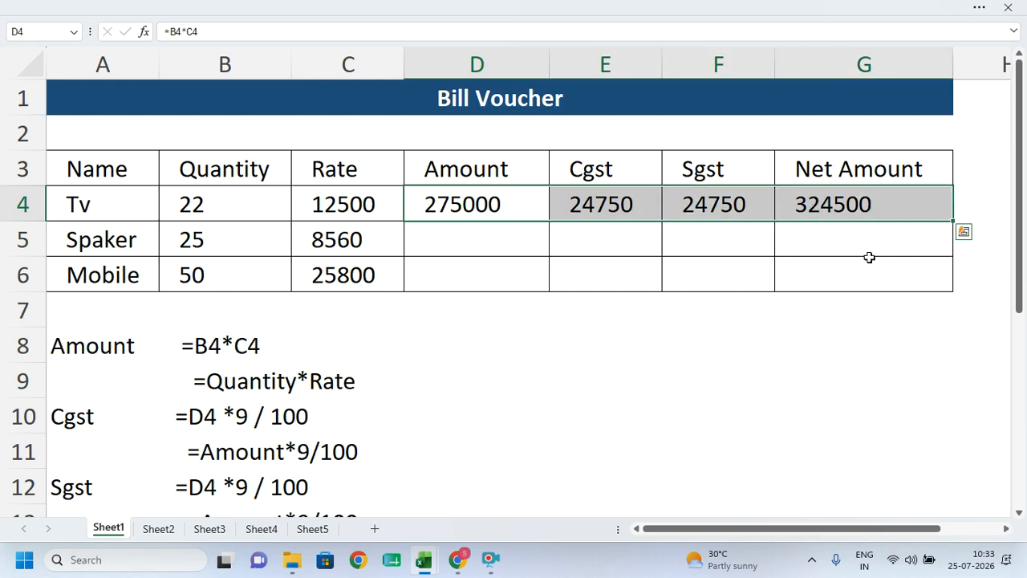
left_click_drag(953, 221, 947, 296)
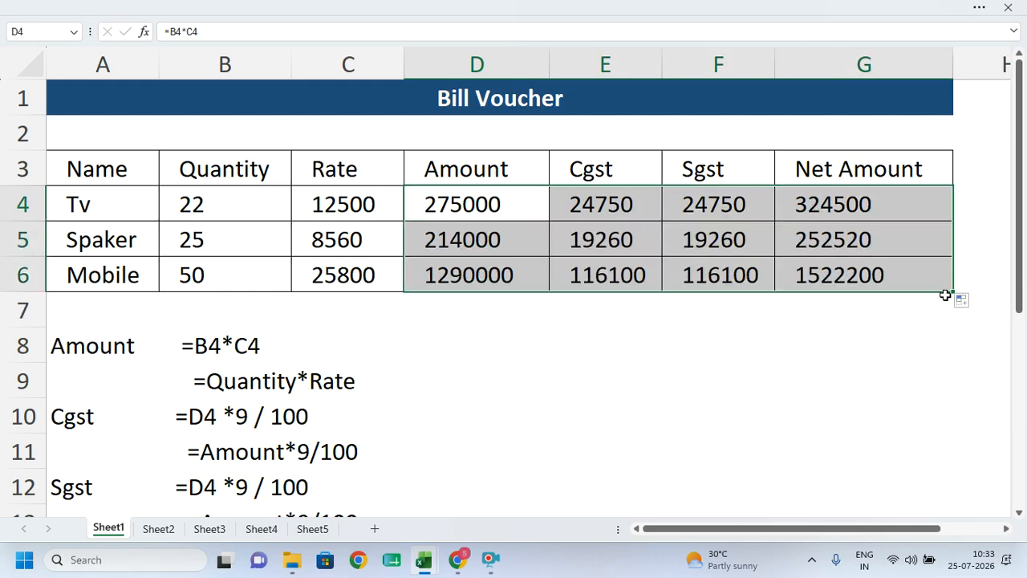
scroll(348, 383, "down", 2)
scroll(690, 236, "up", 1)
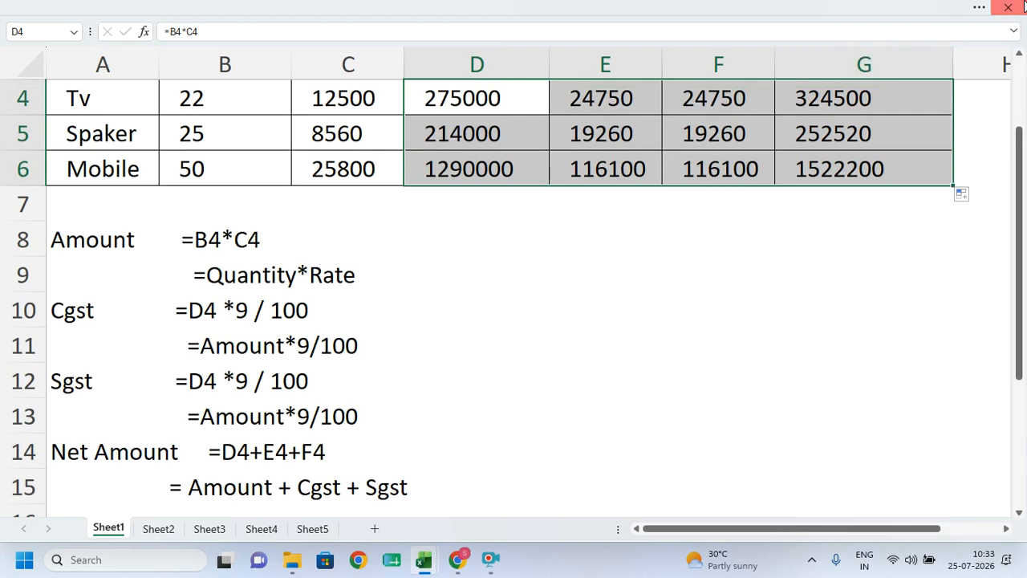
left_click(1008, 7)
left_click(552, 299)
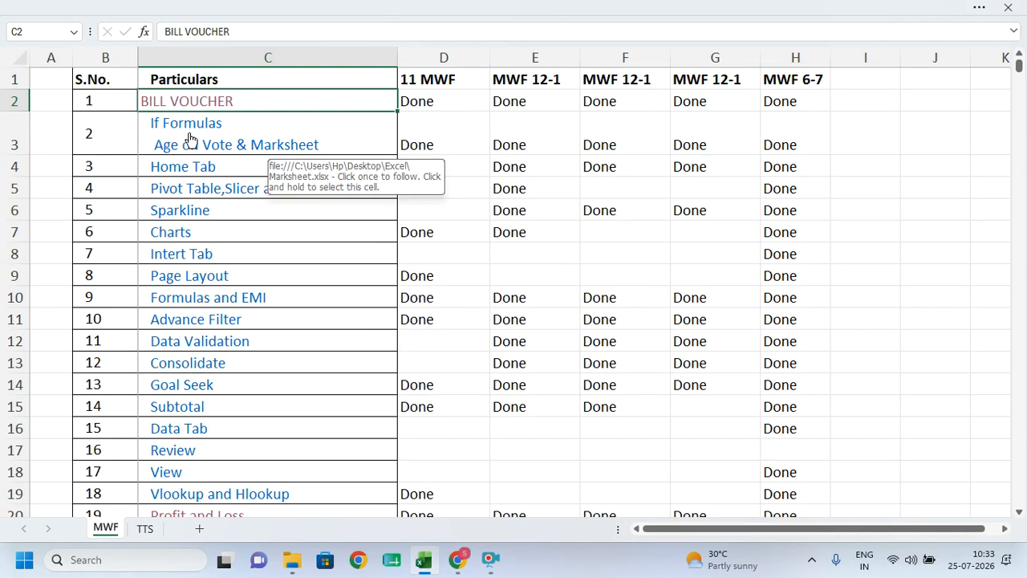
- Open the linked If Formulas workbook, view the Marksheet sheet, and add a blank Sheet1
left_click(187, 130)
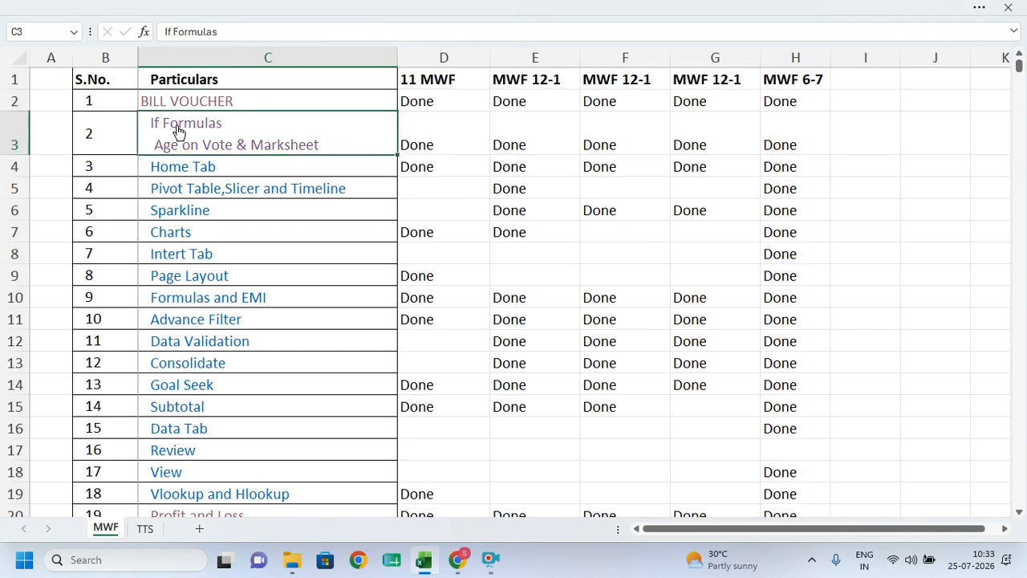
left_click(174, 124)
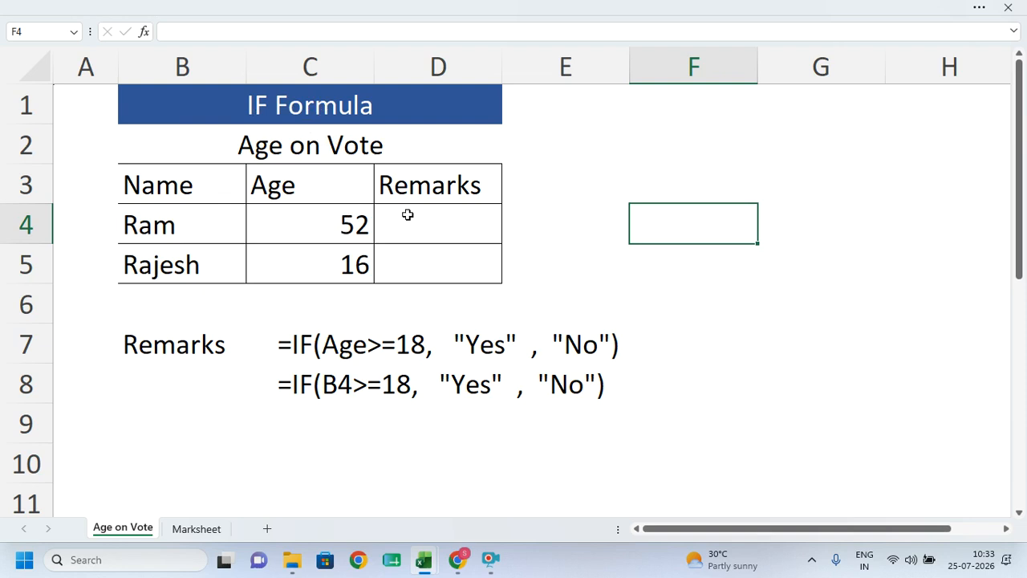
left_click_drag(177, 200, 400, 268)
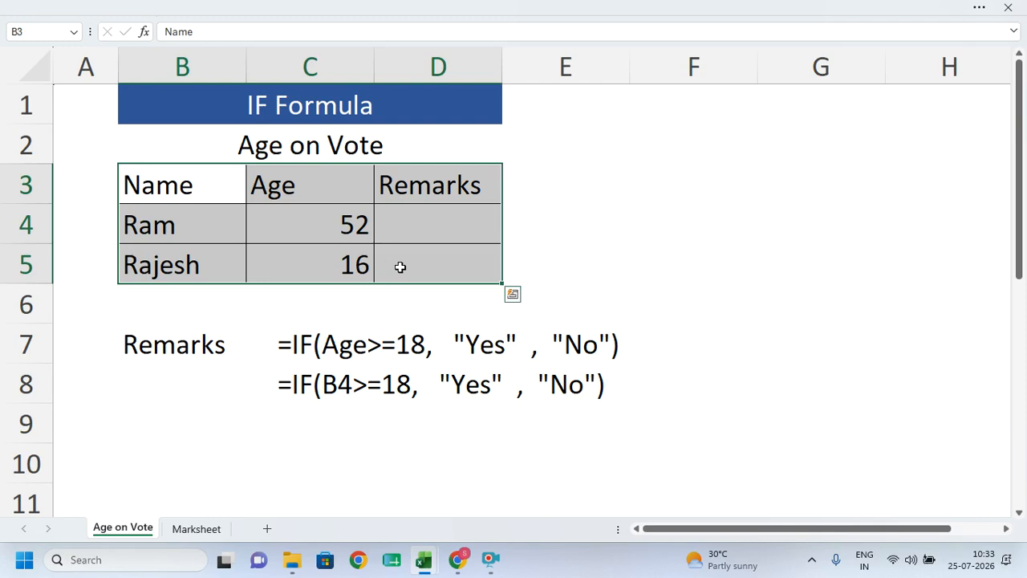
left_click(195, 530)
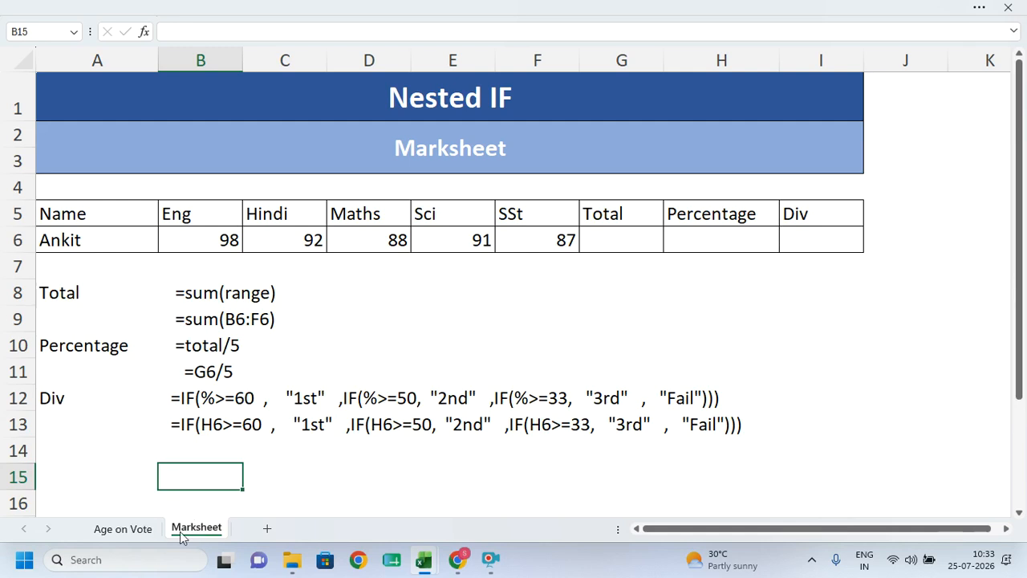
left_click(265, 528)
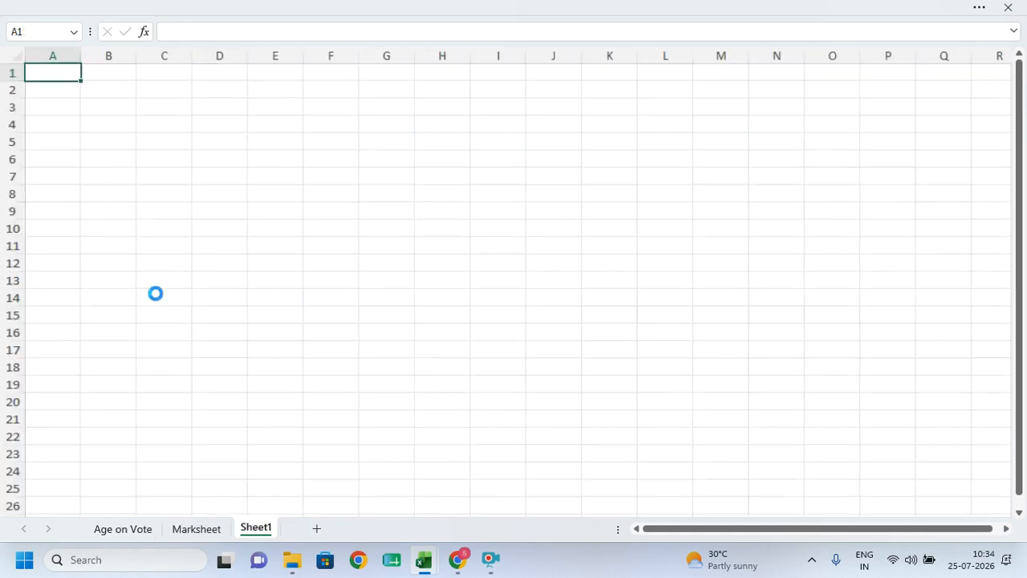
- Type the names ram, amit, deepak, karan and arti into A1:A5
scroll(156, 293, "up", 7)
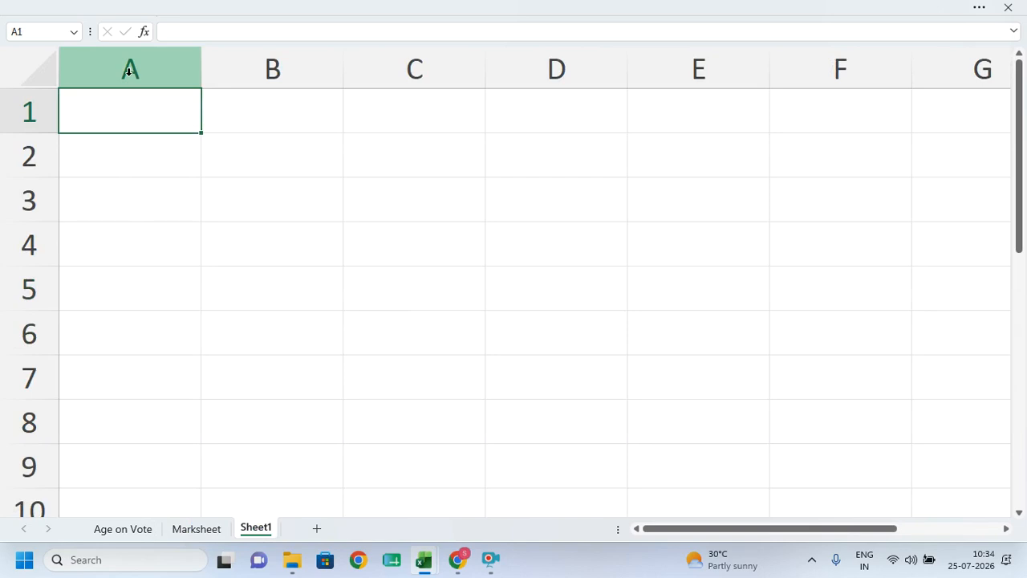
type("ram")
key("Return")
type("amit")
key("Return")
type("deepak")
key("Return")
type("kran")
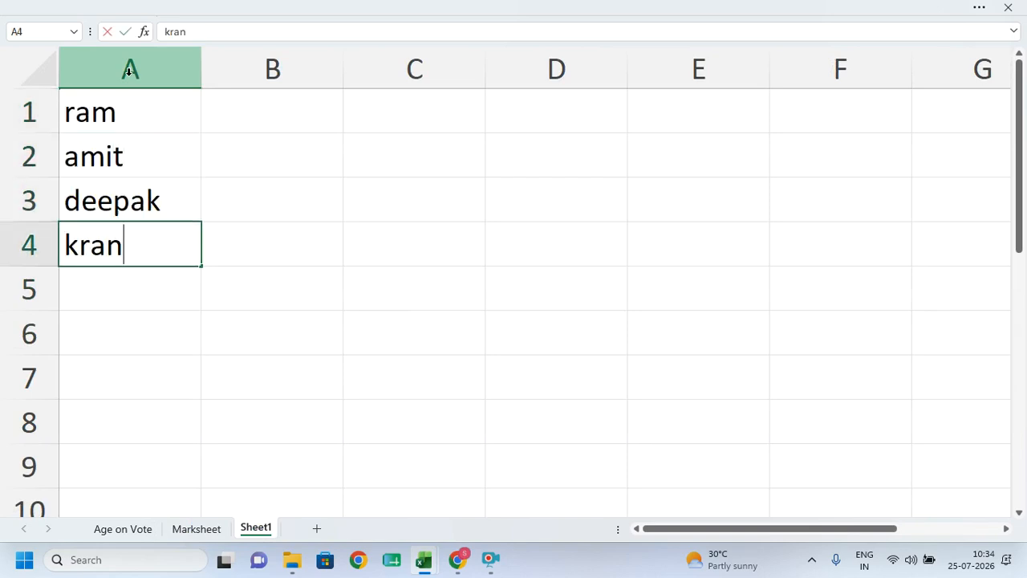
key("BackSpace")
key("BackSpace")
key("BackSpace")
type("aran")
key("Return")
type("ai")
type("ti")
key("Right")
- Enter the numbers 15, 12, 80, 16 and 21 into B1:B5
key("Up")
key("Up")
key("Up")
key("Up")
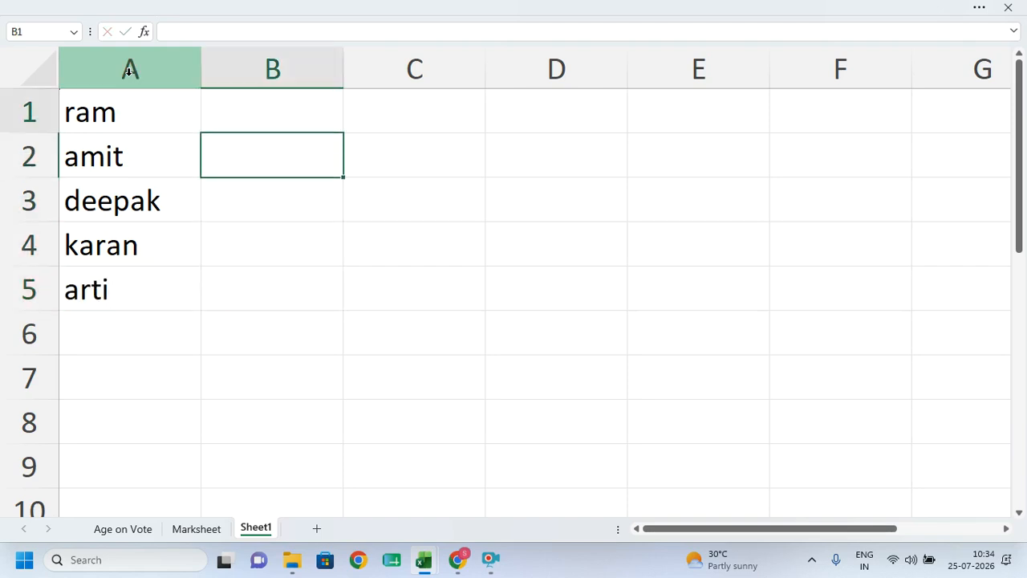
type("15")
key("Return")
type("12")
key("Return")
type("80")
key("Return")
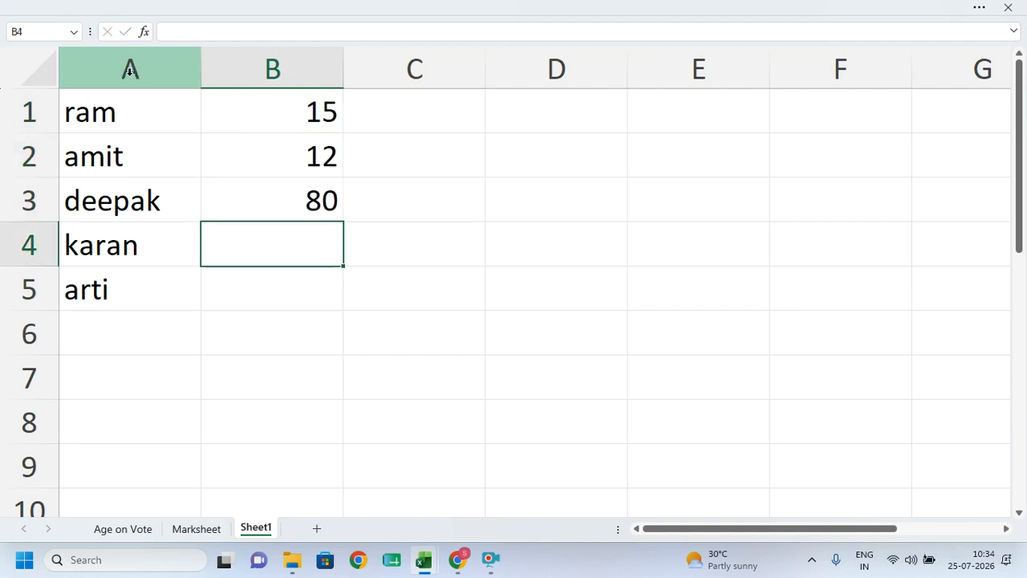
type("16")
key("Return")
type("21")
left_click(292, 103)
left_click_drag(305, 109, 299, 284)
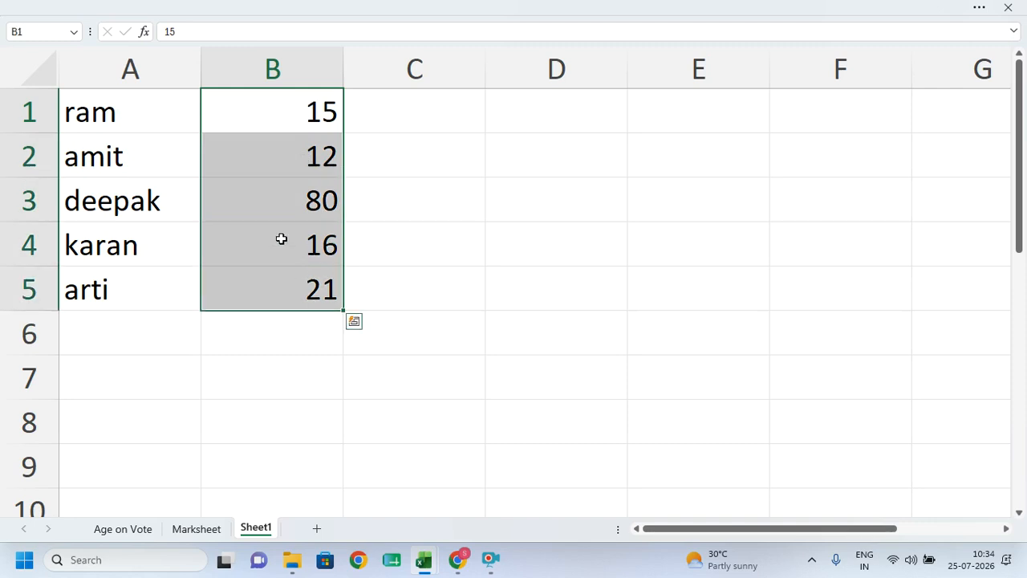
left_click(289, 193)
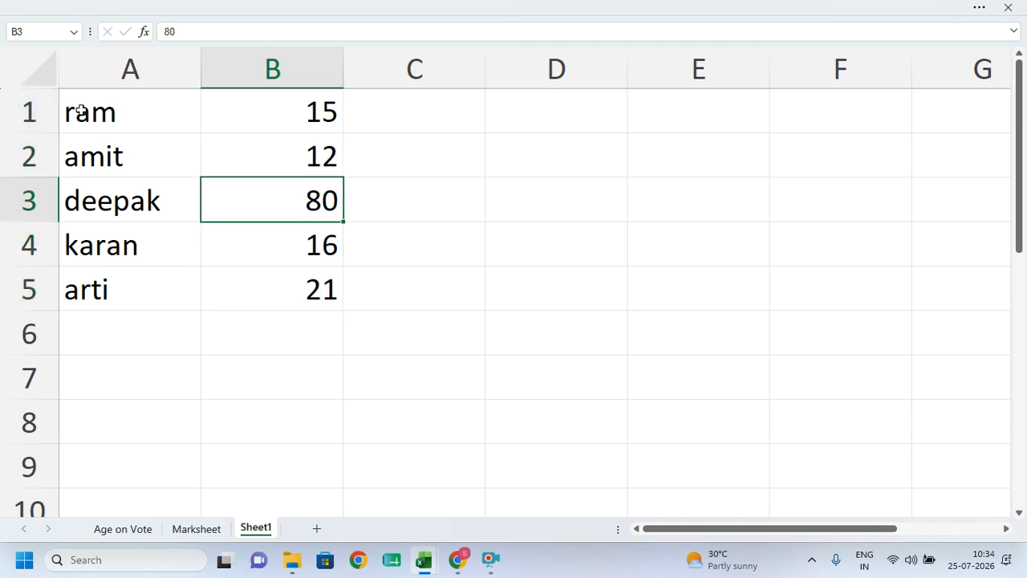
- Begin the formula =IF(B1>=18, in cell C1
left_click(425, 109)
type("=if")
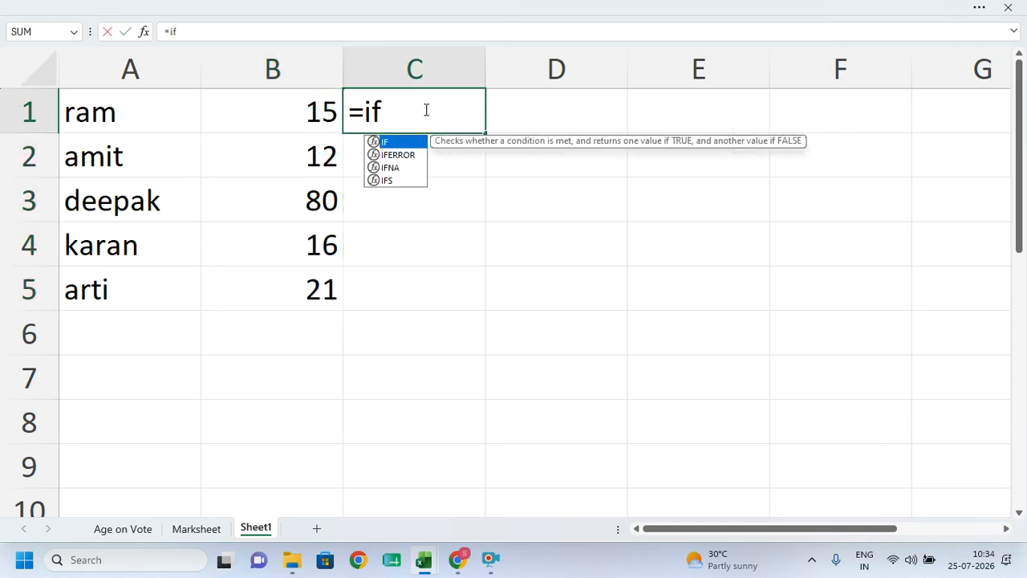
key("Tab")
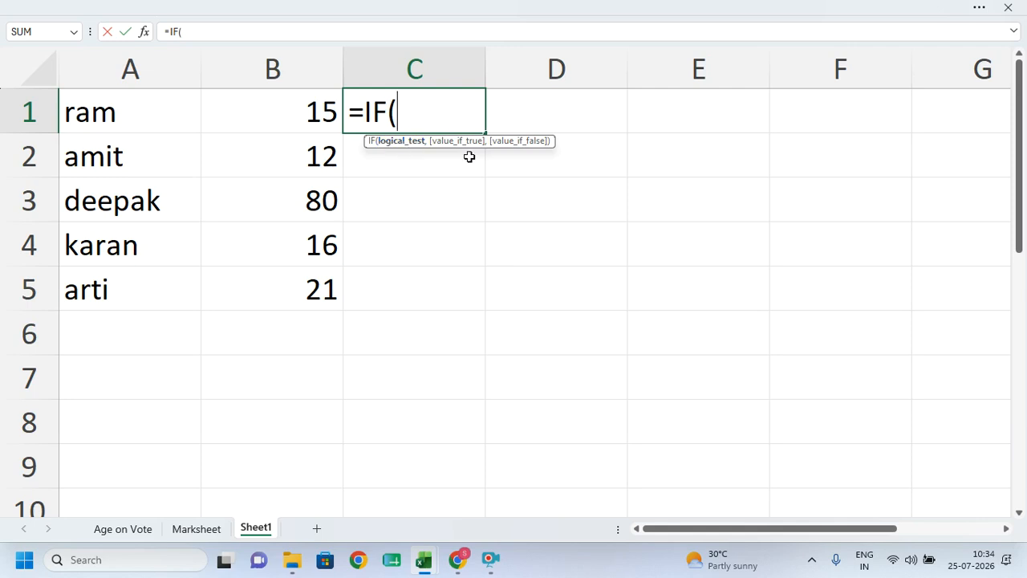
left_click(259, 108)
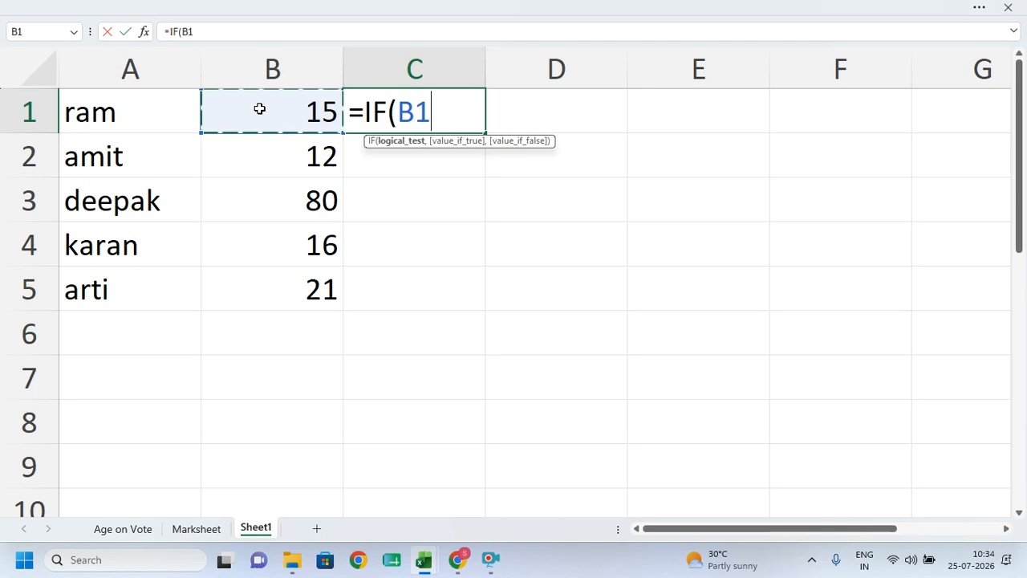
type(">=18")
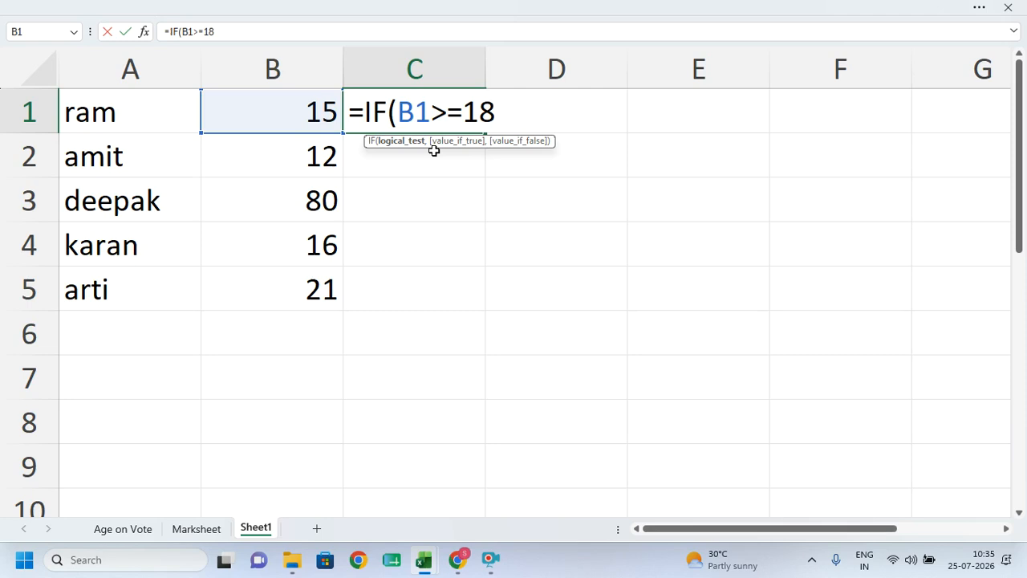
type(",")
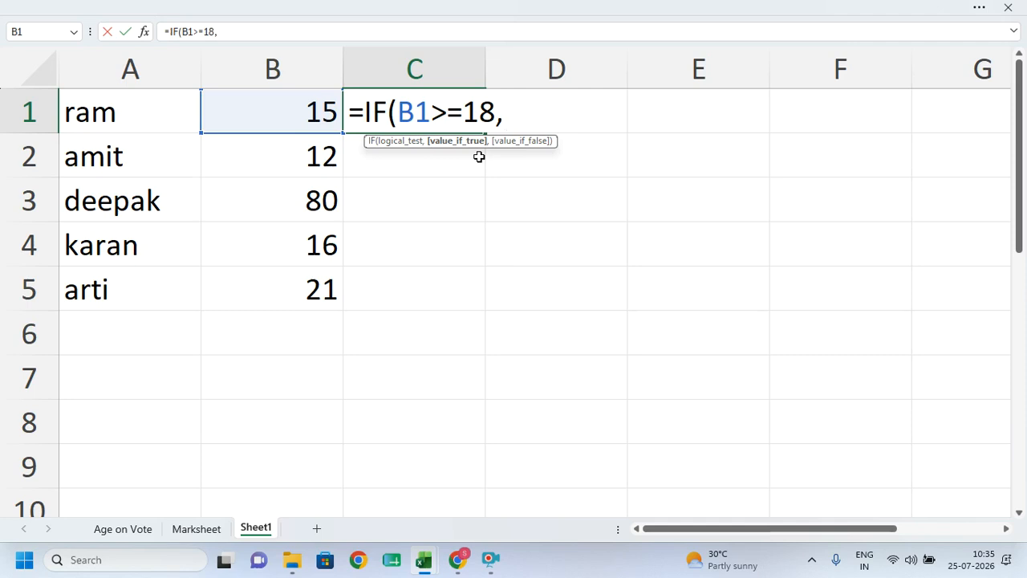
- Complete C1 as =IF(B1>=18,"yes","no") and enter it
type("\"")
key("BackSpace")
key("BackSpace")
type("\"")
key("BackSpace")
type("\"yes")
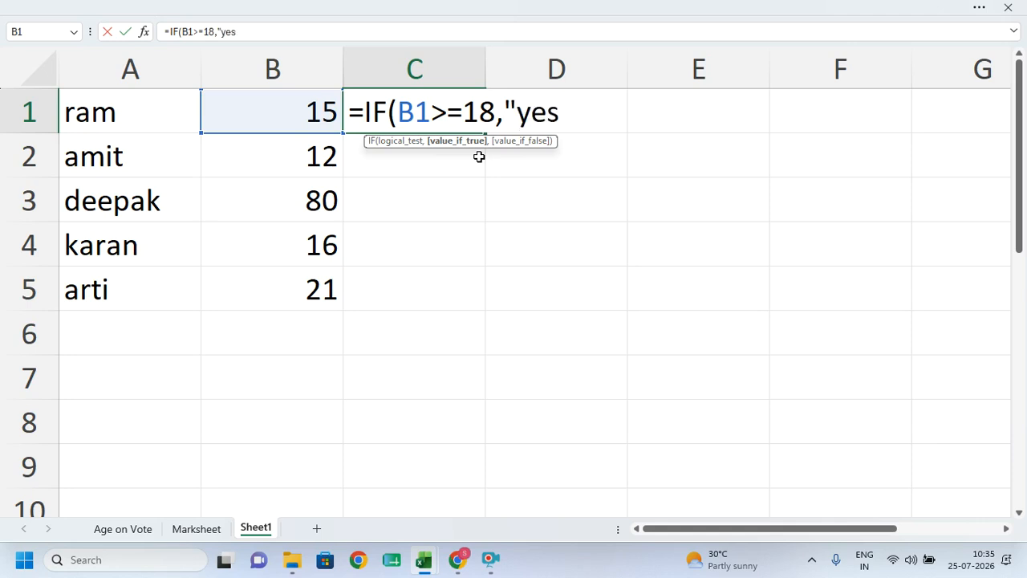
type("\"")
type("\"")
key("BackSpace")
type(",\"")
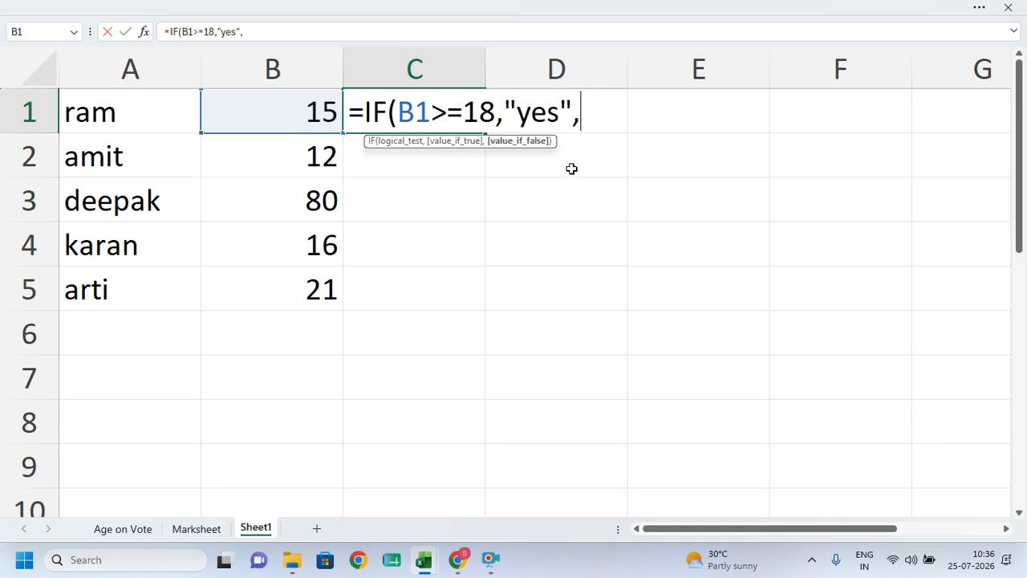
type("no")
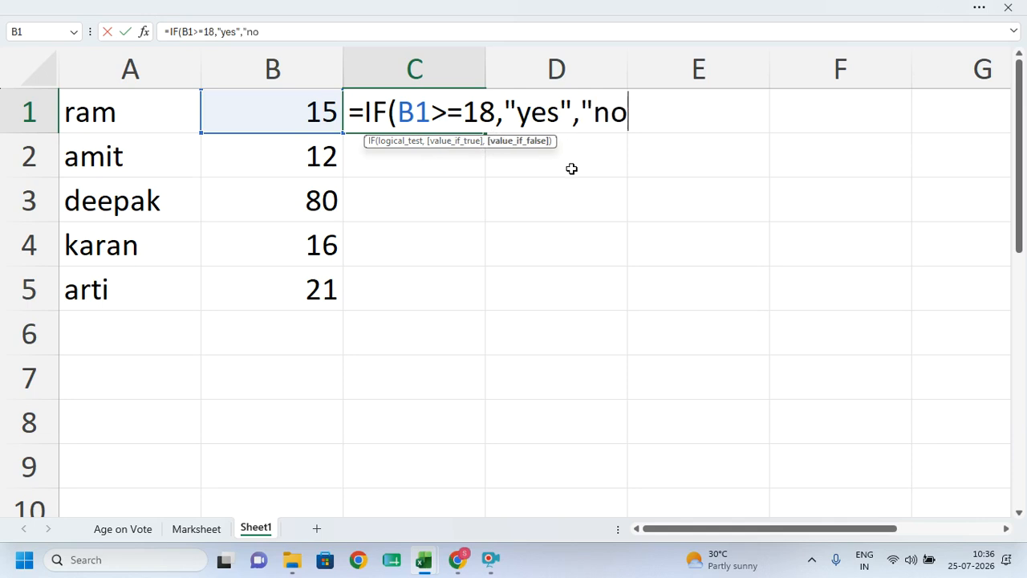
type("\"")
key("Return")
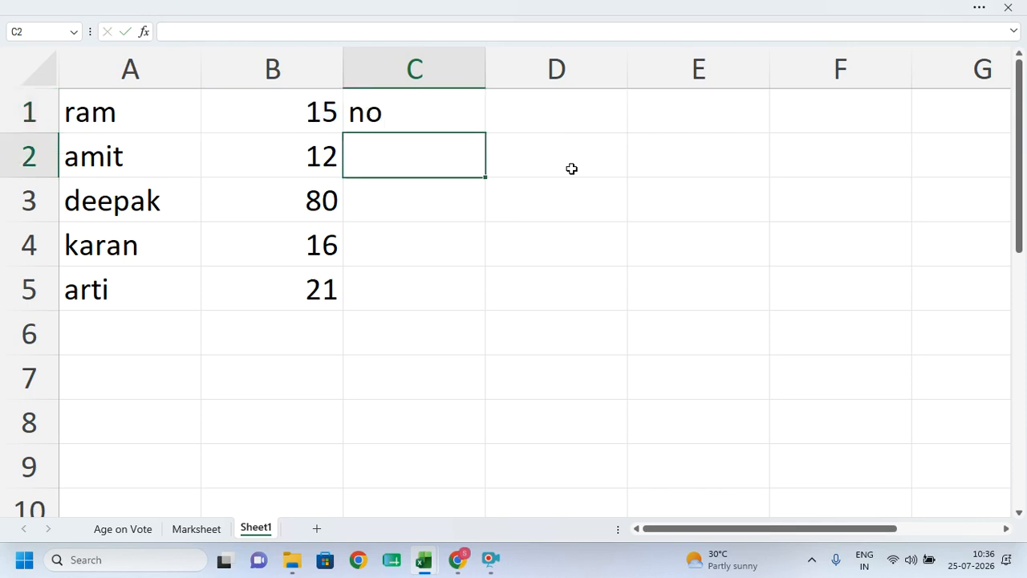
- Remove the formula's closing parenthesis, fill C1 down to C5, and select C1:C5
double_click(431, 110)
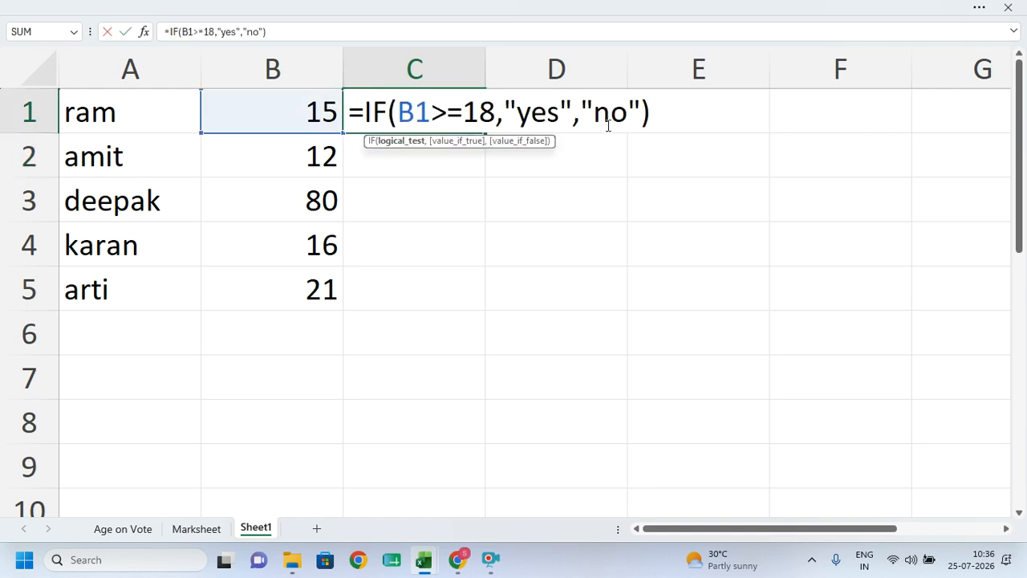
key("End")
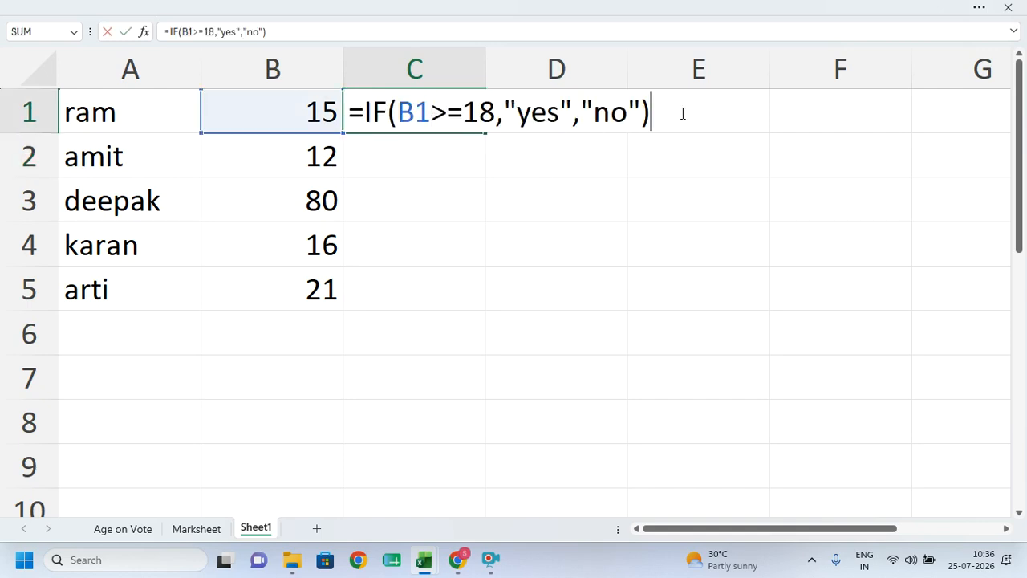
key("BackSpace")
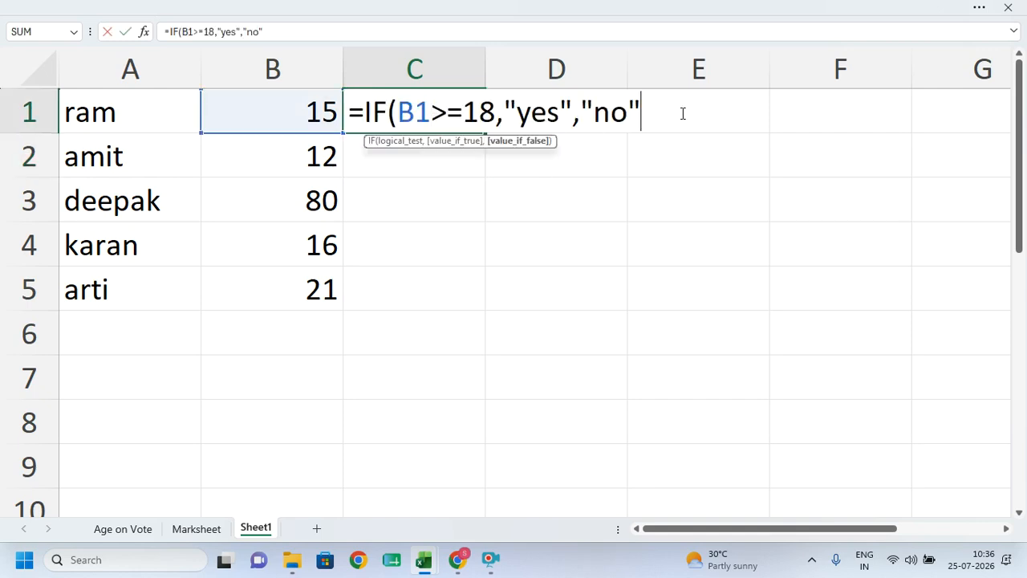
key("Return")
left_click(462, 126)
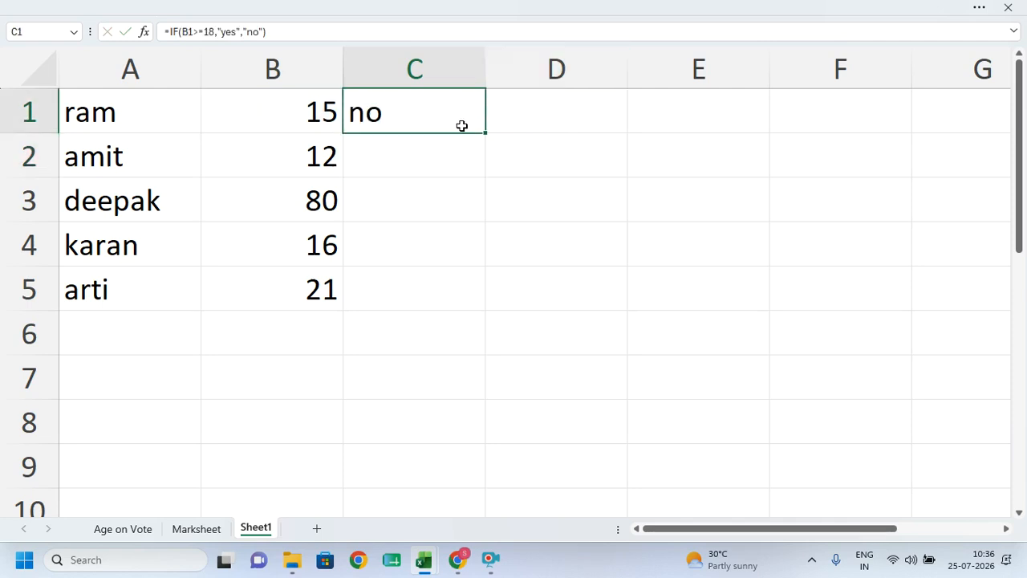
left_click_drag(486, 133, 467, 299)
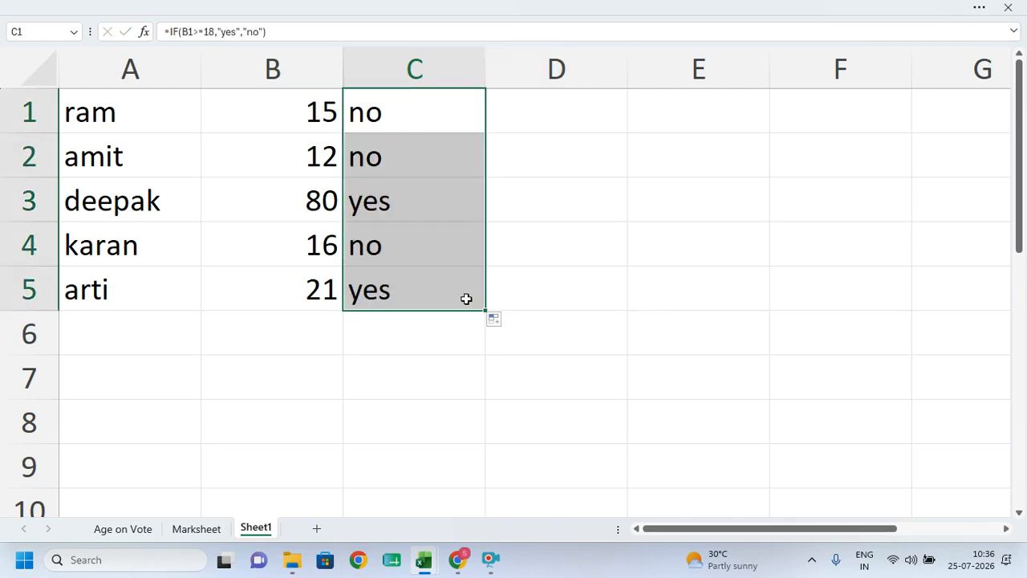
left_click(436, 326)
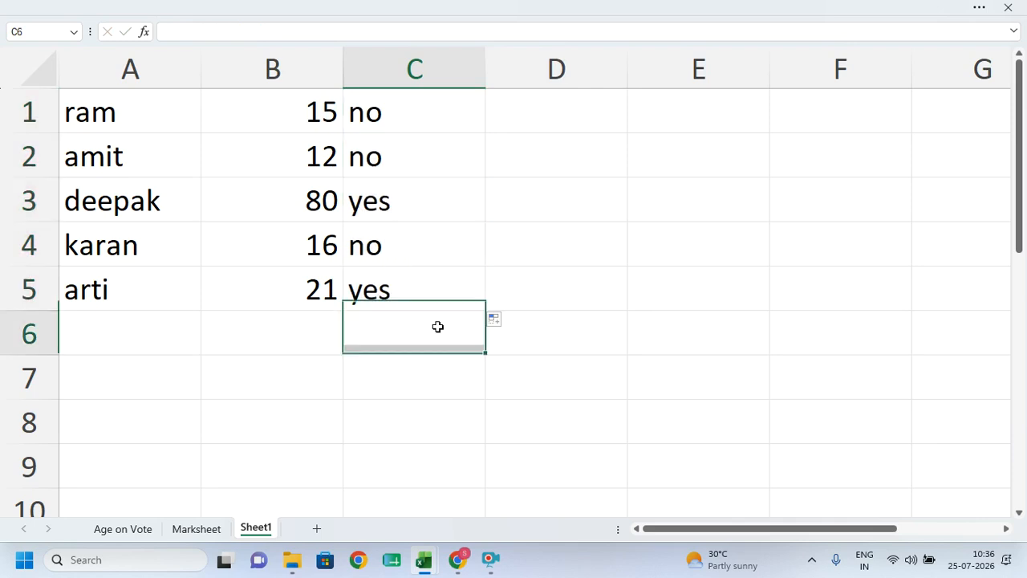
left_click_drag(394, 110, 396, 275)
- Clear C1:C5 and re-enter =IF(B1>=18,"yes","no") in C1
key("Delete")
left_click(396, 344)
left_click(397, 115)
type("=")
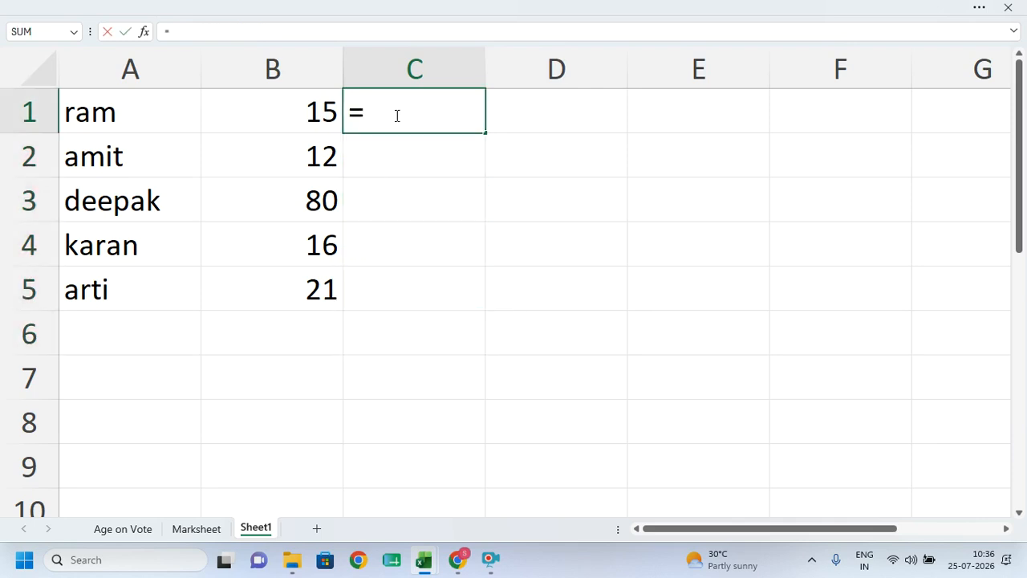
type("if")
key("Tab")
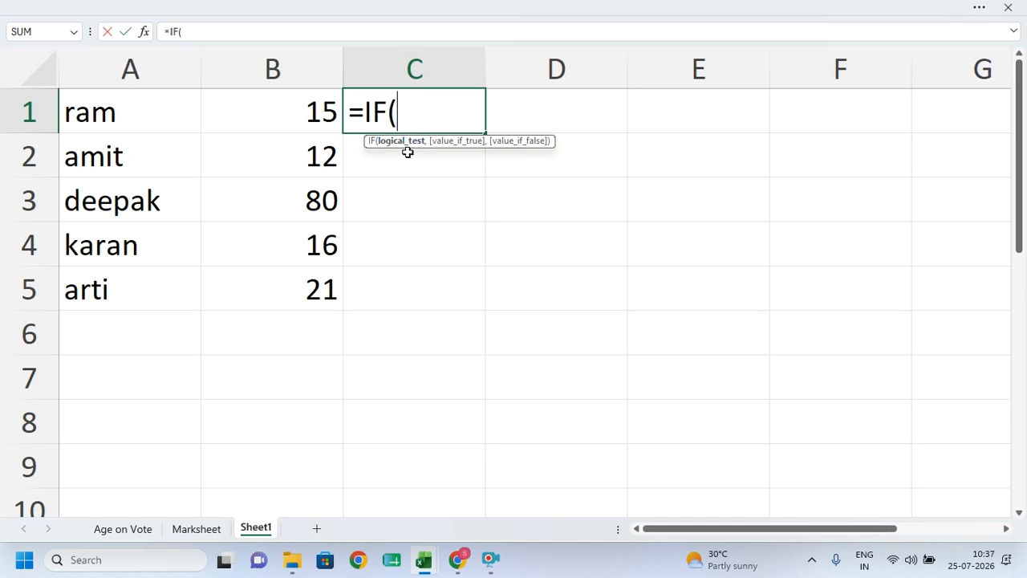
left_click(285, 114)
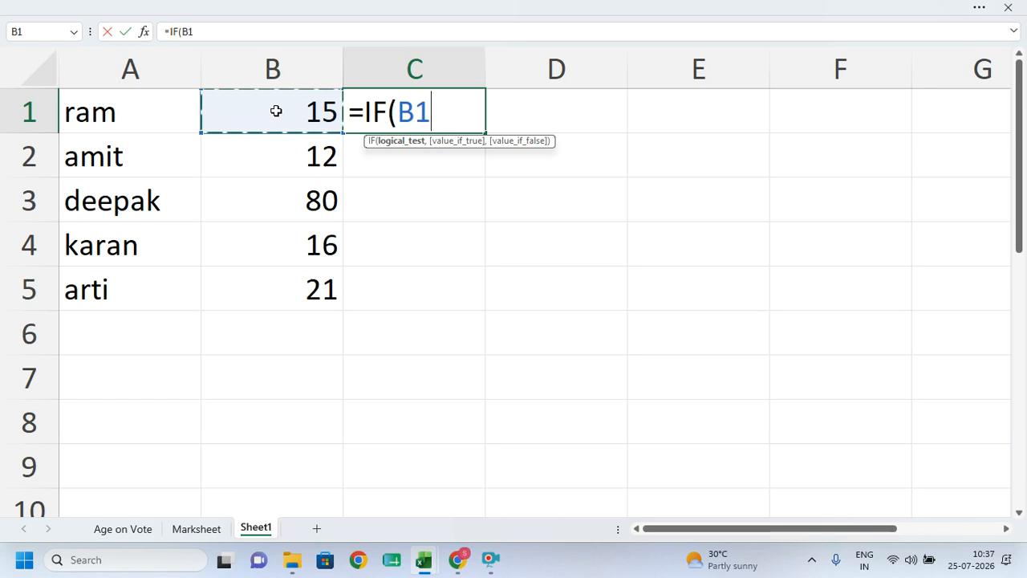
type(">=18")
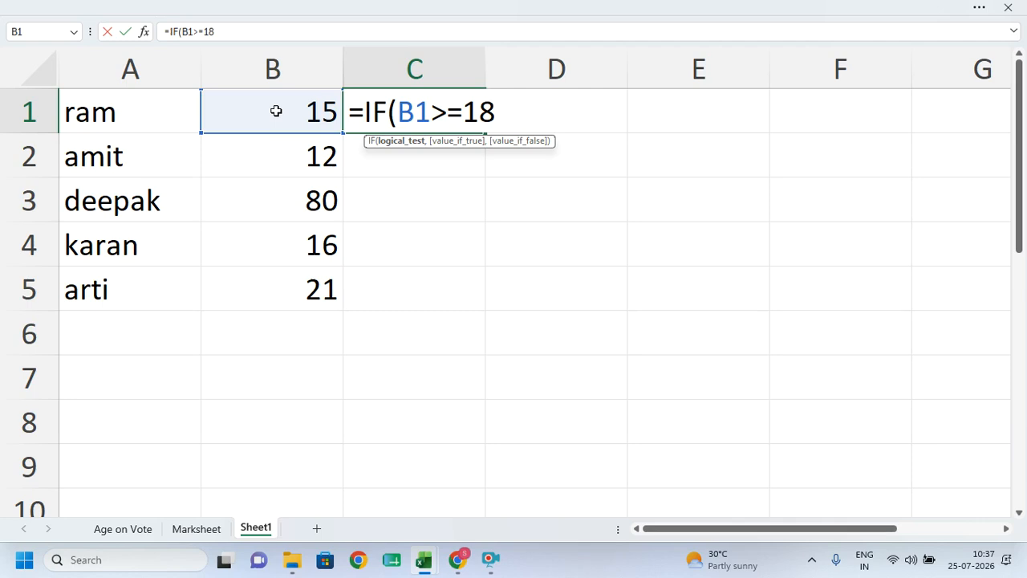
type(",")
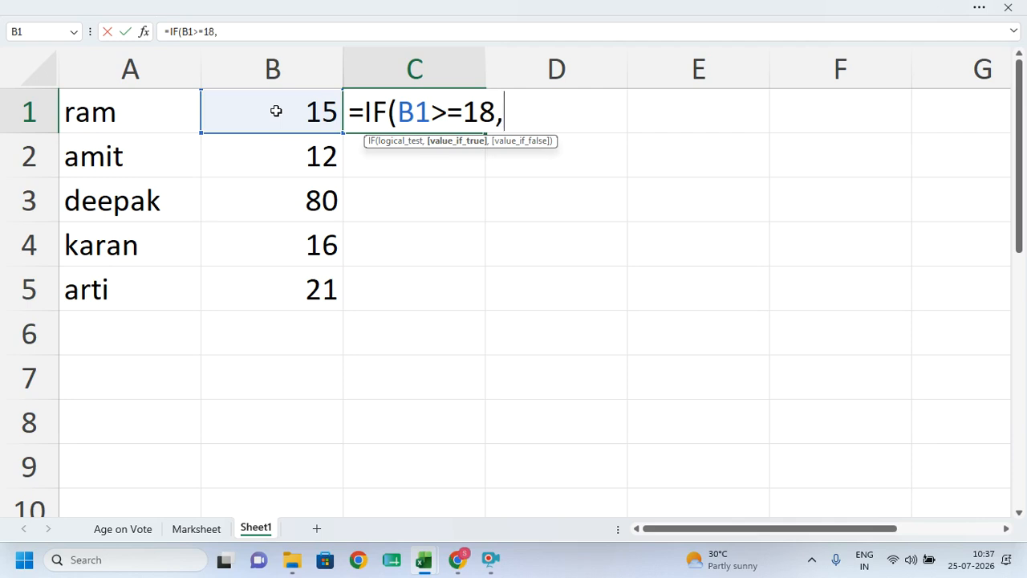
type("\"yes")
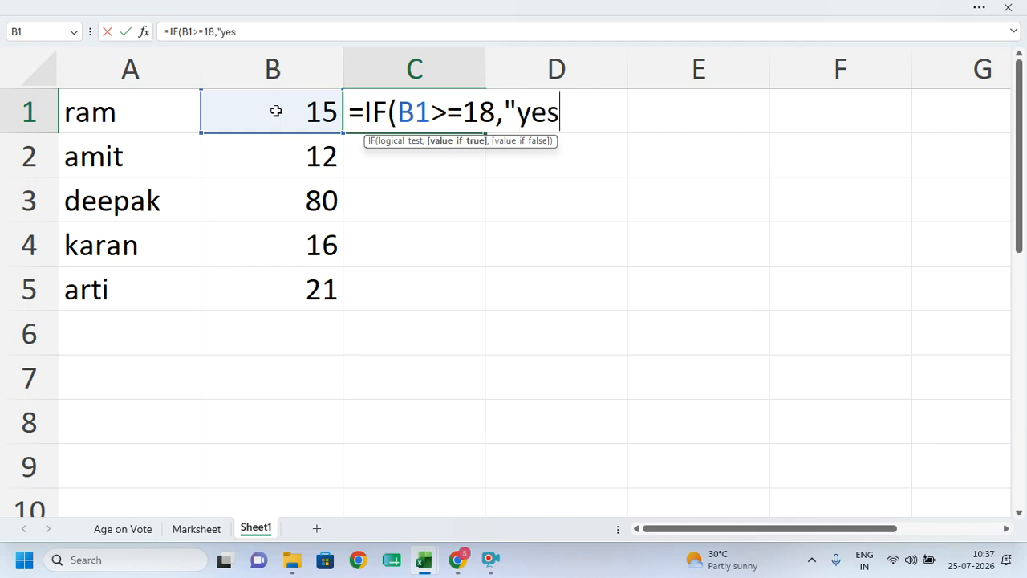
type("\"")
type(",\"")
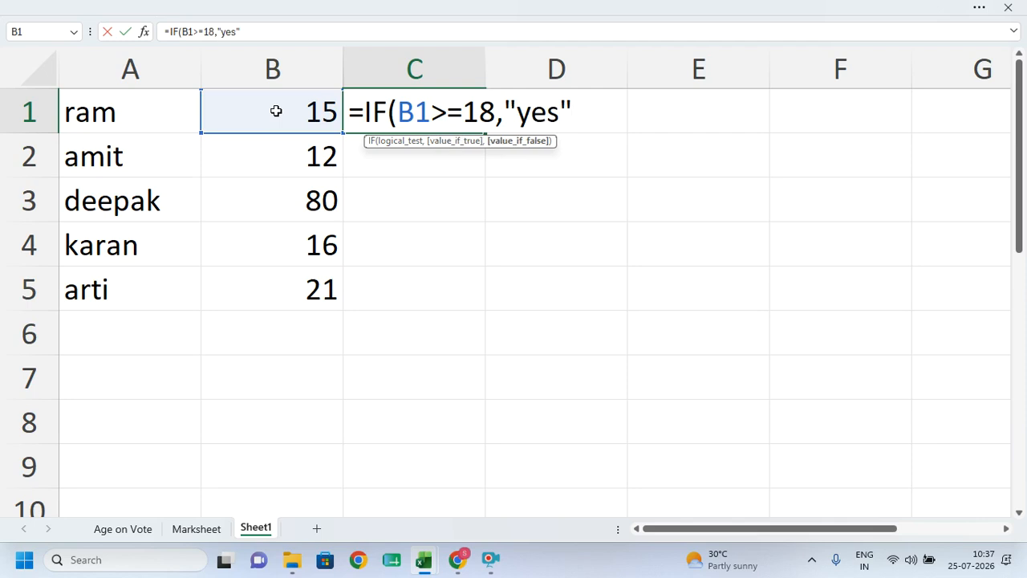
type("no\")")
key("Return")
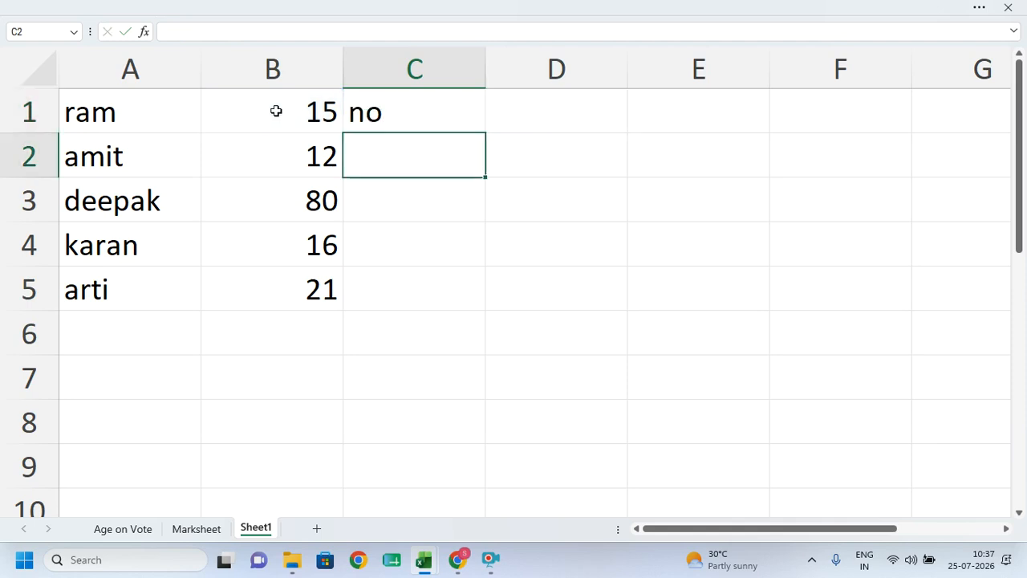
- Fill the yes/no formula down to C5 and switch to the Marksheet sheet
left_click(409, 125)
left_click_drag(486, 133, 473, 296)
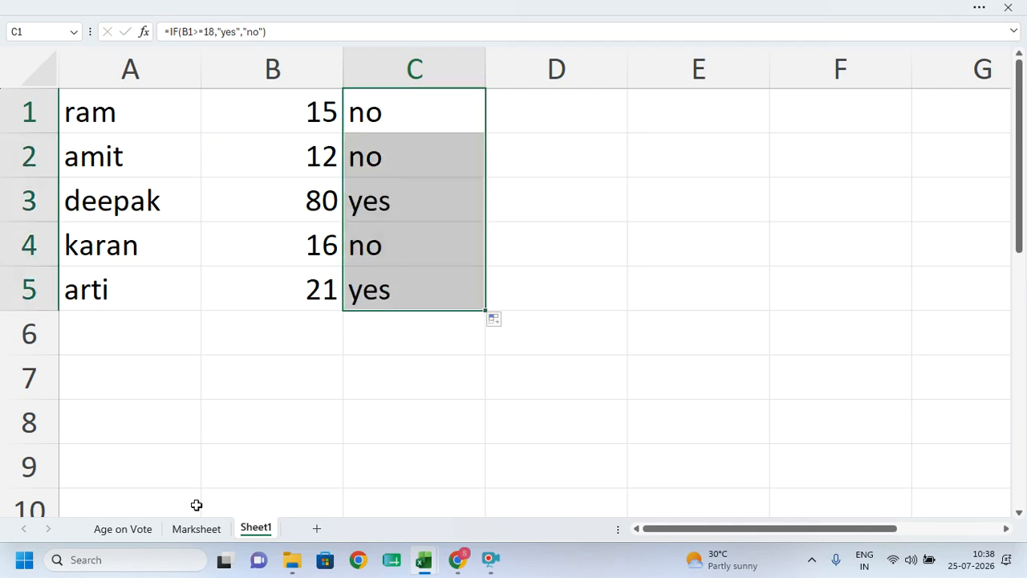
left_click(198, 529)
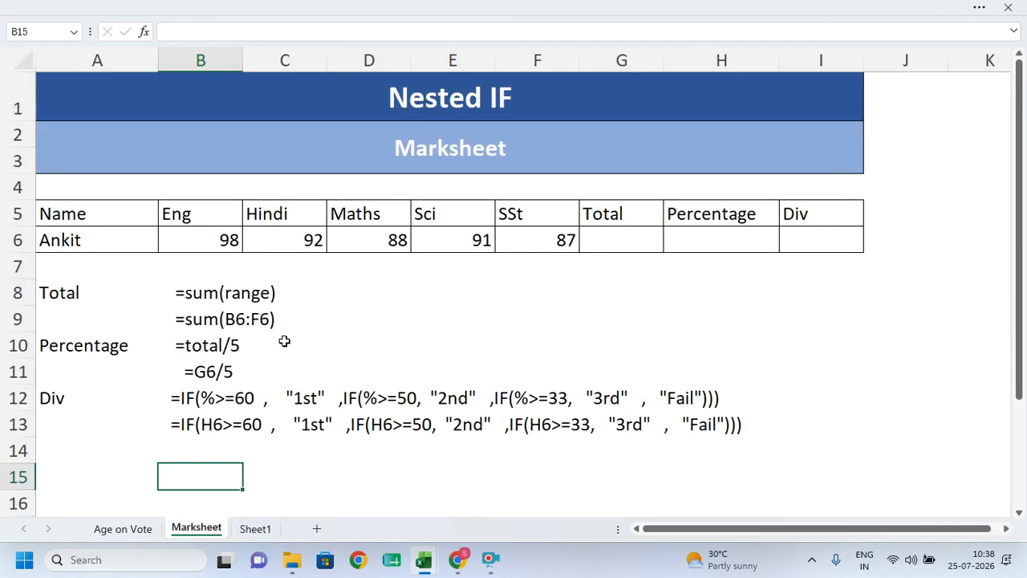
- Delete the formula notes in rows 8–15 and highlight the marks B6:F6
left_click_drag(105, 283, 731, 480)
key("Delete")
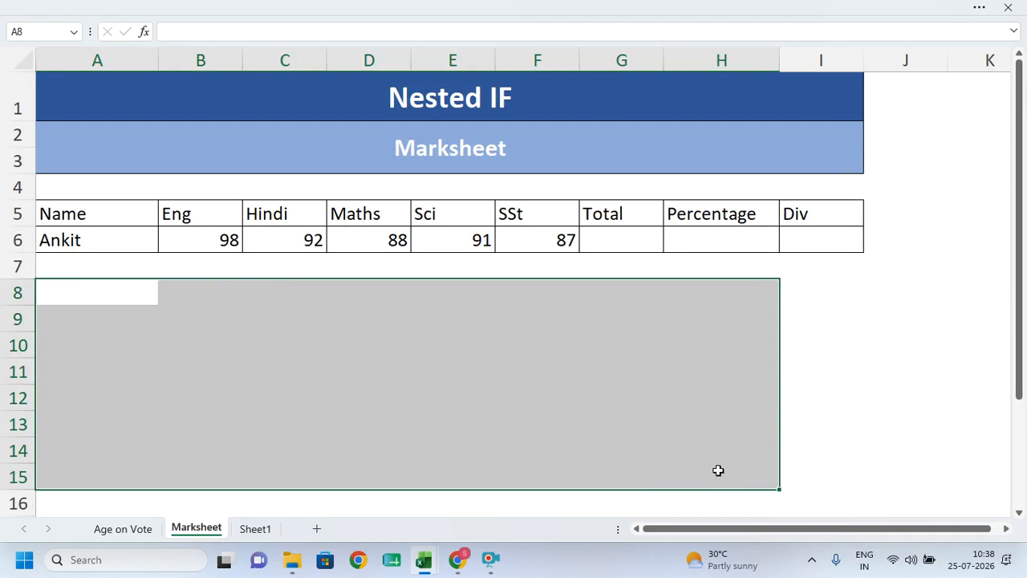
left_click(210, 238)
left_click_drag(211, 238, 535, 238)
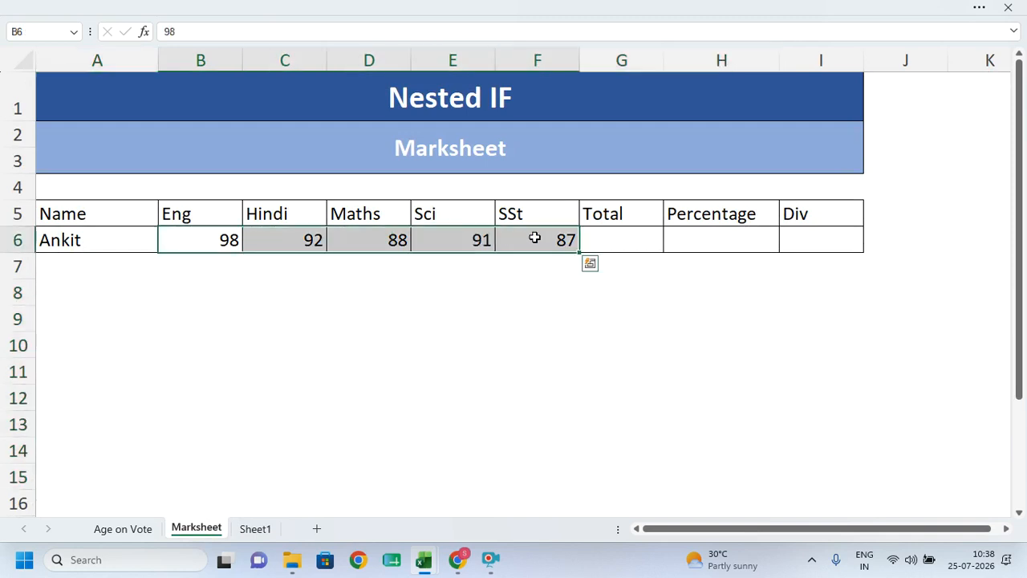
- Enter =SUM(B6:F6) in the Total cell G6
left_click(624, 238)
type("=")
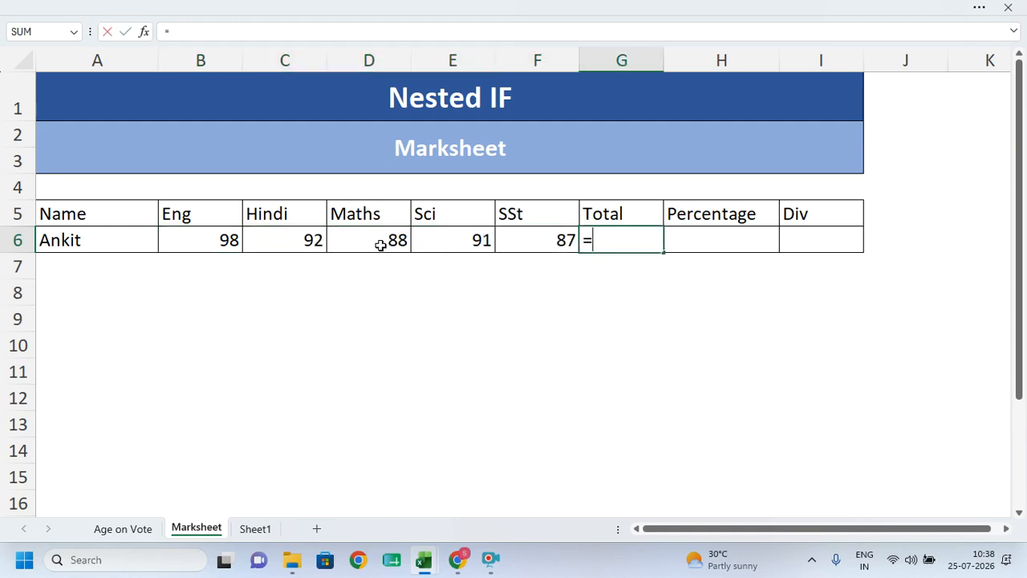
type("sum")
key("Tab")
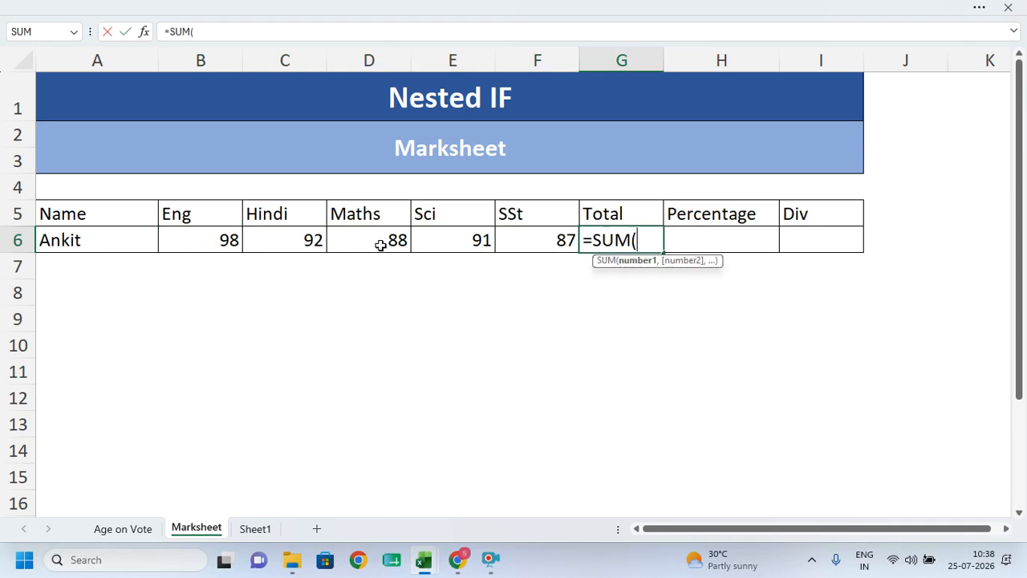
left_click_drag(231, 244, 553, 241)
type(")")
key("Return")
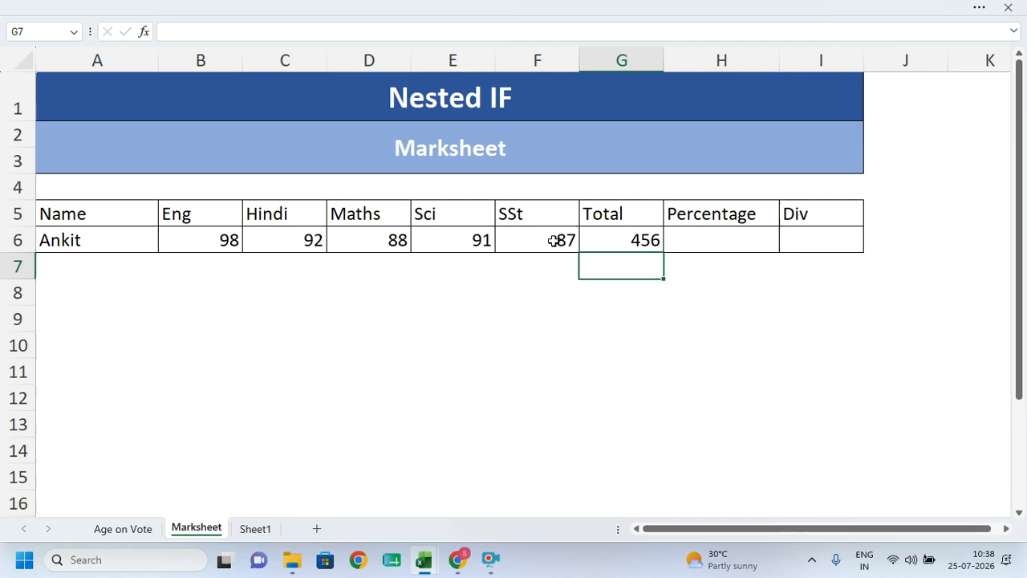
- Re-enter G6 as =SUM(B6:F6) so Ankit's total shows 456
left_click(646, 237)
type("=sum")
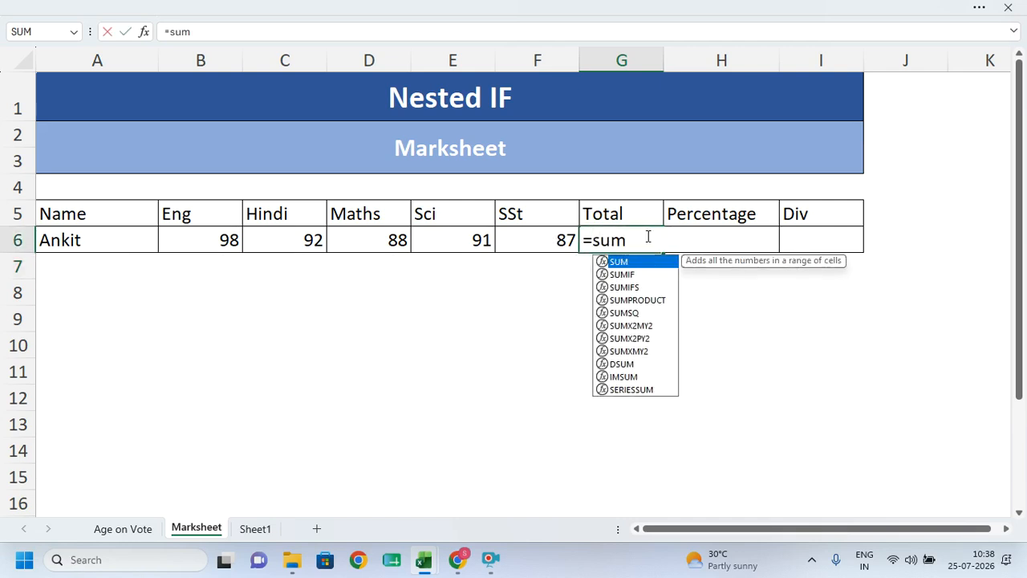
key("Tab")
left_click_drag(206, 240, 514, 232)
type(")")
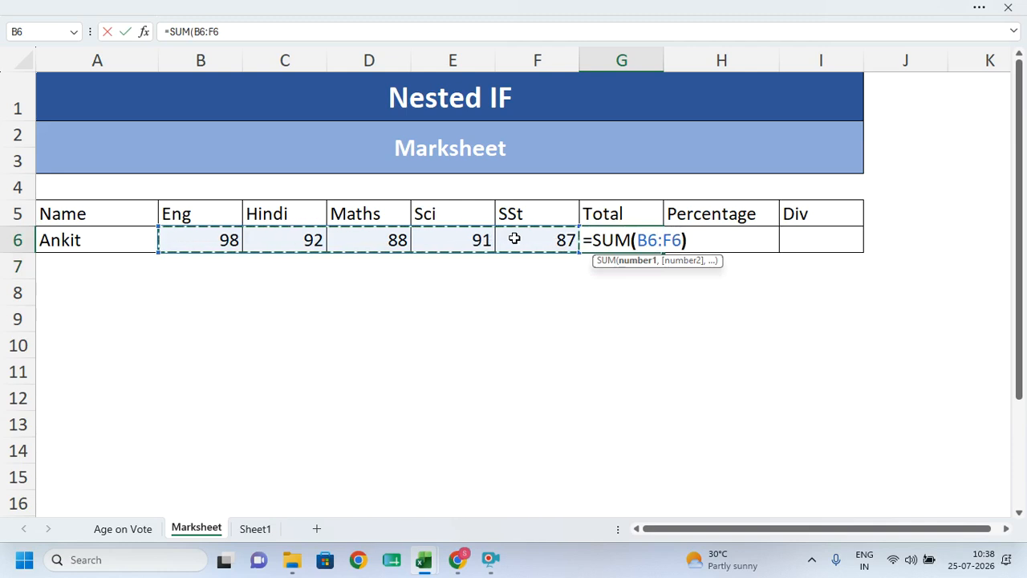
key("Return")
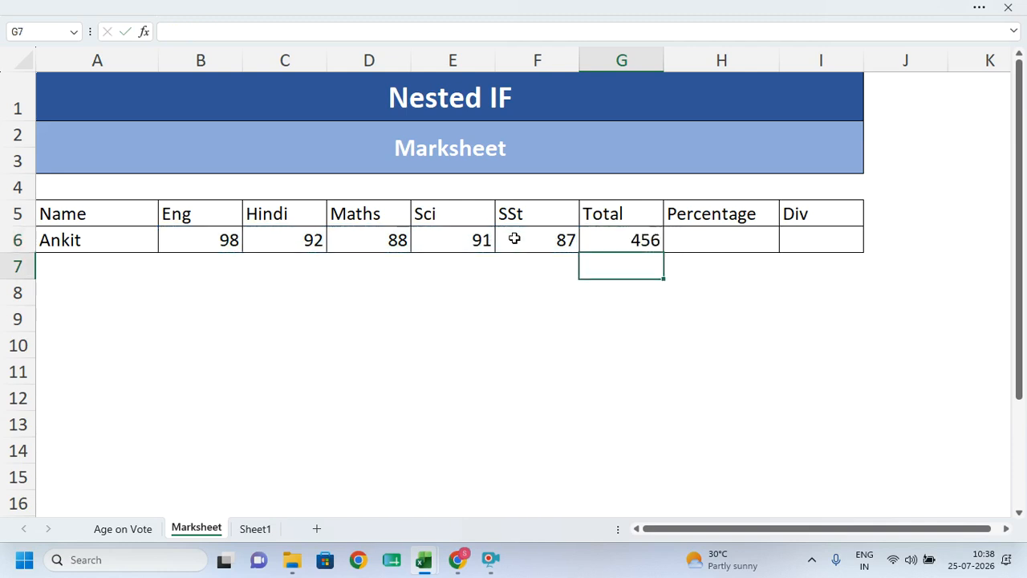
- Enter =G6/5 in the Percentage cell H6
left_click(687, 239)
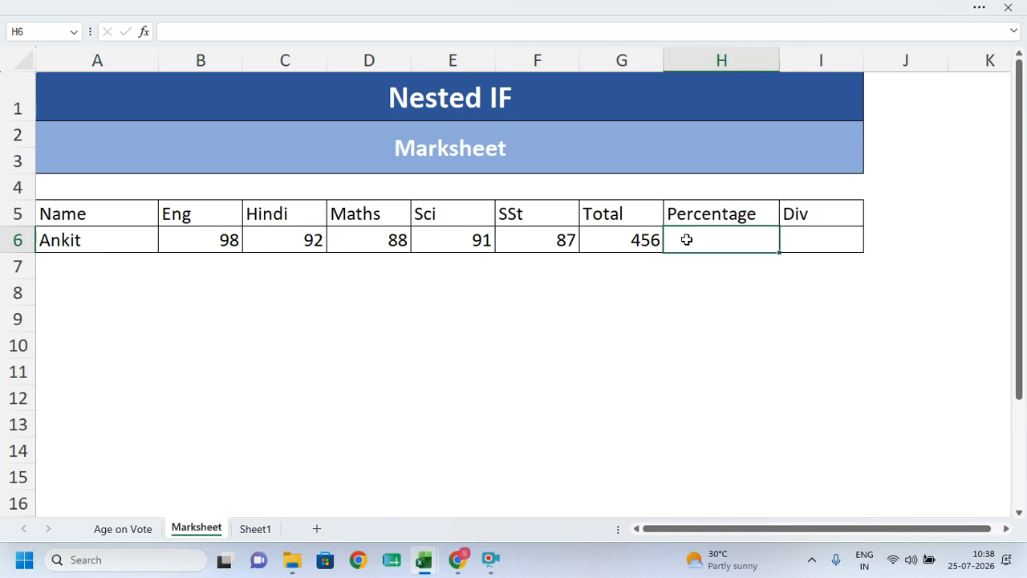
left_click(623, 239)
left_click(725, 238)
double_click(720, 241)
type("=")
left_click(607, 239)
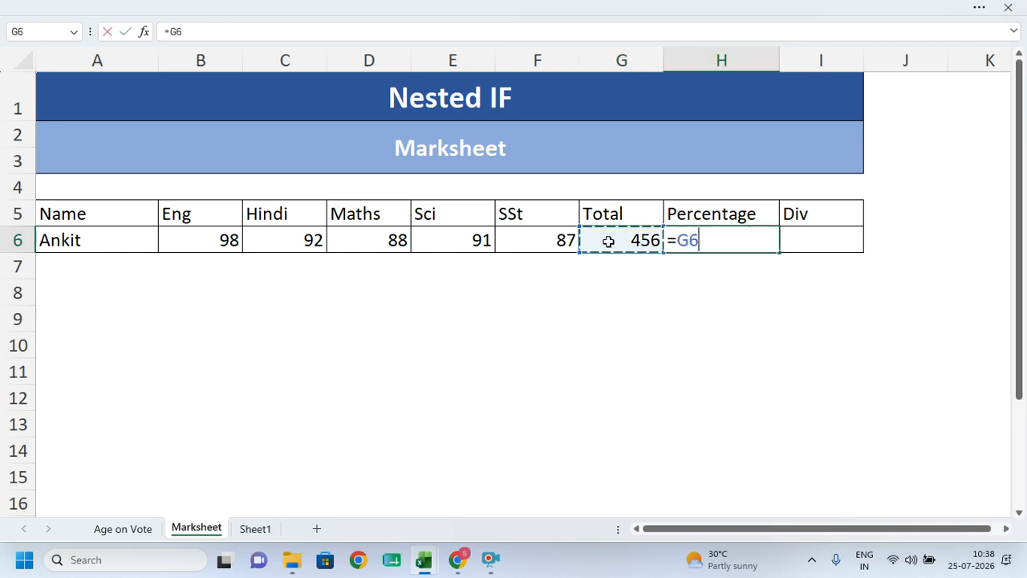
type("/")
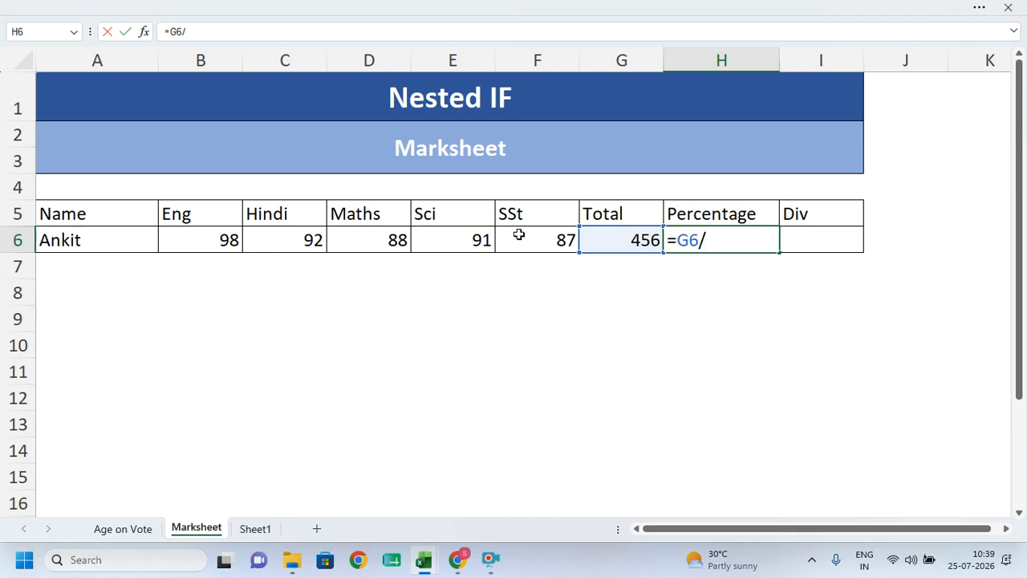
type("5")
key("Return")
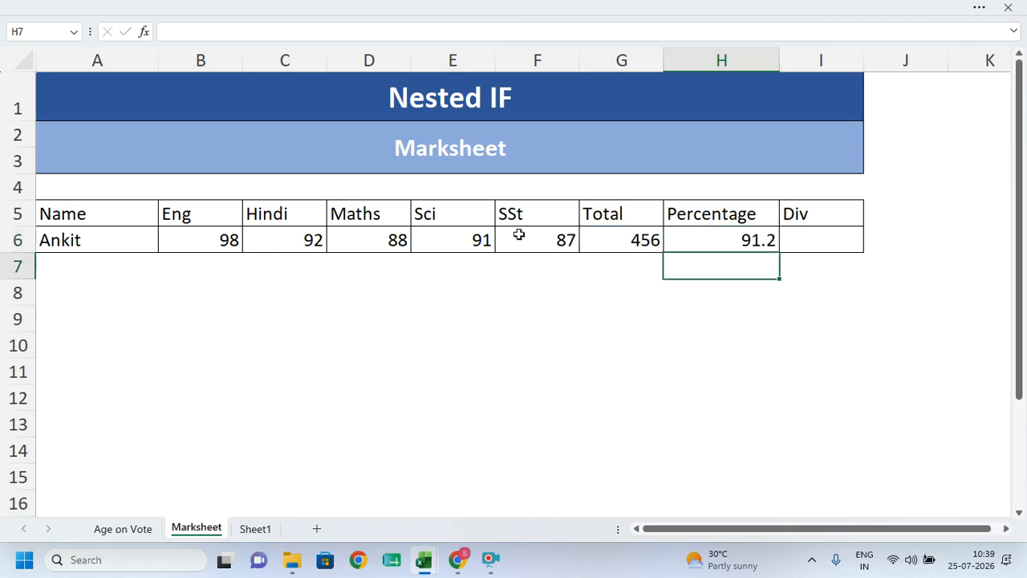
- Replace H6 with =AVERAGE(B6:F6), giving 91.2
key("Up")
type("=")
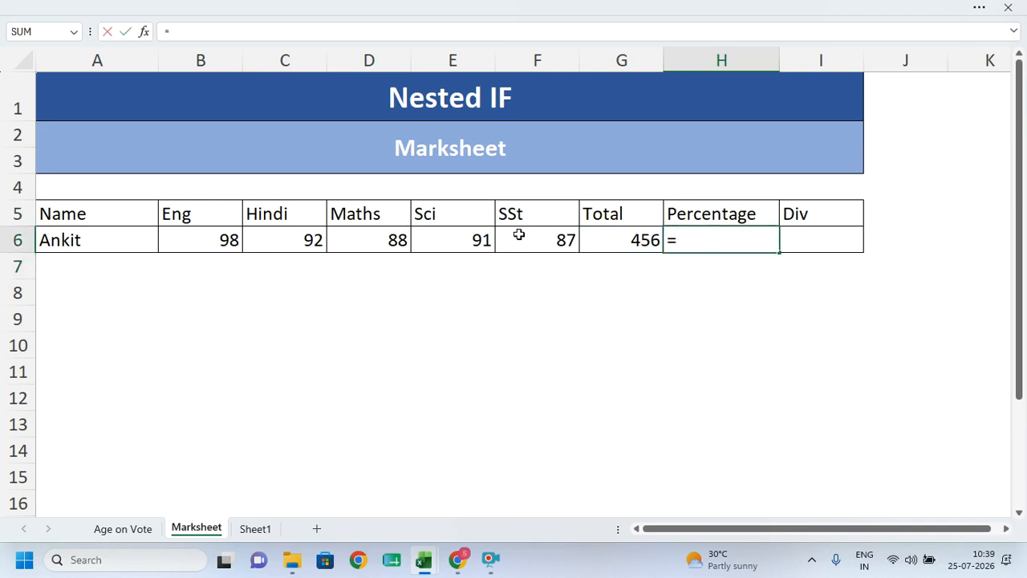
type("aver")
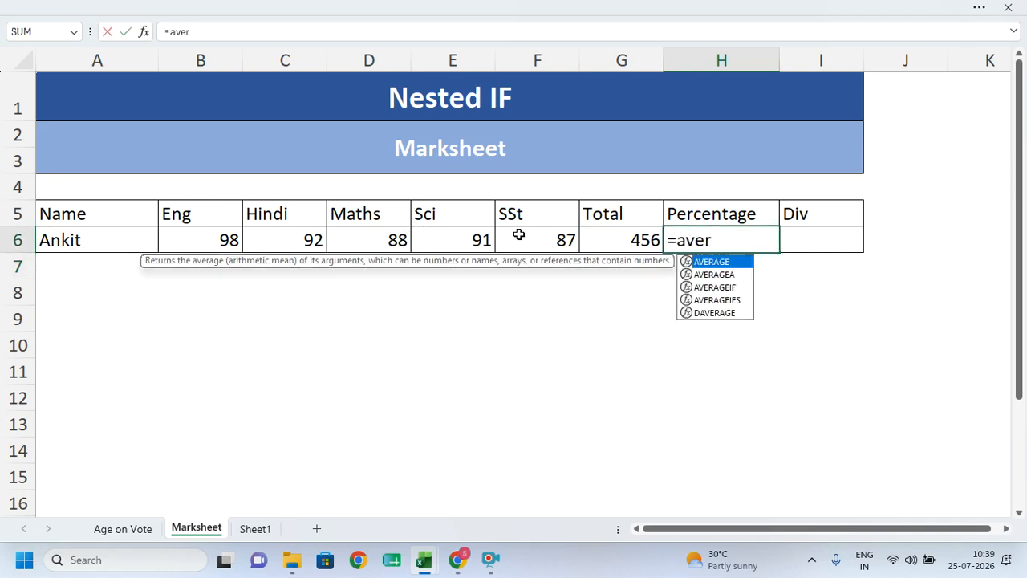
key("Tab")
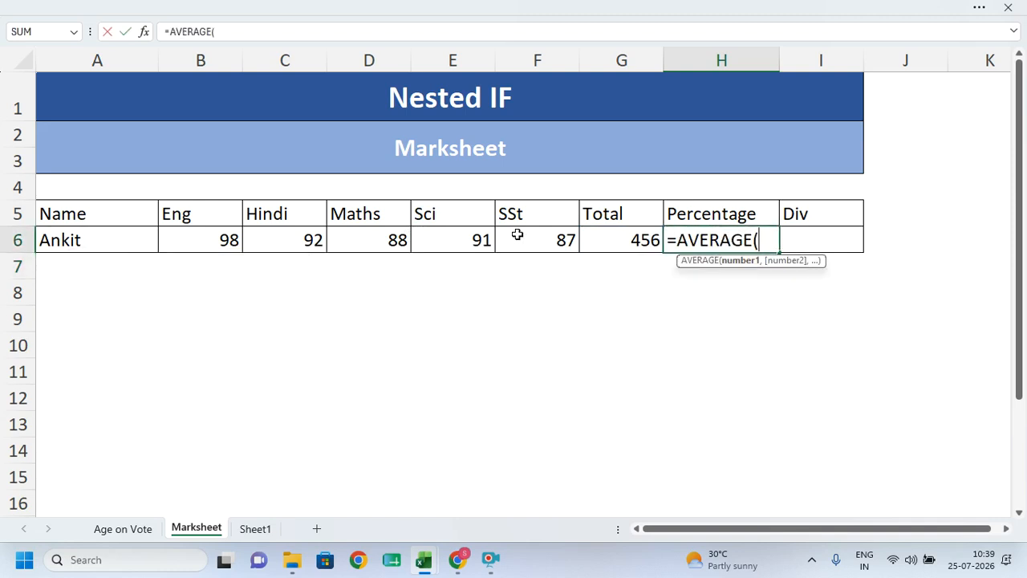
left_click_drag(190, 236, 548, 232)
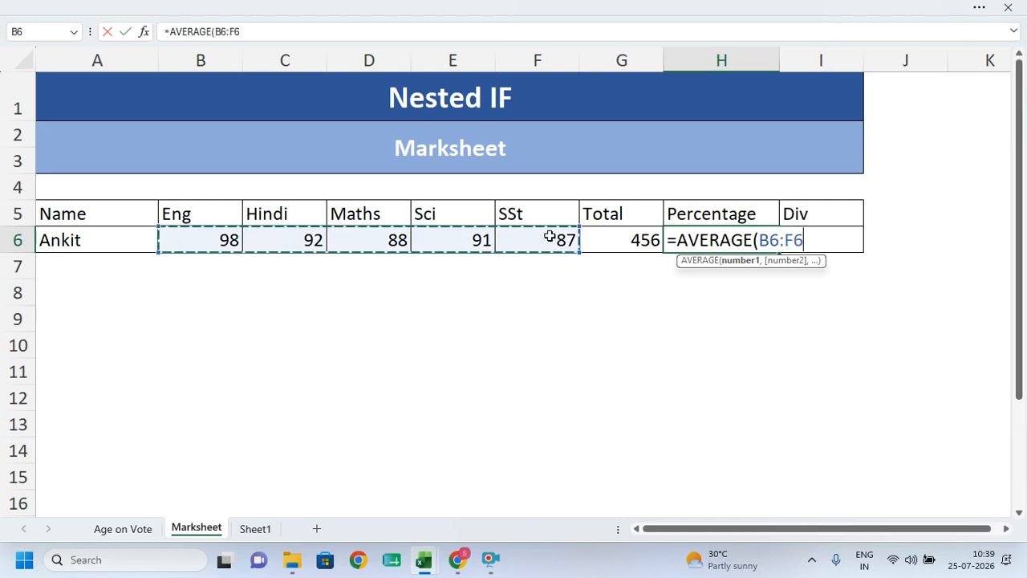
key("Return")
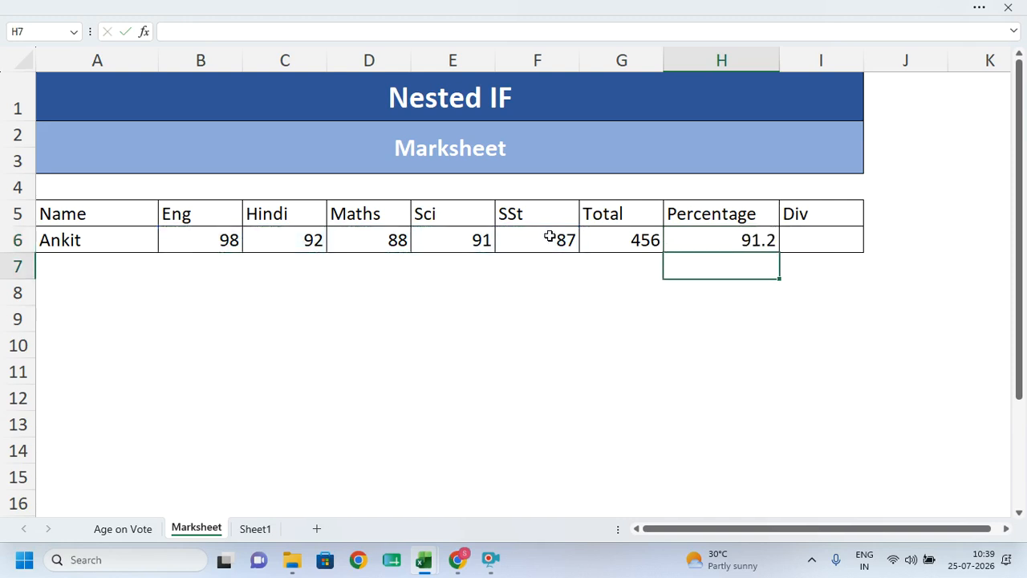
- Begin the Div formula in I6 as =IF(H6>=60,"1st",IF(
key("Right")
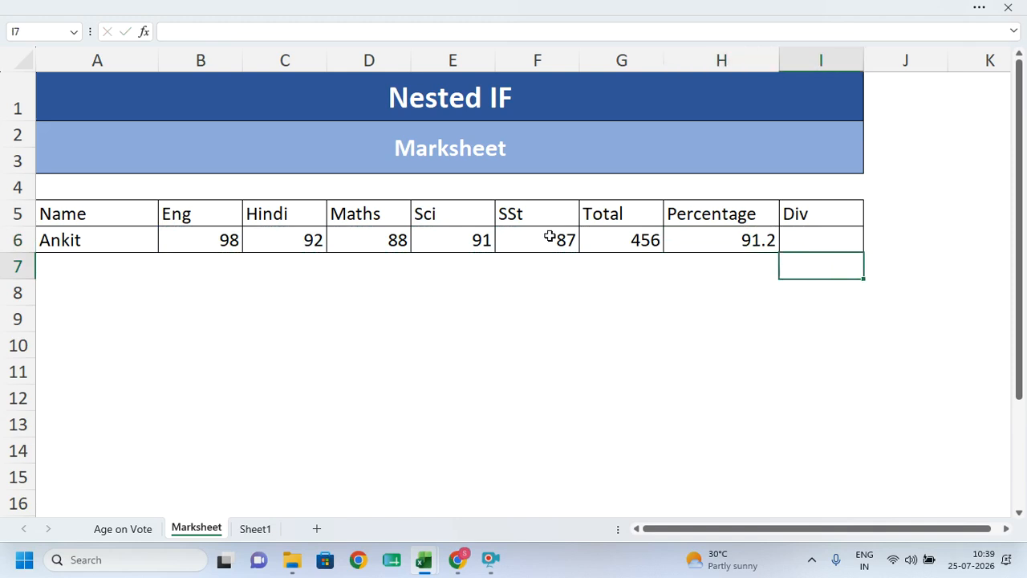
key("Up")
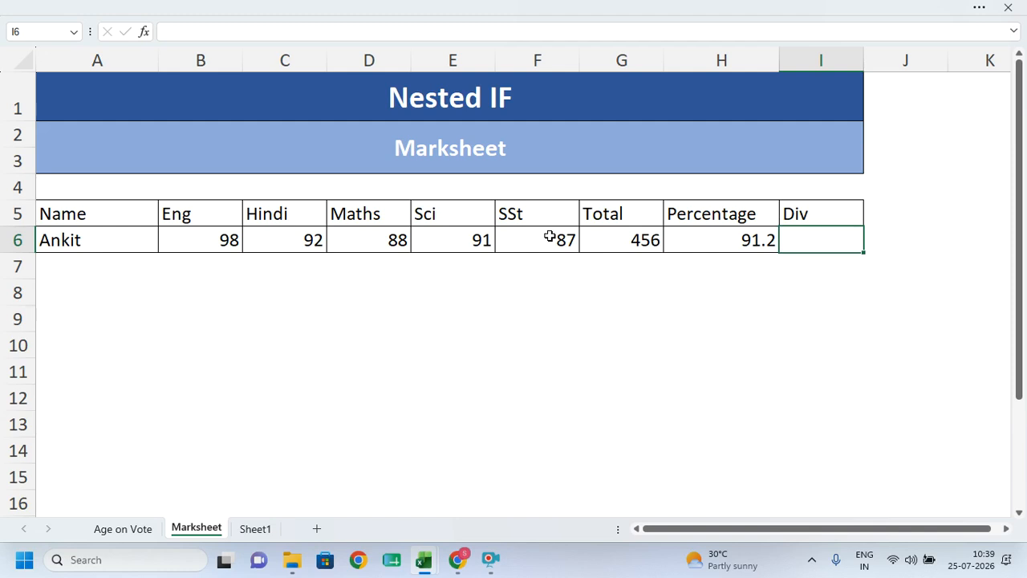
type("=if")
key("Tab")
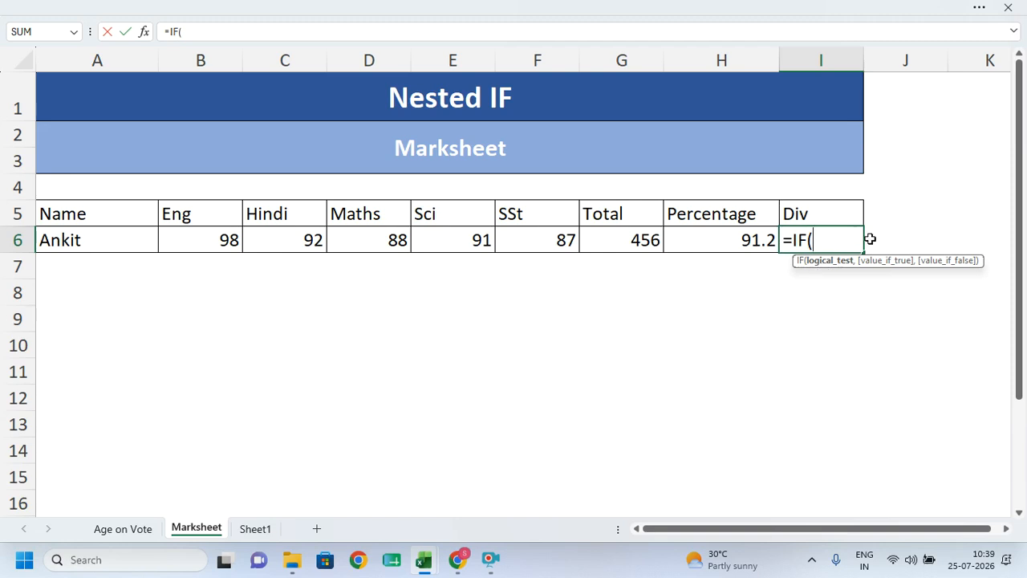
left_click(704, 239)
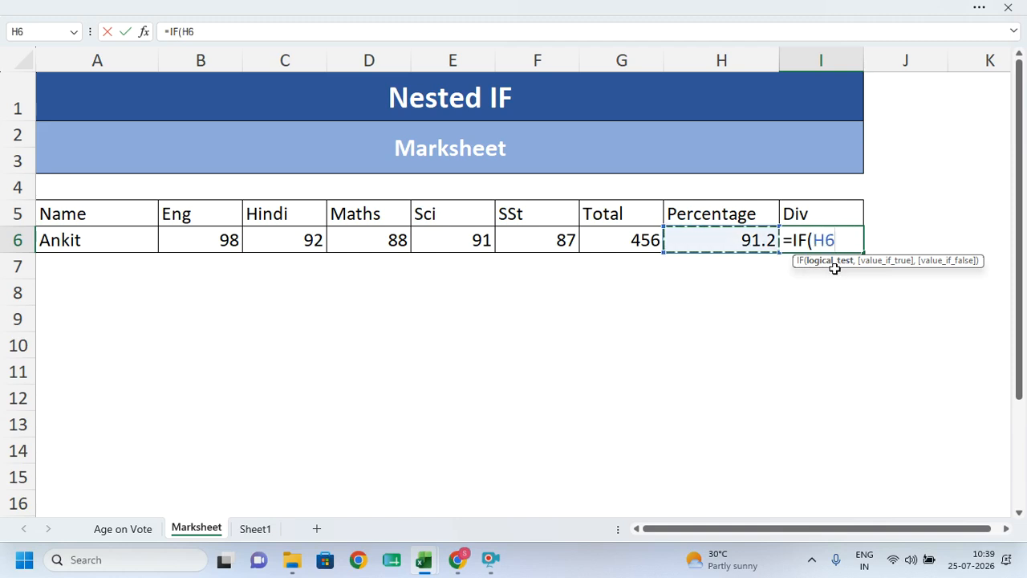
type(">=")
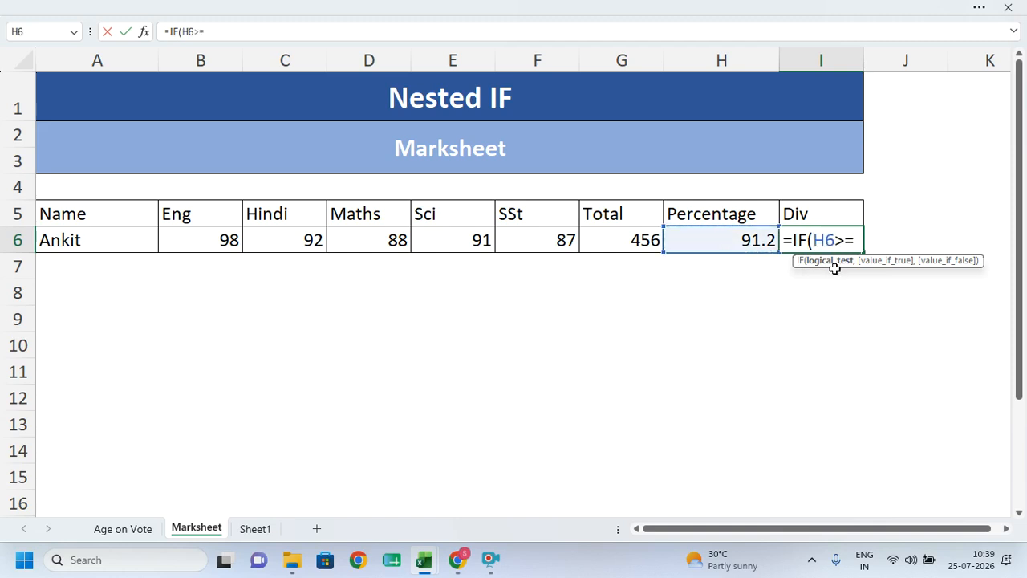
type("60,\"1st\",")
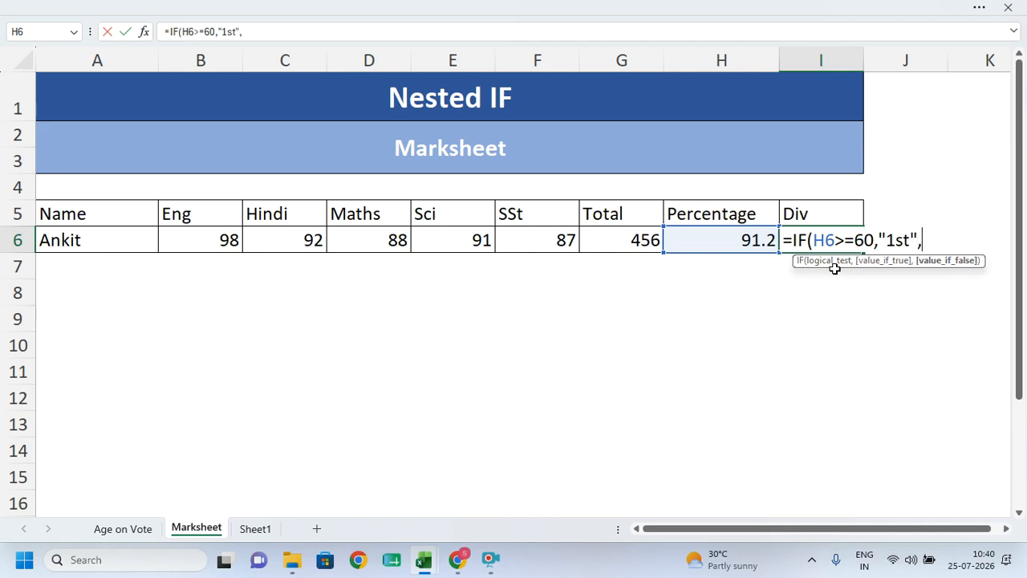
type("IF(")
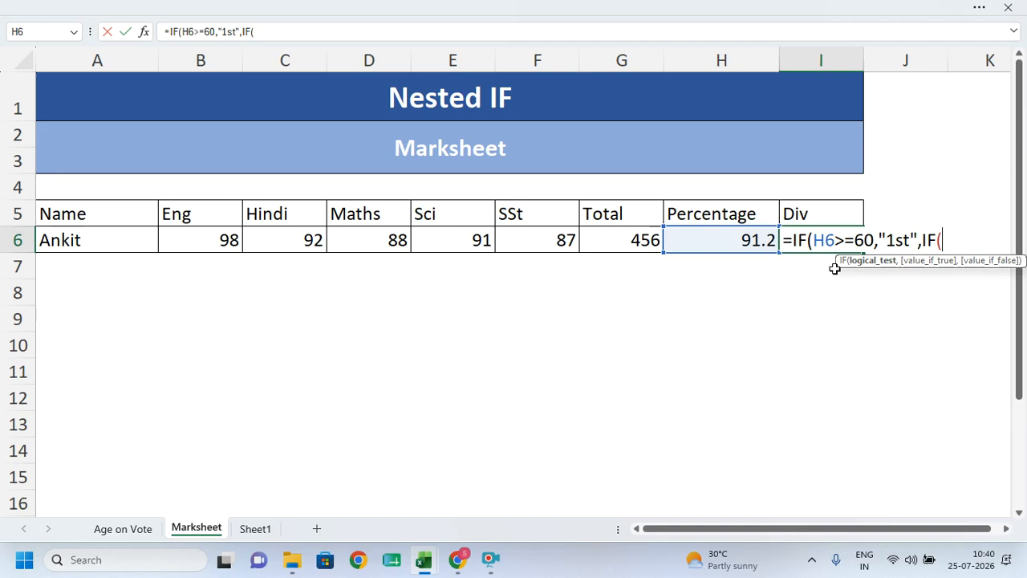
- Finish I6 as =IF(H6>=60,"1st",IF(H6>=50,"2nd",IF(H6>=33,"3rd","fail"))), showing 1st
left_click(730, 233)
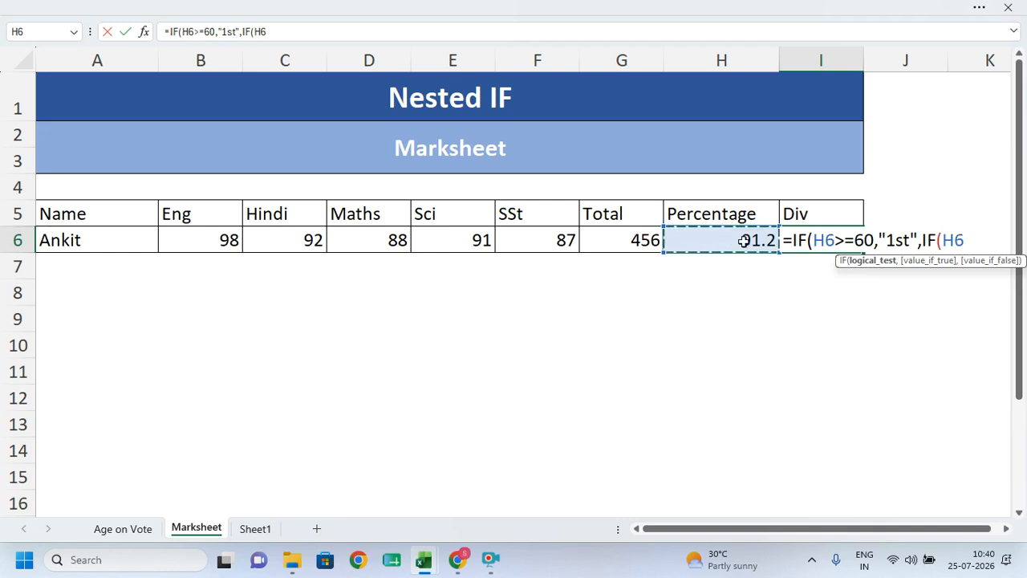
type(">=50")
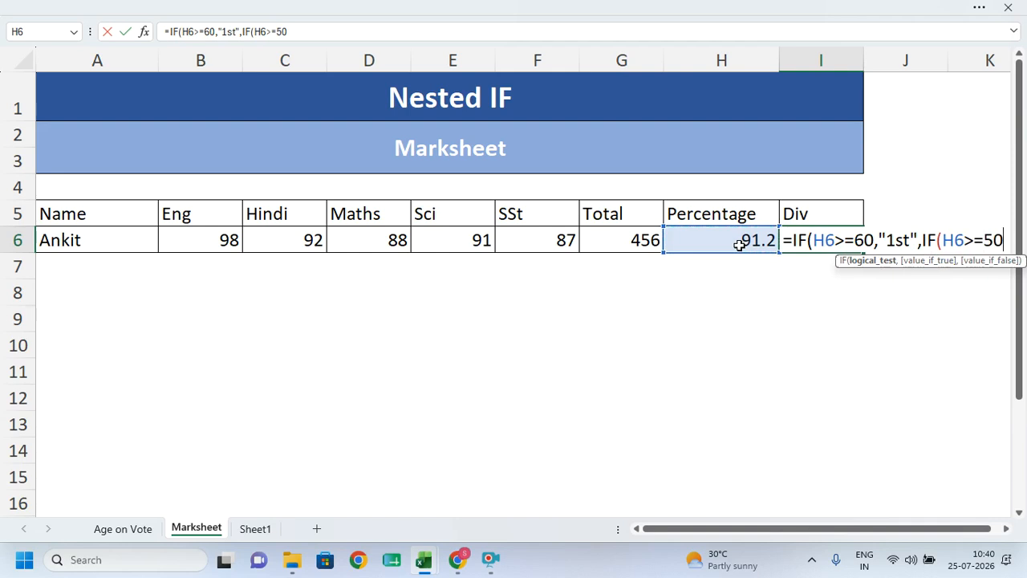
type(",\"")
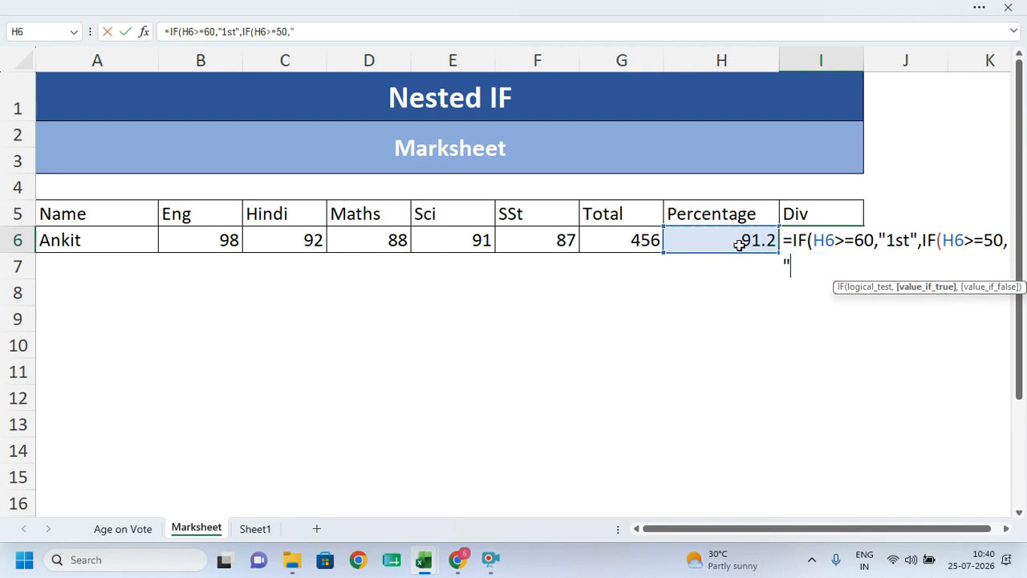
type("2nd\",")
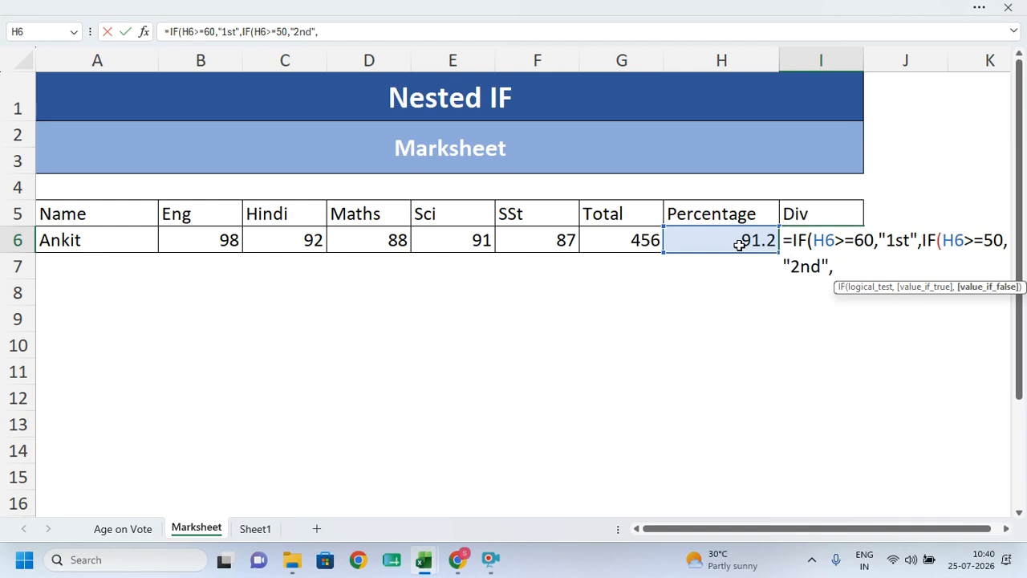
type("IF(")
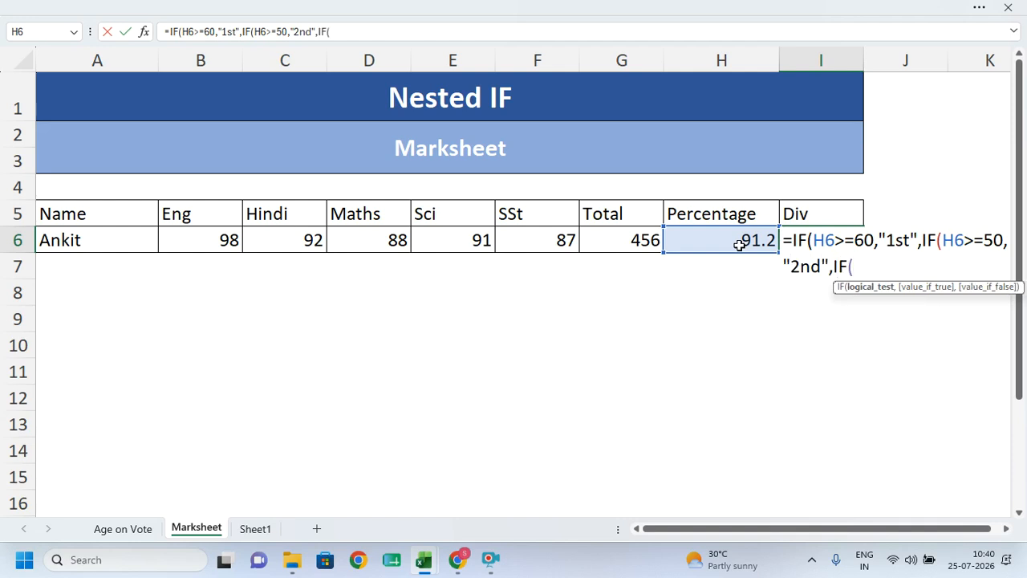
left_click(739, 245)
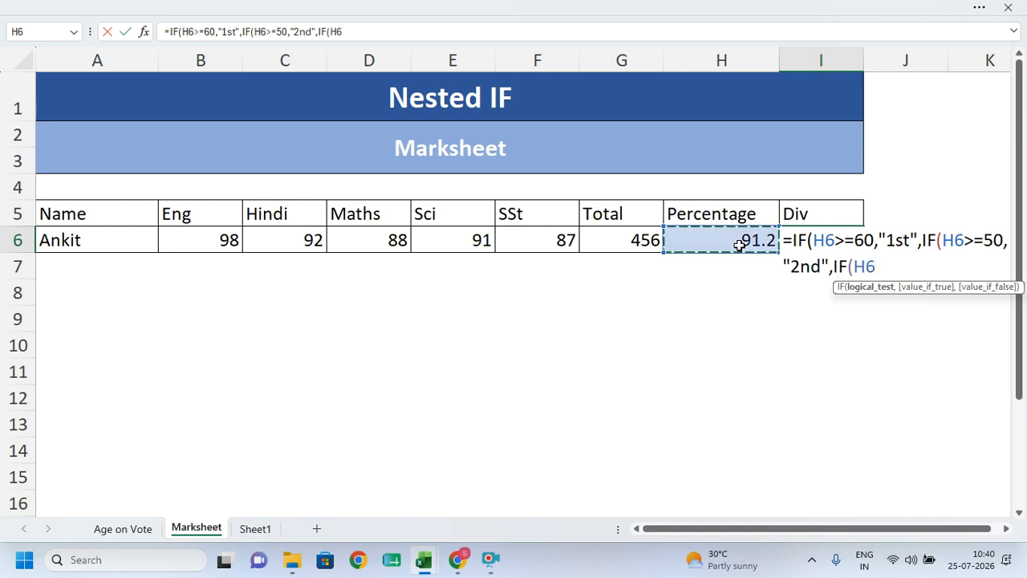
type(">=")
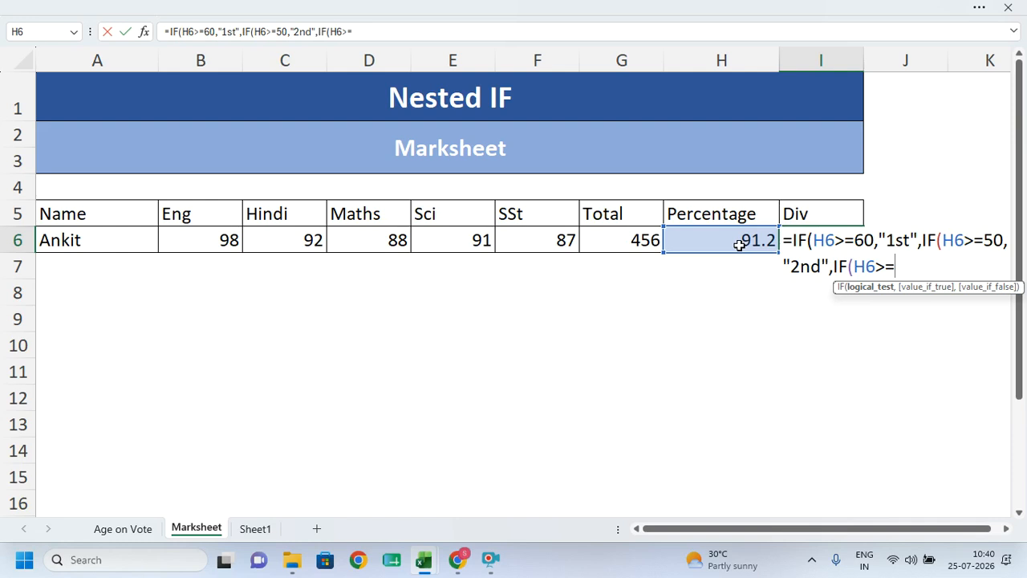
type("33,\"3rd\",")
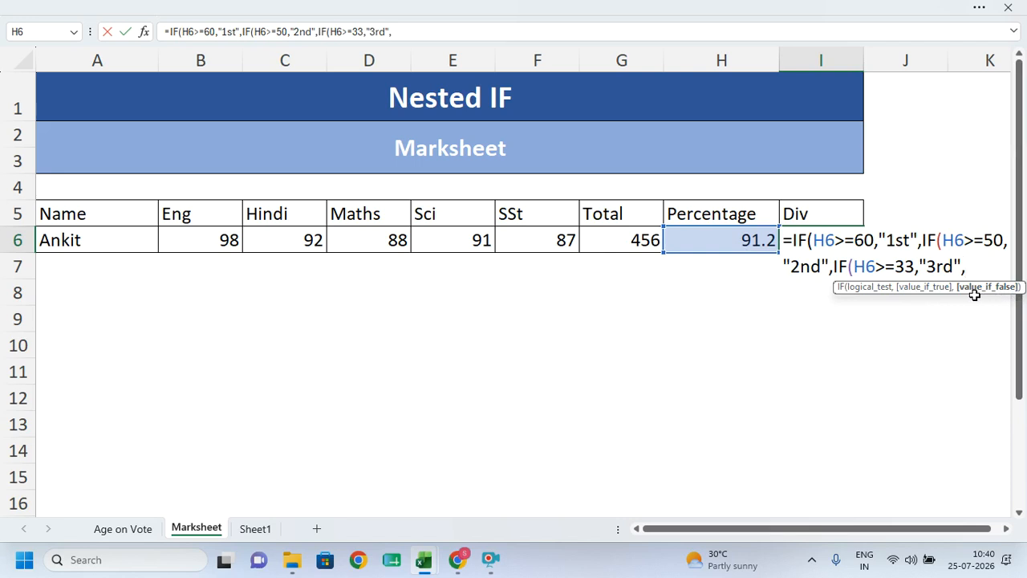
type("\"fail\")))")
key("Return")
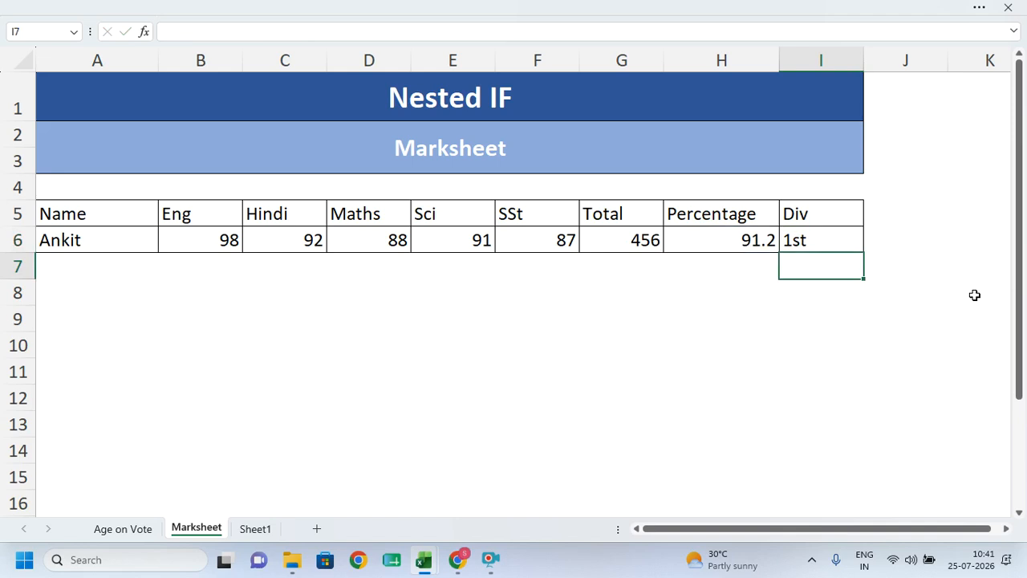
- Close the Marksheet workbook and open the Pivot Table workbook's Sheet2 data
left_click(979, 240)
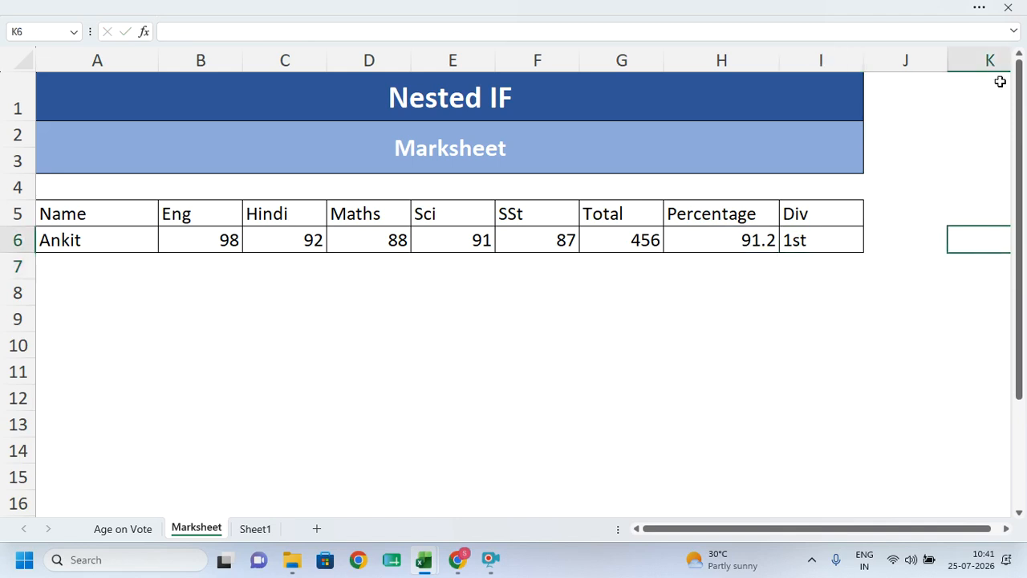
left_click(1008, 7)
left_click(522, 303)
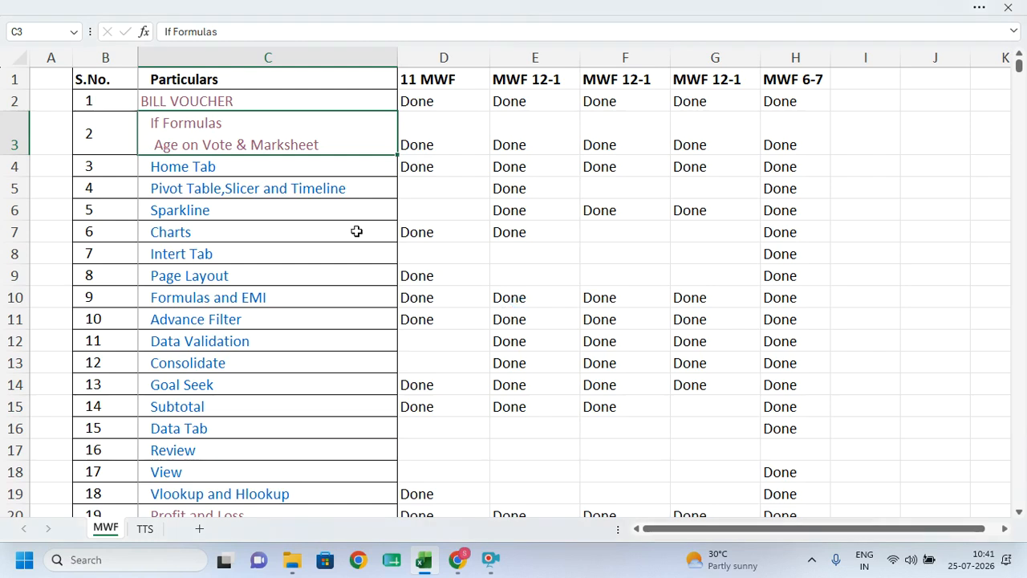
left_click(207, 191)
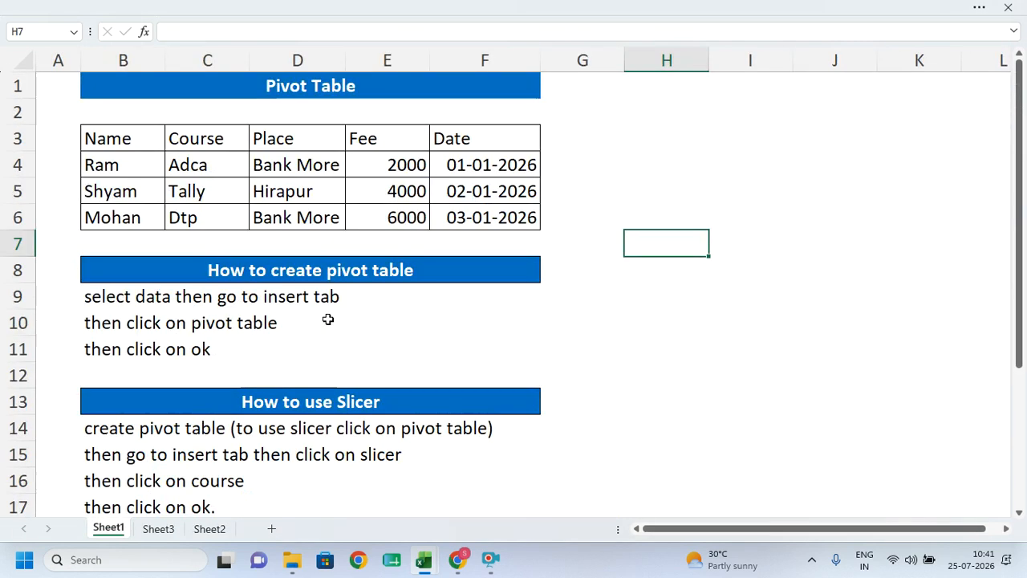
left_click(209, 528)
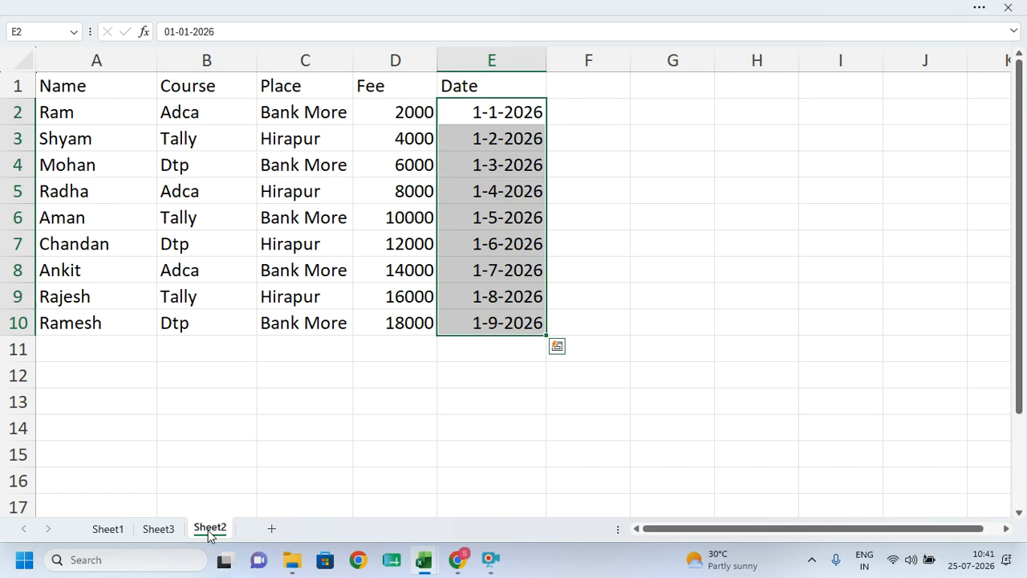
left_click(207, 531)
- Set the ribbon to Always show and select the data table A1:E10
left_click(363, 5)
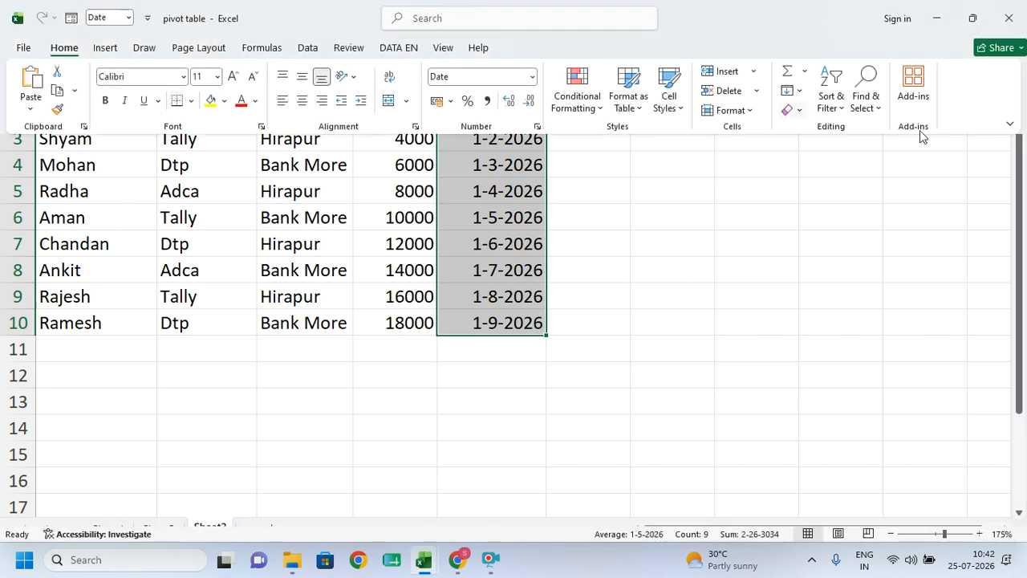
left_click(1009, 125)
left_click(922, 210)
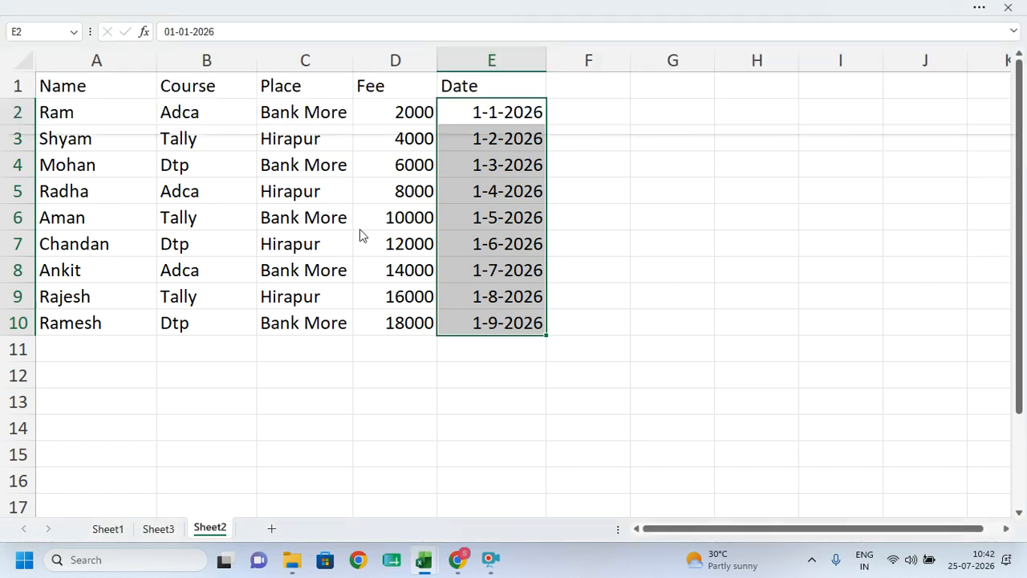
left_click(360, 235)
left_click_drag(110, 201, 491, 441)
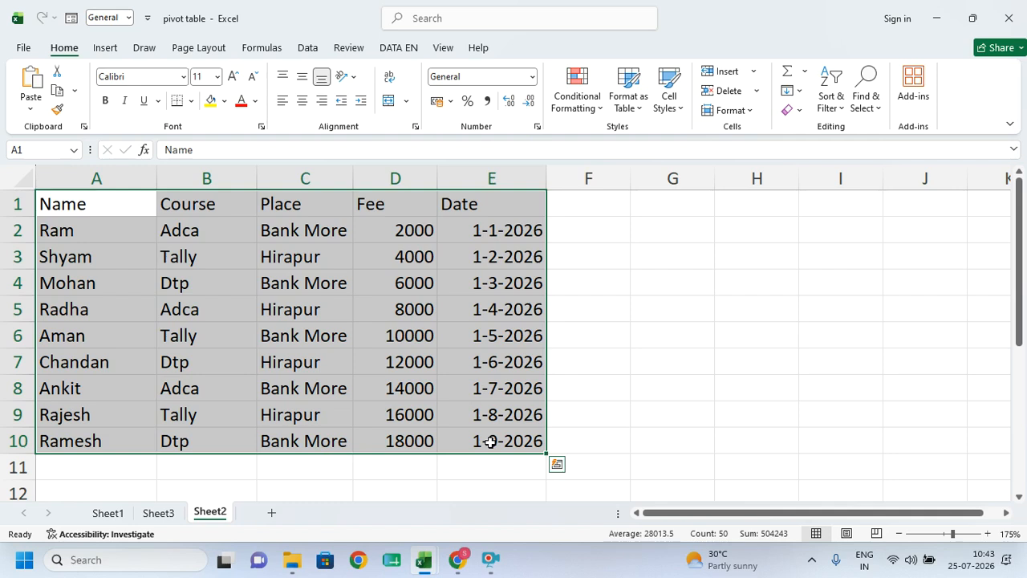
- Insert a PivotTable from the selected data on a new worksheet
left_click(107, 49)
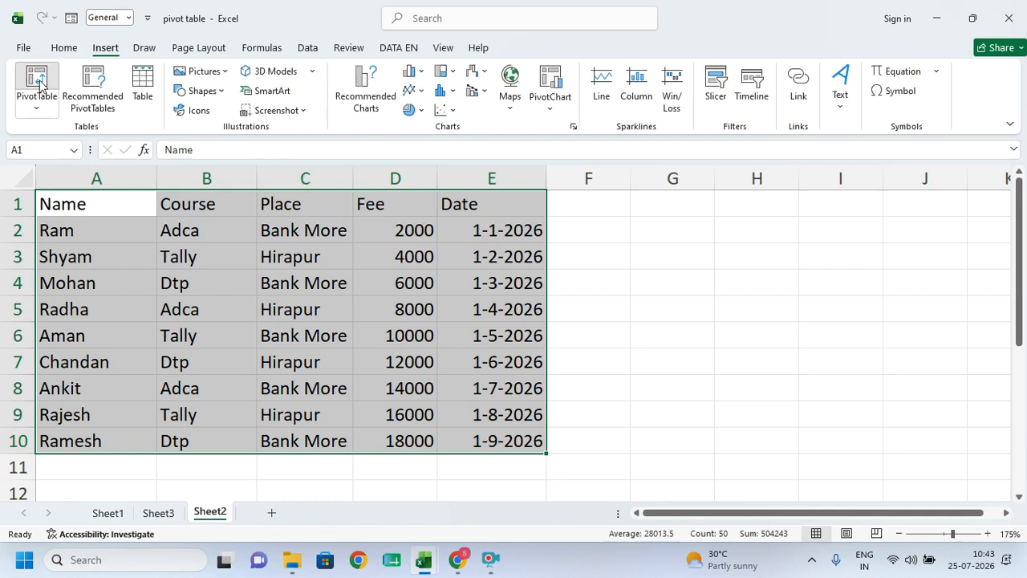
left_click(37, 81)
left_click(928, 410)
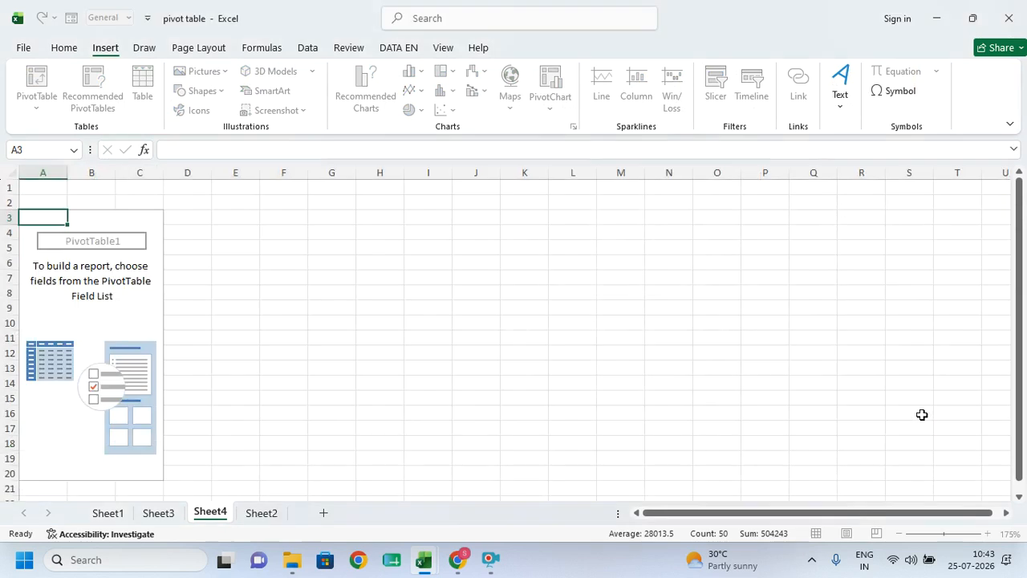
- Add Name, Course, Place and Date as rows and Sum of Fee as values
left_click(782, 270)
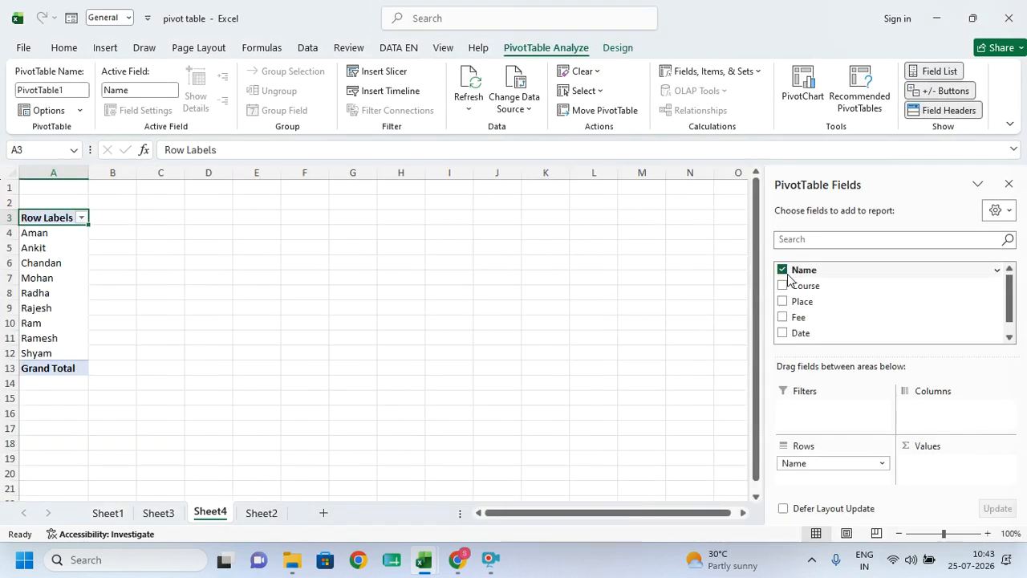
left_click(782, 286)
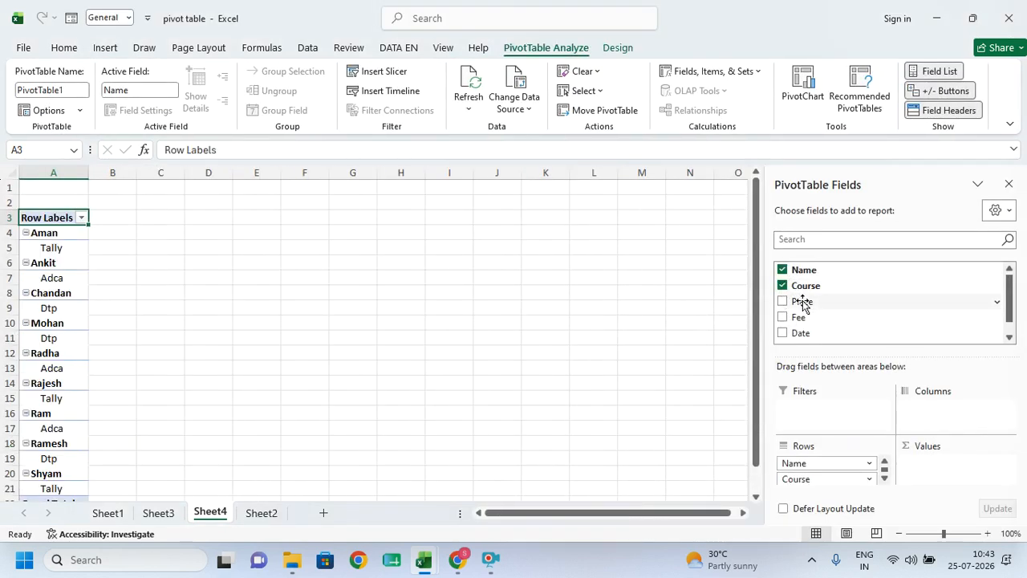
left_click(782, 301)
left_click(782, 317)
left_click(782, 332)
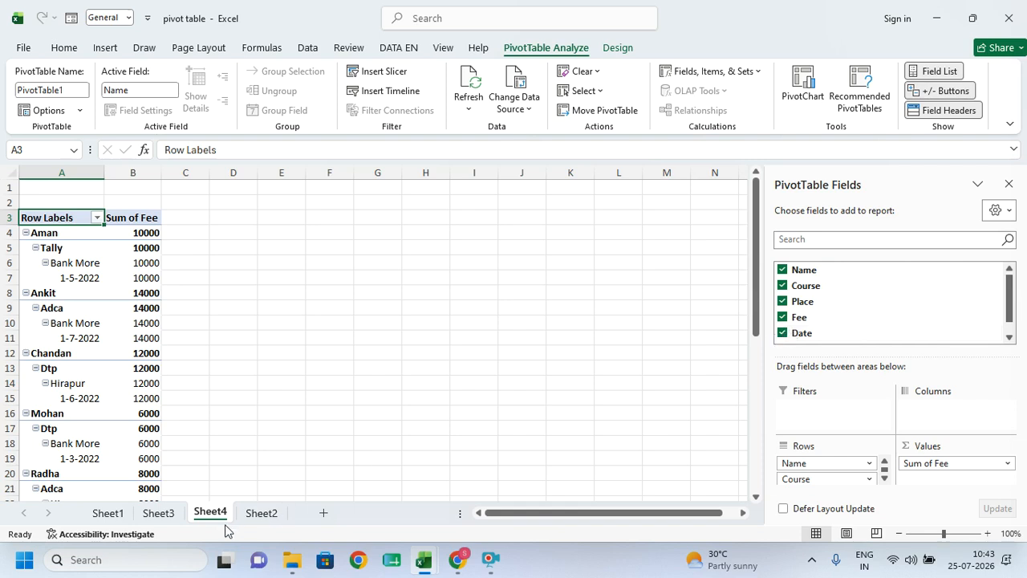
left_click(260, 517)
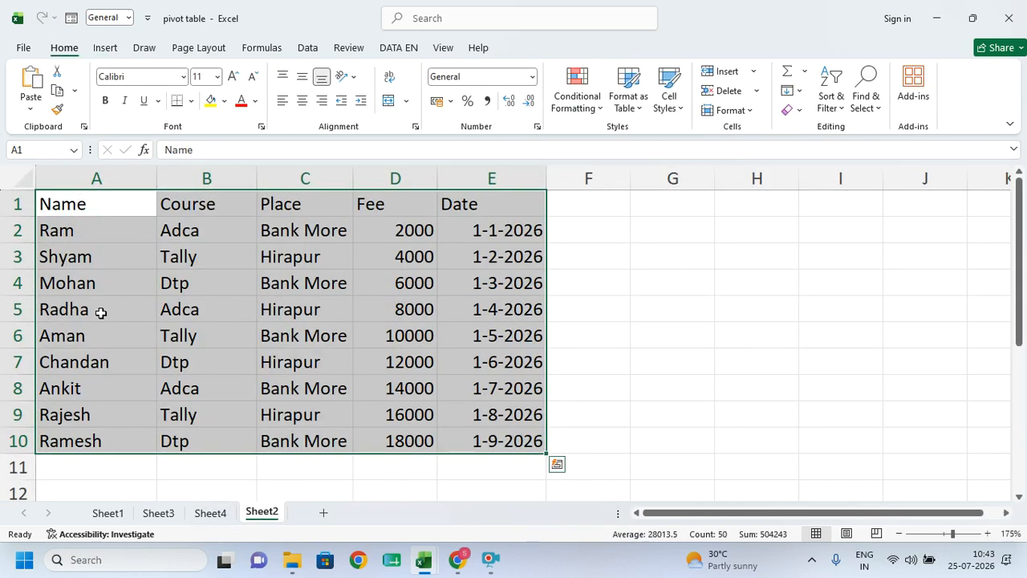
left_click(221, 517)
mouse_move(152, 366)
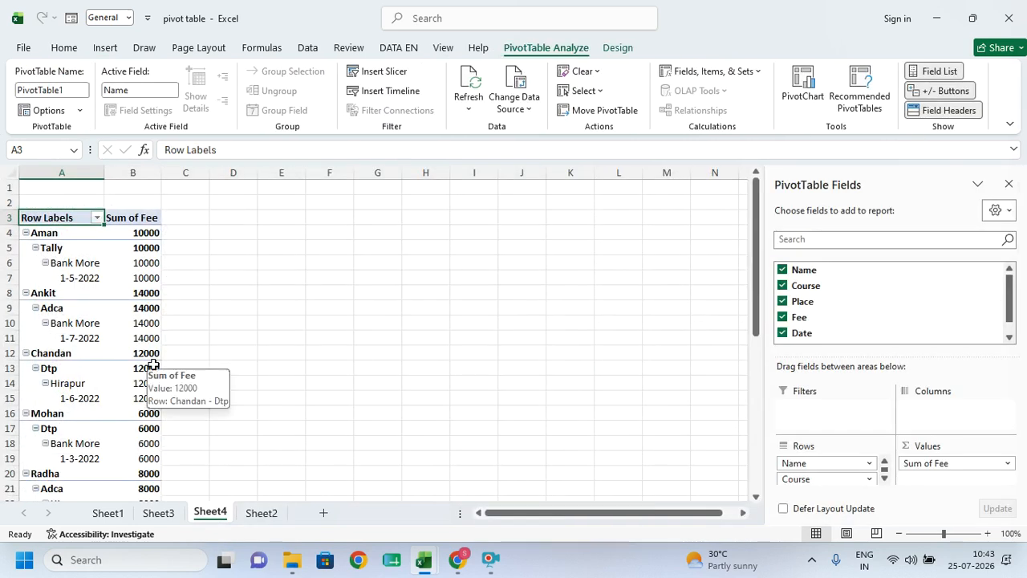
- Back on Sheet2, check the first record and reselect A1:E10 for another pivot
left_click(262, 514)
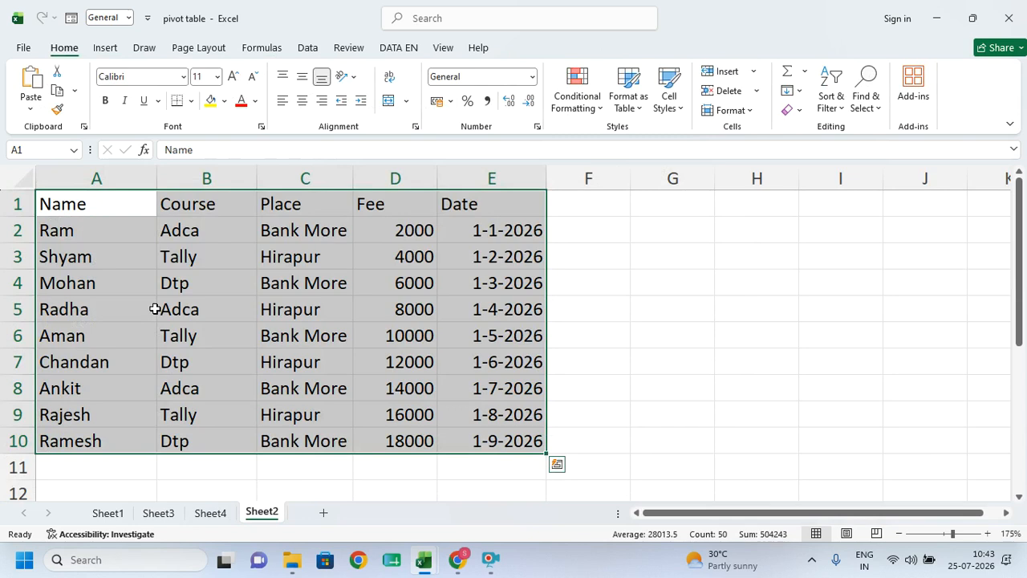
left_click(120, 227)
left_click(182, 233)
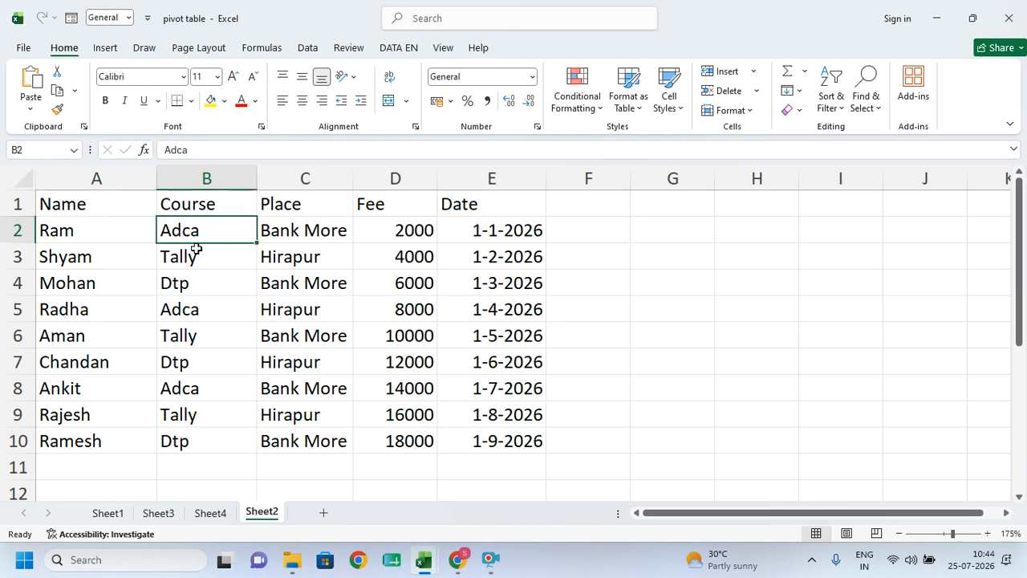
left_click(295, 234)
left_click(406, 231)
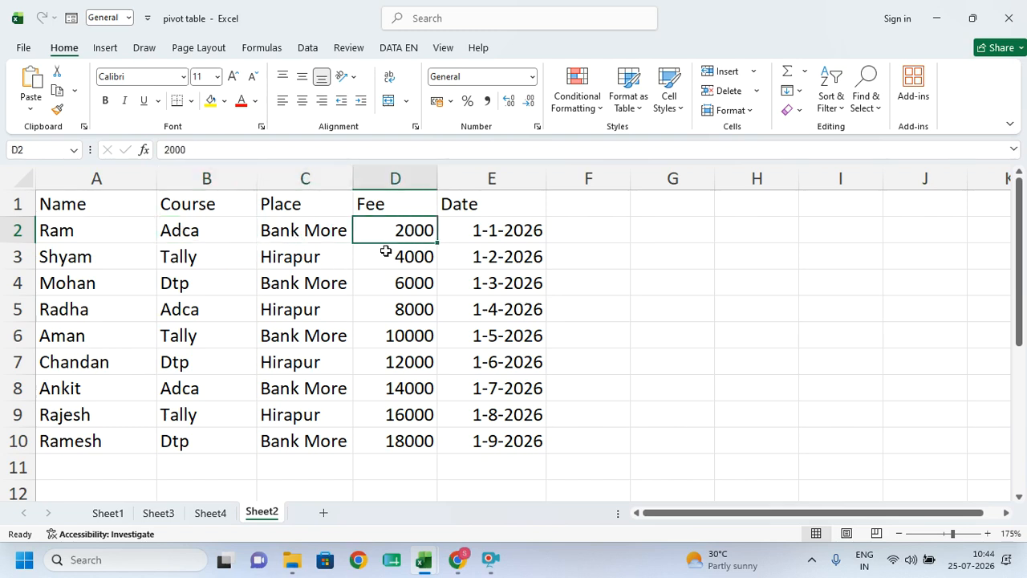
left_click(493, 230)
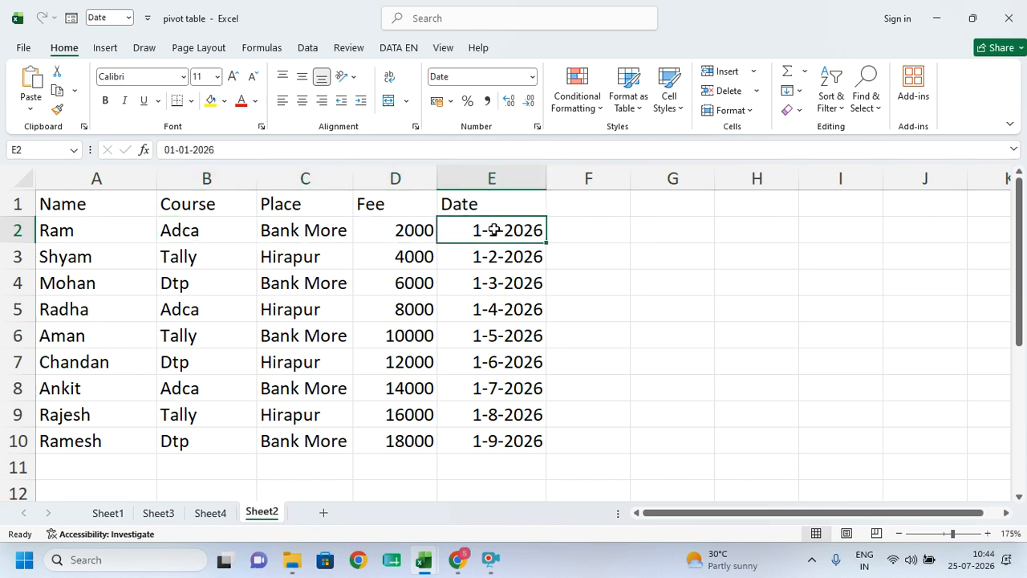
left_click_drag(76, 202, 461, 442)
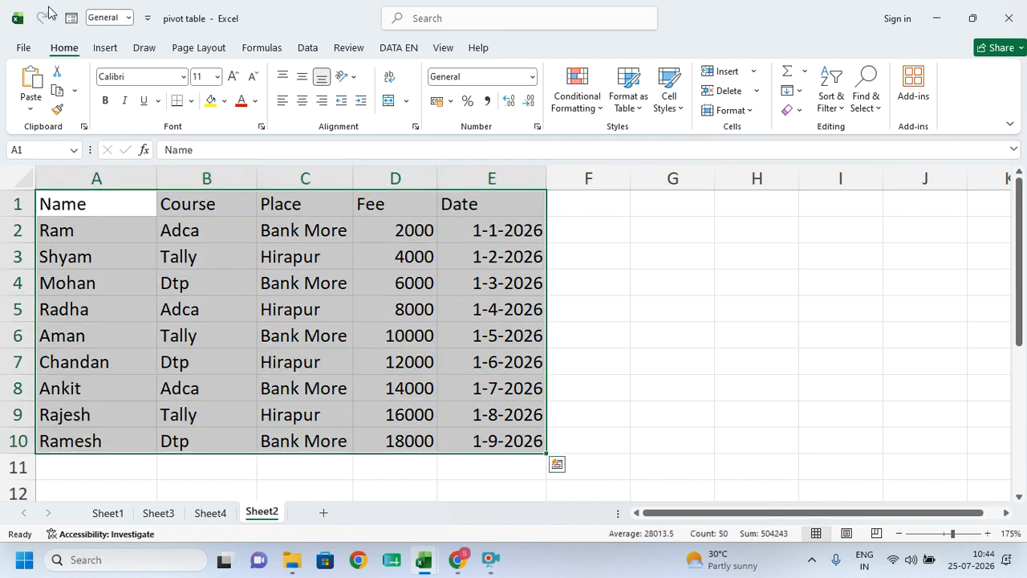
left_click(107, 48)
- Create PivotTable2 on a new Sheet5 and activate it to show its field list
left_click(38, 84)
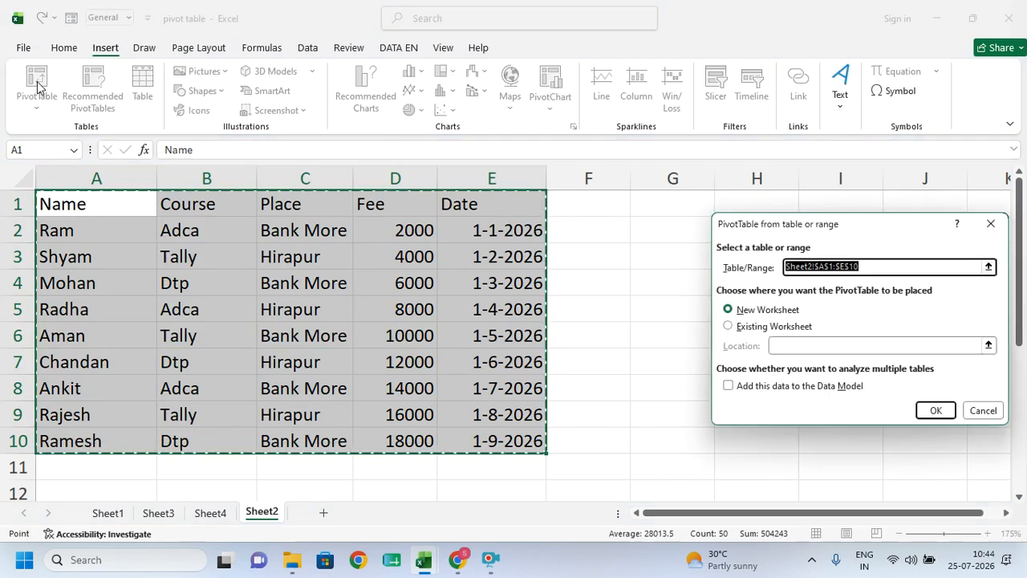
left_click(932, 412)
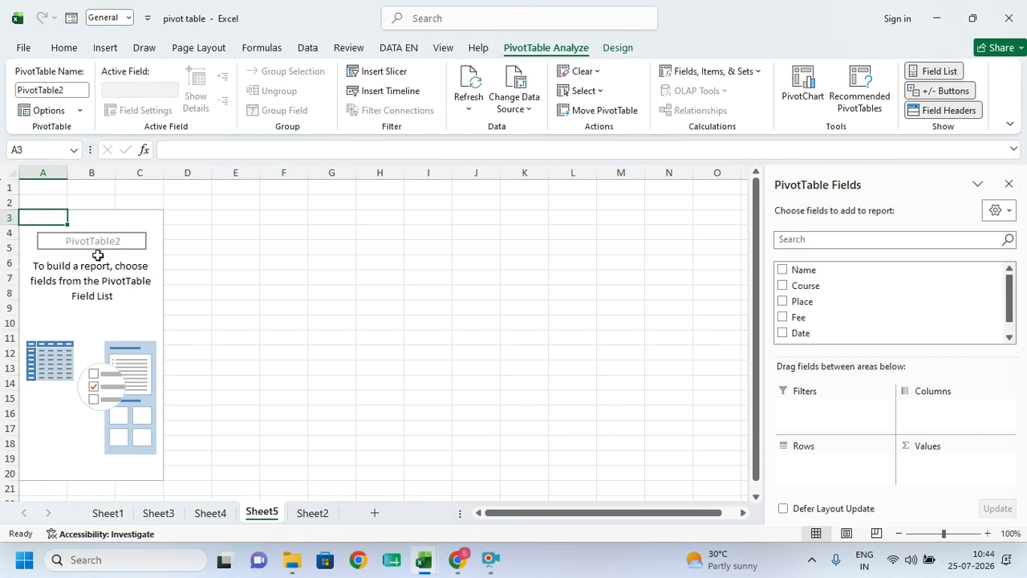
left_click(93, 295)
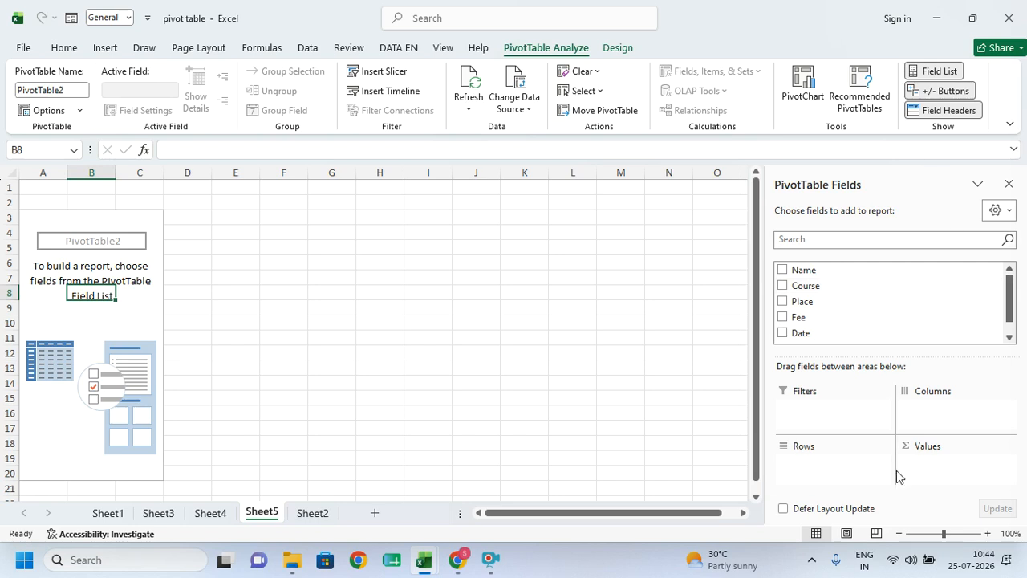
left_click(570, 349)
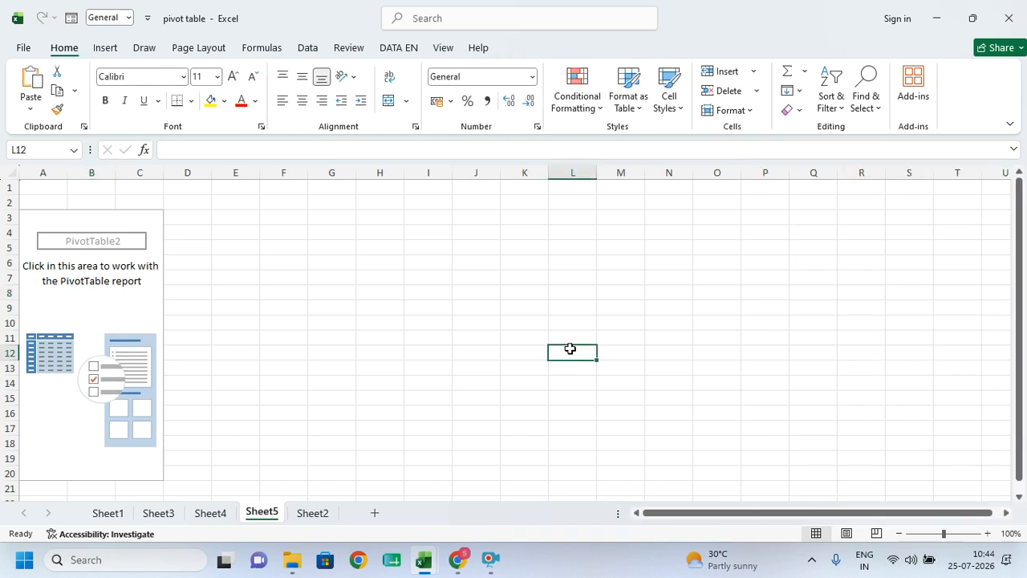
left_click(114, 295)
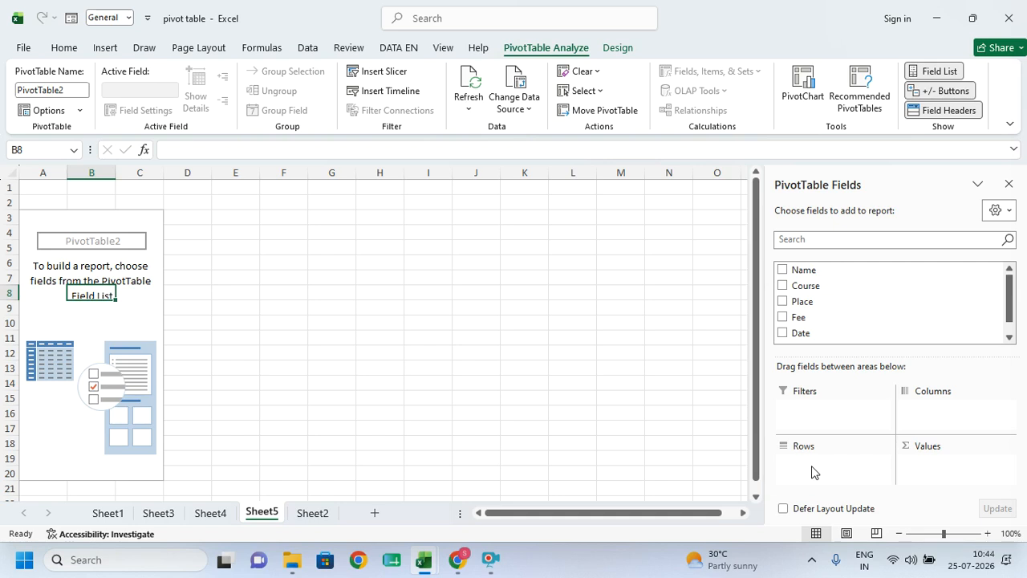
- Try Name and Fee, remove them, then make Course the only row field
left_click(782, 270)
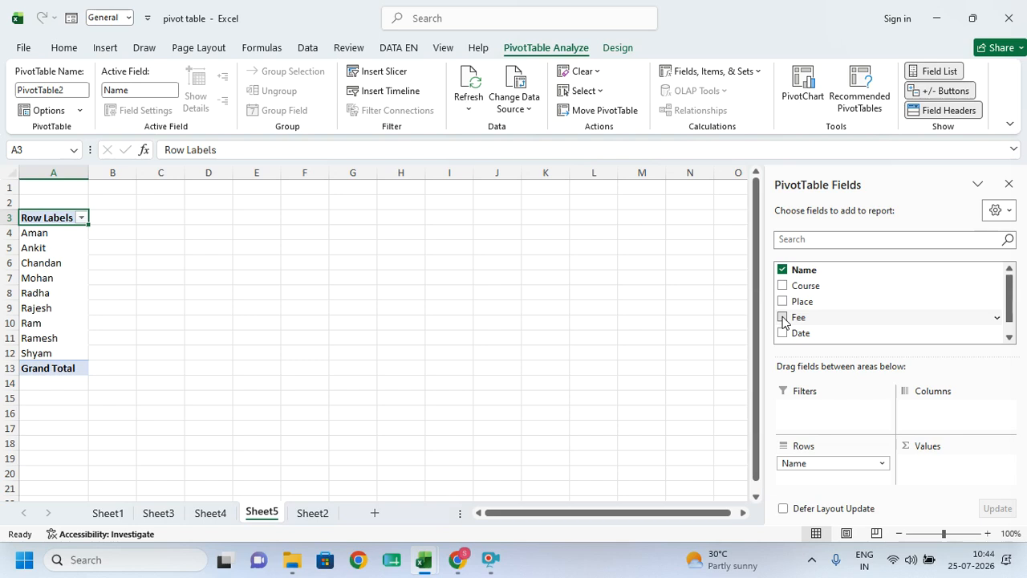
left_click(783, 318)
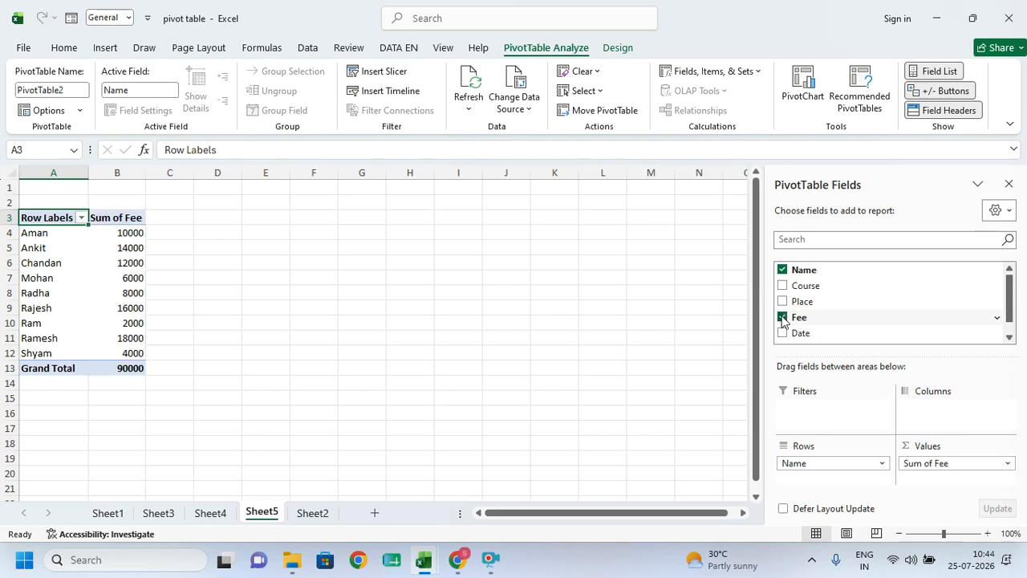
left_click(782, 269)
left_click(783, 317)
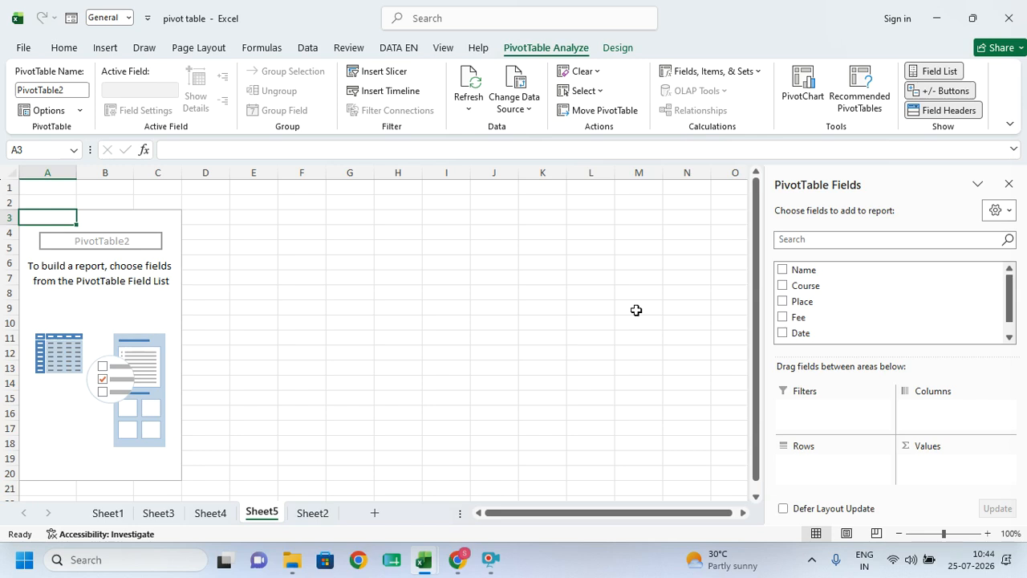
left_click(783, 286)
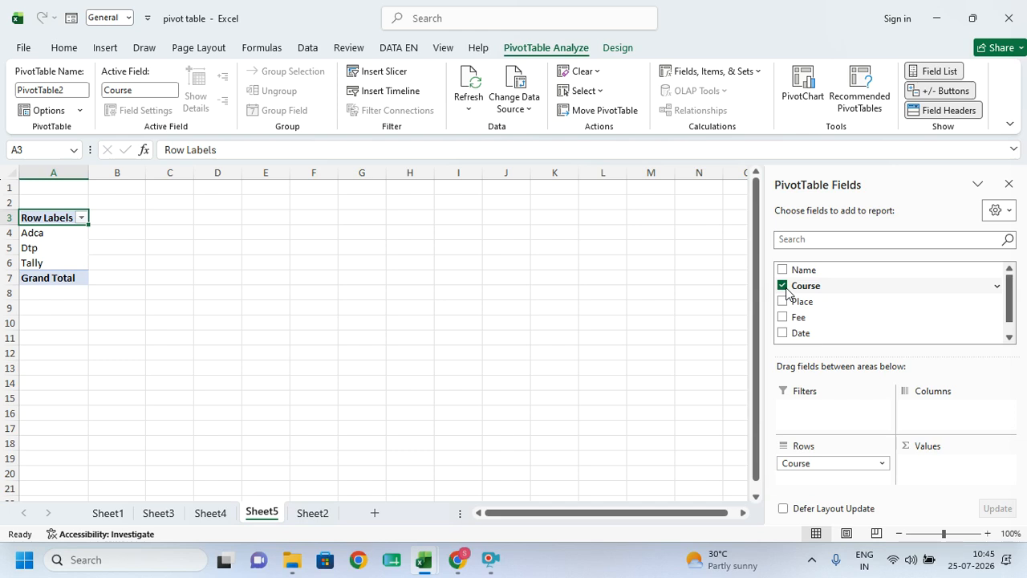
- Add Count of Course to the values so Adca, Dtp and Tally each show 3, totalling 9
left_click_drag(787, 293, 934, 464)
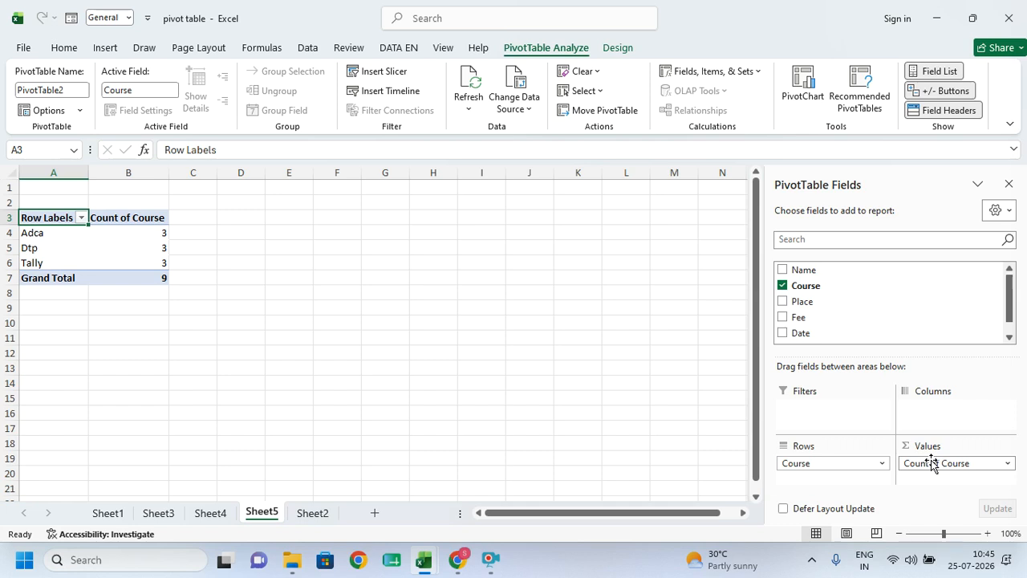
left_click(783, 285)
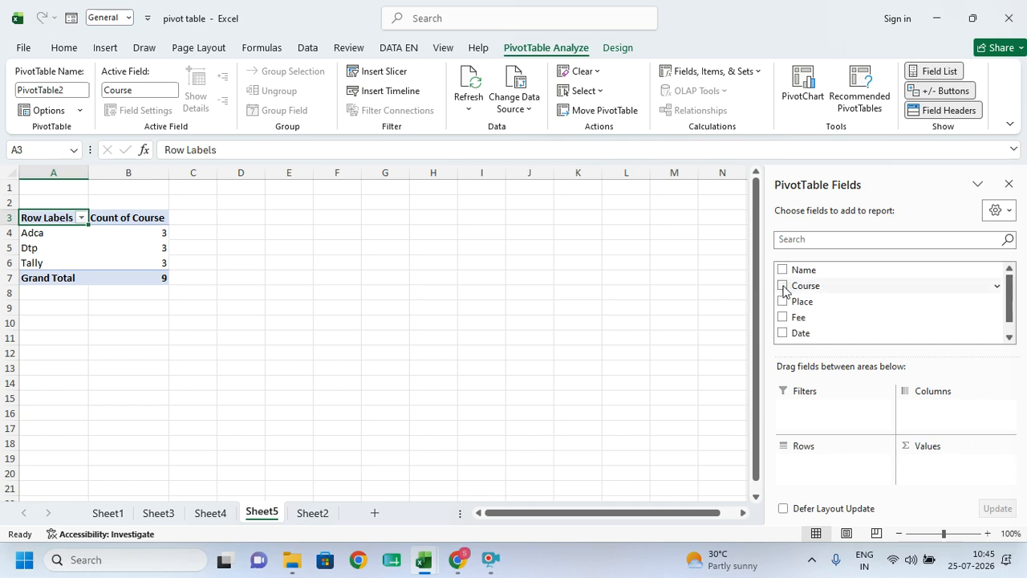
left_click(783, 286)
left_click(783, 319)
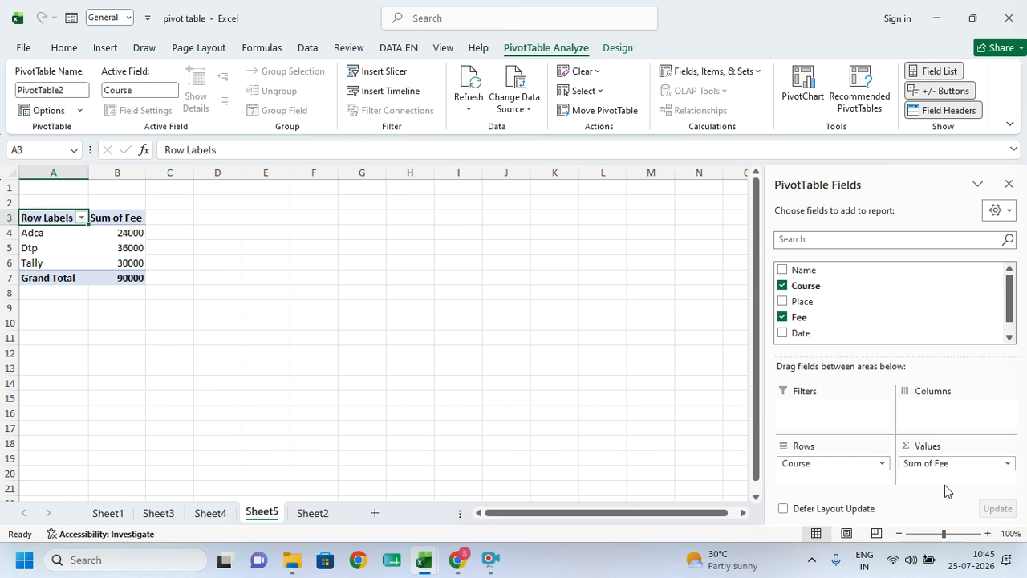
left_click(782, 318)
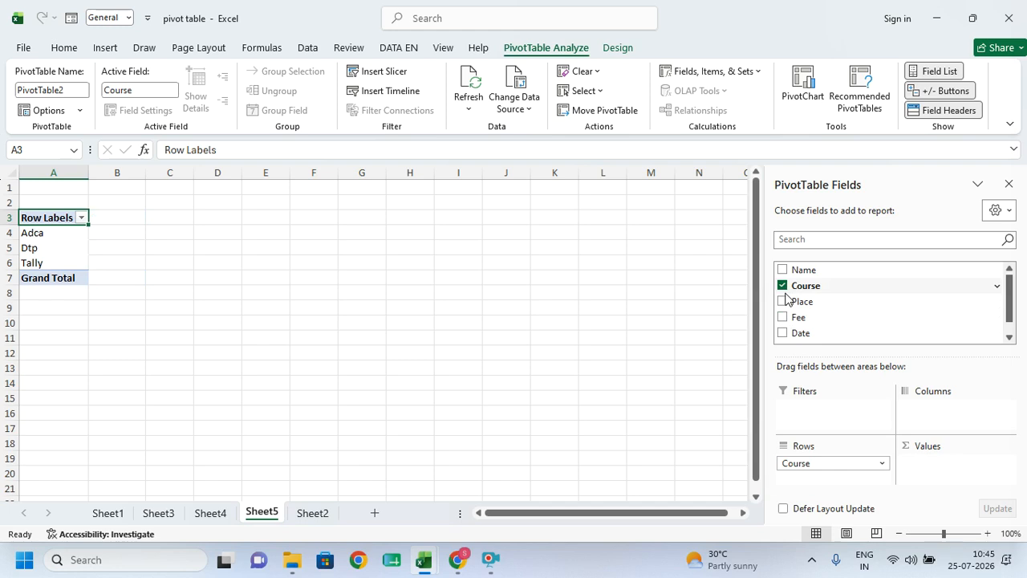
left_click_drag(805, 285, 963, 487)
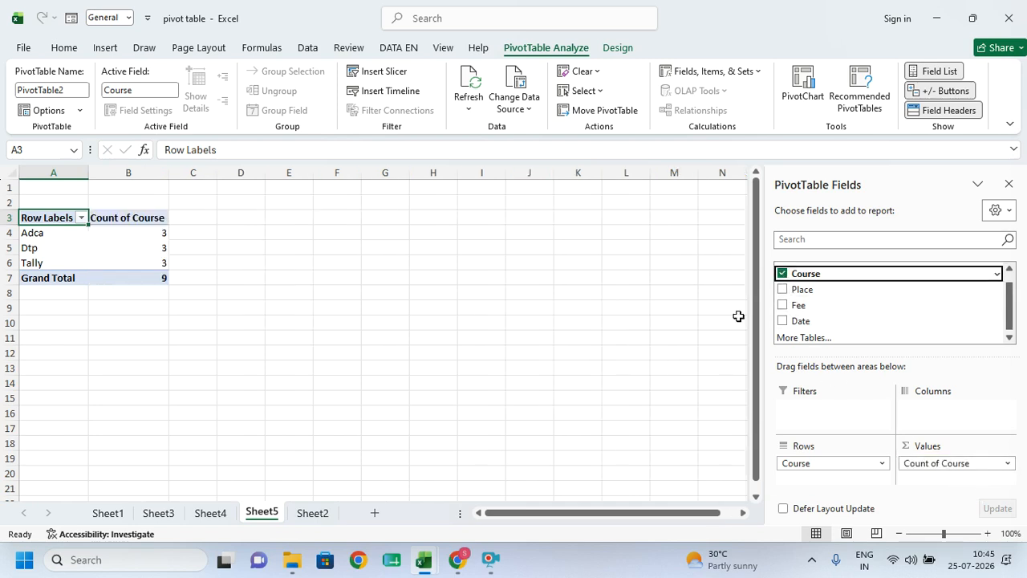
- Try Place as pivot rows, then Course rows with fee totals
left_click(783, 273)
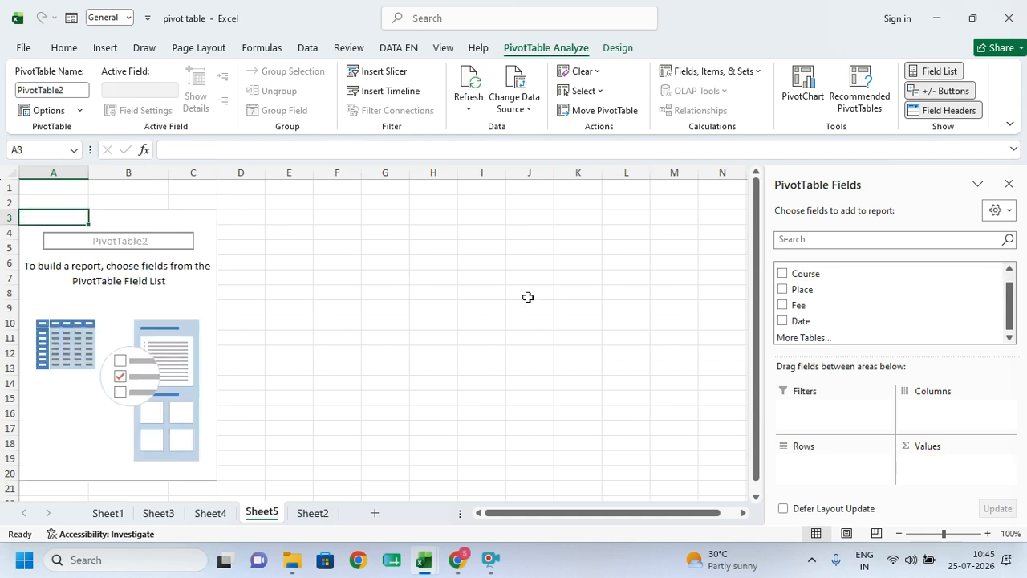
left_click(783, 289)
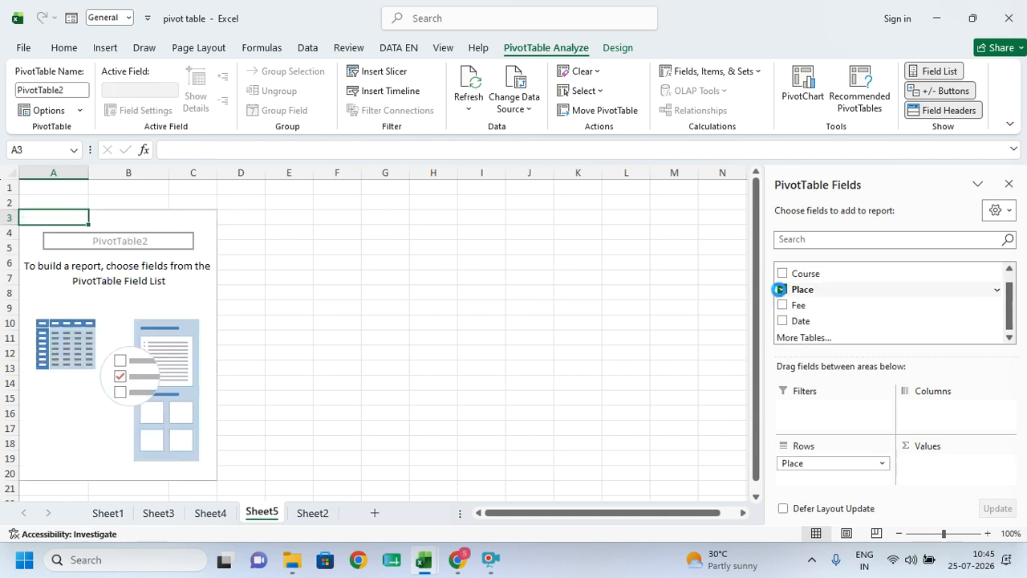
left_click(782, 291)
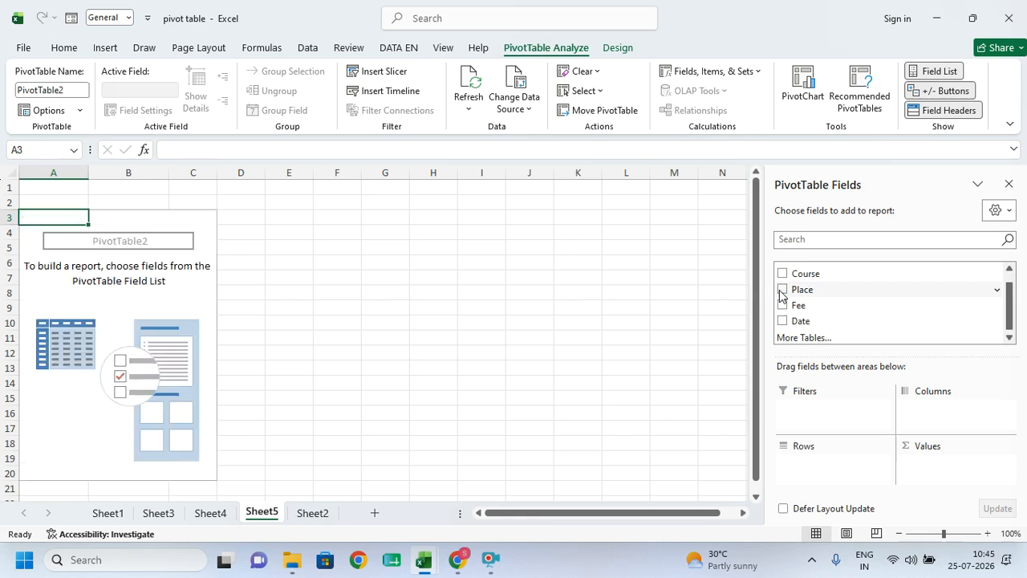
left_click(337, 303)
left_click(85, 225)
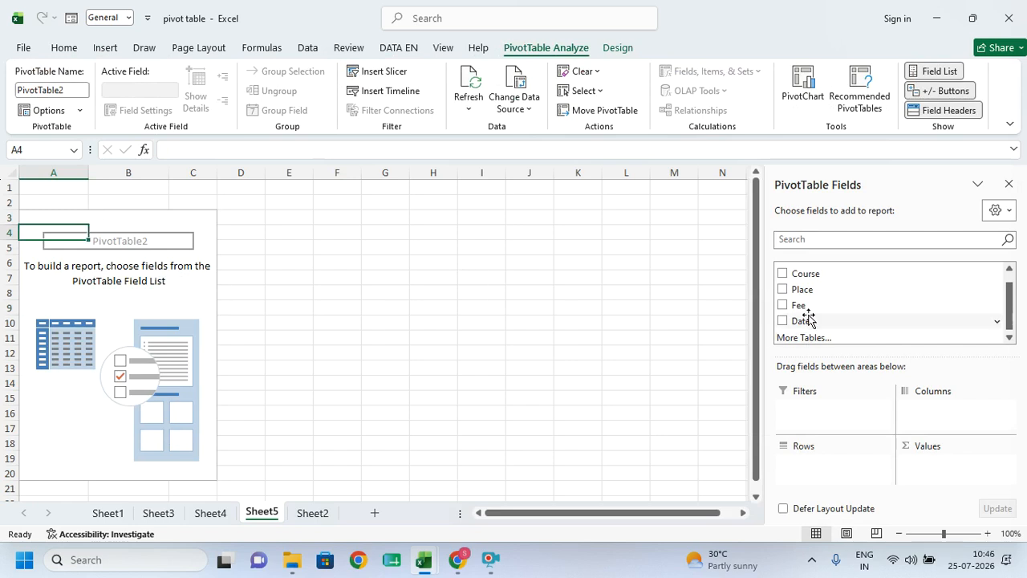
left_click(782, 273)
left_click(782, 305)
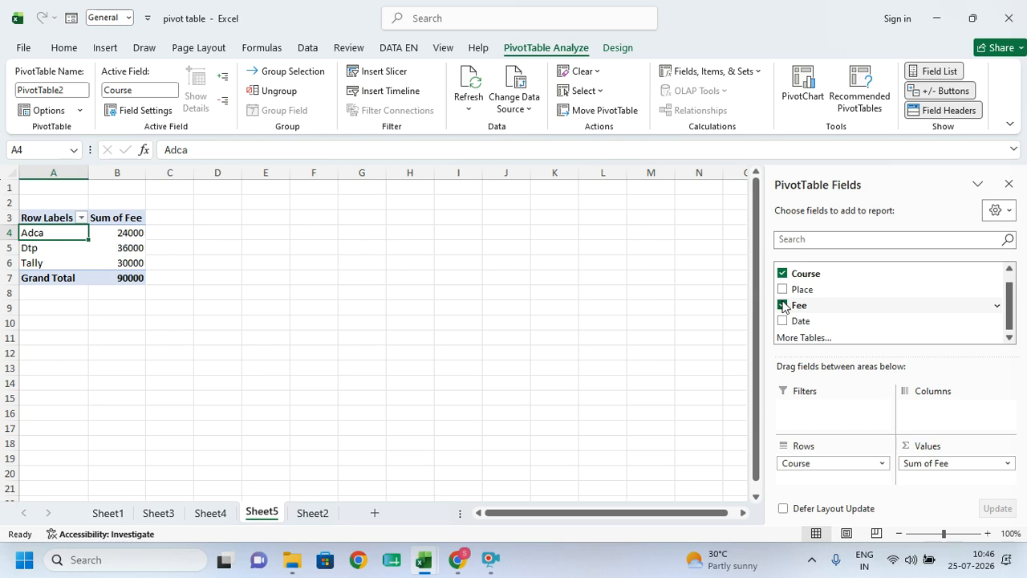
- Switch the pivot to Name rows with Sum of Fee, totalling 90000
left_click(783, 274)
left_click(782, 305)
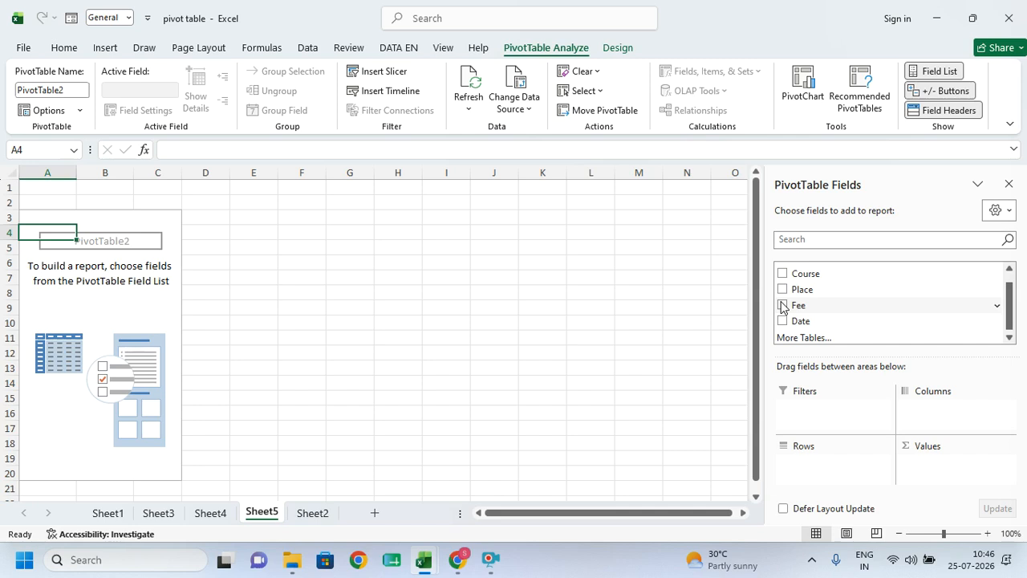
left_click(783, 274)
left_click(783, 305)
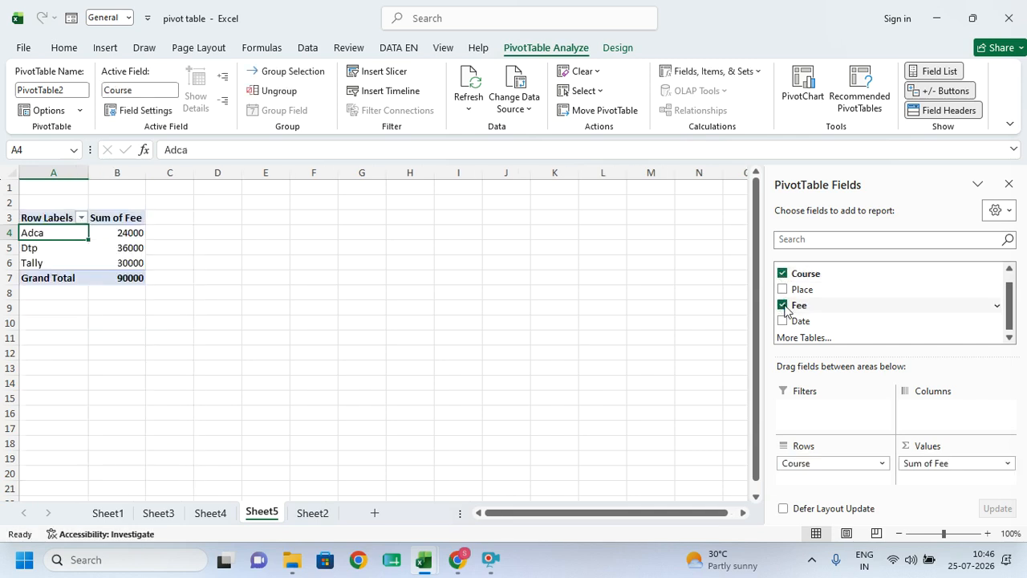
left_click(783, 273)
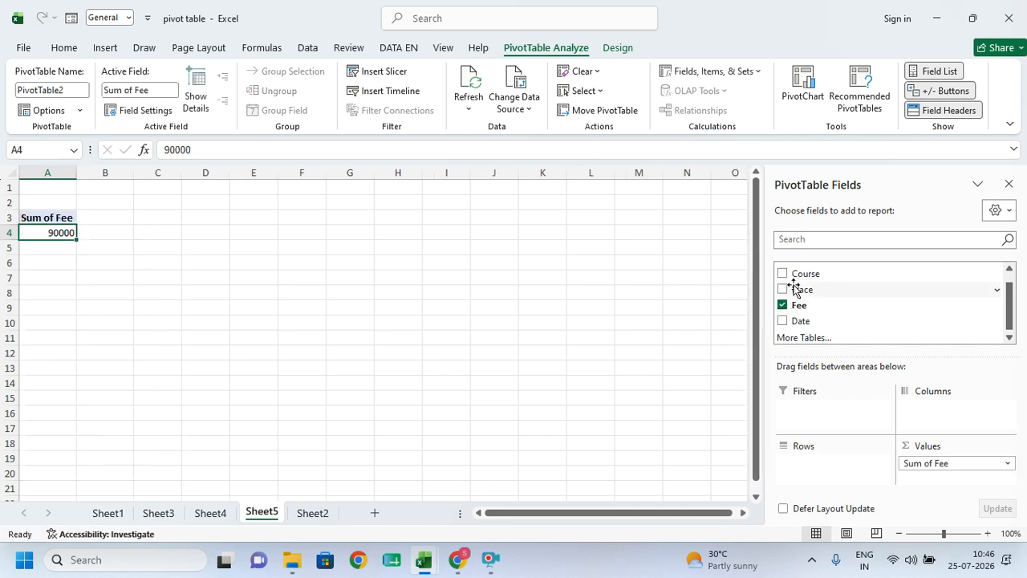
left_click(782, 270)
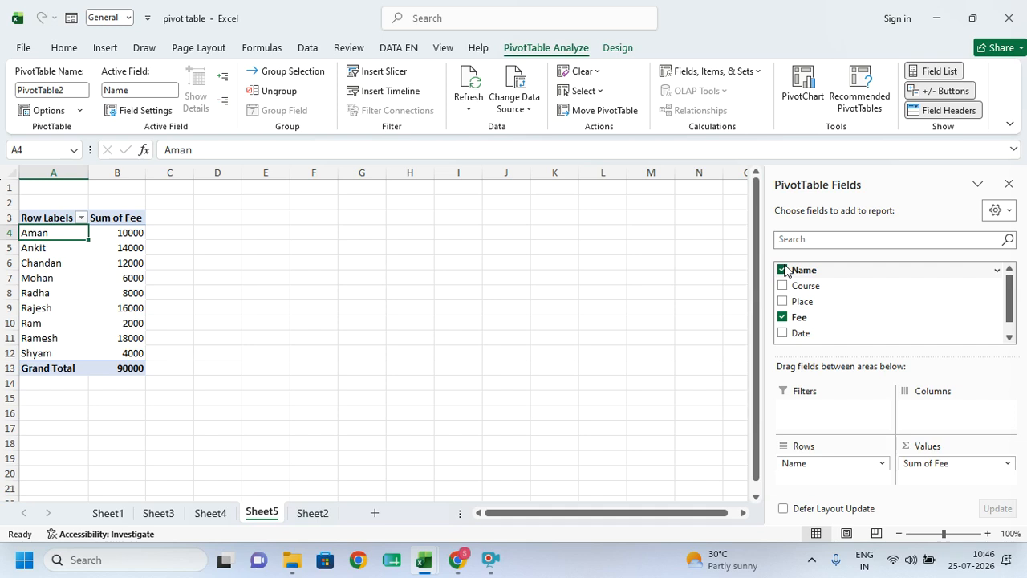
left_click_drag(800, 285, 802, 409)
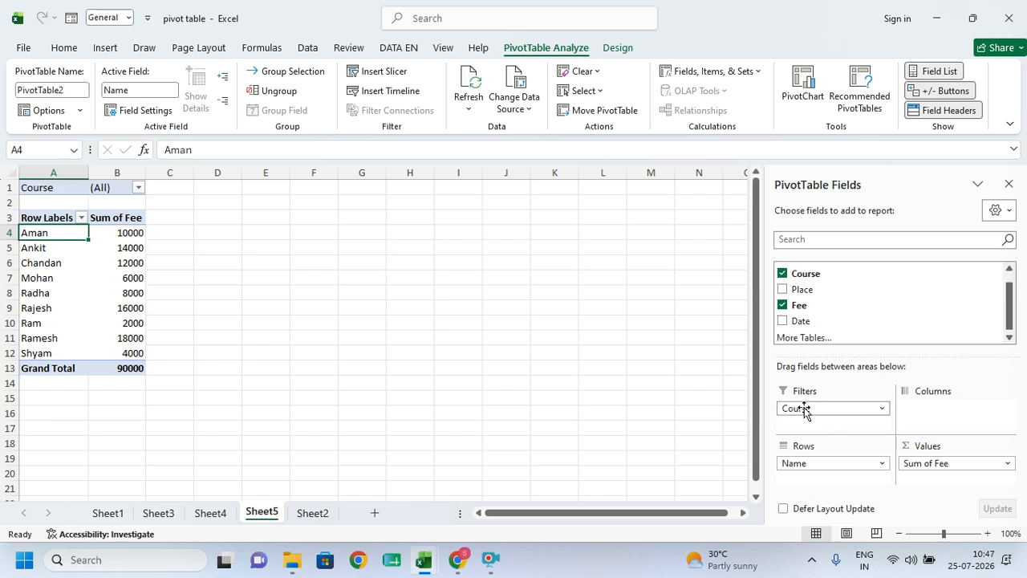
left_click(138, 187)
left_click(37, 239)
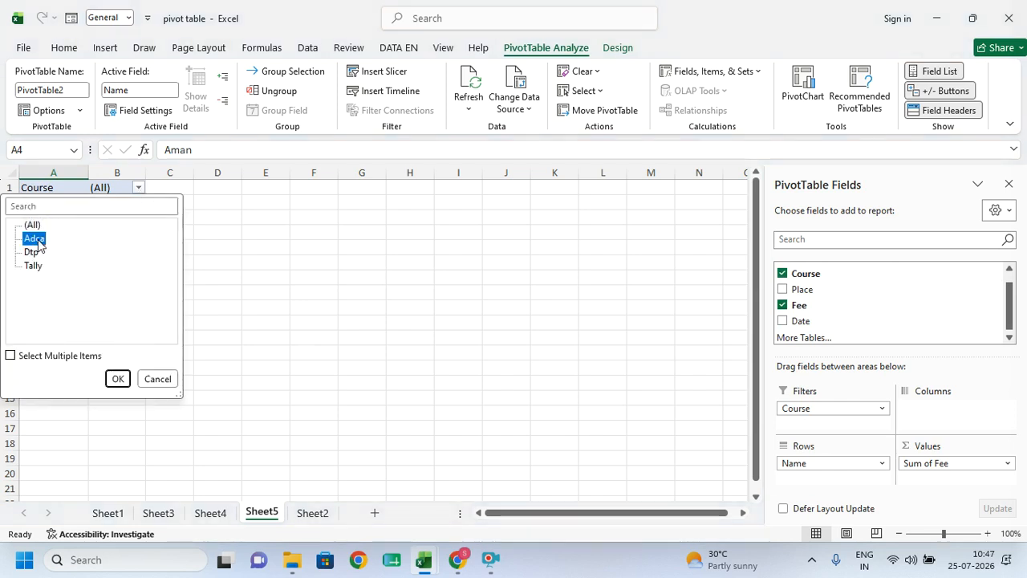
left_click(118, 378)
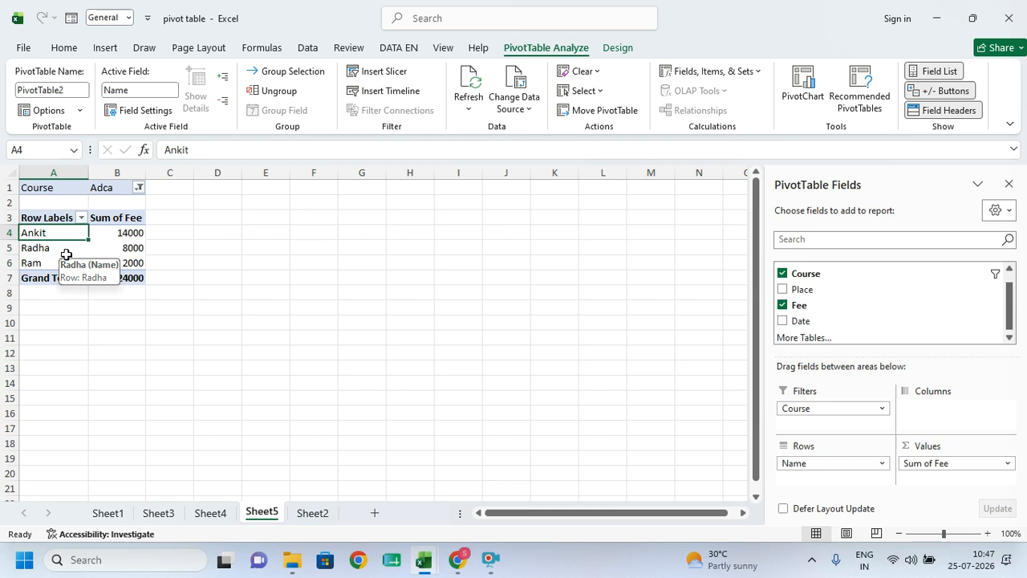
left_click_drag(800, 287, 809, 424)
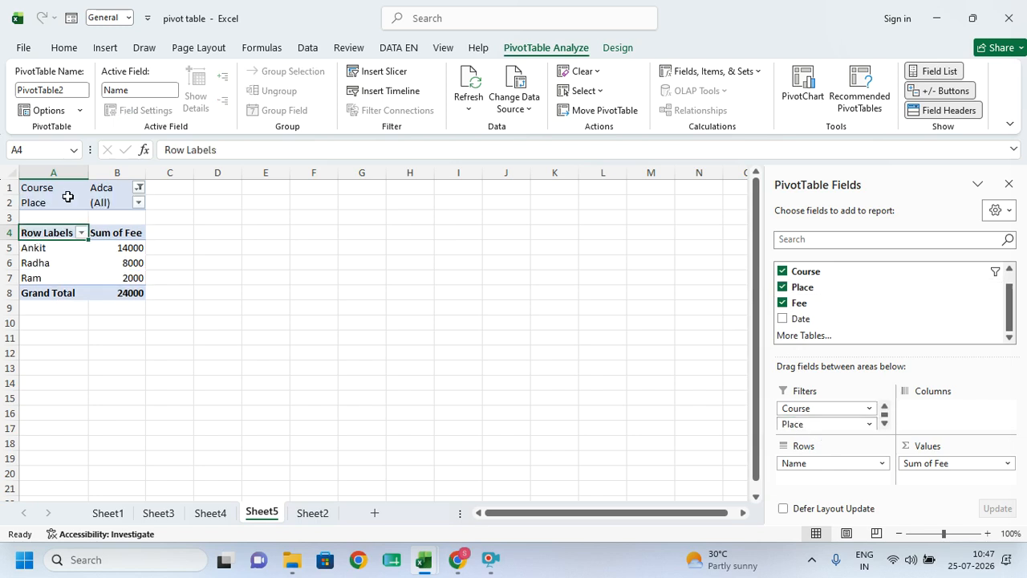
left_click(138, 202)
left_click(56, 257)
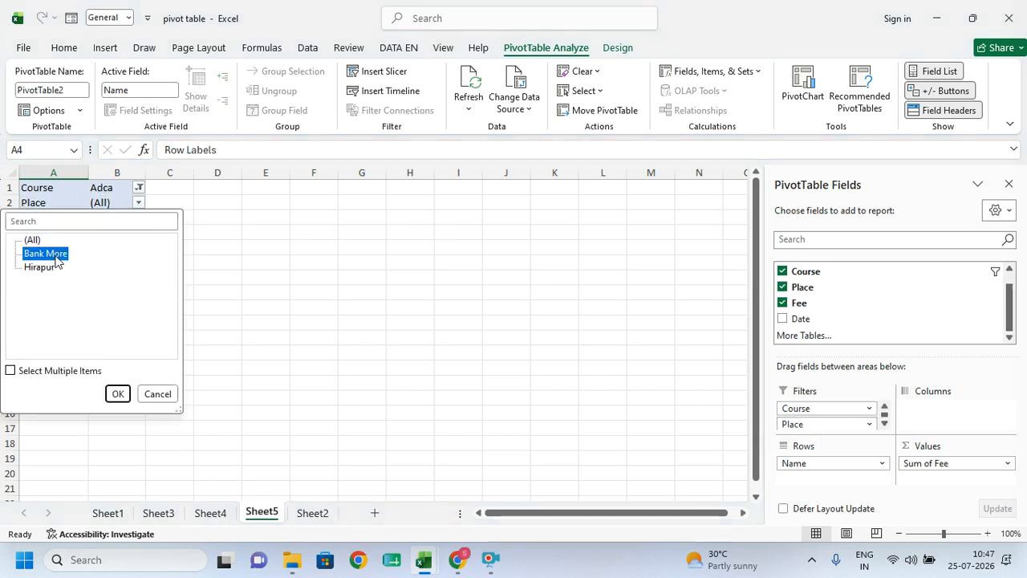
left_click(118, 393)
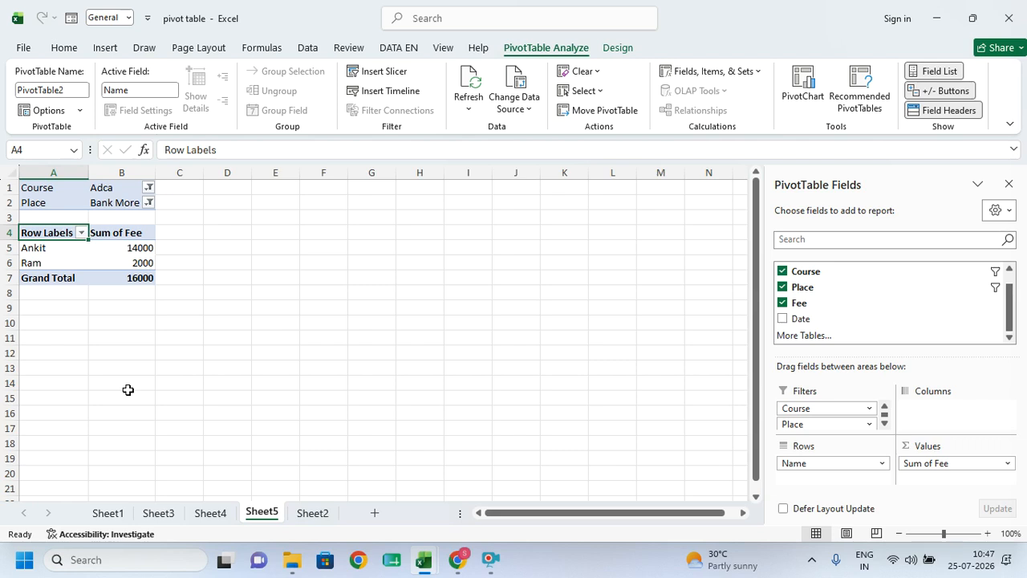
left_click(149, 195)
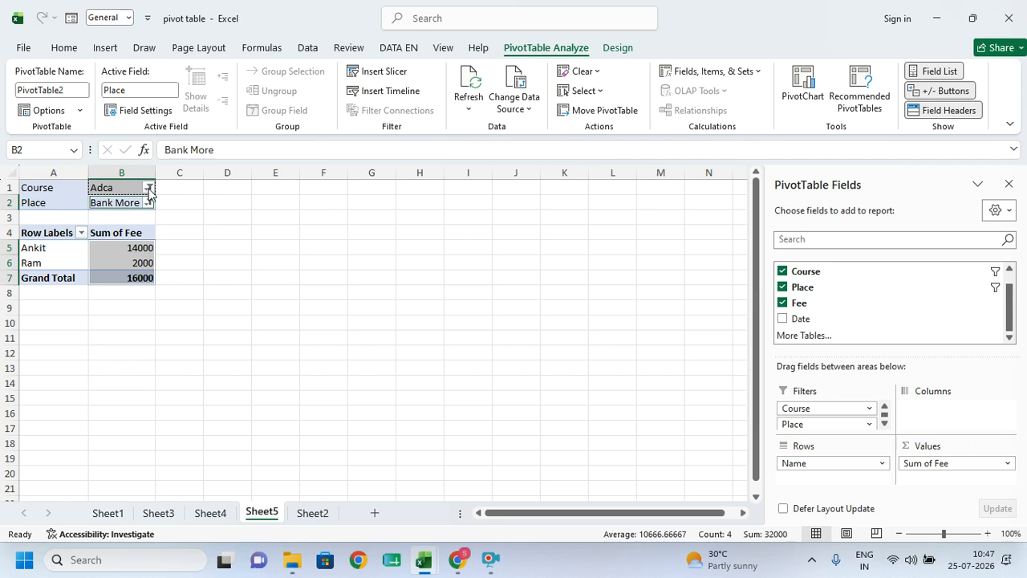
left_click(148, 188)
left_click(36, 228)
left_click(116, 380)
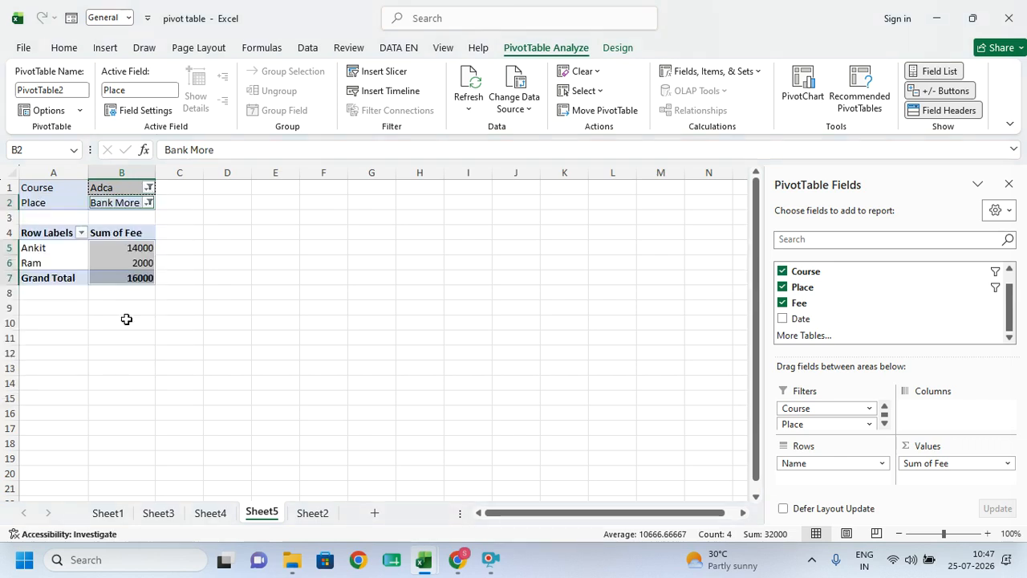
left_click(148, 202)
left_click(32, 240)
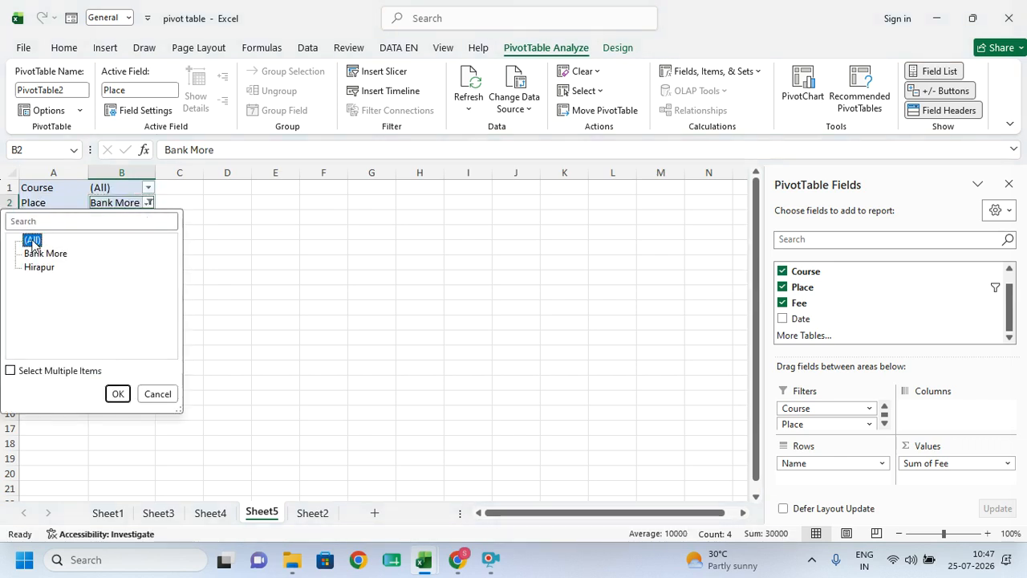
left_click(117, 393)
left_click(782, 286)
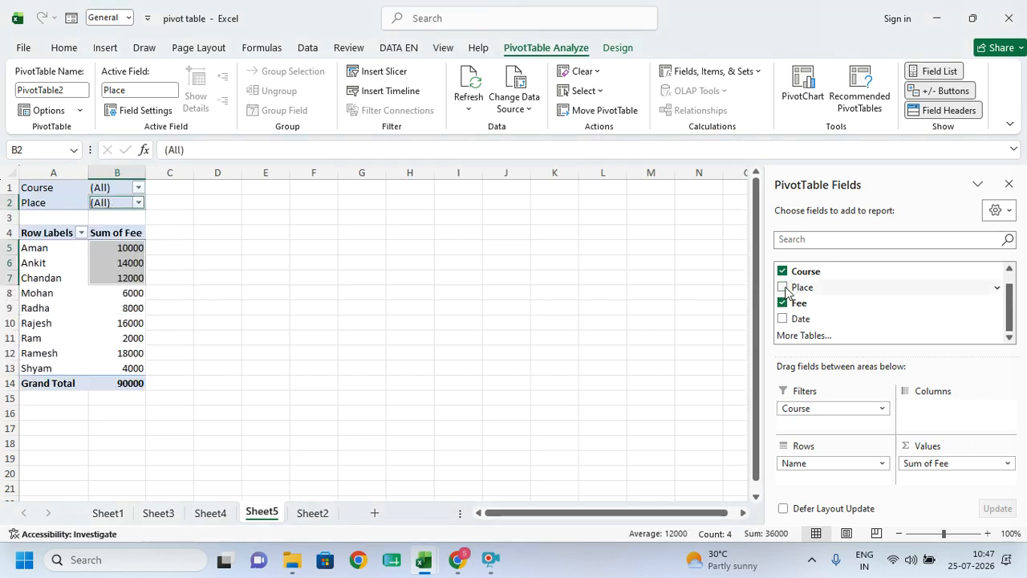
left_click(782, 271)
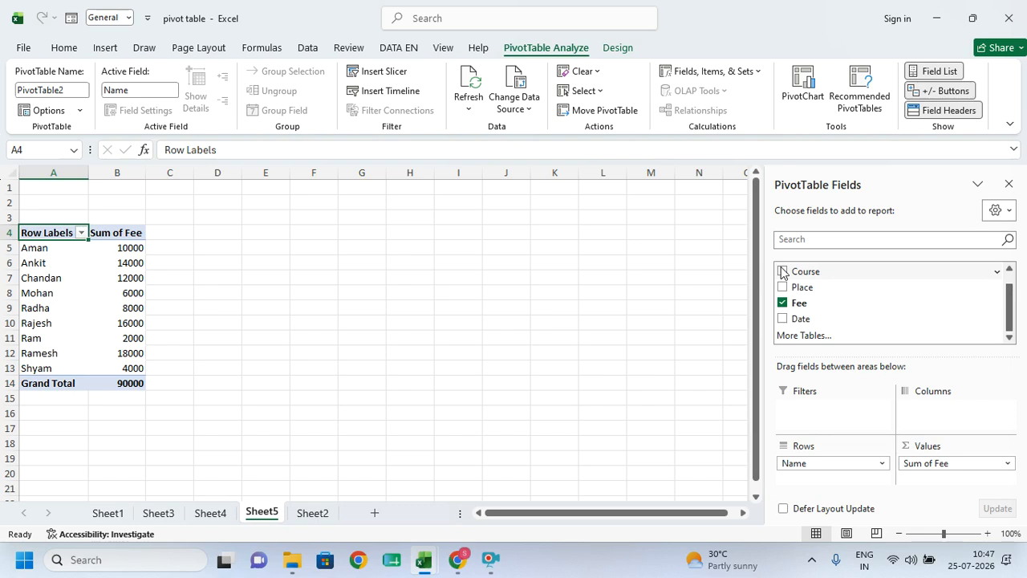
- Rebuild the pivot with Name and Course rows plus Sum of Fee
left_click(784, 302)
scroll(878, 308, "up", 1)
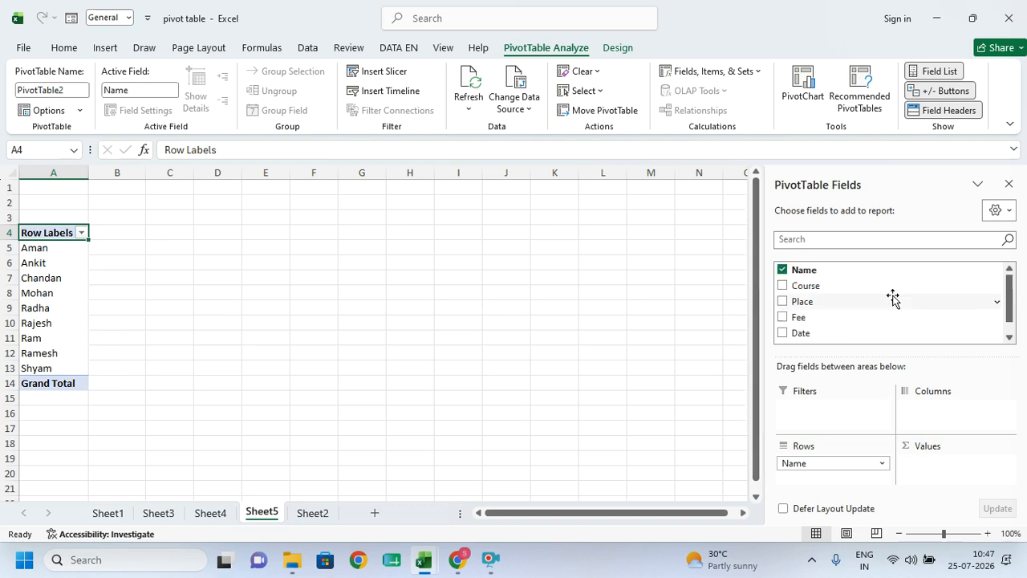
left_click(784, 270)
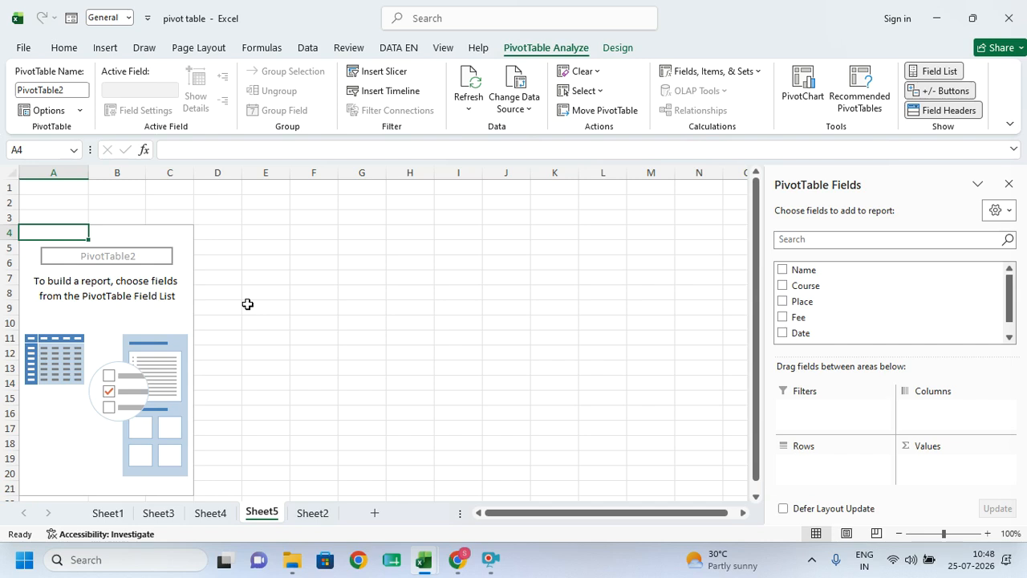
left_click(784, 271)
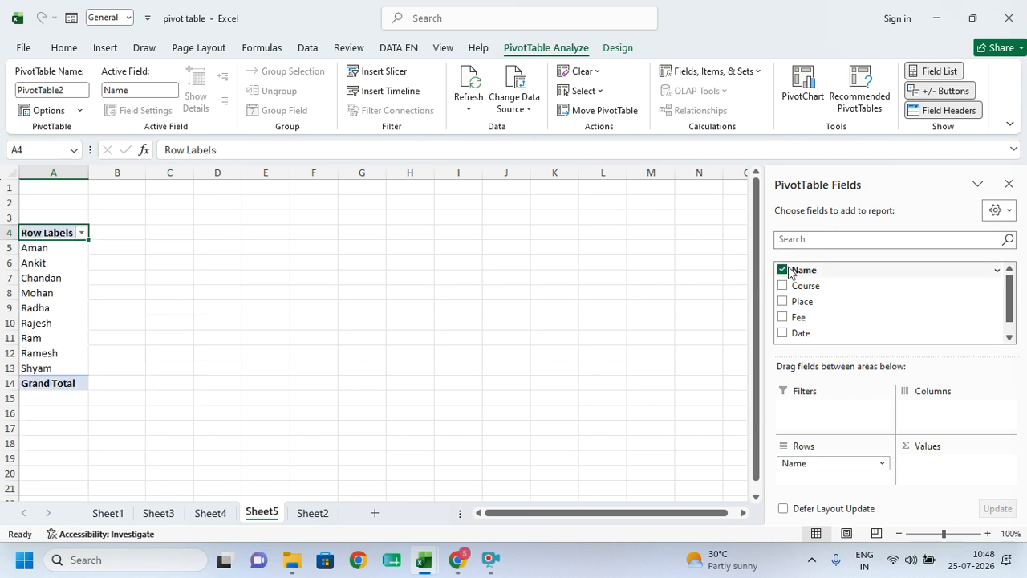
left_click(782, 286)
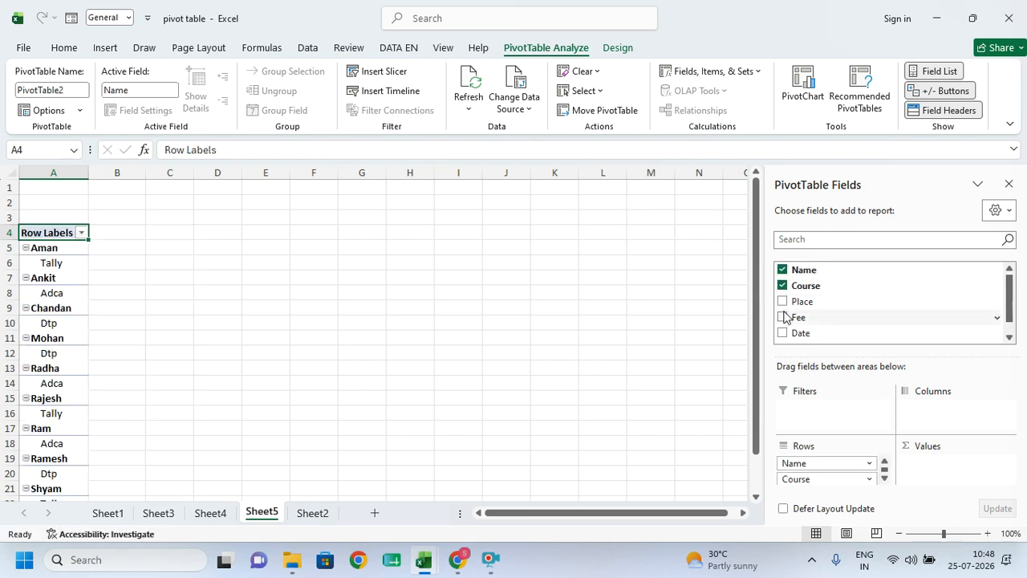
left_click(782, 318)
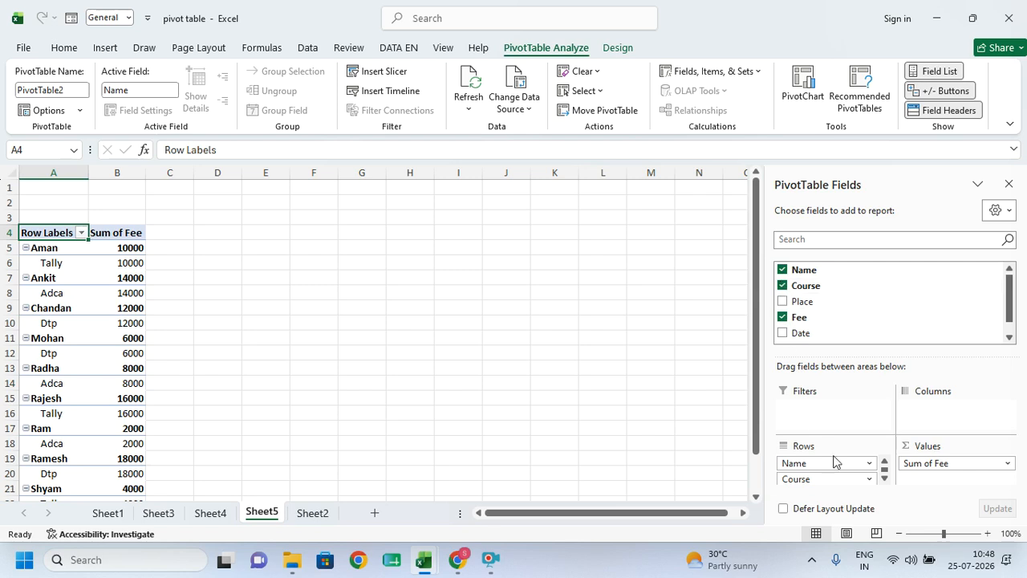
- Move Course to Columns and select the Adca, Dtp and Tally fee columns to check their totals
left_click_drag(814, 479, 917, 408)
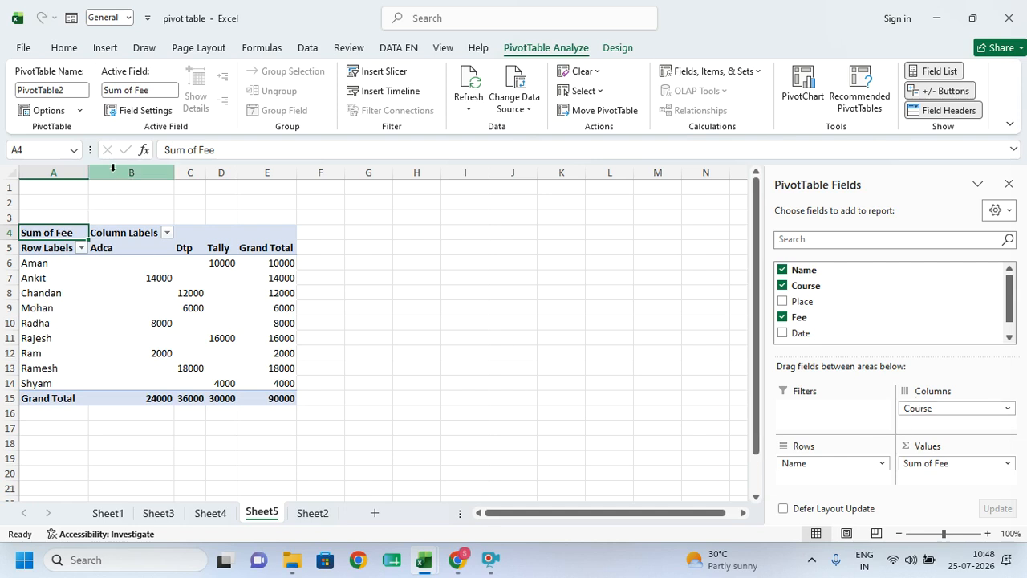
left_click(111, 168)
left_click(187, 173)
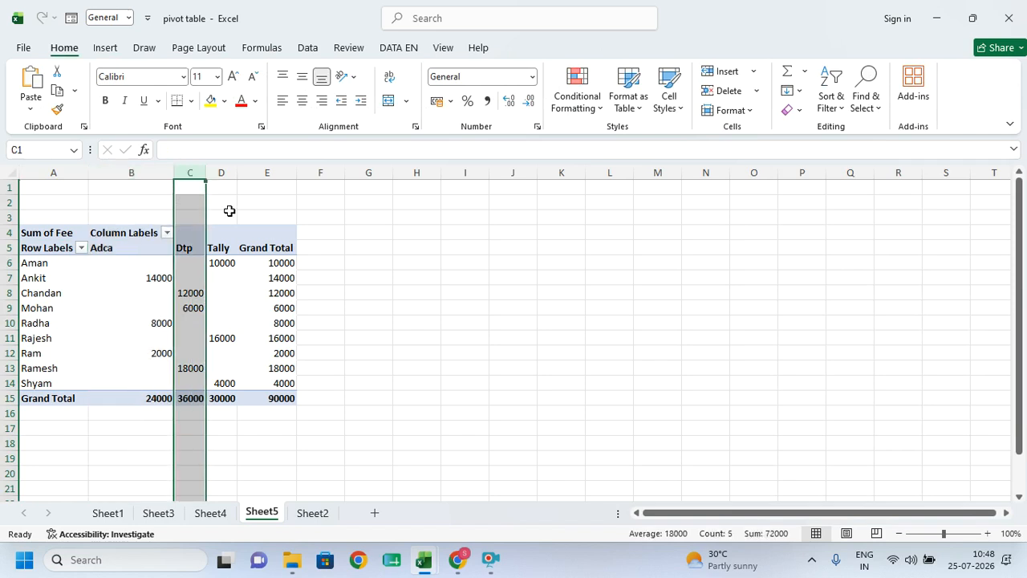
left_click(228, 173)
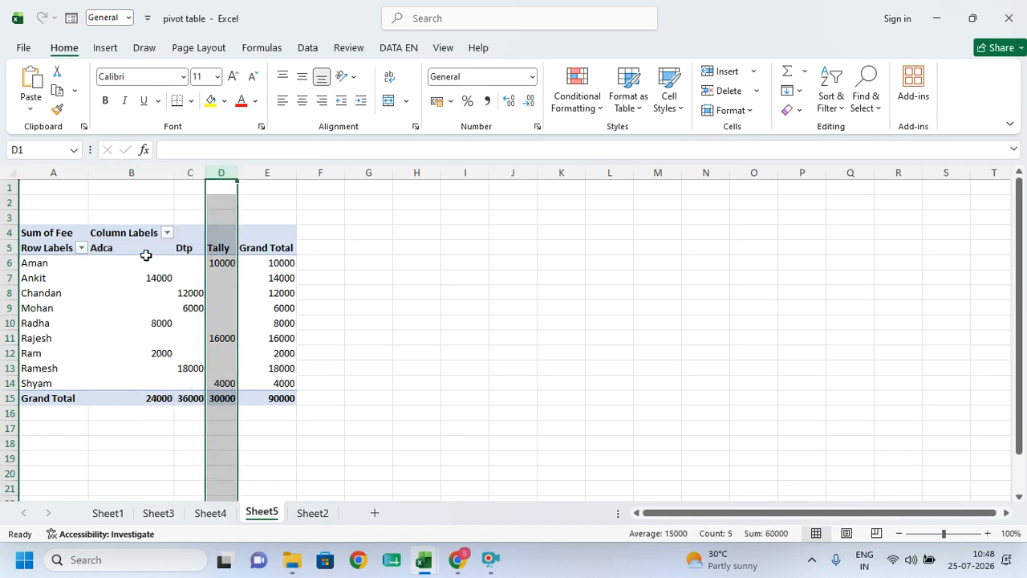
left_click_drag(109, 253, 114, 392)
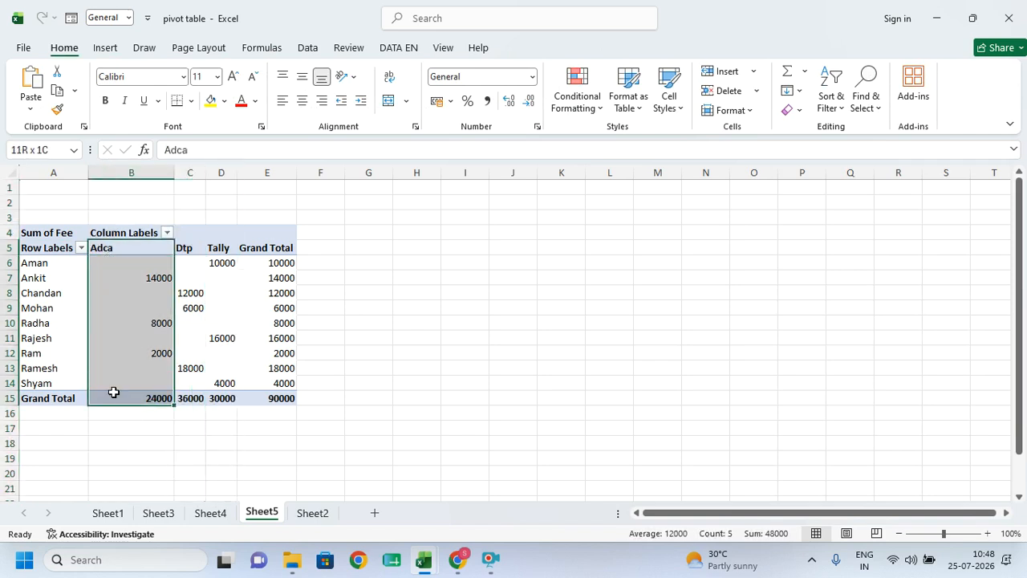
left_click_drag(191, 263, 195, 384)
left_click_drag(222, 264, 231, 387)
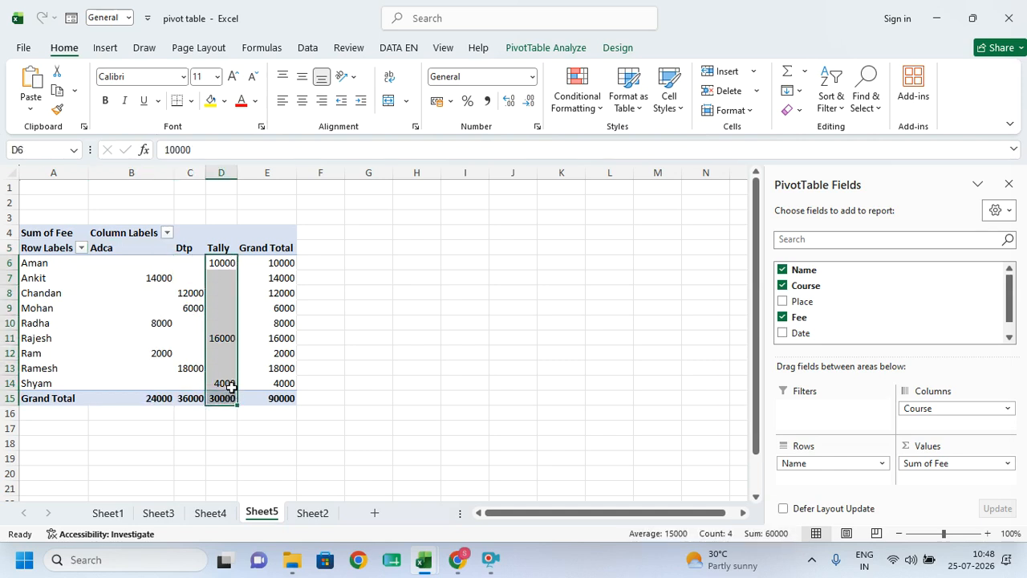
mouse_move(231, 387)
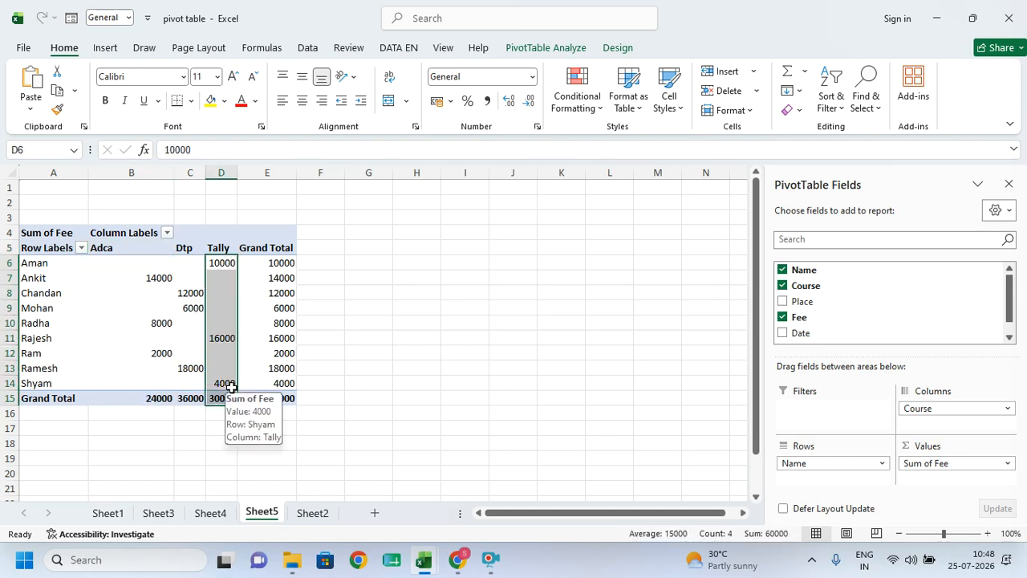
- Rebuild the pivot with Course rows, Sum of Fee and Count of Course
left_click(782, 287)
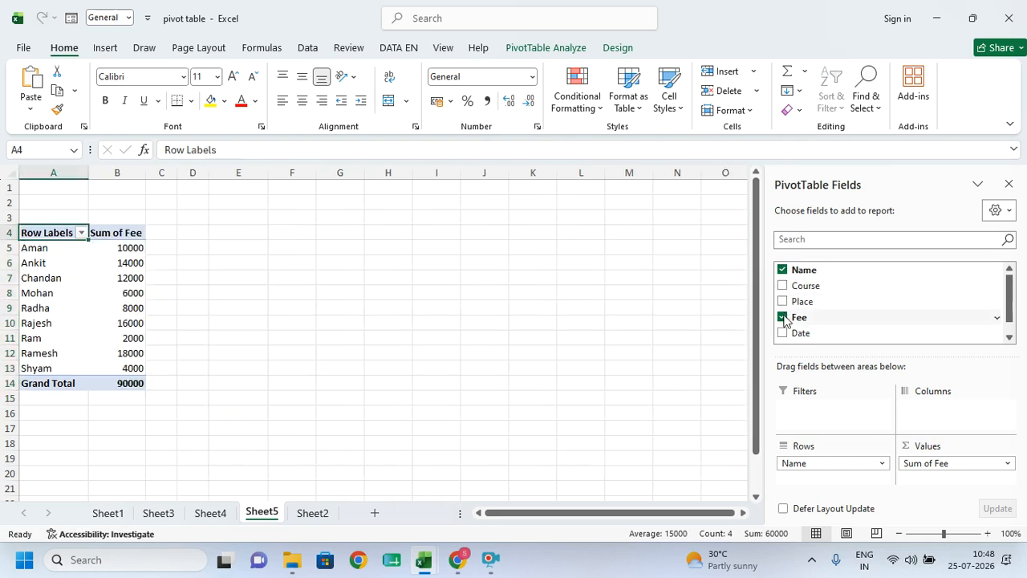
left_click(782, 317)
left_click(782, 270)
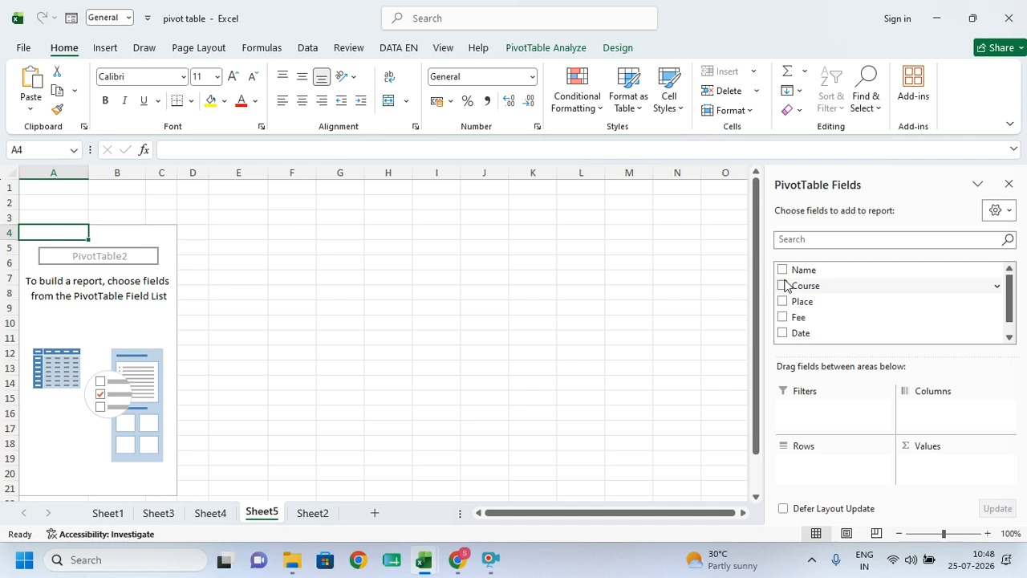
left_click(782, 286)
left_click(782, 317)
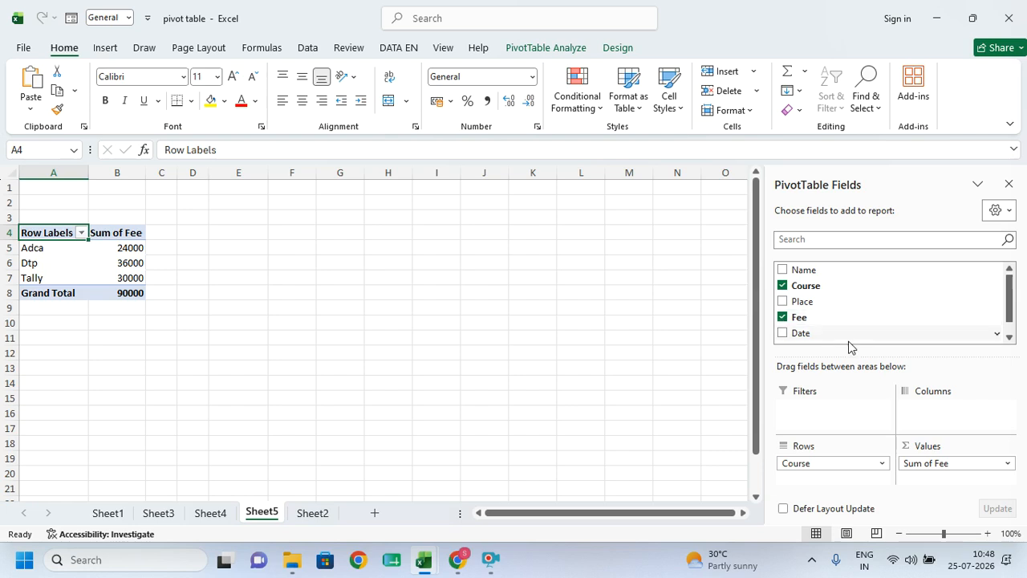
left_click_drag(810, 287, 937, 488)
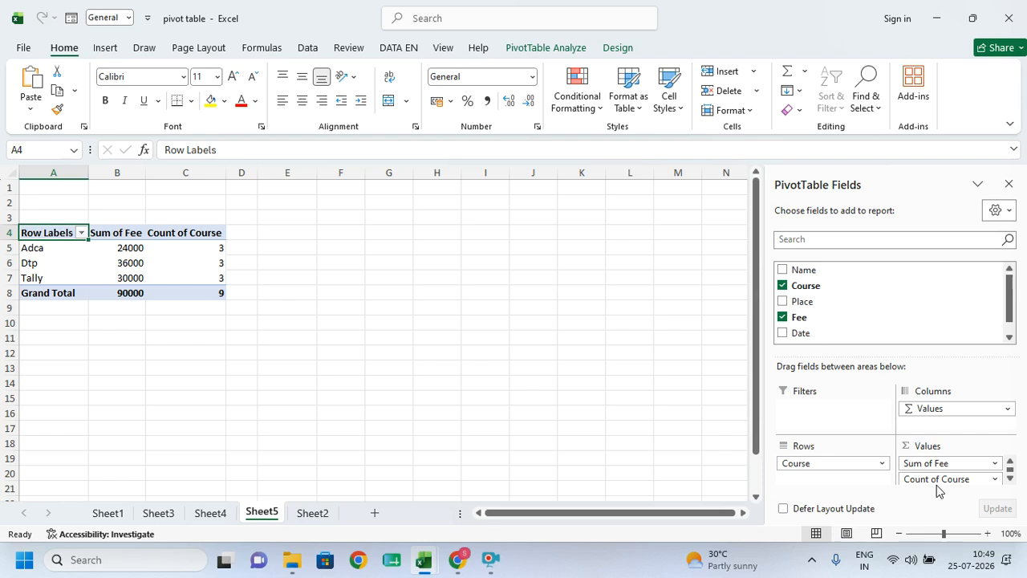
- Empty the pivot table, switch to Sheet2, and close the pivot table.xlsx window
left_click(782, 317)
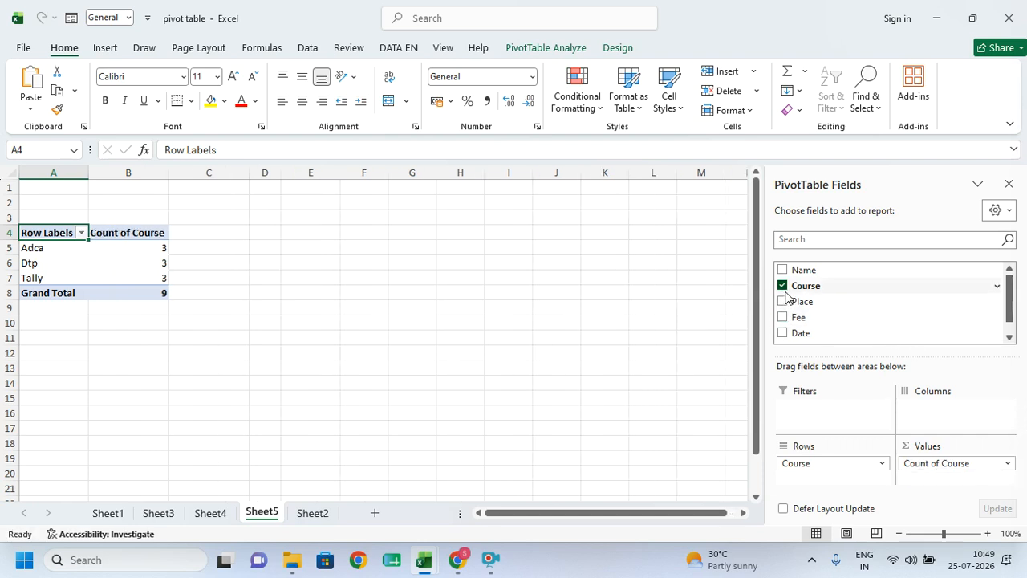
left_click(783, 287)
left_click(425, 369)
left_click(314, 513)
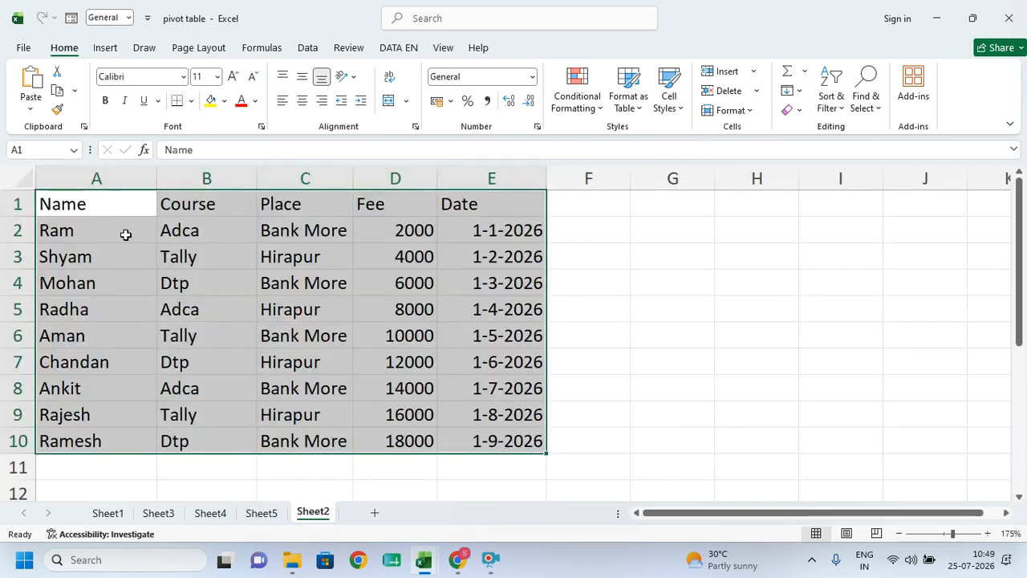
left_click(1009, 17)
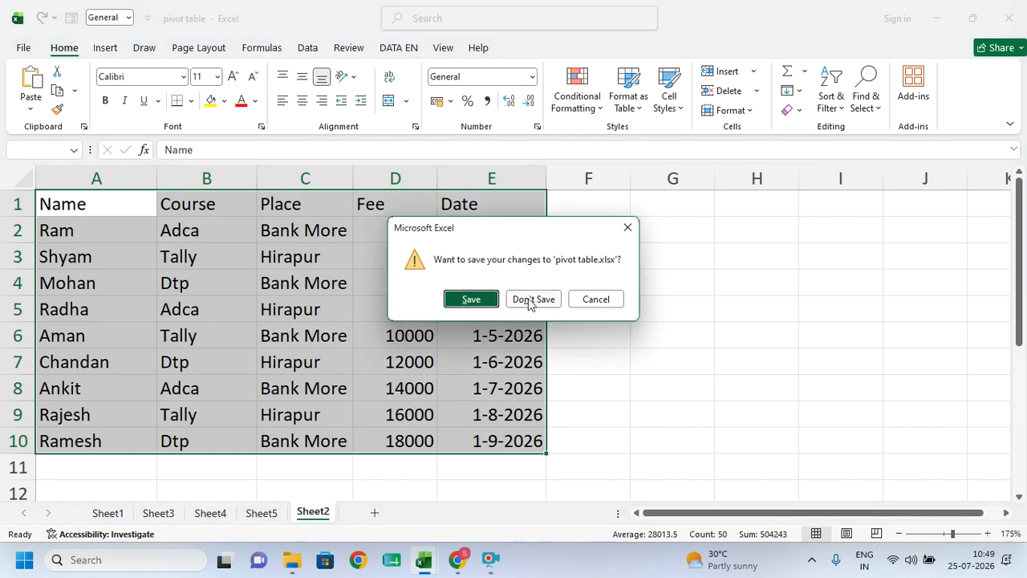
- Close pivot table.xlsx without saving and open the linked Formulas and EMI workbook
left_click(517, 304)
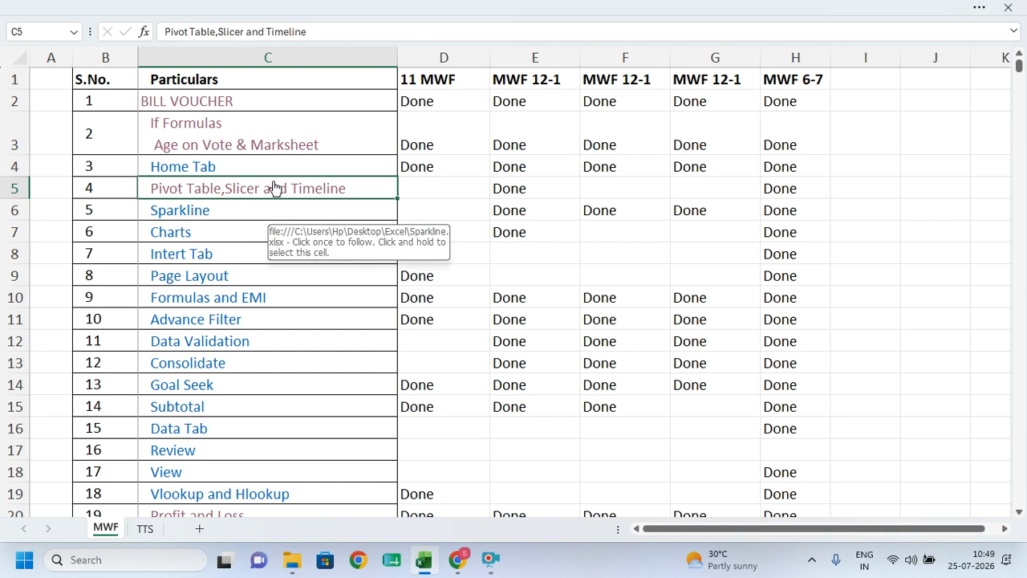
left_click(190, 305)
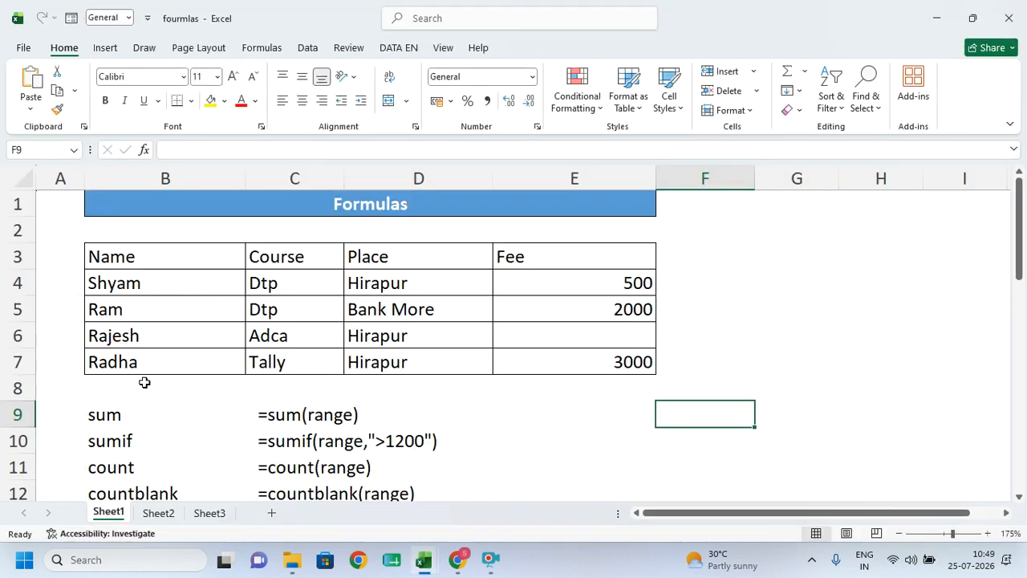
- Browse the formulas list on Sheet1, then switch to Sheet2
scroll(145, 383, "down", 5)
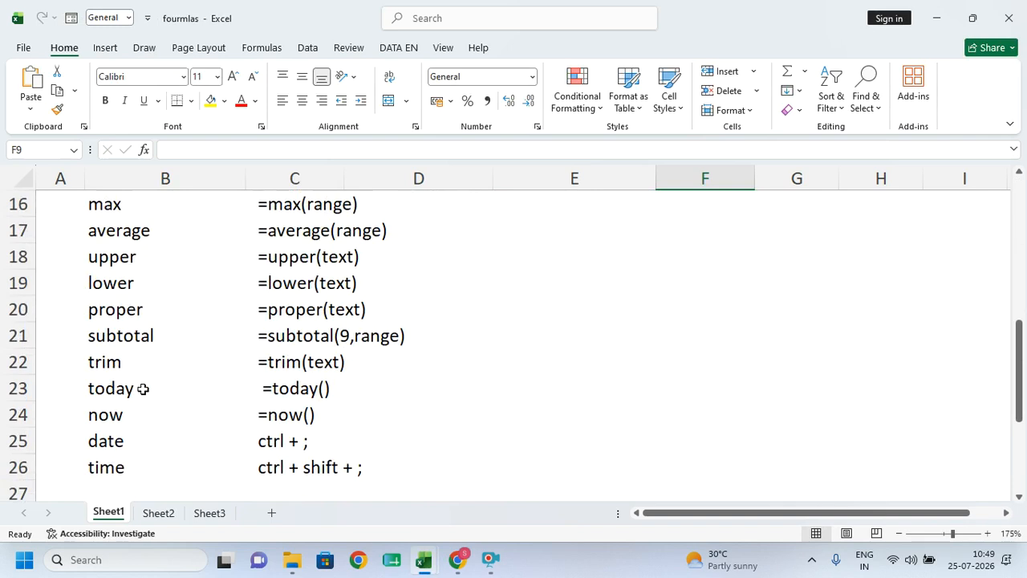
scroll(143, 389, "down", 1)
scroll(143, 389, "up", 5)
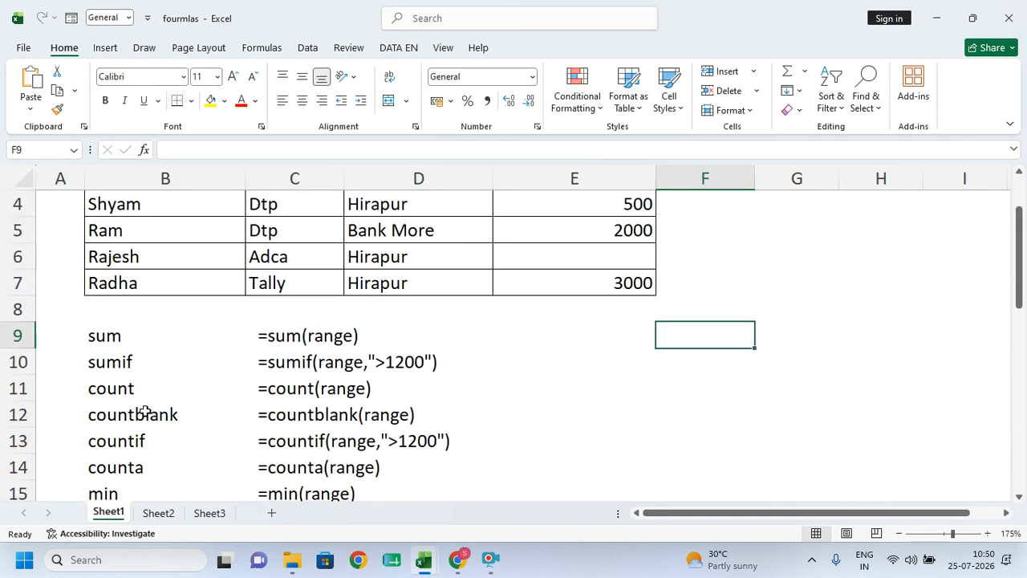
left_click(163, 516)
scroll(212, 320, "up", 1)
- Select the Name/Course/Place/Fee data table, then move to row 15 below it
left_click(278, 224)
left_click_drag(64, 201, 354, 437)
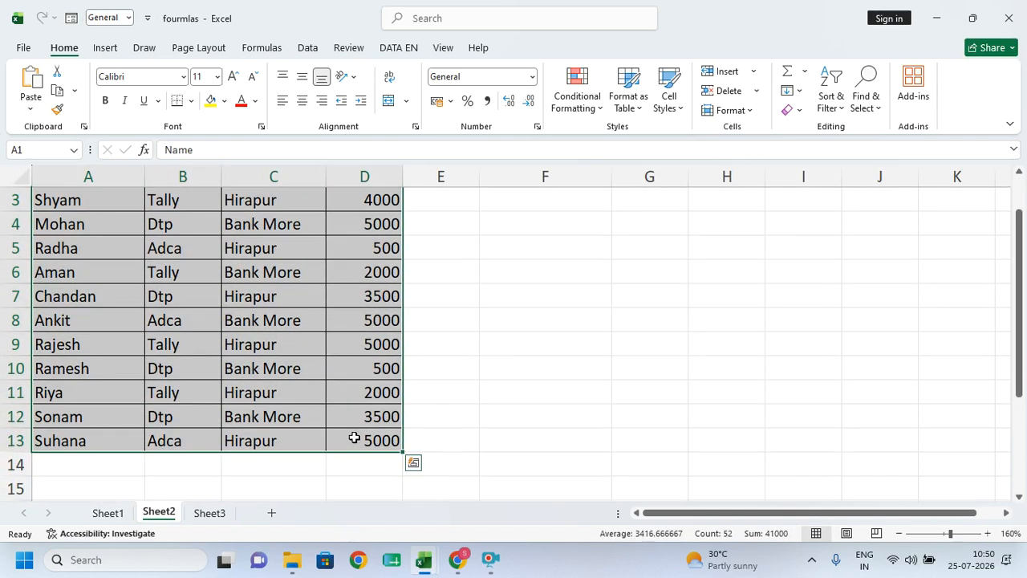
left_click(365, 368)
scroll(71, 202, "up", 1)
left_click_drag(60, 202, 367, 441)
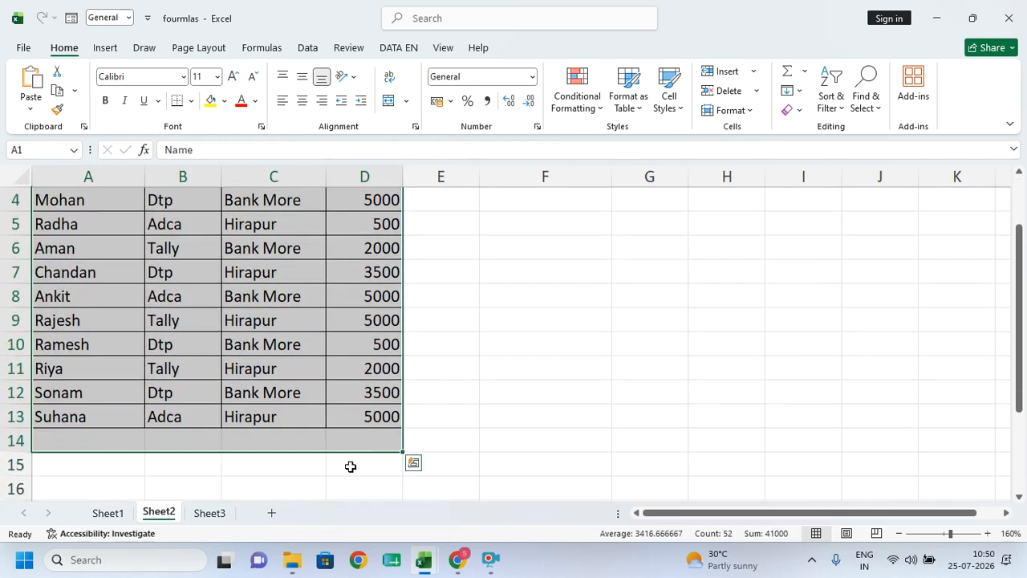
left_click(350, 466)
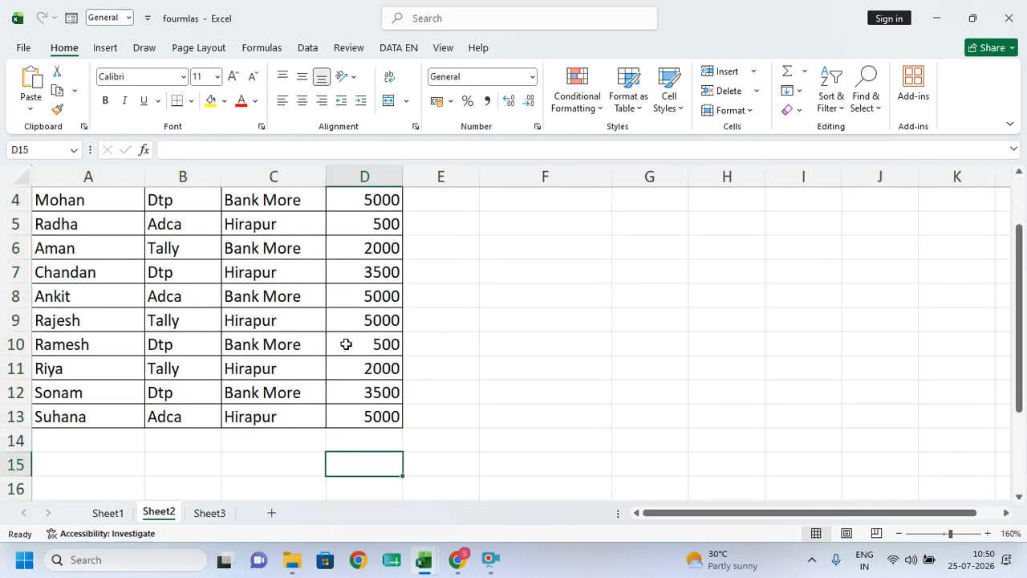
left_click(230, 461)
scroll(230, 461, "up", 1)
scroll(249, 450, "down", 3)
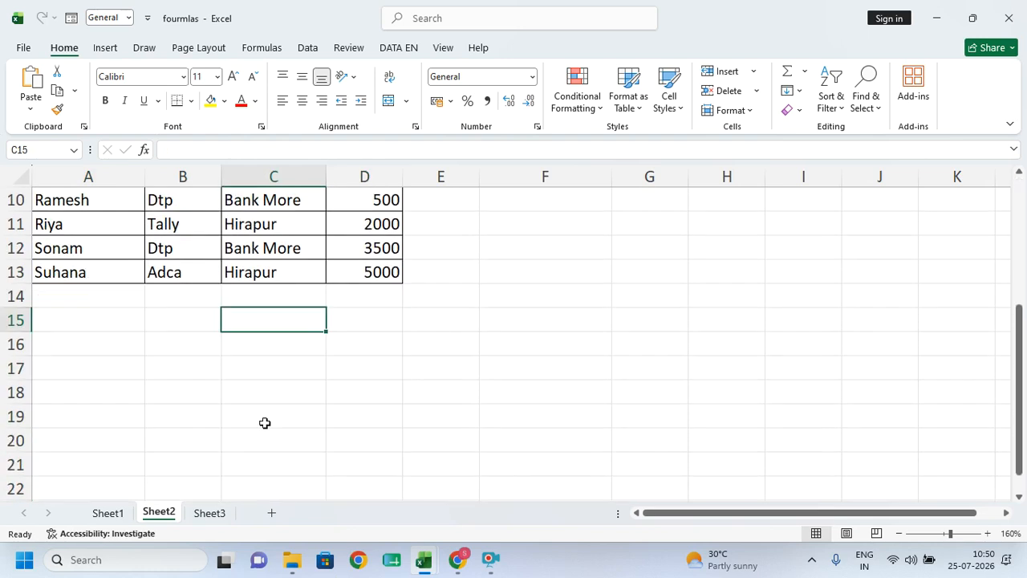
- Label cell A15 'total fee'
left_click(70, 317)
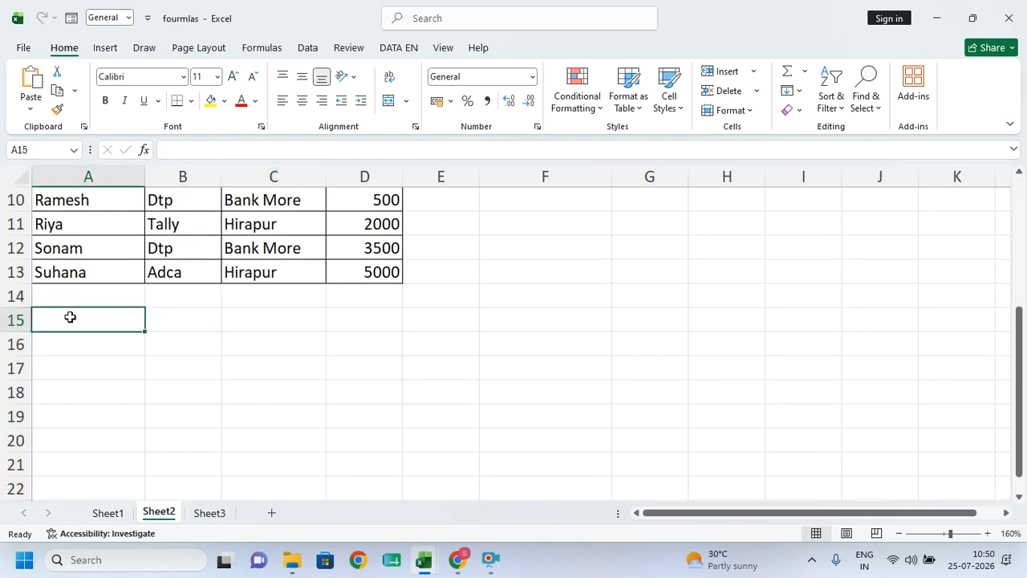
type("total fee")
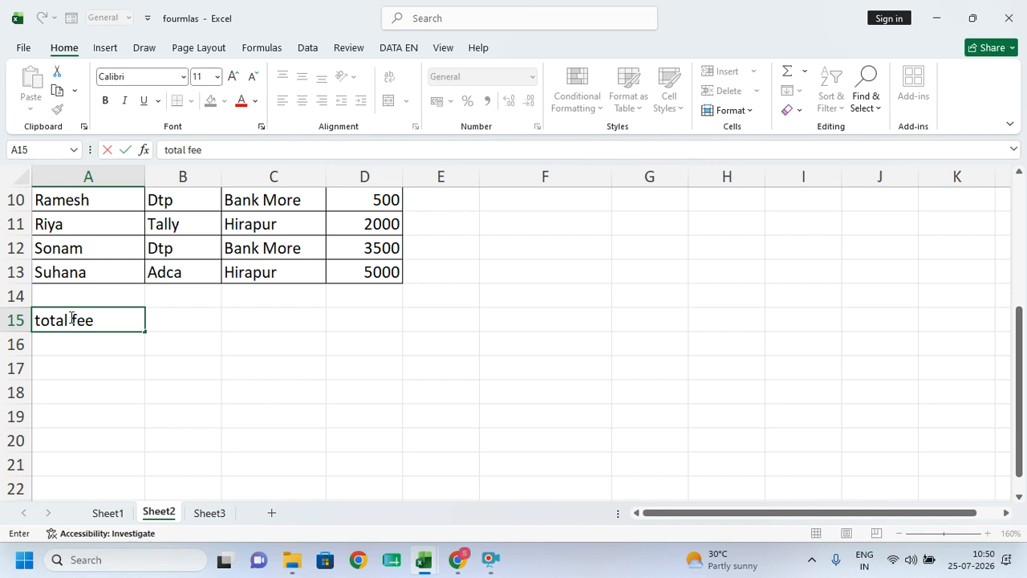
left_click(382, 325)
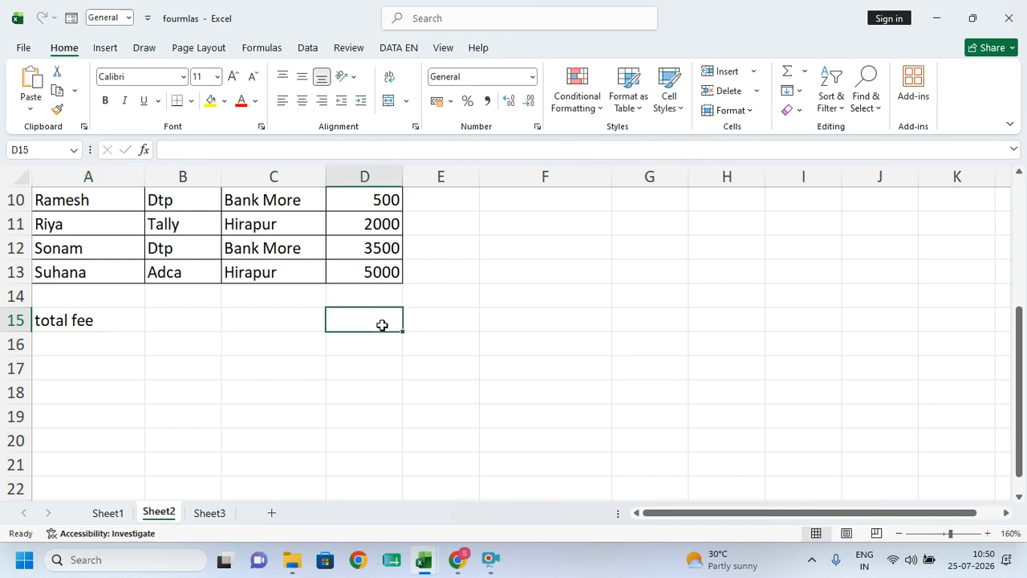
- Enter =SUM(D2:D13) in D15, giving a total of 41000
type("=")
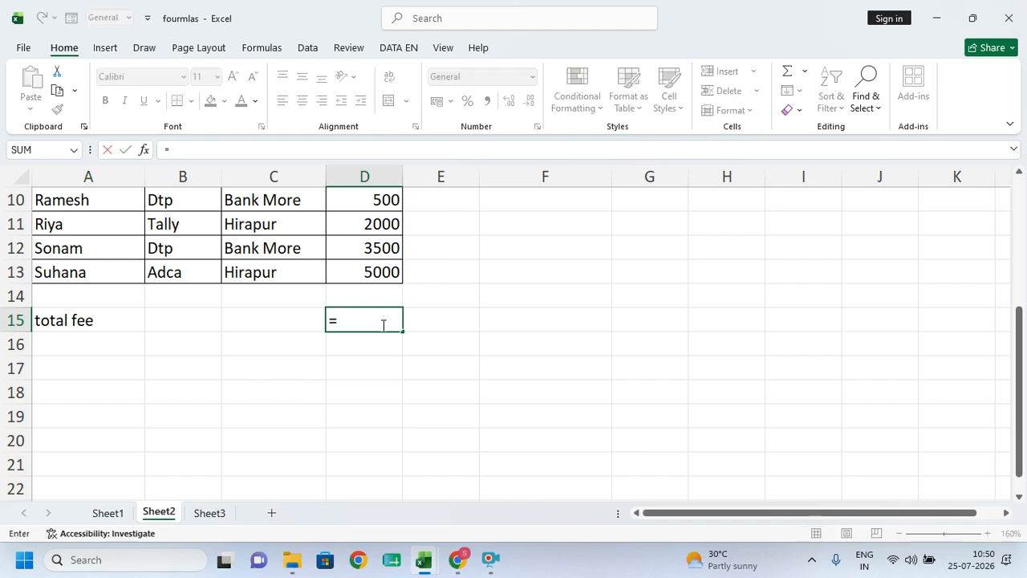
type("sum")
key("Tab")
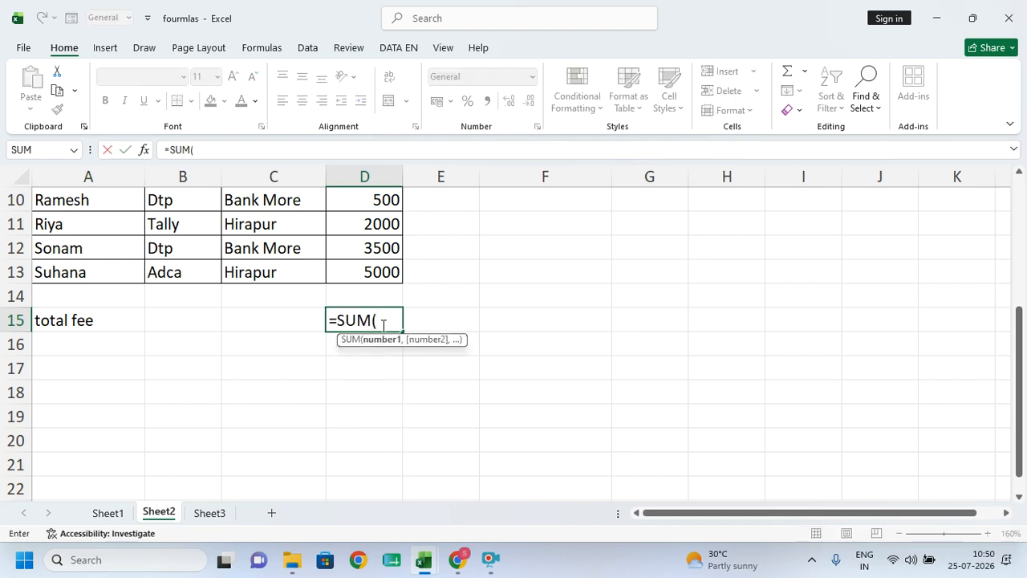
scroll(378, 323, "up", 3)
left_click_drag(368, 200, 371, 463)
scroll(484, 430, "down", 3)
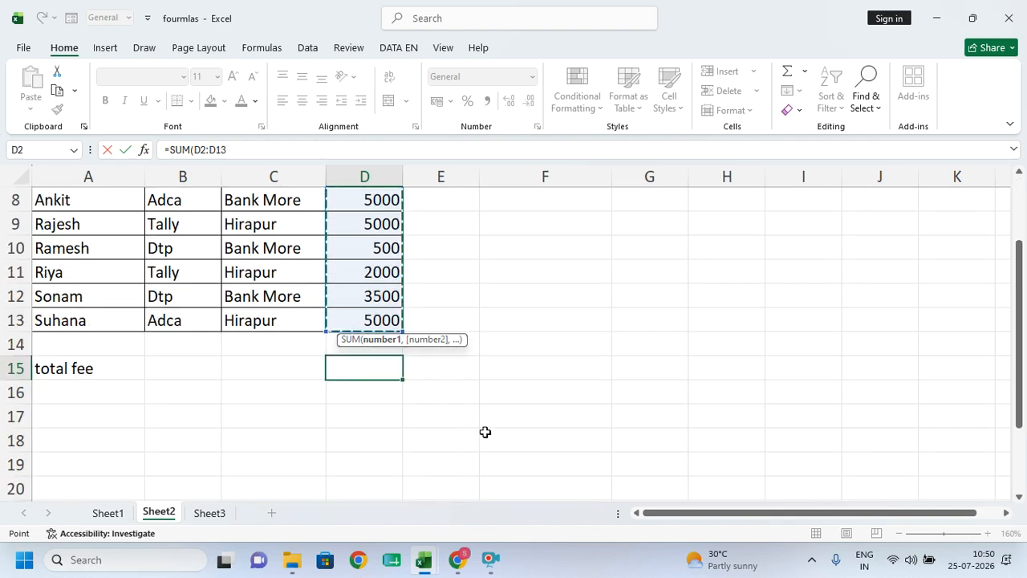
type(")")
key("Return")
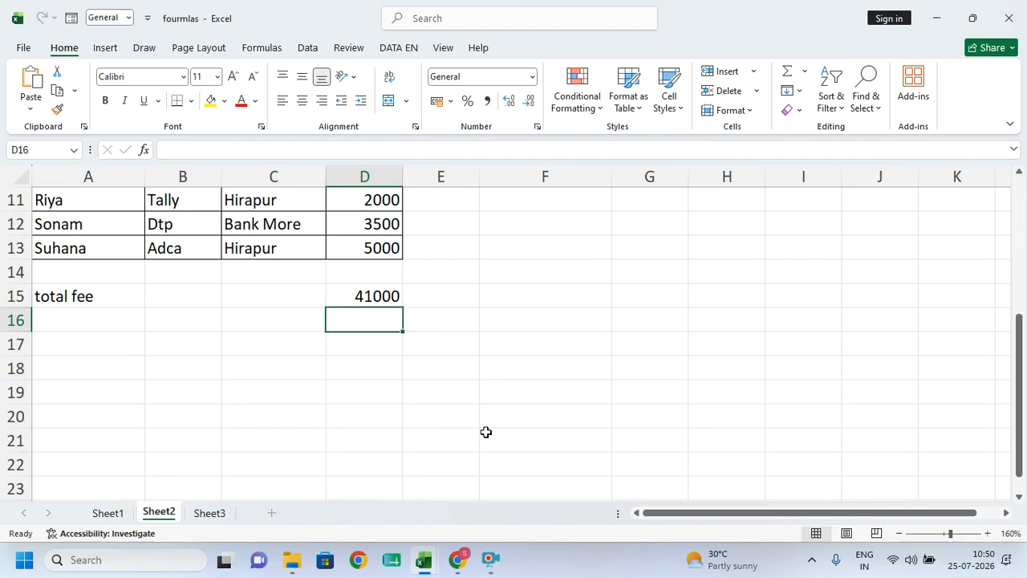
key("Left")
key("Left")
key("Left")
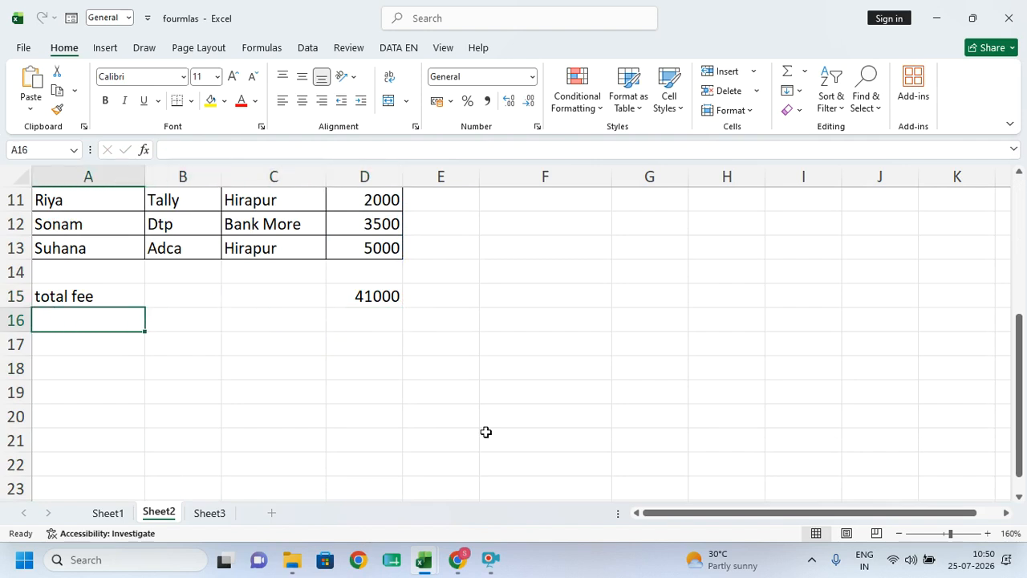
- Label cell A16 'adca total fee'
type("adca total fe")
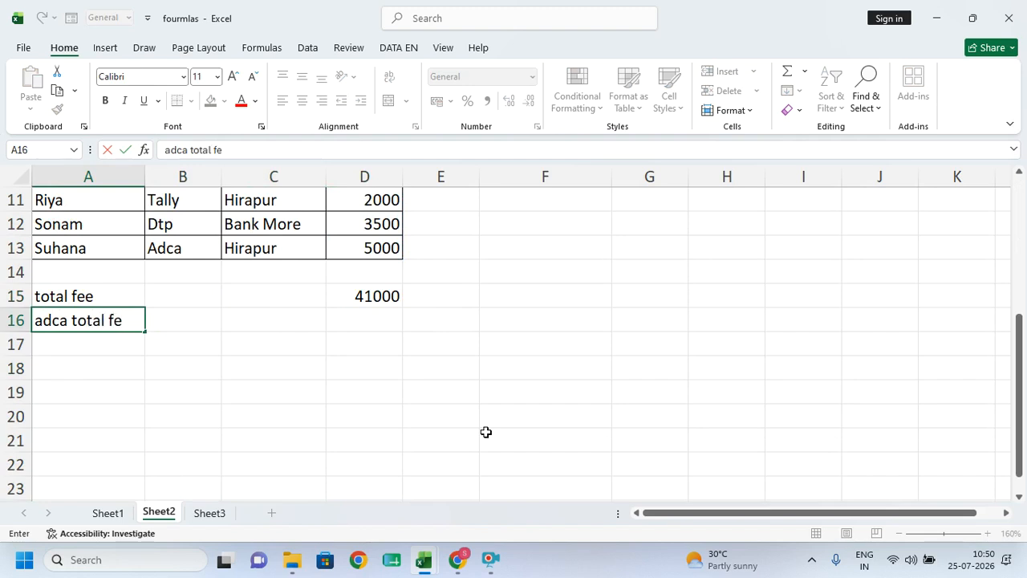
type("e")
key("Right")
key("Right")
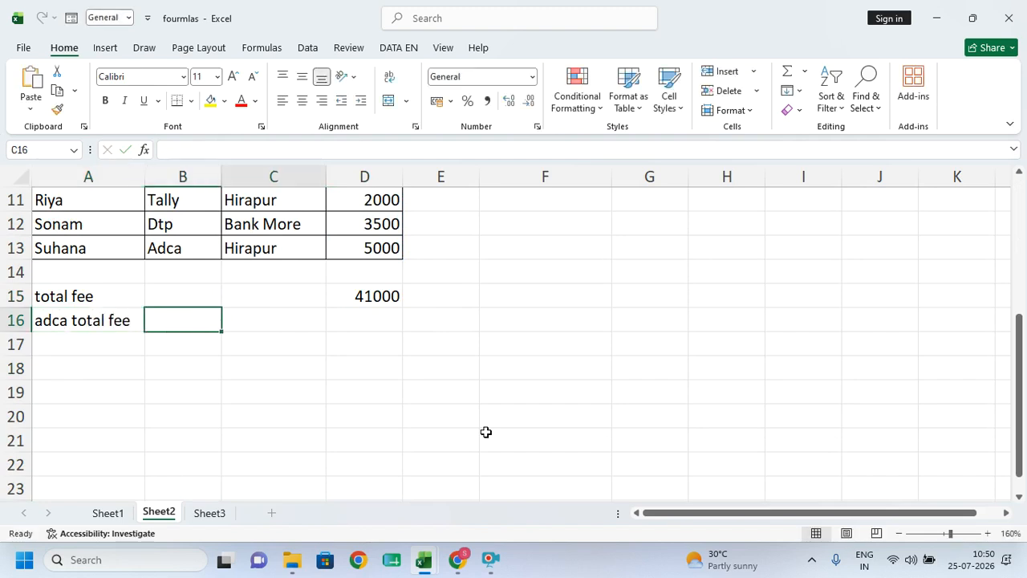
key("Right")
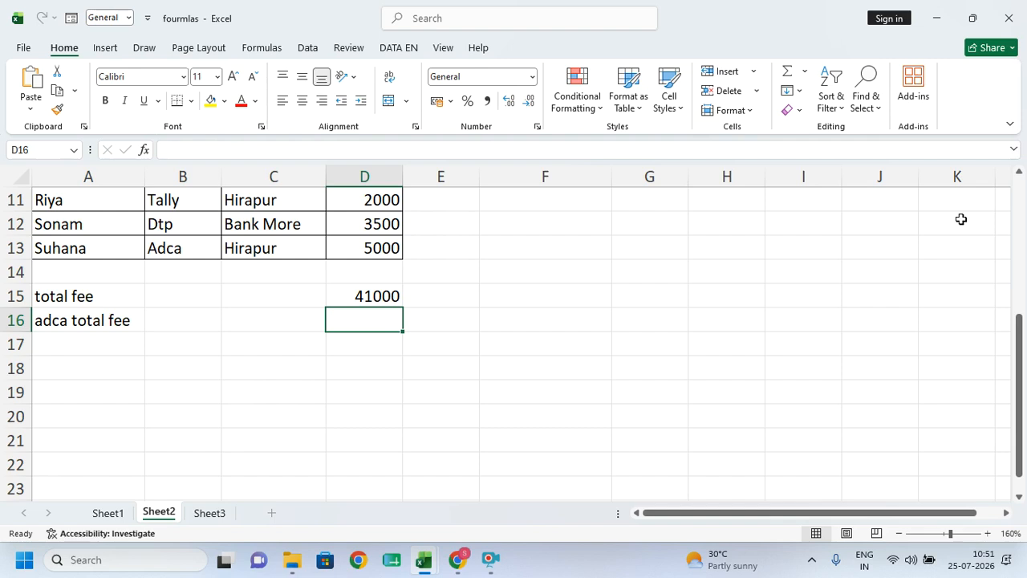
- Begin a SUMIF formula in D16 using the =sumi suggestion
type("s")
key("BackSpace")
type("=sumi")
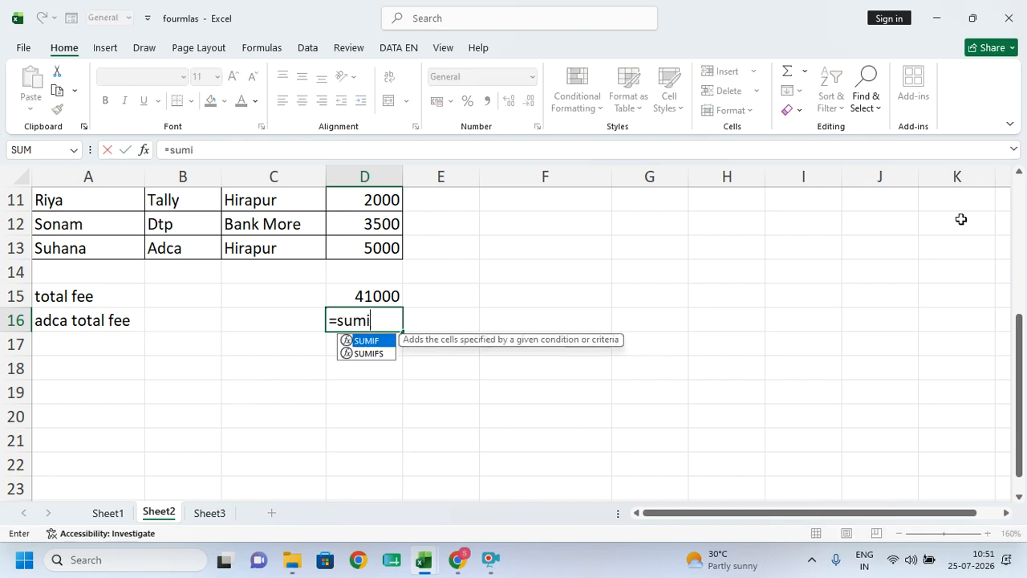
key("Tab")
scroll(955, 224, "up", 1)
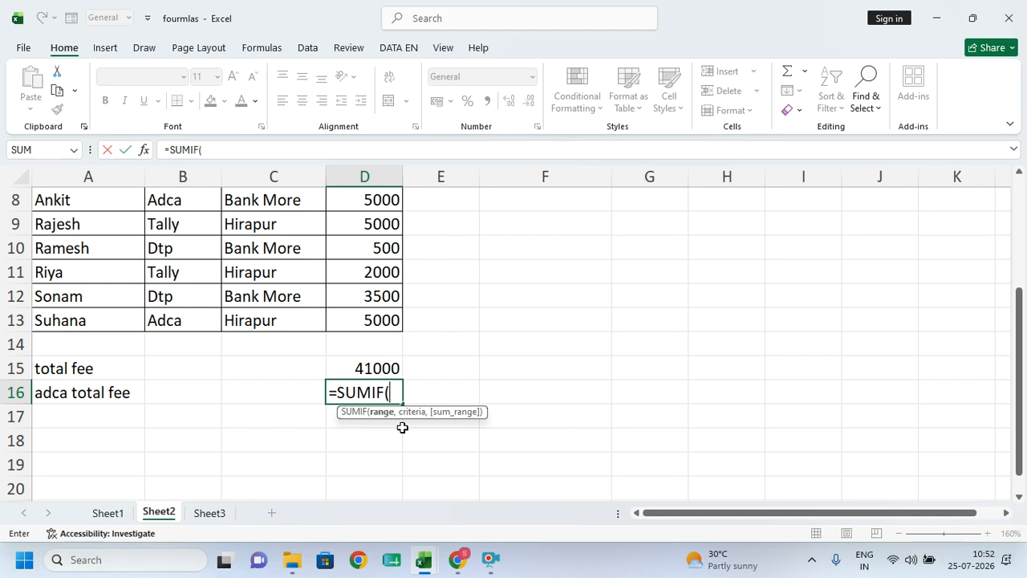
- Complete =SUMIF(B2:B13,"adca",D2:D13) in D16, giving 15500
scroll(401, 427, "up", 1)
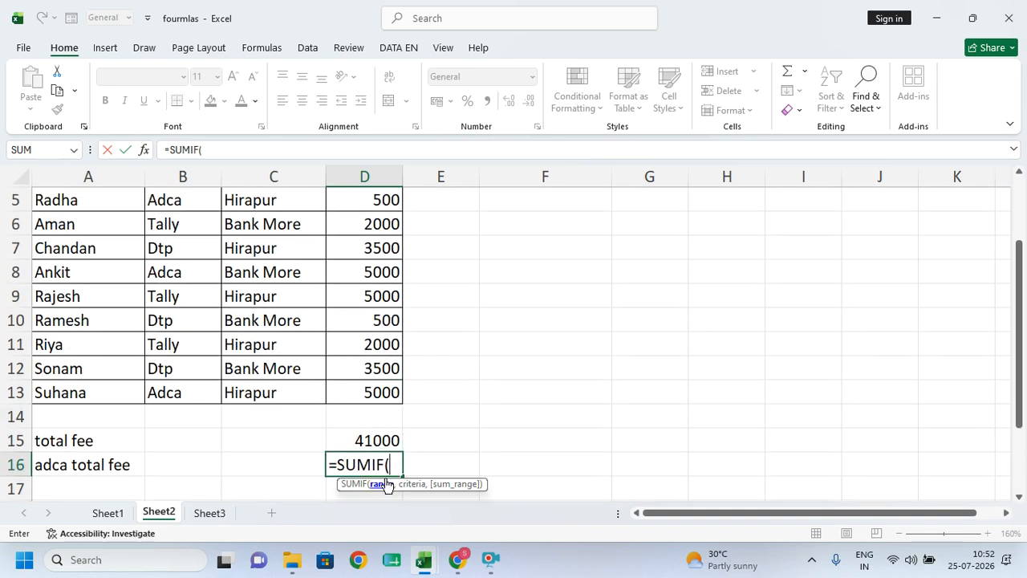
scroll(247, 282, "up", 2)
left_click_drag(186, 218, 175, 447)
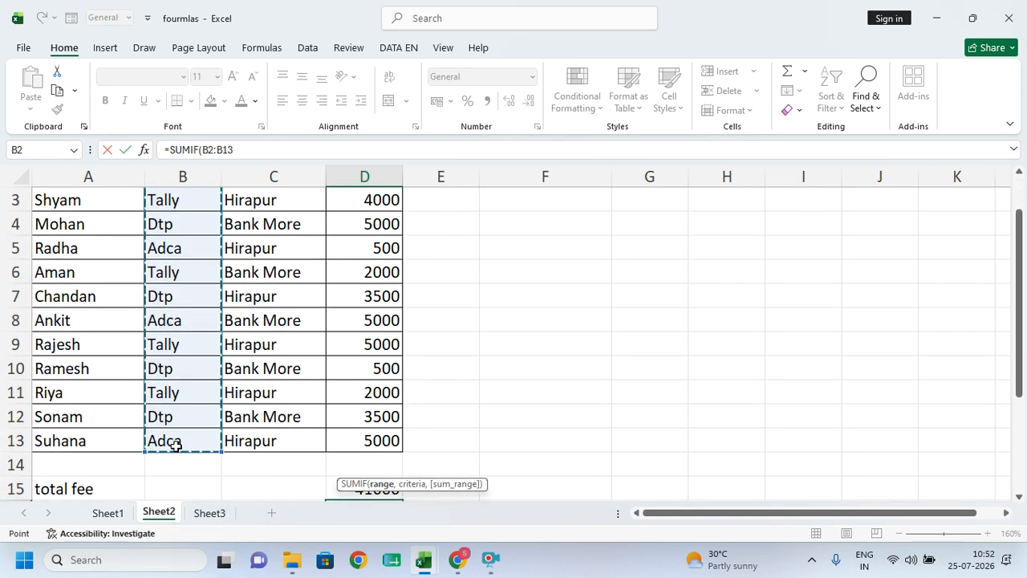
scroll(390, 408, "down", 1)
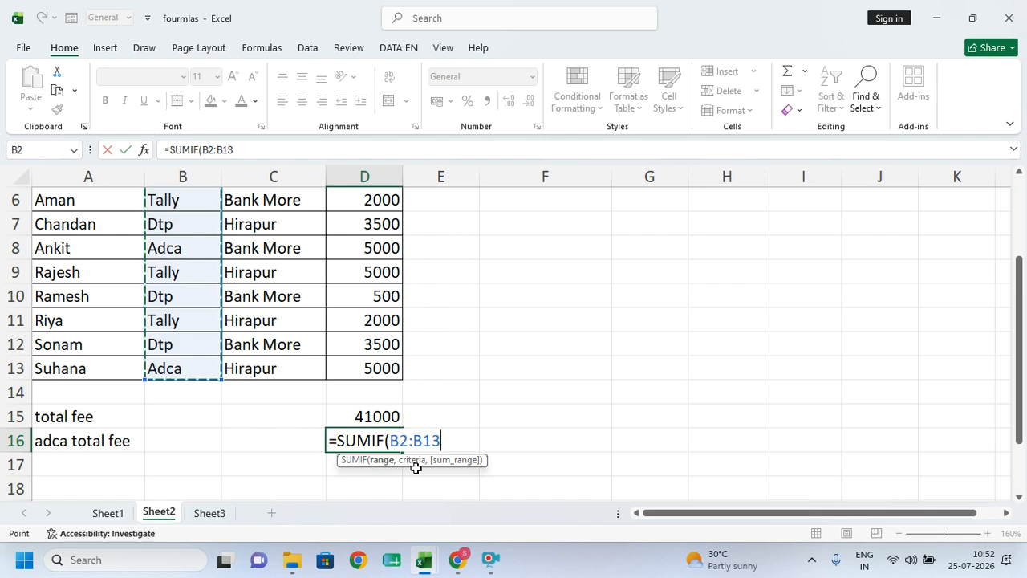
type(",")
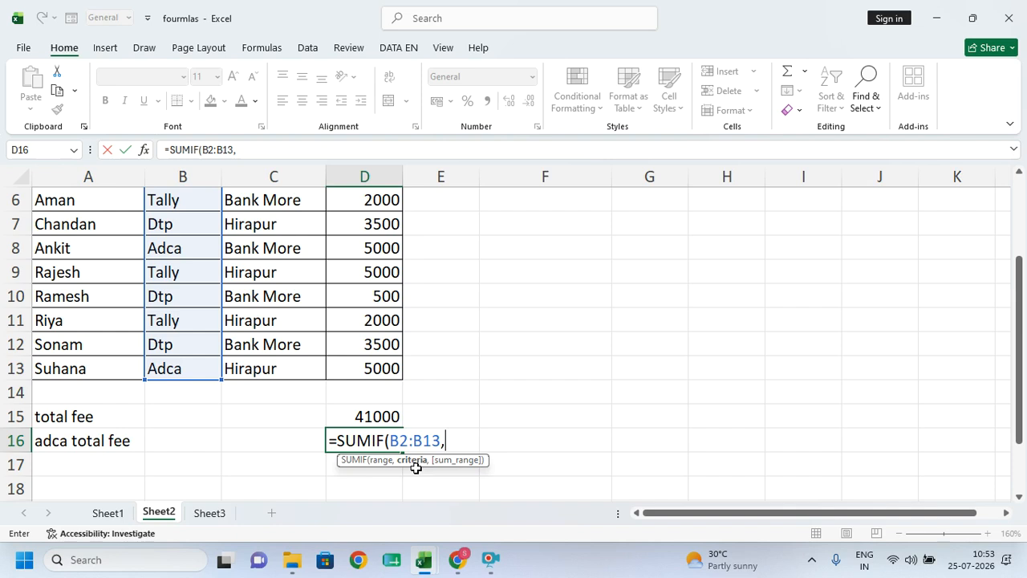
type("\"adca\",")
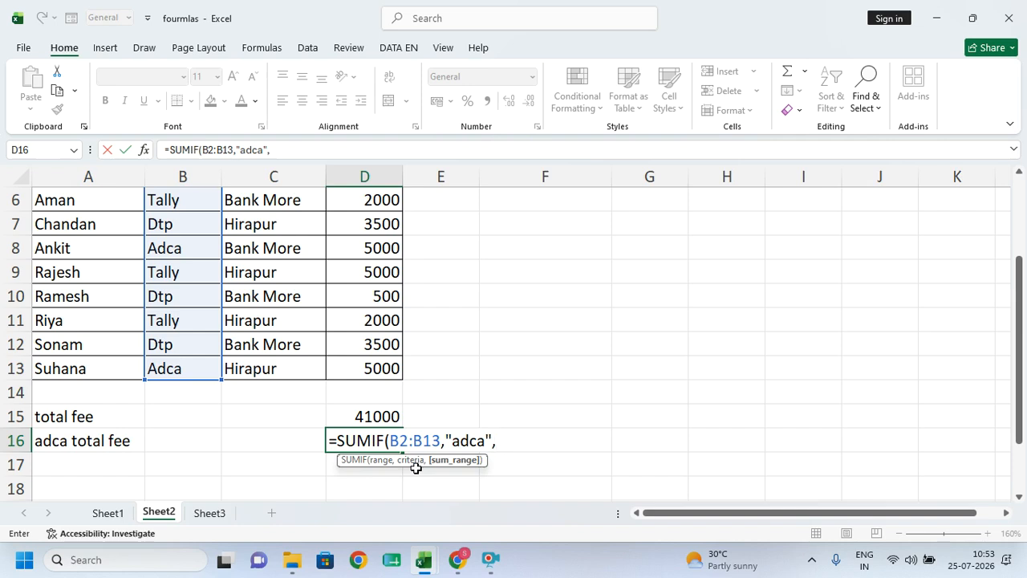
scroll(387, 440, "up", 2)
left_click_drag(385, 220, 382, 419)
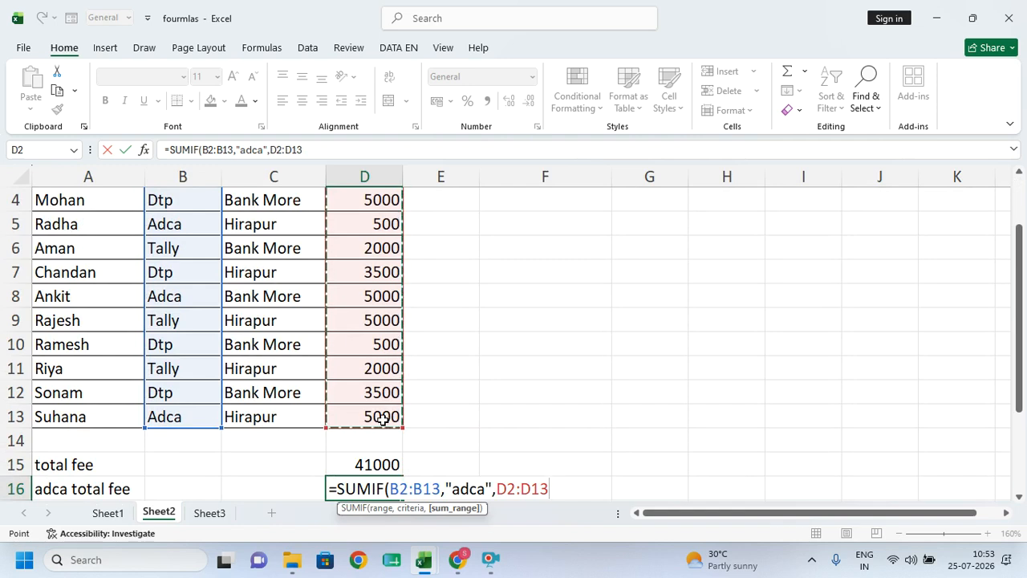
type(")")
key("Return")
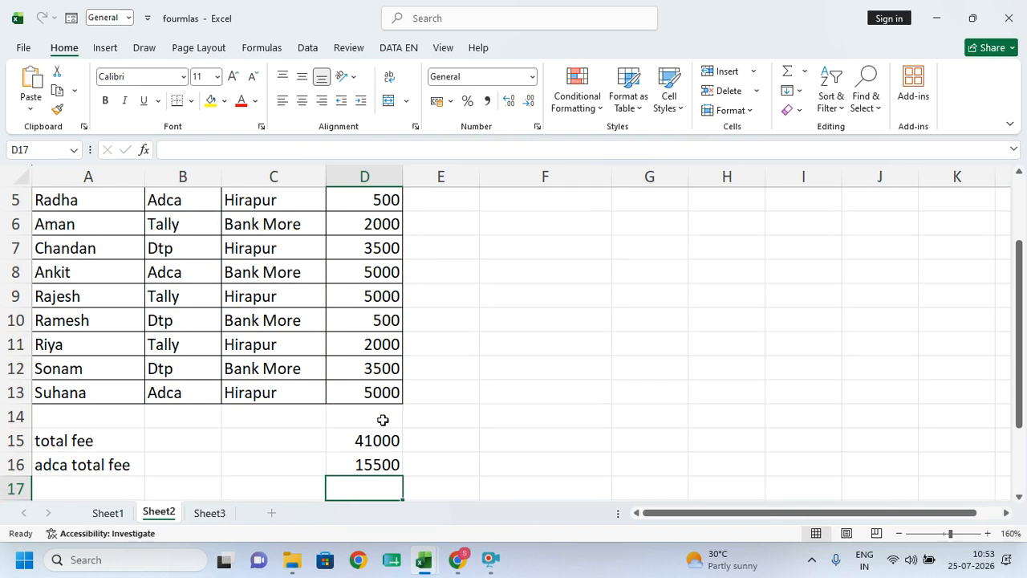
- Start a SUMIF in D17 with the Place range C2:C13
key("Left")
key("Left")
key("Left")
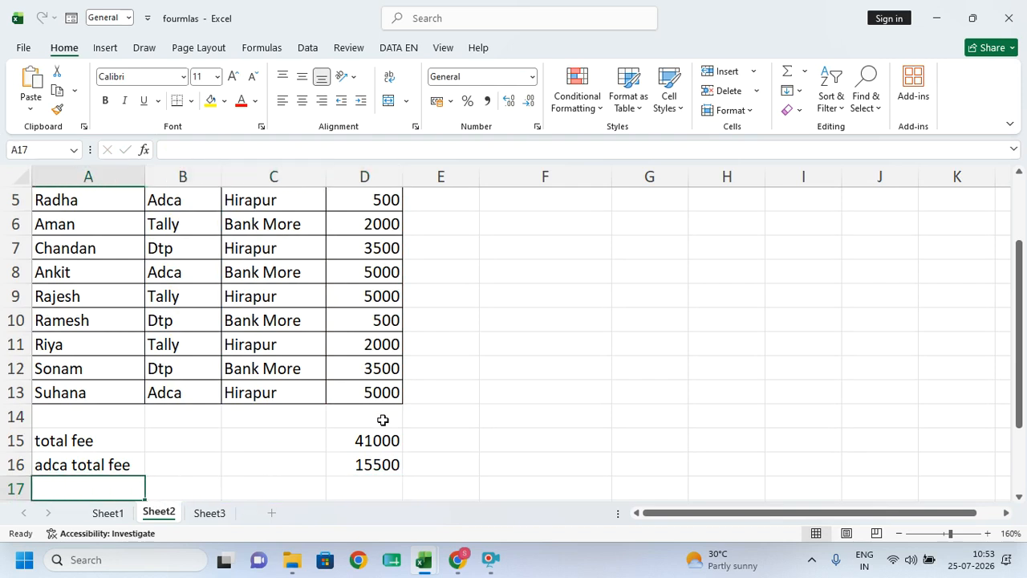
key("Right")
key("Right")
key("Right")
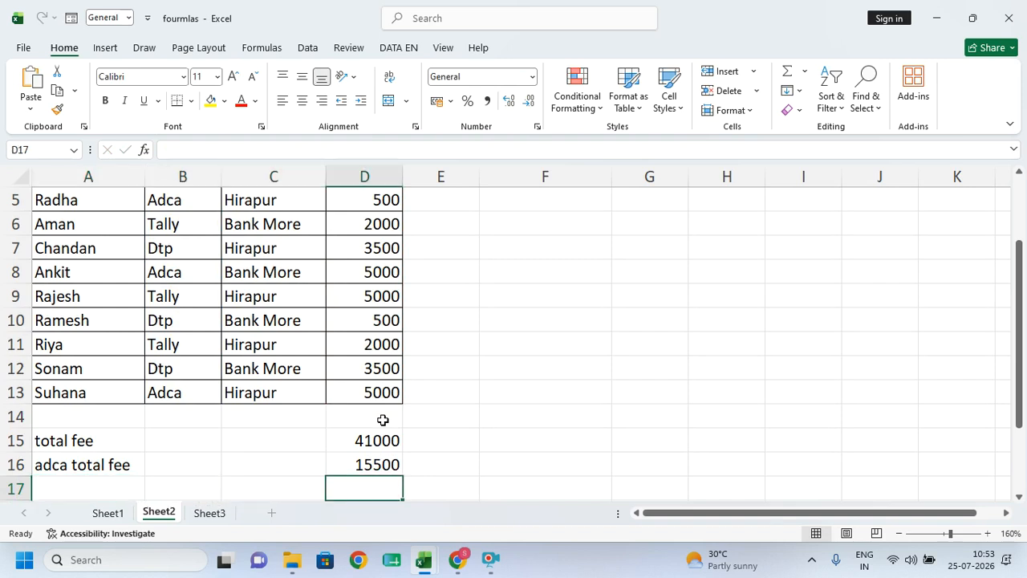
type("=sum")
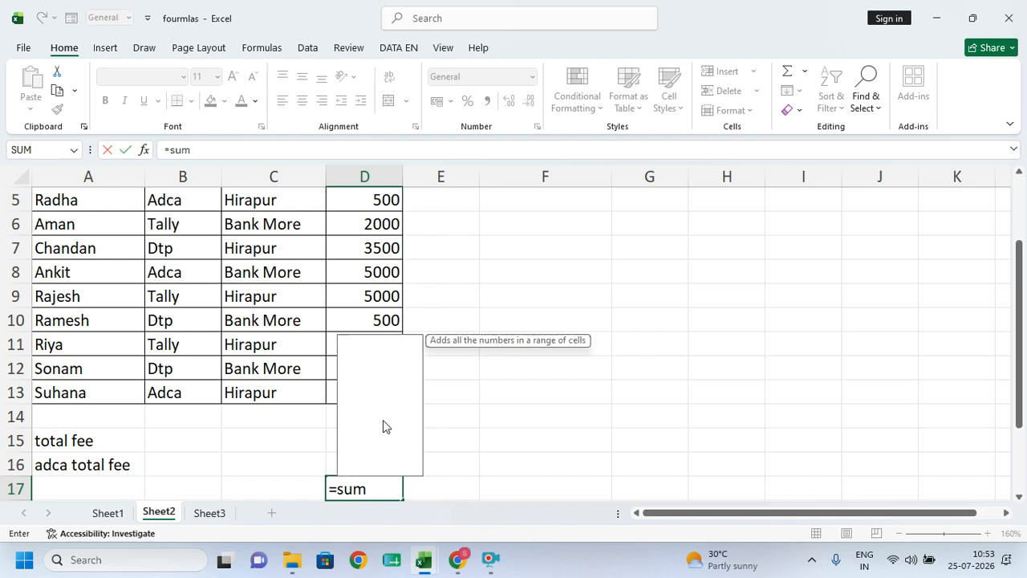
type("if")
key("Tab")
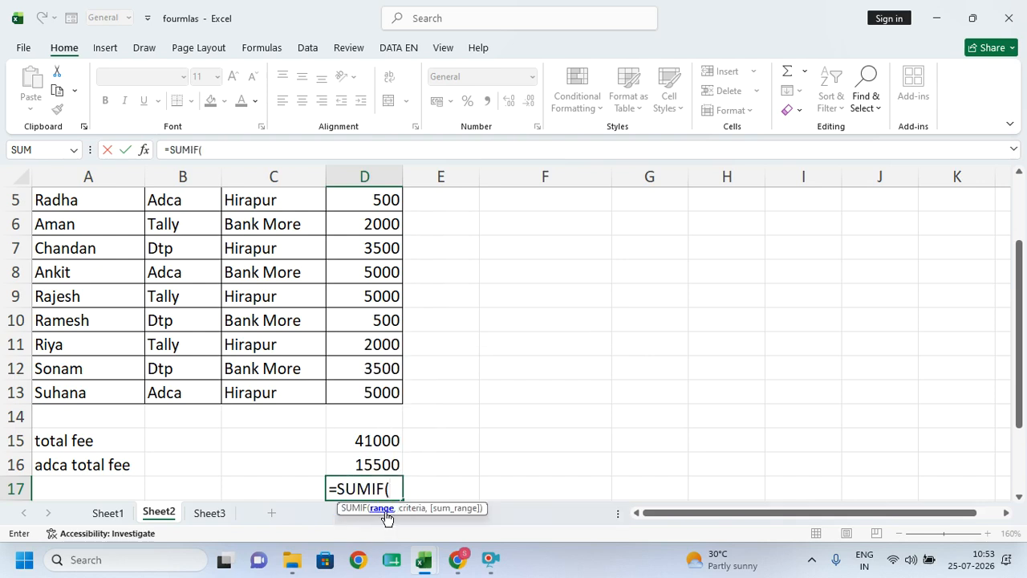
scroll(252, 255, "up", 2)
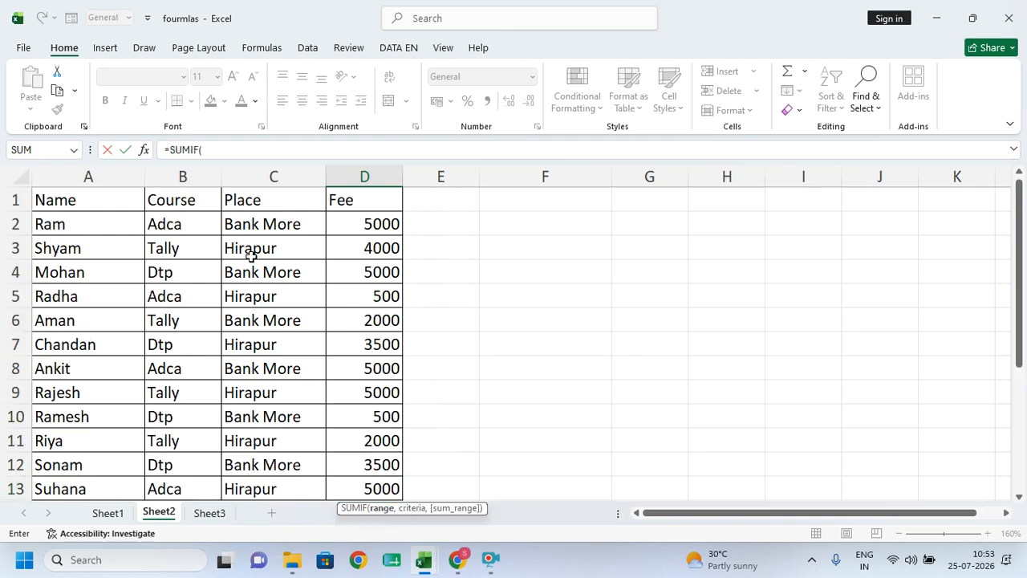
left_click_drag(263, 224, 253, 466)
scroll(315, 359, "down", 4)
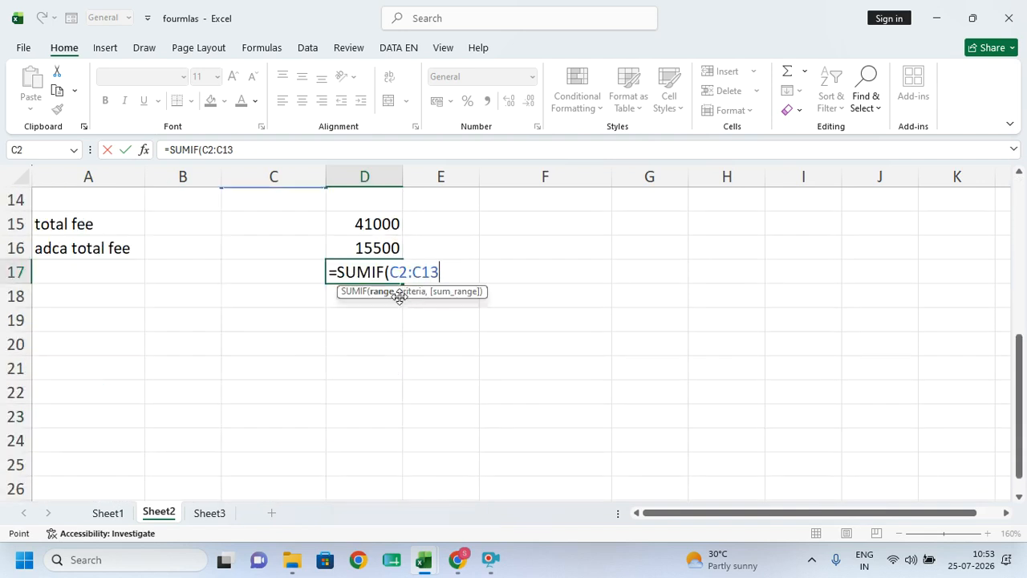
- Add the criterion "bank more" and the sum range D2:D13 to the formula
type(",\"ban")
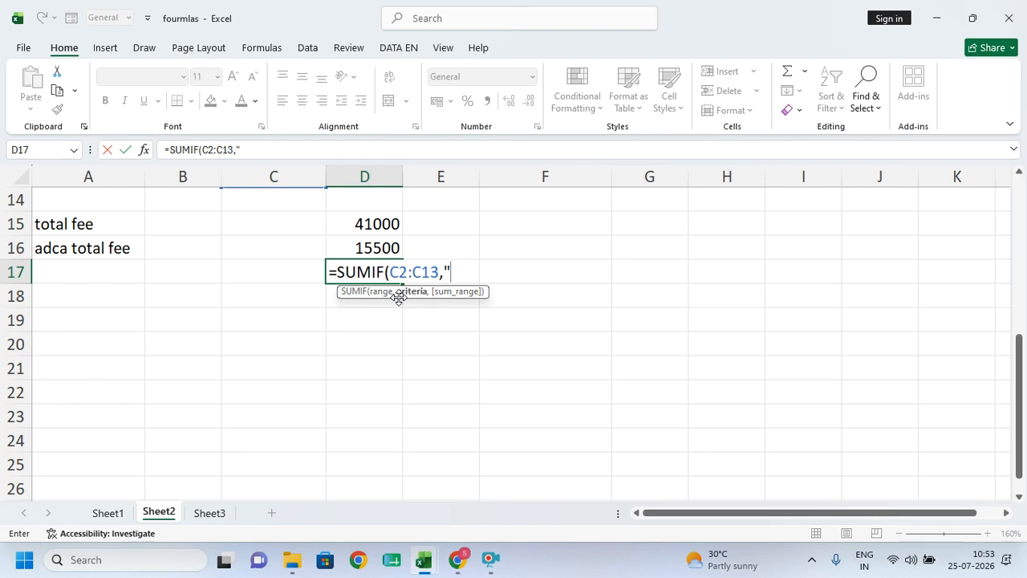
type("kmo")
key("BackSpace")
key("BackSpace")
type("mour")
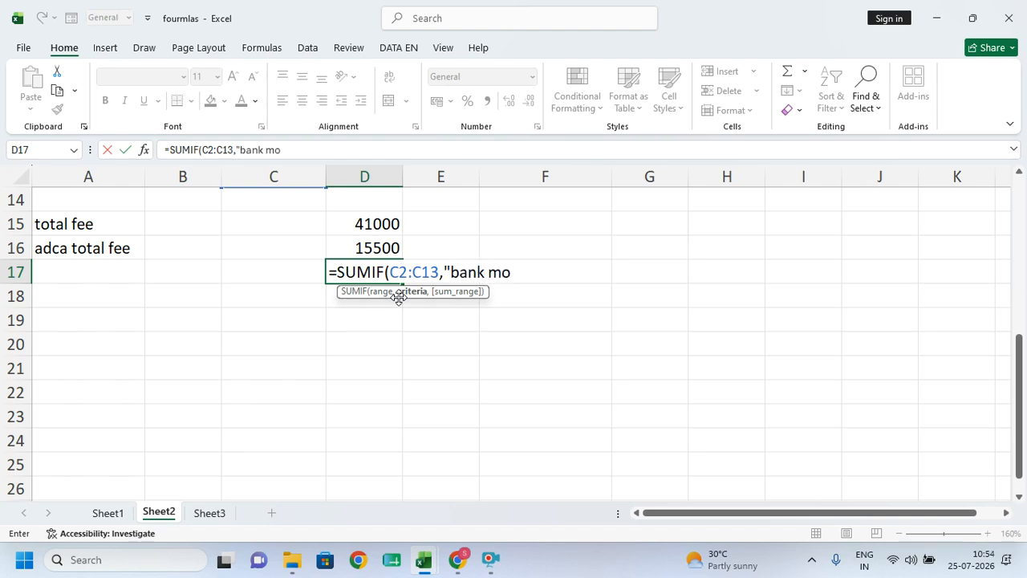
key("BackSpace")
key("BackSpace")
type("re\",")
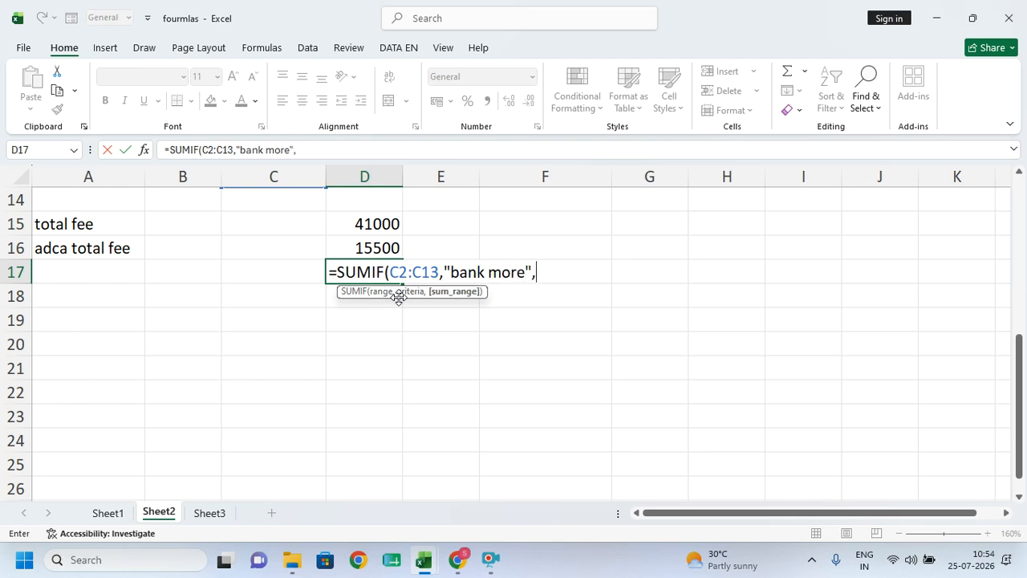
scroll(403, 301, "up", 5)
left_click_drag(376, 224, 345, 504)
scroll(337, 426, "down", 1)
scroll(465, 461, "down", 2)
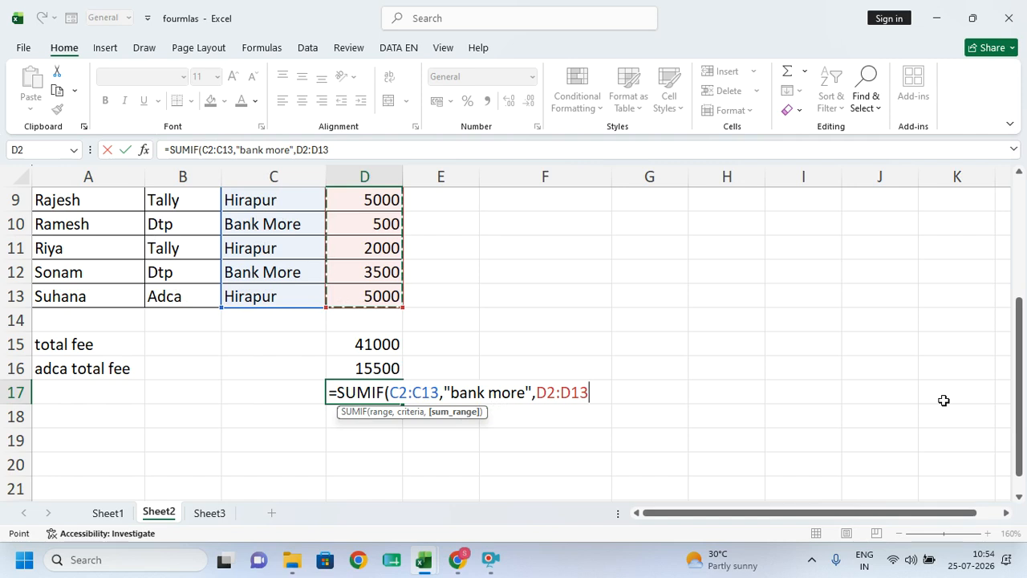
- Close =SUMIF(C2:C13,"bank more",D2:D13) in D17 (21000) and check the D2:D13 status-bar sum
type(")")
key("Return")
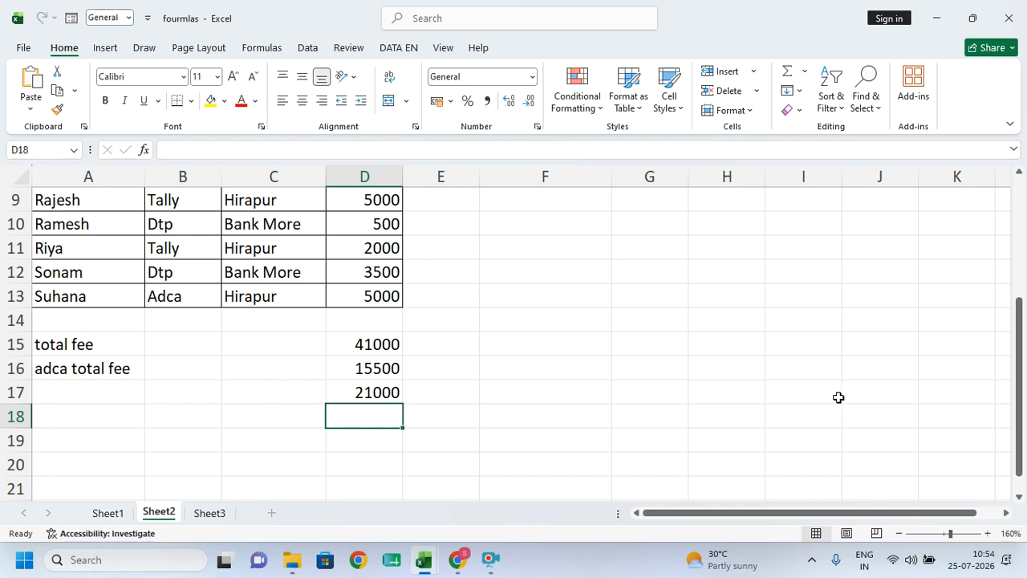
scroll(516, 303, "up", 3)
left_click_drag(358, 220, 367, 474)
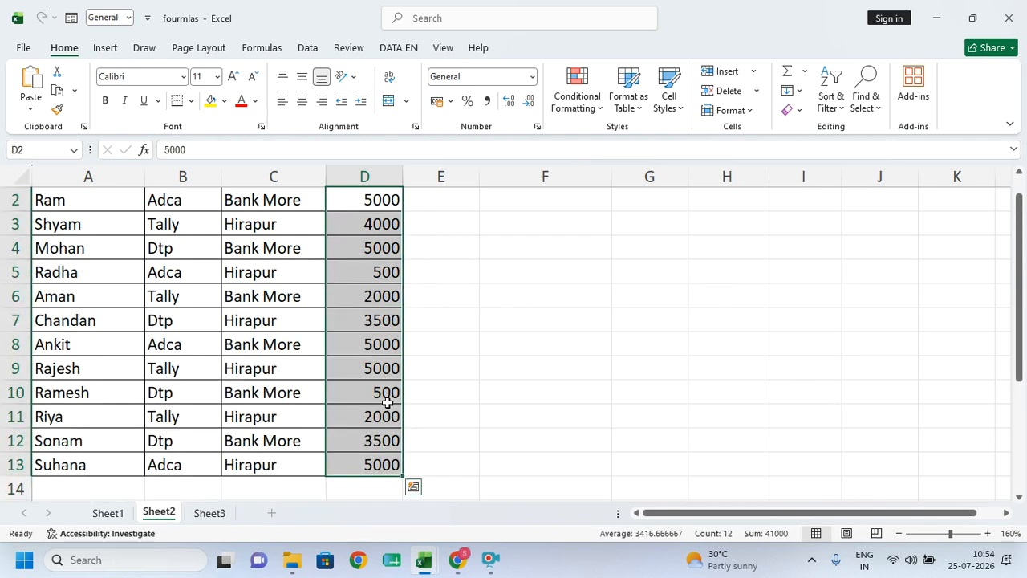
scroll(387, 402, "down", 4)
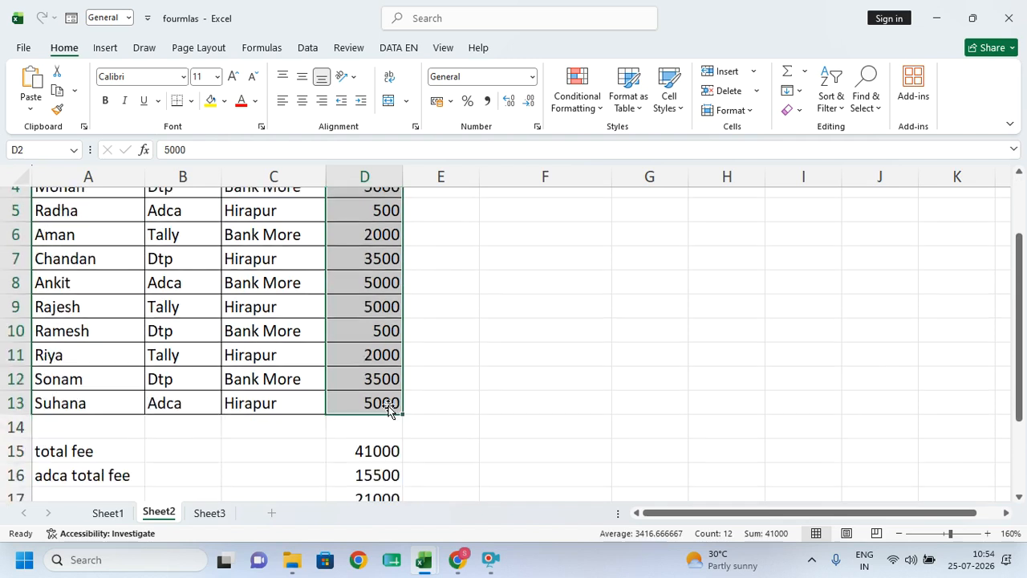
- Reselect the fees D2:D13 to verify their status-bar total, ending in empty cell D18
left_click(367, 295)
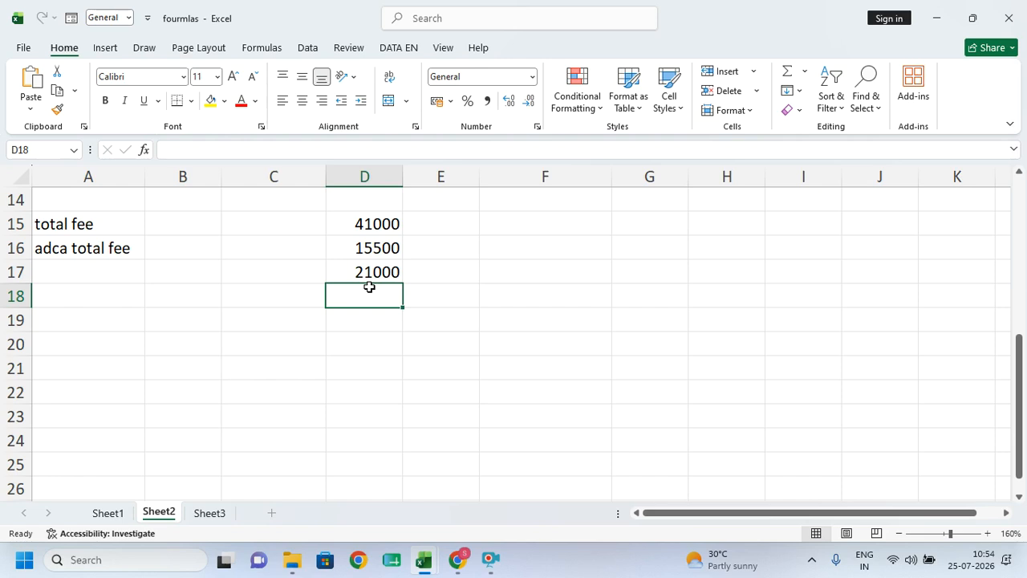
scroll(372, 279, "up", 4)
scroll(367, 210, "up", 1)
left_click_drag(367, 218, 361, 487)
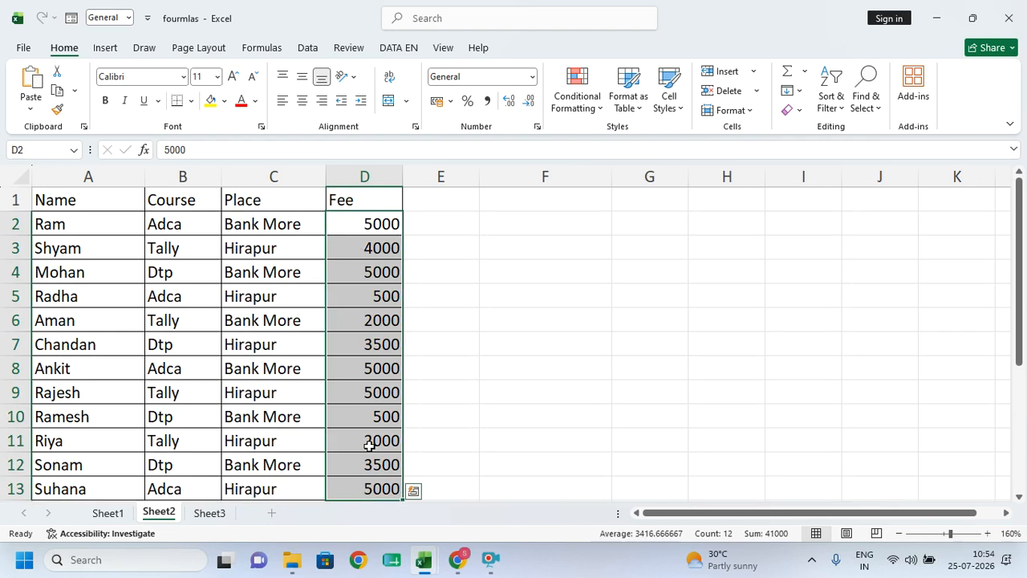
scroll(369, 446, "down", 1)
scroll(373, 474, "down", 3)
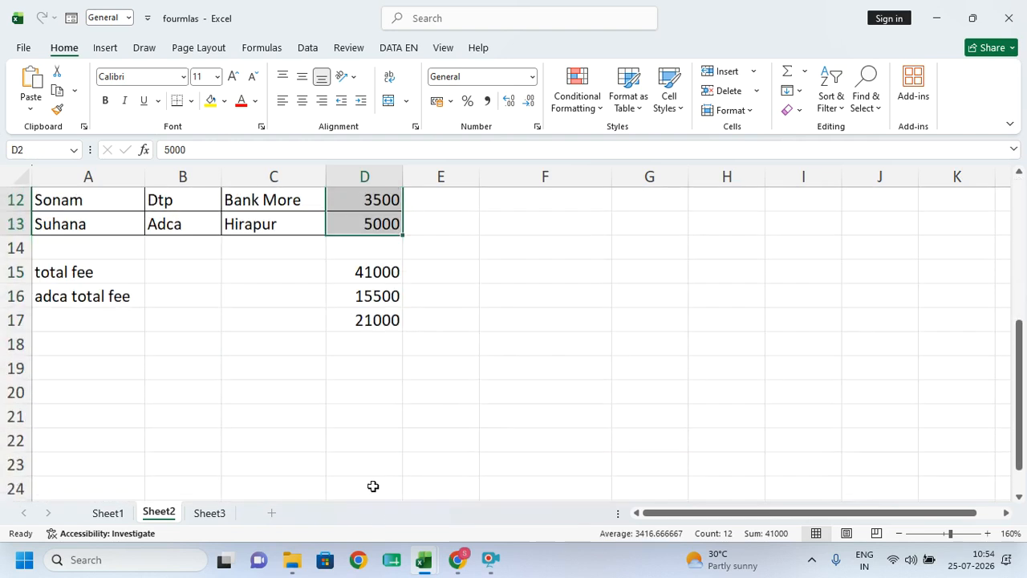
scroll(374, 486, "down", 1)
left_click(359, 320)
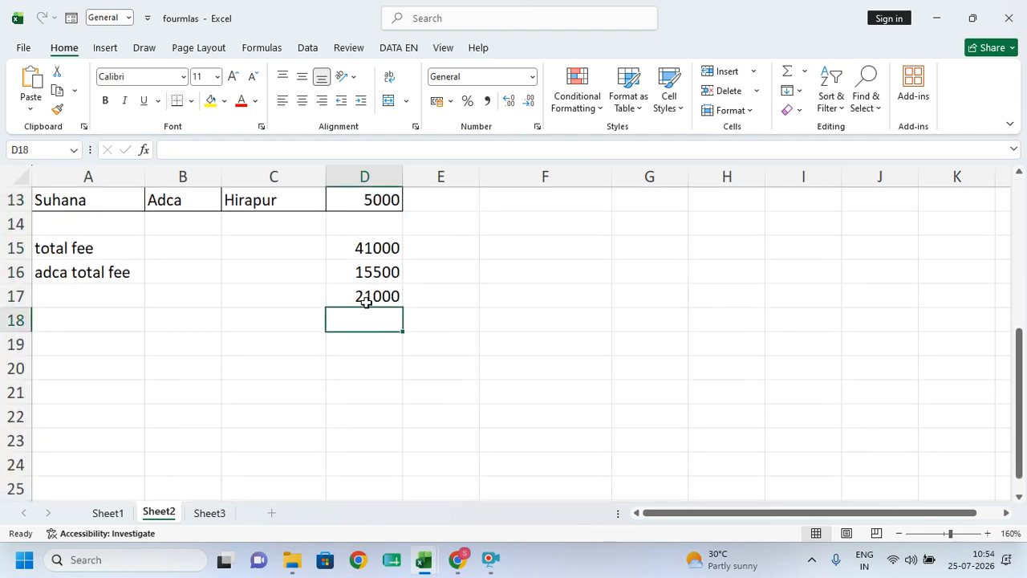
- Enter =COUNT(D2:D13) in D18 to count the numeric fees, giving 12
type("=count")
key("Tab")
scroll(366, 301, "up", 4)
left_click_drag(364, 228, 358, 438)
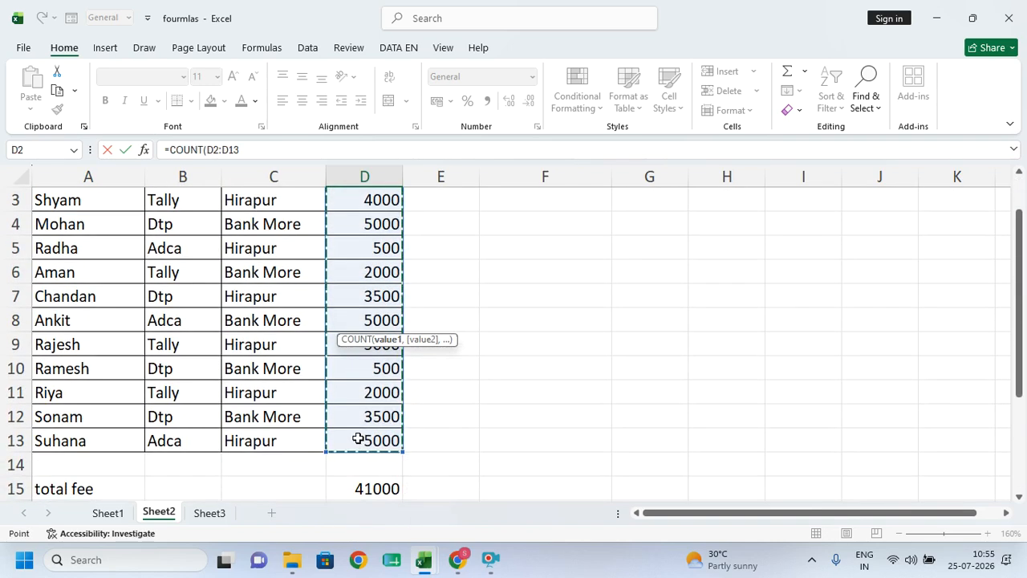
key("Return")
left_click(361, 460)
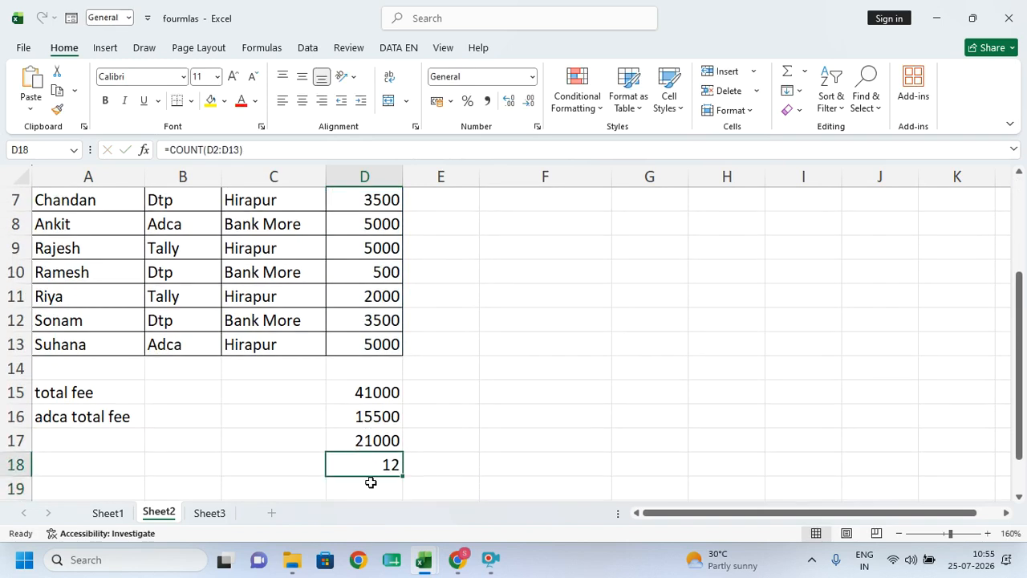
left_click(370, 482)
scroll(370, 482, "down", 1)
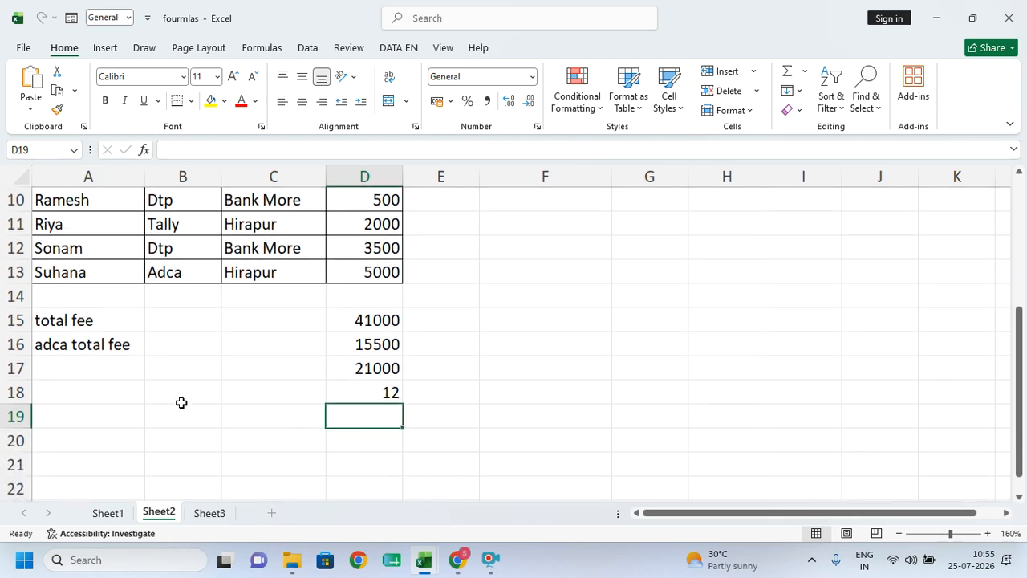
- Try =COUNT(A2:A13) in A18 to count the names
left_click(53, 392)
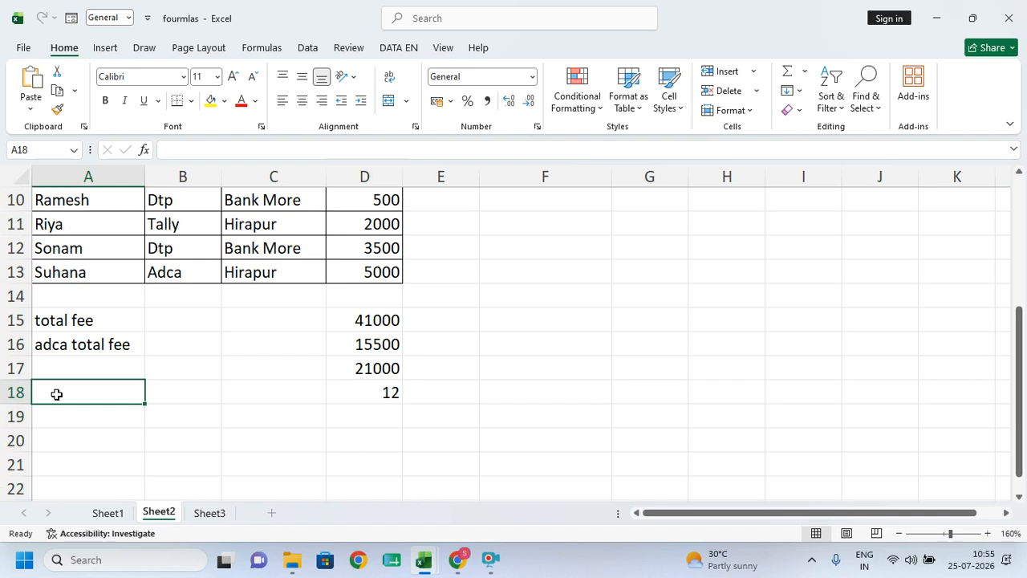
type("=count")
key("Tab")
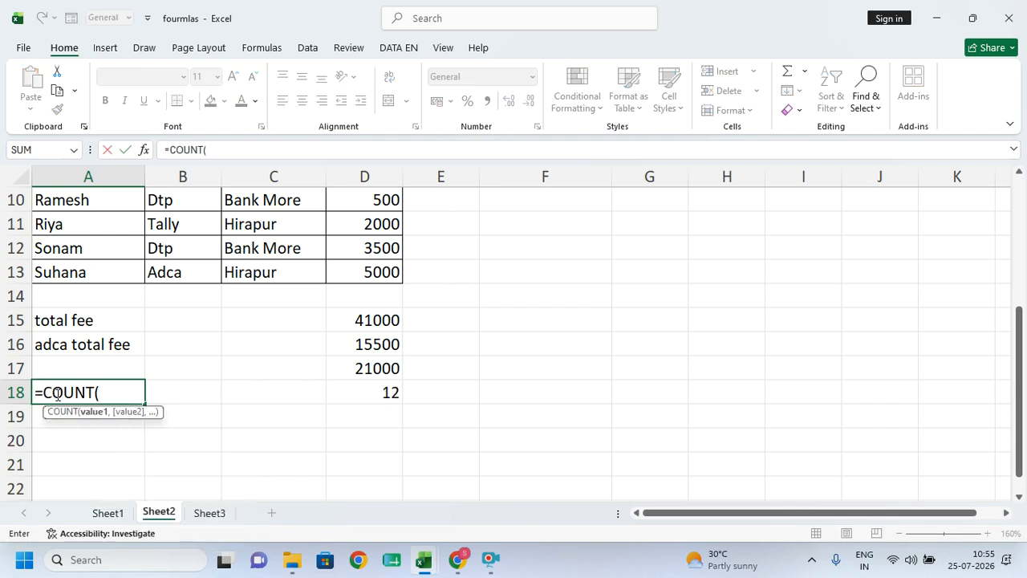
scroll(58, 393, "up", 3)
left_click_drag(86, 228, 109, 437)
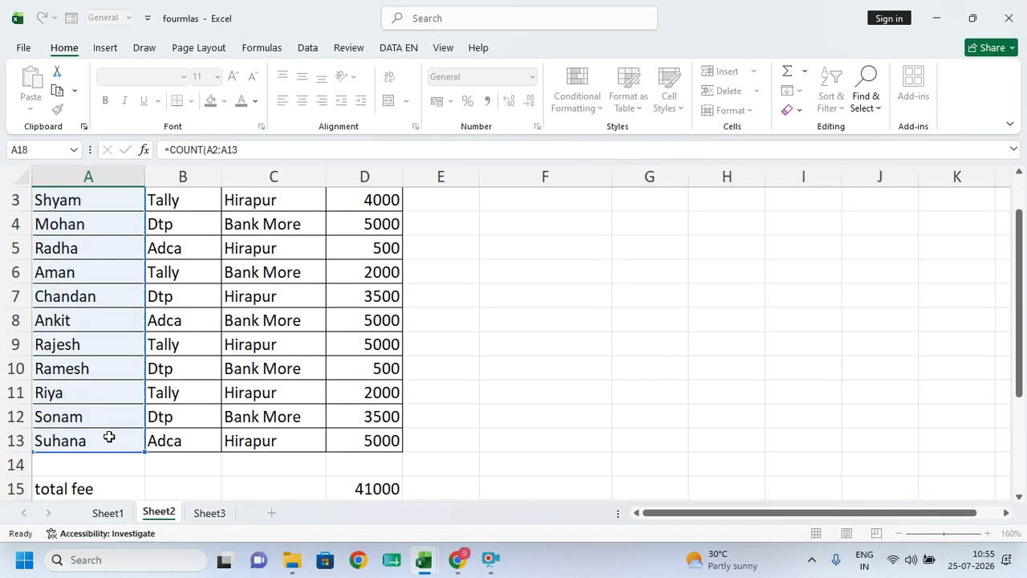
key("Return")
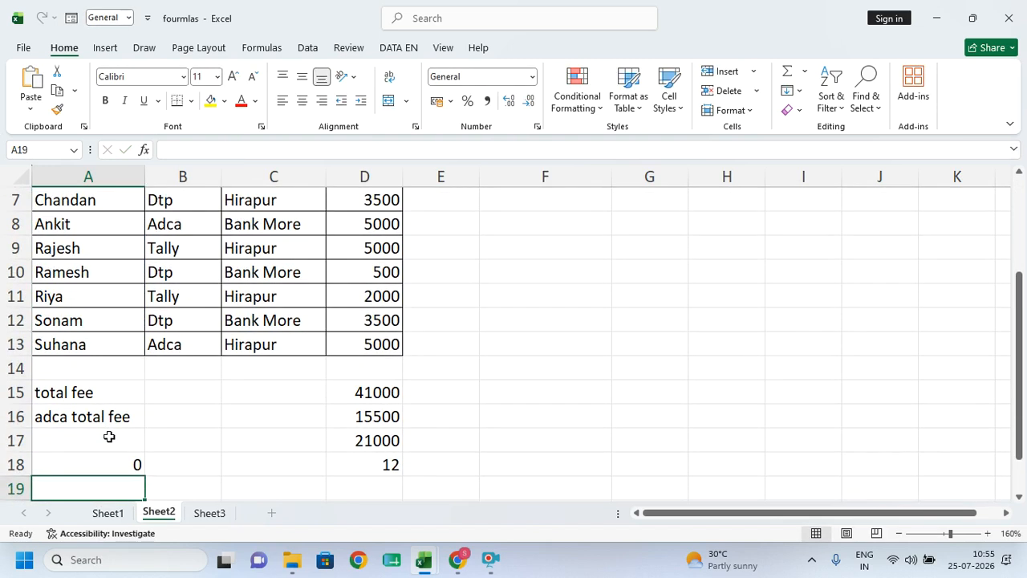
- Replace the A18 formula with =COUNTA(A2:A13), returning 12 names
key("Up")
type("=counta")
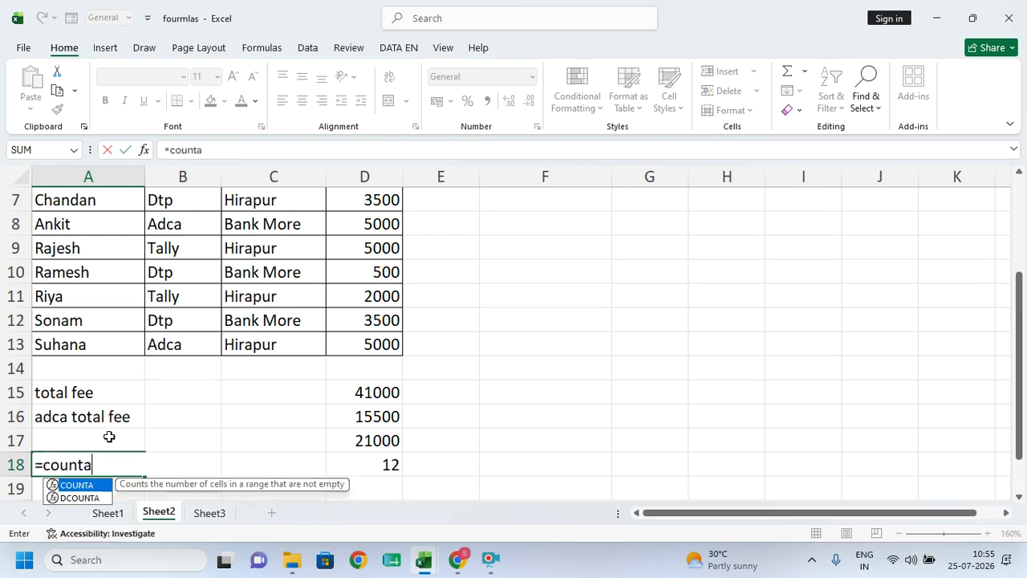
key("Tab")
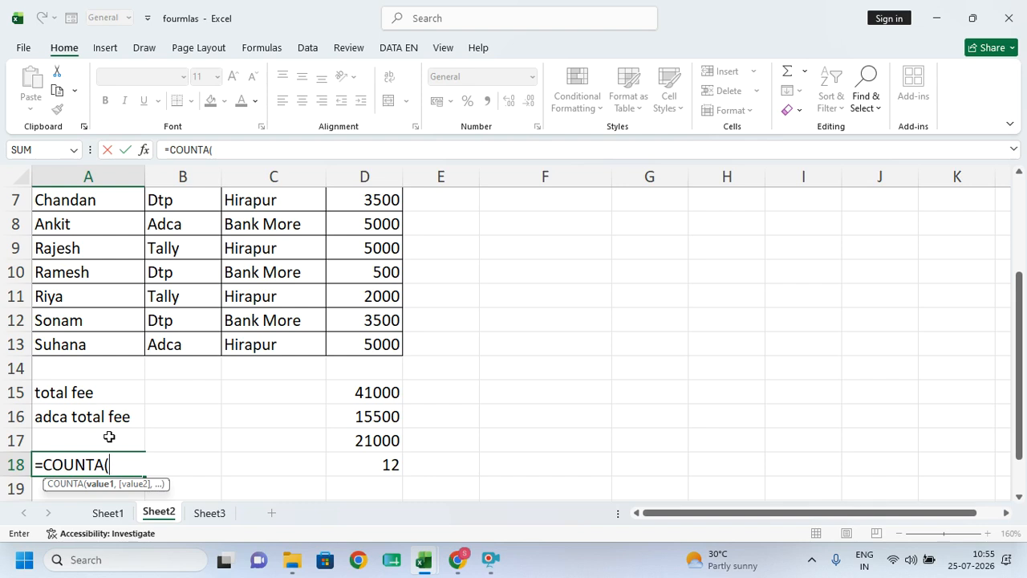
scroll(126, 256, "up", 1)
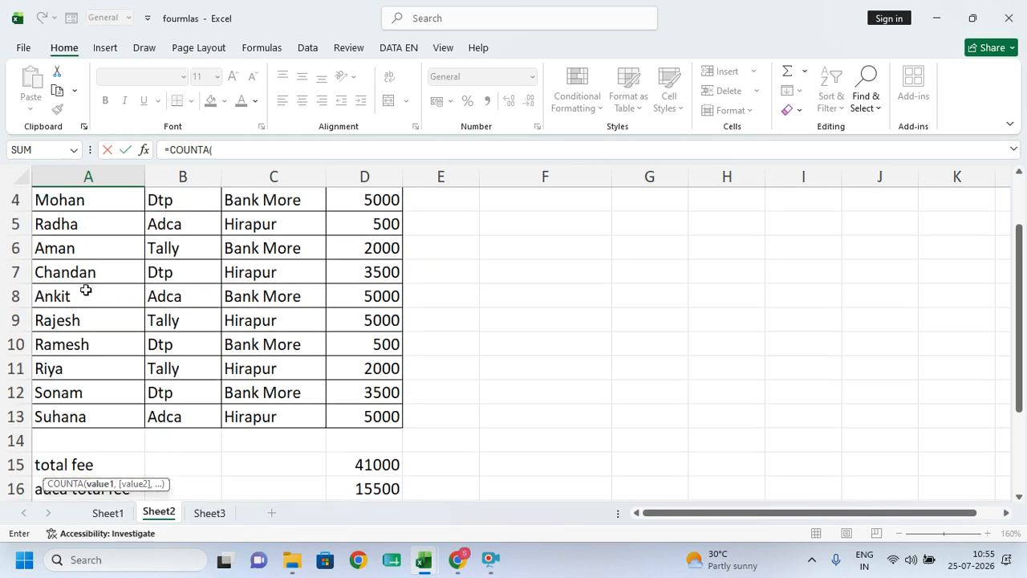
scroll(81, 207, "up", 1)
left_click_drag(83, 225, 114, 410)
key("Return")
left_click(128, 464)
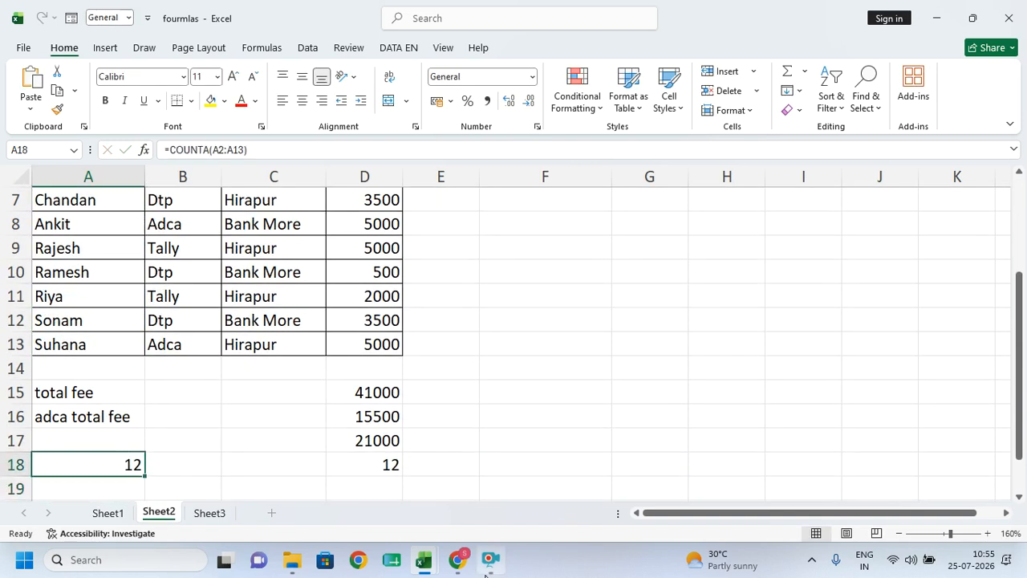
mouse_move(486, 572)
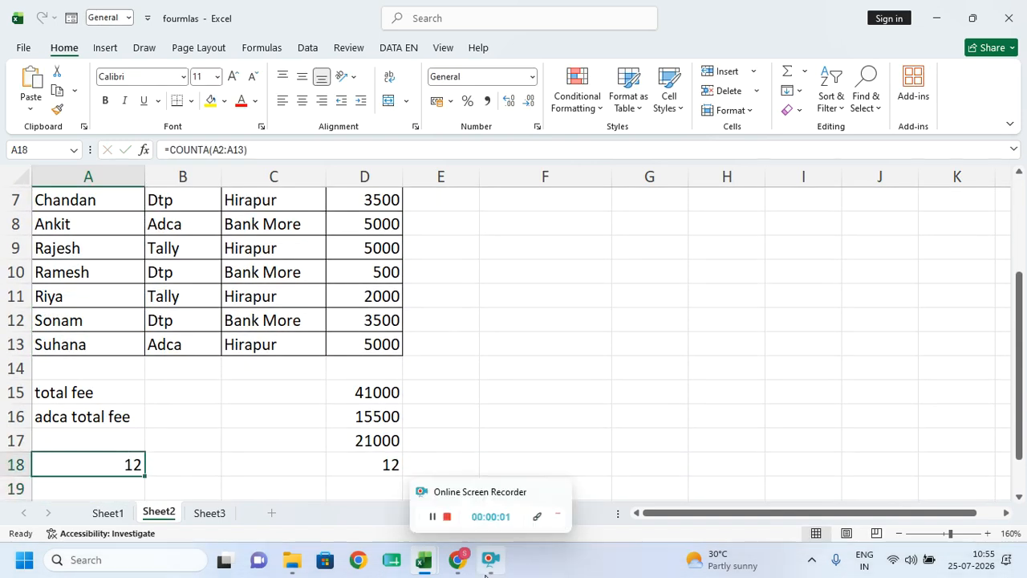
- Clear the fees in D9 and D3, so the D18 count drops to 10
left_click(388, 255)
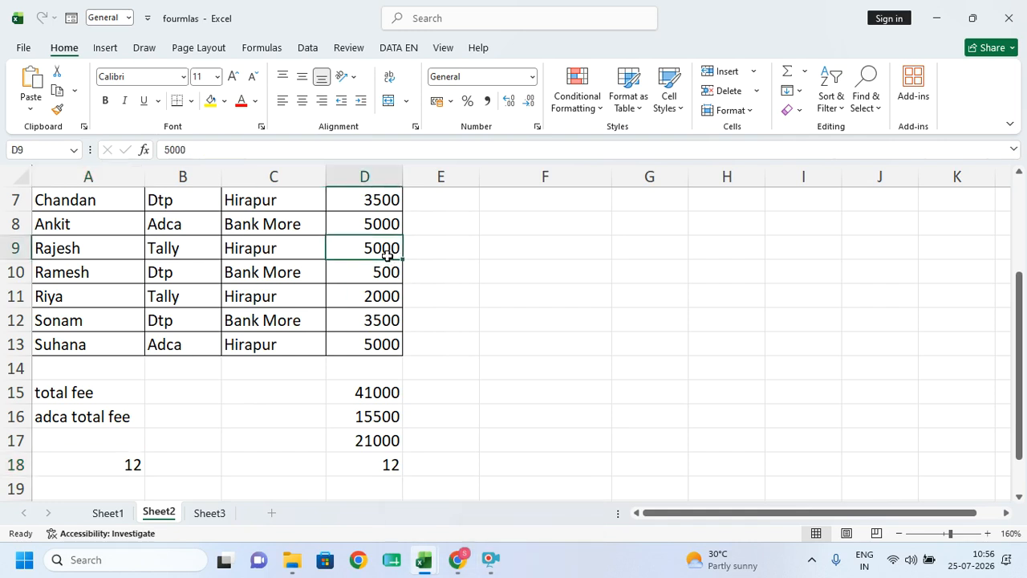
key("Delete")
scroll(383, 251, "up", 2)
left_click(375, 243)
key("Delete")
scroll(378, 277, "down", 3)
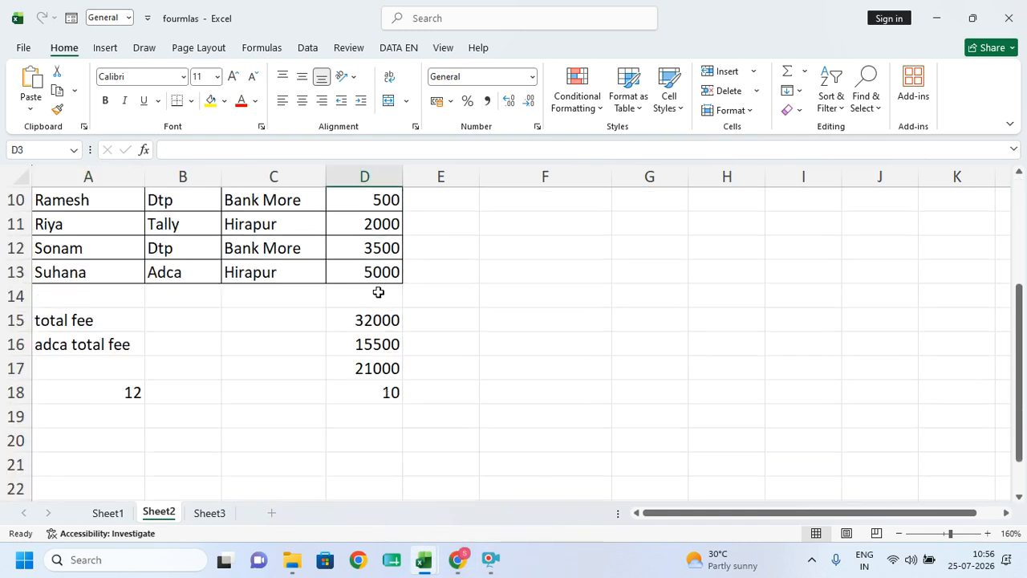
left_click(389, 392)
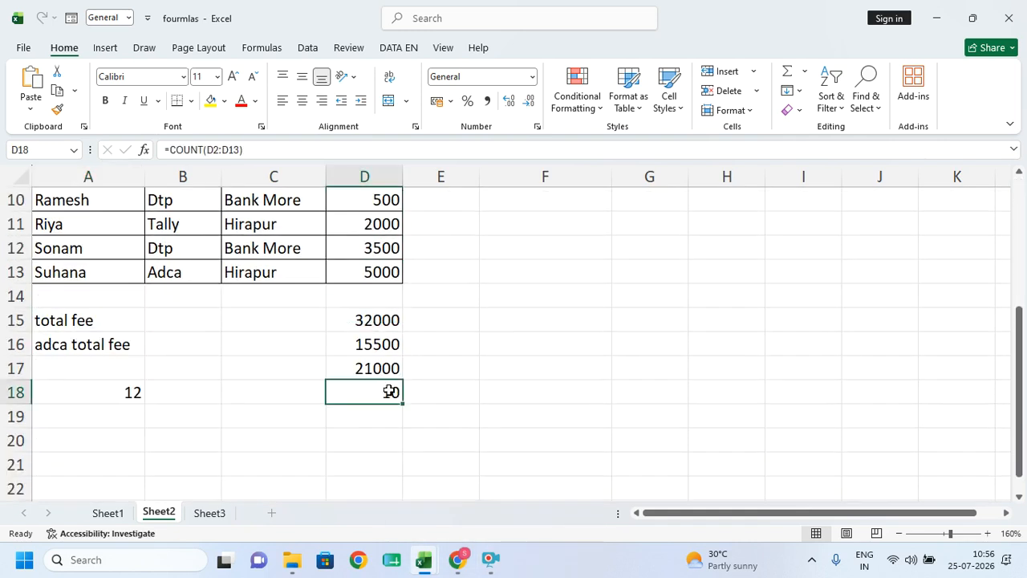
scroll(389, 391, "up", 3)
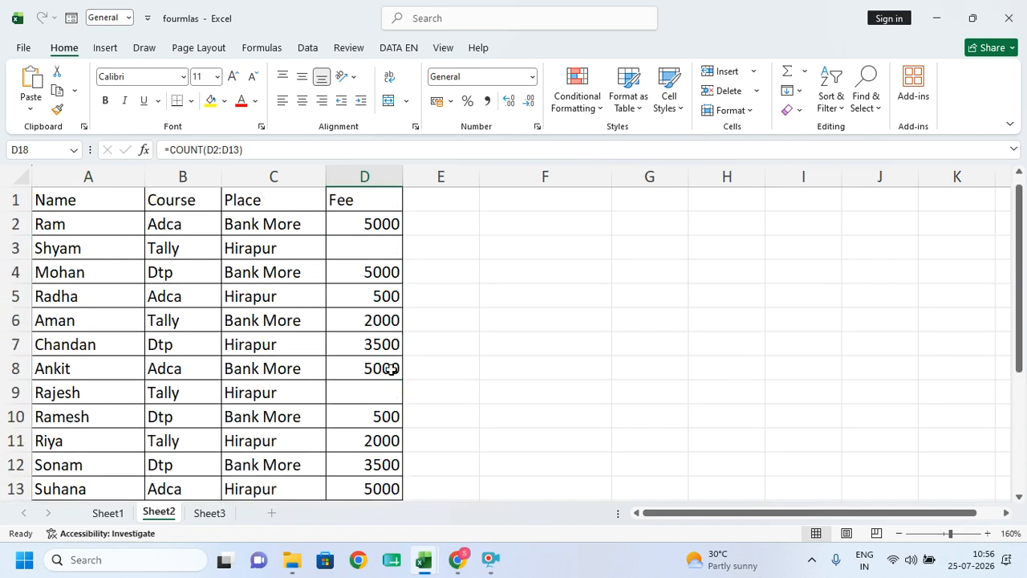
left_click_drag(357, 215, 361, 417)
scroll(361, 417, "down", 4)
left_click(388, 270)
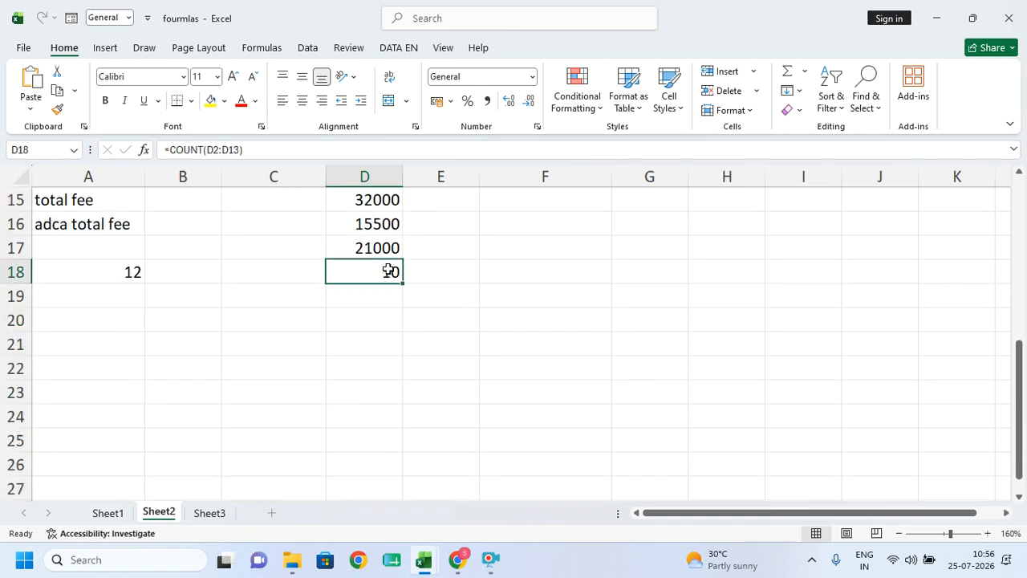
- Check the COUNTA name count in A18
left_click(95, 281)
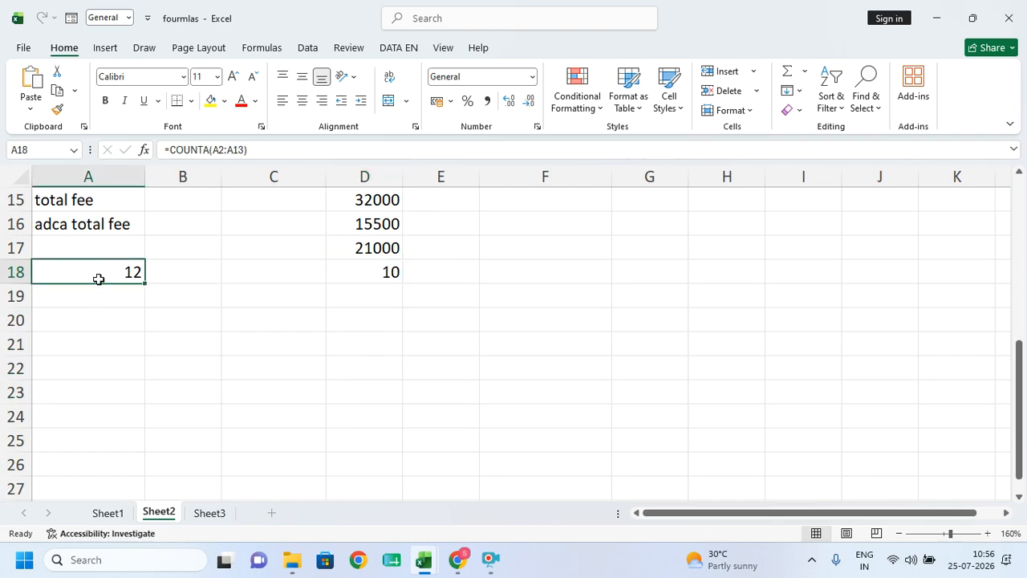
key("Down")
key("Right")
key("Right")
key("Right")
key("Down")
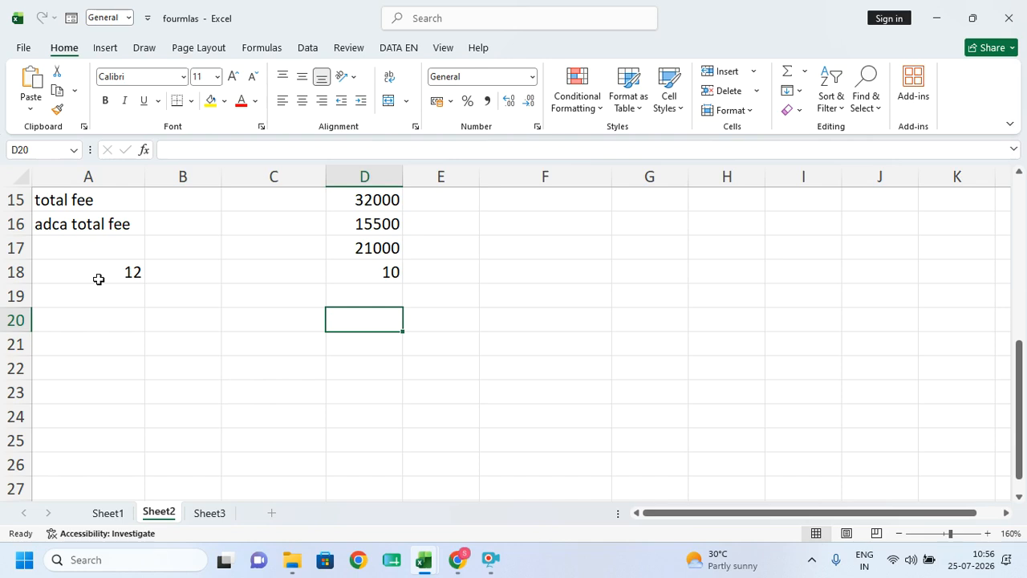
- Delete the name in A5 to test the counts, then undo to restore it
left_click(88, 178)
scroll(91, 220, "up", 4)
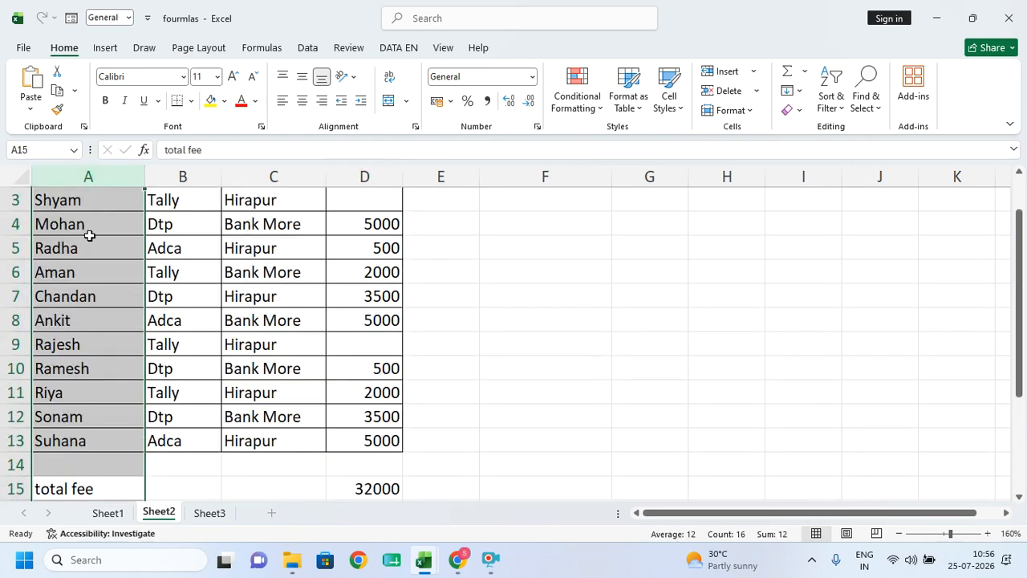
left_click(87, 250)
key("Delete")
scroll(153, 310, "down", 3)
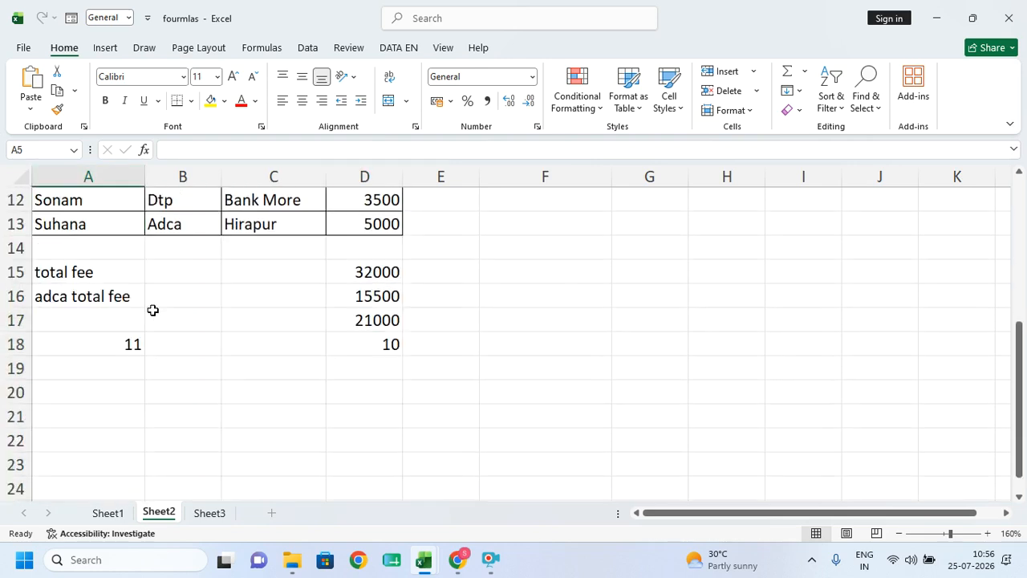
scroll(152, 309, "down", 1)
scroll(153, 310, "up", 4)
key("ctrl+z")
scroll(153, 312, "down", 3)
left_click(366, 374)
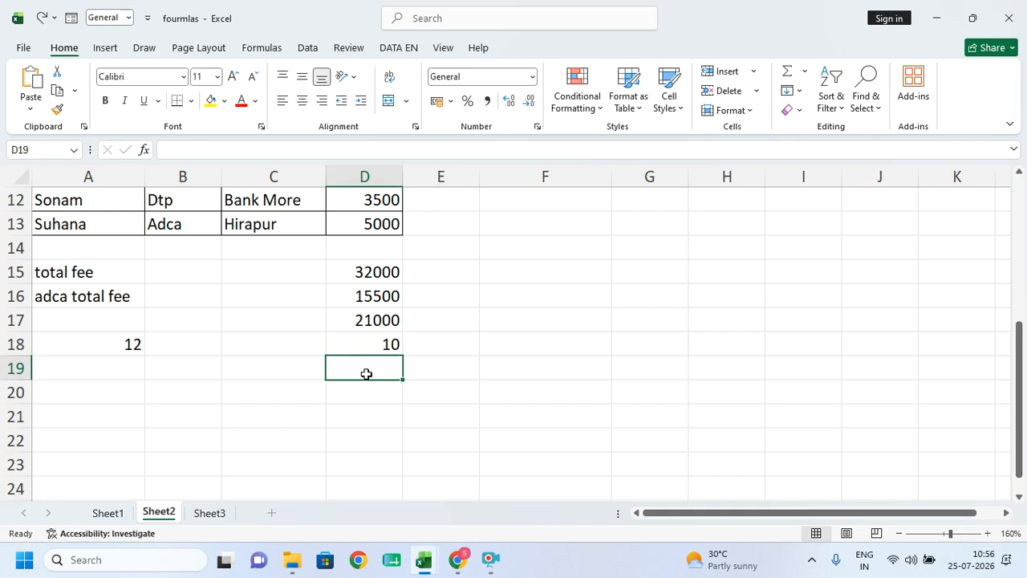
- Enter =COUNTBLANK(D2:D13) in D19, returning 2 blank fees
type("=cou")
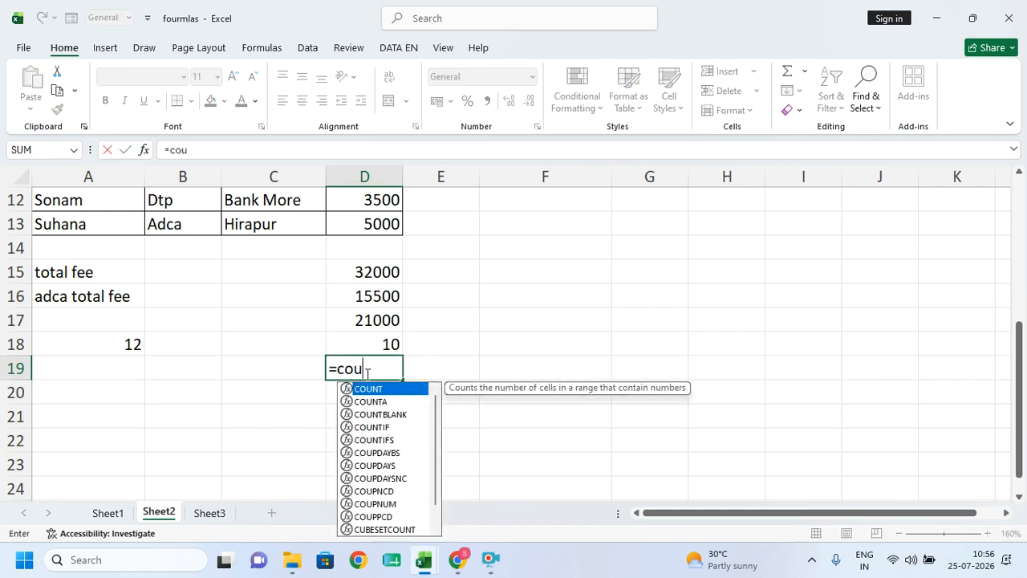
key("Down")
key("Down")
key("Tab")
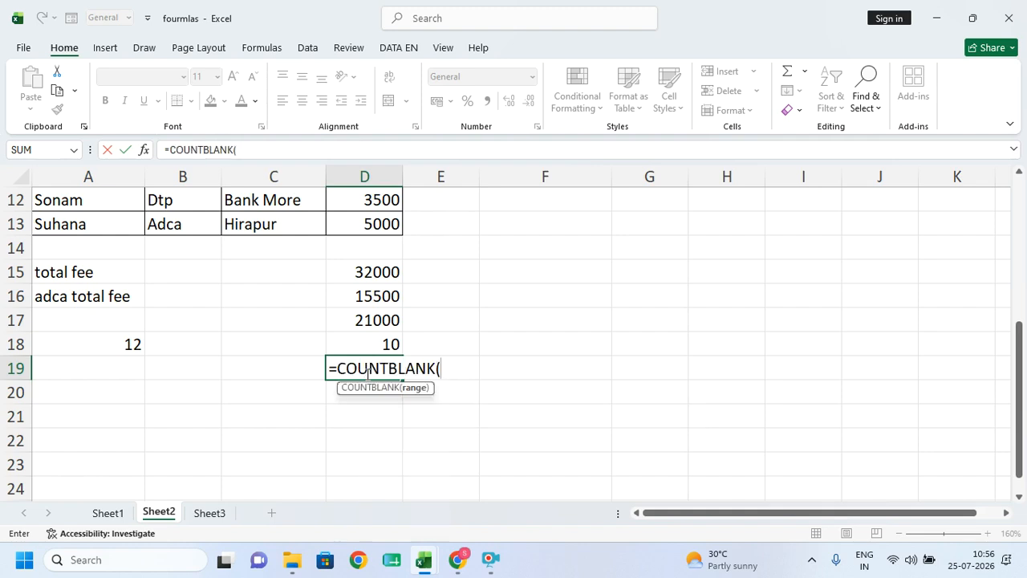
scroll(374, 240, "up", 4)
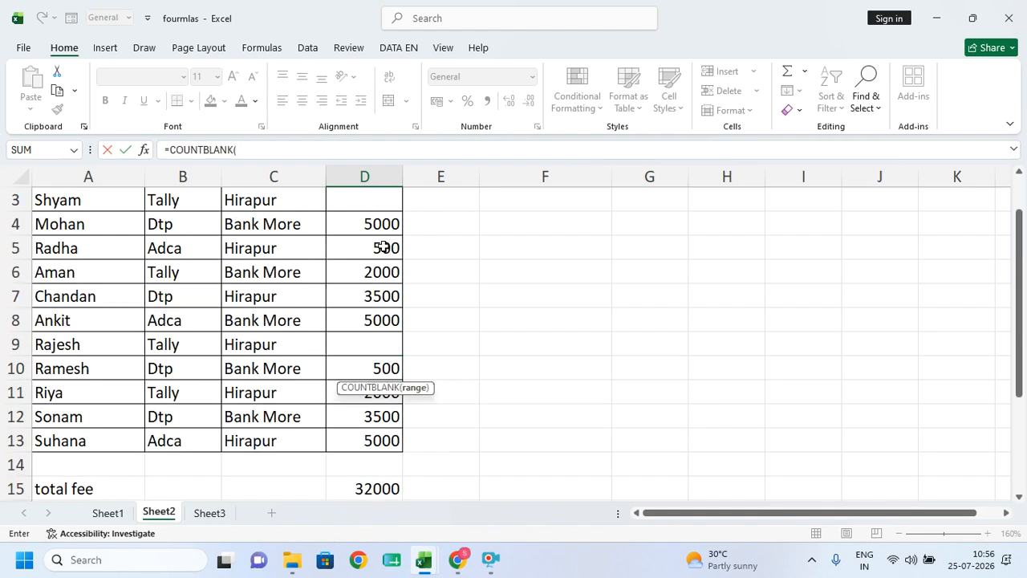
left_click_drag(374, 228, 374, 441)
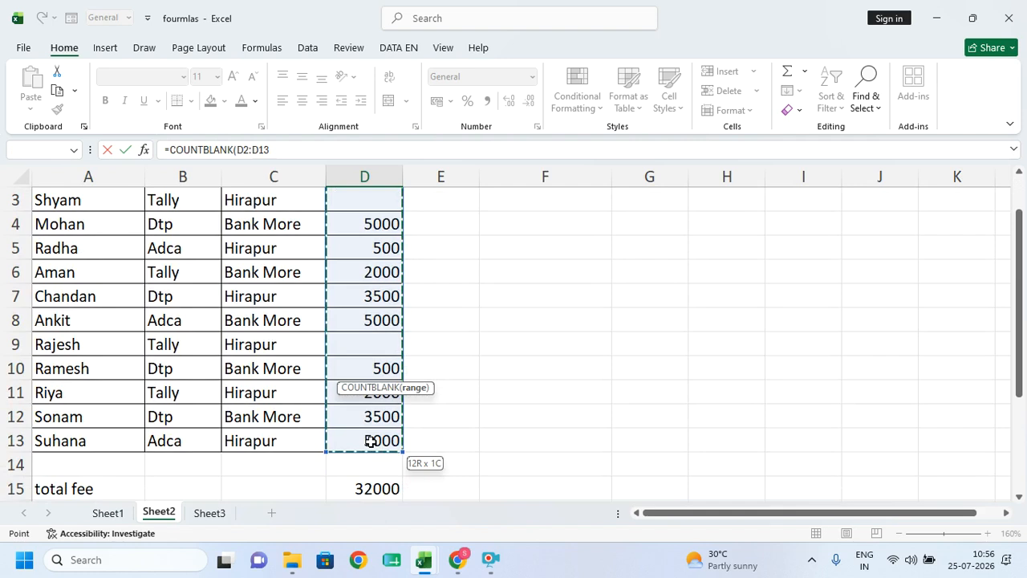
key("Return")
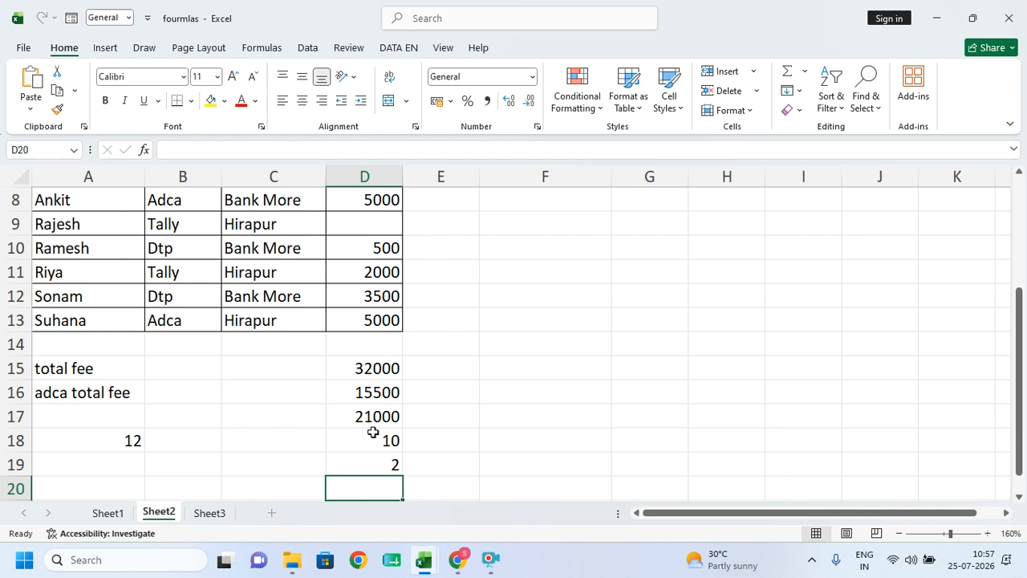
- Copy the course names Tally, Dtp and Adca from B11:B13 into C20:C22
left_click_drag(169, 270, 170, 318)
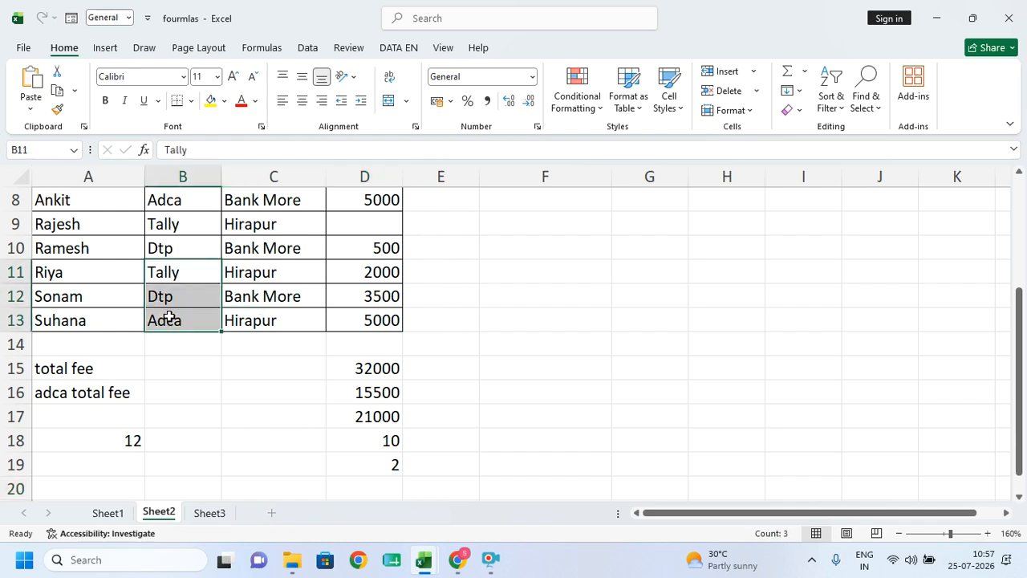
key("ctrl+c")
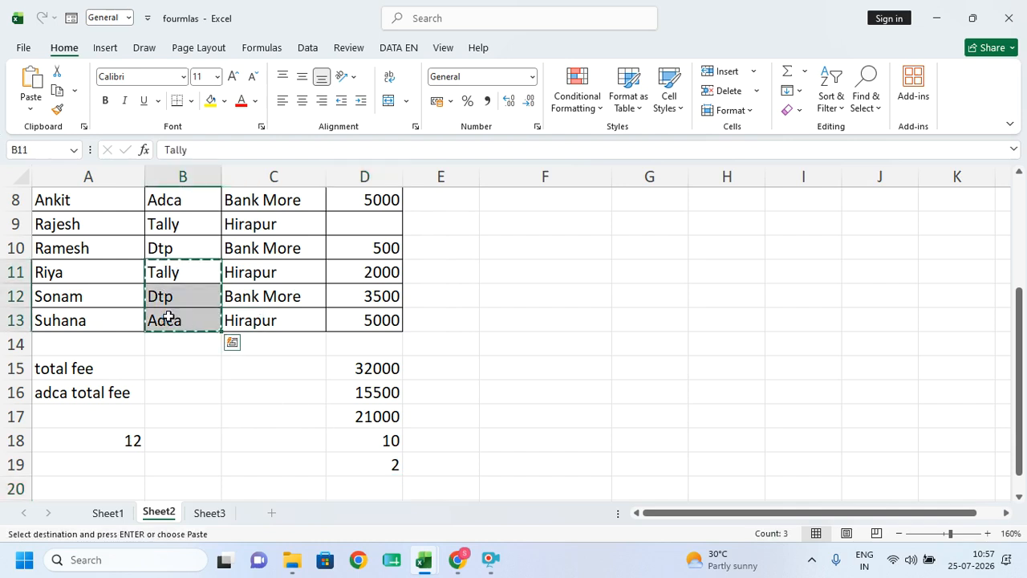
left_click(252, 484)
key("ctrl+v")
key("ctrl")
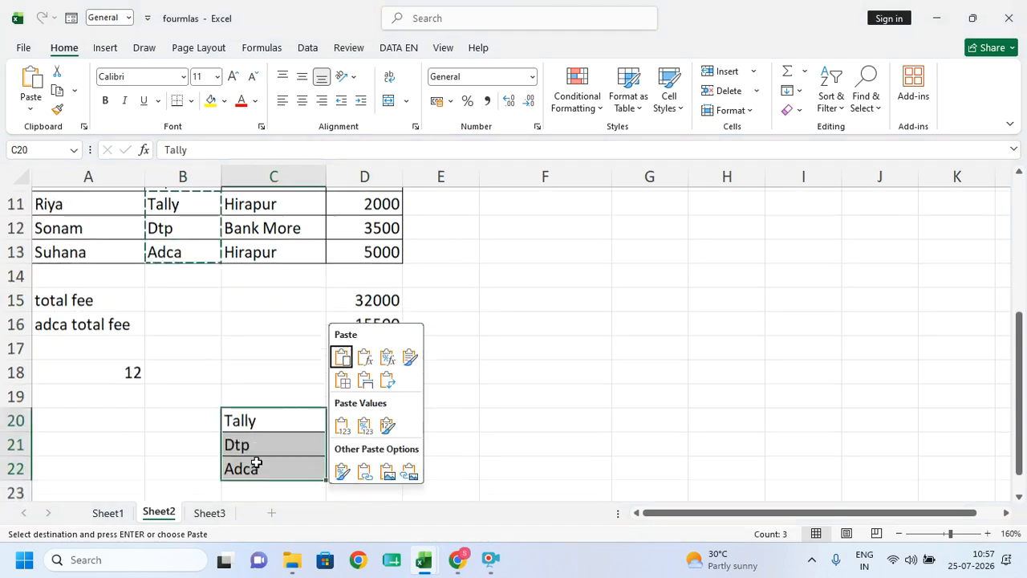
key("ctrl")
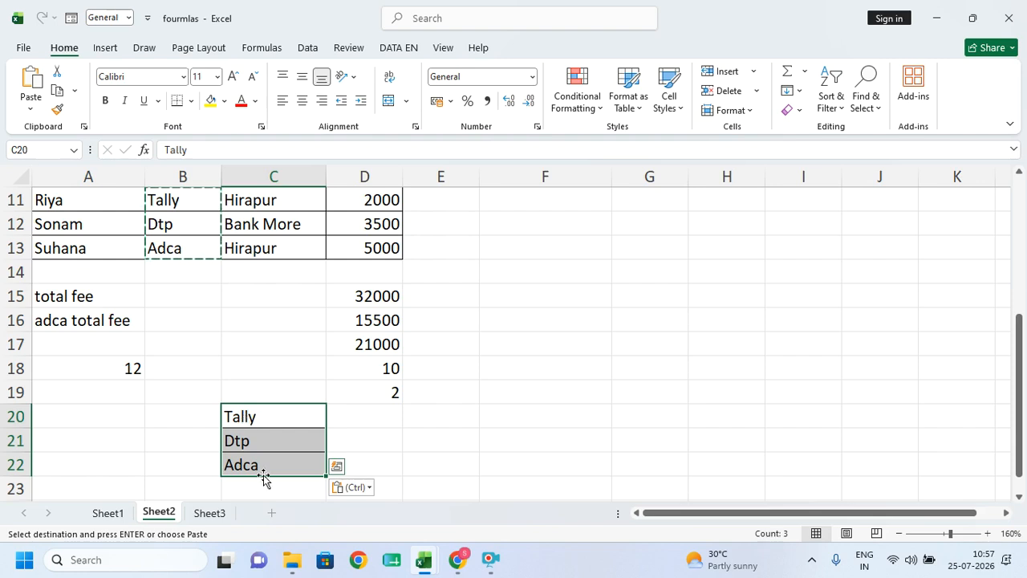
- Enter =COUNTIF(B2:B13,C20) in D20 to count Tally courses
left_click(369, 415)
type("=")
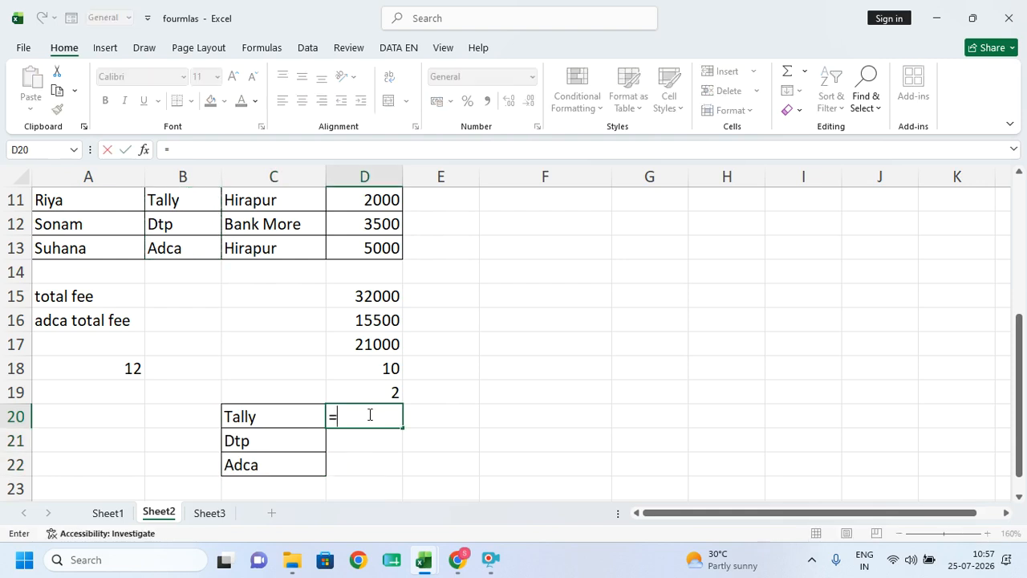
type("countif")
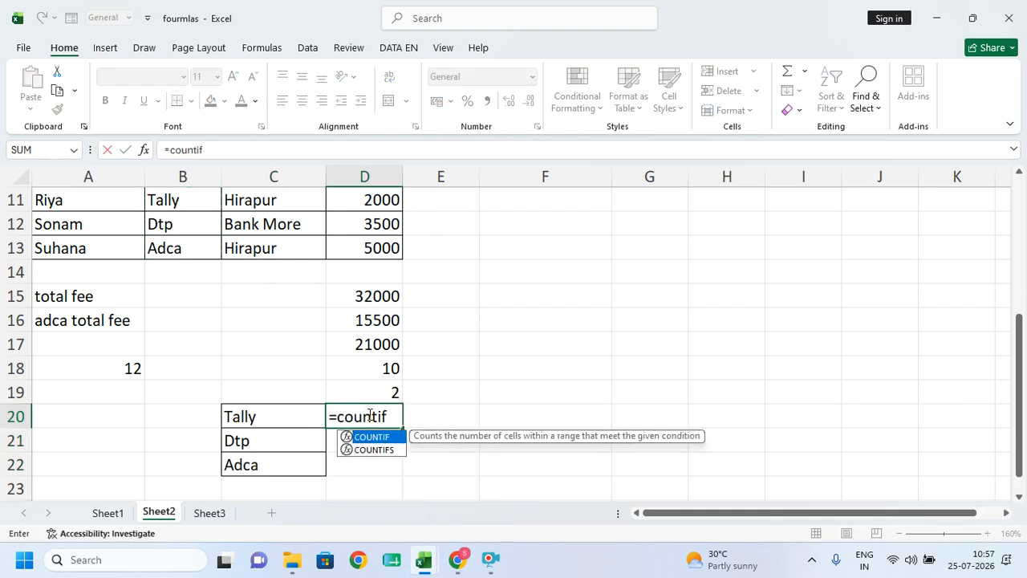
key("Tab")
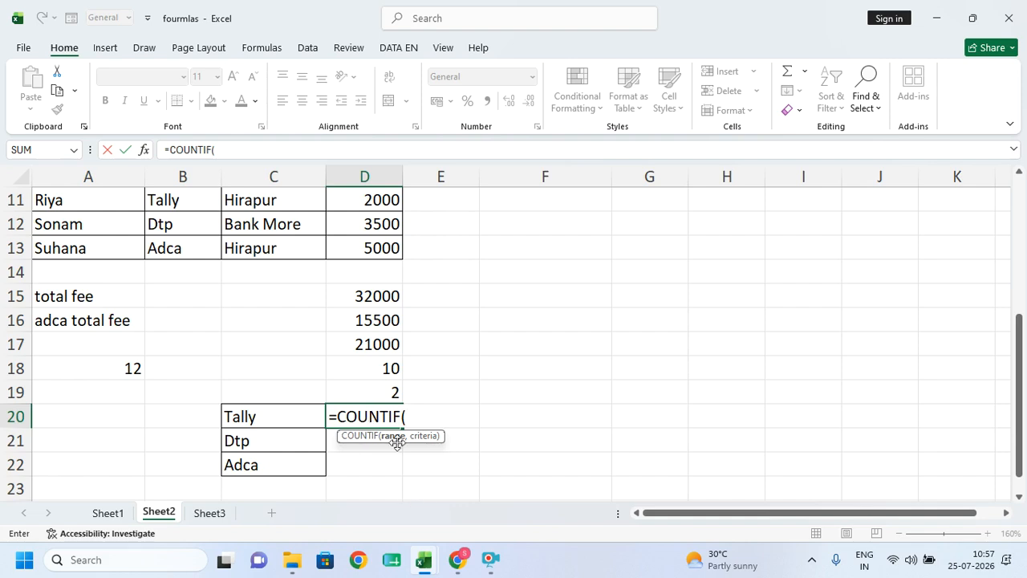
scroll(183, 265, "up", 4)
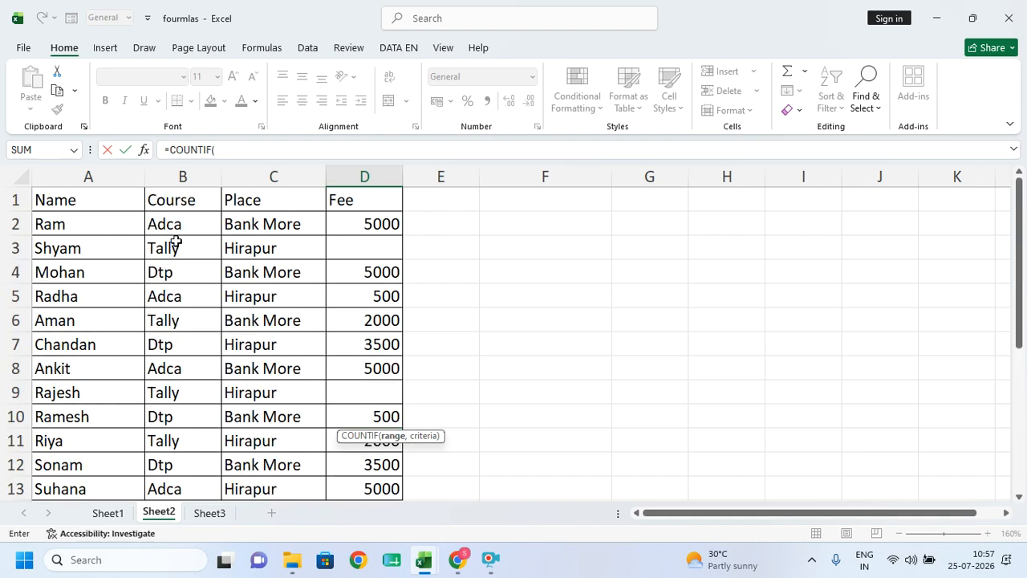
left_click_drag(174, 222, 206, 442)
scroll(764, 335, "down", 3)
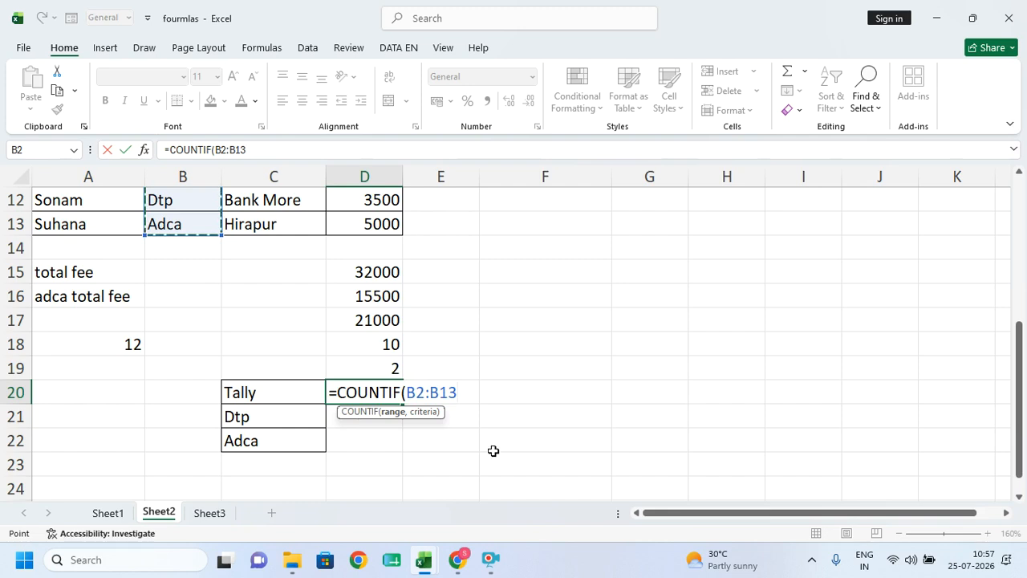
type(",")
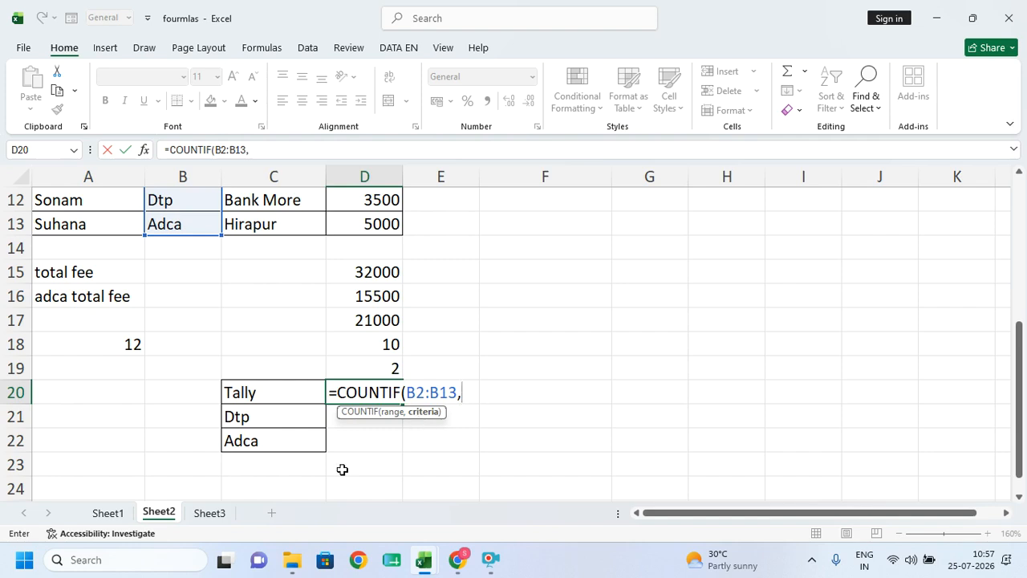
left_click(254, 390)
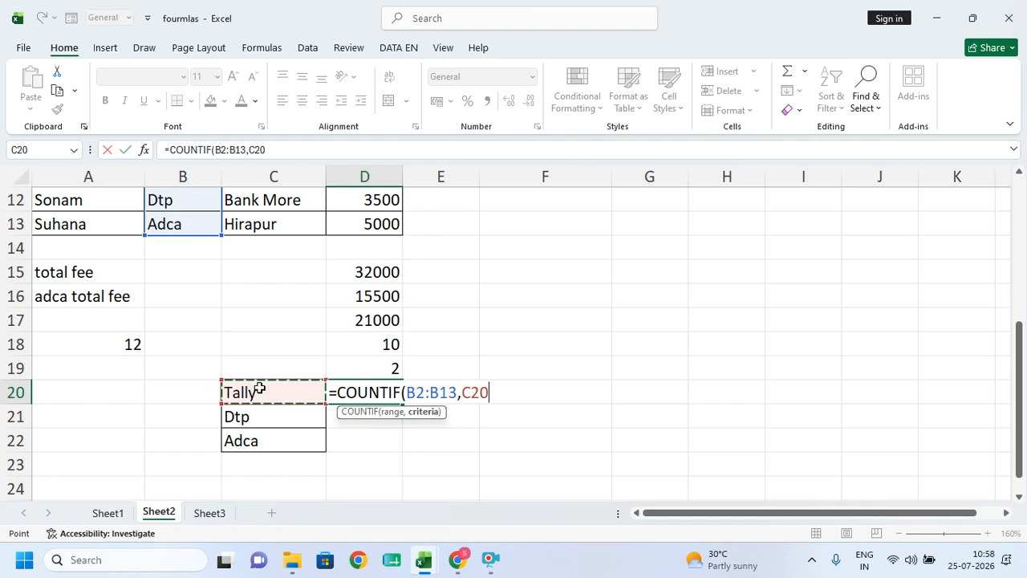
type(")")
key("Return")
- Fill the COUNTIF formula down to D22 and inspect the copied formula in D22
left_click(380, 390)
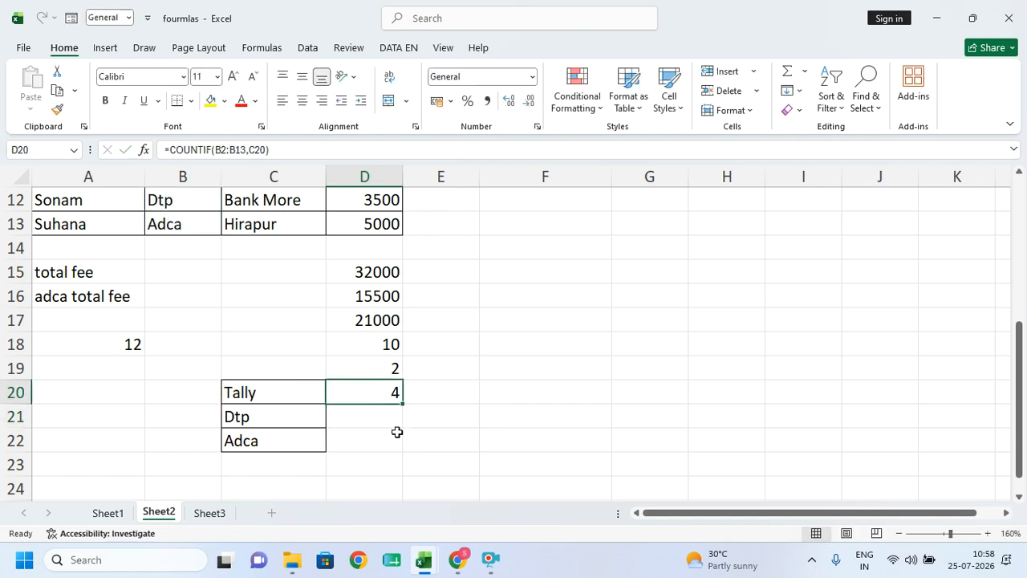
left_click_drag(402, 403, 396, 454)
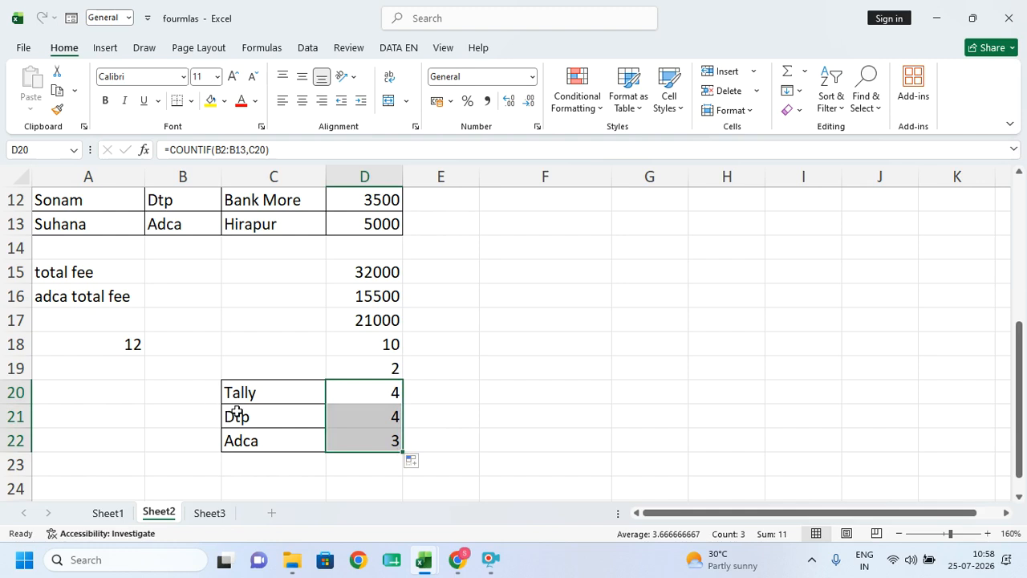
scroll(237, 415, "up", 4)
scroll(289, 463, "down", 3)
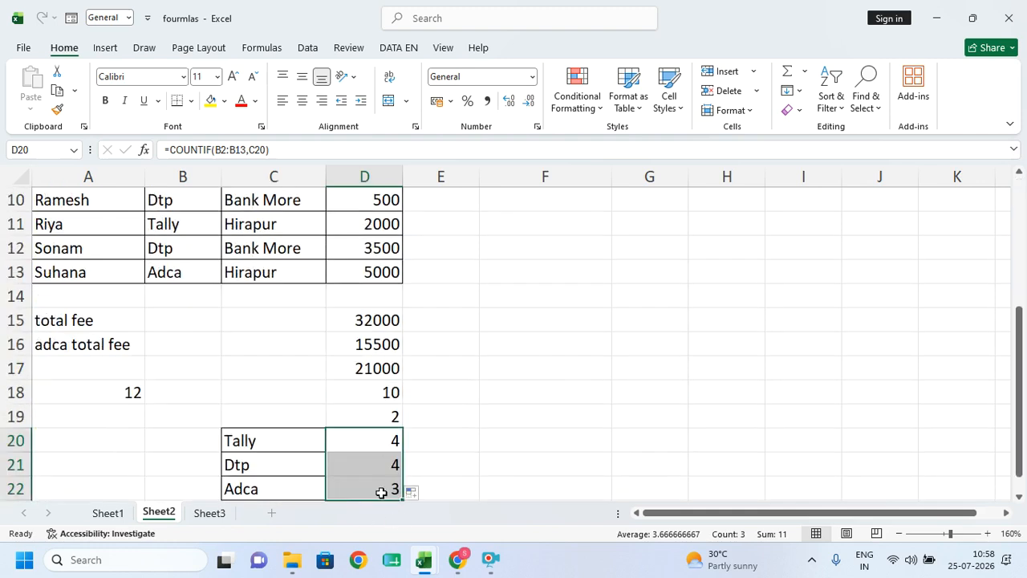
double_click(381, 492)
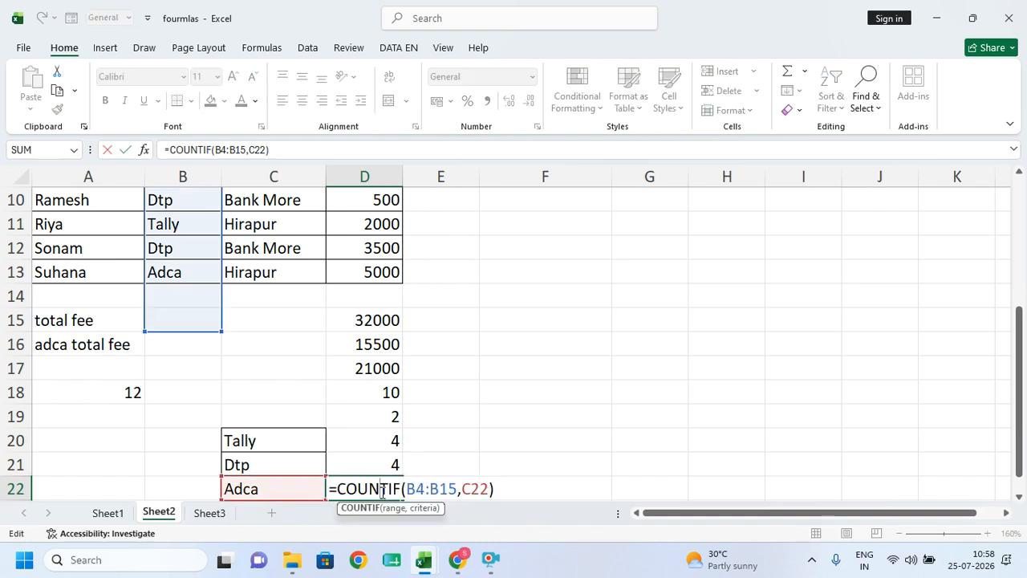
scroll(184, 299, "up", 3)
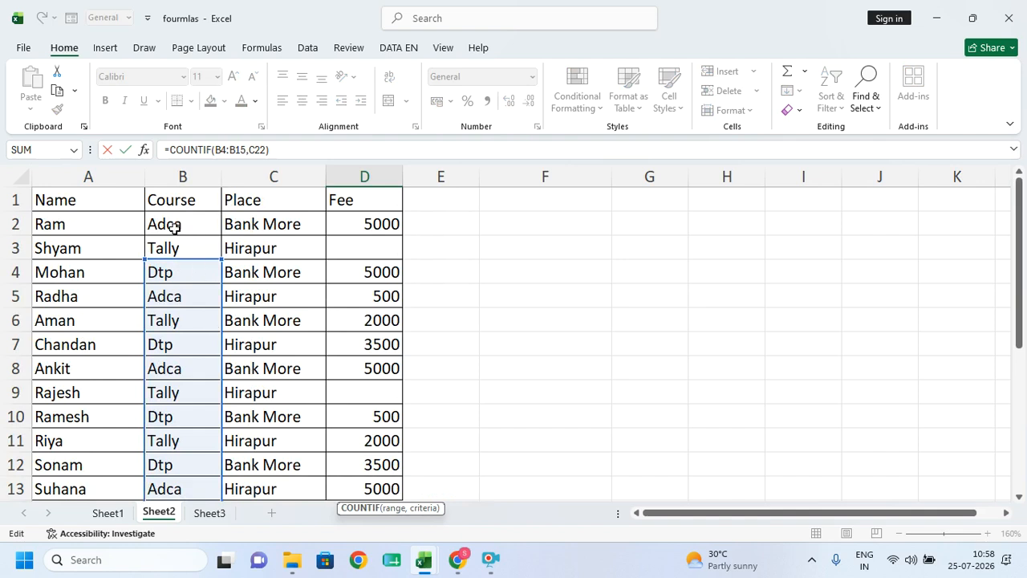
scroll(198, 250, "down", 4)
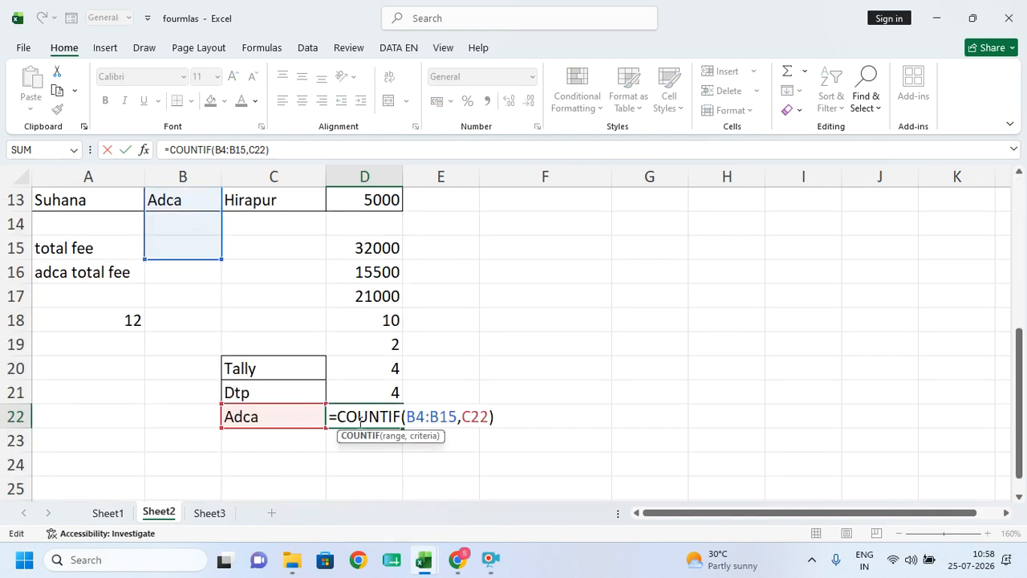
key("Return")
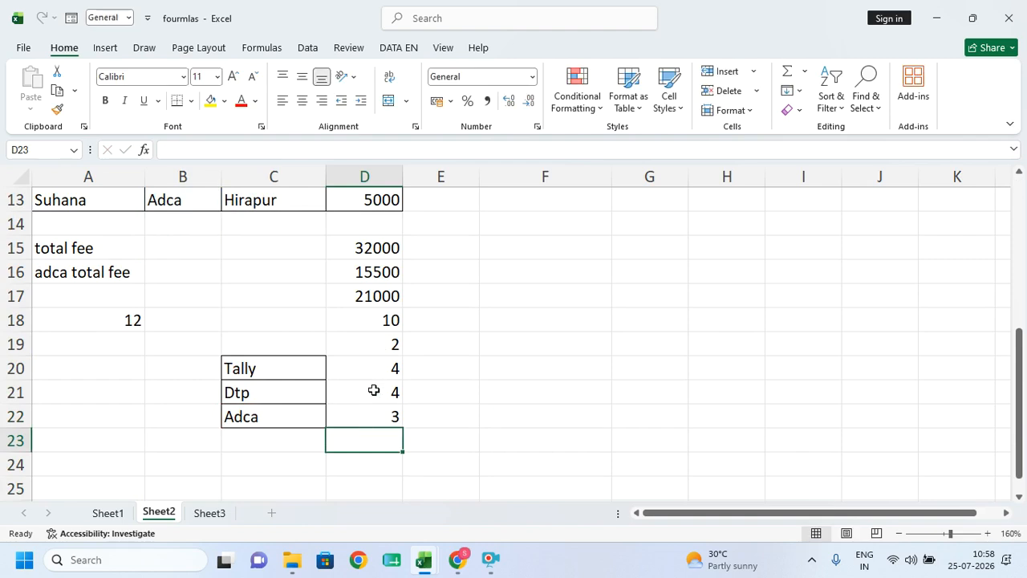
- Inspect the copied COUNTIF in D21 and select the counts D20:D22
double_click(373, 389)
scroll(347, 390, "up", 4)
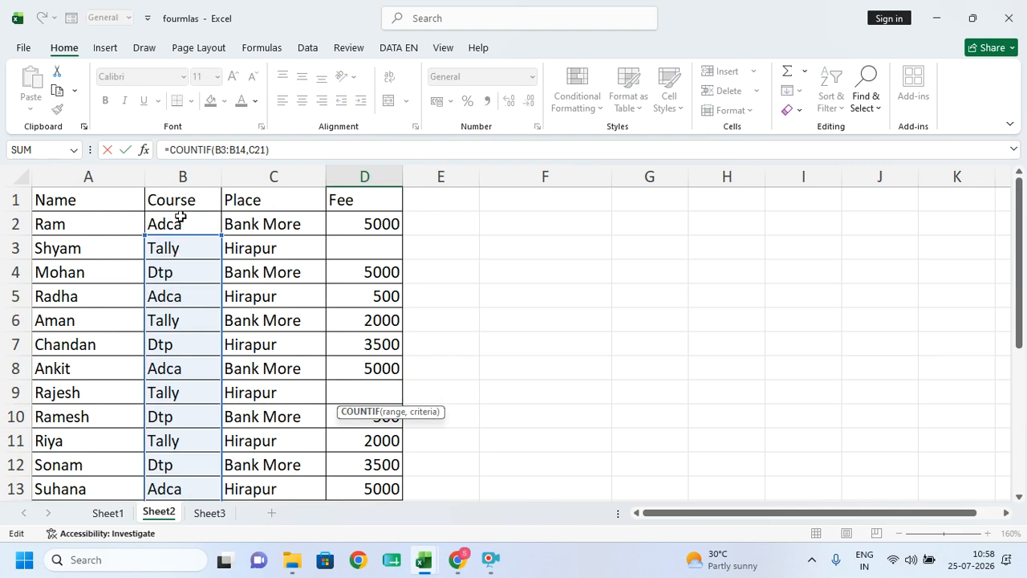
scroll(506, 343, "down", 5)
key("Return")
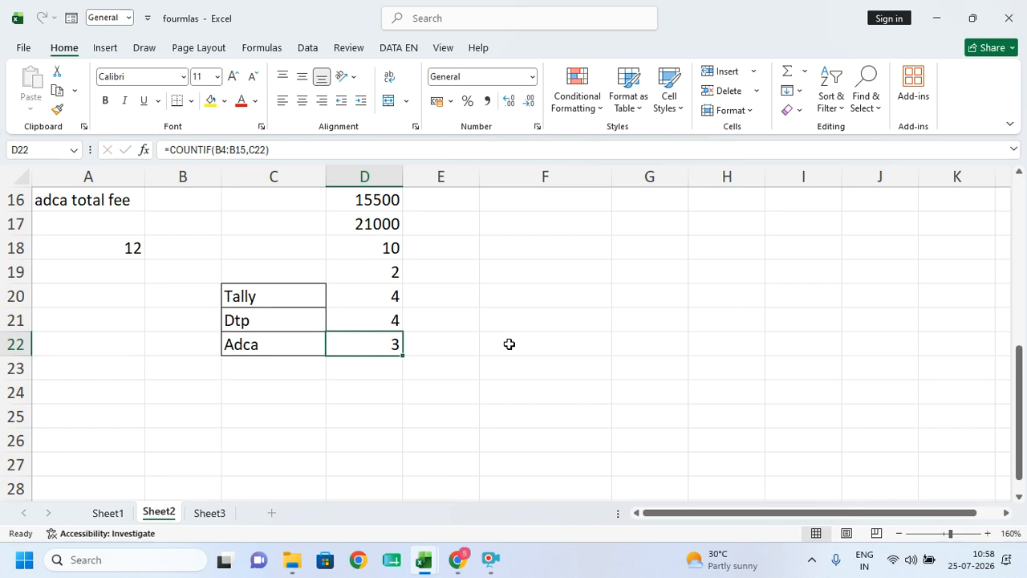
left_click(380, 322)
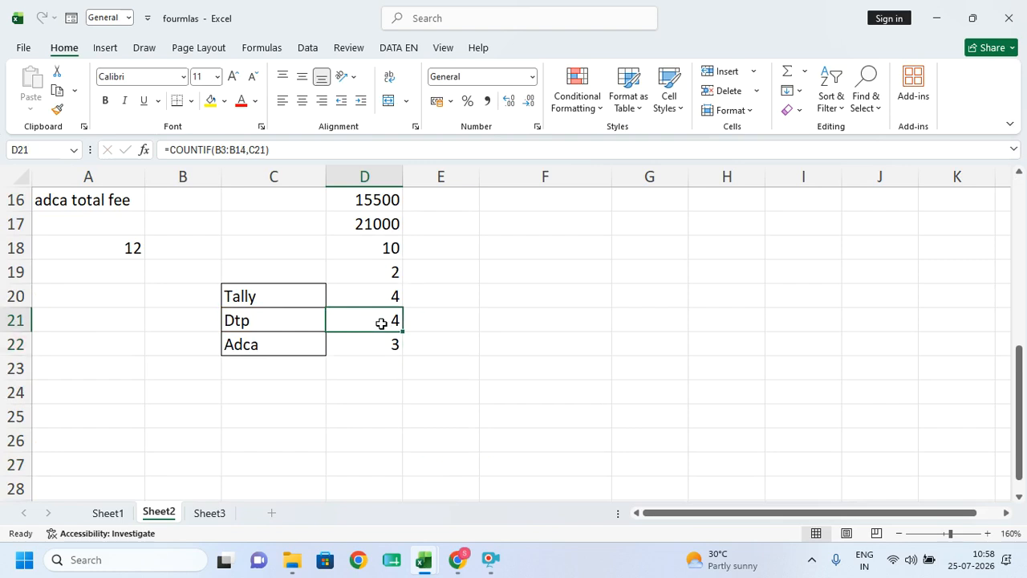
left_click_drag(385, 301, 377, 334)
- Clear the course counts in D20:D22 and discard a mistakenly started SUMIF in D20
key("Delete")
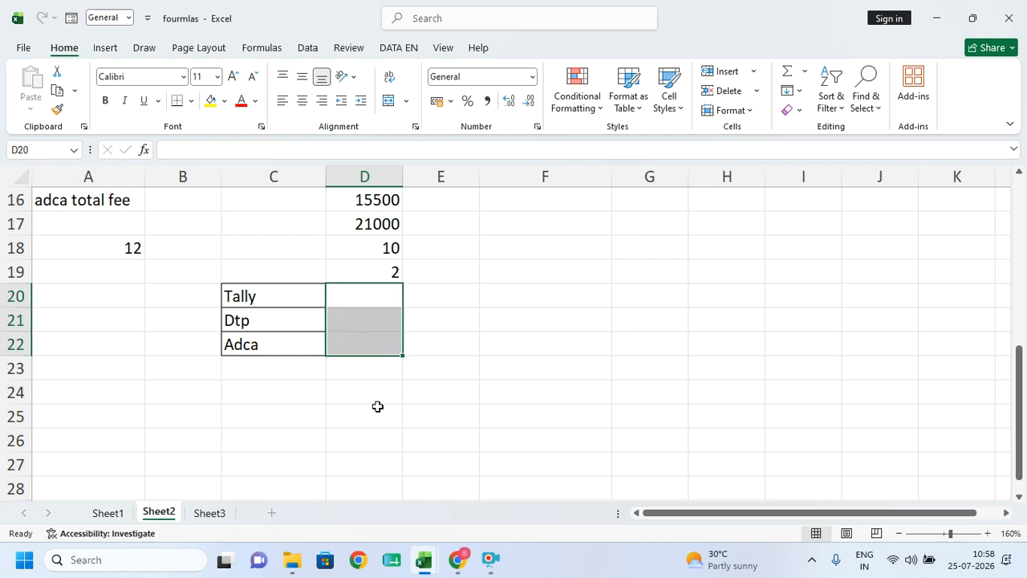
left_click(376, 449)
left_click(353, 361)
left_click(340, 294)
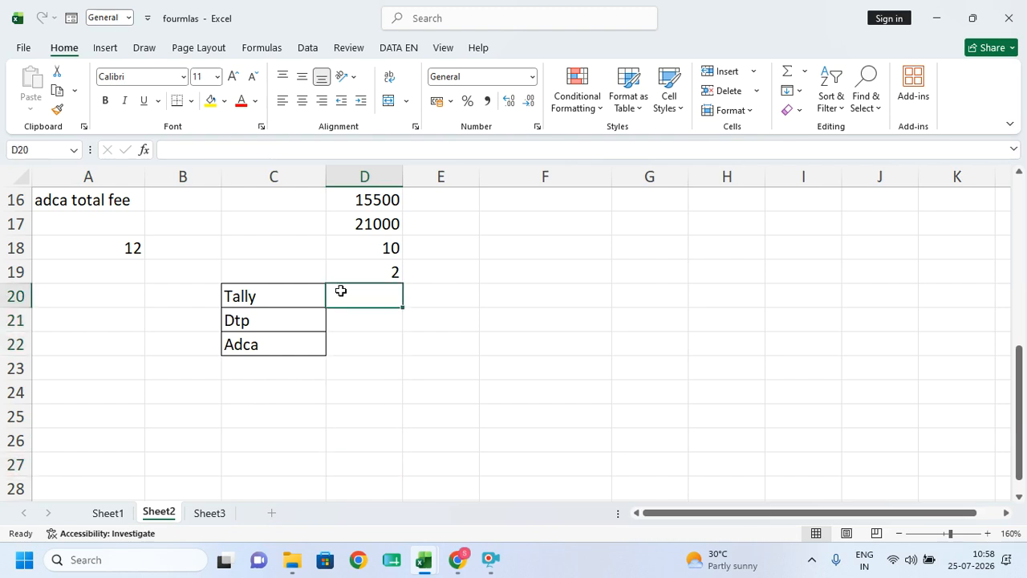
type("=sumif")
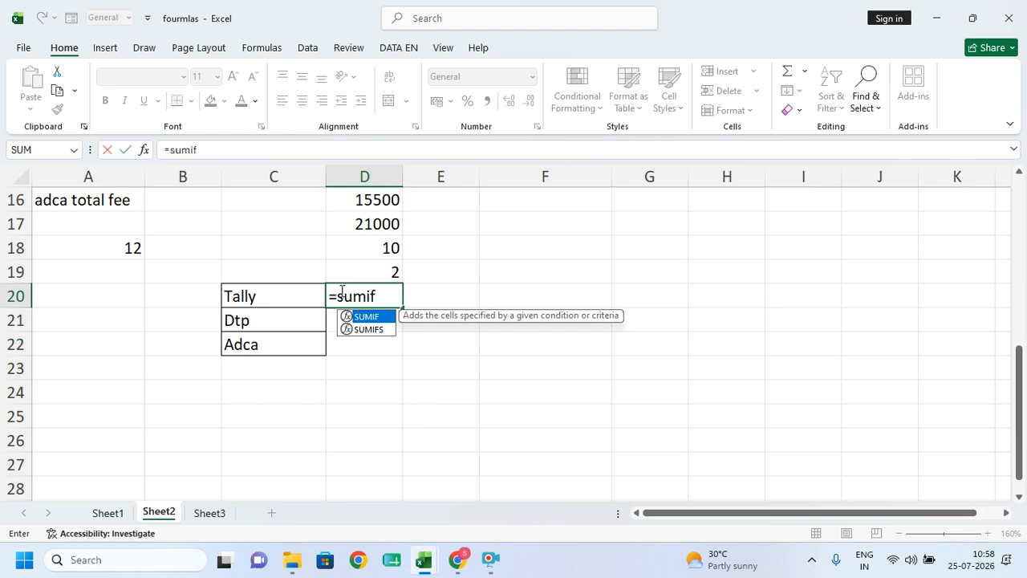
key("BackSpace")
key("BackSpace")
key("BackSpace")
key("BackSpace")
key("BackSpace")
key("BackSpace")
- Enter =COUNTIF($B$2:$B$13,C20) in D20 with the course range locked absolute
type("=")
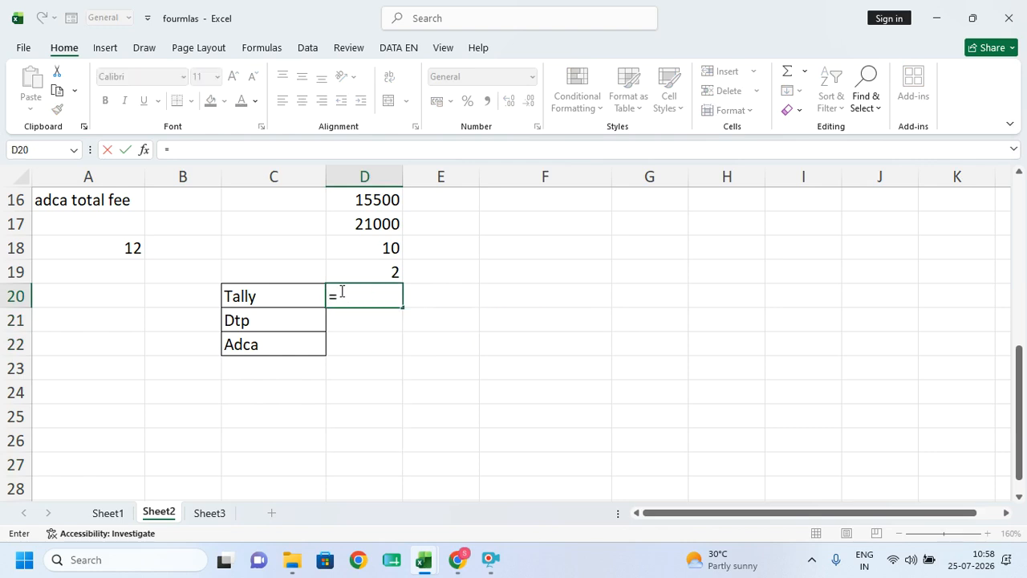
type("countif")
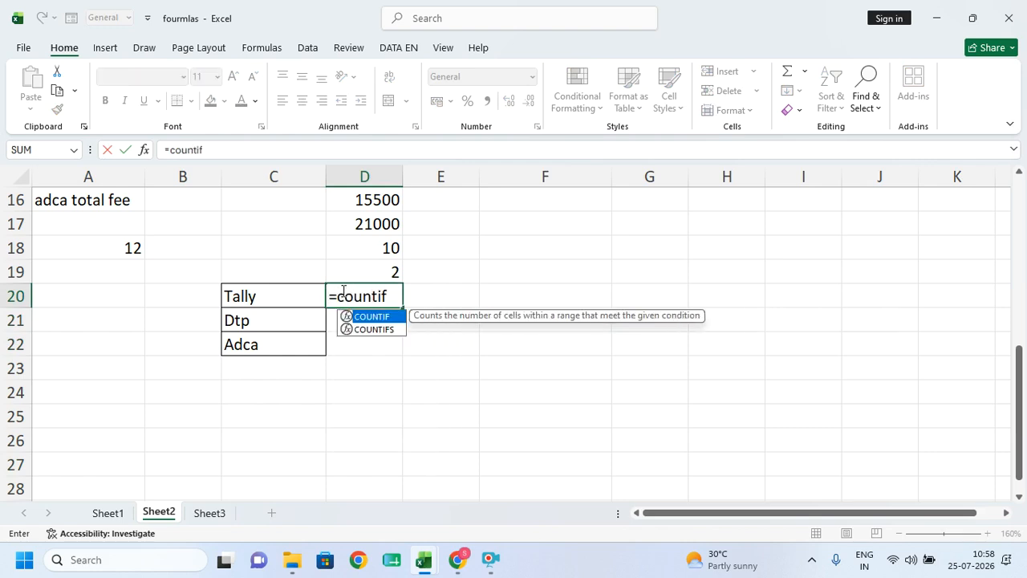
key("Tab")
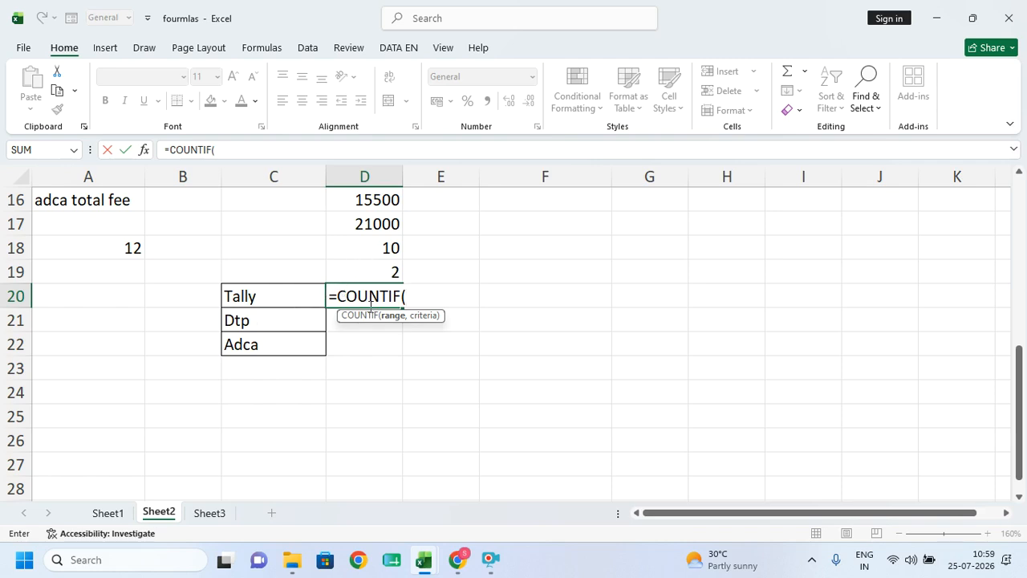
scroll(302, 332, "up", 5)
left_click_drag(193, 224, 175, 446)
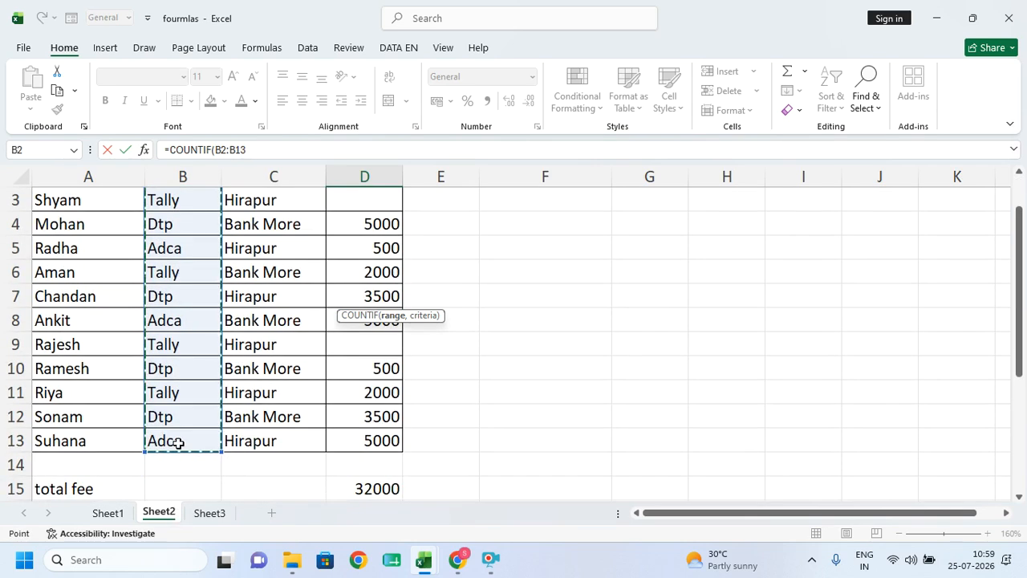
key("F4")
scroll(227, 452, "down", 1)
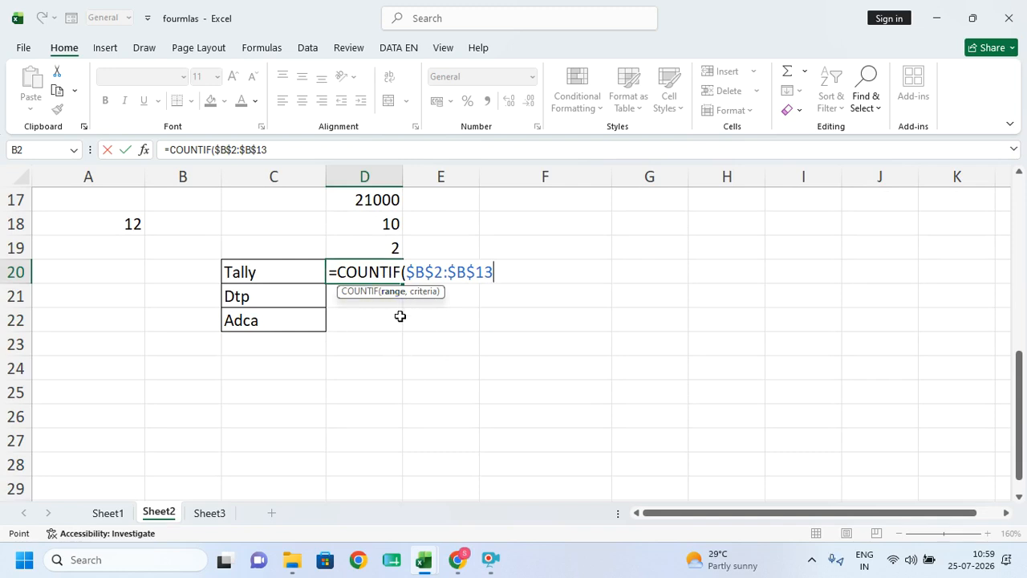
type(",")
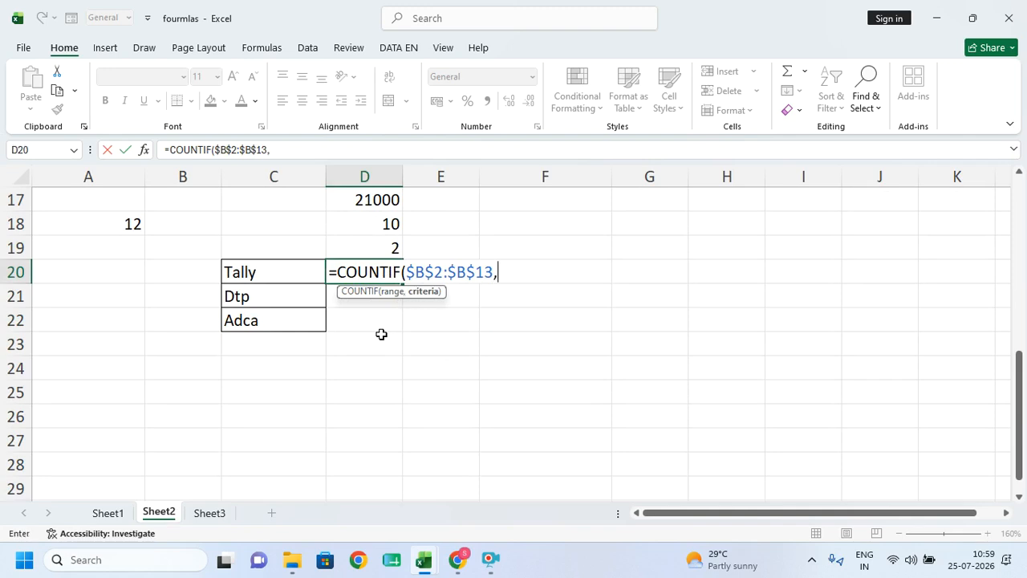
left_click(268, 276)
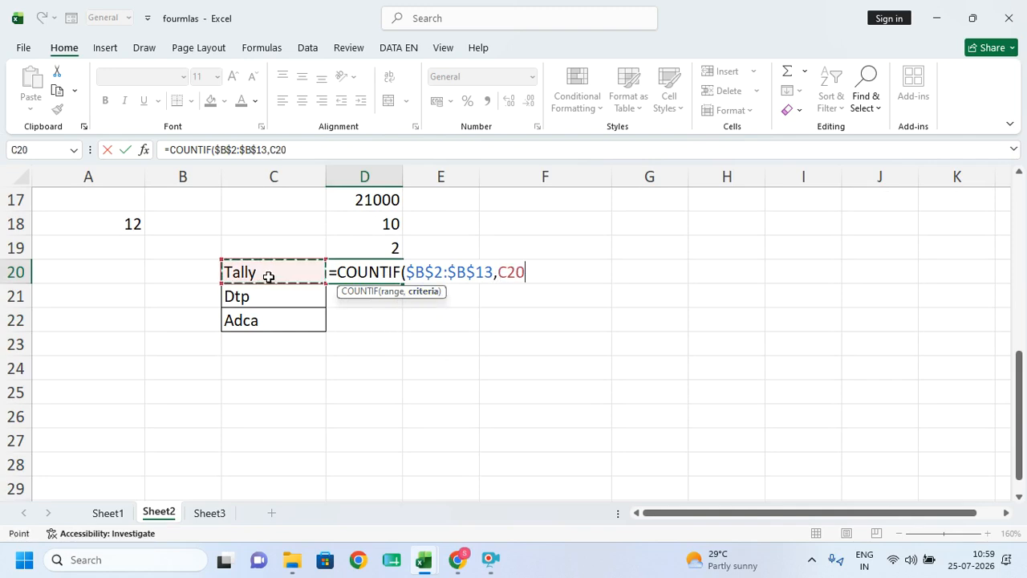
key("Return")
- Fill the COUNTIF down to D22, giving 4 for each of Tally, Dtp and Adca
left_click(373, 282)
left_click_drag(401, 286, 395, 341)
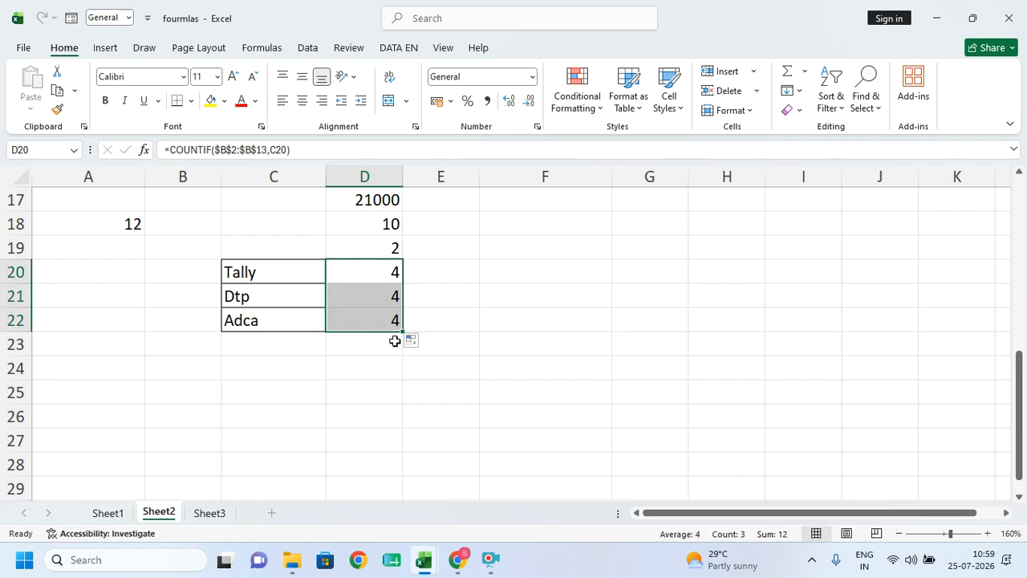
double_click(380, 321)
scroll(187, 374, "up", 5)
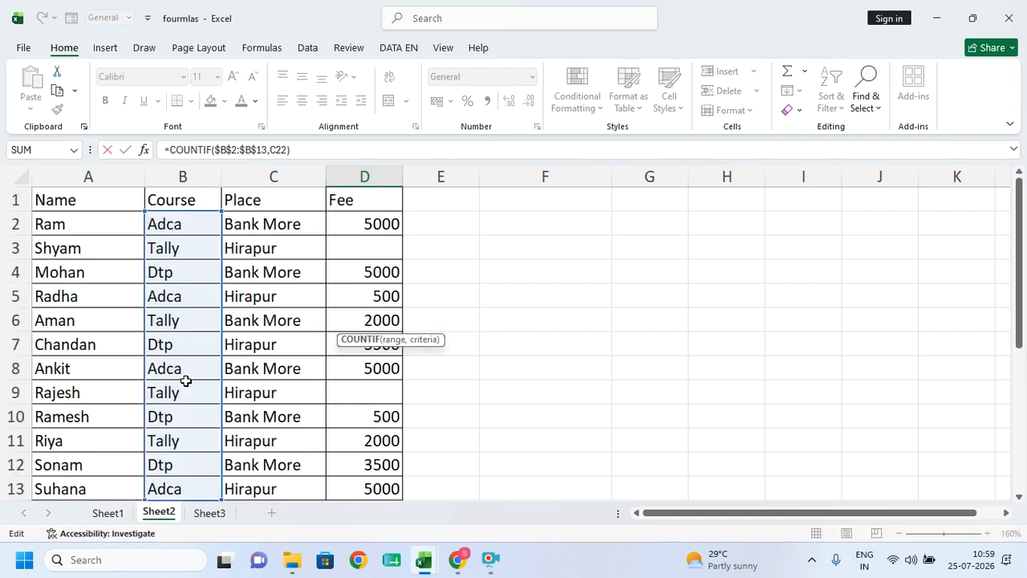
scroll(186, 381, "down", 3)
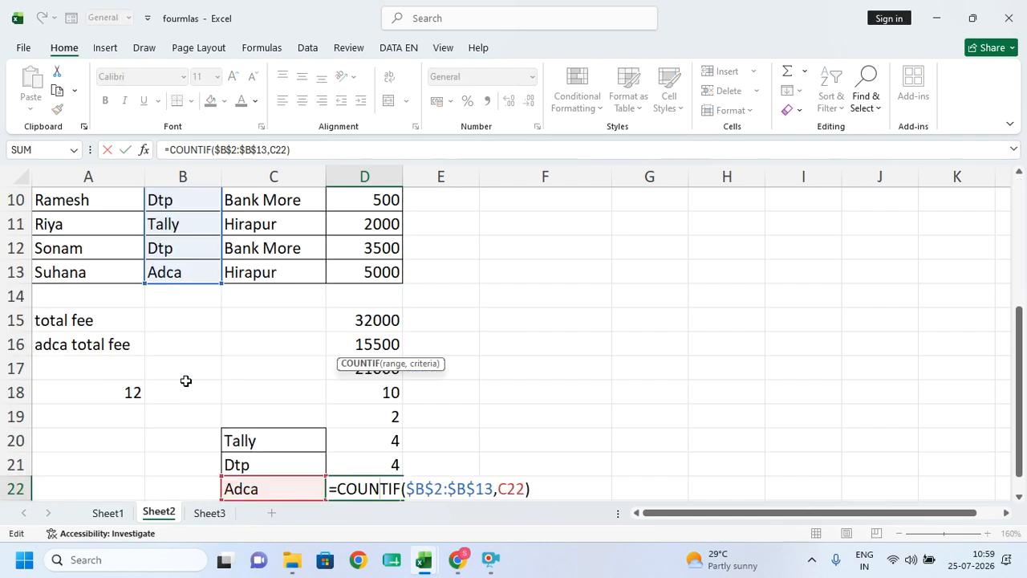
key("Return")
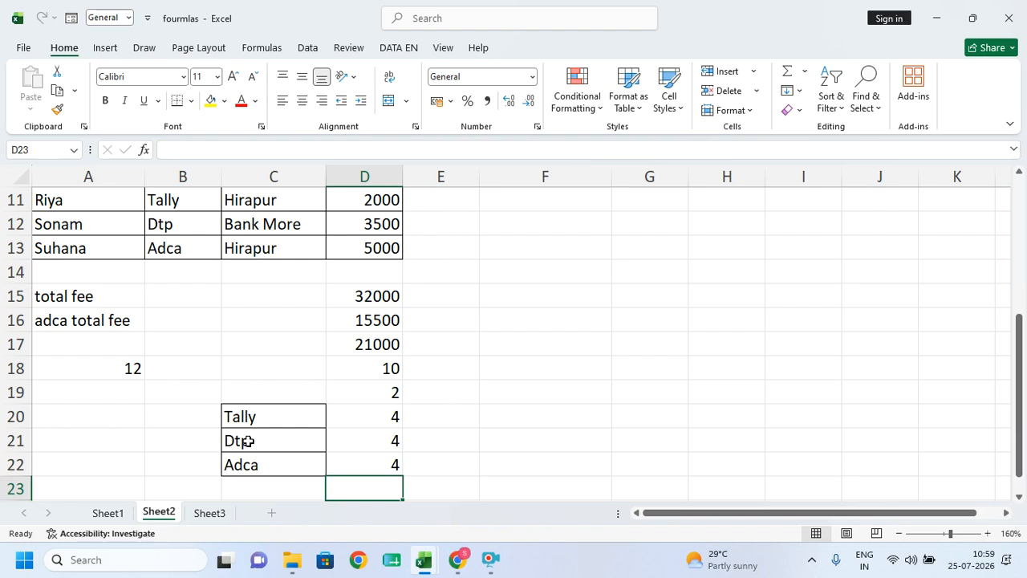
mouse_move(424, 562)
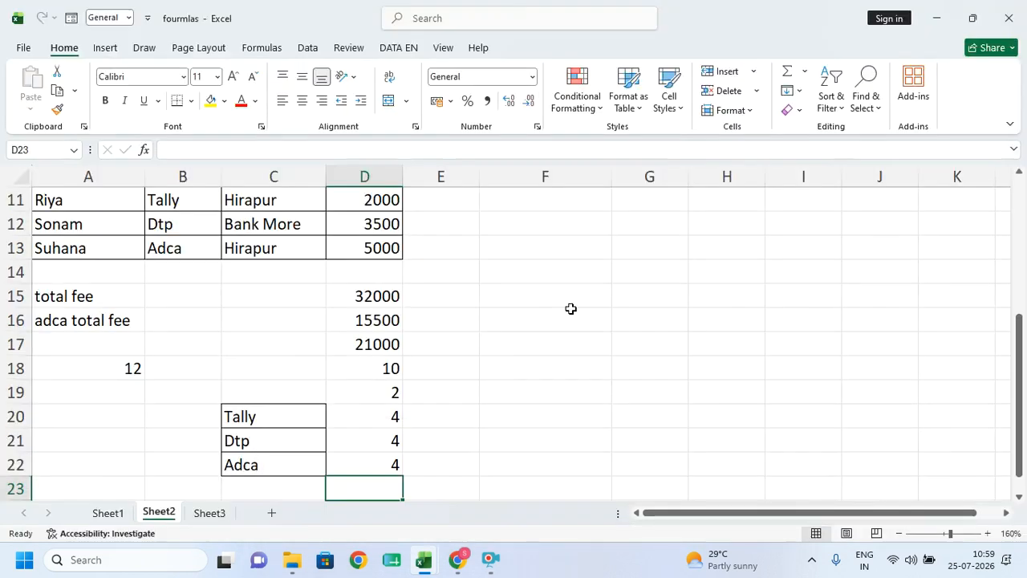
left_click(510, 342)
scroll(318, 402, "down", 1)
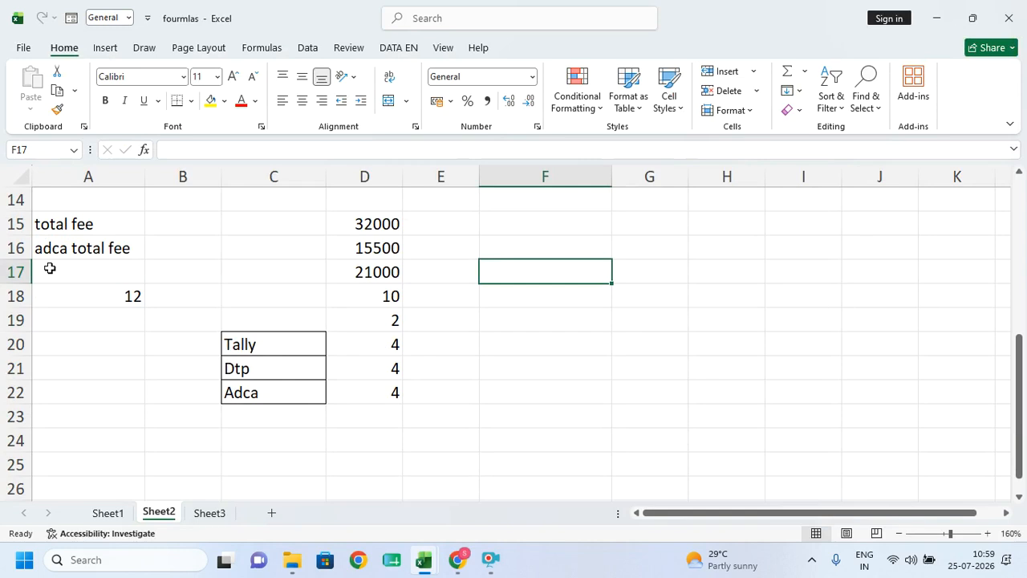
left_click(370, 423)
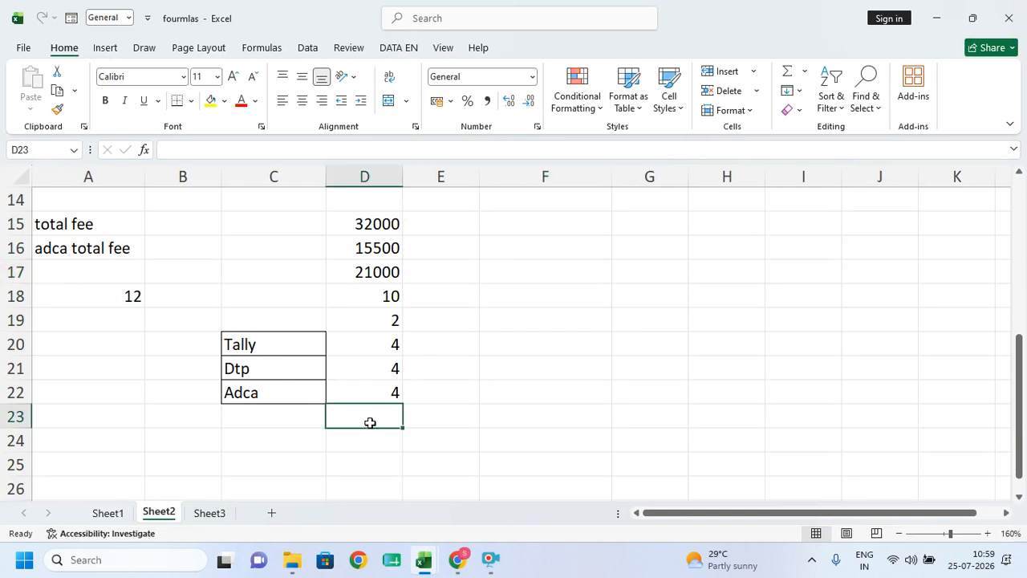
- Enter =MIN(D2:D13) in D23 for the minimum fee
type("=min")
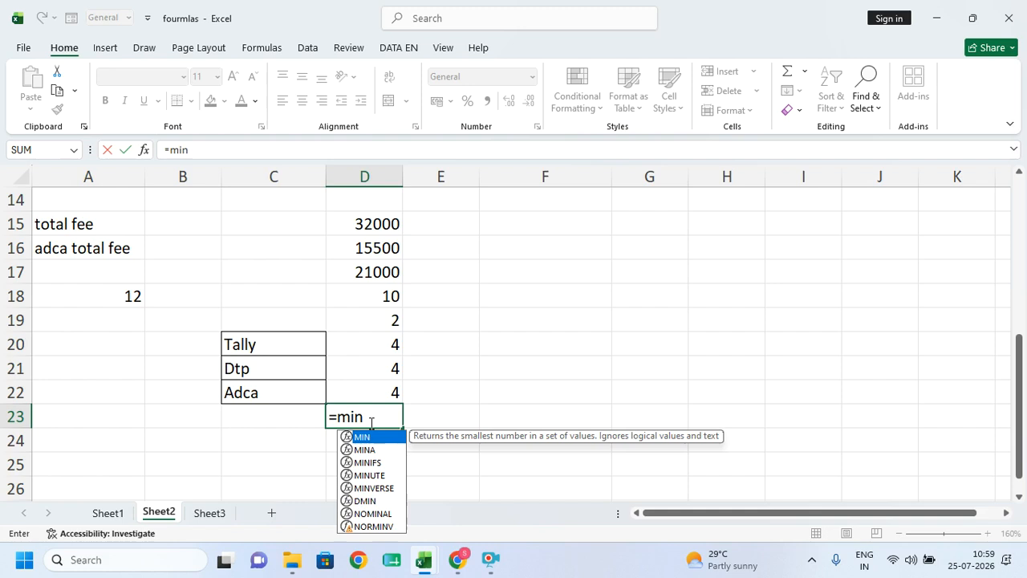
key("Tab")
scroll(365, 321, "up", 5)
left_click_drag(366, 223, 353, 472)
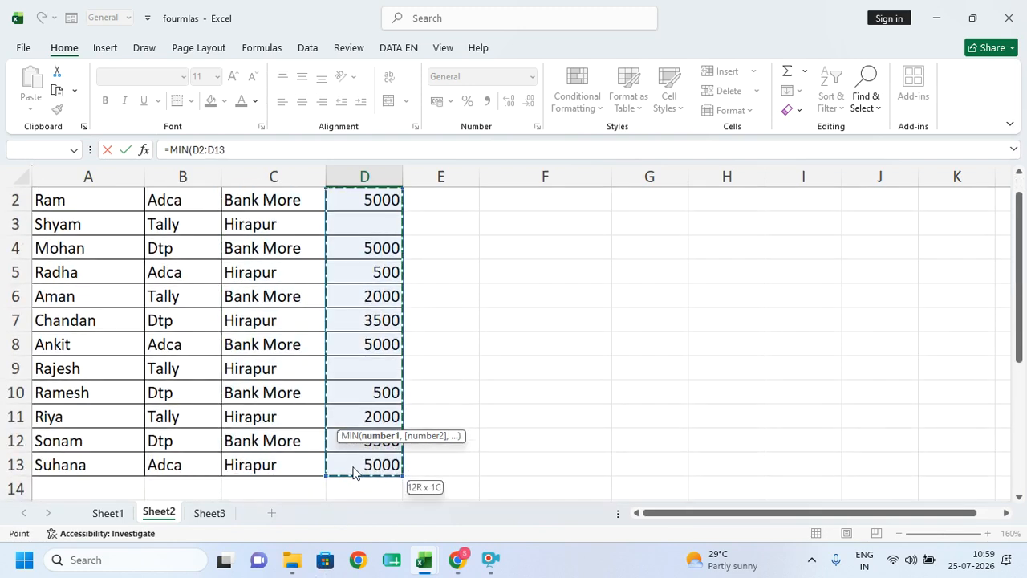
key("Return")
key("Up")
- Enter =MAX(D2:D13) in D24 for the maximum fee
left_click(376, 486)
type("=max")
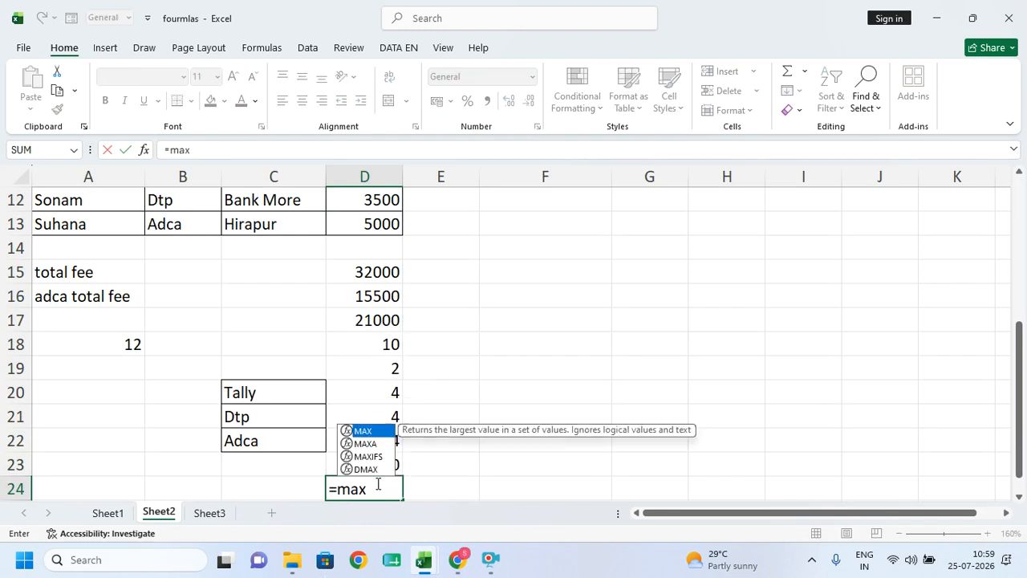
key("Tab")
scroll(324, 367, "up", 4)
left_click_drag(361, 217, 358, 466)
key("Return")
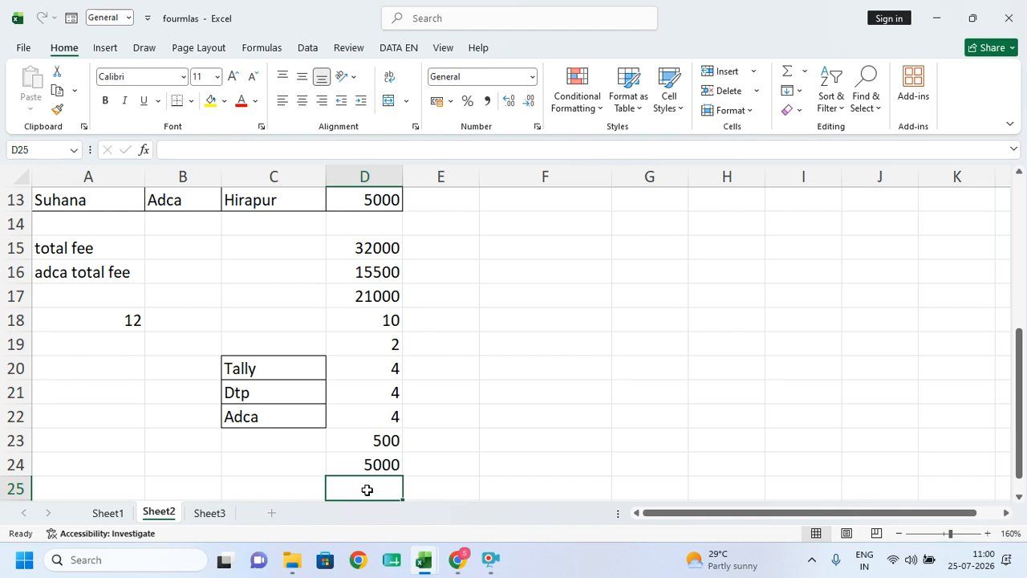
- Enter =AVERAGE(D2:D13) in D25, correcting the mistaken first entry
type("aver")
key("Tab")
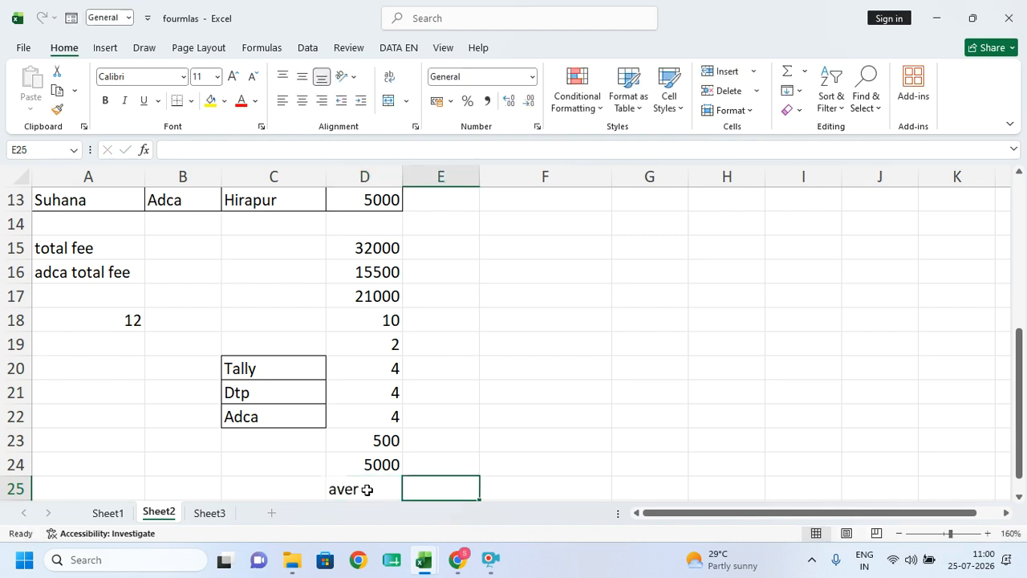
double_click(370, 493)
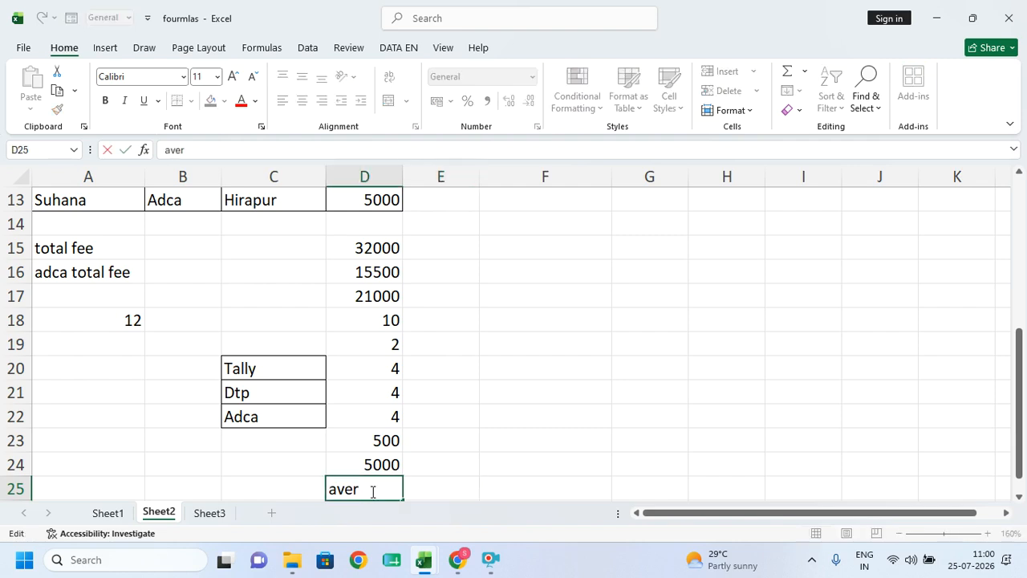
key("BackSpace")
key("BackSpace")
key("BackSpace")
type("=a")
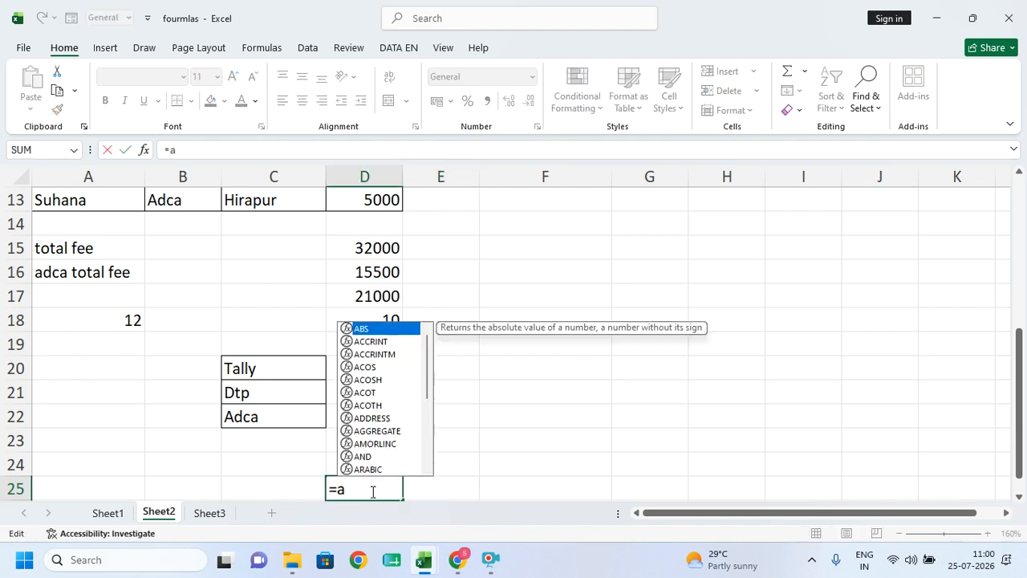
type("ver")
key("Tab")
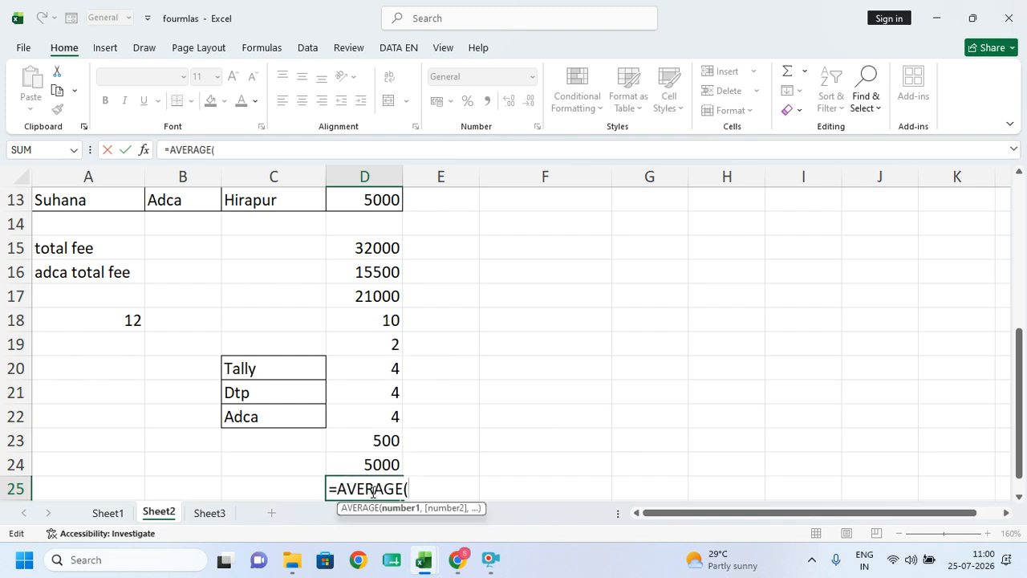
scroll(373, 490, "up", 4)
left_click_drag(367, 228, 379, 415)
key("Return")
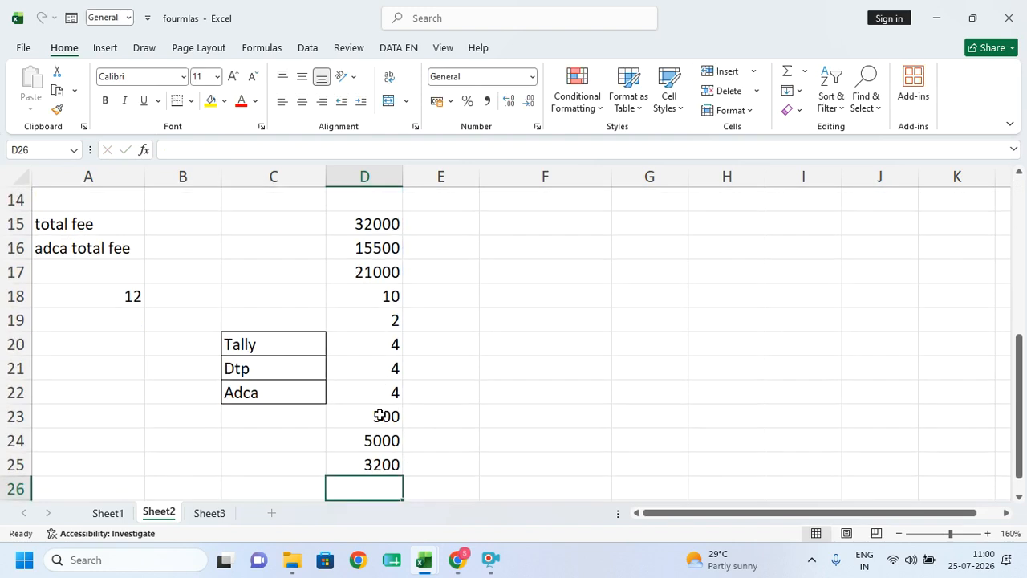
left_click(378, 459)
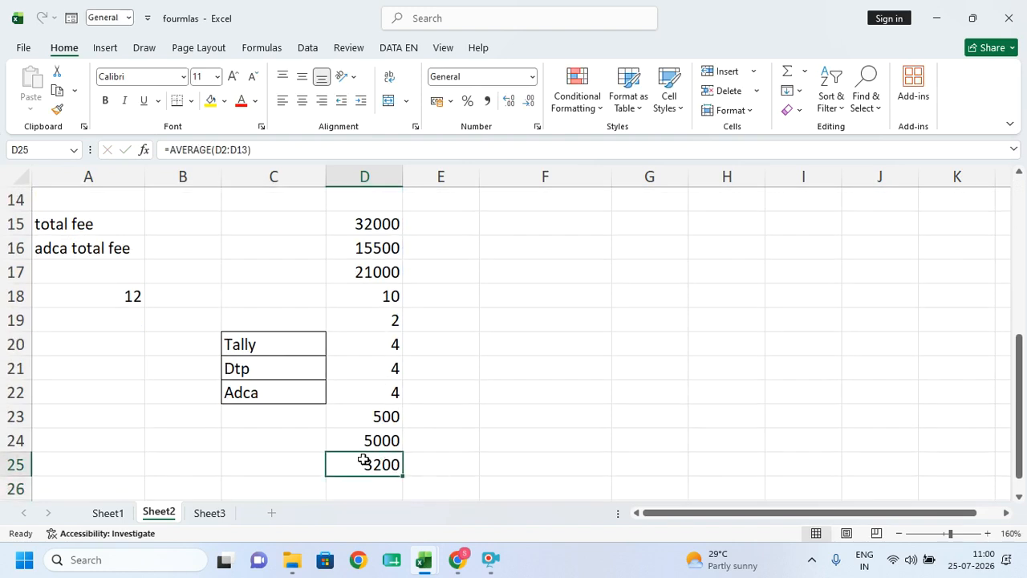
- Review the SUM in D15 and COUNT in D18, then select the summary block A14:E25
left_click(374, 227)
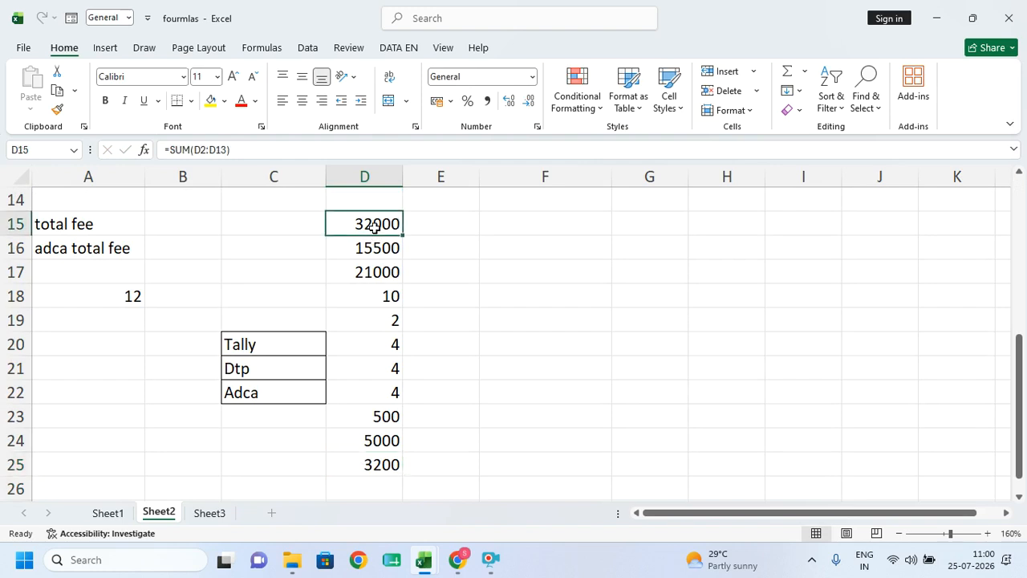
left_click(376, 295)
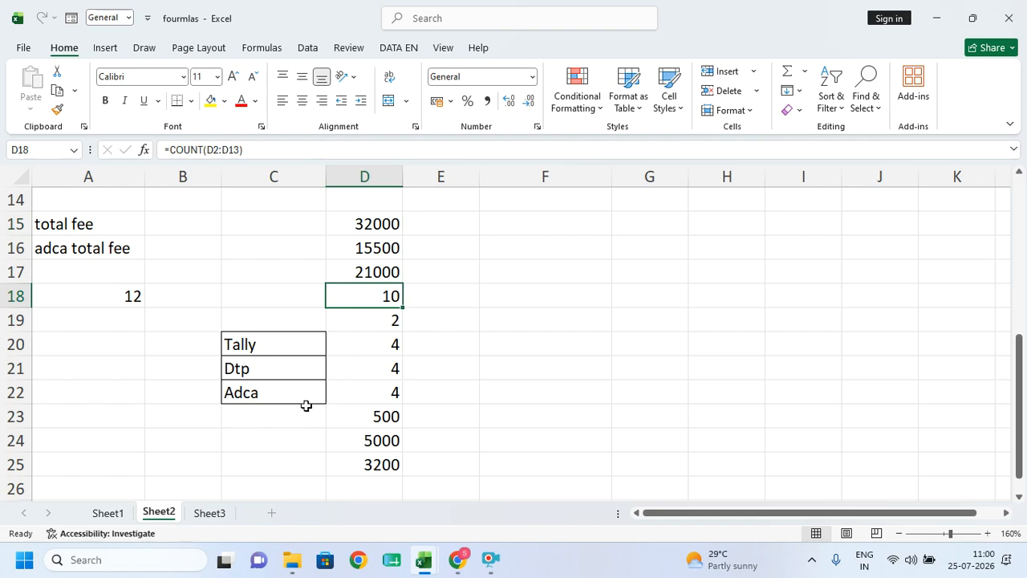
scroll(296, 374, "down", 1)
left_click(366, 418)
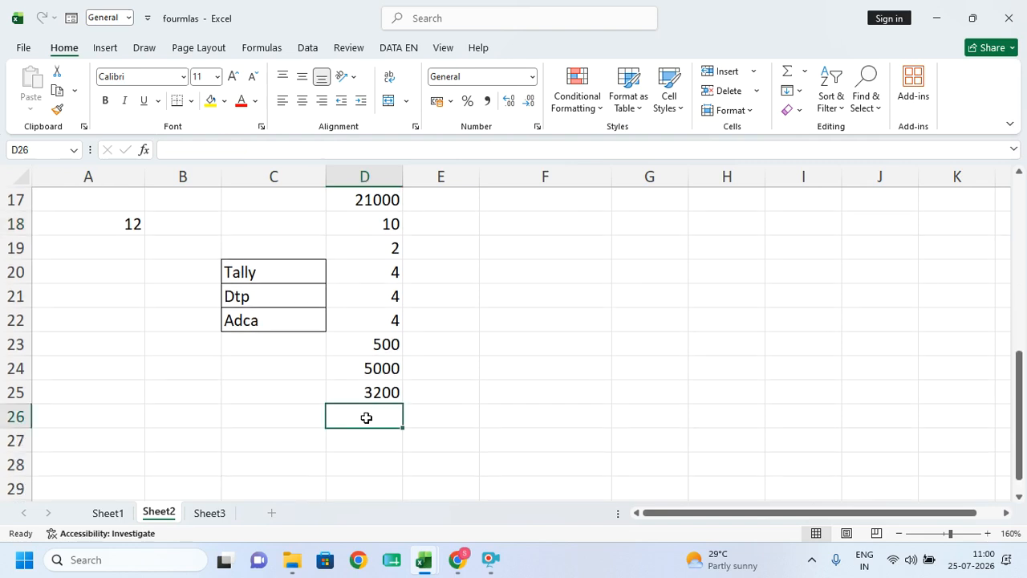
scroll(241, 292, "up", 3)
left_click_drag(62, 337, 468, 456)
- Clear A14:E25 and enter =SUM(D2:D13) in D15 for the 32000 fee total
key("Delete")
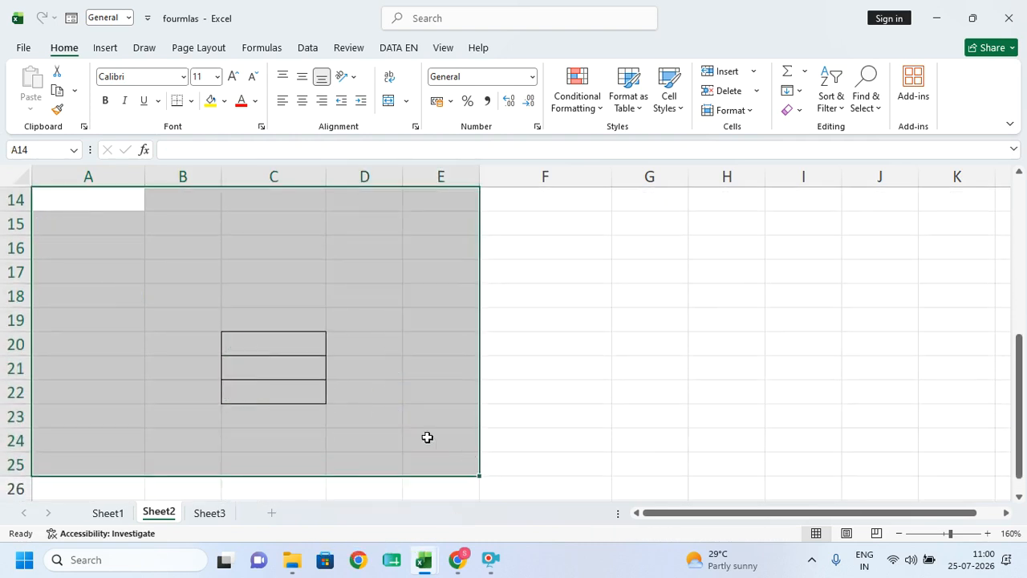
scroll(324, 362, "up", 5)
scroll(330, 397, "down", 1)
left_click(351, 463)
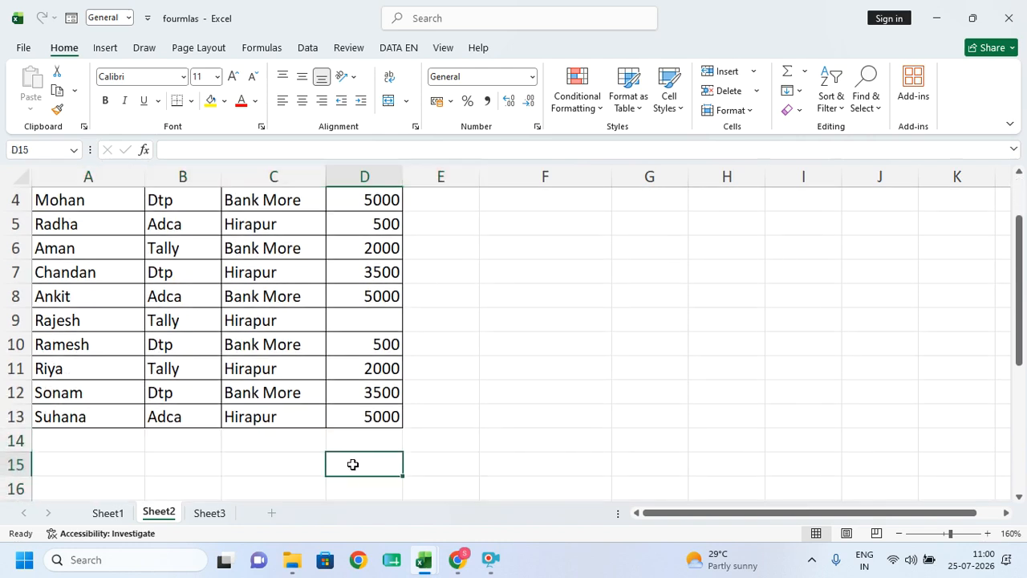
type("=")
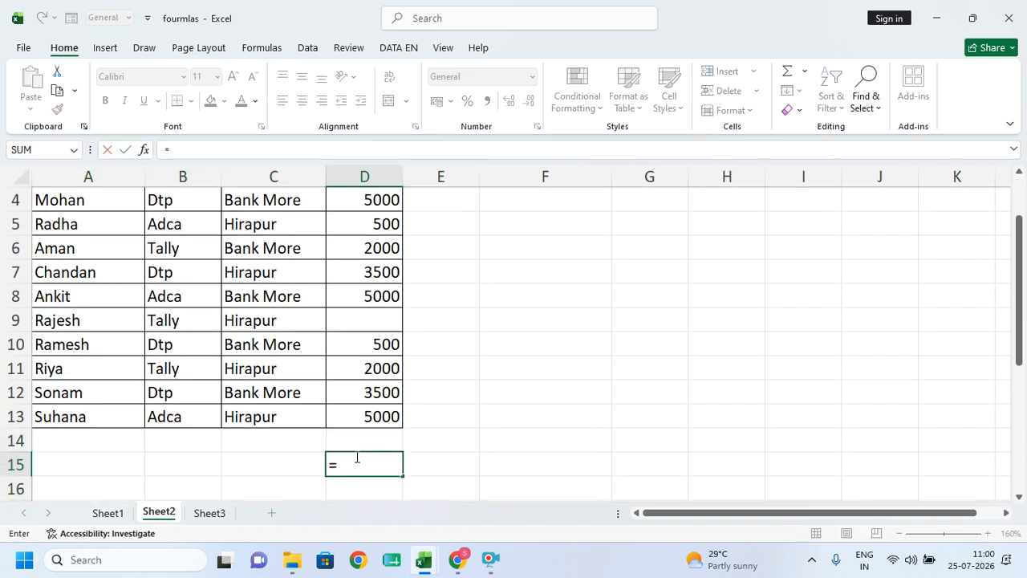
type("sum")
key("Tab")
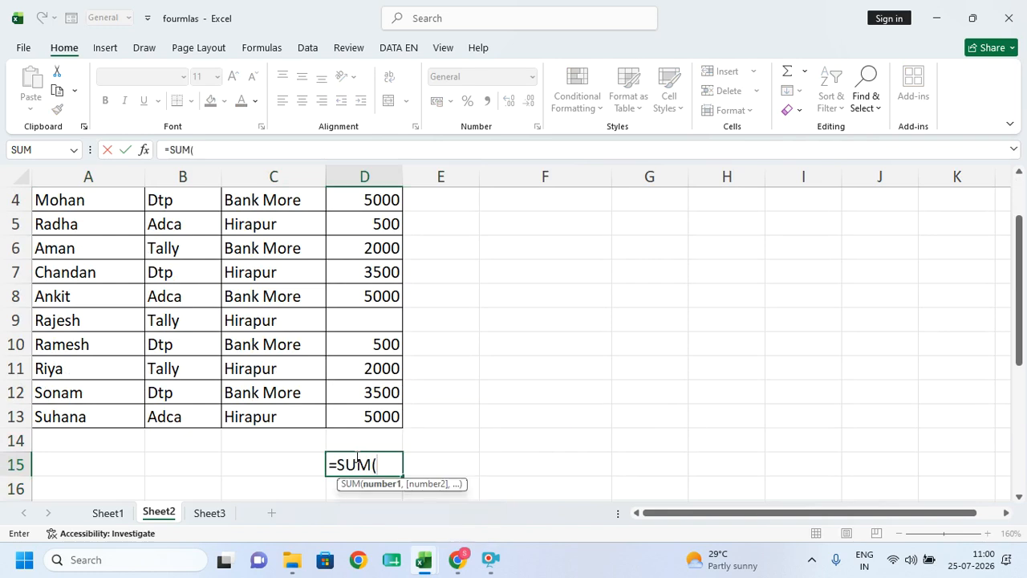
scroll(367, 233, "up", 1)
left_click_drag(368, 233, 363, 408)
key("Return")
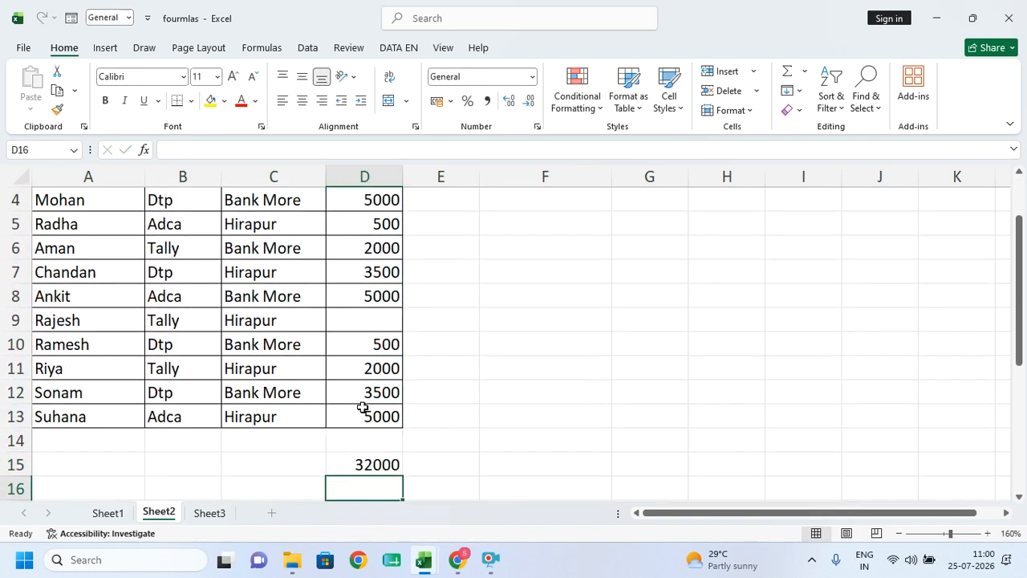
- Enter =SUBTOTAL(9,D2:D13) in D17, also returning 32000
scroll(362, 407, "down", 1)
left_click(357, 443)
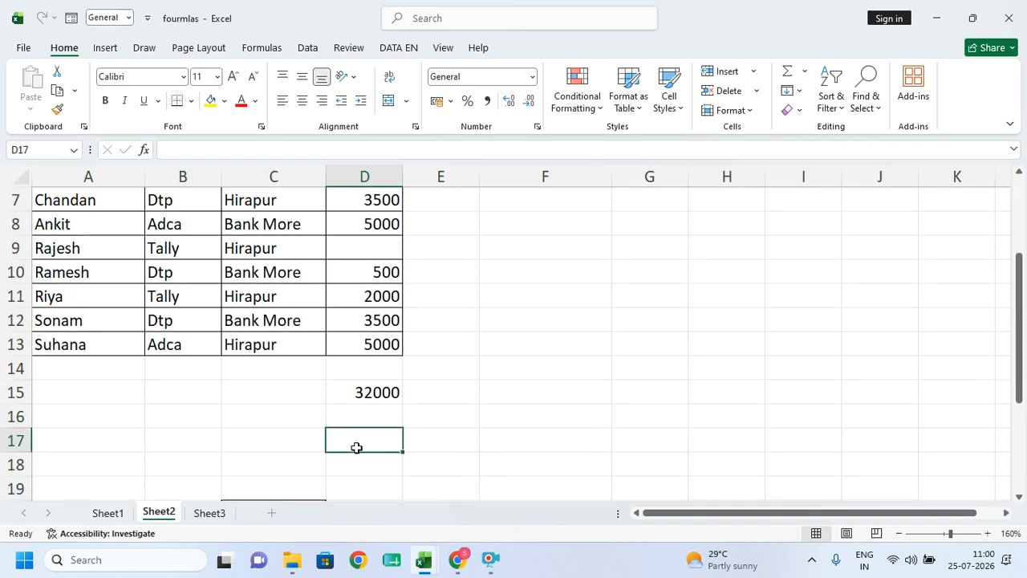
type("=su")
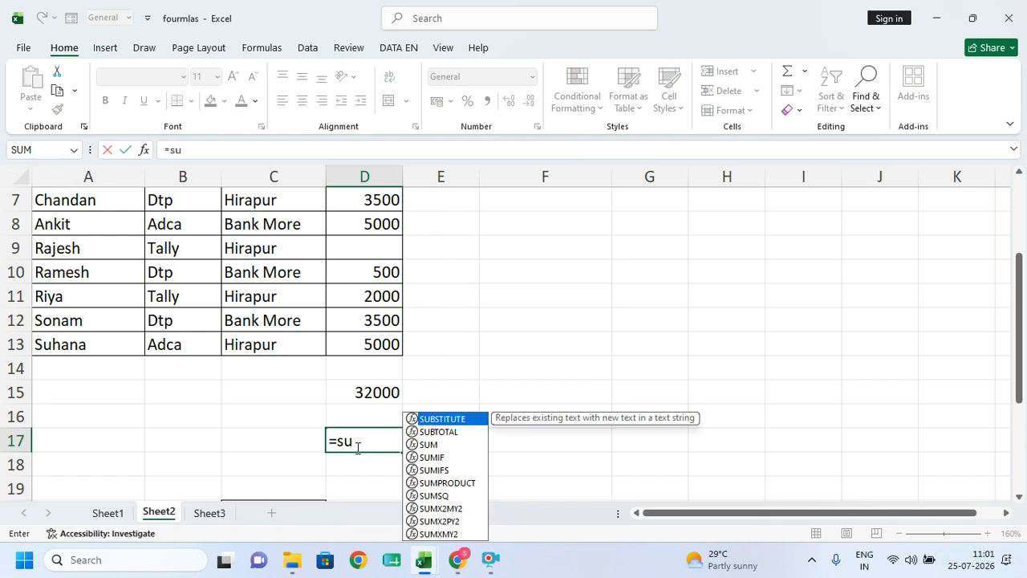
key("Down")
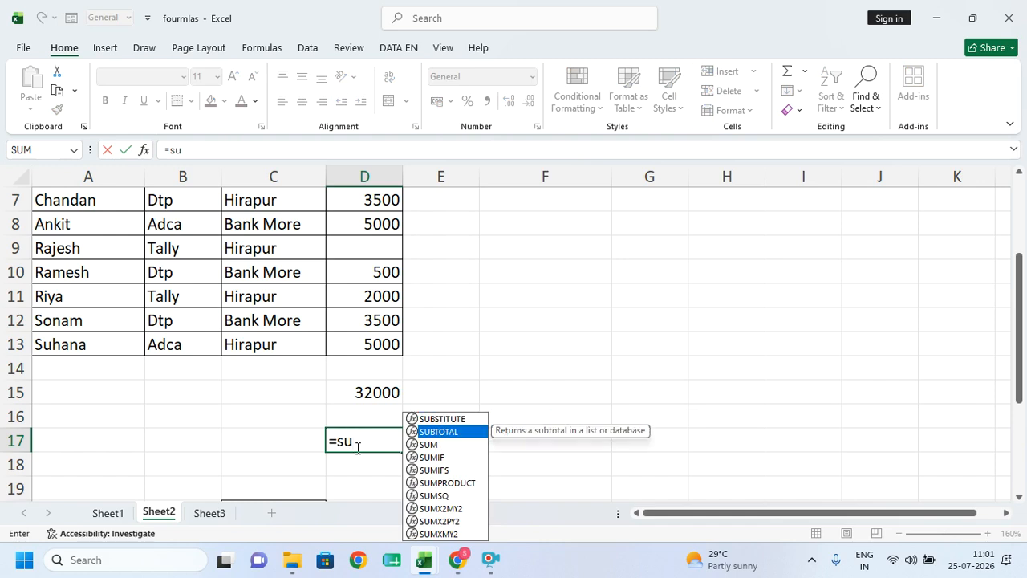
key("Tab")
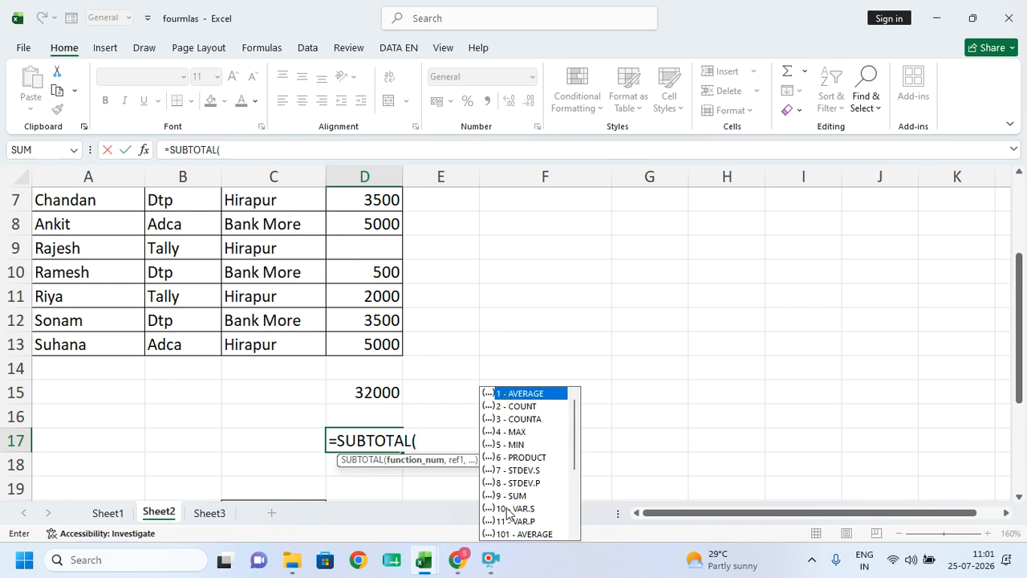
type("9,")
scroll(501, 494, "up", 2)
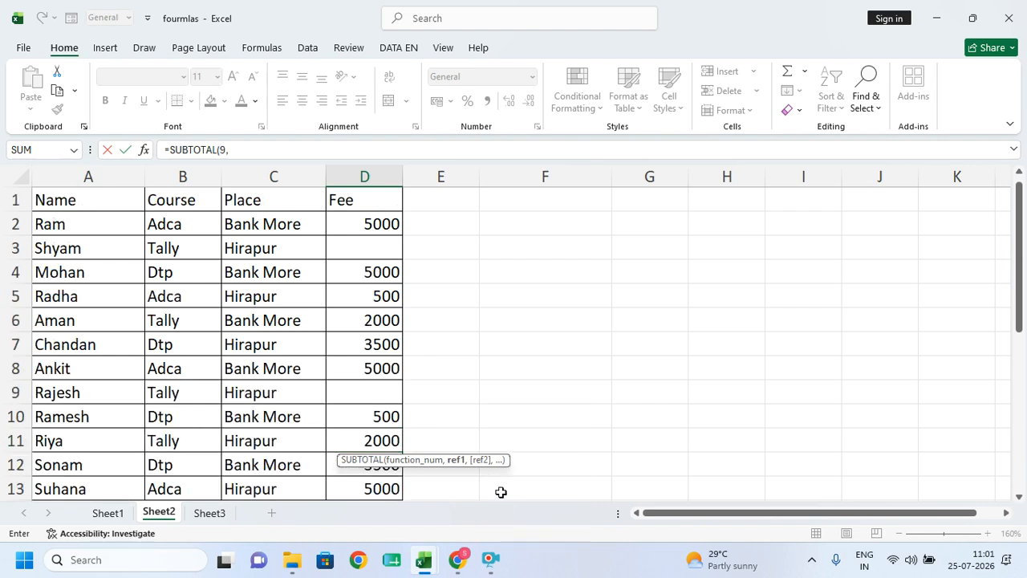
left_click_drag(371, 228, 370, 446)
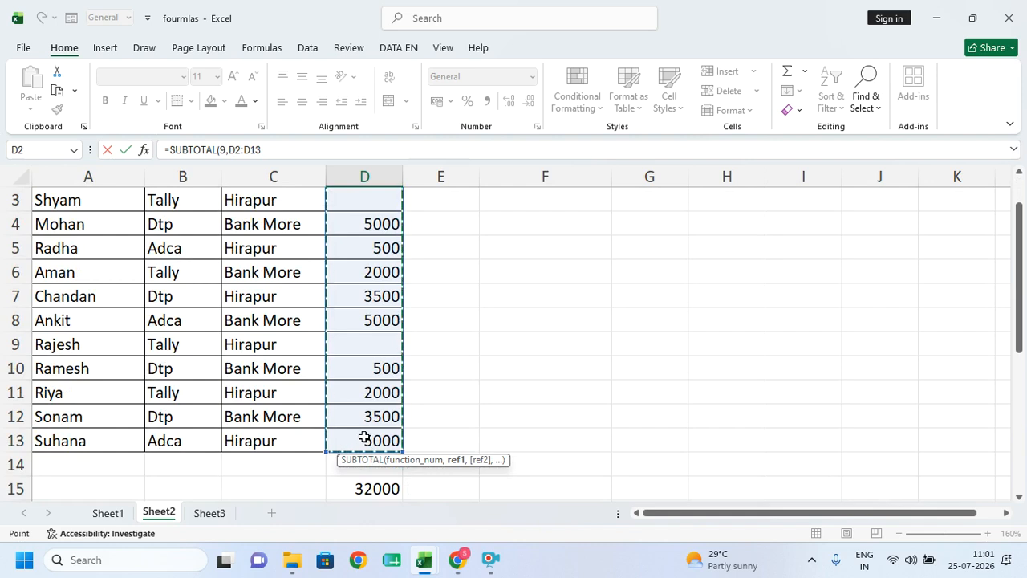
key("Return")
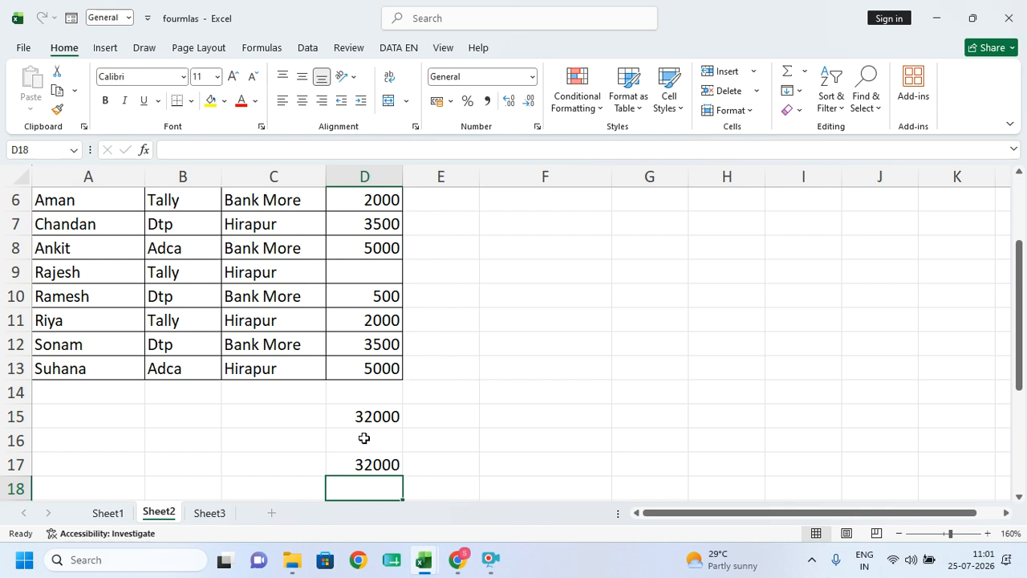
scroll(360, 438, "up", 2)
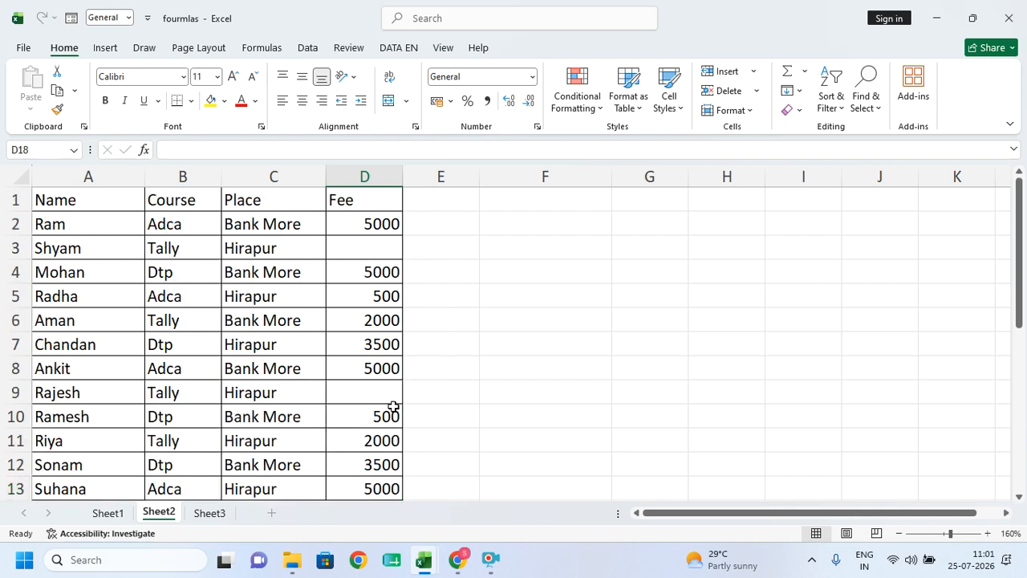
left_click_drag(45, 197, 364, 199)
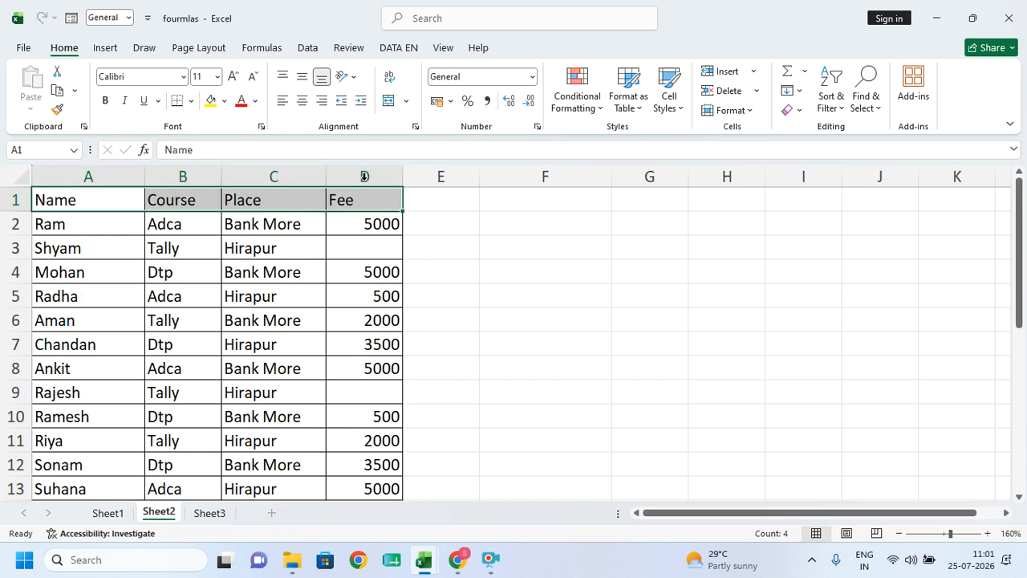
left_click(309, 49)
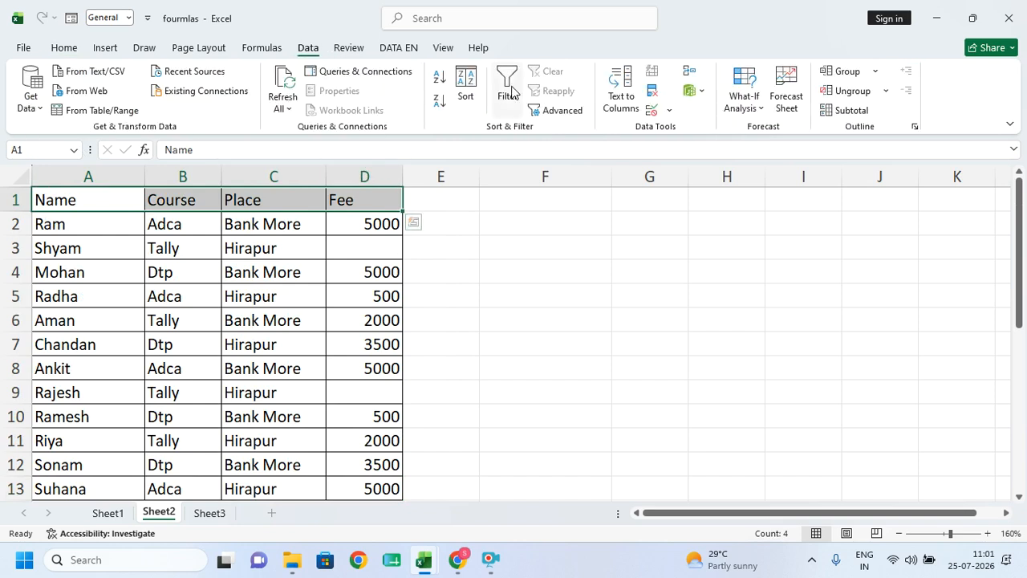
left_click(510, 89)
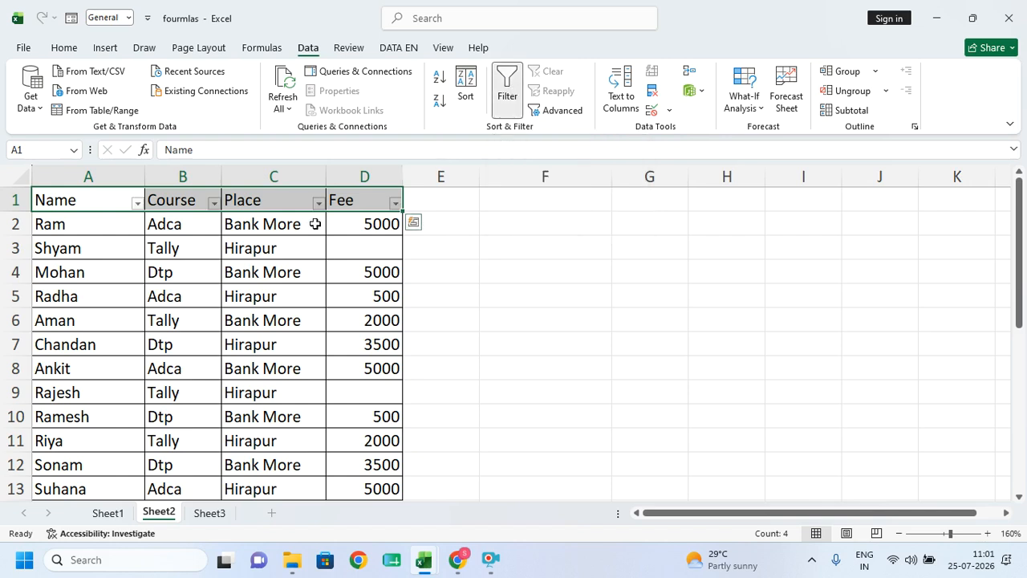
left_click(214, 203)
left_click(266, 381)
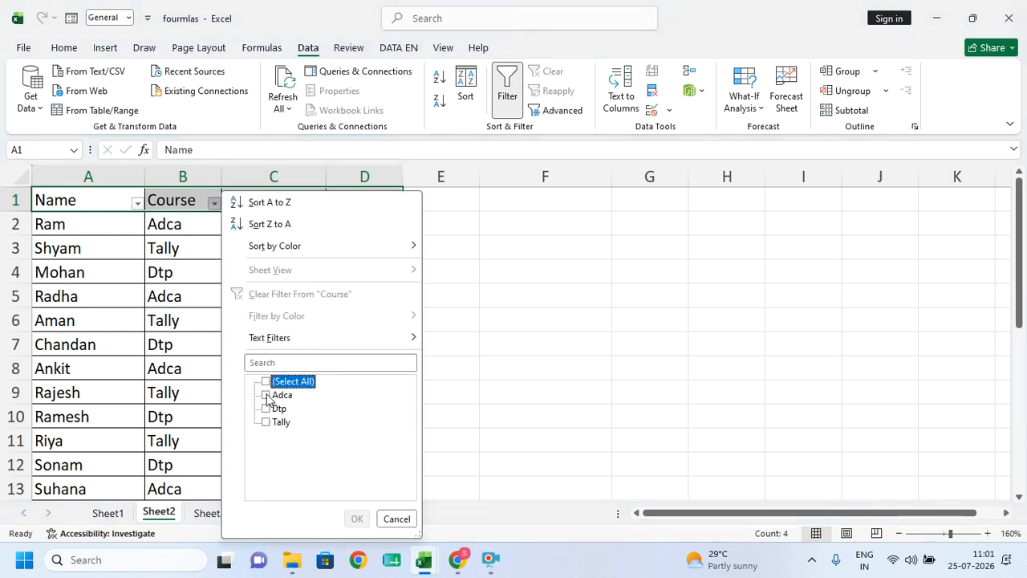
left_click(266, 395)
left_click(354, 518)
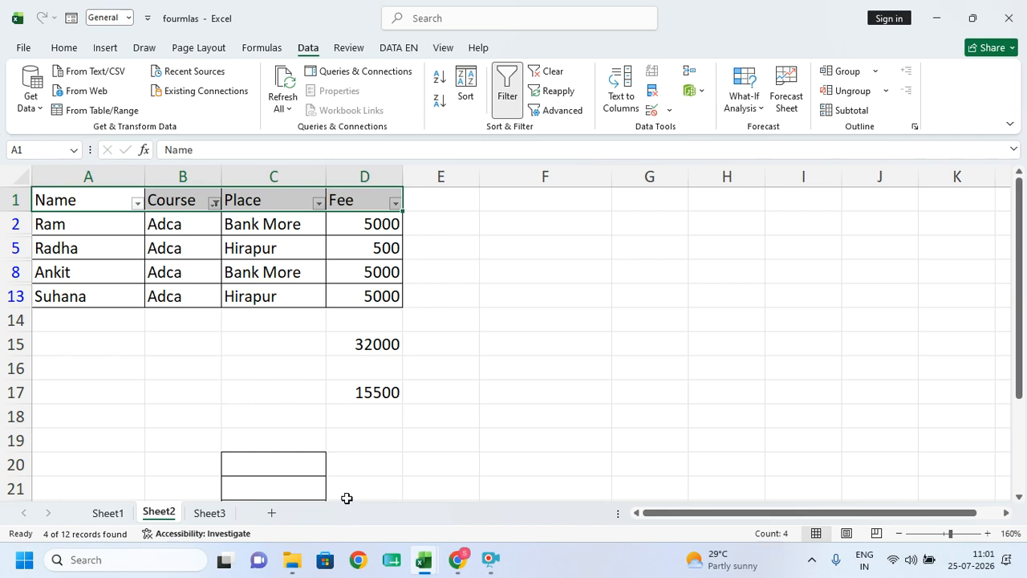
left_click(364, 345)
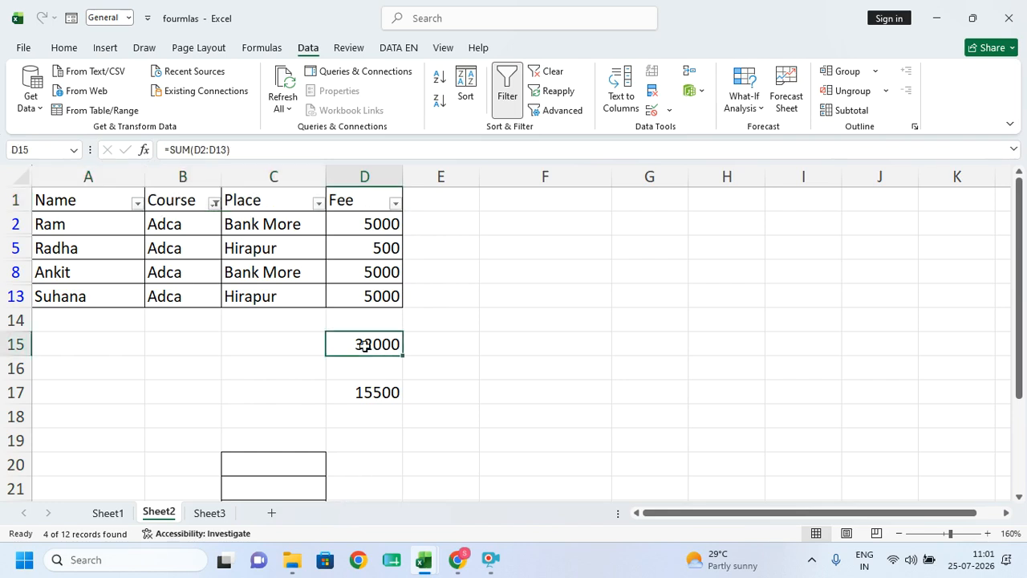
left_click(379, 394)
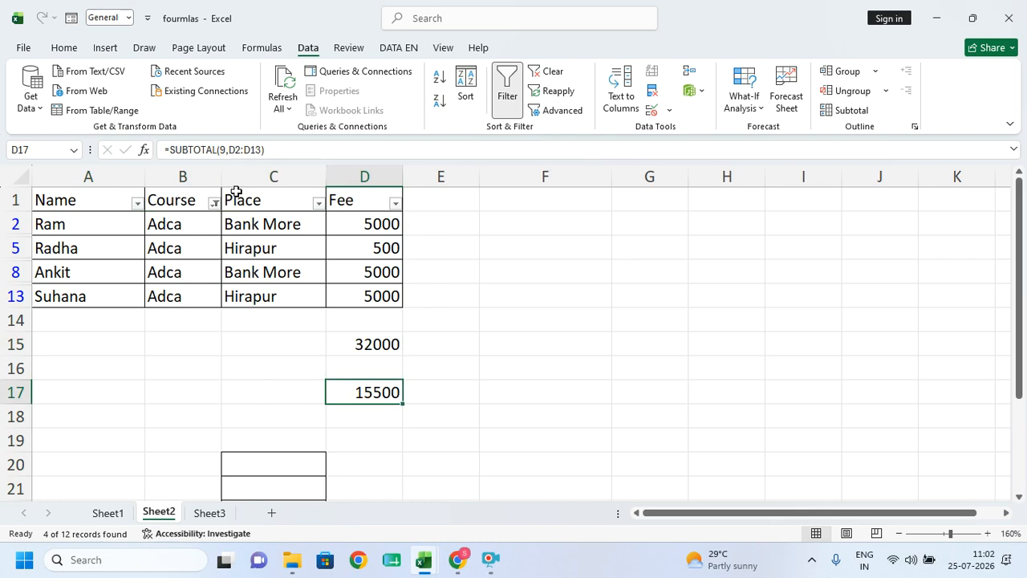
left_click(214, 204)
left_click(271, 382)
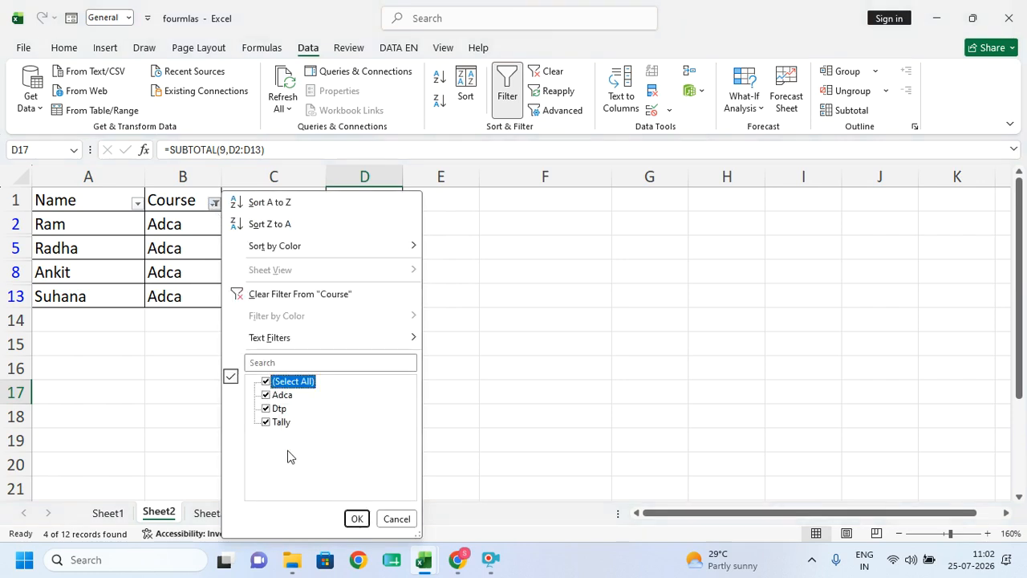
left_click(356, 519)
scroll(339, 419, "down", 2)
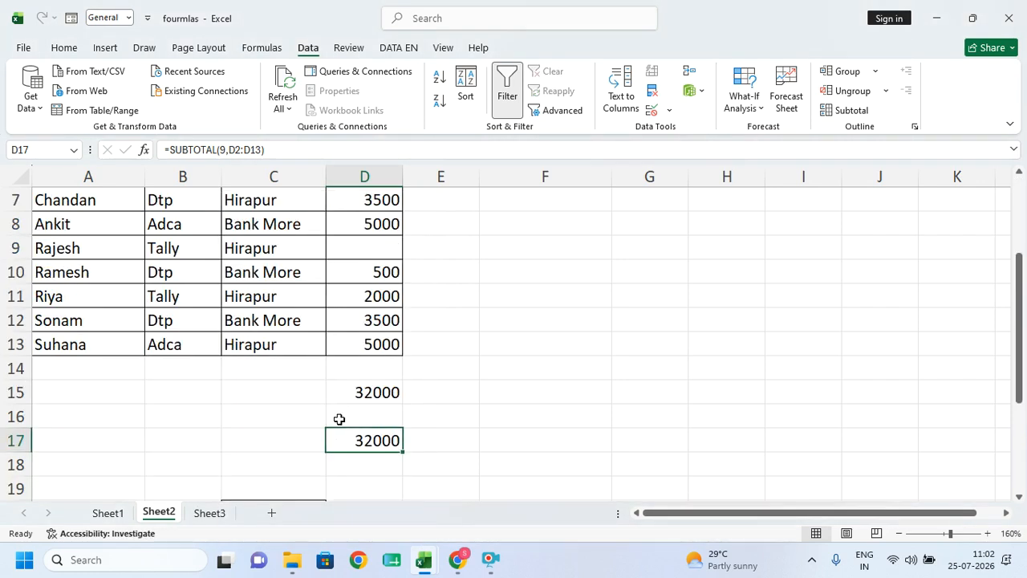
scroll(340, 419, "up", 2)
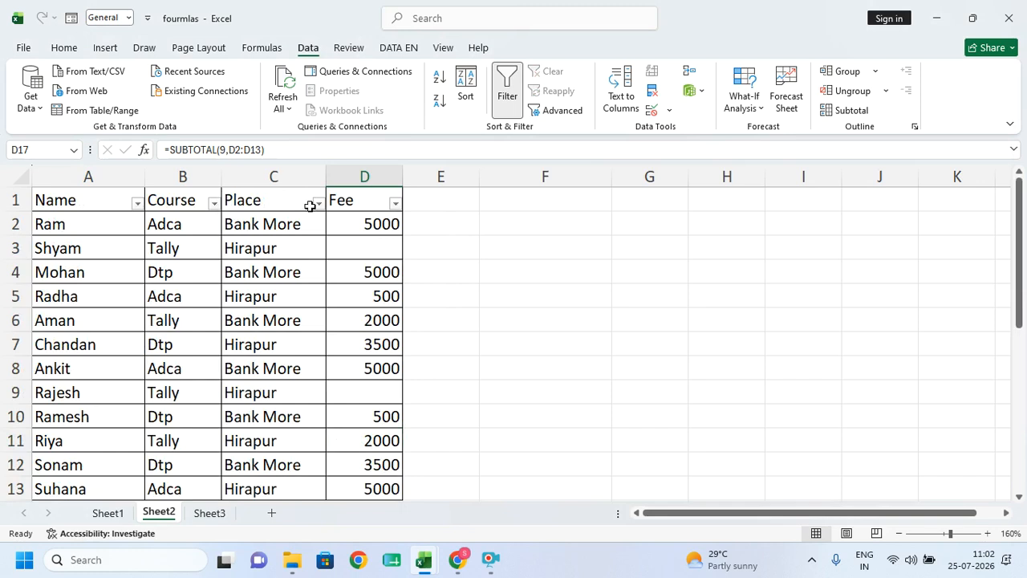
left_click(319, 204)
left_click(379, 383)
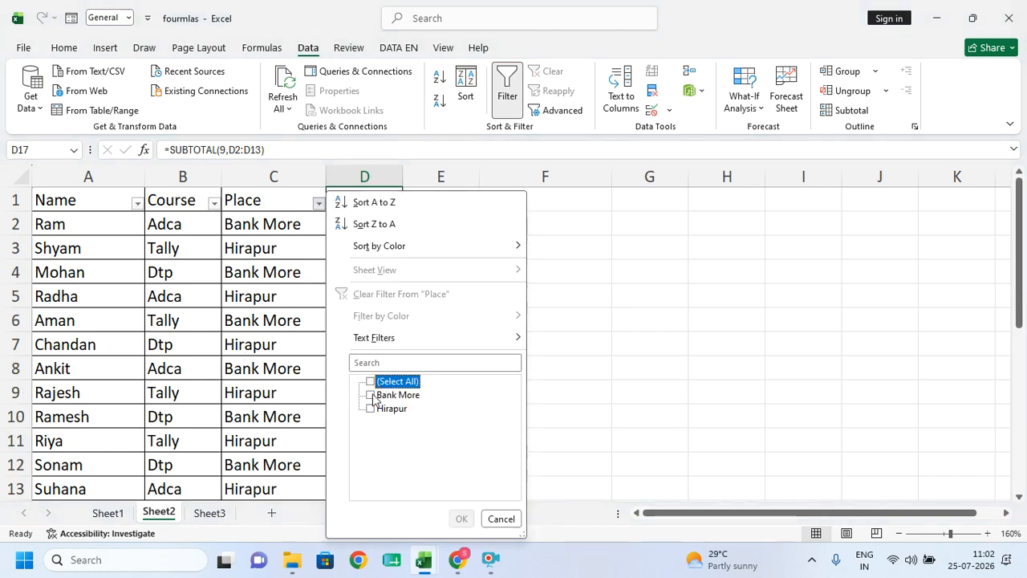
left_click(372, 396)
left_click(460, 518)
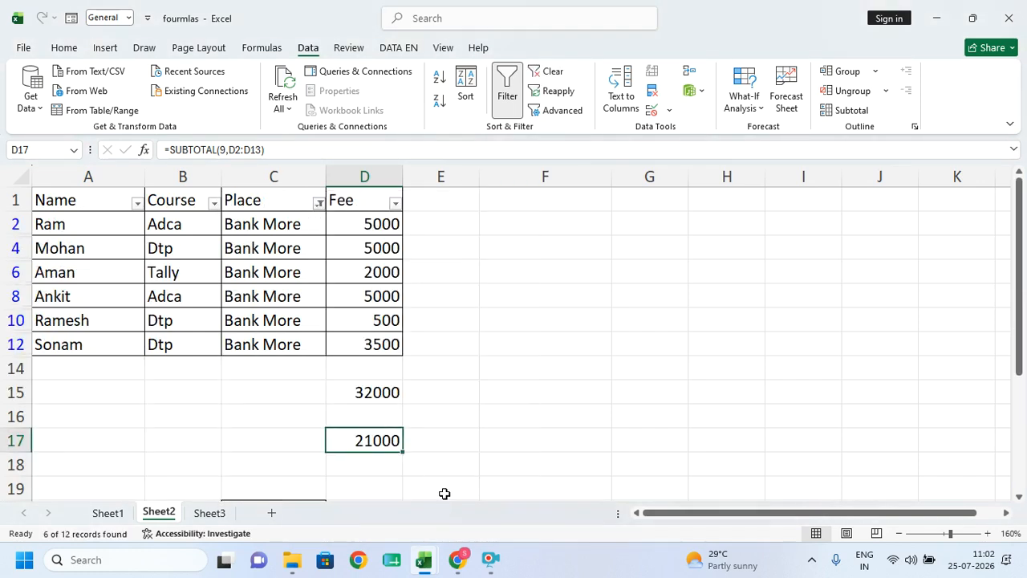
left_click(506, 80)
scroll(310, 302, "down", 4)
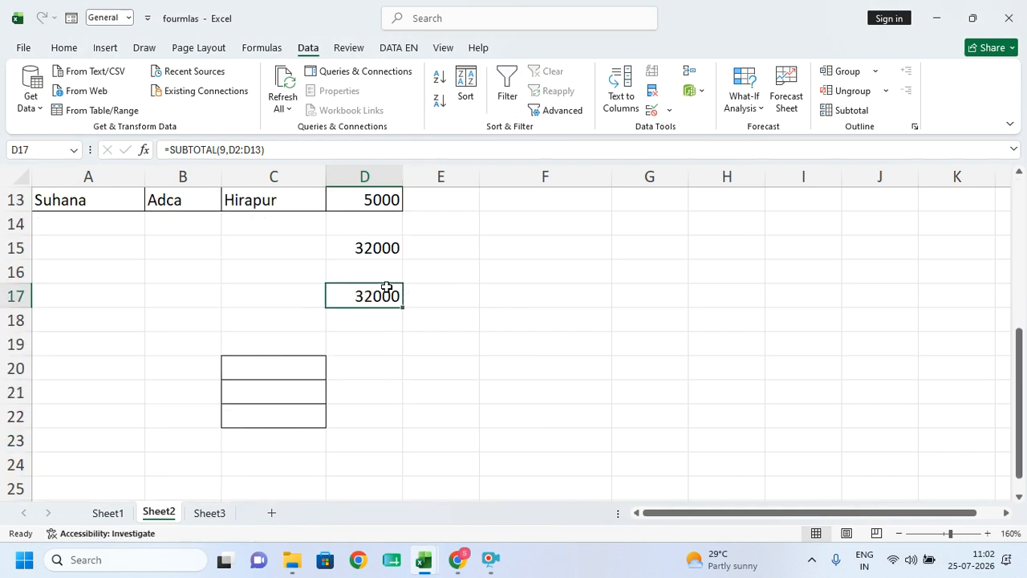
- Remove the SUBTOTAL formula from D17, then select column A and cells A4:A5
key("Delete")
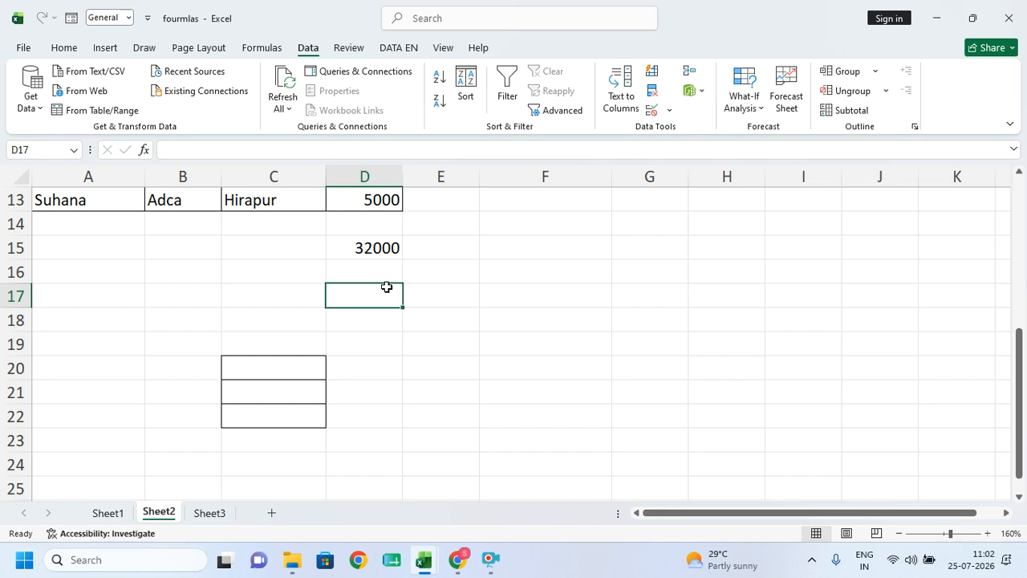
scroll(386, 286, "up", 4)
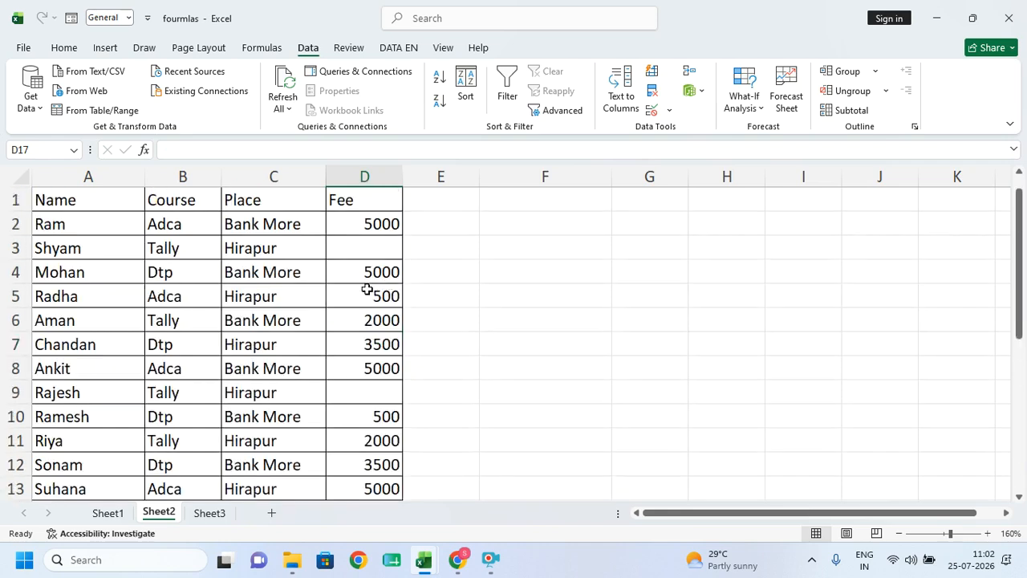
left_click(92, 171)
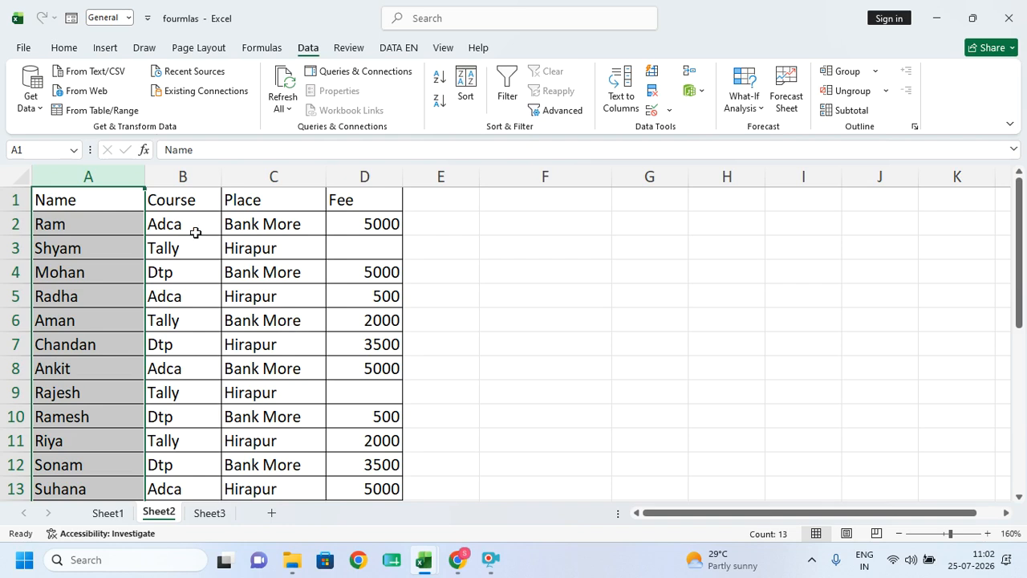
scroll(99, 201, "down", 1)
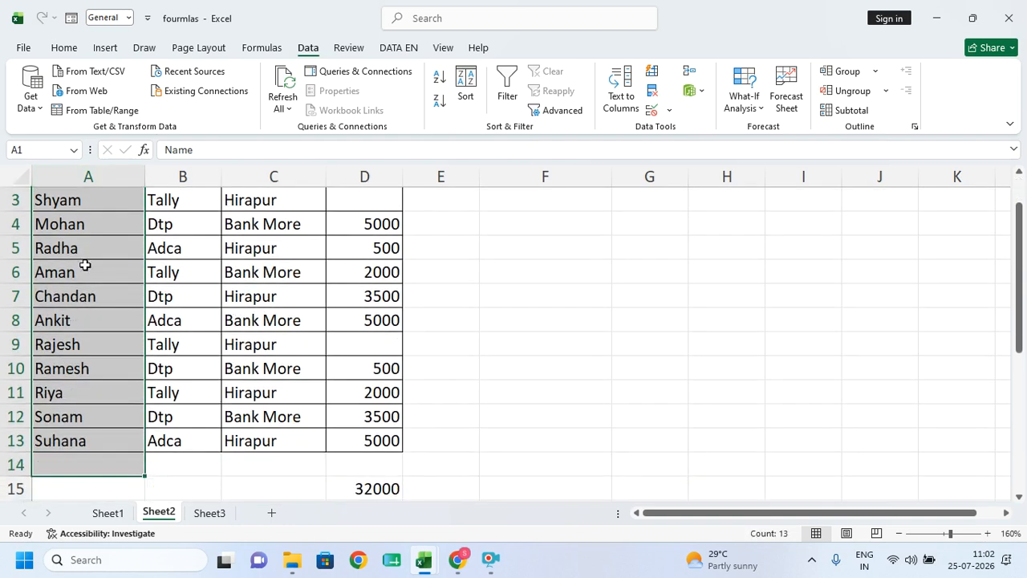
left_click_drag(82, 220, 81, 244)
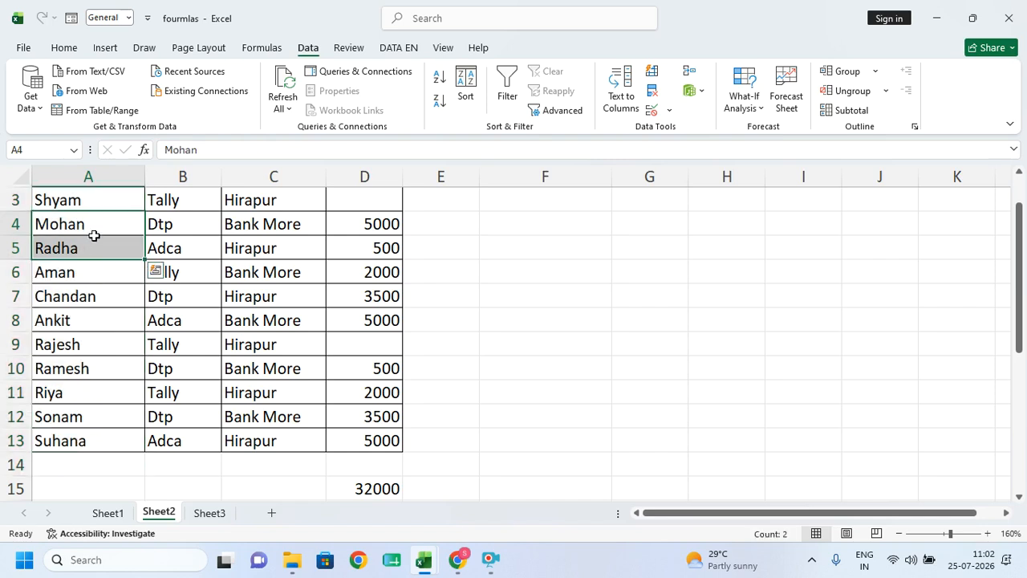
scroll(127, 366, "up", 1)
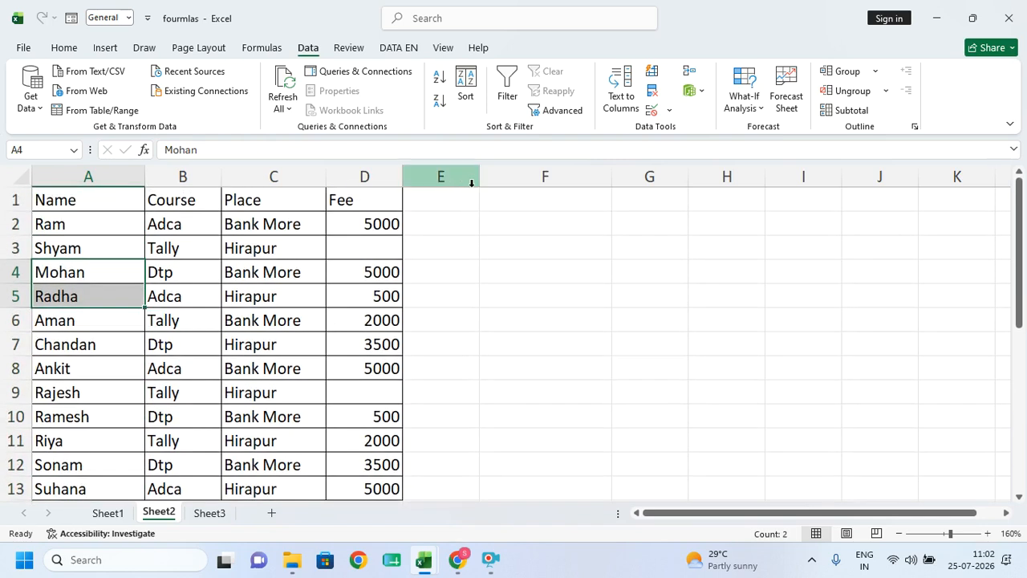
left_click(446, 192)
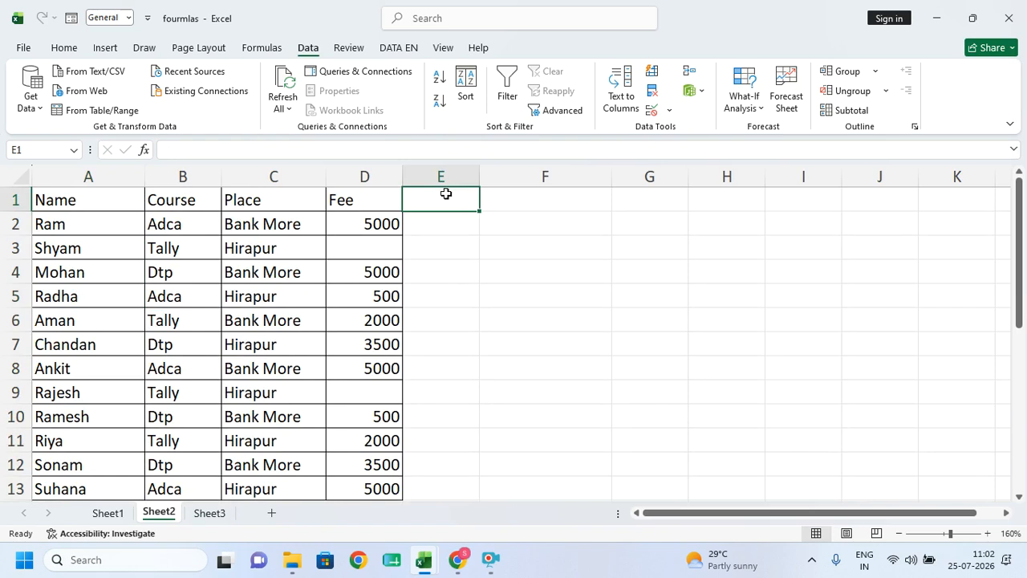
- Enter =UPPER(A1) in E1, fill it down to E13, and widen column E
type("=")
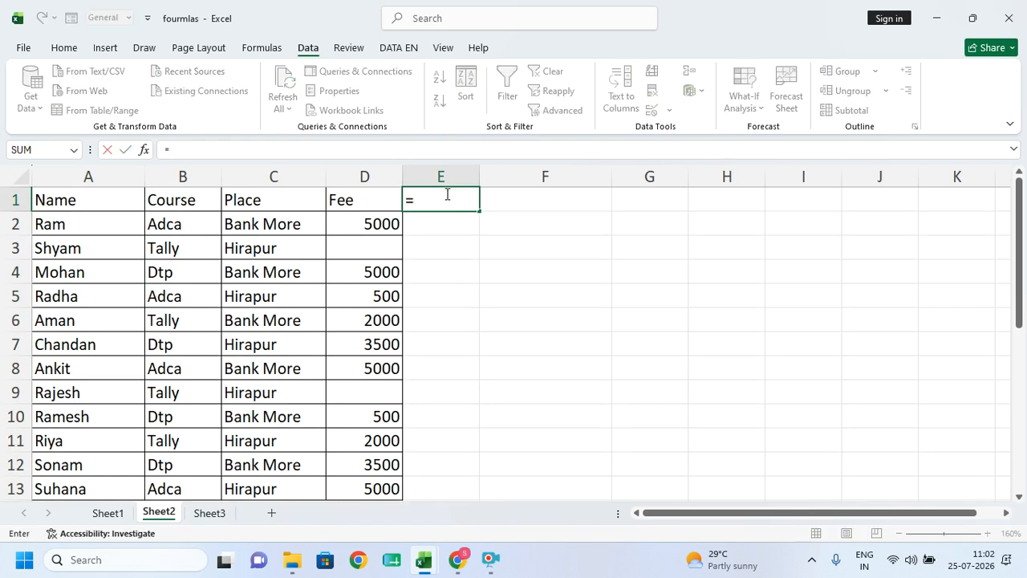
type("upper")
key("Tab")
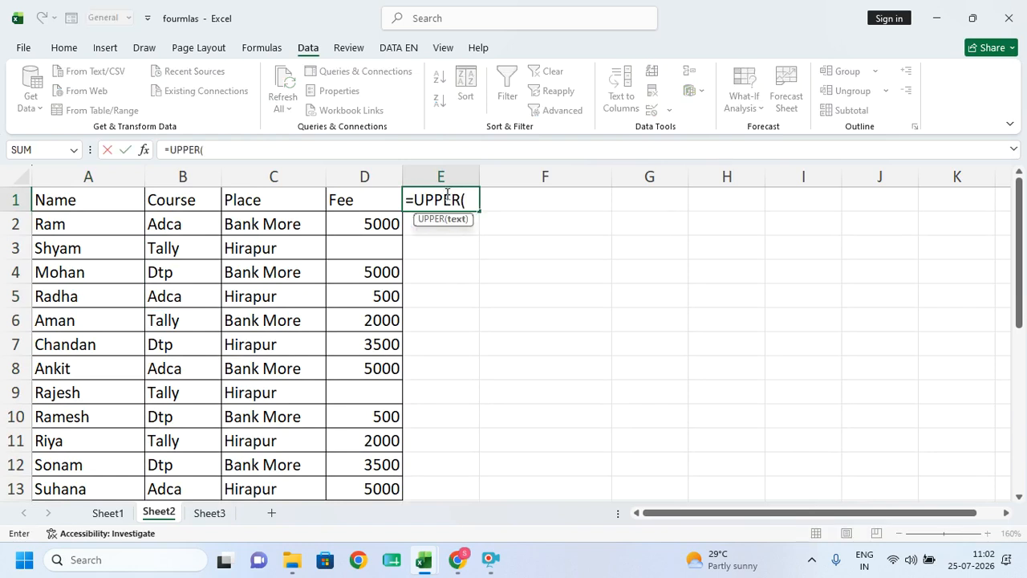
left_click(71, 203)
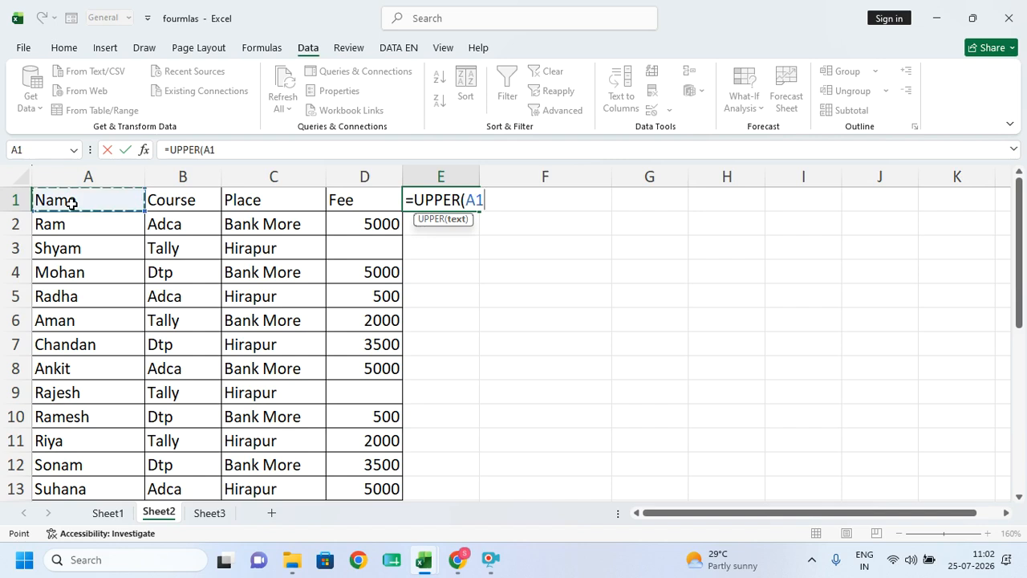
type(")")
key("Return")
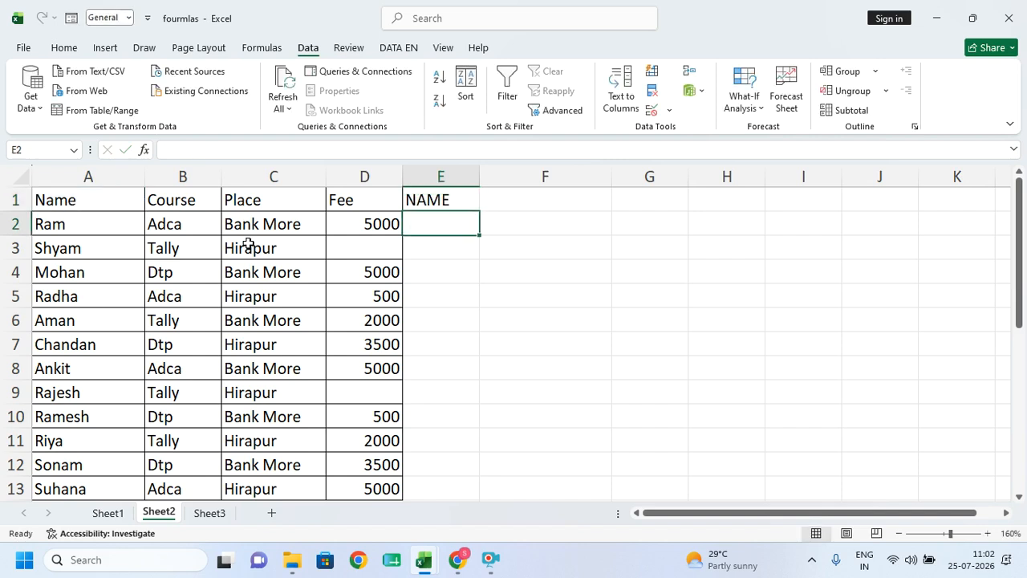
left_click(411, 203)
double_click(479, 211)
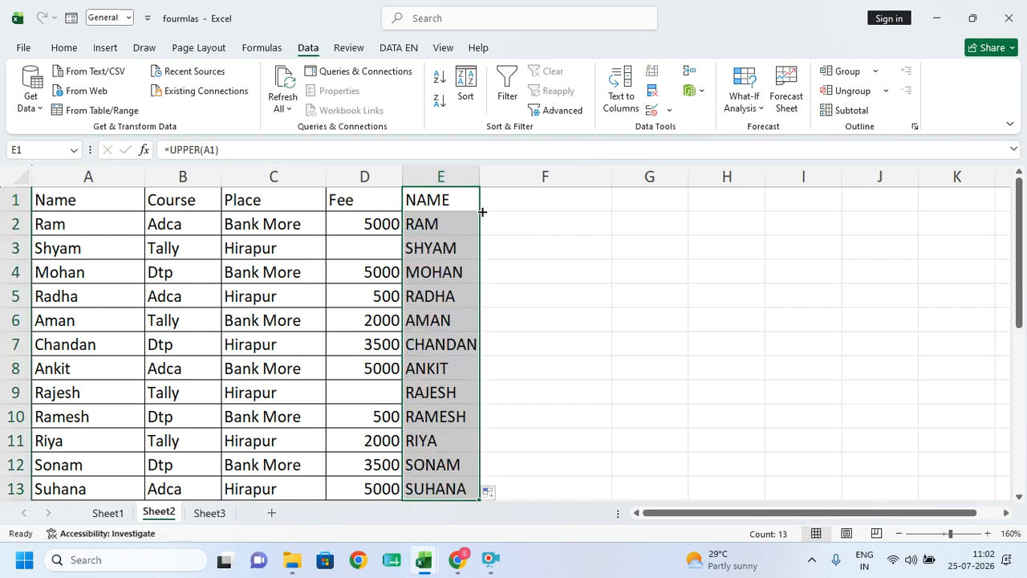
left_click_drag(482, 178, 494, 178)
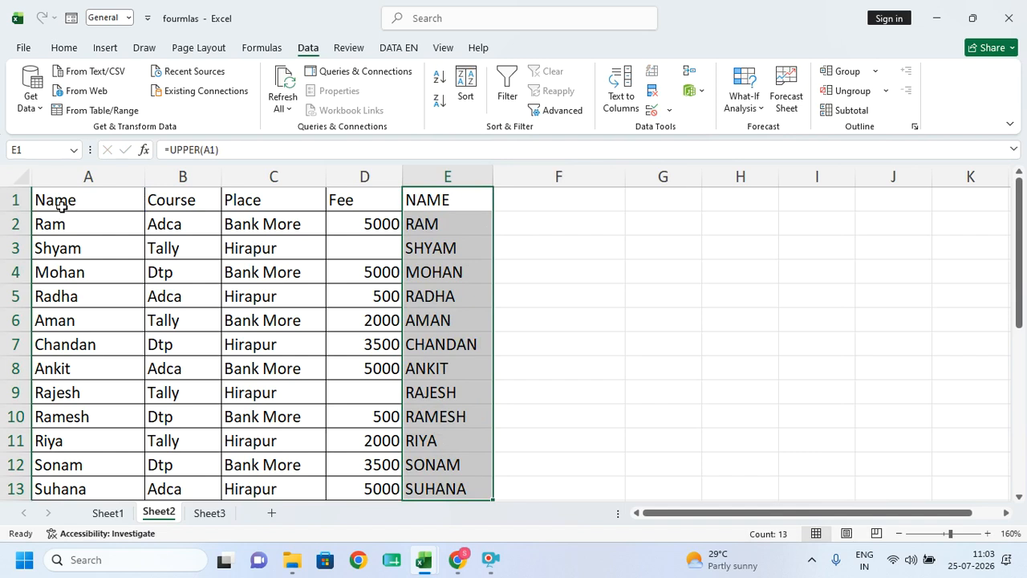
- Compare the original names in column A with the upper-case results in column E
left_click_drag(62, 205, 73, 486)
left_click_drag(459, 199, 474, 345)
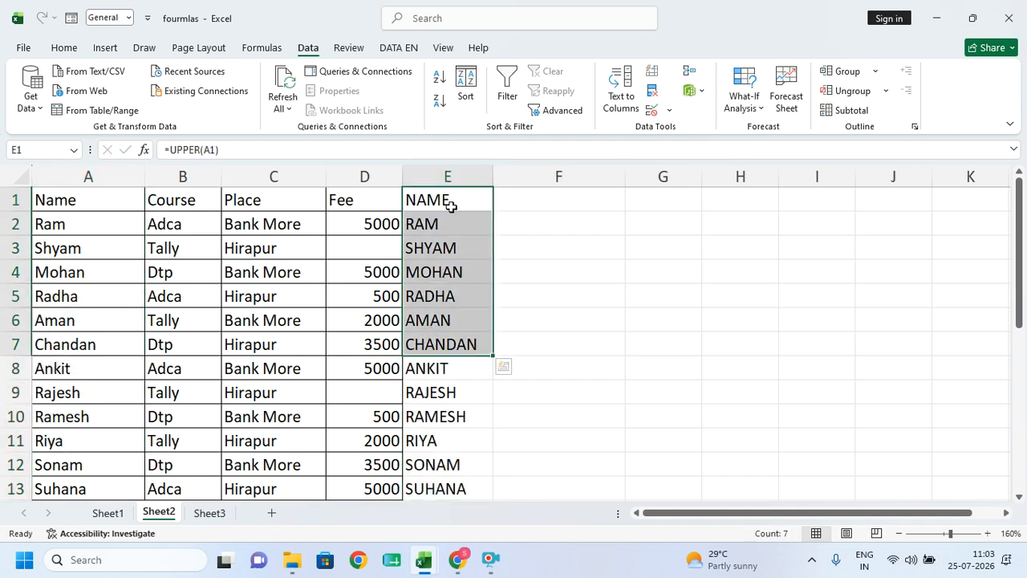
left_click(63, 48)
left_click(436, 172)
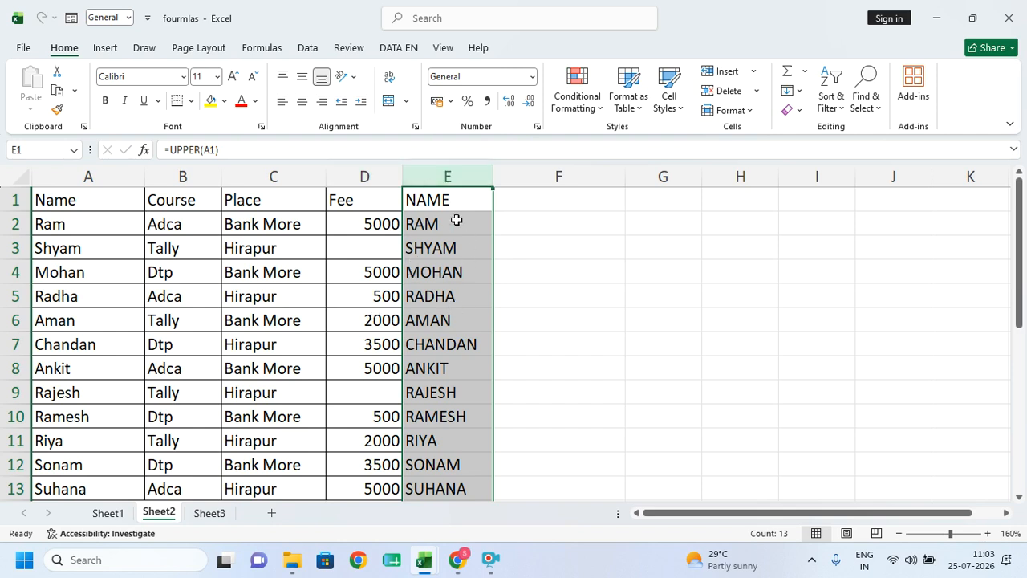
- Copy the upper-case names in E1:E13 after checking the formulas in E5 and E7
key("ctrl+c")
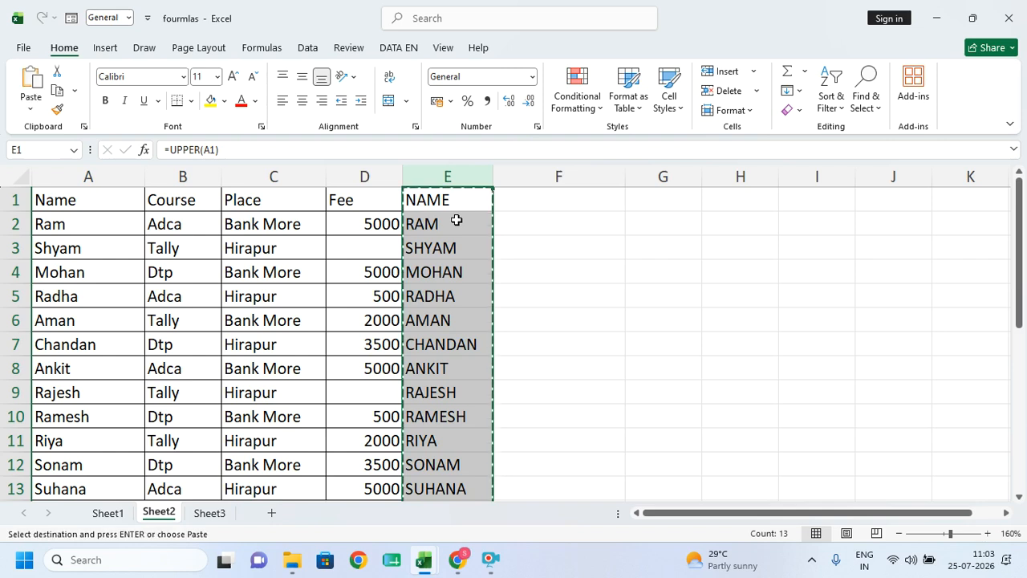
left_click(71, 197)
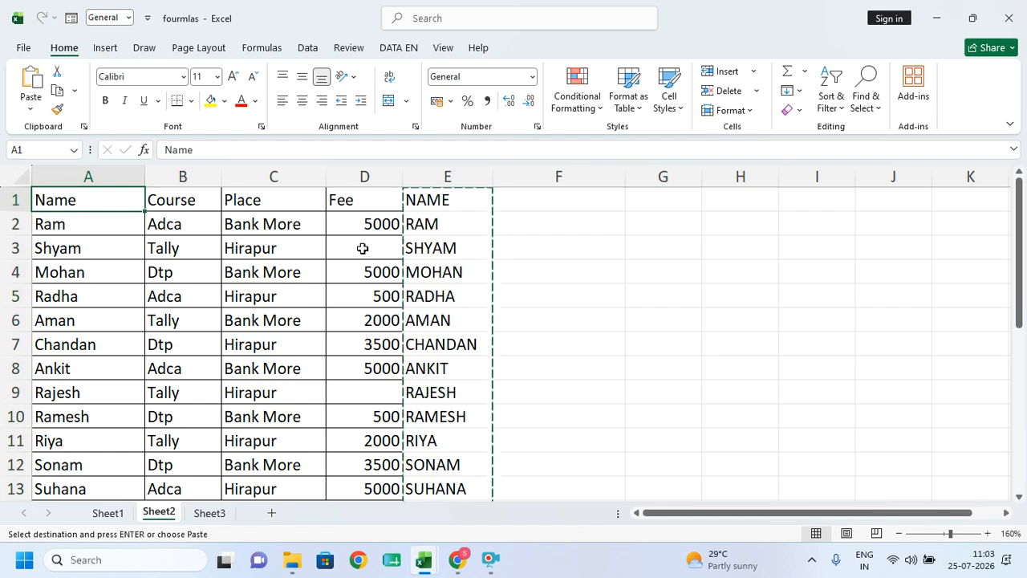
left_click(432, 176)
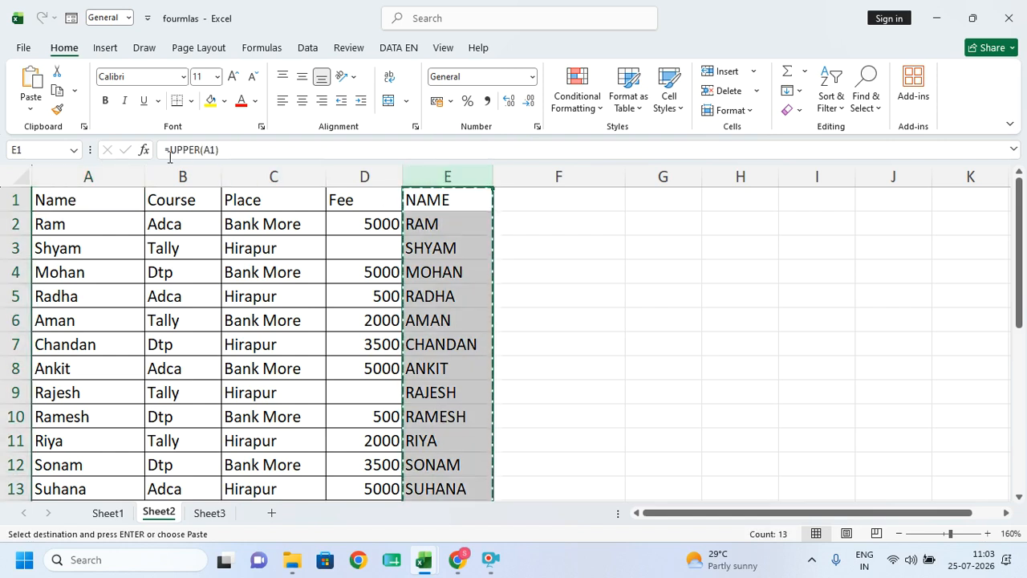
left_click(443, 341)
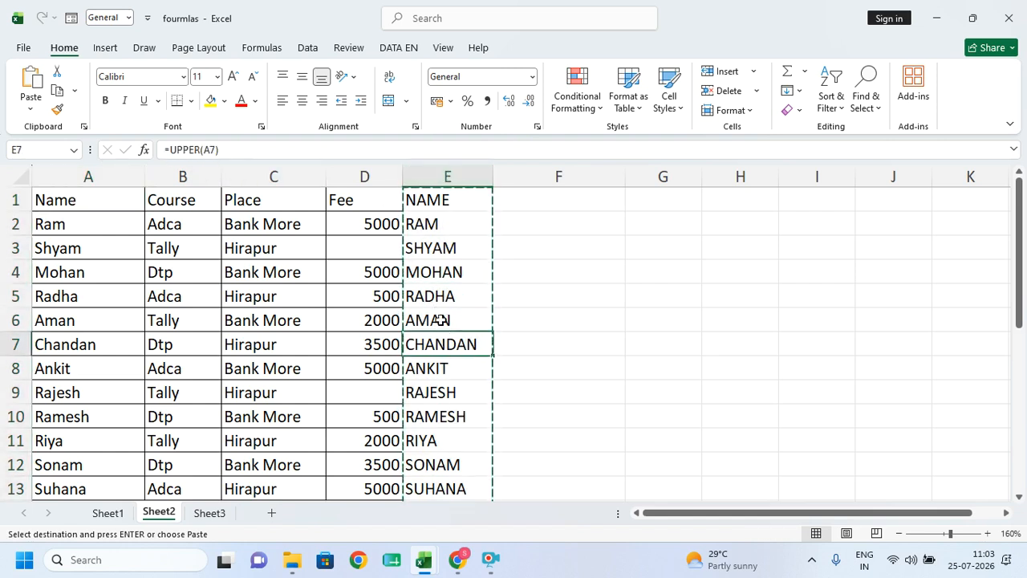
key("Escape")
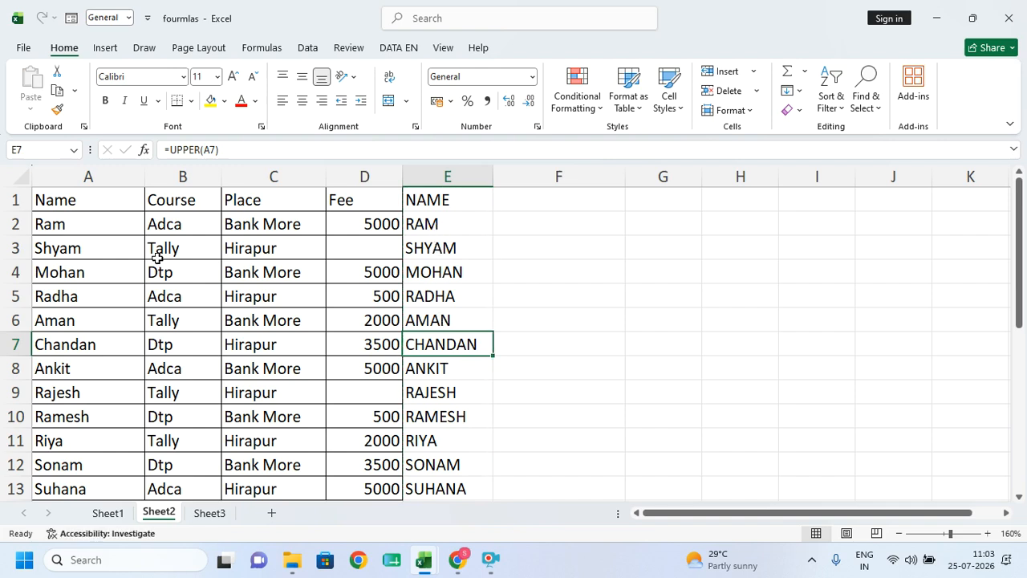
left_click(157, 257)
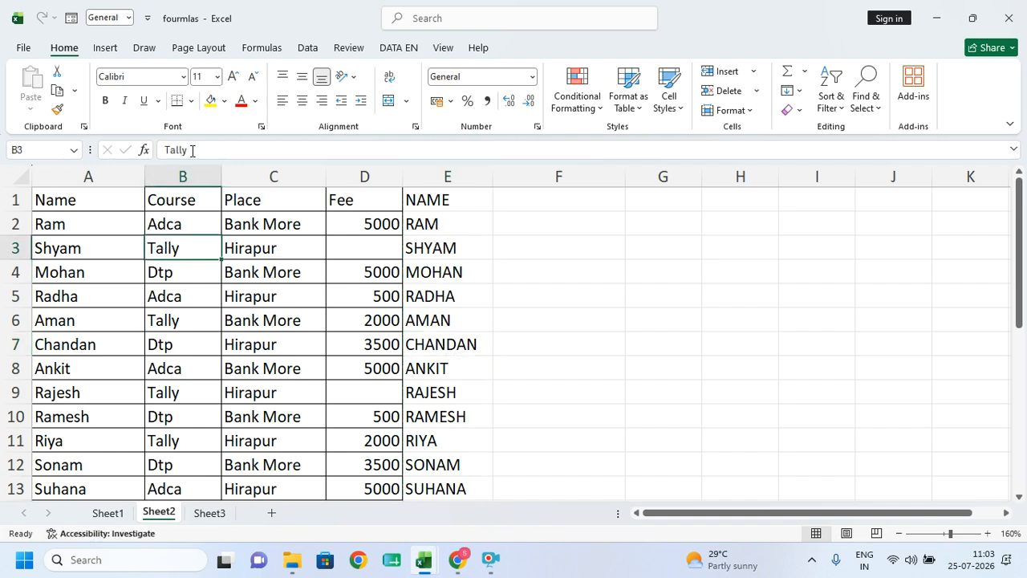
left_click(431, 297)
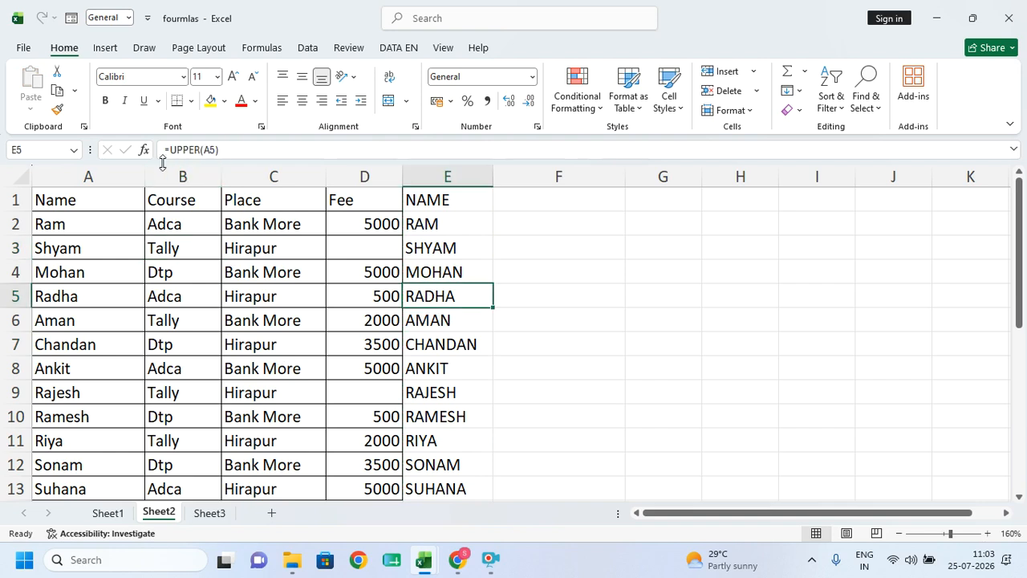
left_click_drag(440, 198, 452, 365)
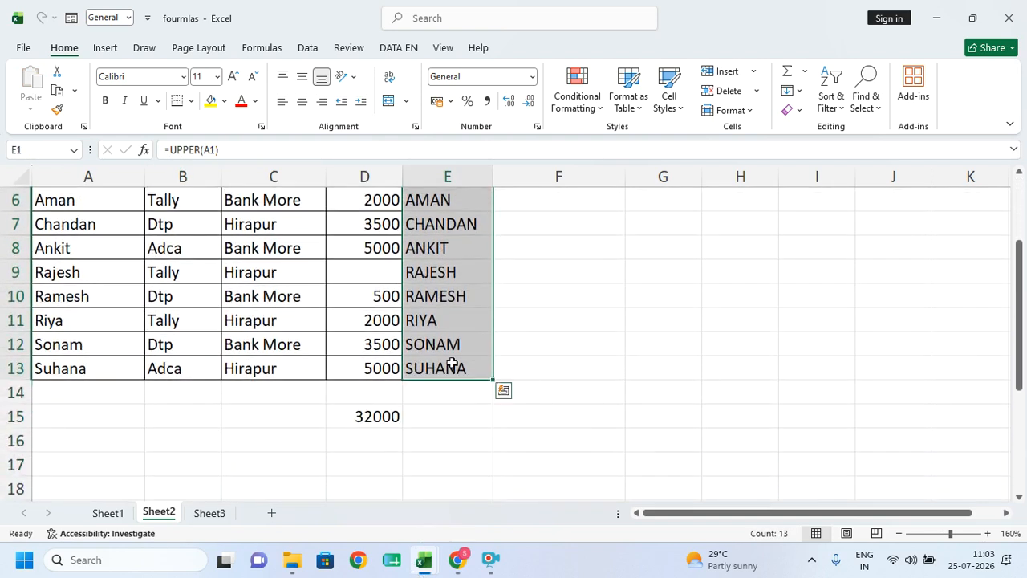
key("ctrl+c")
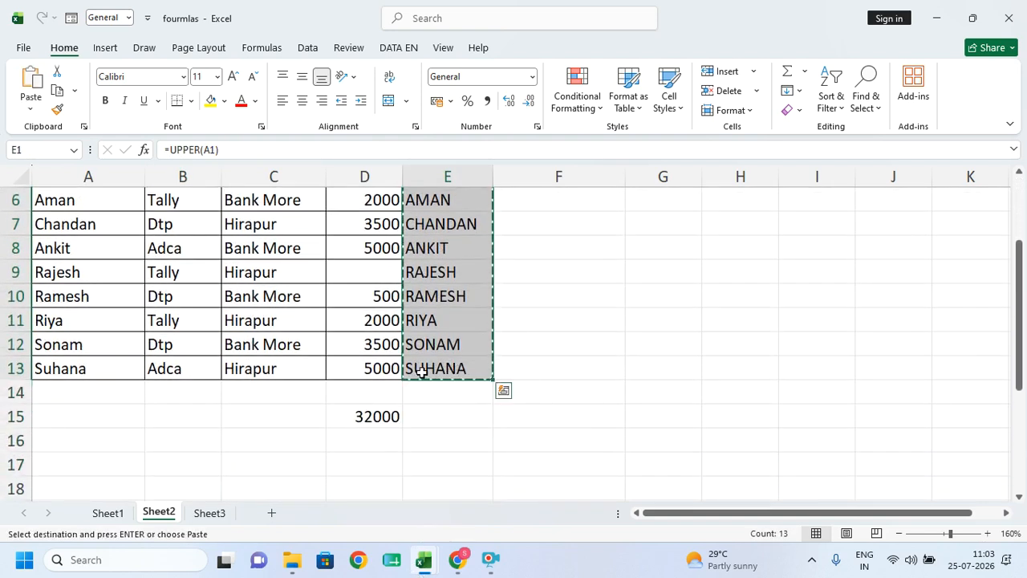
scroll(360, 420, "up", 2)
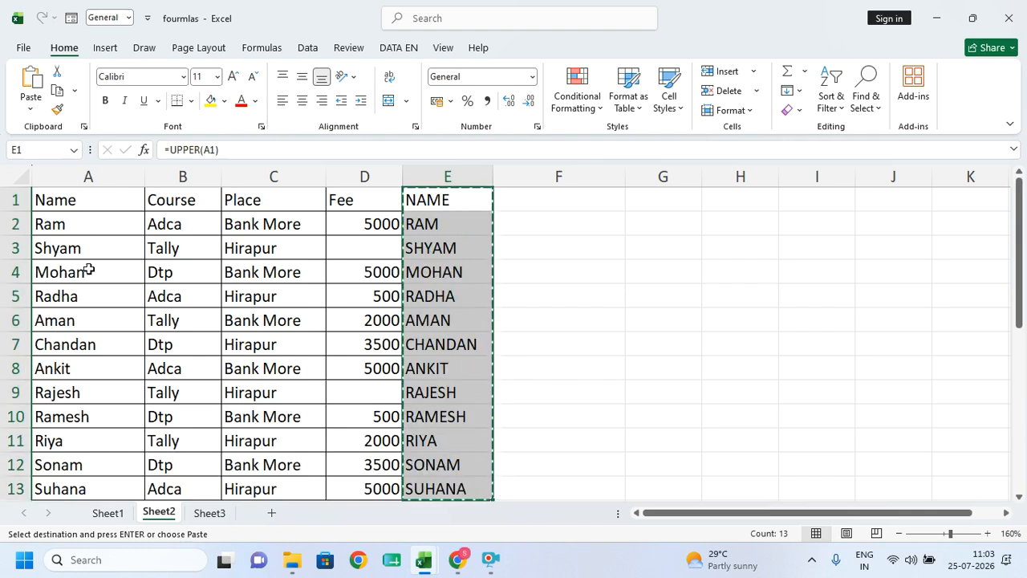
left_click(73, 198)
key("ctrl+v")
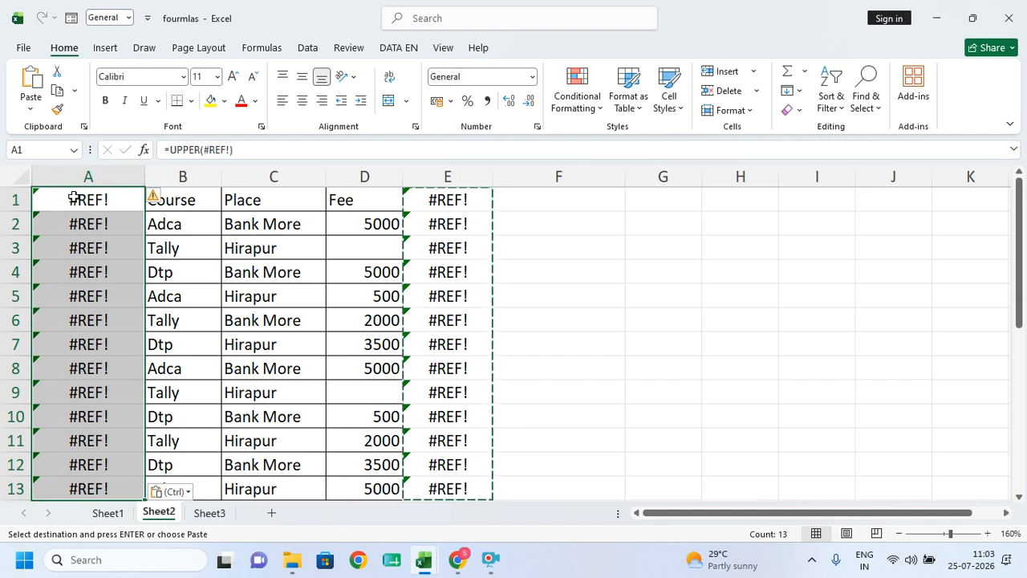
key("ctrl+z")
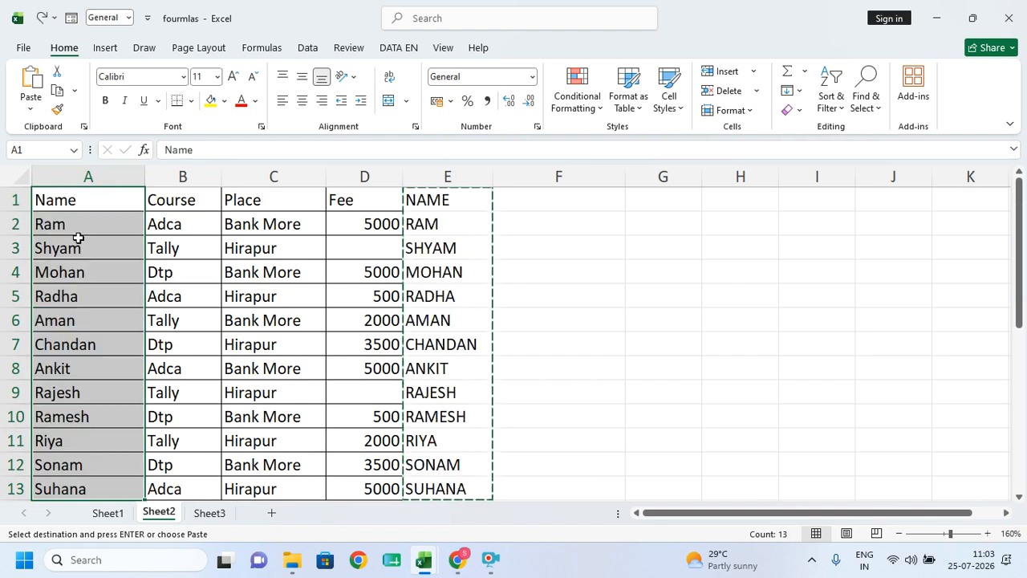
left_click_drag(437, 200, 436, 273)
left_click(92, 202)
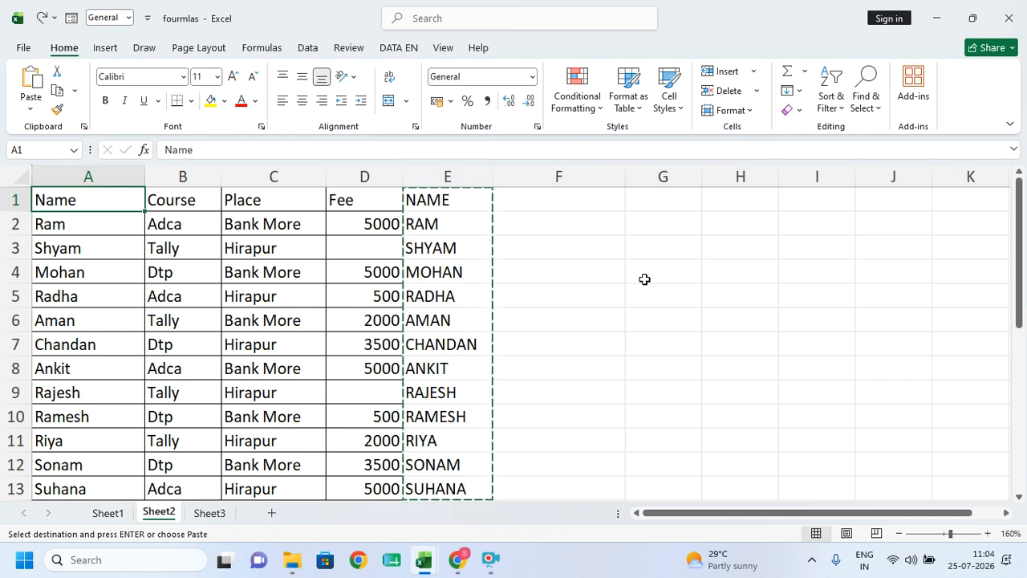
left_click(677, 219)
- Put 50 in G2, link G3 to it with =G2, then change G2 to 10
type("50")
key("Return")
type("=")
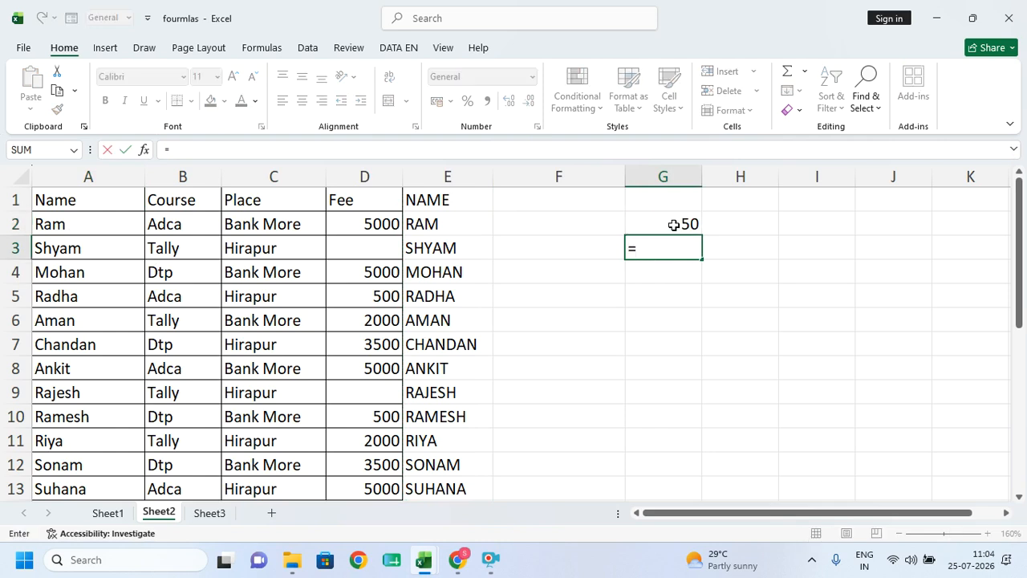
left_click(674, 224)
key("Return")
left_click(673, 226)
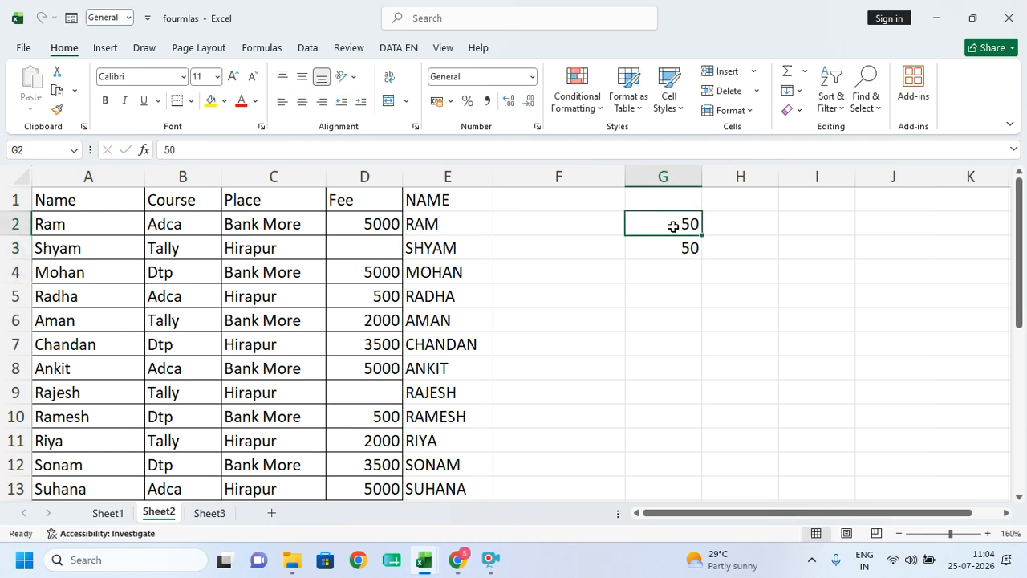
type("10")
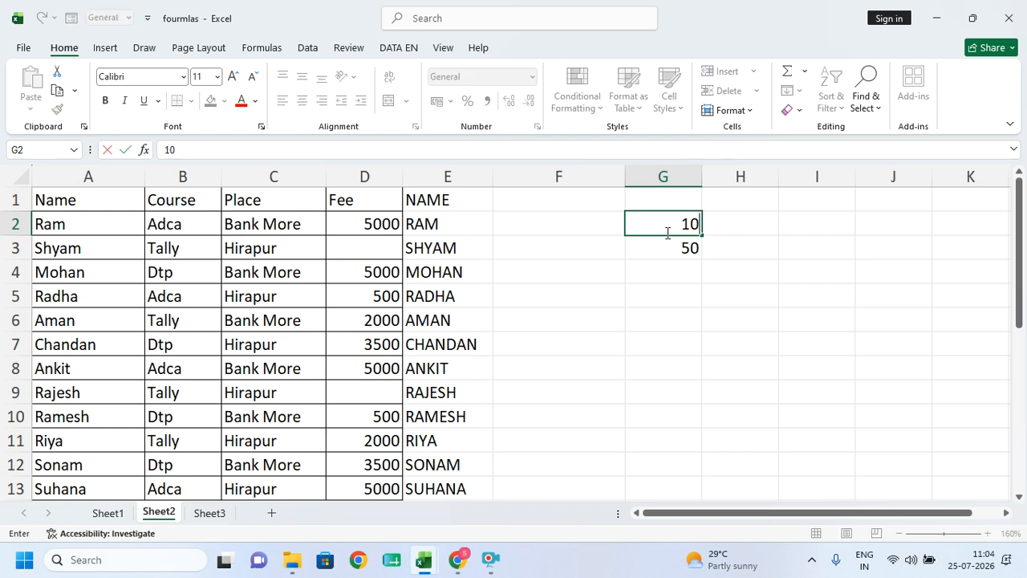
key("Up")
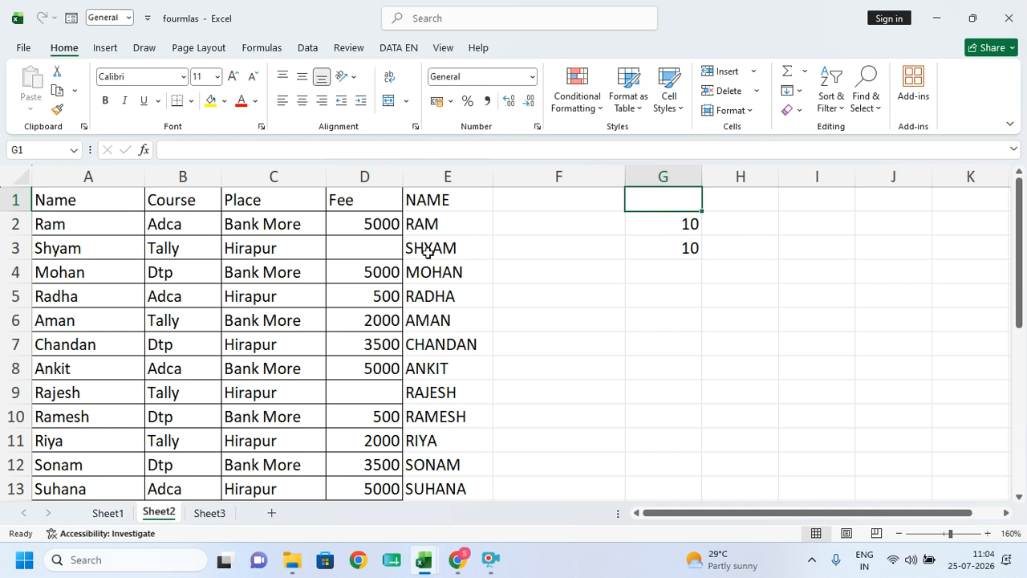
- Paste the upper-case names from E1:E13 into A1 as values, then clear column E
left_click_drag(432, 200, 442, 426)
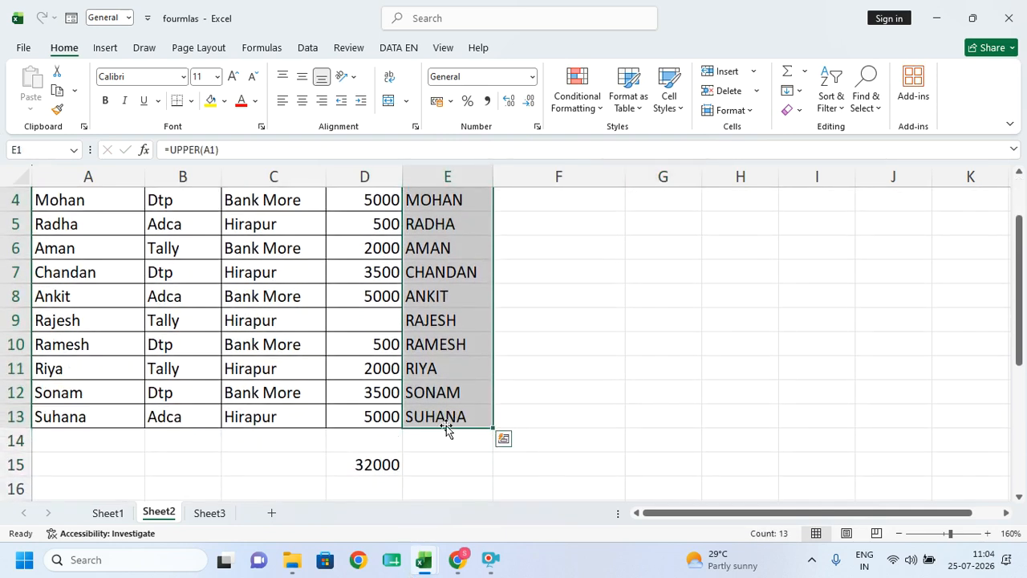
key("ctrl+c")
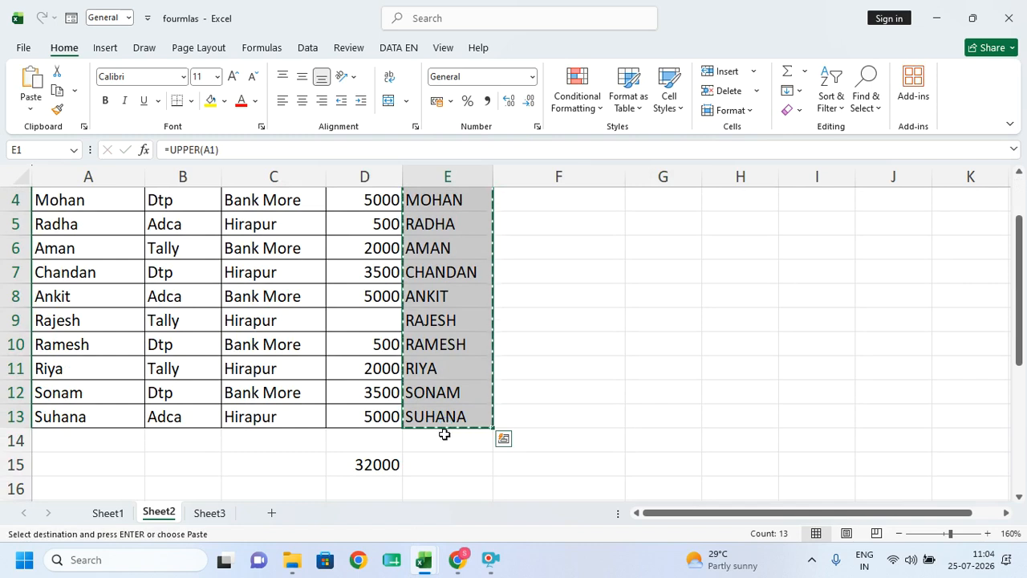
scroll(48, 236, "up", 1)
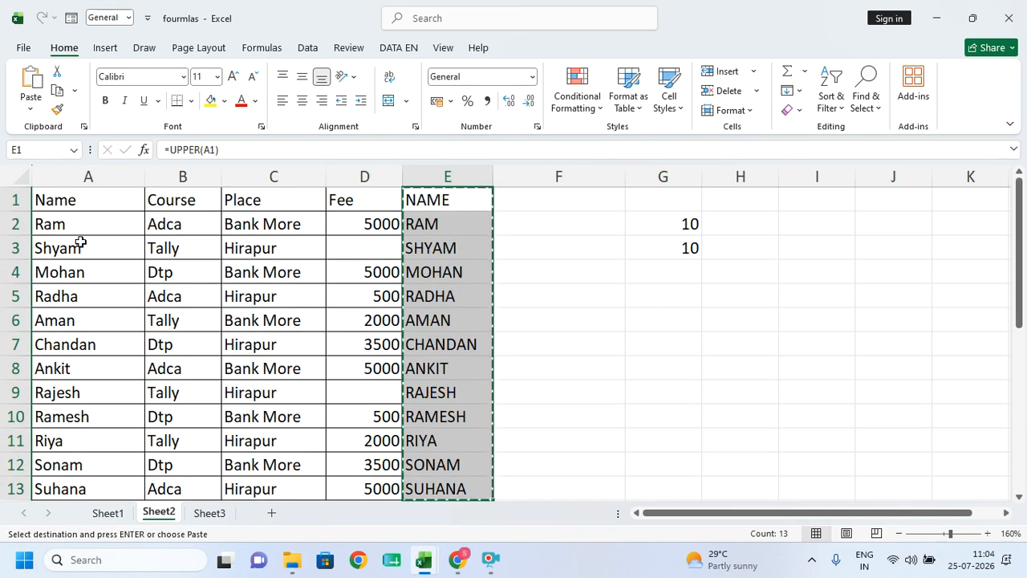
left_click(64, 201)
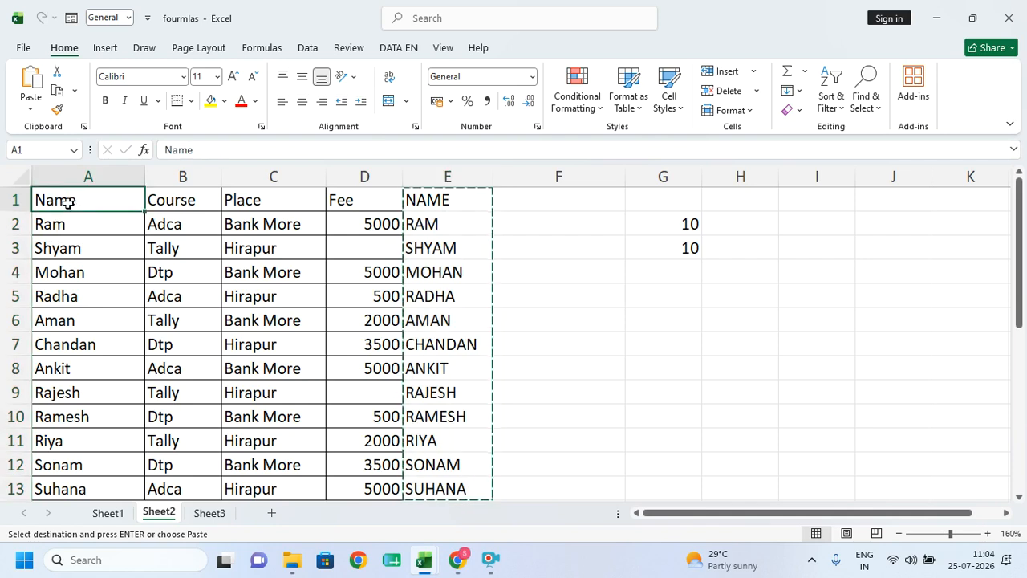
left_click(30, 110)
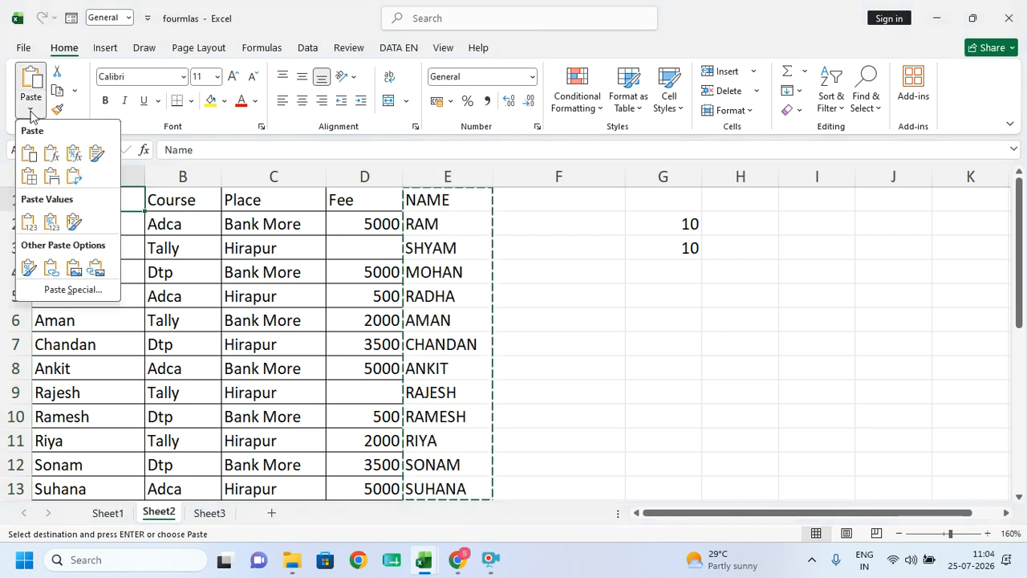
left_click(34, 226)
left_click(424, 170)
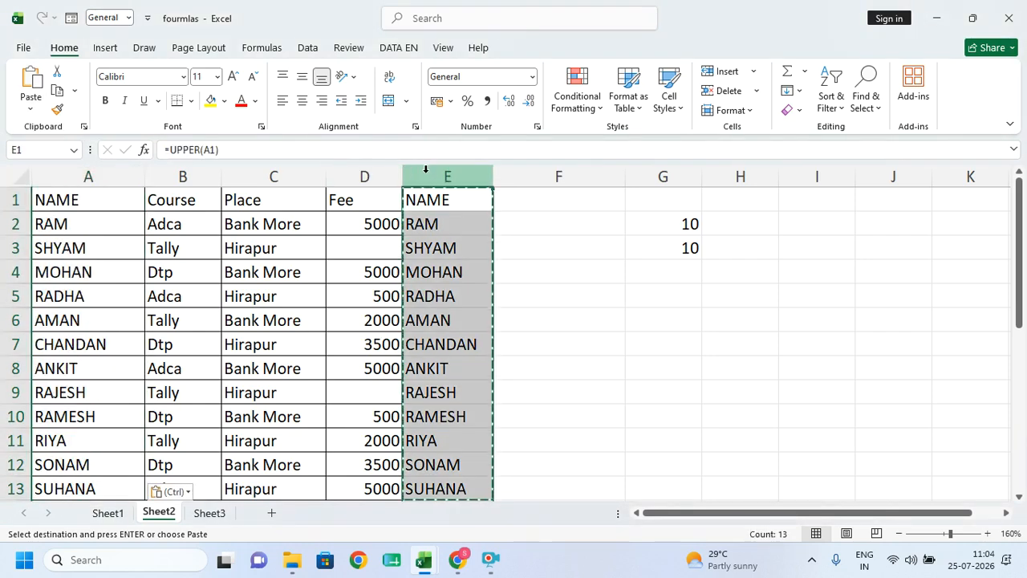
key("Delete")
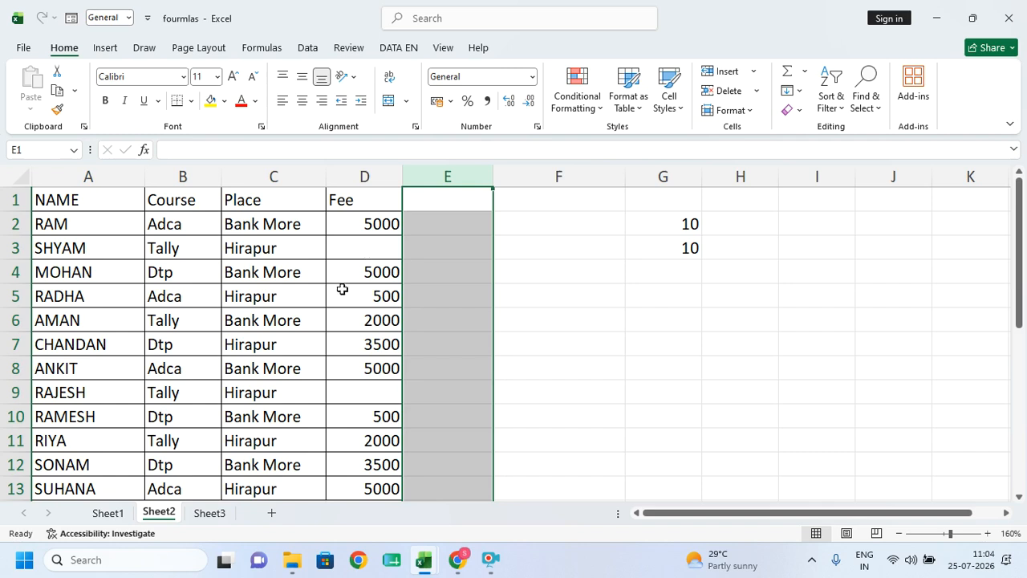
- Enter =LOWER(A1) in E1 and fill it down to row 13
left_click(470, 198)
type("=low")
key("Tab")
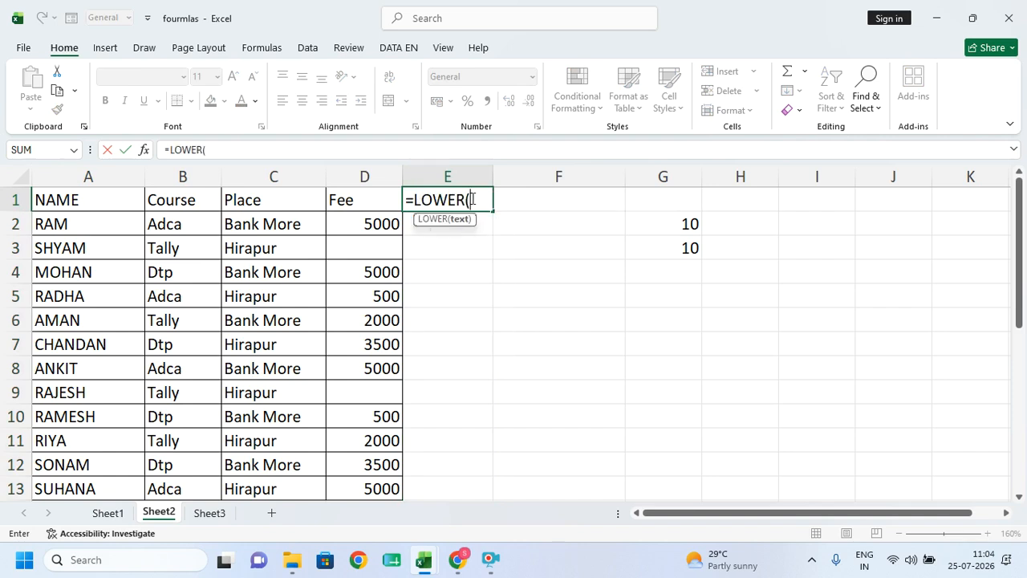
left_click(88, 197)
key("Return")
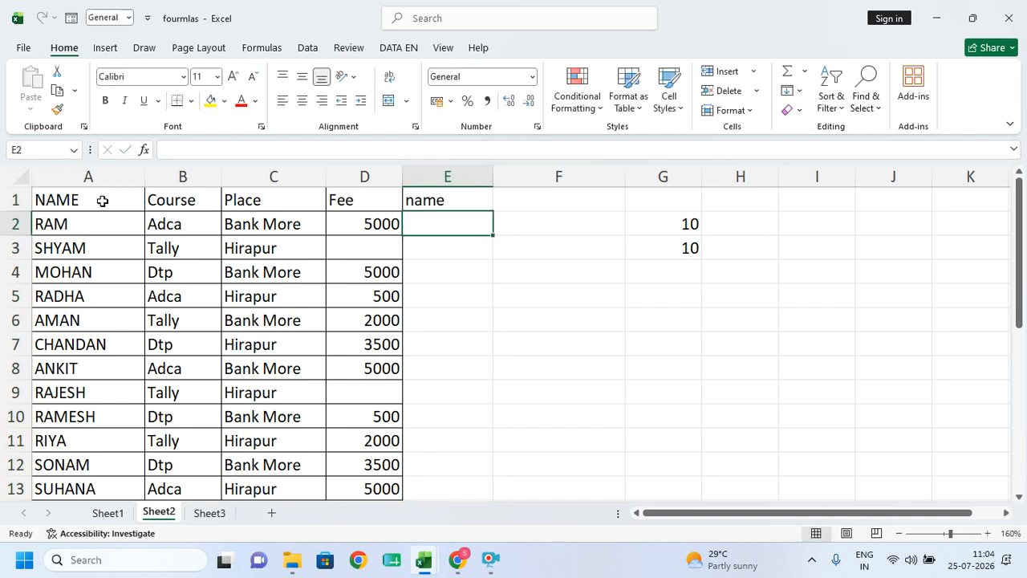
left_click(427, 199)
double_click(496, 212)
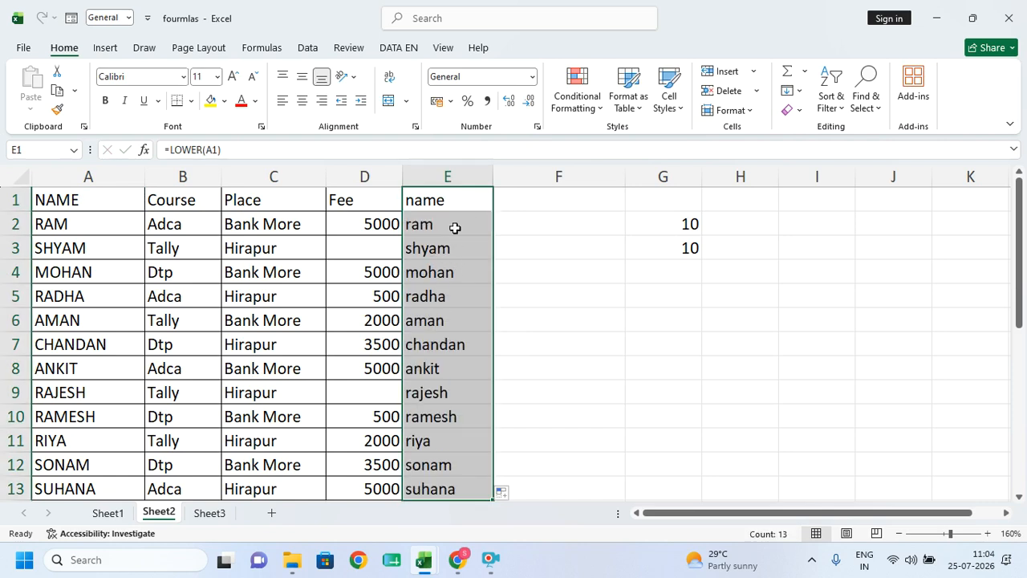
- Paste the lowercase names over column A as values and clear column E
key("ctrl+c")
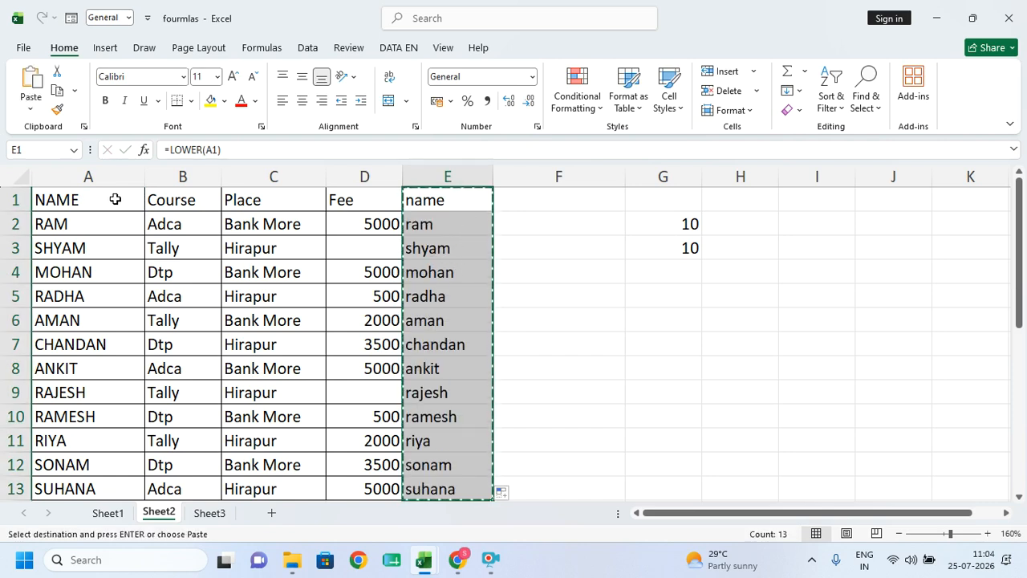
left_click(89, 176)
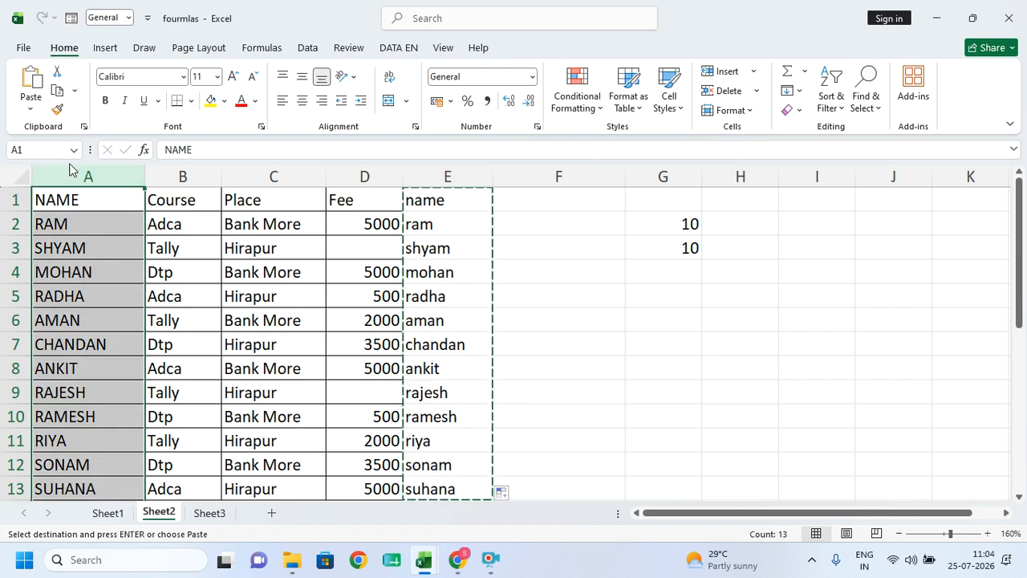
left_click(24, 106)
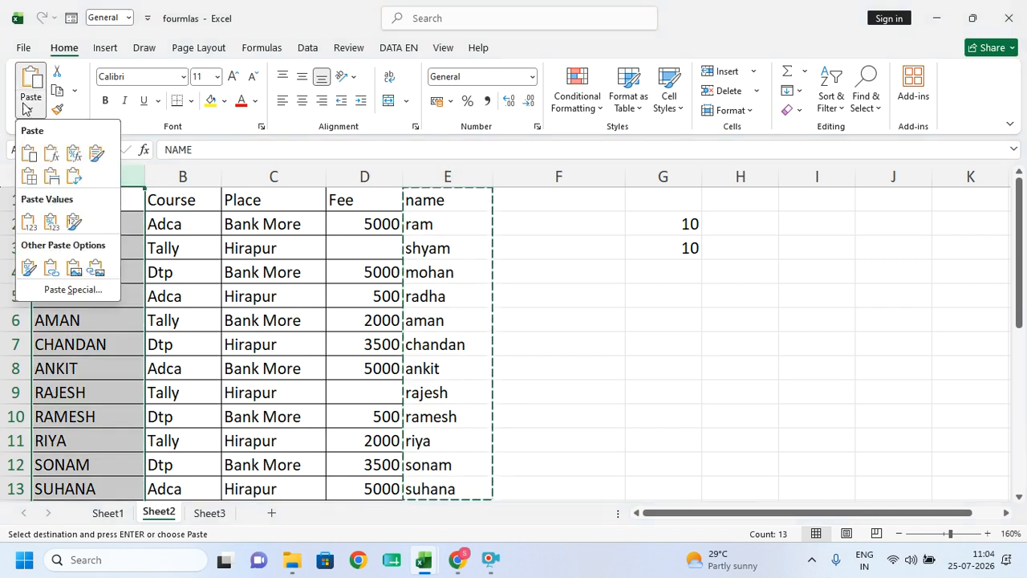
left_click(29, 221)
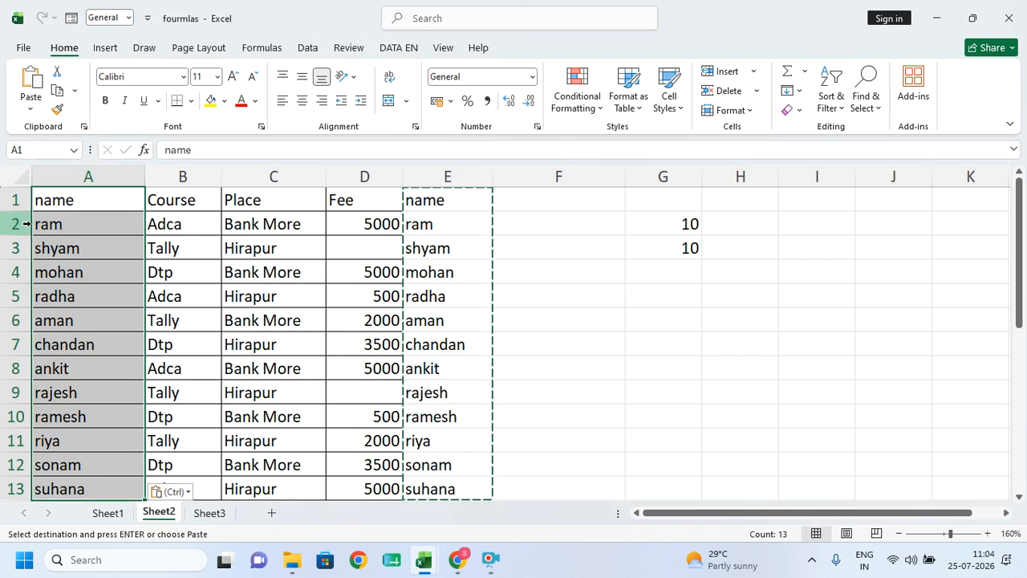
left_click(473, 172)
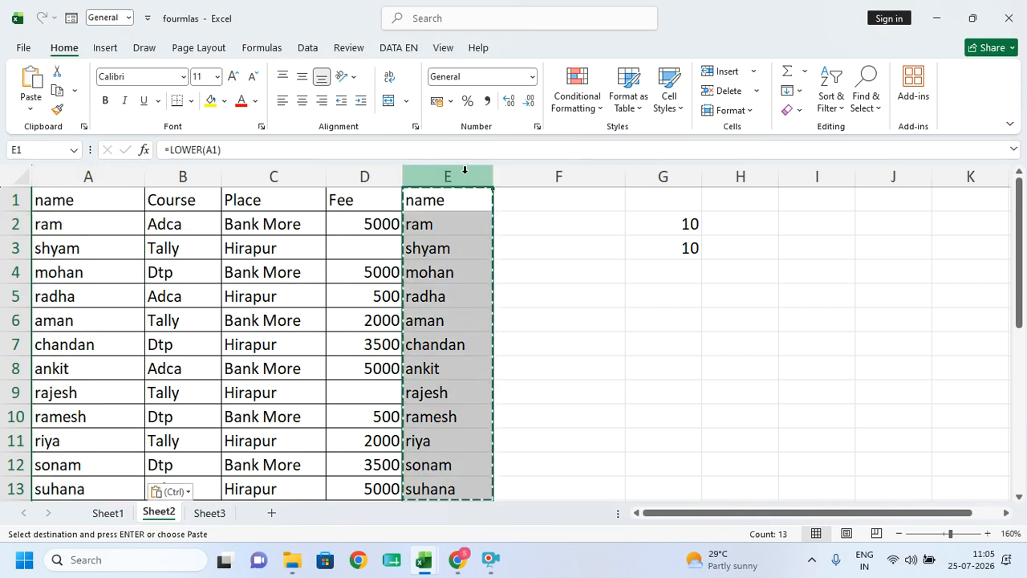
key("Delete")
- Enter =PROPER(A1) in E1, removing the stray characters from the formula
left_click(441, 197)
type("=")
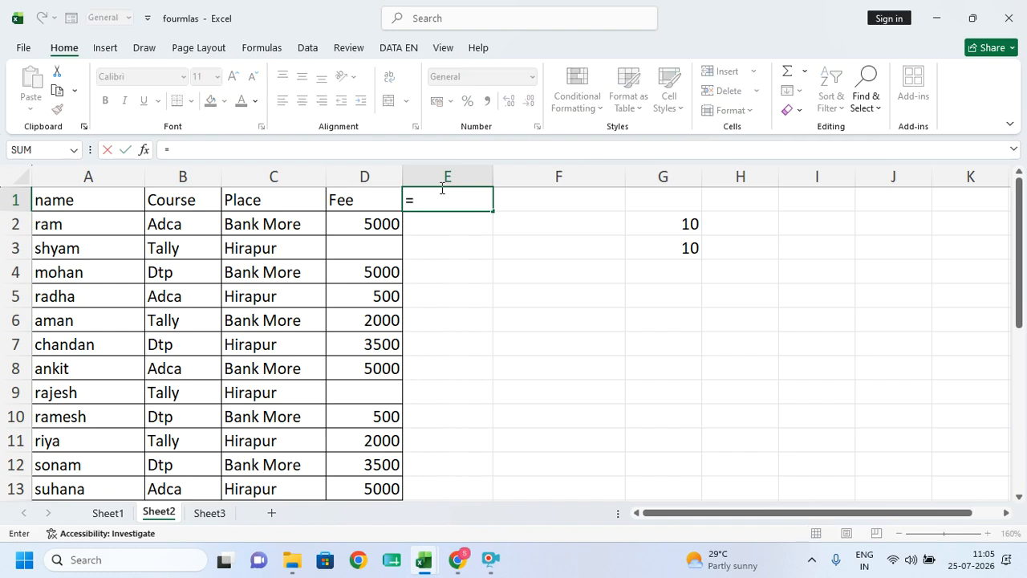
type("pro")
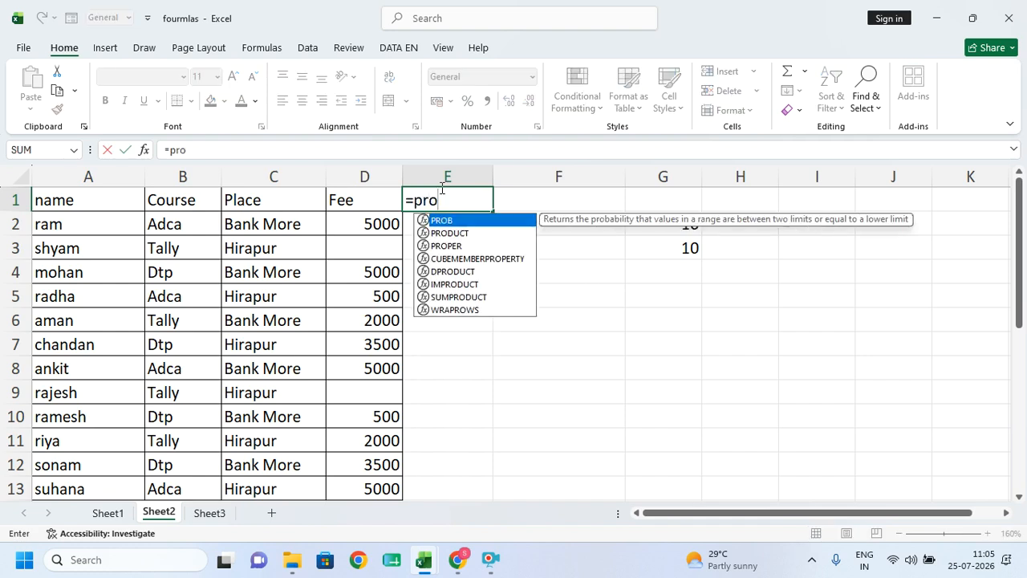
key("Down")
key("Down")
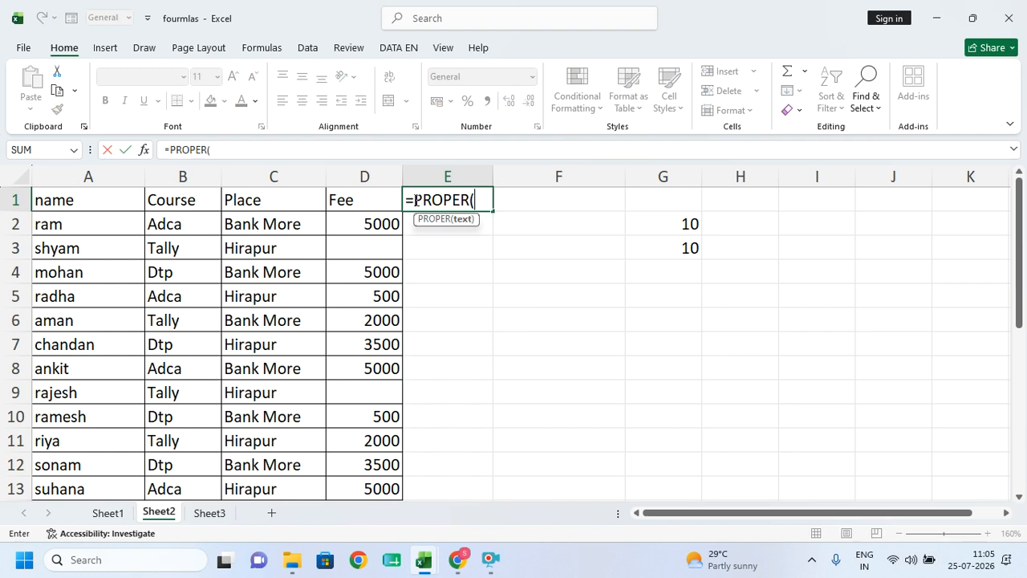
left_click(132, 200)
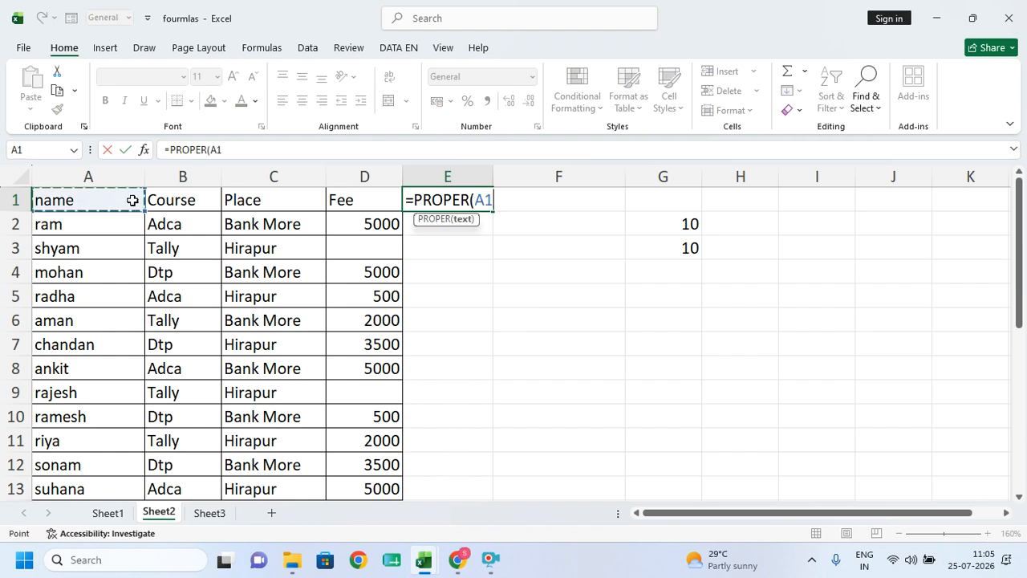
key("Return")
double_click(442, 203)
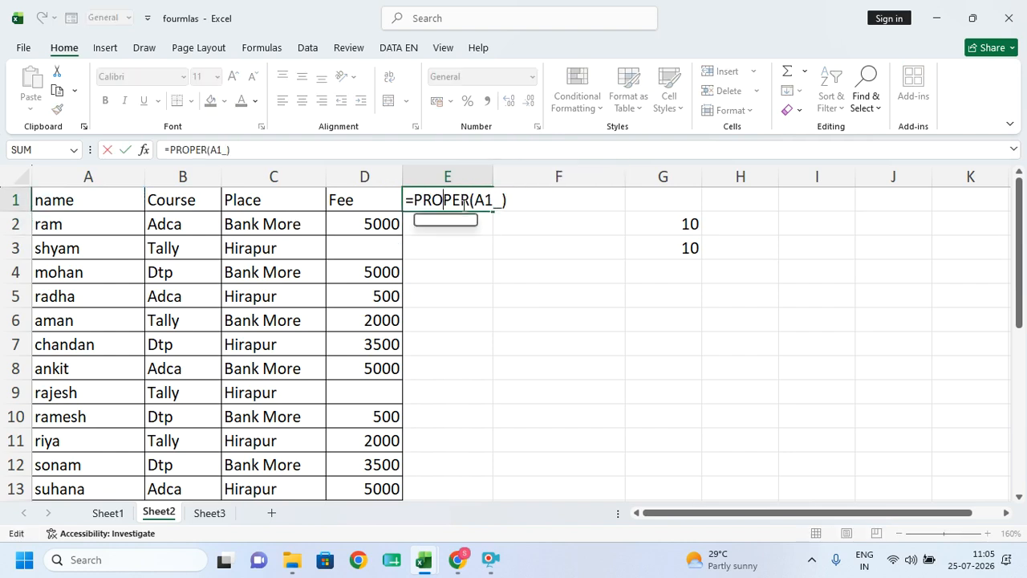
left_click(511, 199)
key("BackSpace")
key("BackSpace")
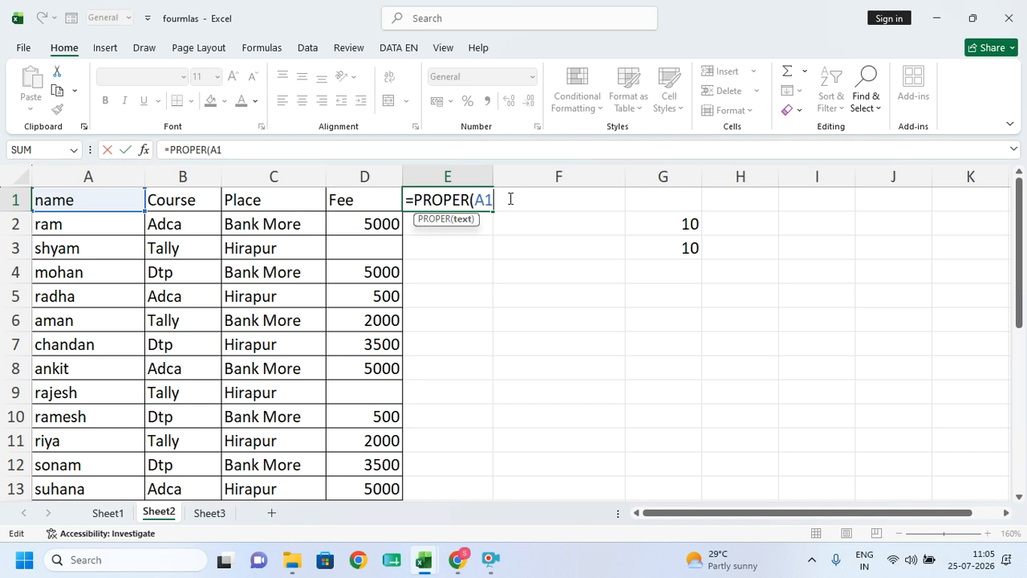
key("Return")
- Fill the PROPER formula down to E13 and copy the results for pasting into A1
left_click(465, 202)
double_click(493, 211)
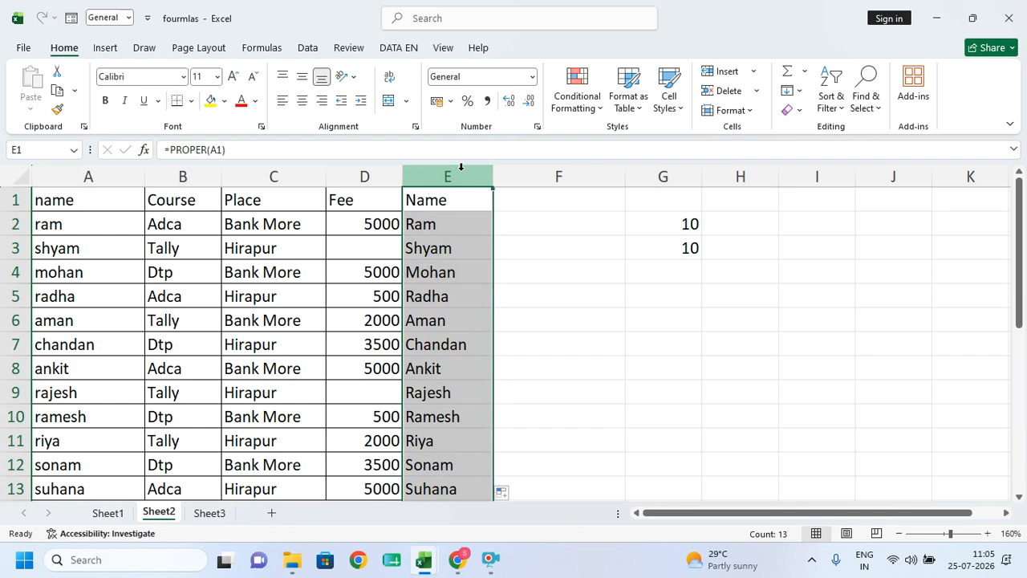
key("ctrl+c")
left_click(114, 206)
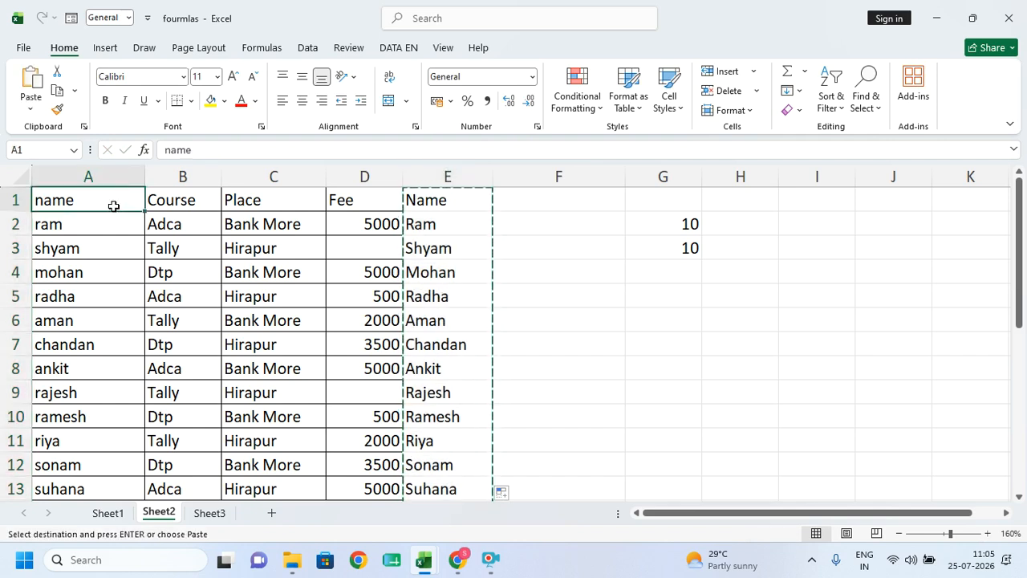
key("ctrl+alt+v")
- Paste the proper-case names into column A as values only and clear column E
left_click(729, 270)
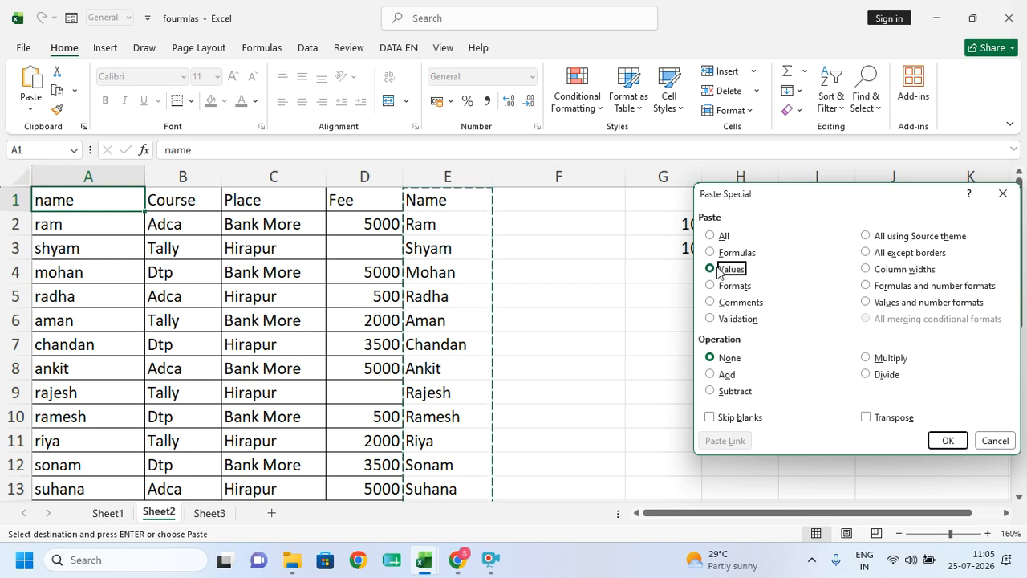
left_click(950, 440)
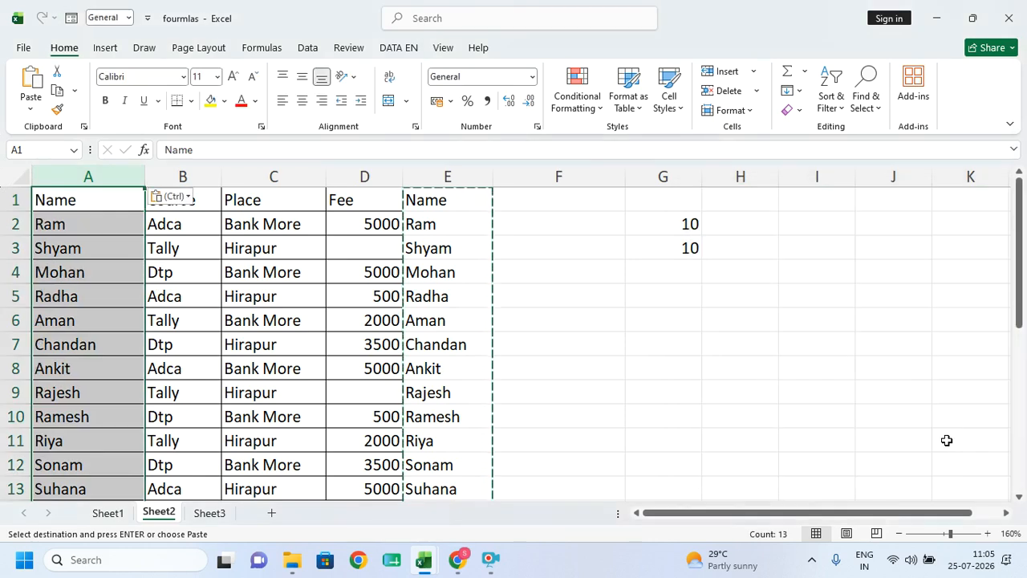
left_click(454, 170)
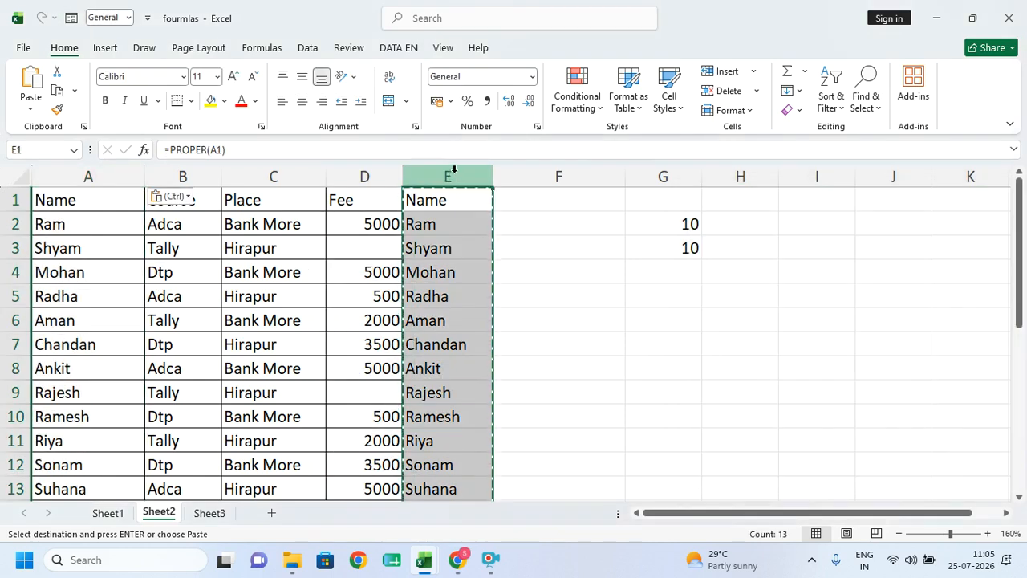
key("Delete")
left_click(523, 325)
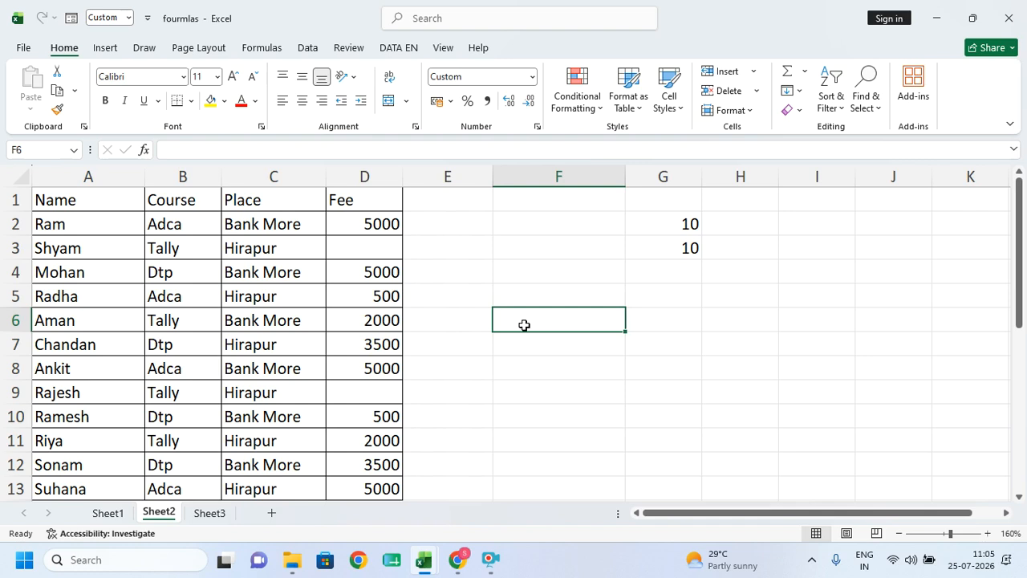
left_click(201, 519)
- Return to Sheet2, minimize the fourmlas window and follow the Formulas and EMI link on the MWF sheet
left_click(157, 515)
scroll(134, 355, "down", 1)
left_click(936, 18)
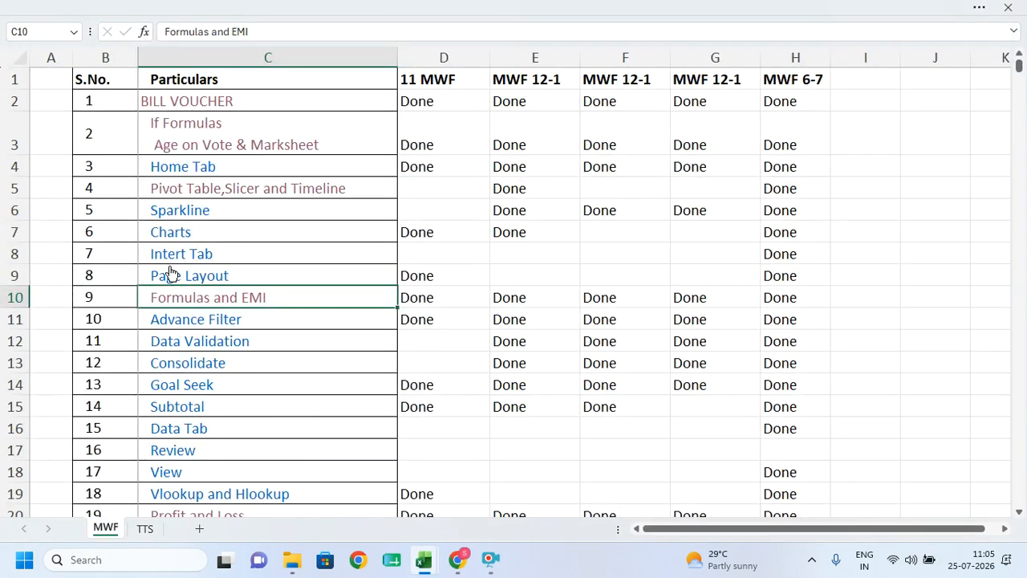
left_click(199, 298)
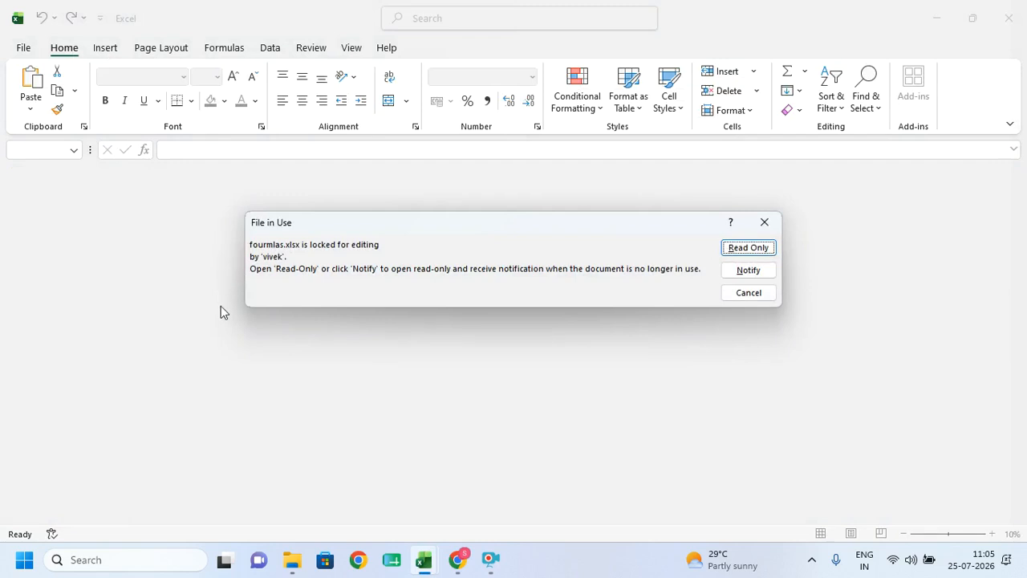
- Open fourmlas.xlsx read-only and scroll Sheet1 down to row 16
left_click(747, 247)
scroll(264, 372, "down", 3)
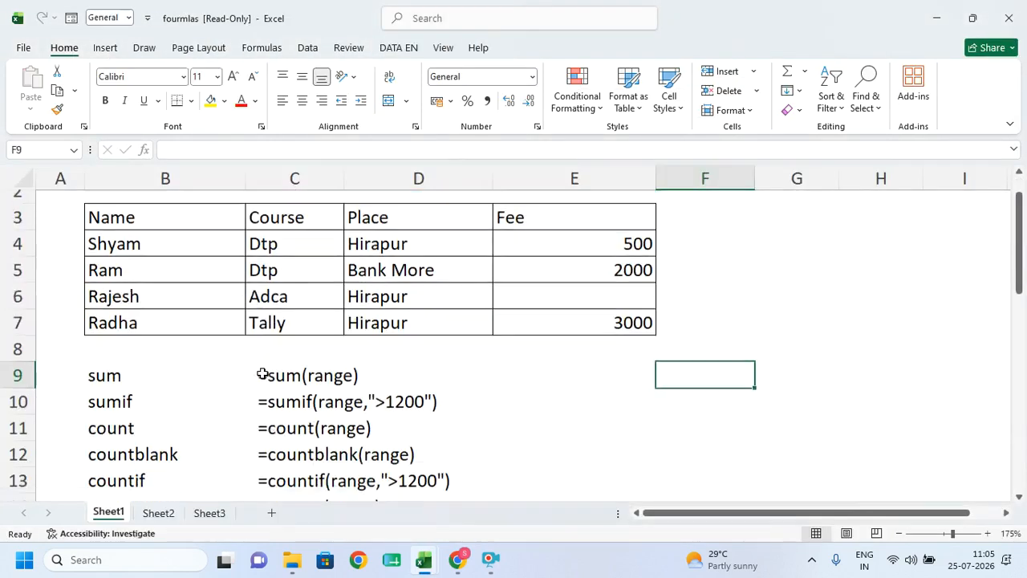
scroll(262, 373, "down", 1)
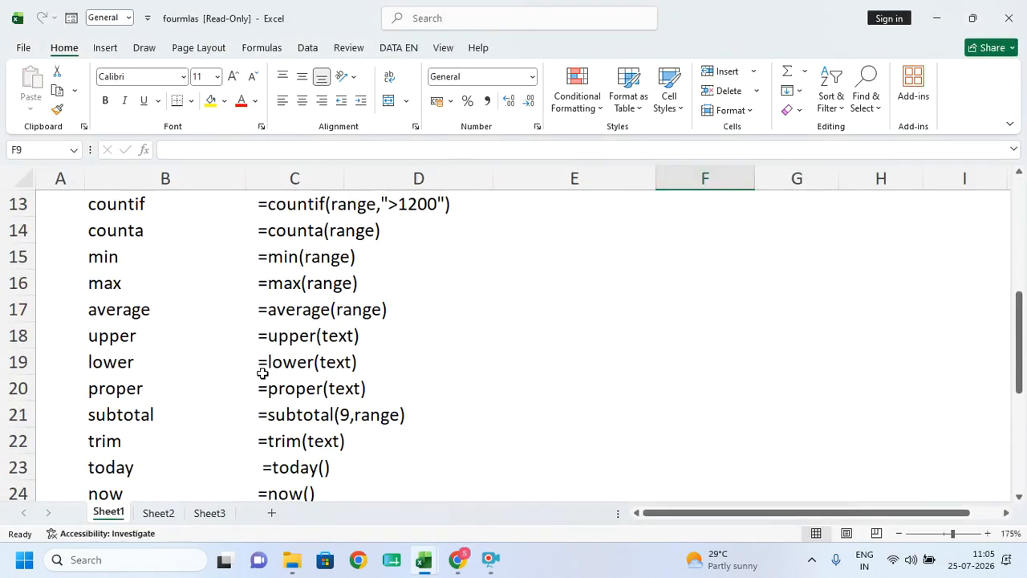
scroll(263, 373, "down", 1)
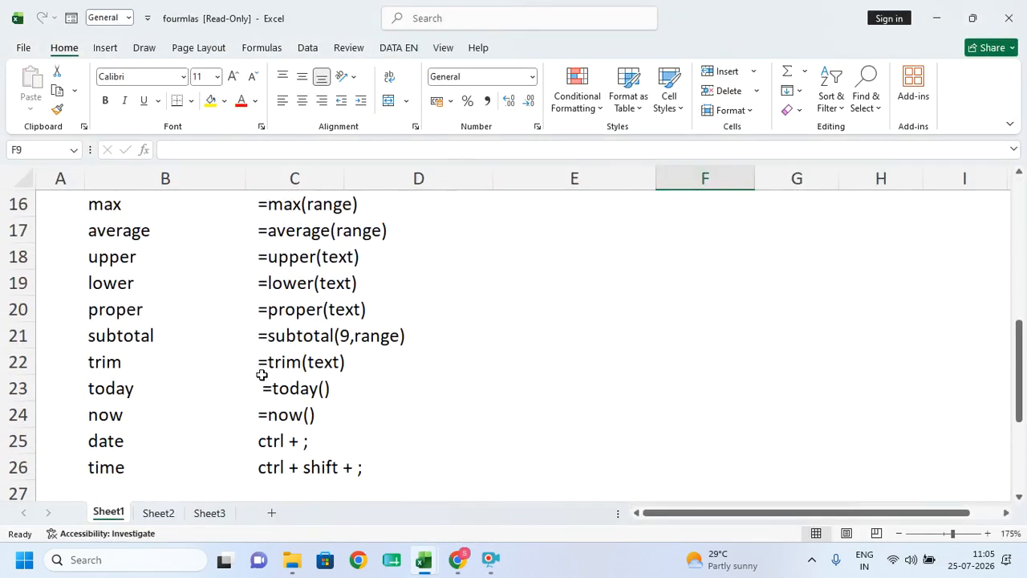
- Highlight the average, upper, lower, subtotal, today, now, date and time labels in the formula list
left_click_drag(112, 235, 112, 313)
left_click(109, 338)
left_click(110, 391)
left_click(103, 416)
left_click(99, 440)
left_click(98, 467)
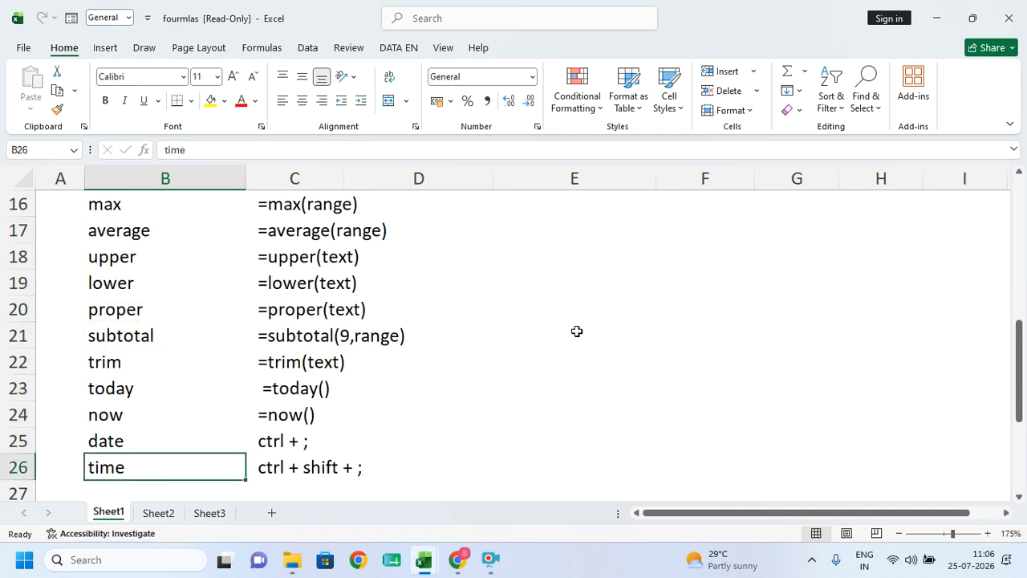
- Type four sample names into E19:E22, leaving extra spaces between some words
left_click(590, 272)
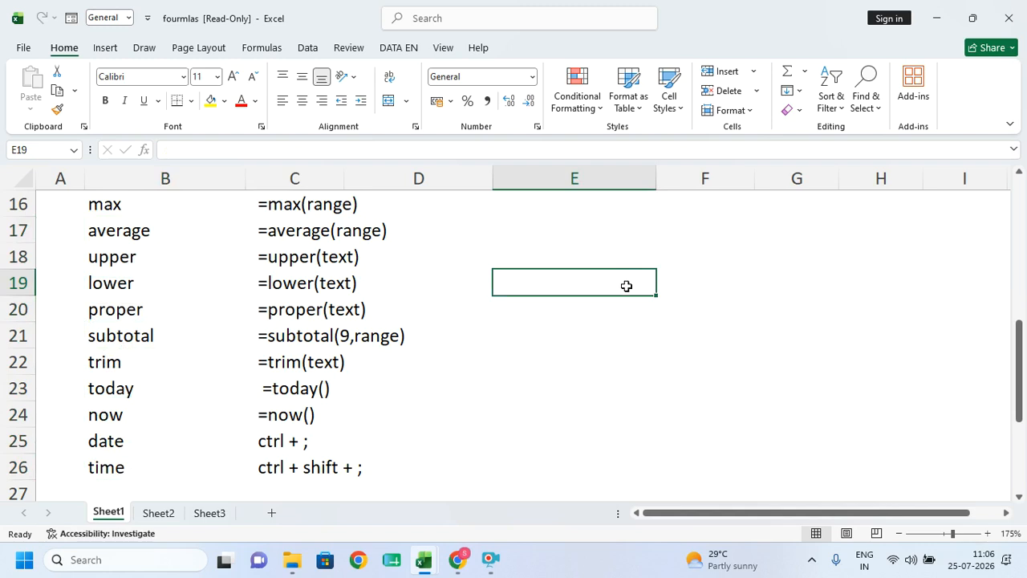
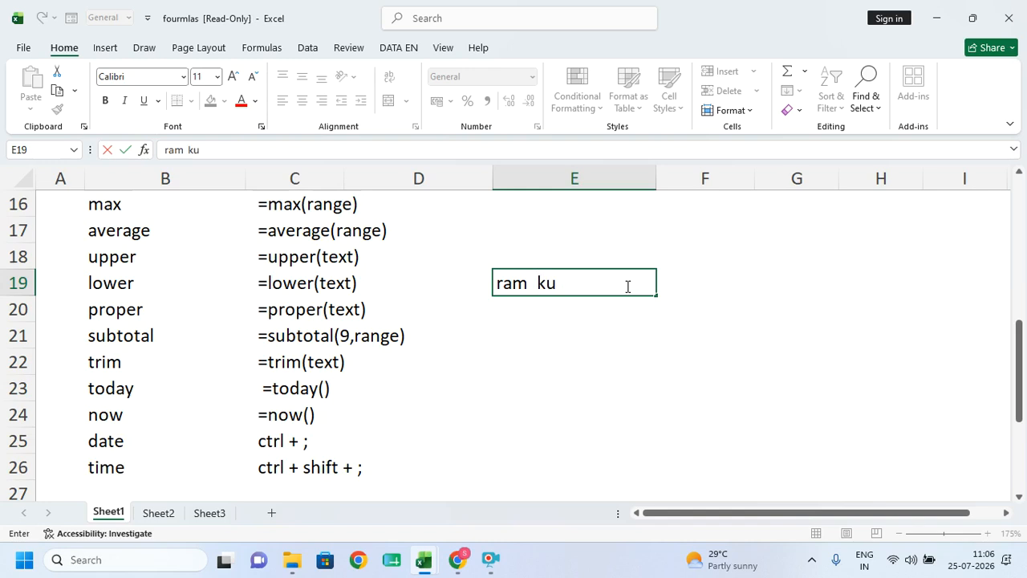
key("Return")
type("ee")
key("BackSpace")
key("BackSpace")
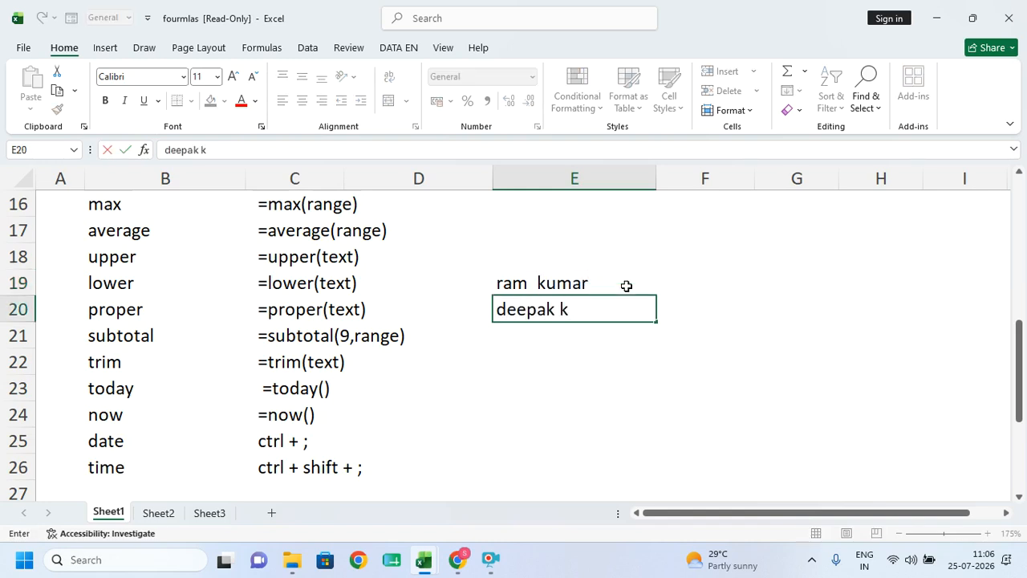
key("Return")
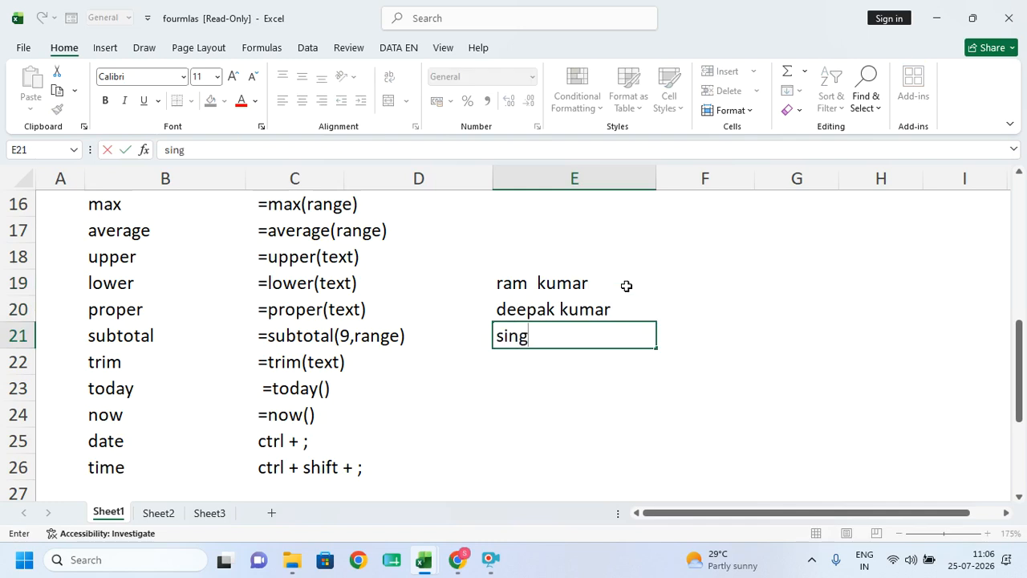
key("Return")
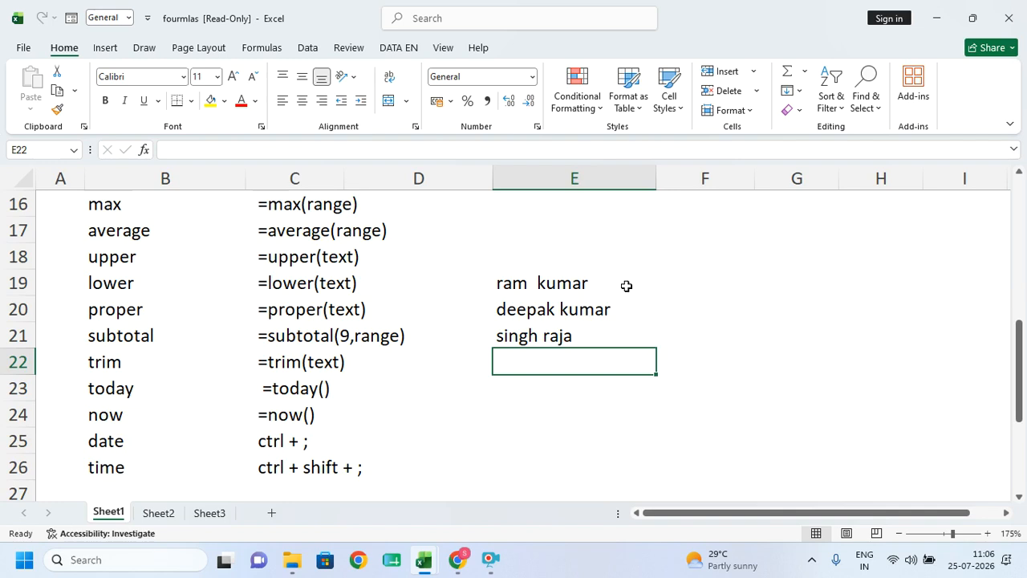
- Select the typed names in E19:E23, then pick F19 for the cleaned-up result
left_click_drag(542, 288, 549, 347)
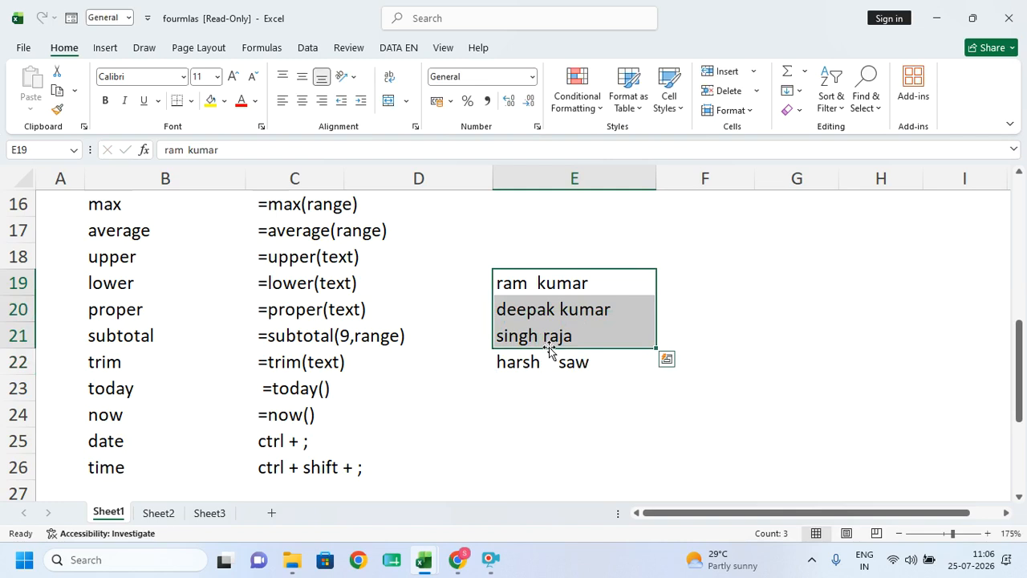
left_click(551, 384)
left_click_drag(547, 286, 554, 367)
left_click(675, 280)
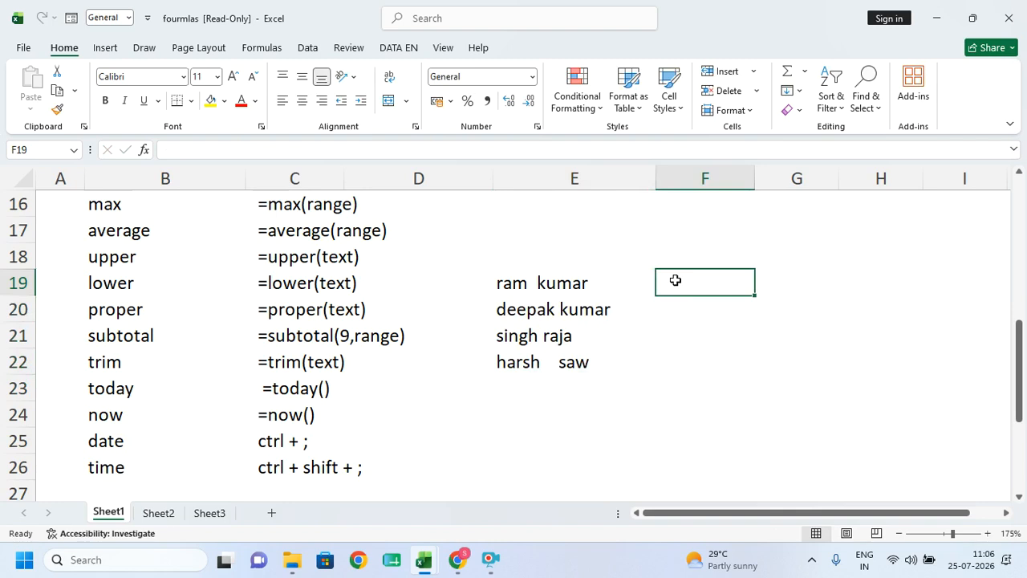
- Enter =TRIM(E19) in F19 and fill it down to F22
type("=")
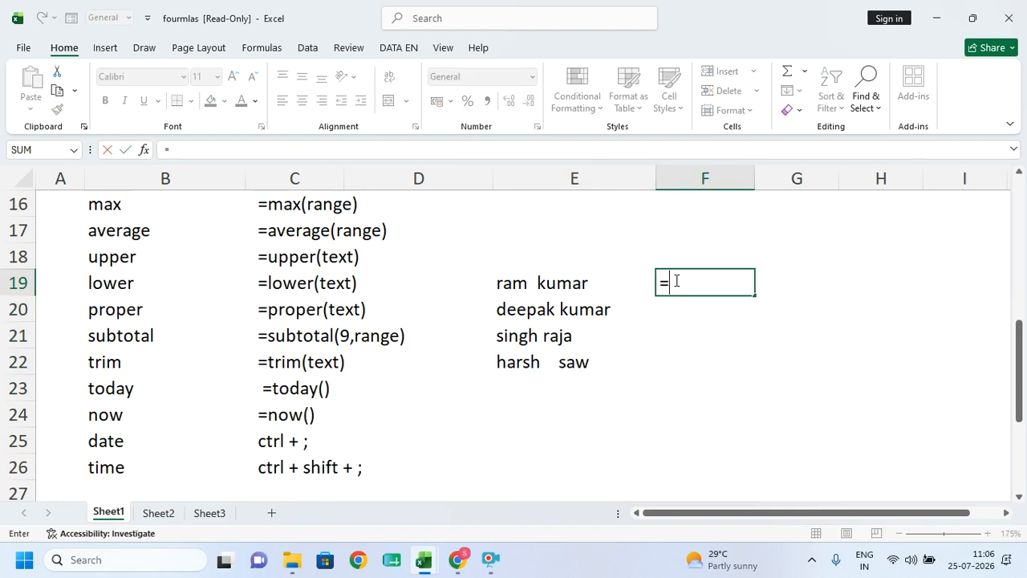
type("trim")
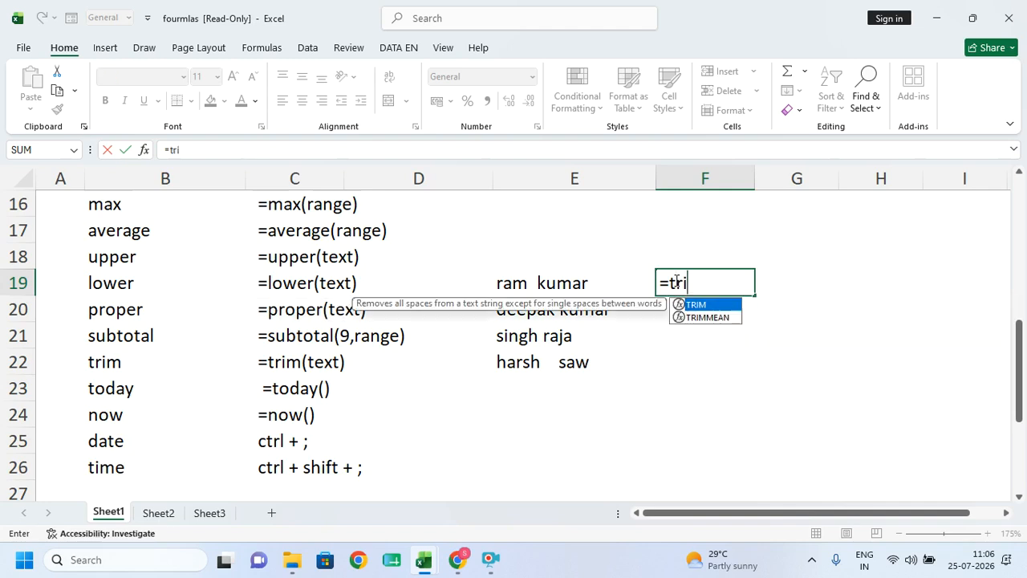
key("Tab")
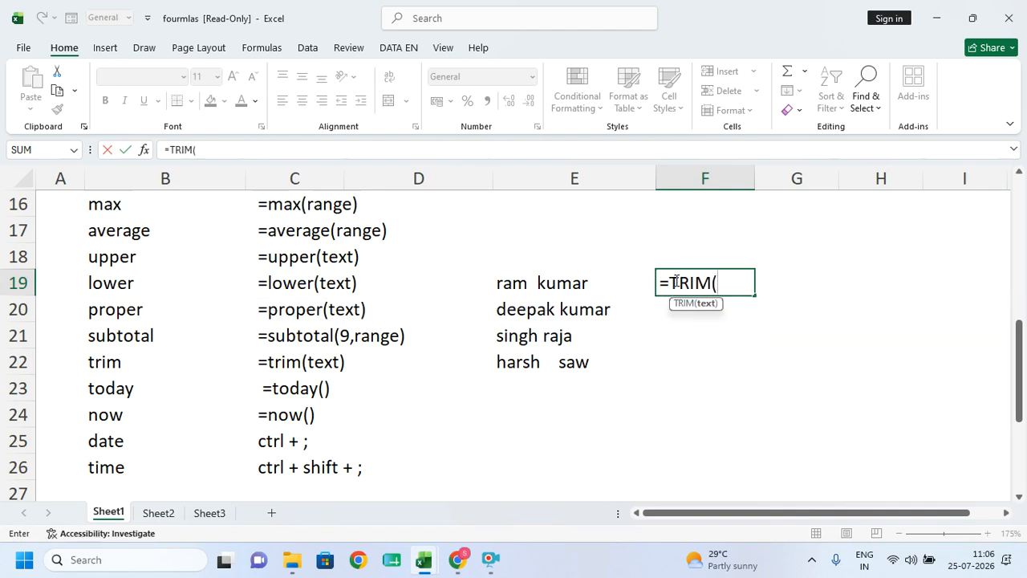
left_click(572, 282)
type(")")
key("Return")
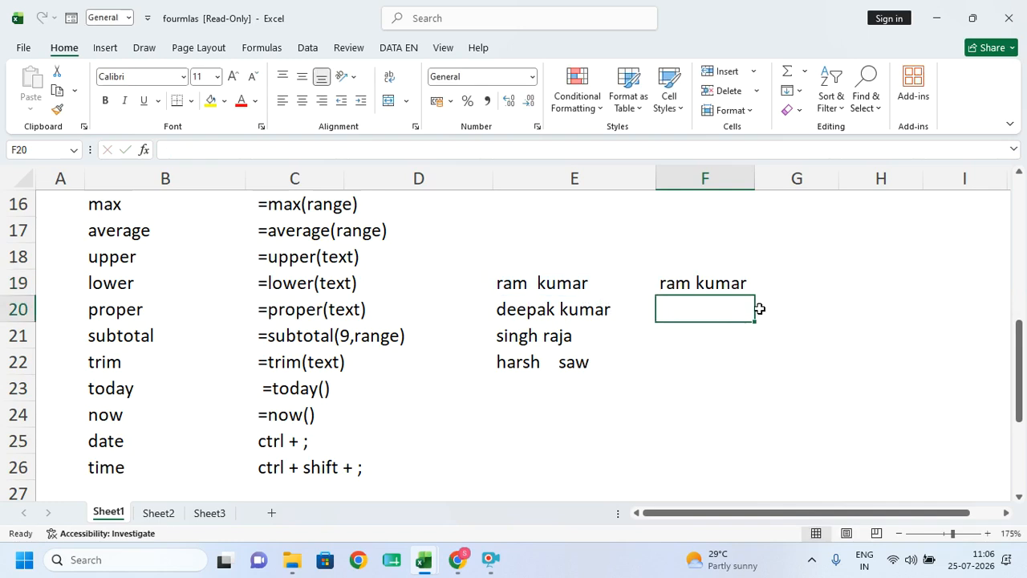
key("Up")
double_click(754, 296)
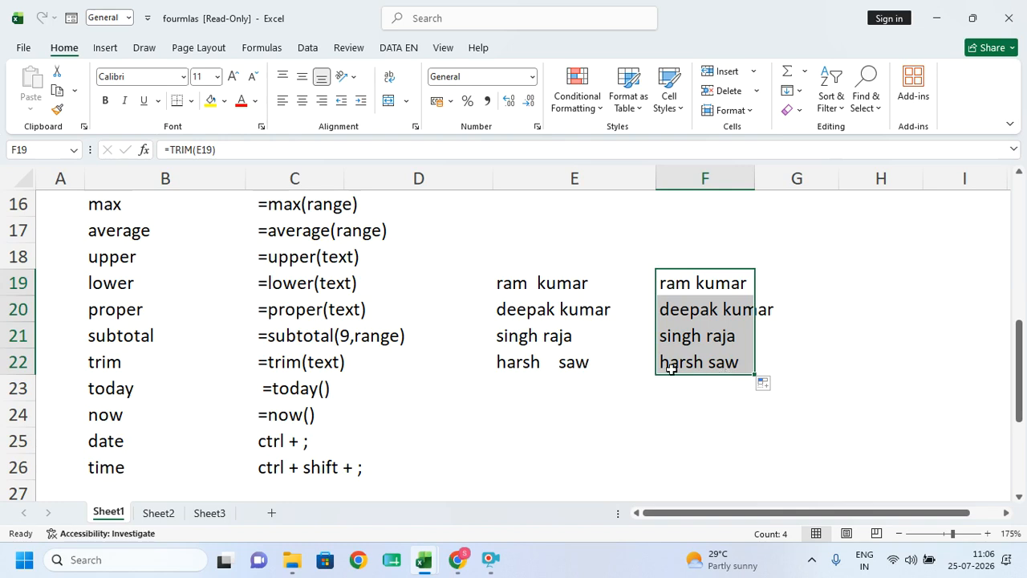
- Clear the original names in E19:E22, undo that, and select the TRIM results F19:F22
left_click_drag(555, 298, 537, 350)
key("Delete")
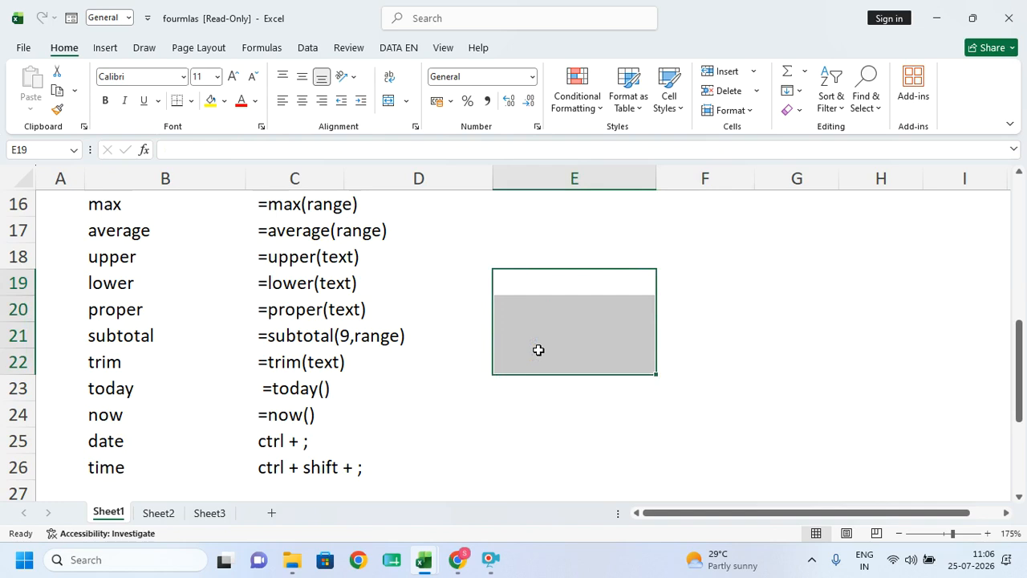
key("ctrl+z")
left_click_drag(678, 285, 693, 361)
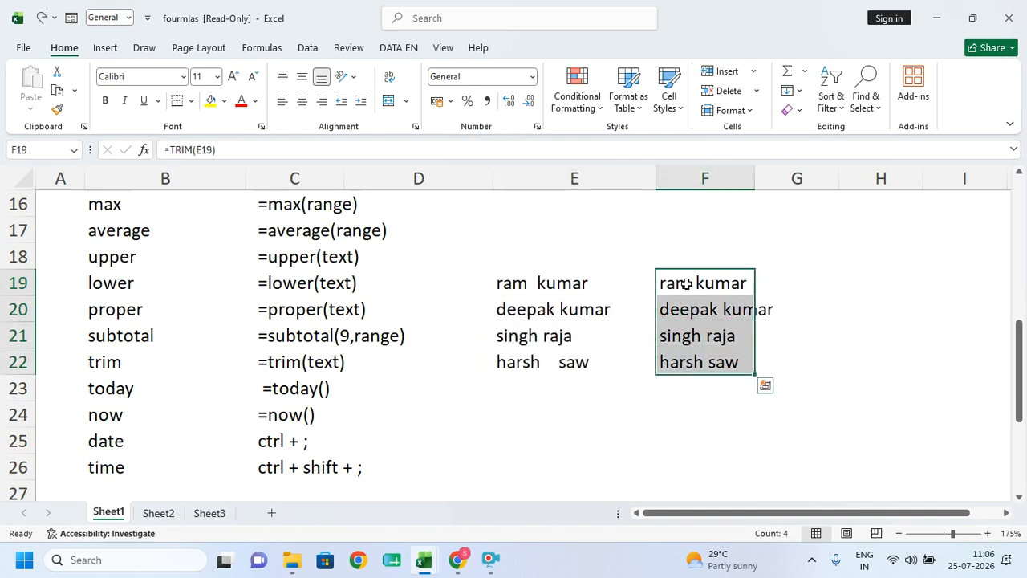
left_click(552, 387)
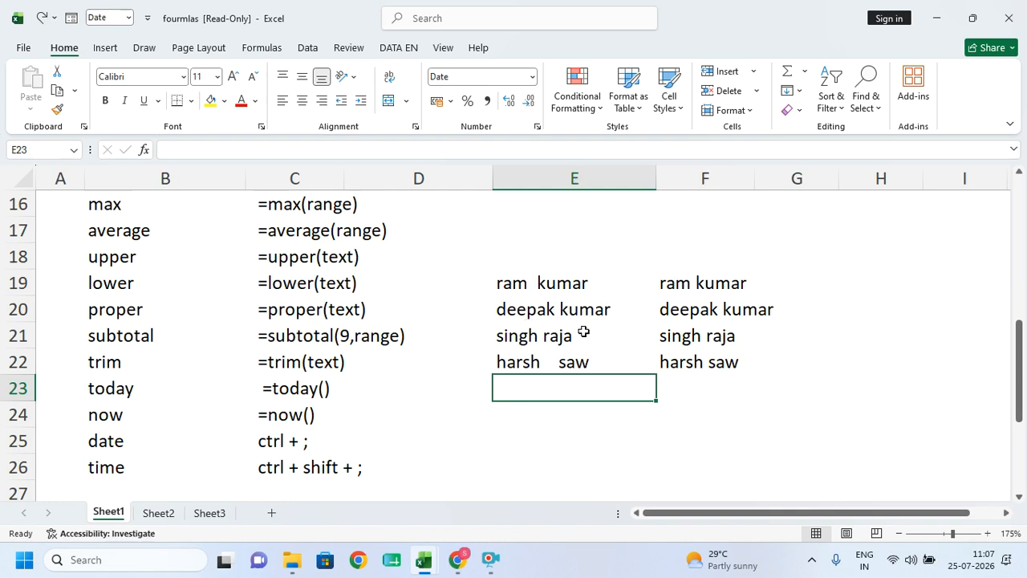
left_click_drag(710, 282, 718, 362)
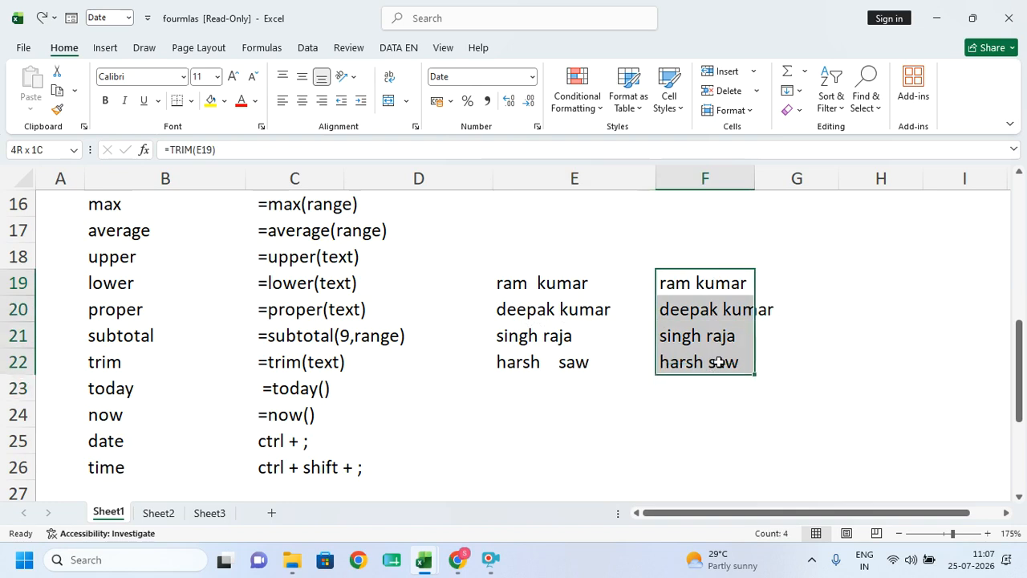
left_click_drag(718, 362, 718, 362)
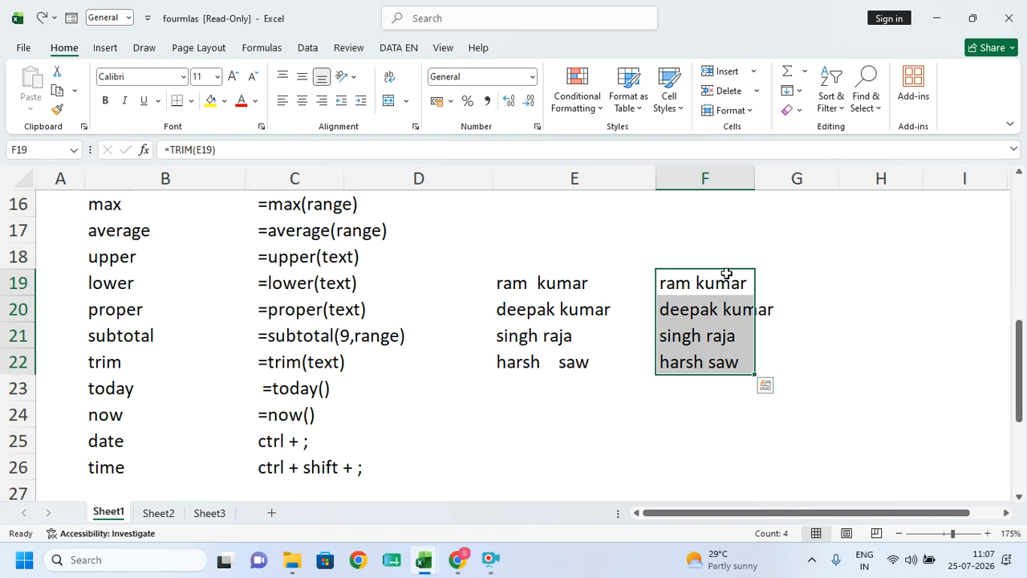
- Move the TRIM results to F21:F24, then paste them as values only into F16:F19
left_click_drag(696, 271, 699, 333)
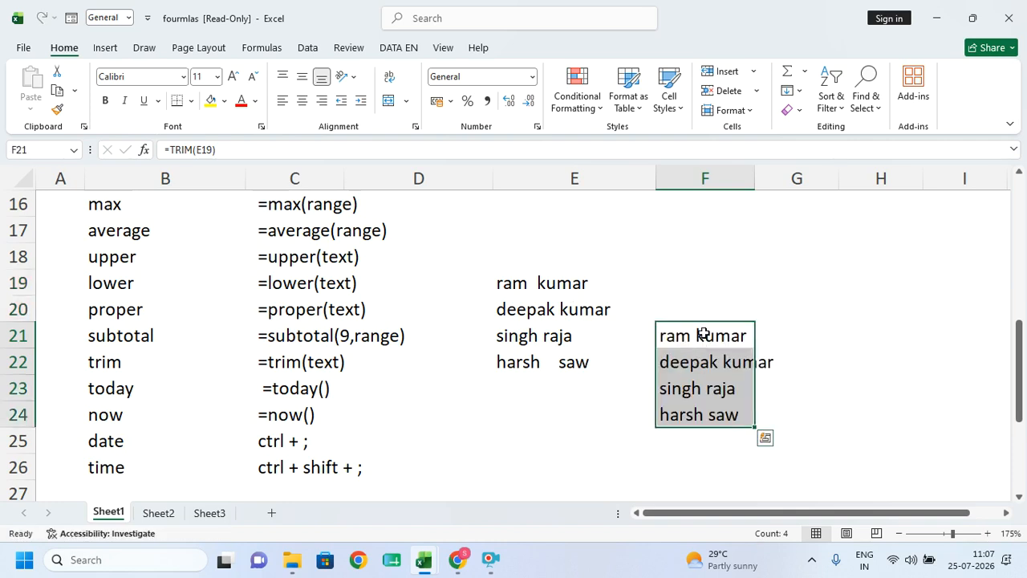
key("ctrl+c")
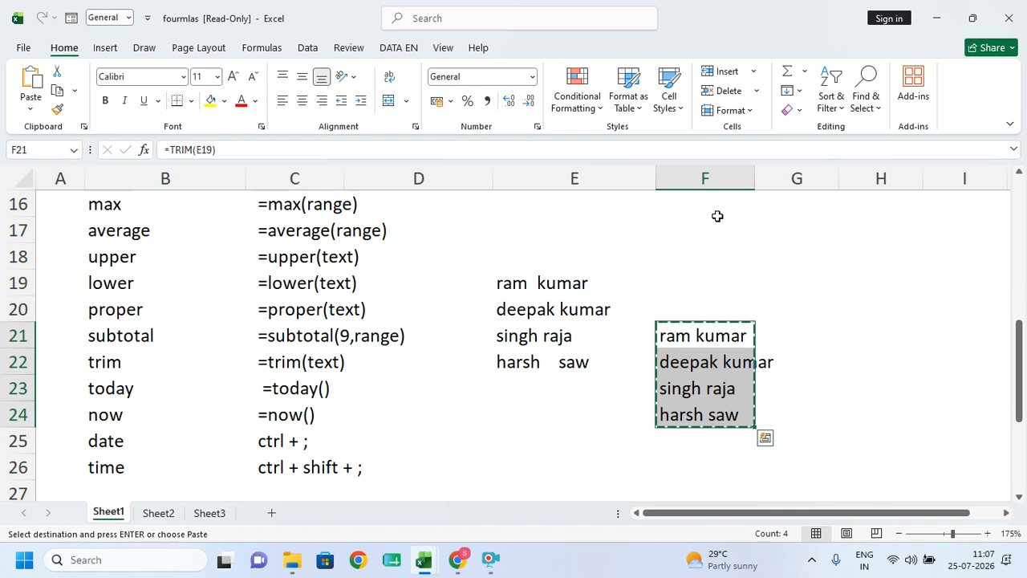
left_click(716, 216)
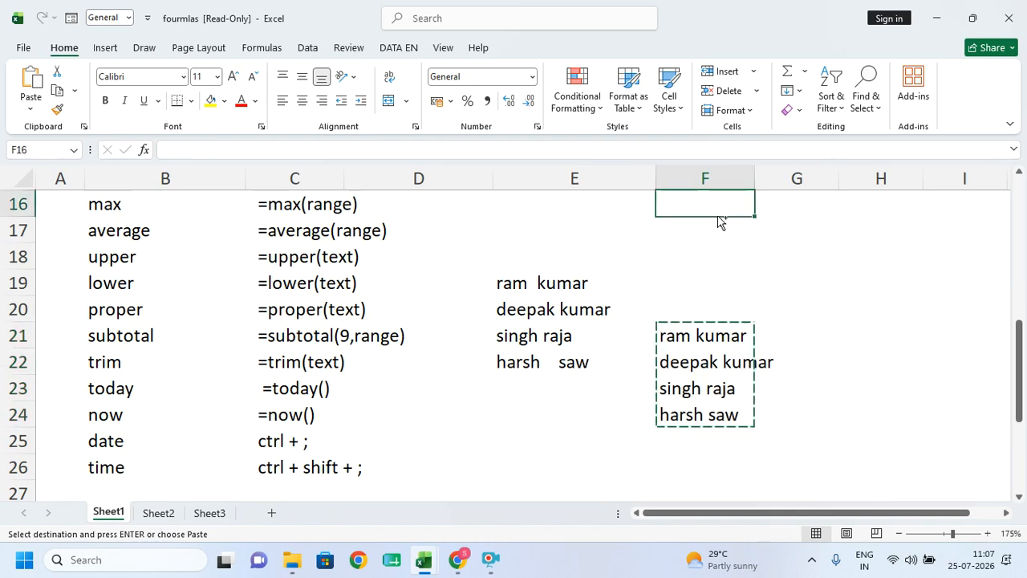
key("ctrl+alt+v")
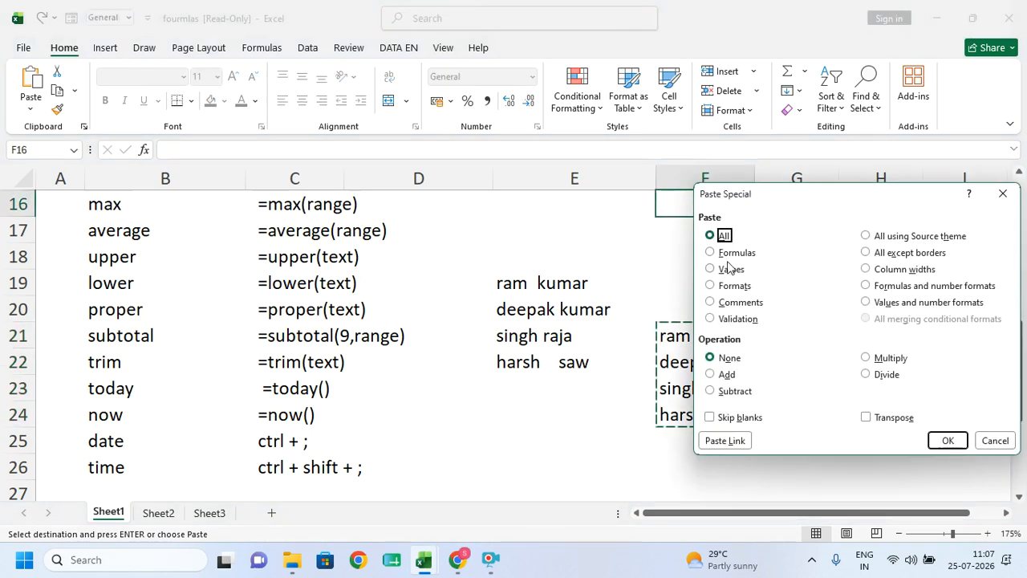
left_click(724, 271)
left_click(945, 439)
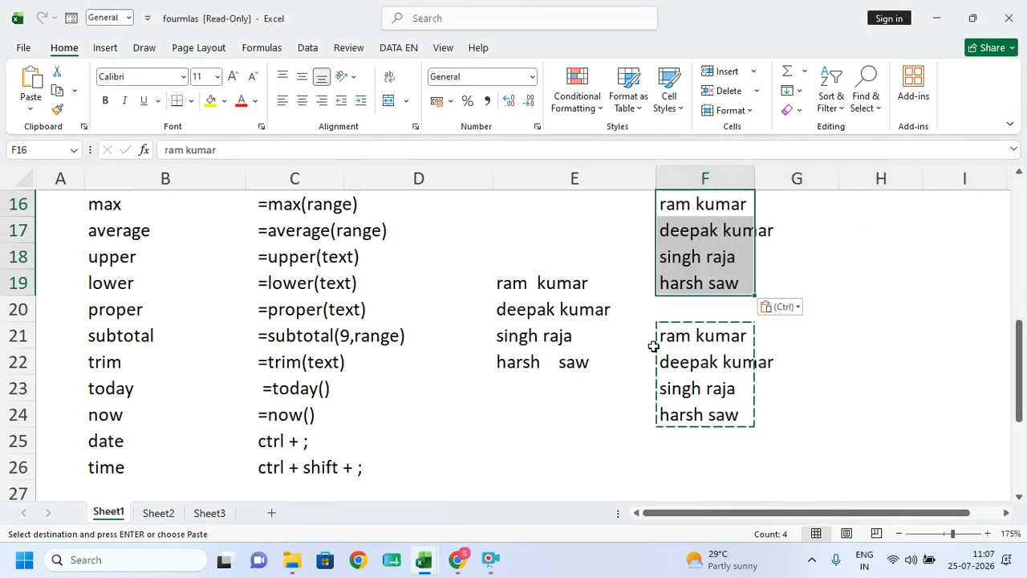
- Clear the original names from E19:E23
left_click(547, 283)
left_click_drag(546, 283, 585, 392)
key("Delete")
left_click_drag(691, 335, 695, 413)
left_click(874, 334)
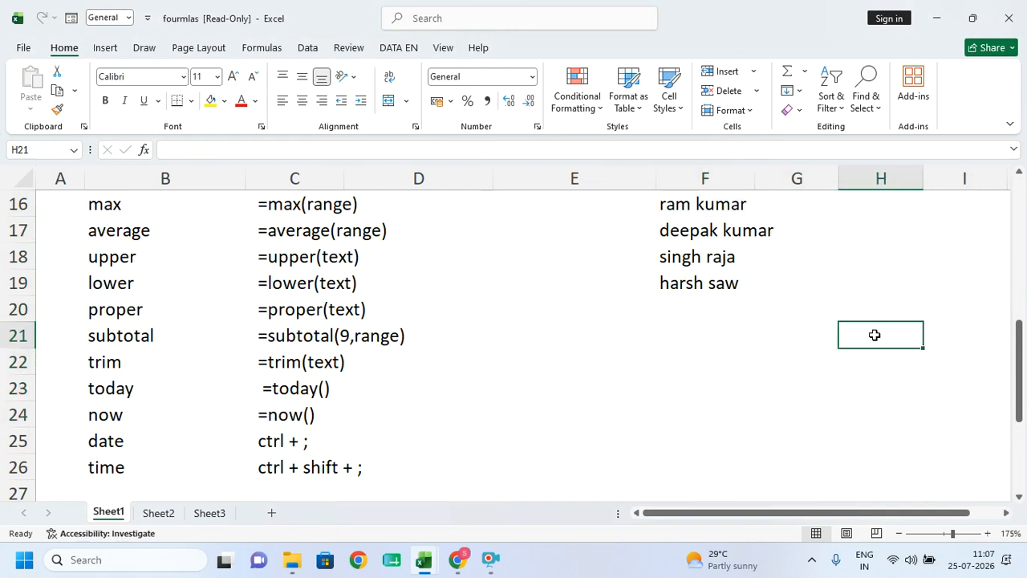
- Try entering the TODAY function in F21 from the suggestion list
scroll(874, 335, "up", 1)
double_click(713, 414)
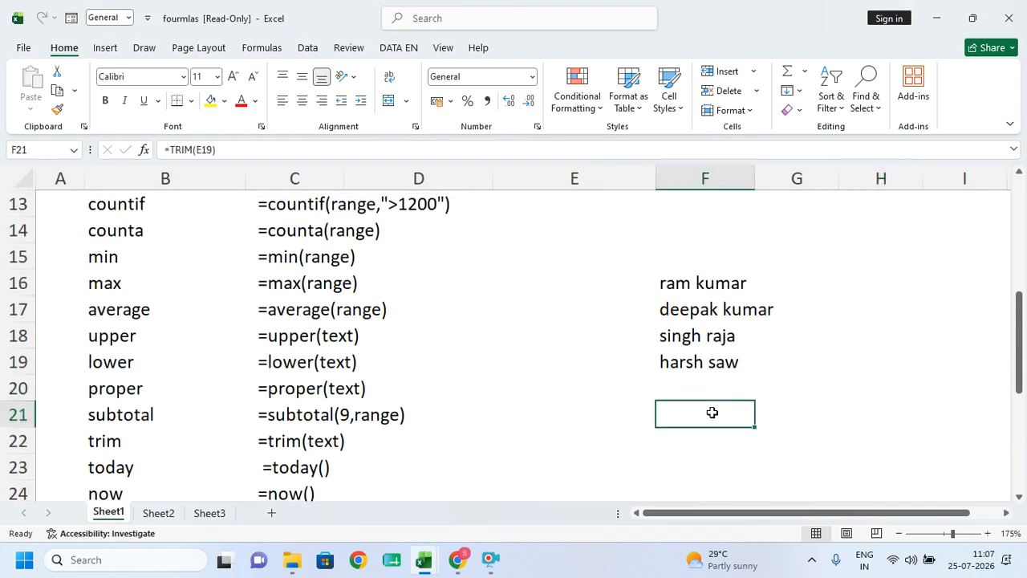
type("=to")
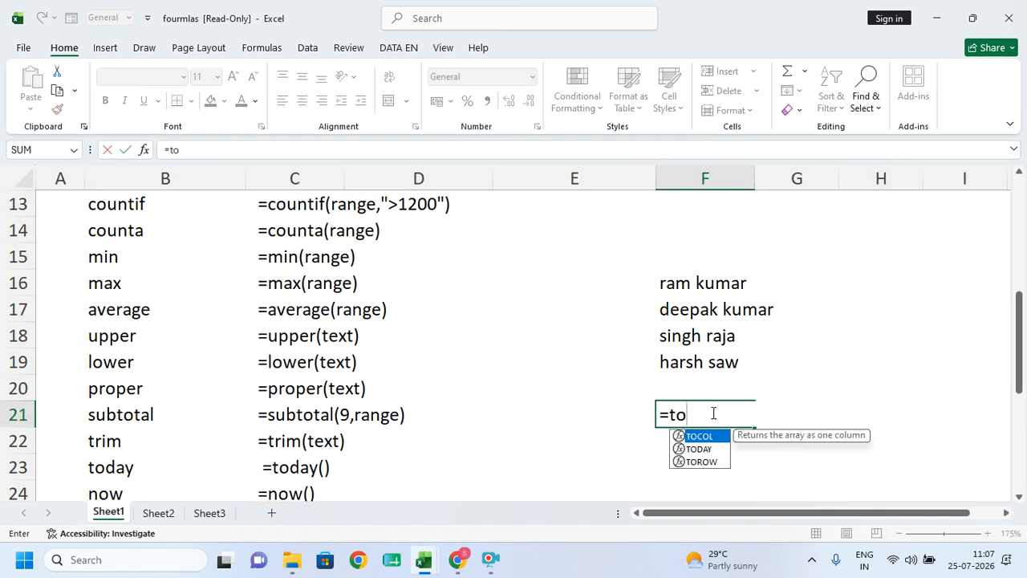
key("Down")
key("Return")
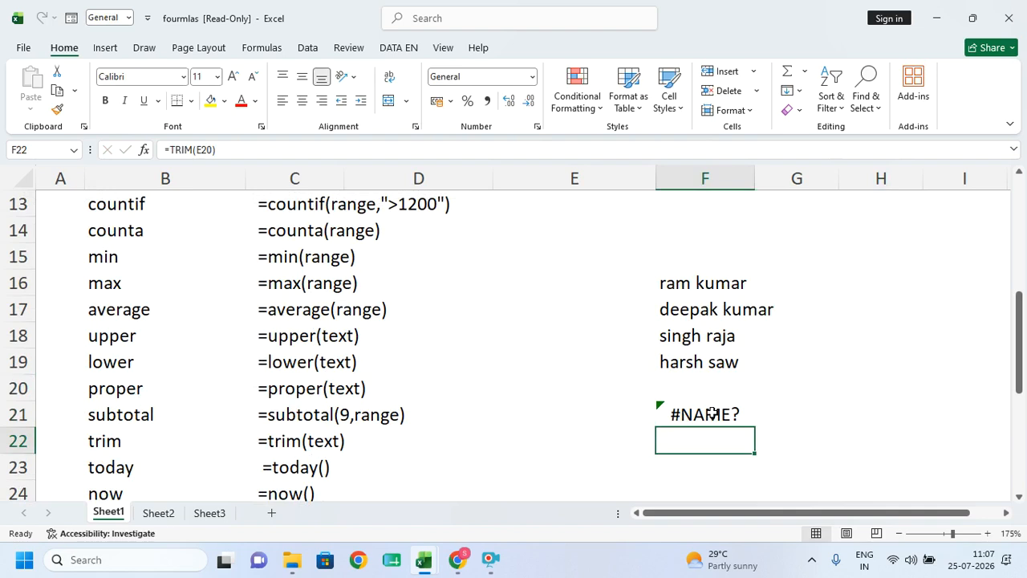
- Enter =TODAY() in F22 and =now() in F23 to show the current date and time
type("=")
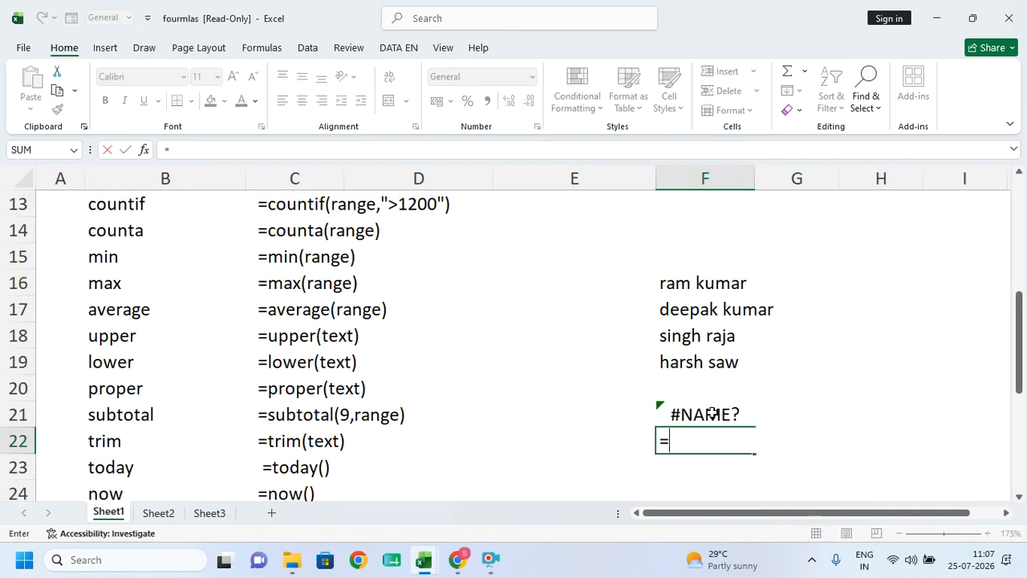
type("tota")
key("BackSpace")
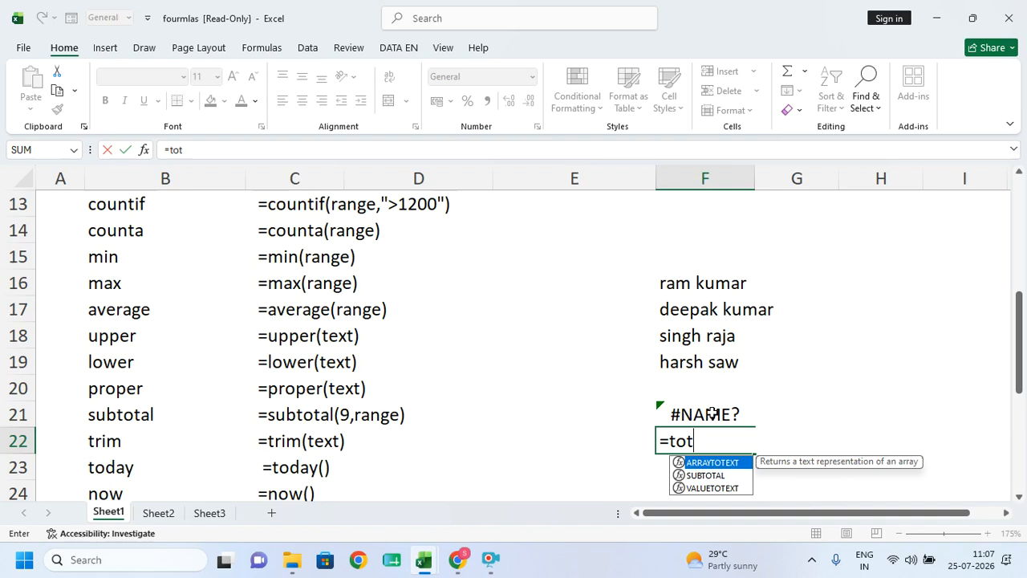
key("BackSpace")
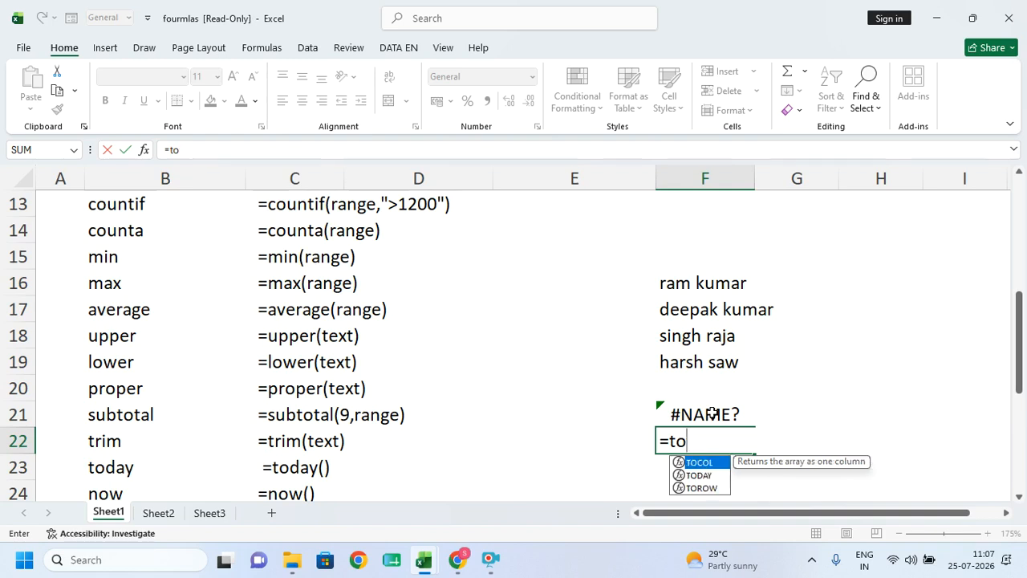
key("Down")
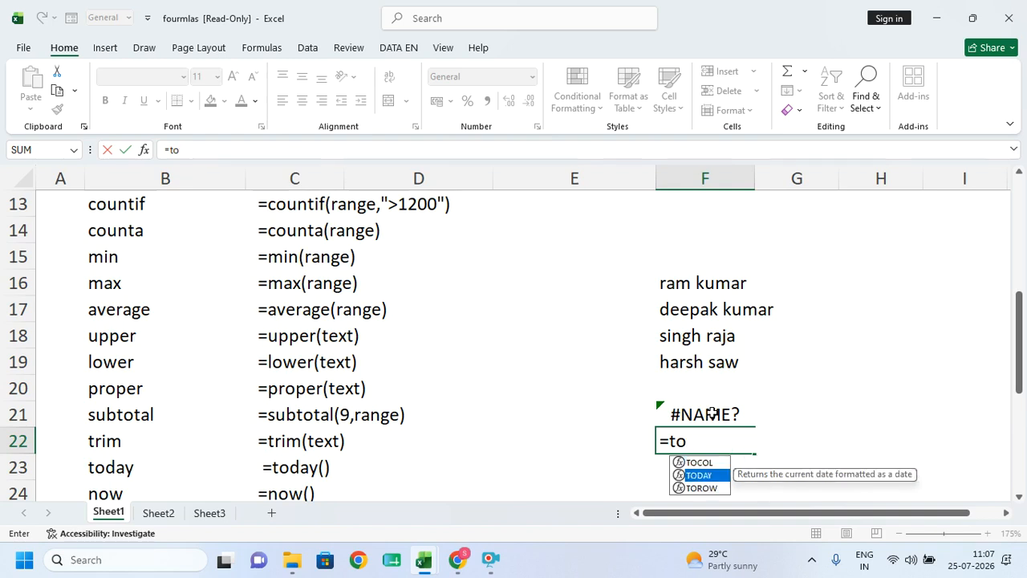
key("Tab")
type(")")
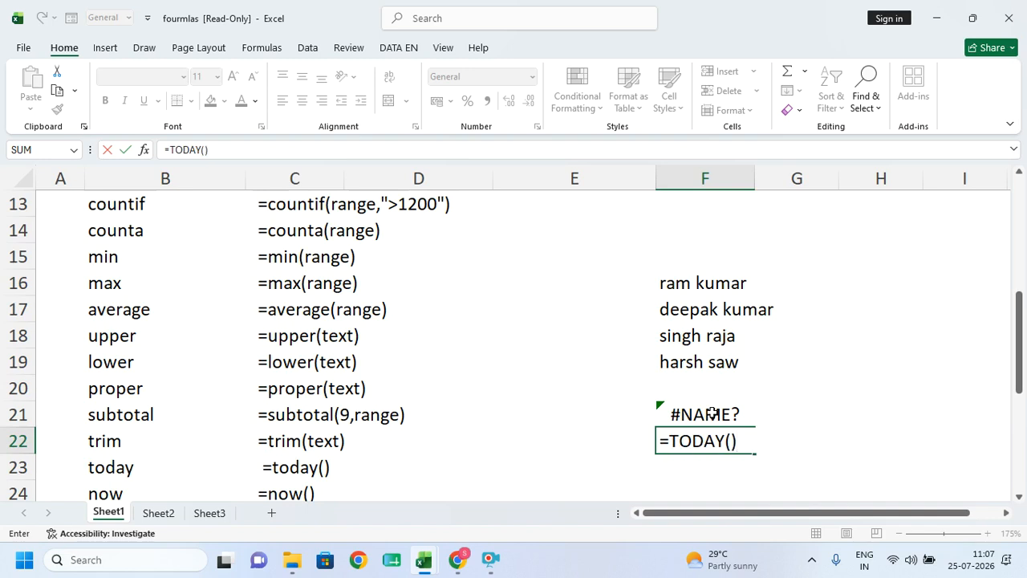
key("Return")
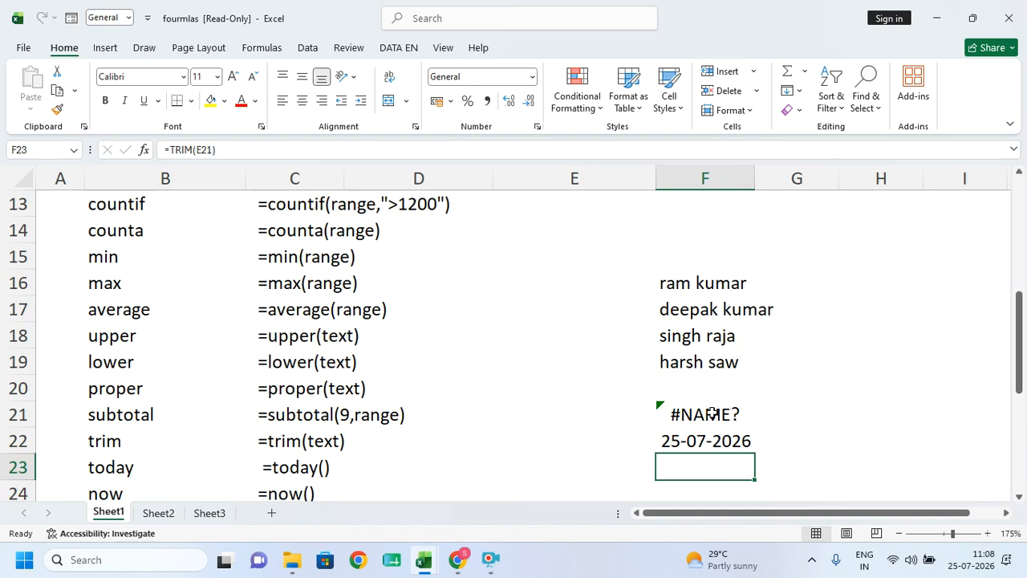
type("=now")
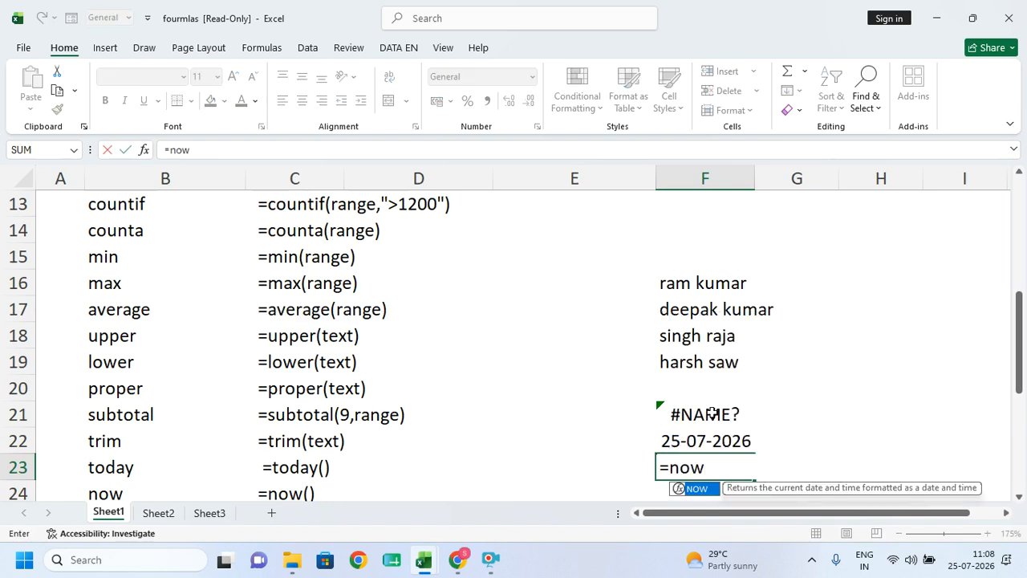
type("()")
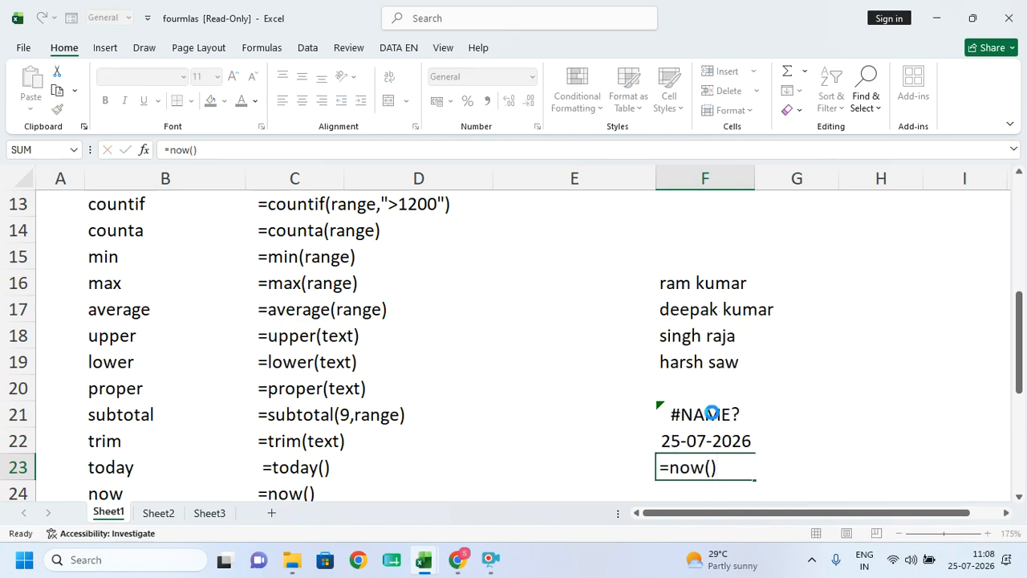
key("Return")
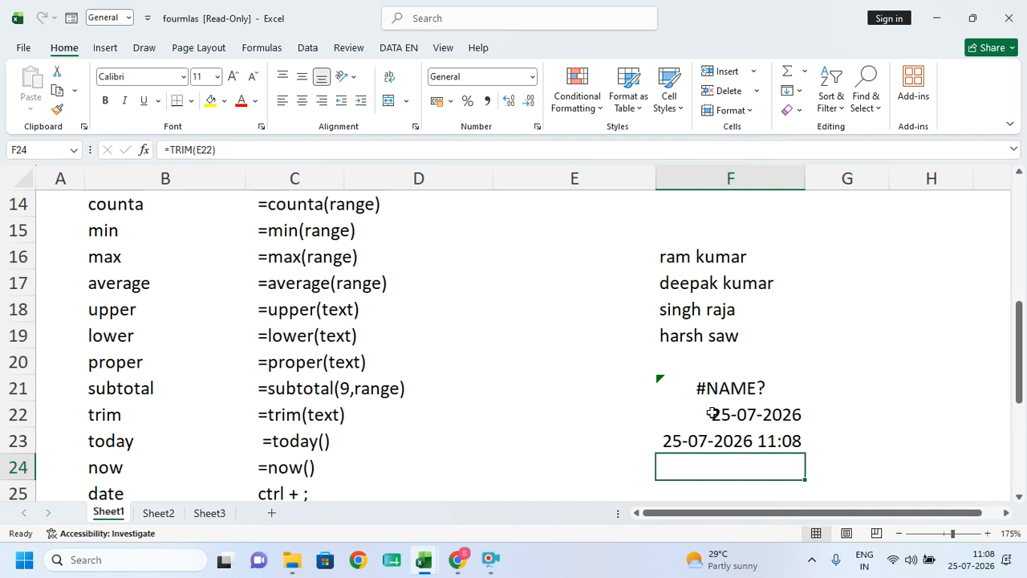
- Insert a fixed date in F24 and a fixed time in F25 with shortcuts, and type d in F26
key("ctrl+semicolon")
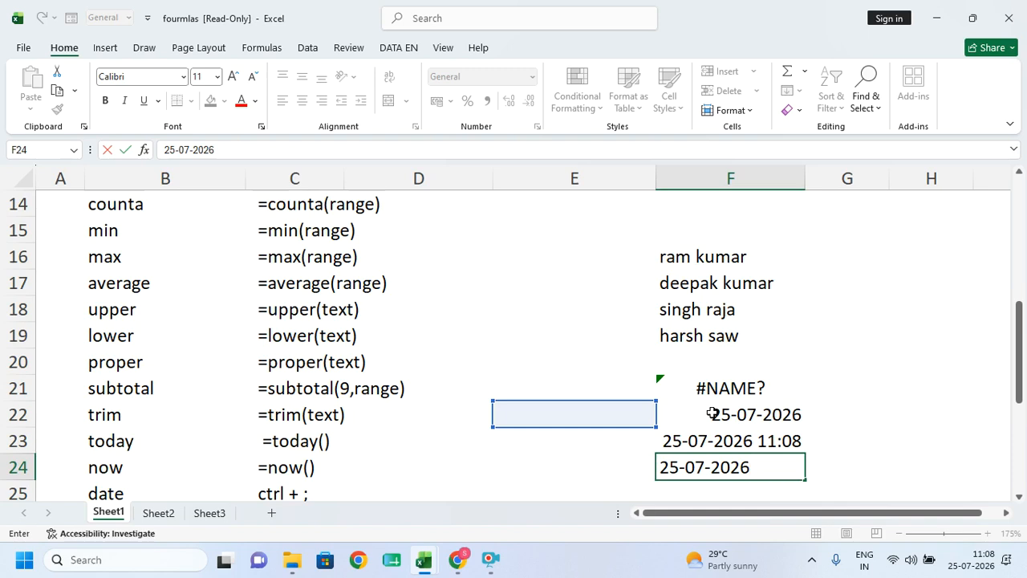
key("Return")
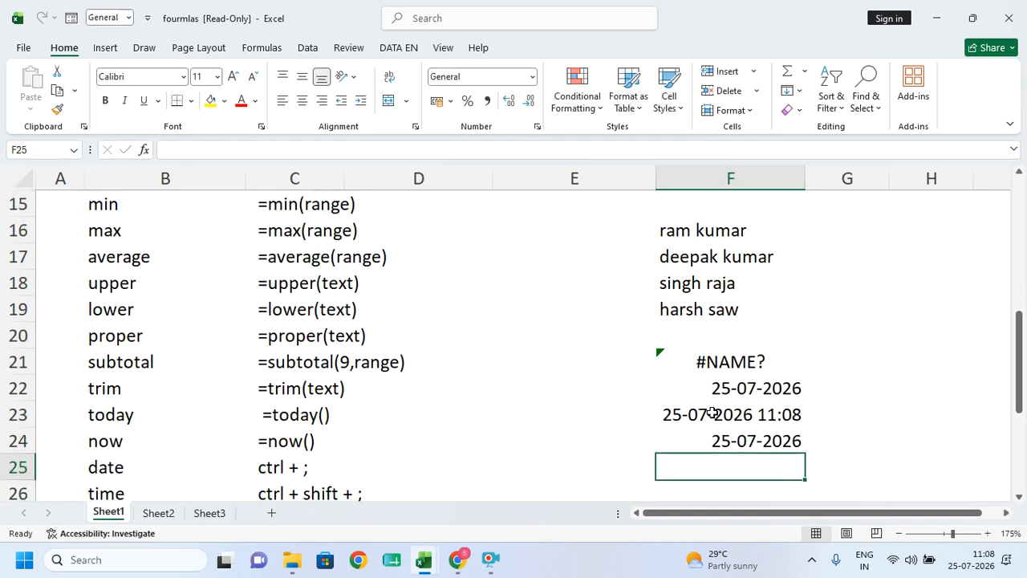
key("ctrl+shift+semicolon")
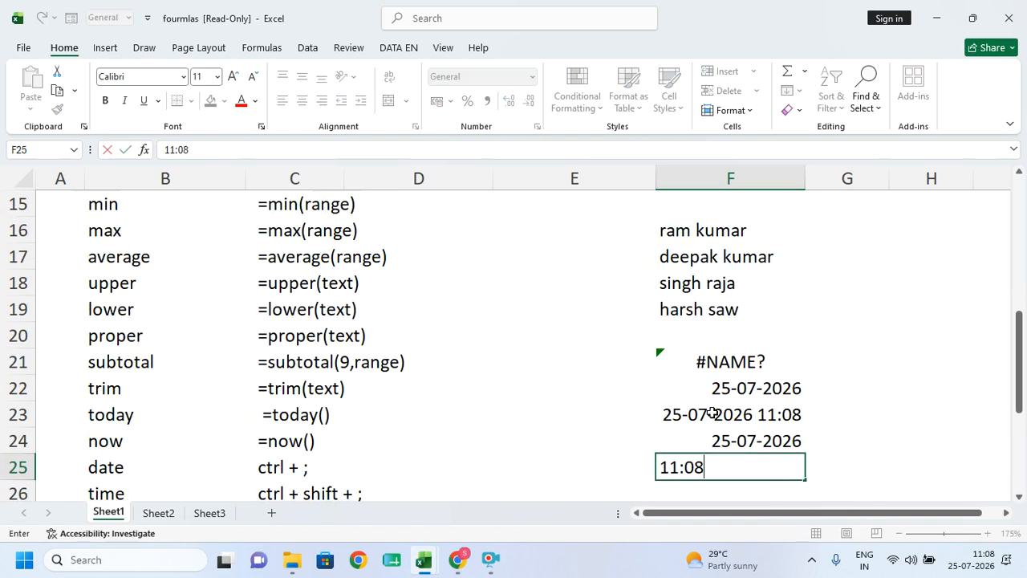
key("Return")
type("d")
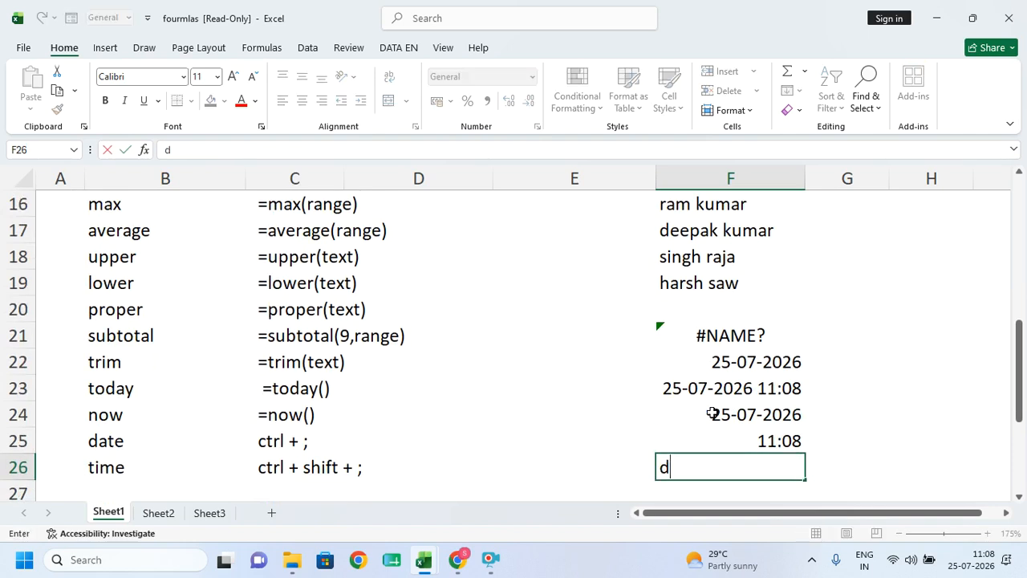
- Type ; and : in G18, then delete them so G18 stays empty
left_click(846, 256)
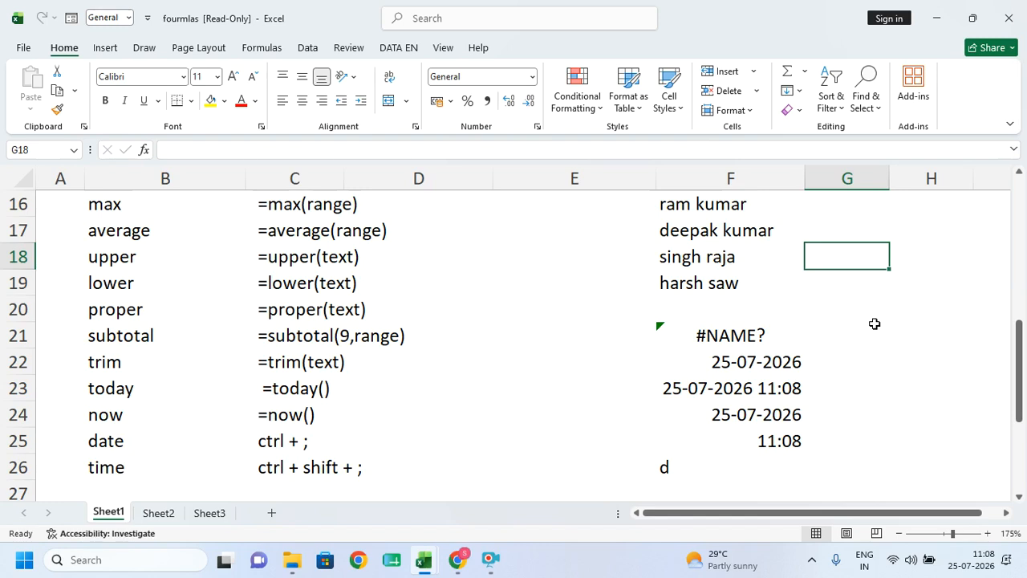
type(";")
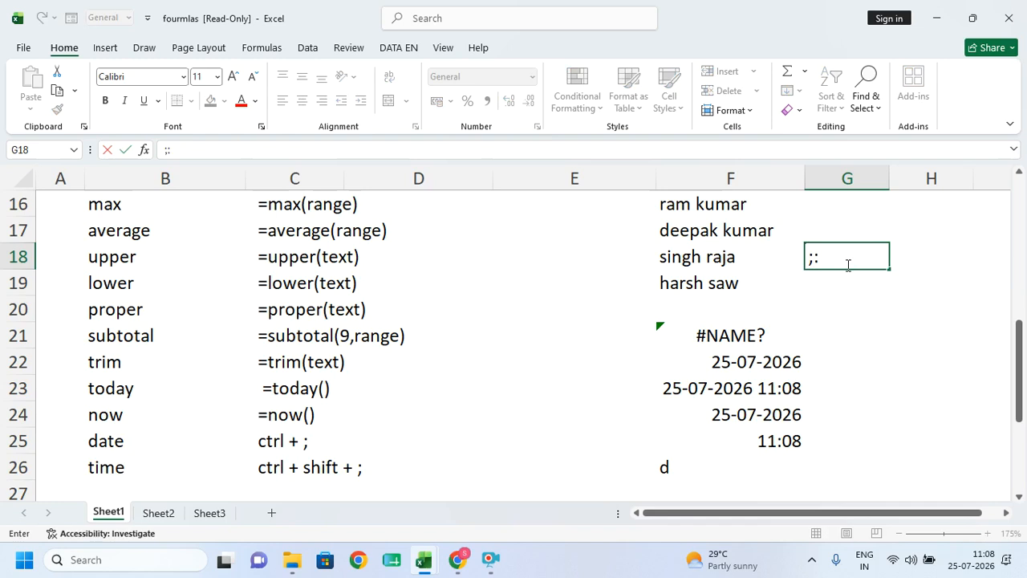
type(":")
left_click_drag(833, 255, 790, 263)
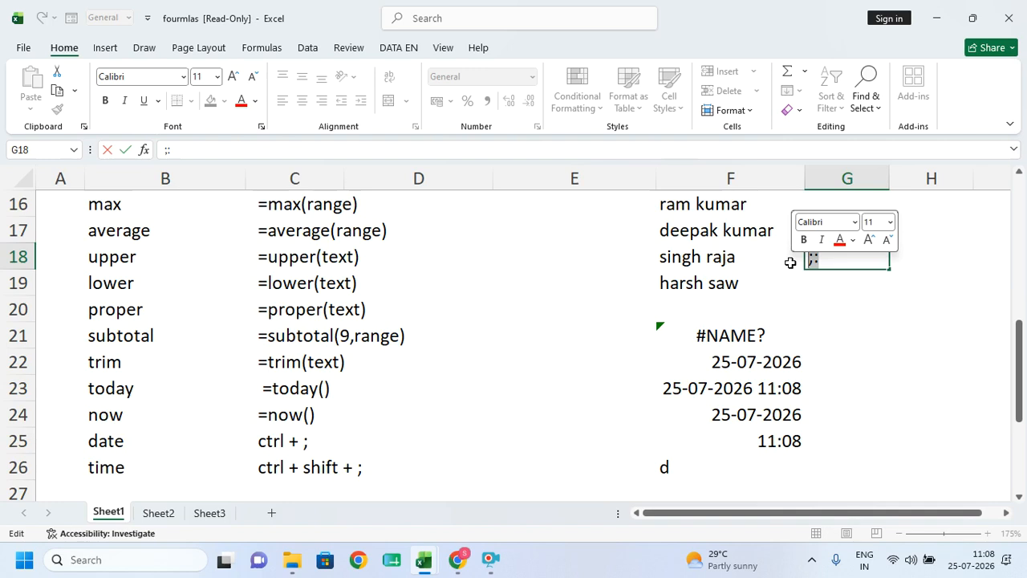
key("BackSpace")
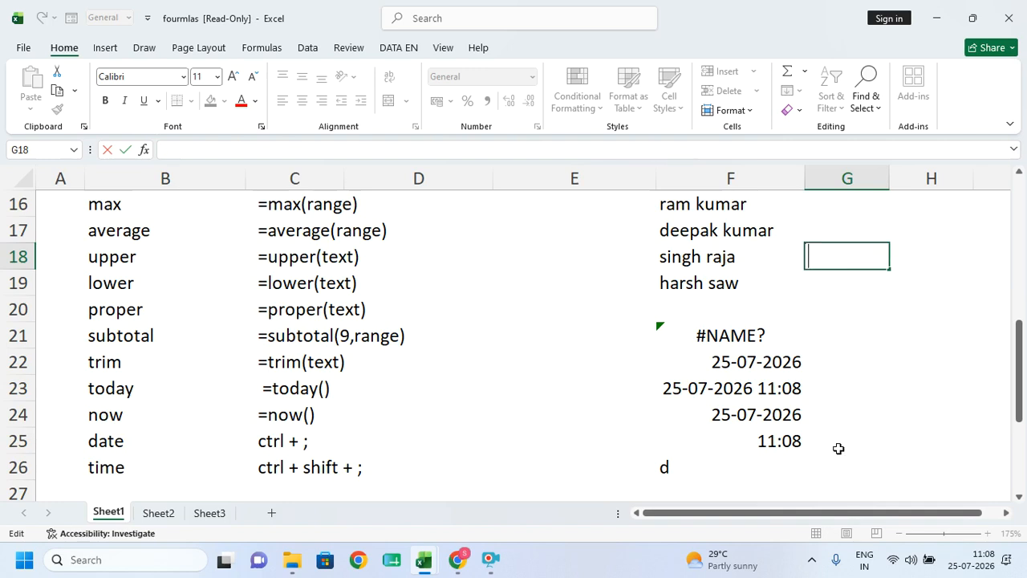
left_click(527, 405)
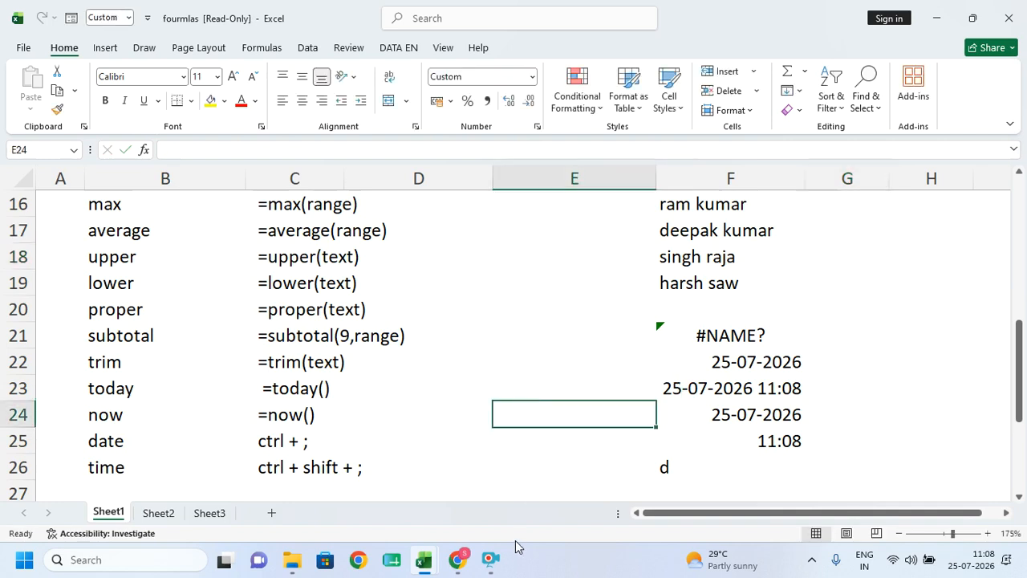
mouse_move(493, 560)
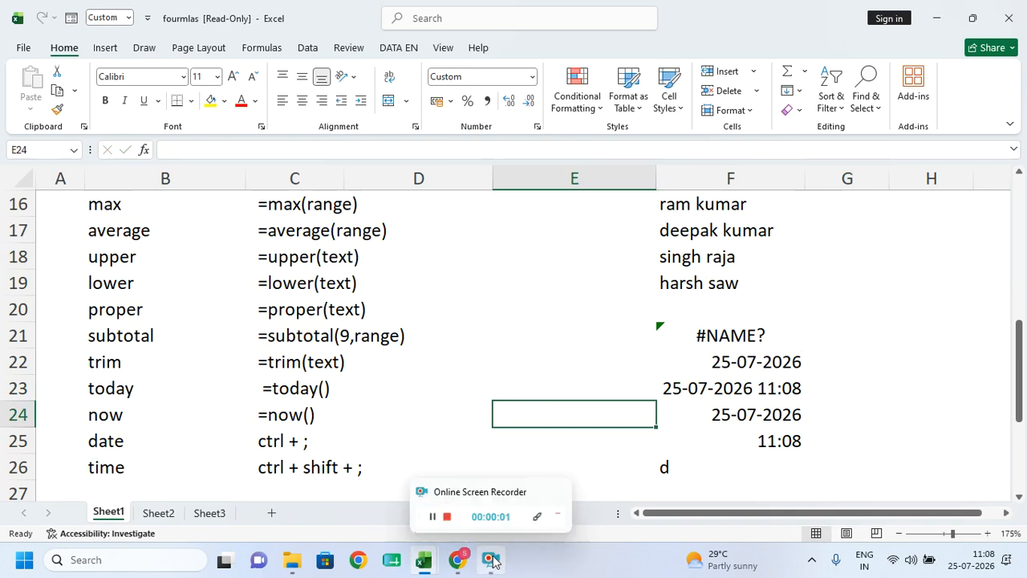
left_click(493, 516)
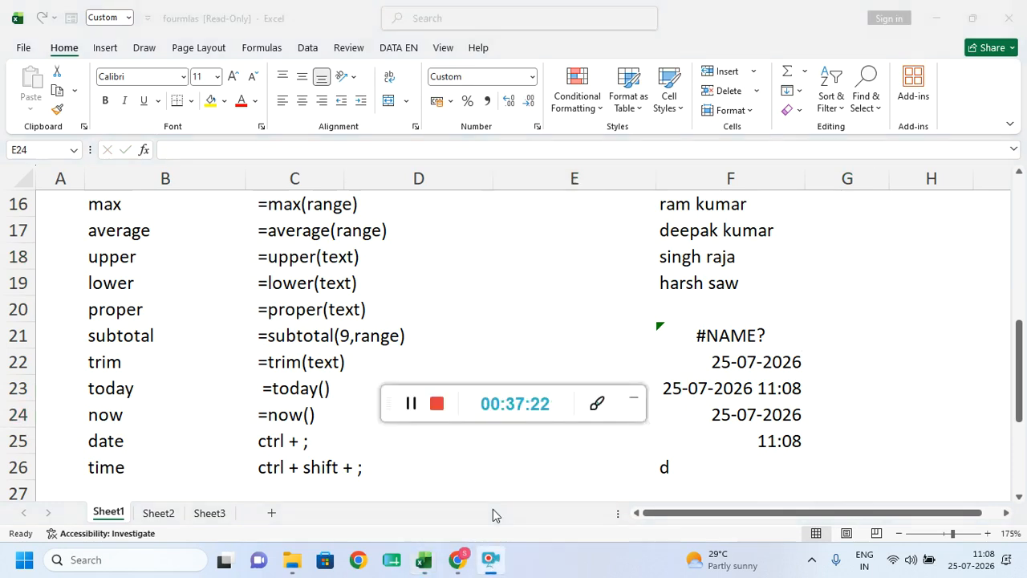
left_click(633, 400)
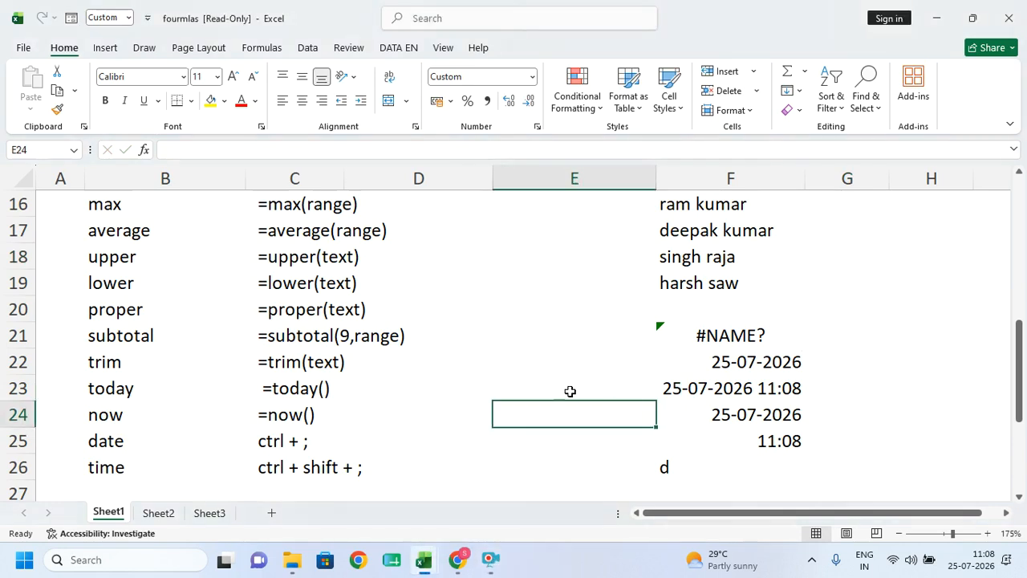
mouse_move(490, 559)
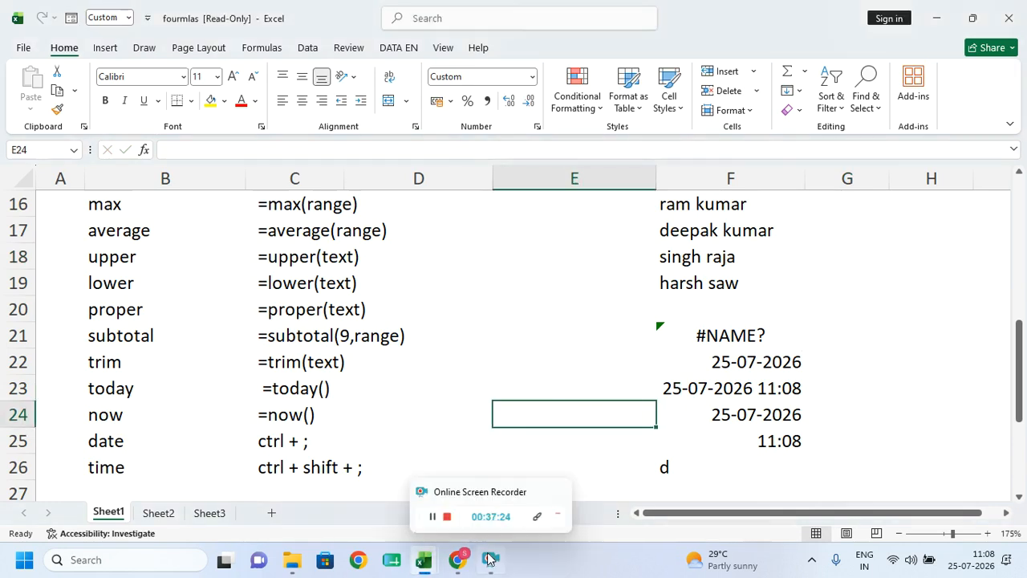
left_click(530, 362)
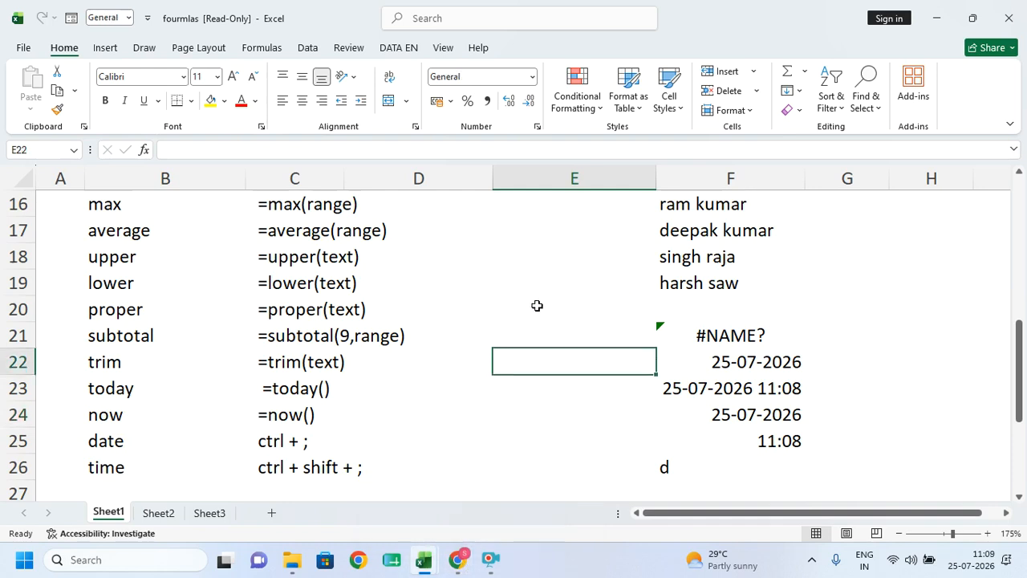
- Clear the formula notes in B31:D36 and label D31 'total'
scroll(466, 360, "down", 2)
left_click_drag(120, 319, 329, 312)
scroll(233, 361, "down", 1)
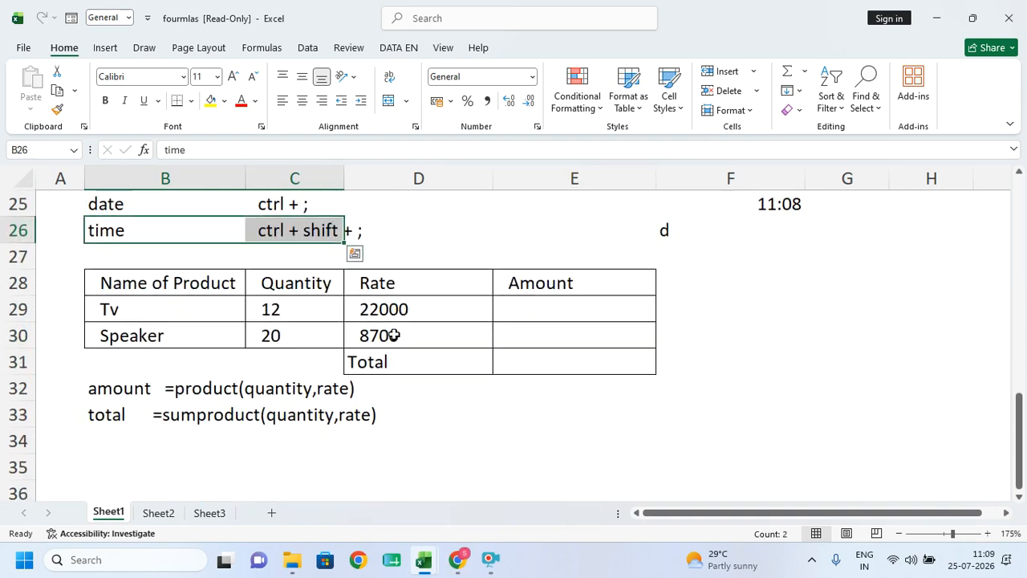
left_click(404, 362)
left_click_drag(225, 365, 383, 482)
key("Delete")
left_click(389, 354)
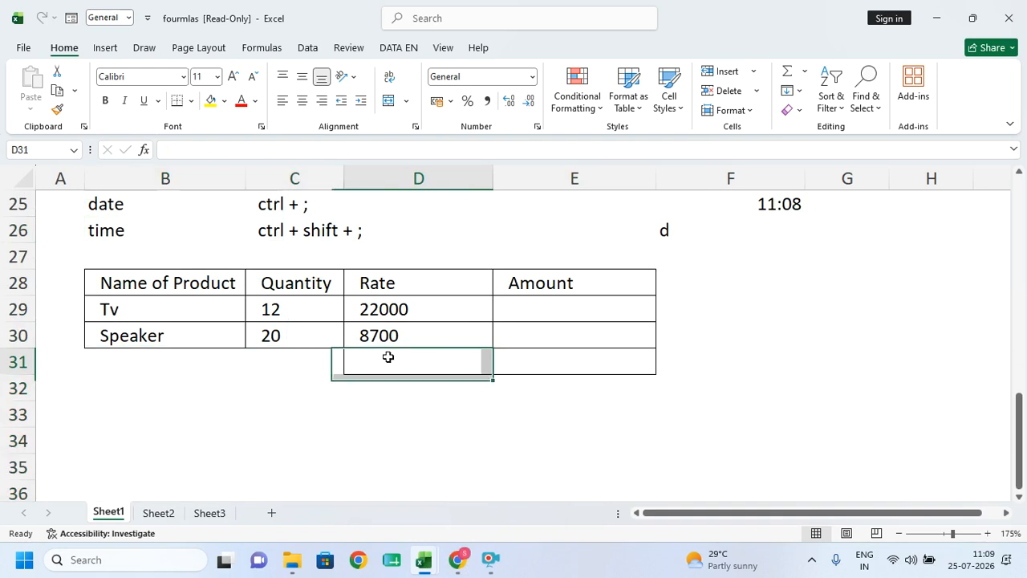
type("total")
key("Tab")
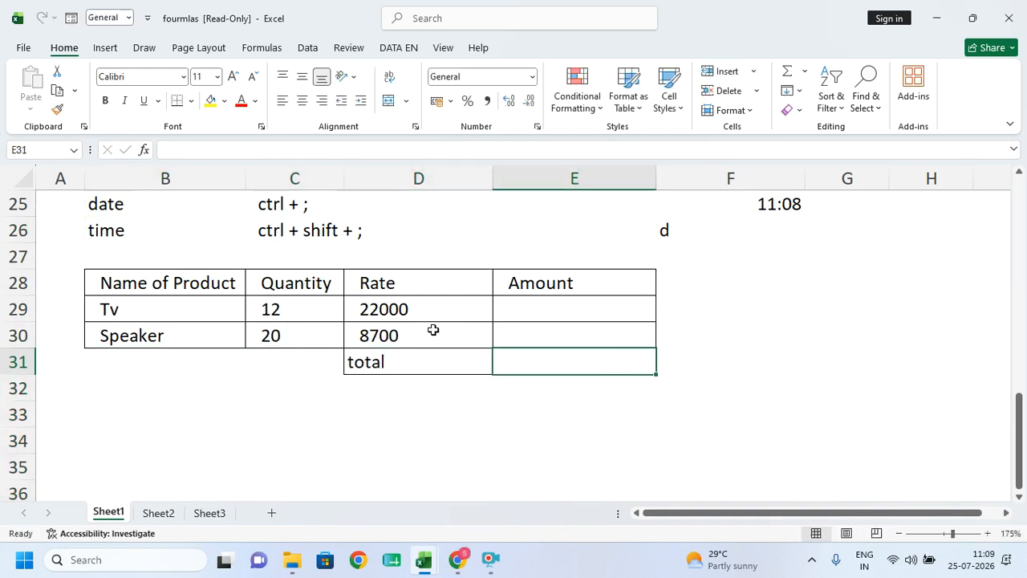
- Enter =C29*D29 in E29 and copy it to E30, giving 264000 and 174000
left_click(534, 315)
type("=")
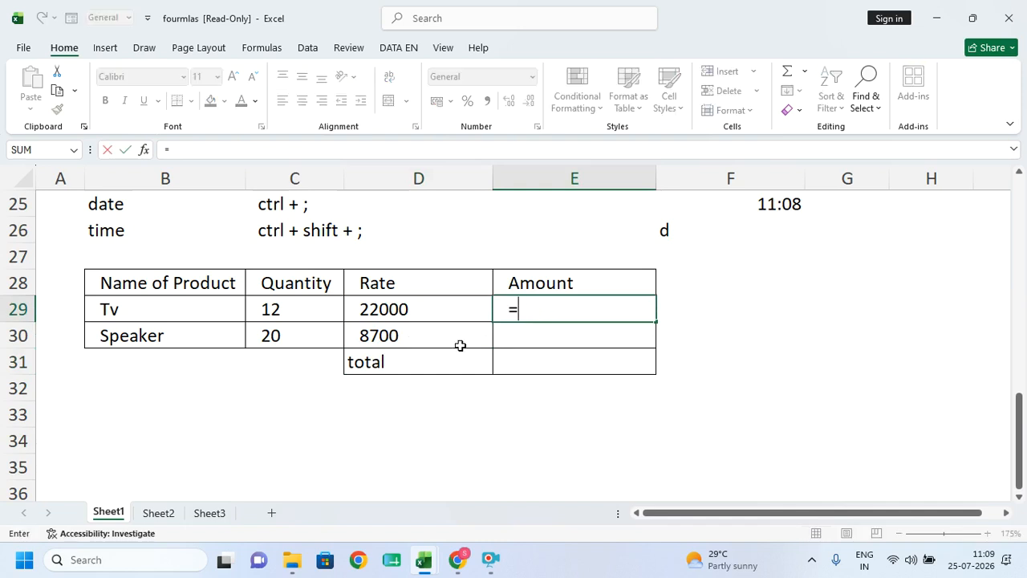
left_click(277, 316)
type("*")
left_click(365, 313)
key("Return")
left_click(615, 318)
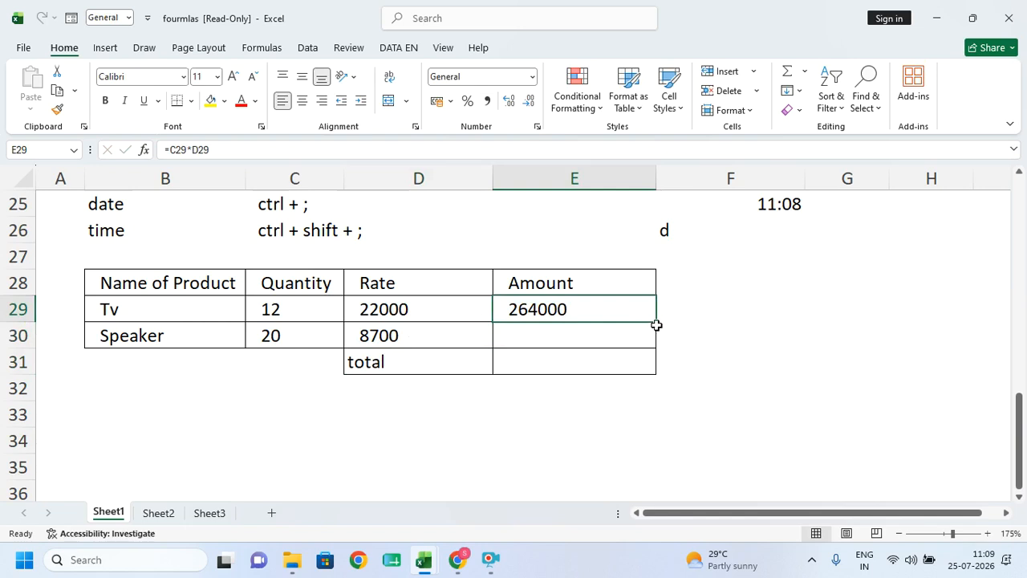
left_click_drag(656, 321, 624, 348)
- Enter =SUM(E29:E30) in E31 for a total of 438000
left_click(569, 366)
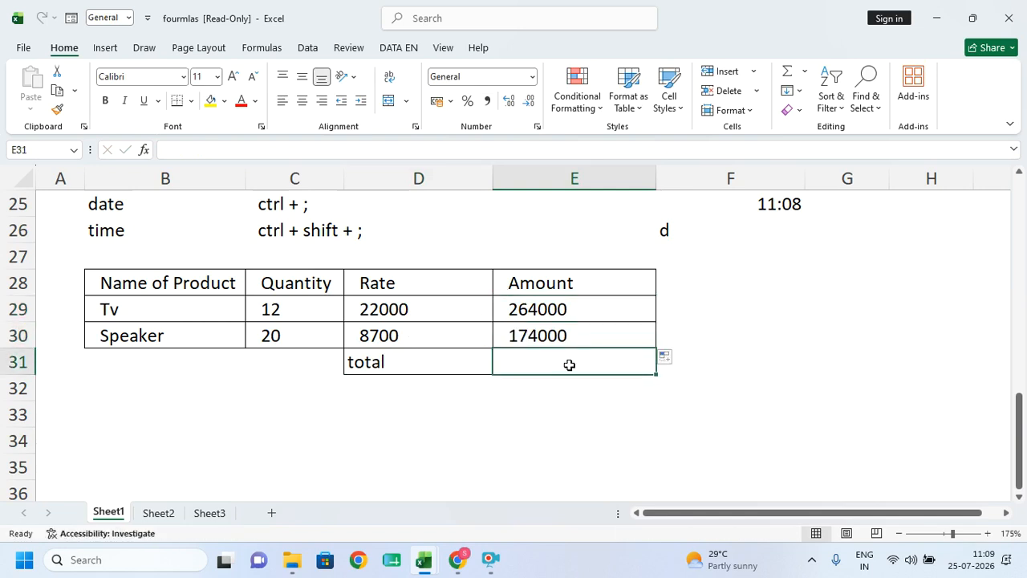
type("=su")
key("Tab")
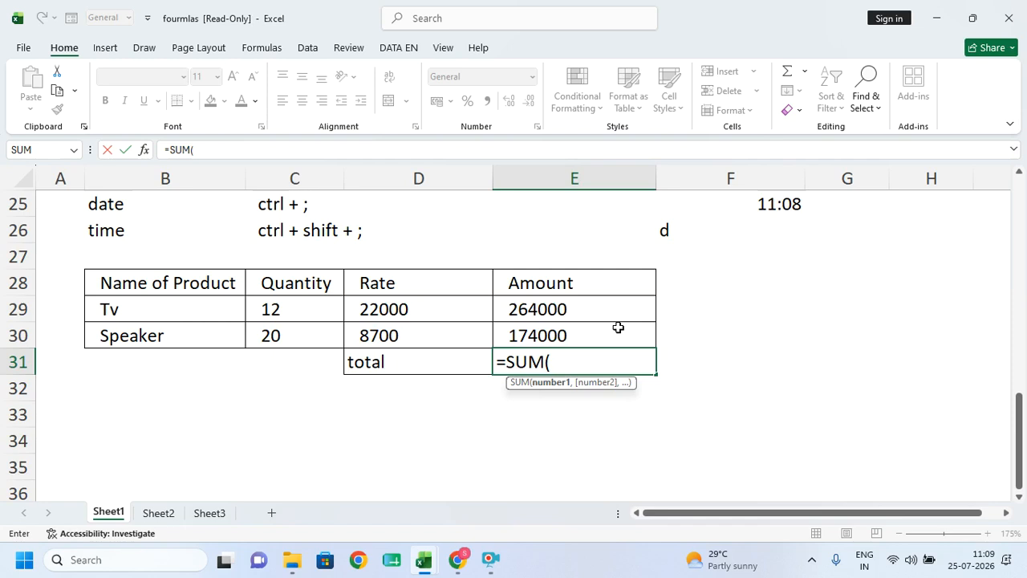
left_click_drag(604, 307, 594, 335)
type(")")
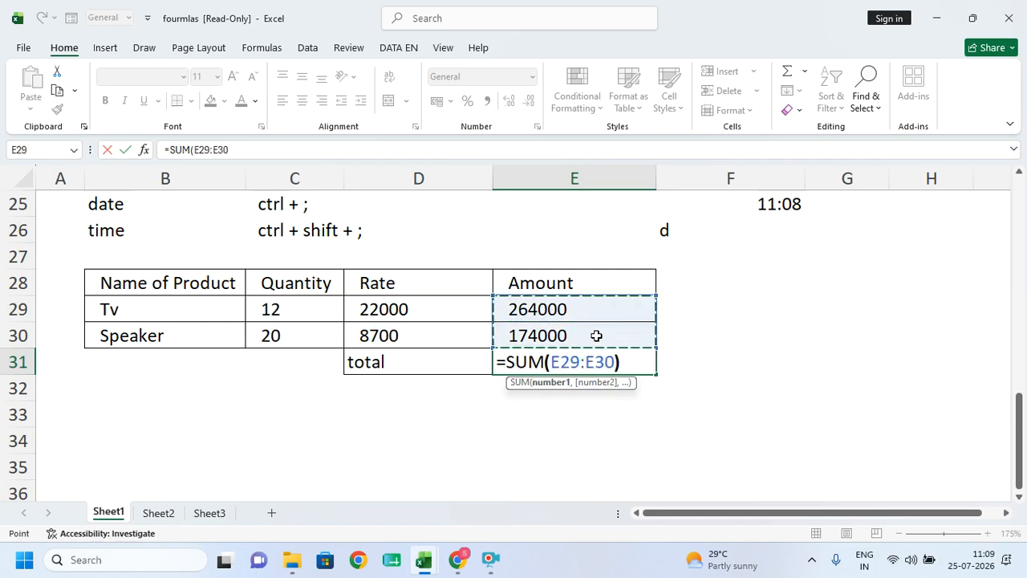
key("Return")
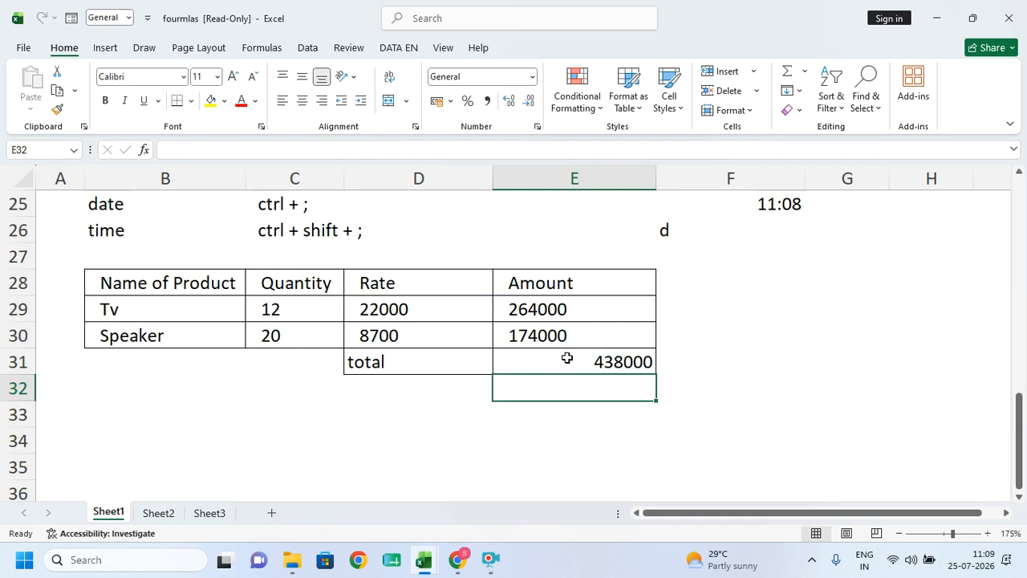
- Clear the Amount values and the total in E29:E31
left_click_drag(418, 301, 543, 336)
key("Delete")
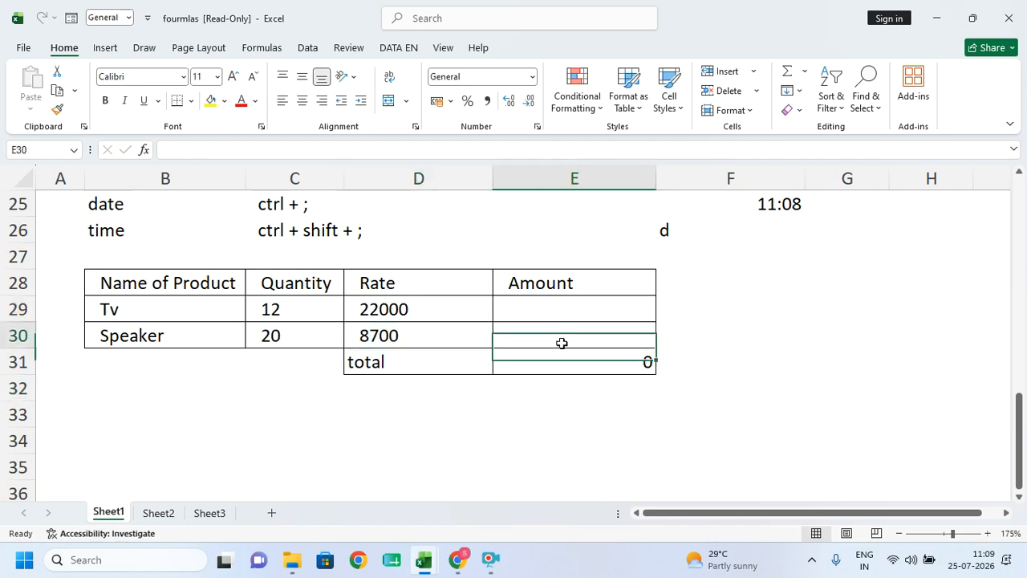
left_click(561, 363)
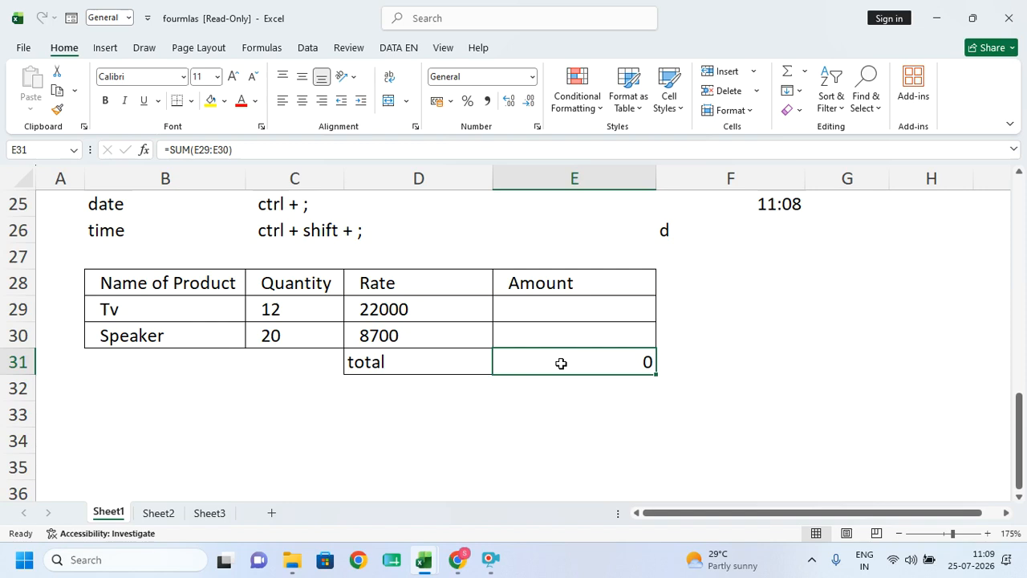
key("ctrl+z")
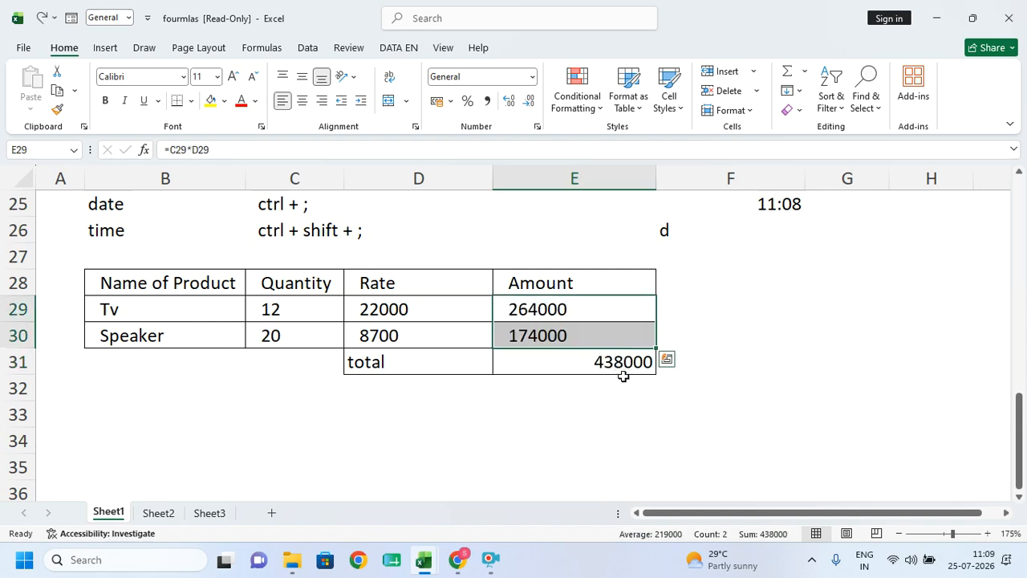
left_click_drag(578, 317, 571, 361)
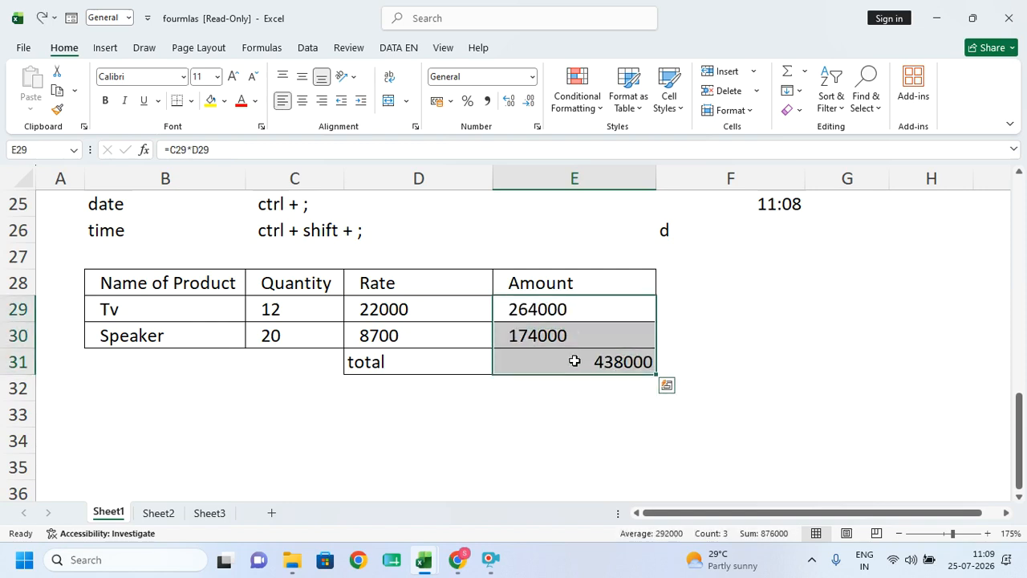
key("Delete")
left_click(589, 443)
- Enter =SUMPRODUCT(C29:C30,D29:D30) in E31, giving 438000
left_click(549, 365)
type("=")
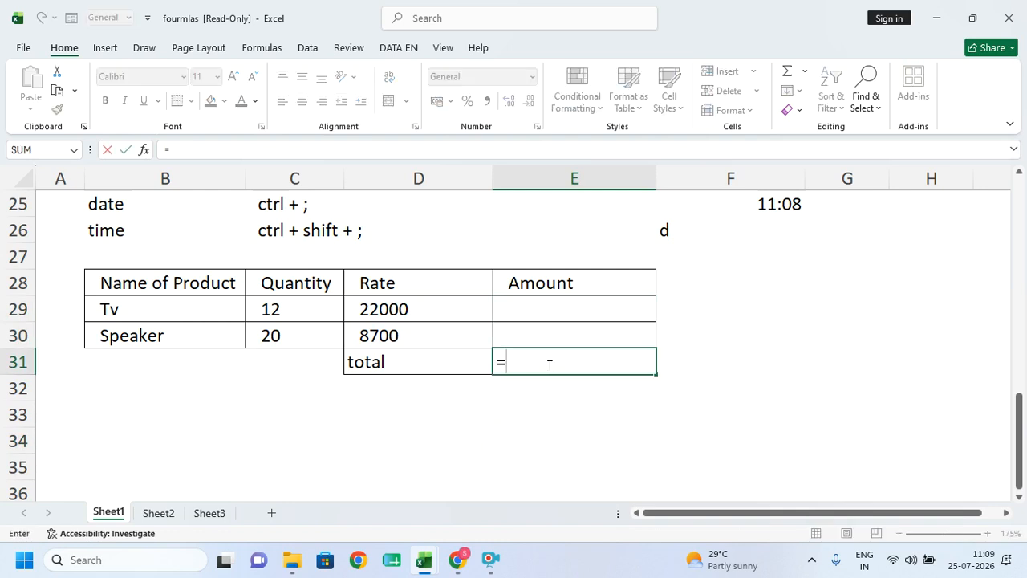
type("sum")
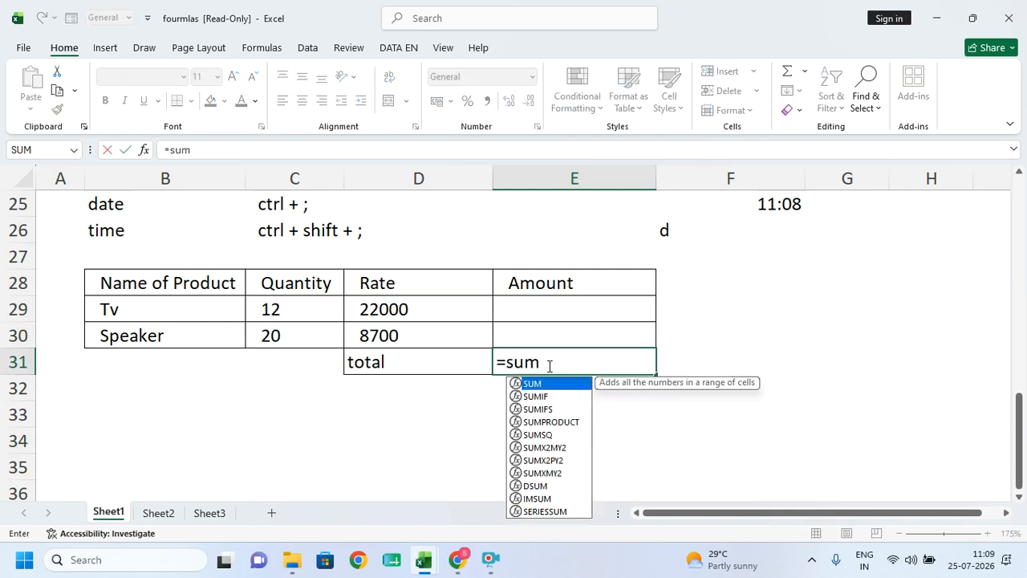
key("Down")
key("Down")
key("Down")
key("Tab")
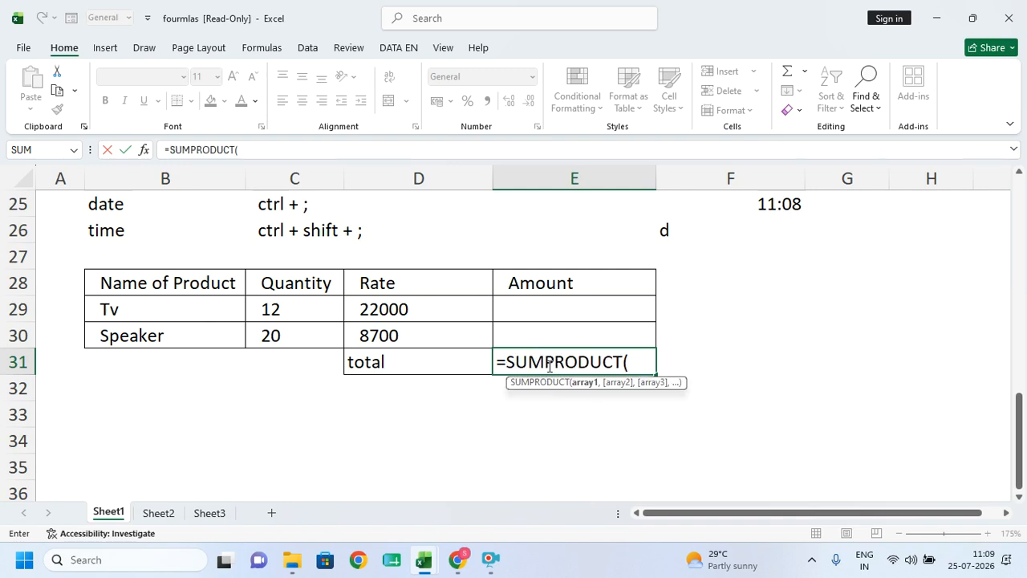
left_click_drag(305, 305, 301, 337)
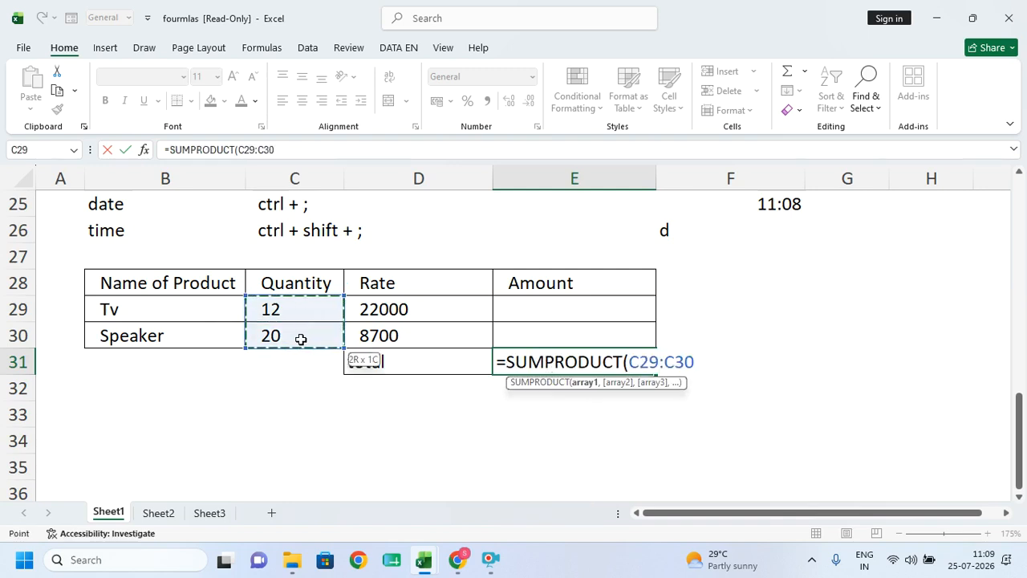
type(",")
left_click_drag(375, 307, 377, 335)
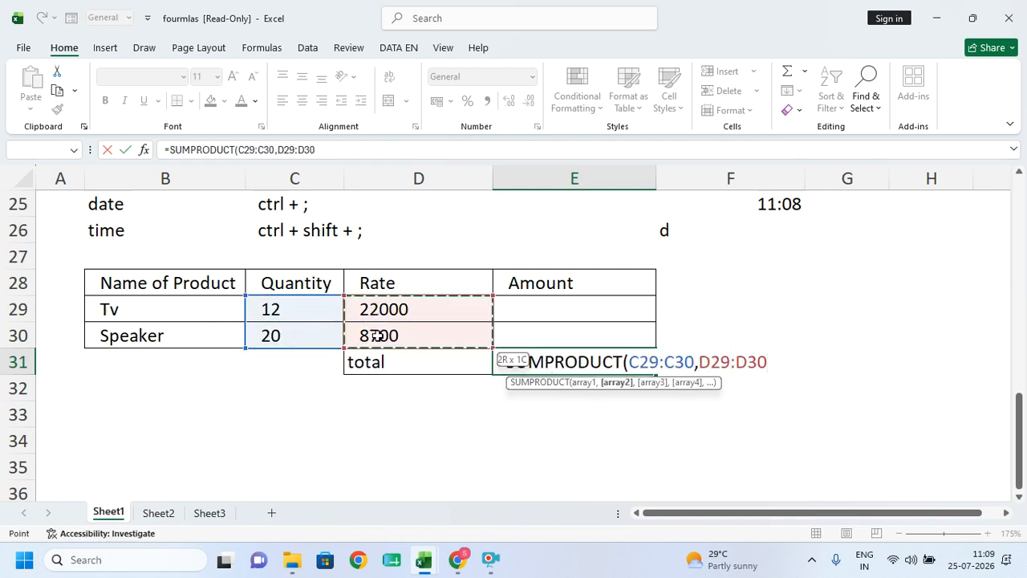
type(")")
key("Return")
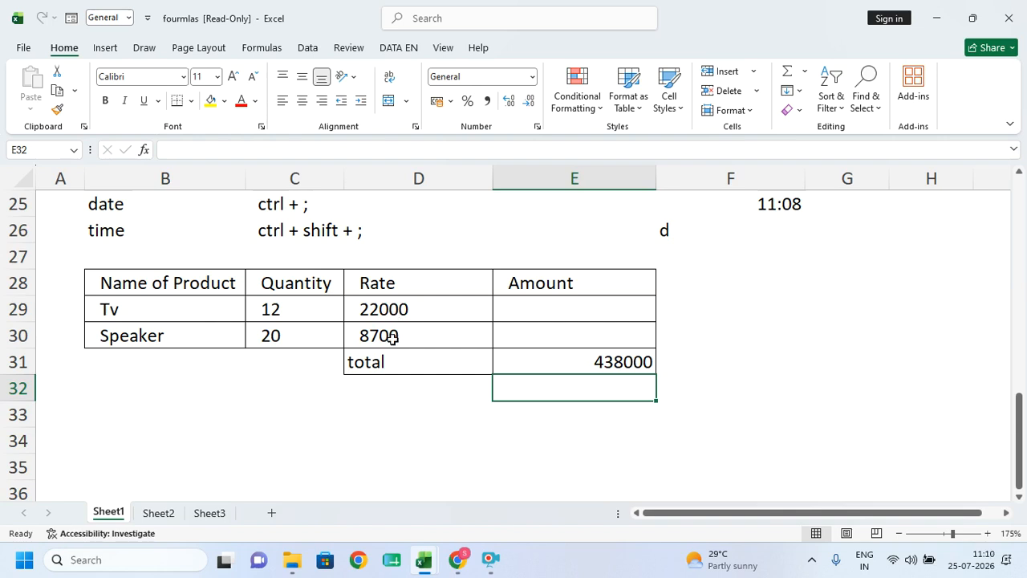
- Enter 10 in B34 and 20 in C34
left_click(208, 437)
type("10")
left_click(288, 434)
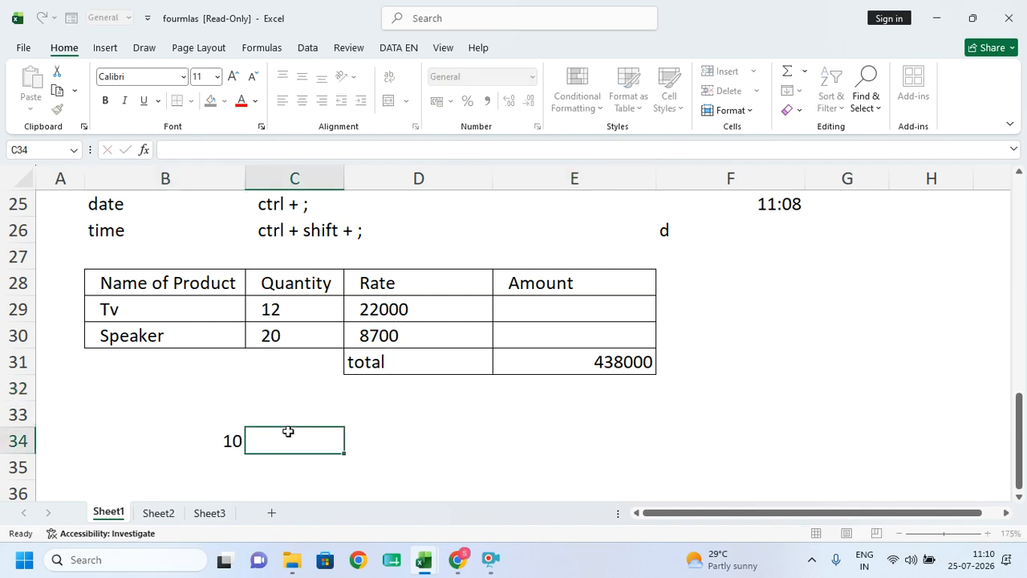
type("20")
- Enter =PRODUCT(B34,C34) in D34, showing 200
left_click(363, 433)
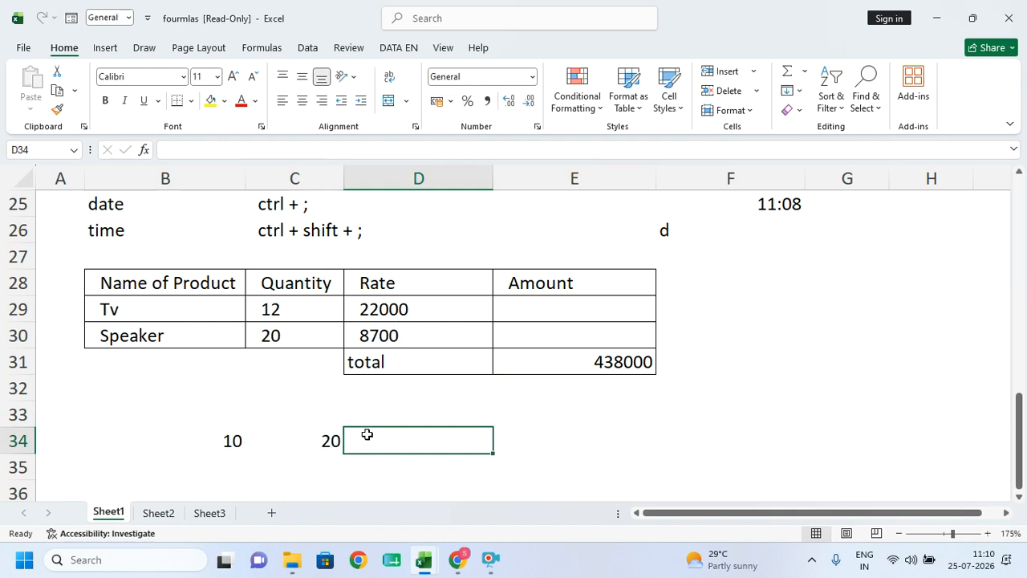
type("=")
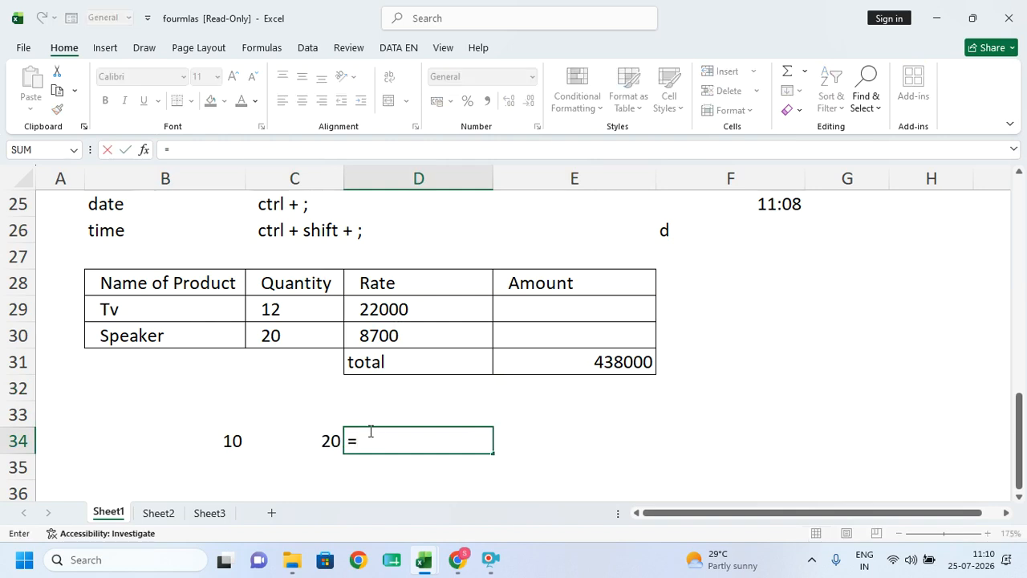
type("pro")
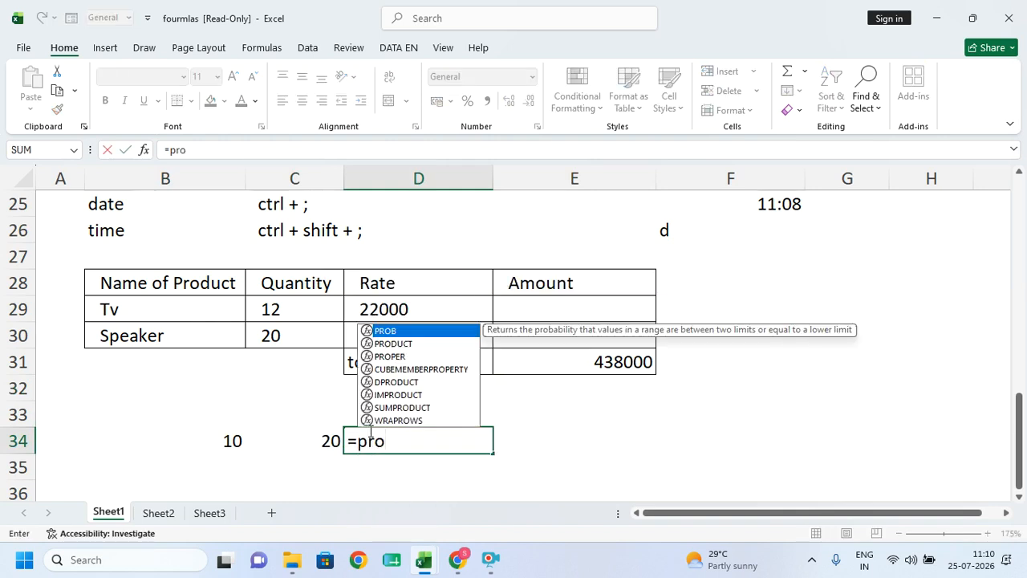
key("Down")
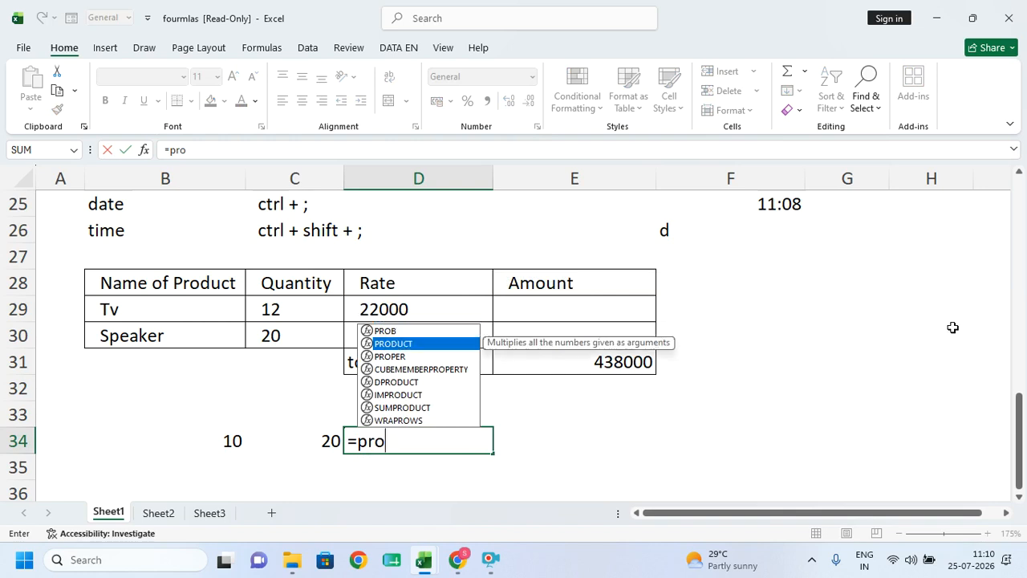
key("Tab")
left_click(196, 443)
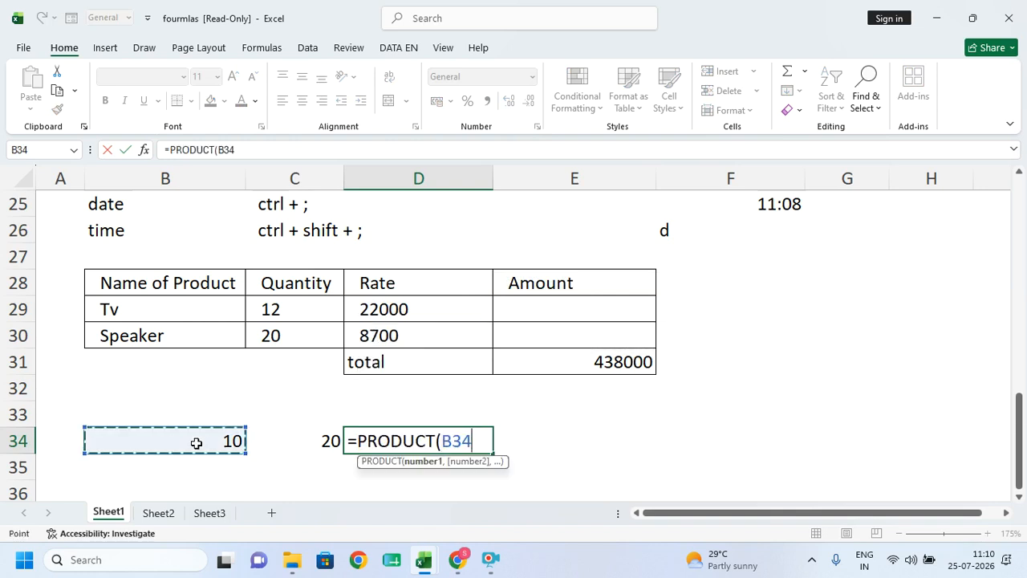
type(",")
left_click(297, 437)
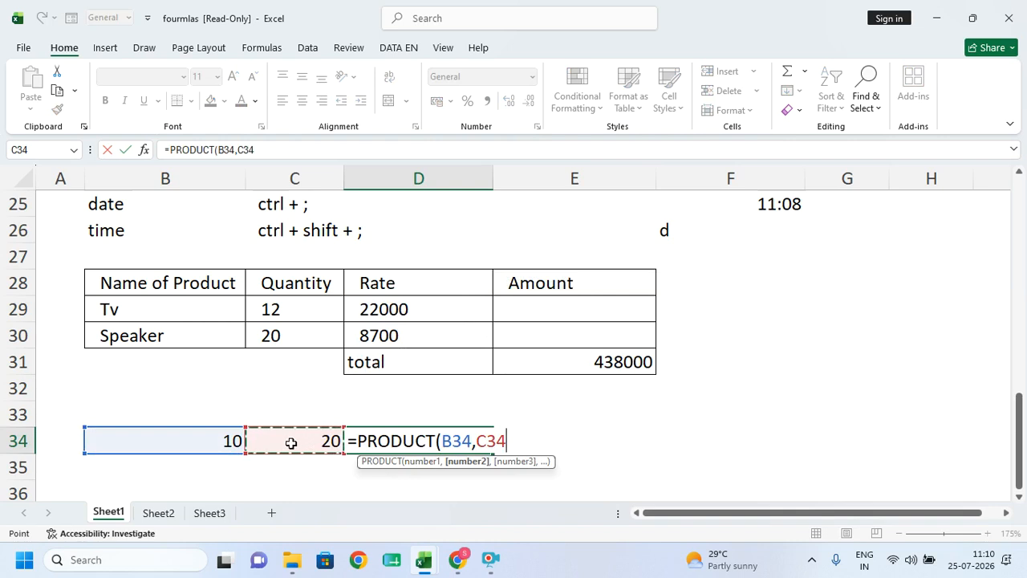
type(")")
key("Return")
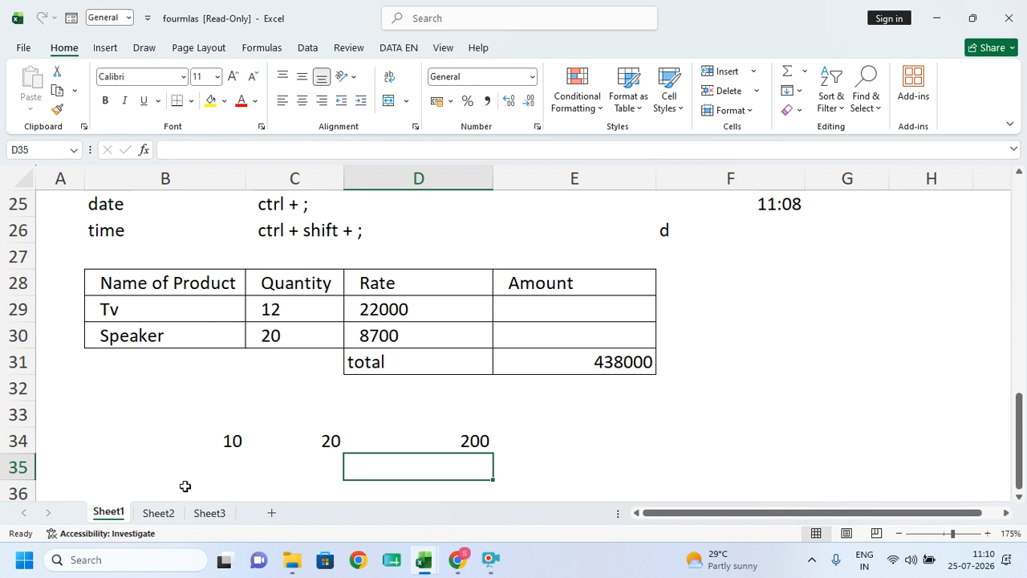
left_click(1008, 18)
- Close fourmlas without saving and open the Consolidate workbook from the MWF list
left_click(520, 311)
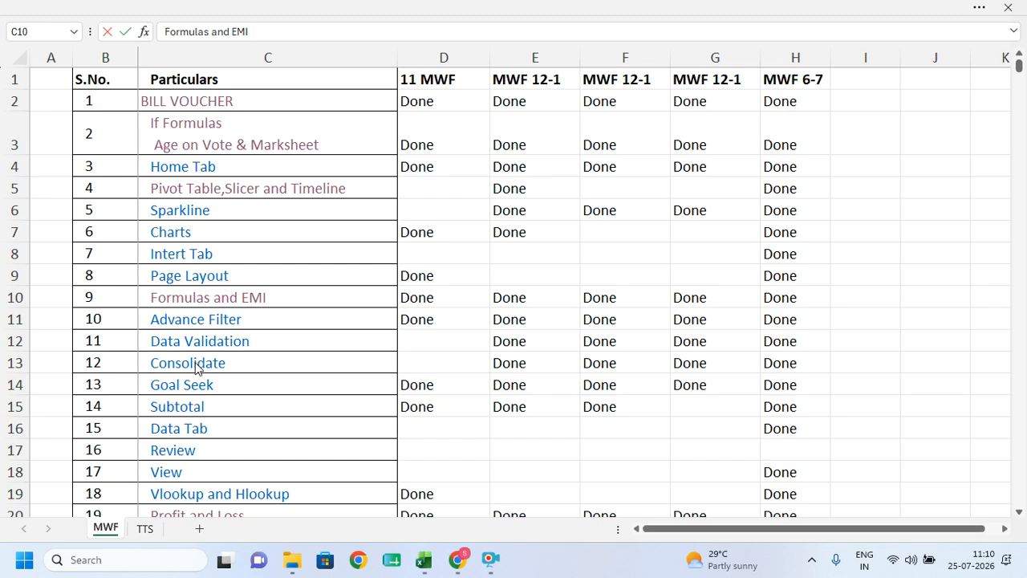
left_click(155, 364)
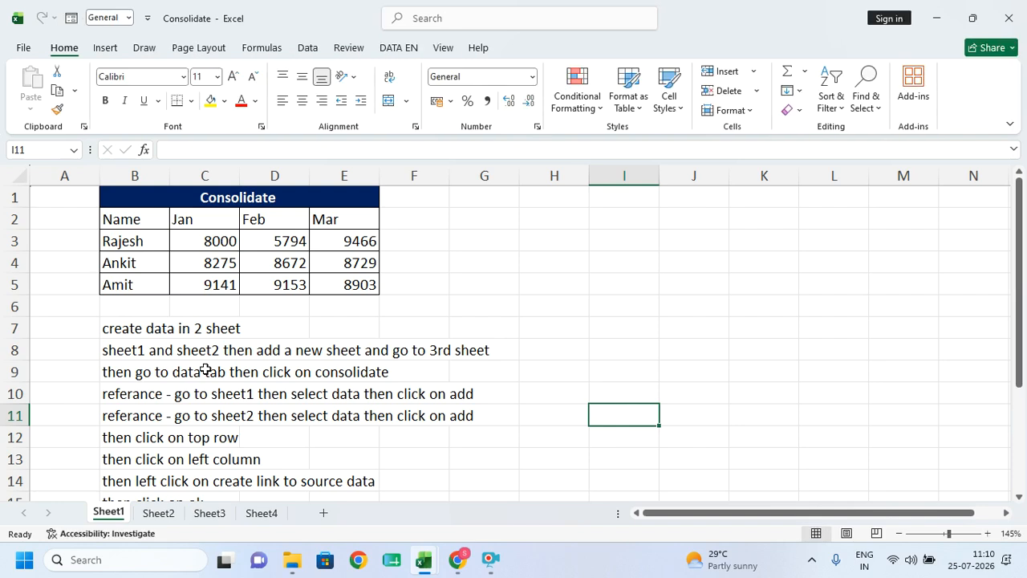
- On Sheet2, replace the names in A3:A5 with jio, vi and idea
left_click(163, 516)
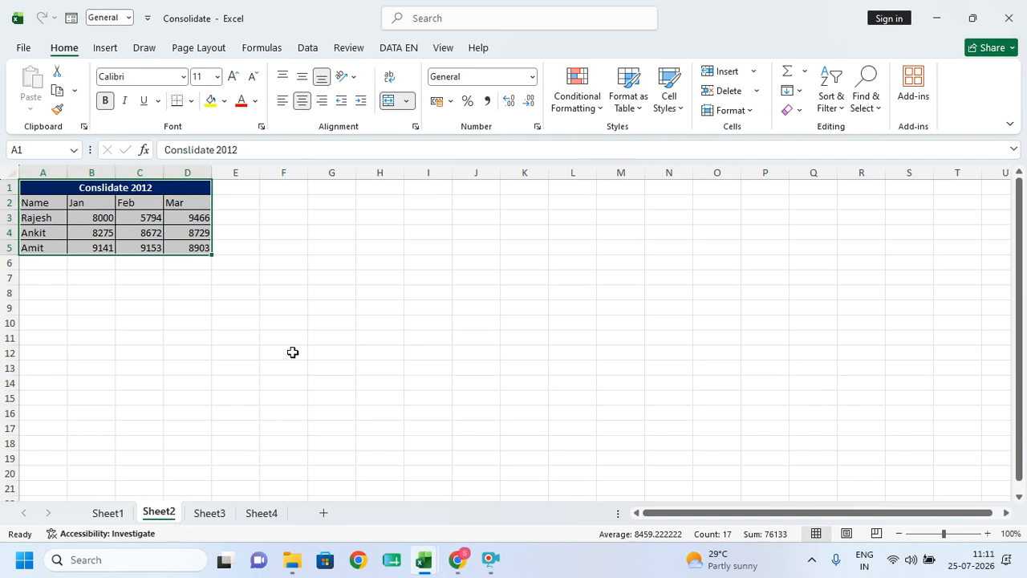
left_click(294, 389)
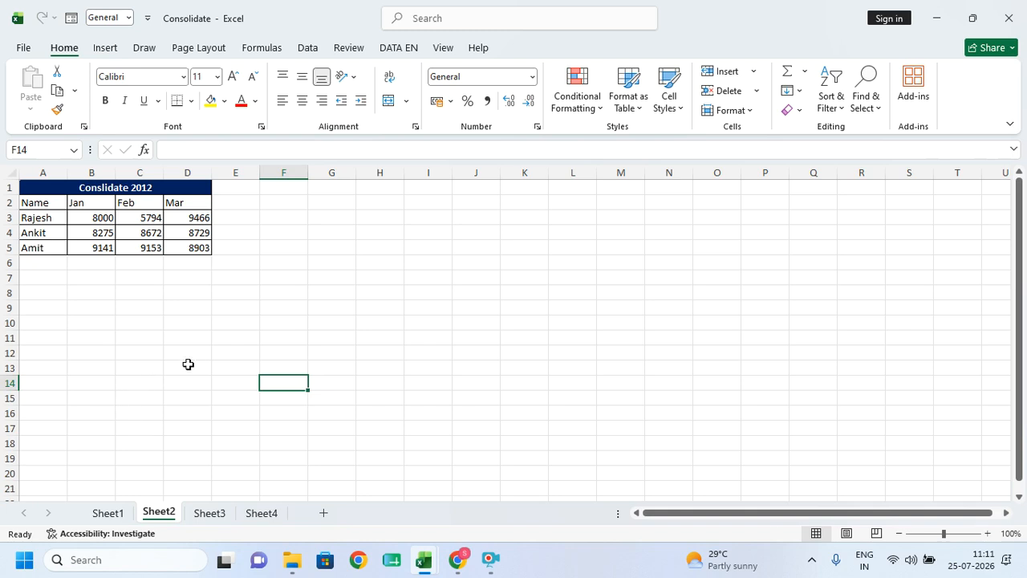
scroll(192, 357, "up", 10, "ctrl")
scroll(187, 345, "up", 3)
left_click(80, 310)
type("jio")
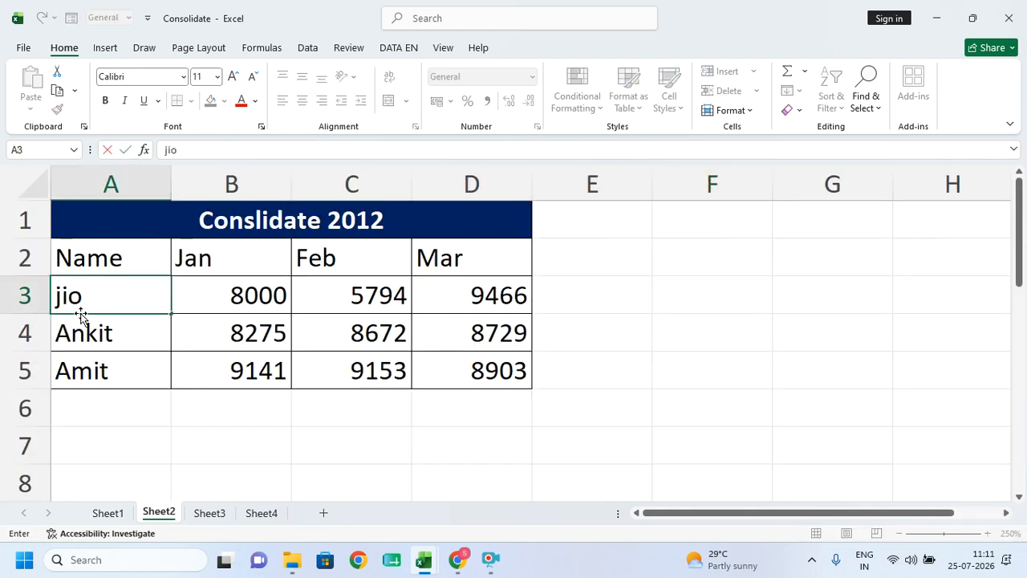
key("Return")
type("vi")
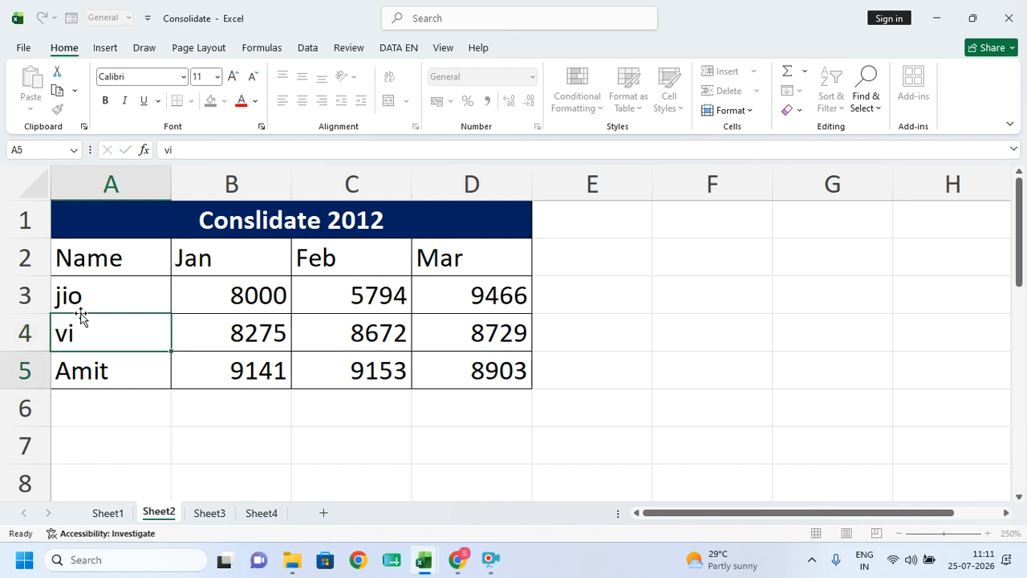
key("Return")
type("idea")
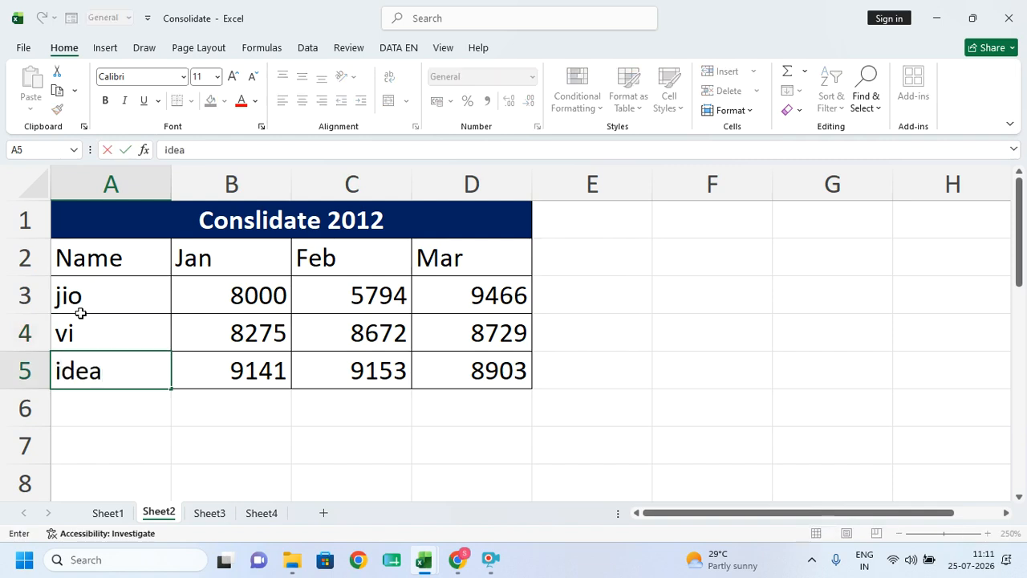
left_click(166, 447)
- Copy the new names in A3:A5 and go to Sheet3's Conslidate 2013 table
left_click_drag(108, 291, 202, 331)
left_click(121, 372)
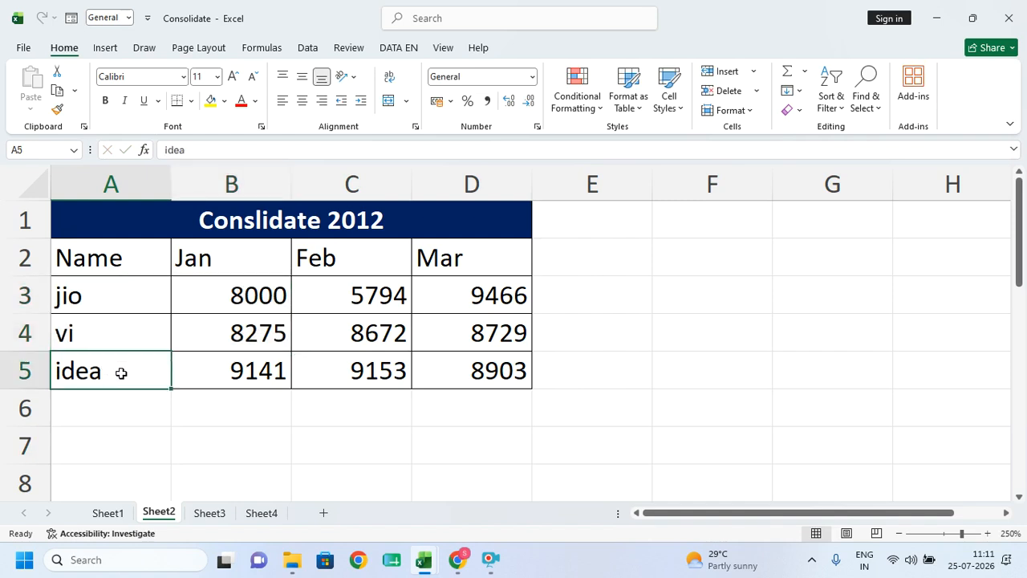
left_click_drag(120, 291, 112, 360)
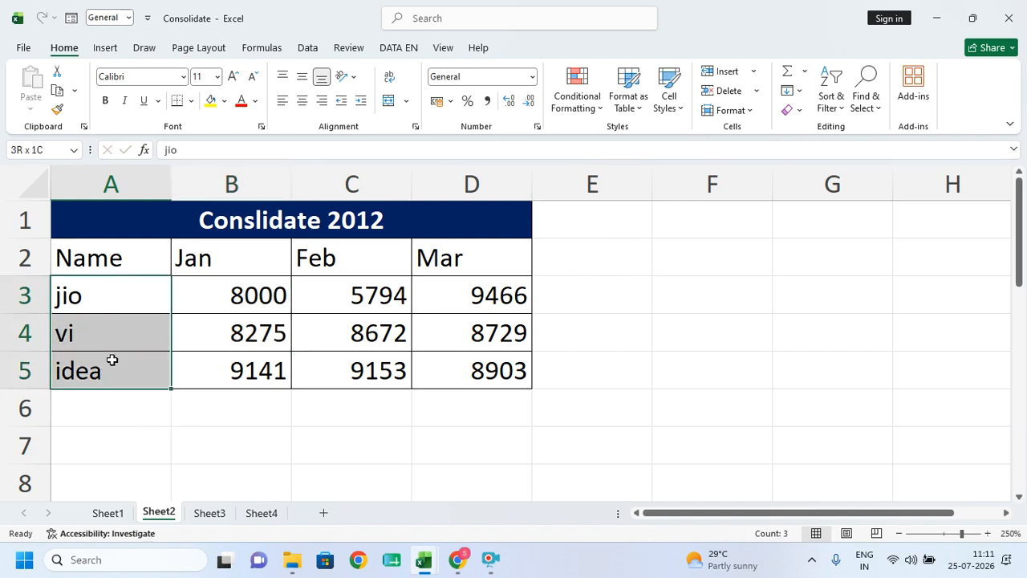
key("ctrl+c")
key("ctrl+q")
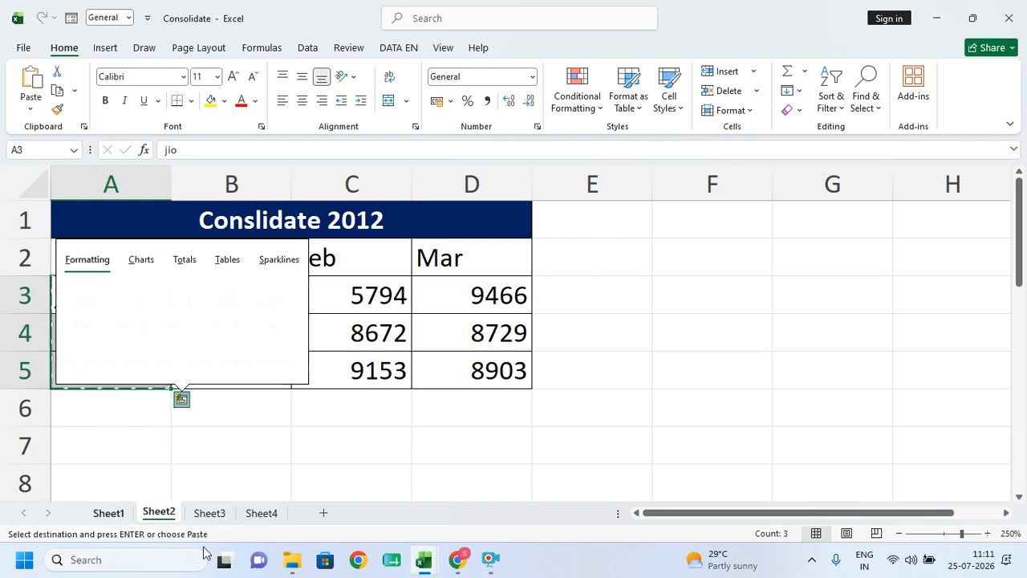
left_click(210, 513)
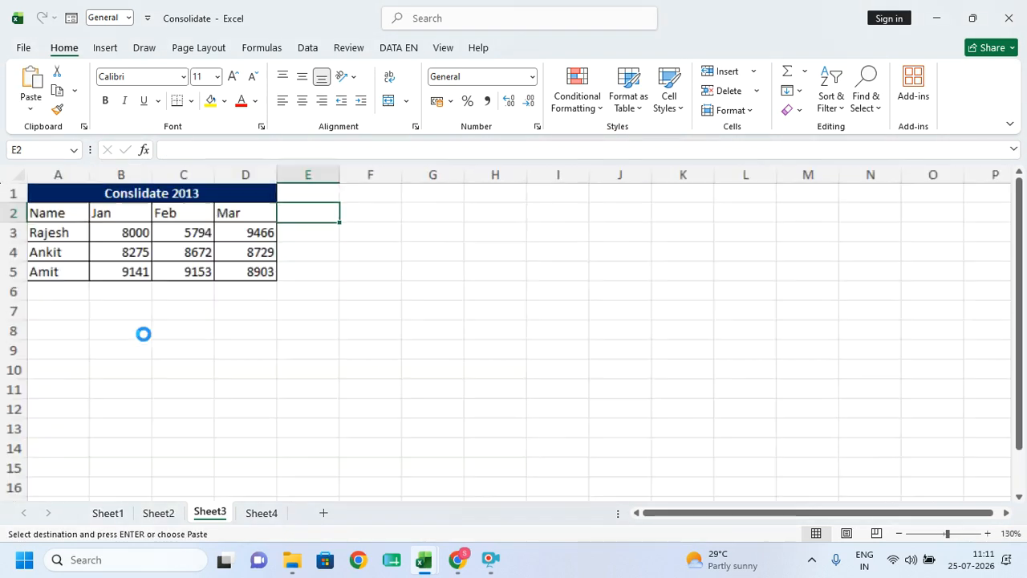
- Paste jio, vi and idea over Sheet3's old names Rajesh, Ankit and Amit
scroll(143, 334, "up", 4)
left_click(156, 367)
left_click_drag(88, 265, 76, 321)
key("ctrl+v")
left_click(156, 404)
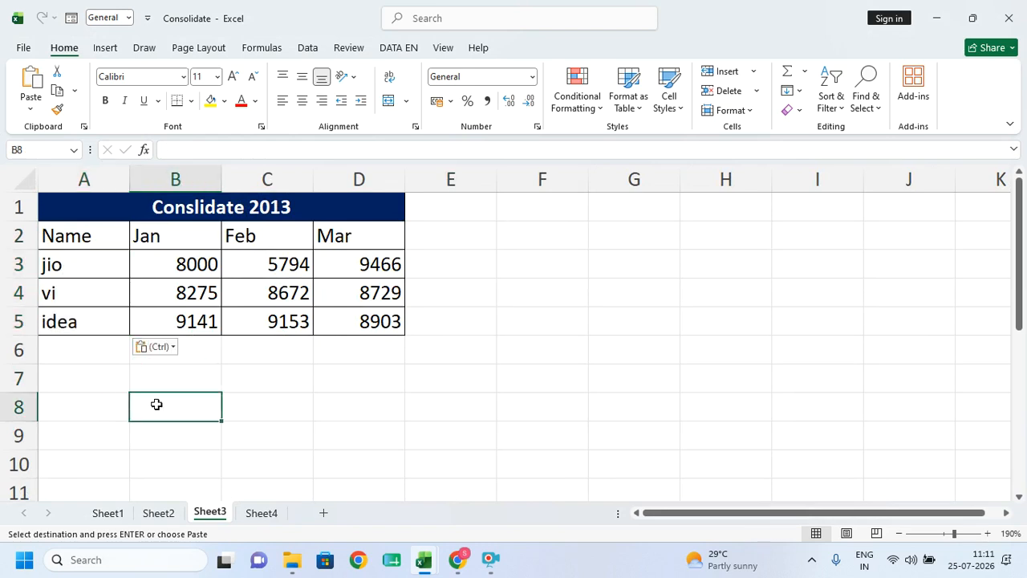
left_click(307, 487)
- Clear the old jan–march figures in D5:G10 on Sheet4, leaving it blank
left_click(265, 514)
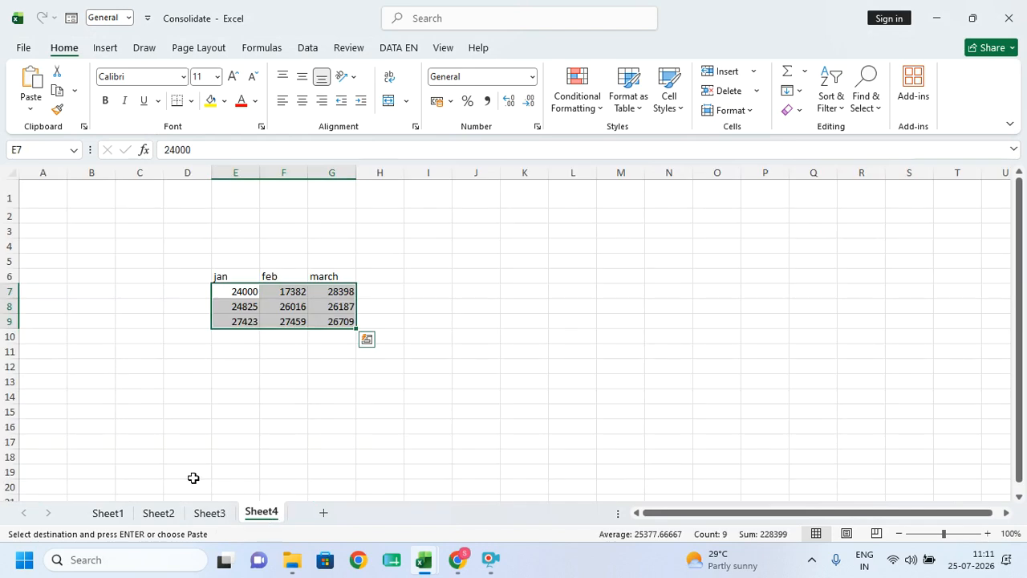
left_click_drag(201, 258, 321, 334)
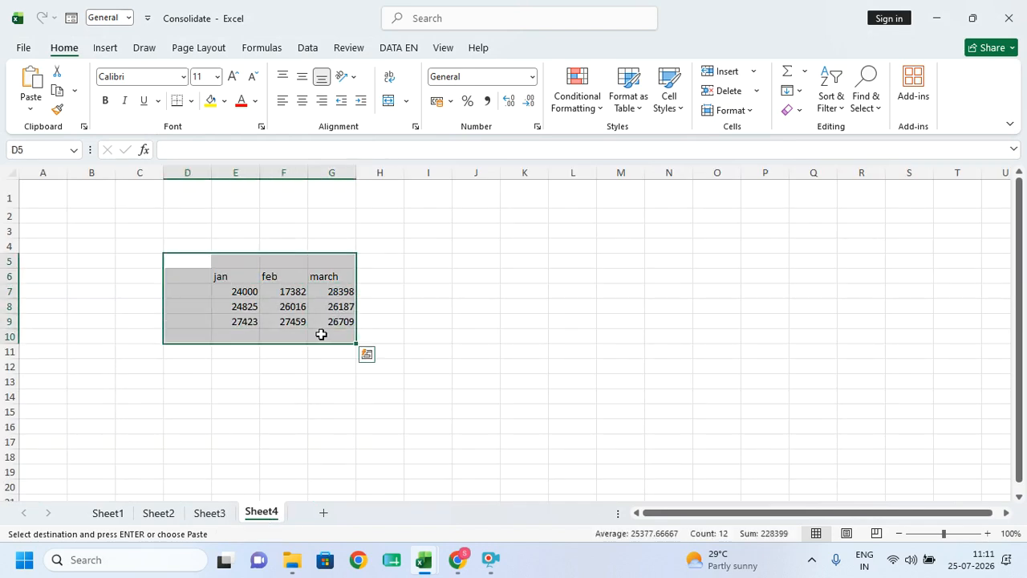
key("Delete")
left_click(287, 409)
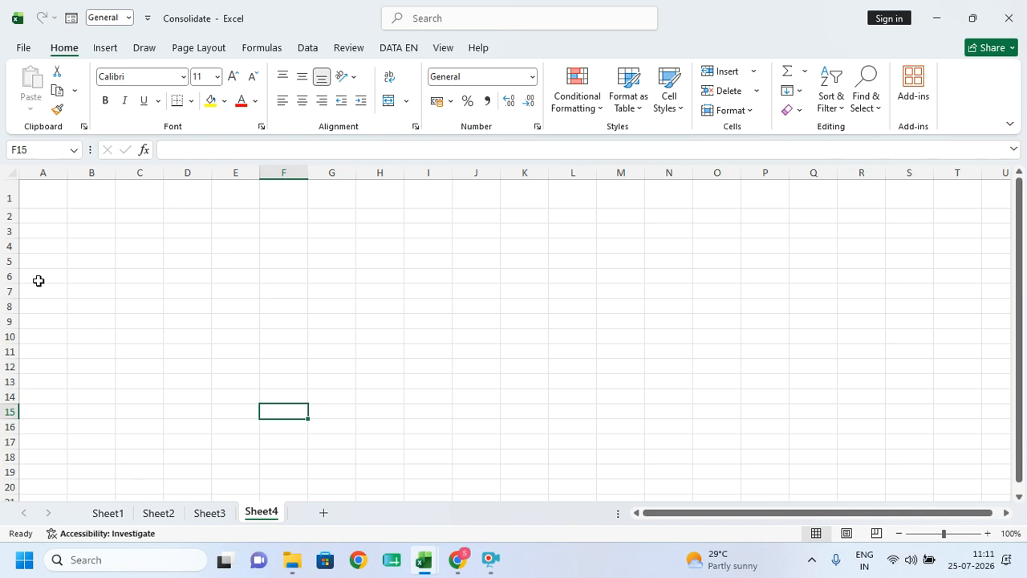
left_click(281, 306)
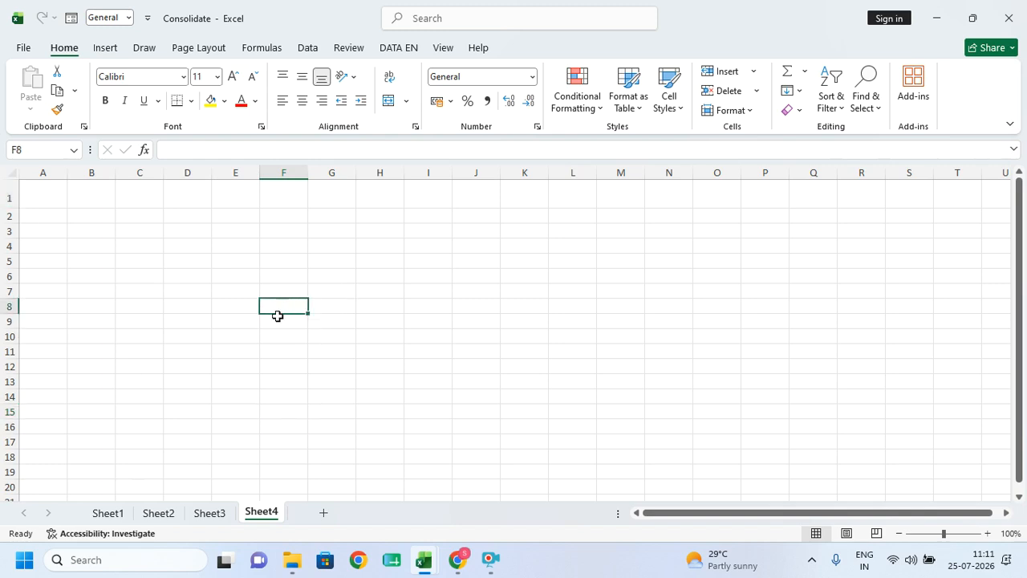
scroll(274, 320, "up", 3)
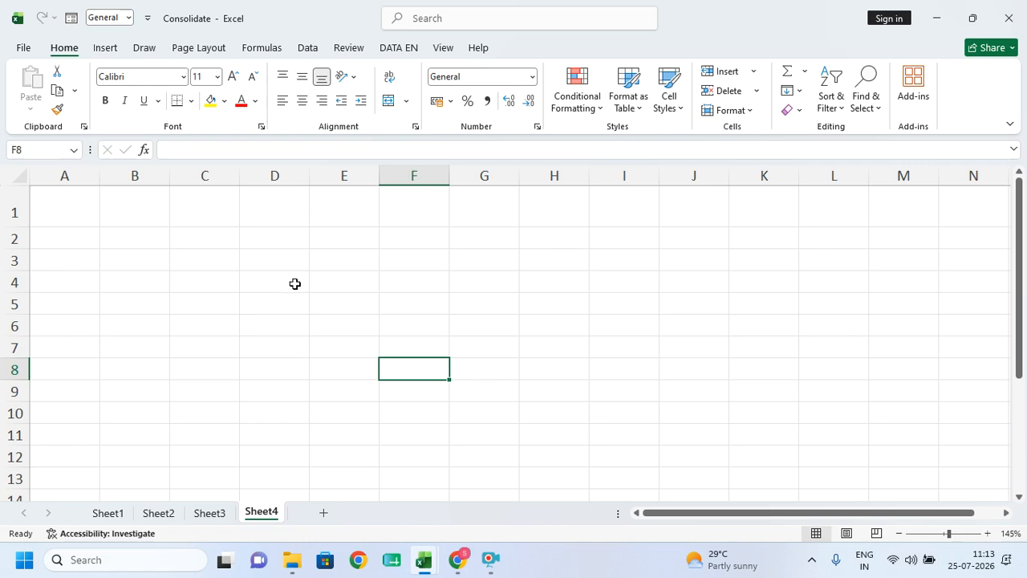
- Copy range A2:D5 of the Conslidate 2012 table on Sheet2
left_click(338, 347)
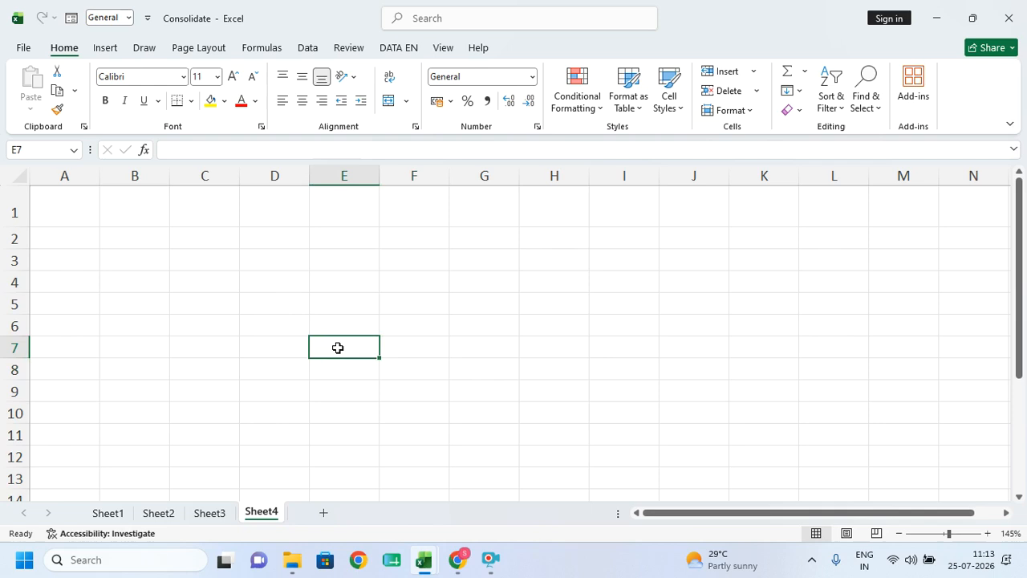
left_click(207, 434)
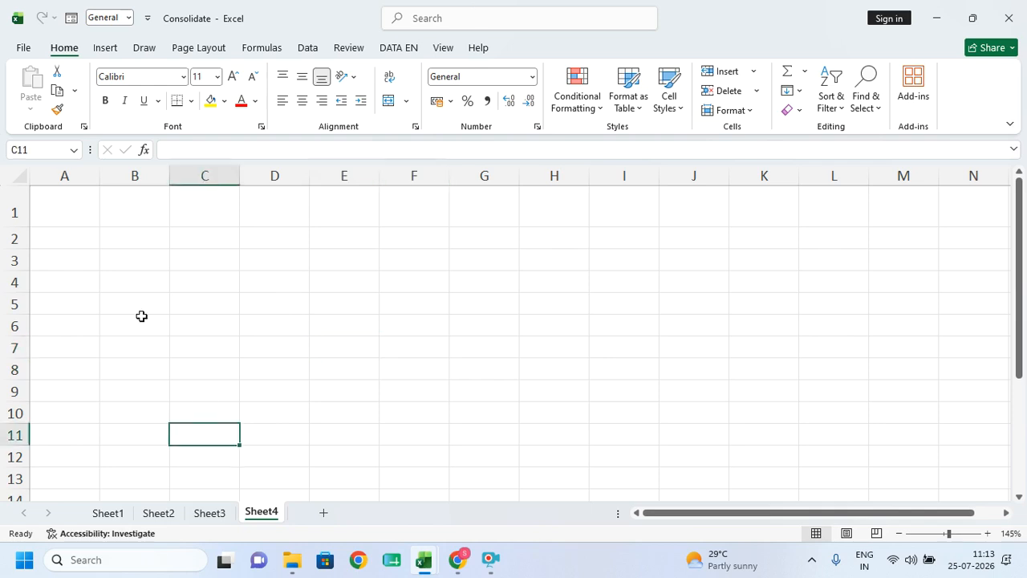
left_click(210, 283)
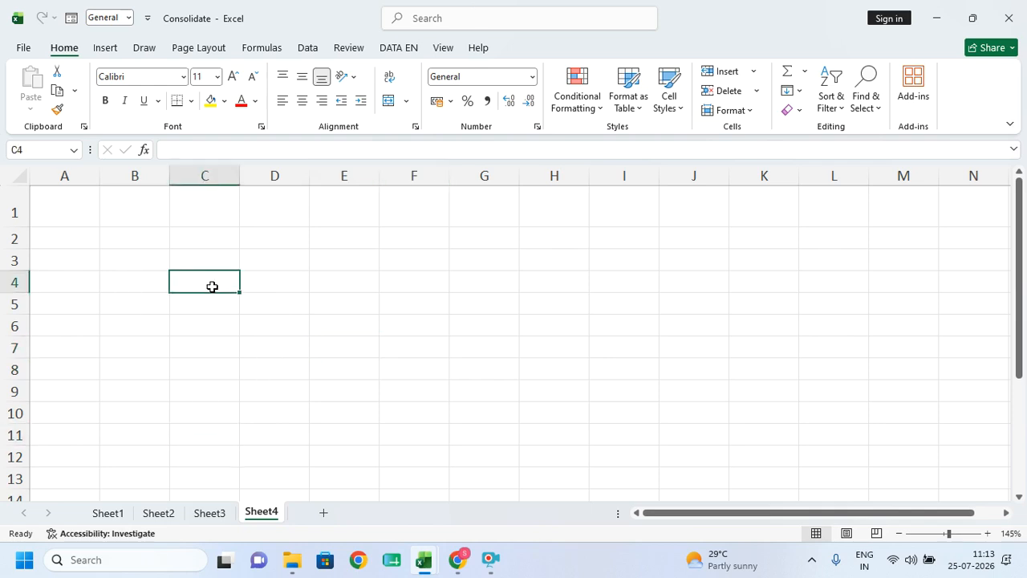
left_click(179, 517)
left_click(178, 337)
left_click_drag(144, 259, 454, 361)
key("ctrl+c")
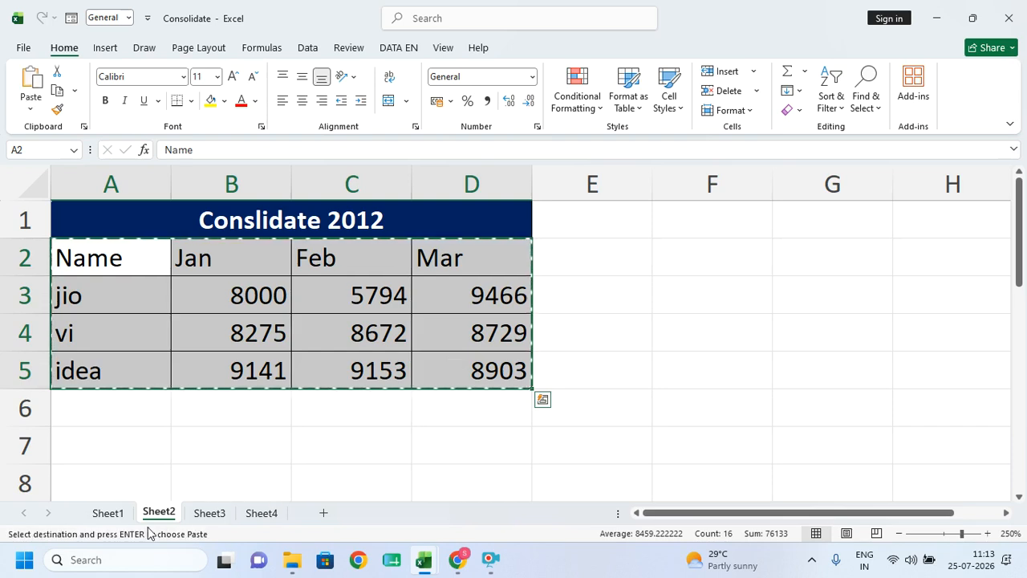
- Compare the Sheet3 Conslidate 2013 table with Sheet2's copied range
left_click(209, 514)
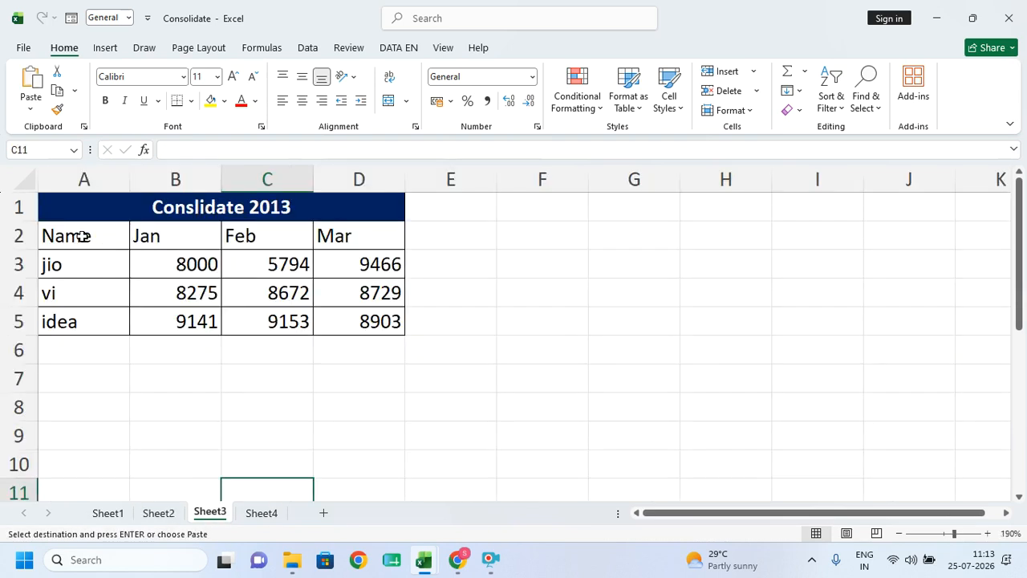
left_click(160, 514)
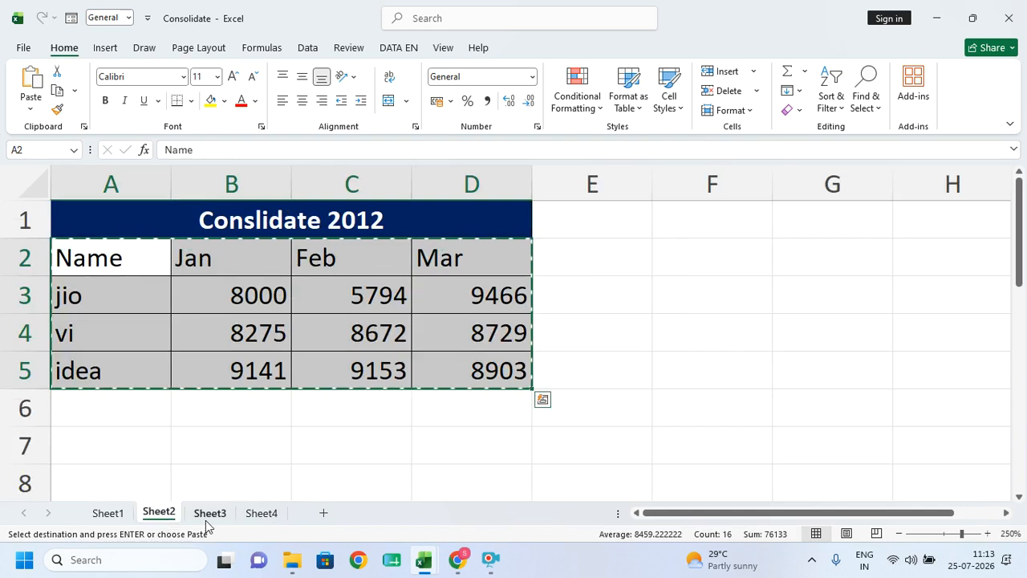
left_click(207, 519)
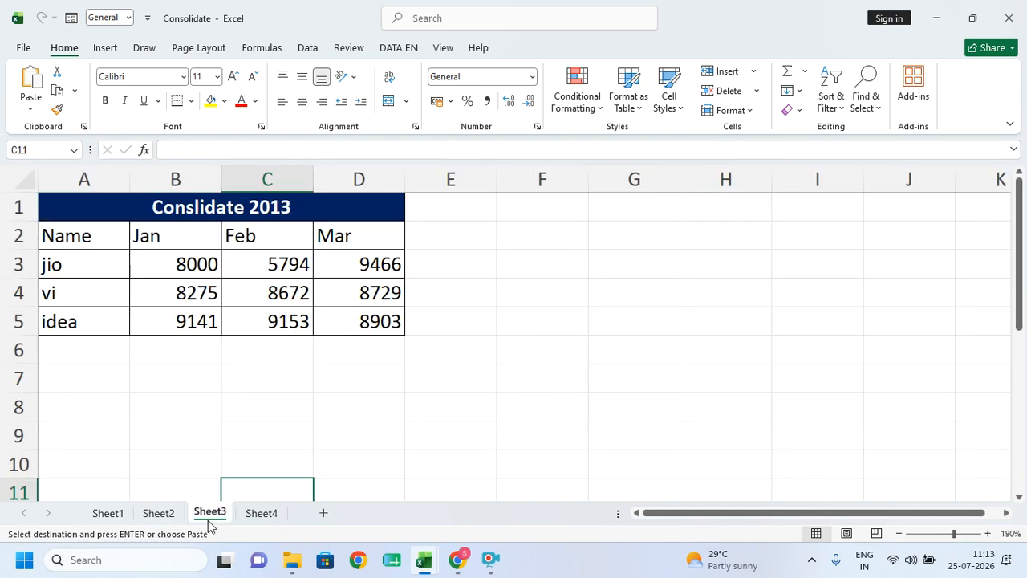
left_click(160, 514)
left_click(208, 514)
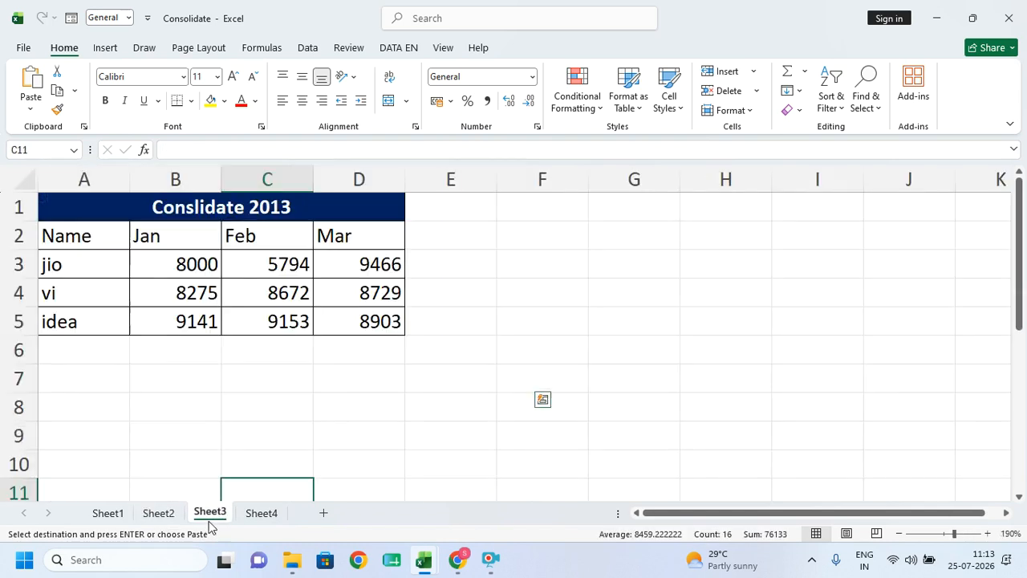
- Reselect the 2012 table's row 3 and A2:D5, then check Sheet3 and Sheet4
left_click(171, 518)
left_click_drag(85, 298, 223, 285)
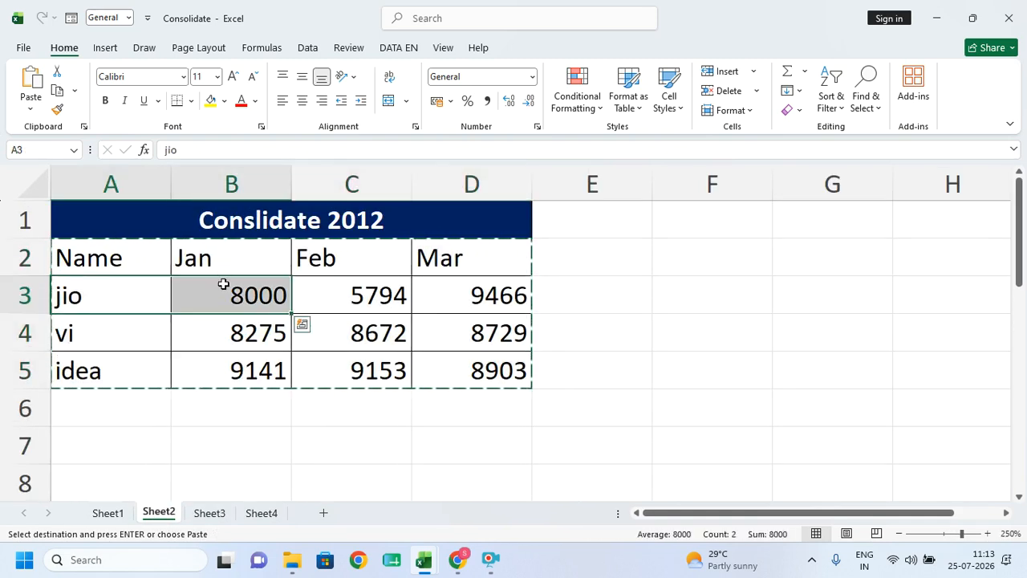
left_click(222, 294)
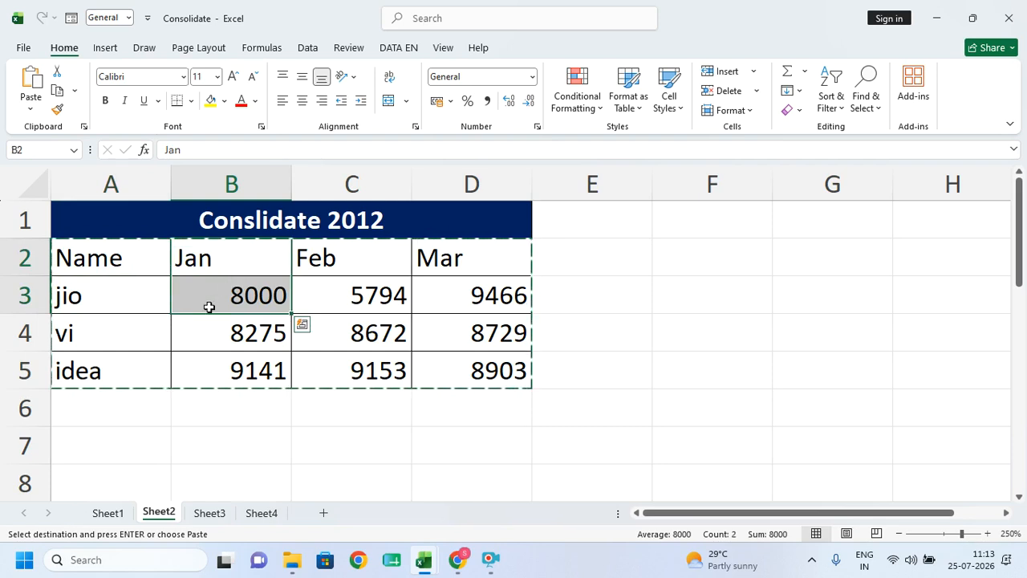
left_click(306, 294)
left_click(450, 298)
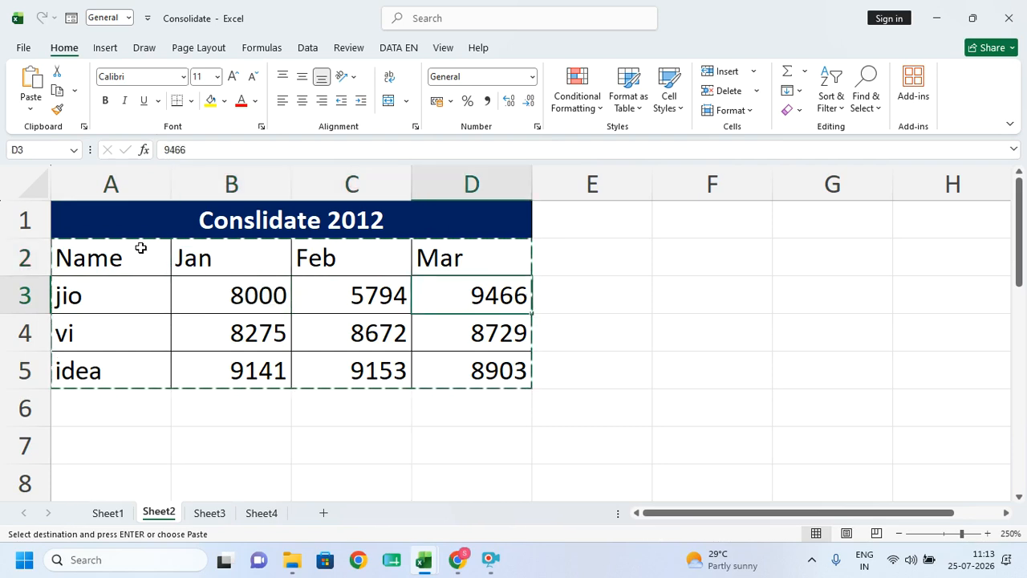
left_click_drag(146, 248, 443, 356)
left_click(399, 212)
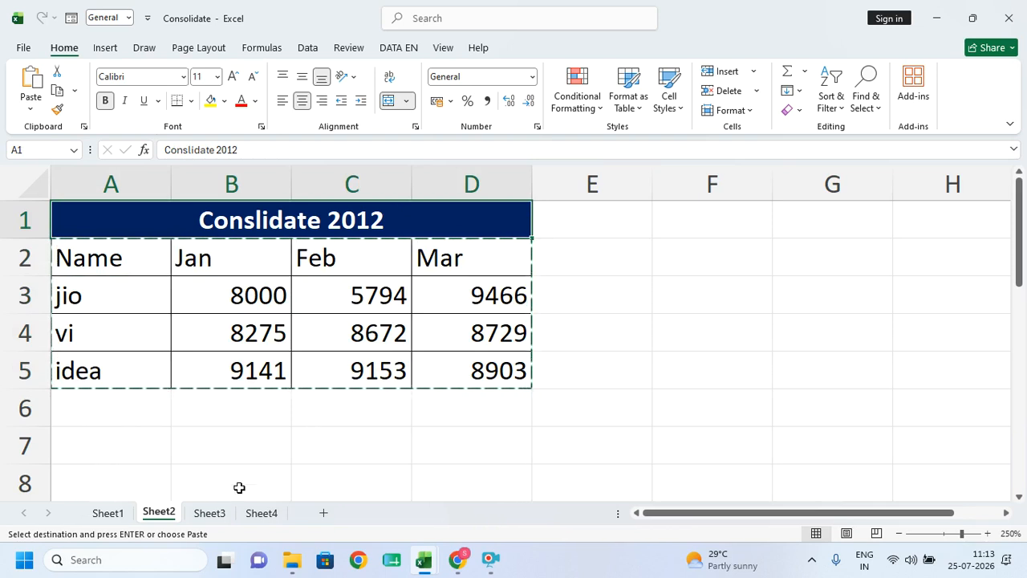
left_click(208, 513)
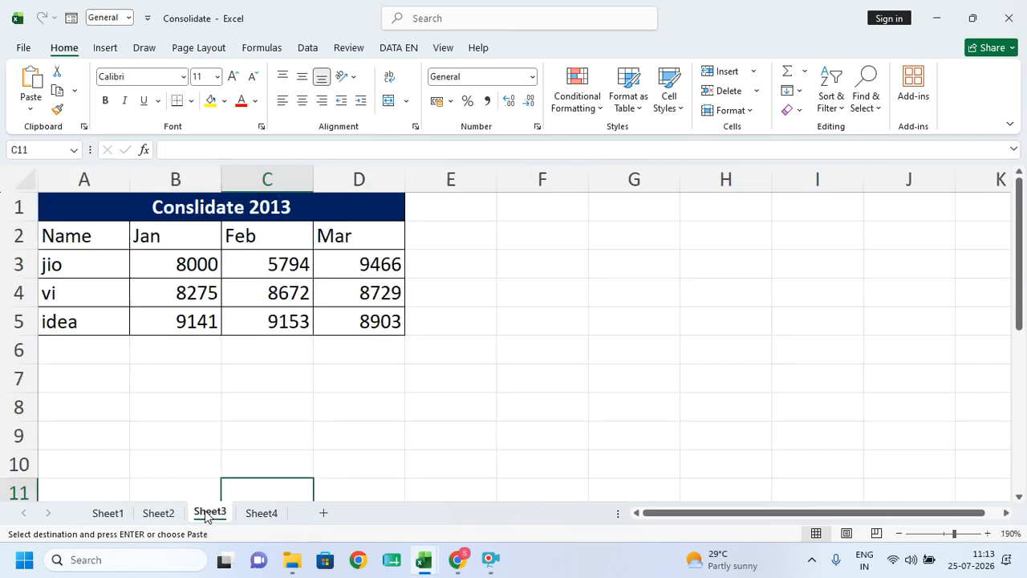
left_click(261, 516)
- Permanently delete the old Sheet4
right_click(262, 516)
left_click(297, 333)
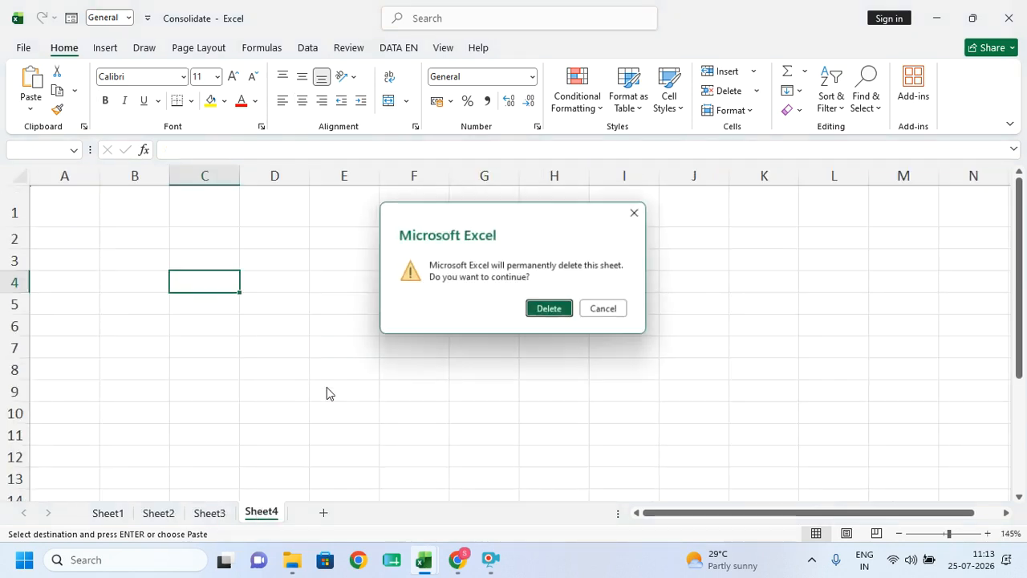
left_click(546, 309)
- Recheck the Sheet2 and Sheet3 tables, then add a fresh blank sheet after Sheet3
left_click(157, 514)
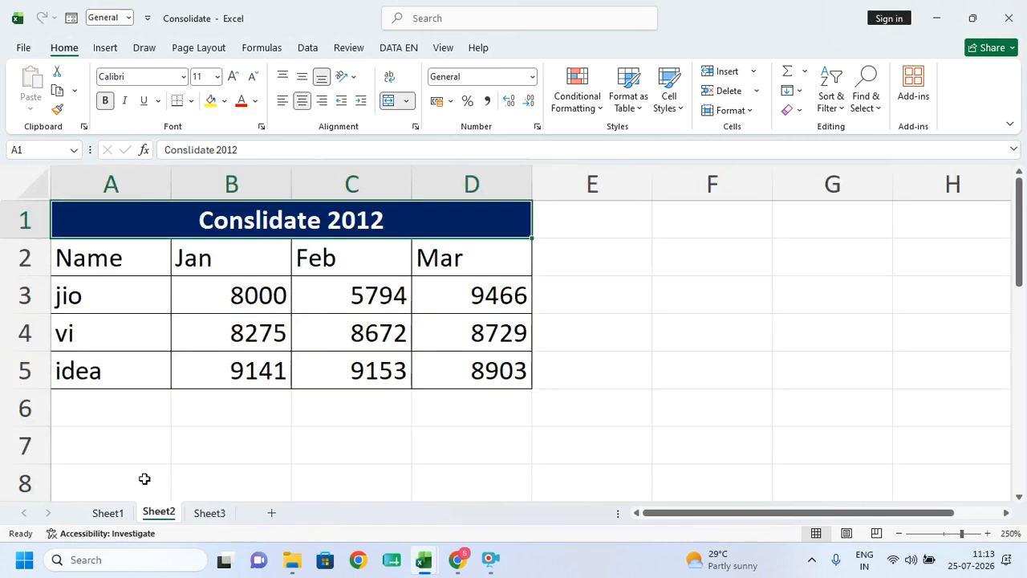
left_click(212, 517)
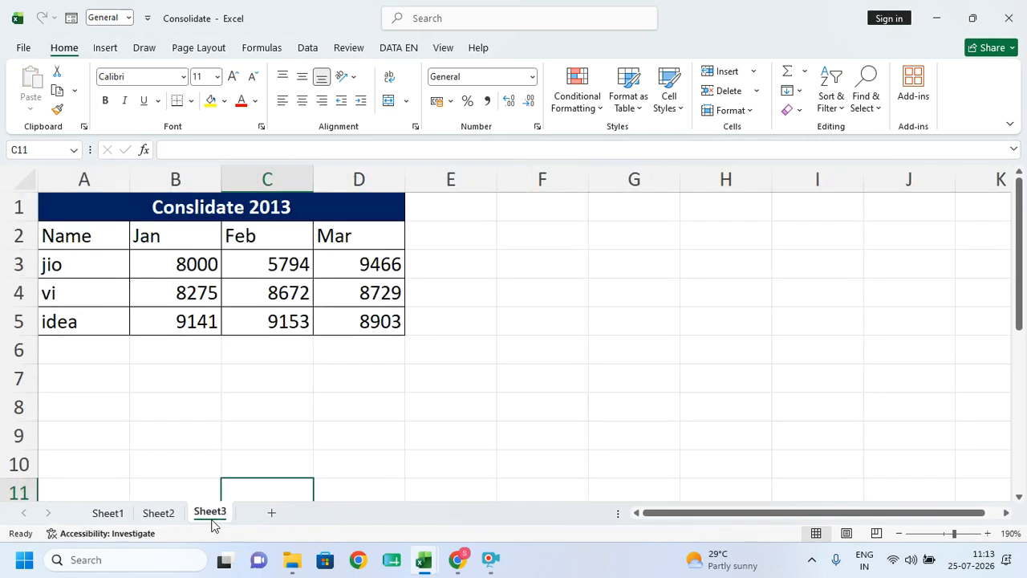
left_click(156, 519)
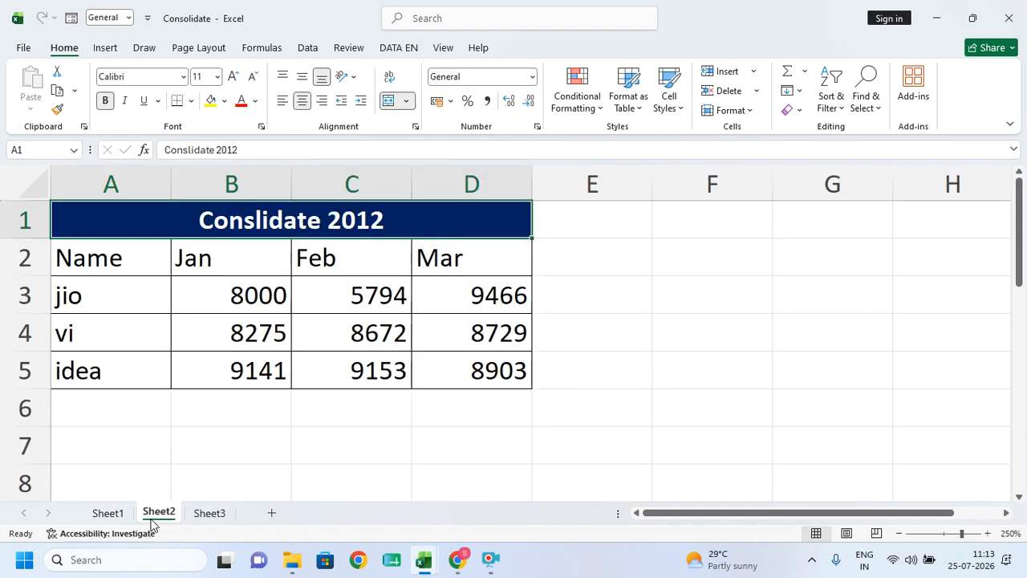
left_click(202, 518)
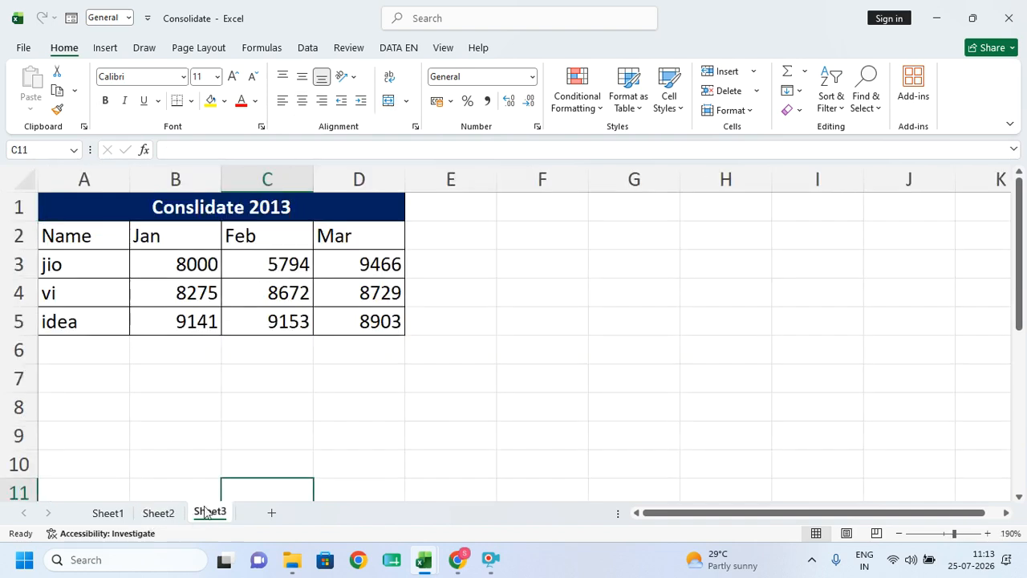
left_click(269, 518)
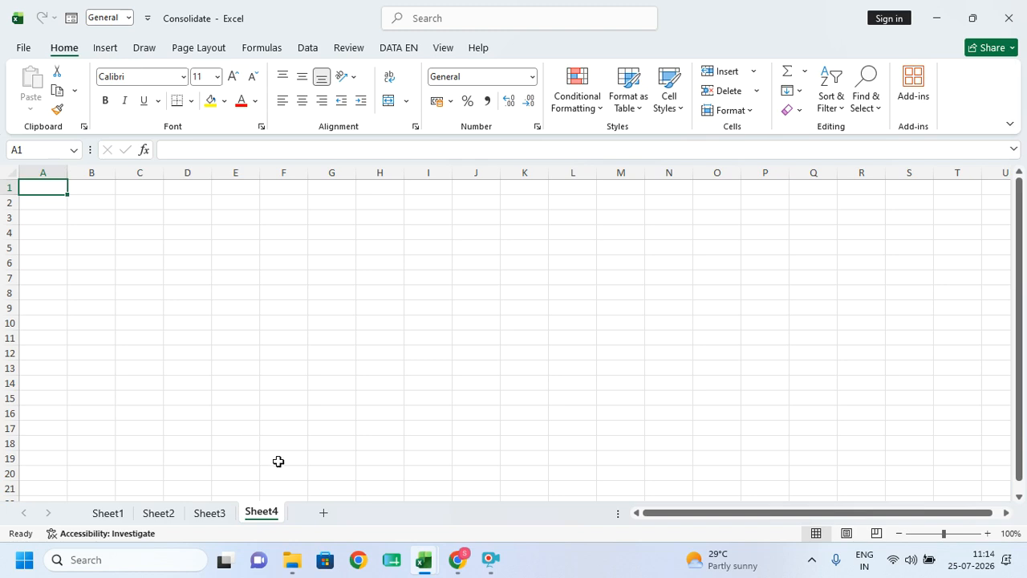
- Go to the new empty Sheet4 and show the Data ribbon
left_click(164, 514)
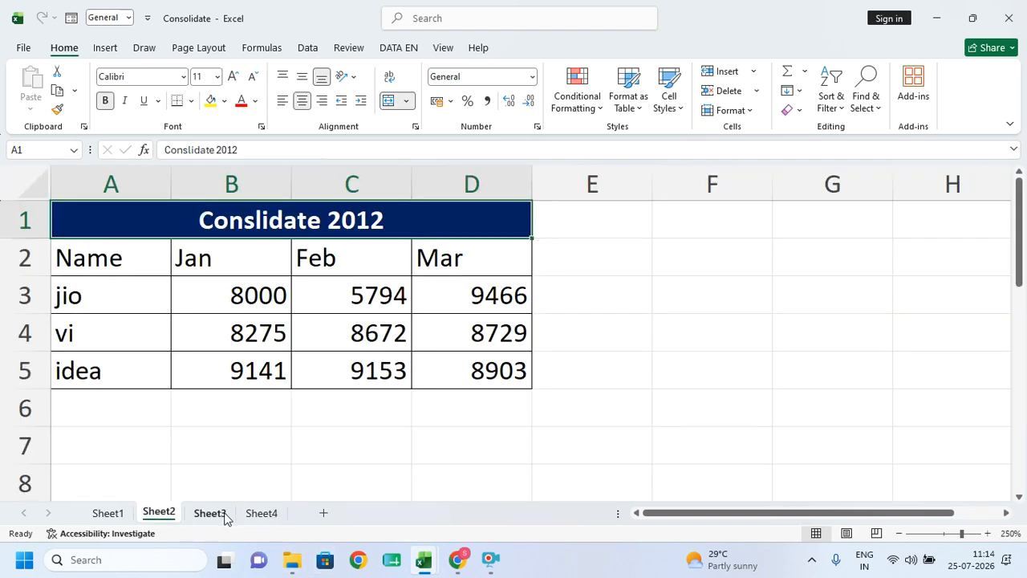
left_click(222, 515)
left_click(267, 518)
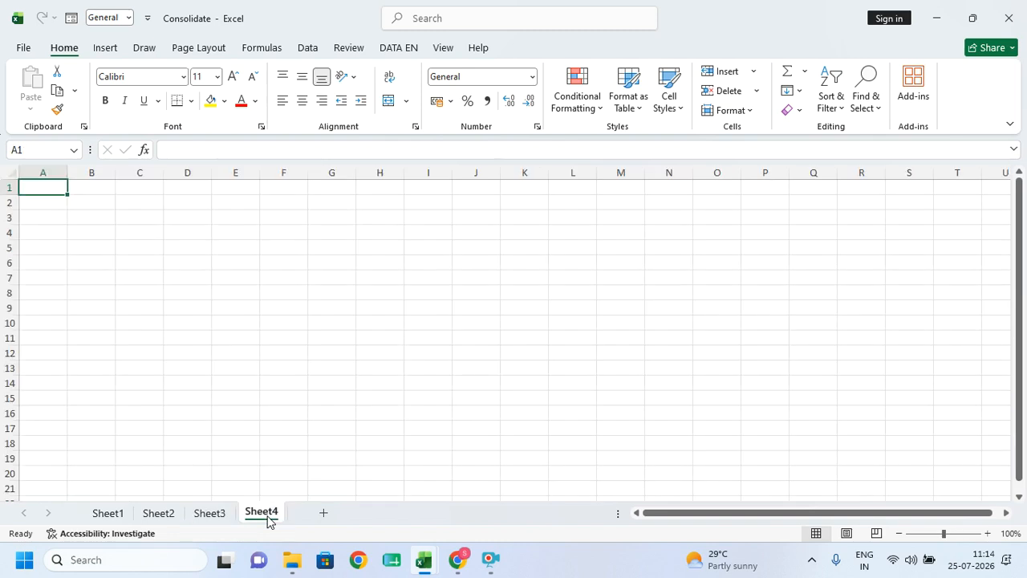
left_click(310, 48)
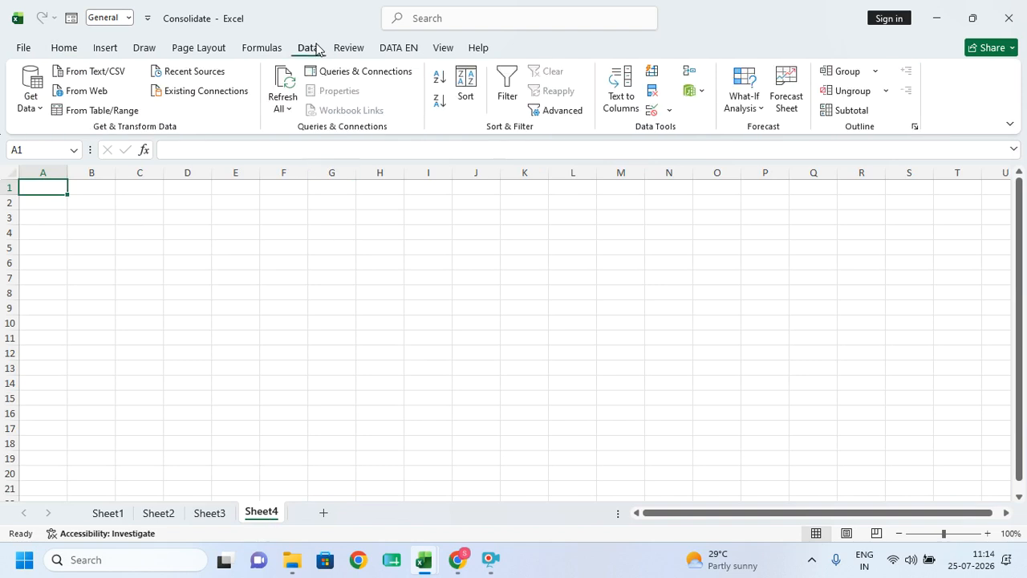
- Check the A3:B3 labels on the 2012 and 2013 sheets, then return to empty Sheet4
left_click(158, 514)
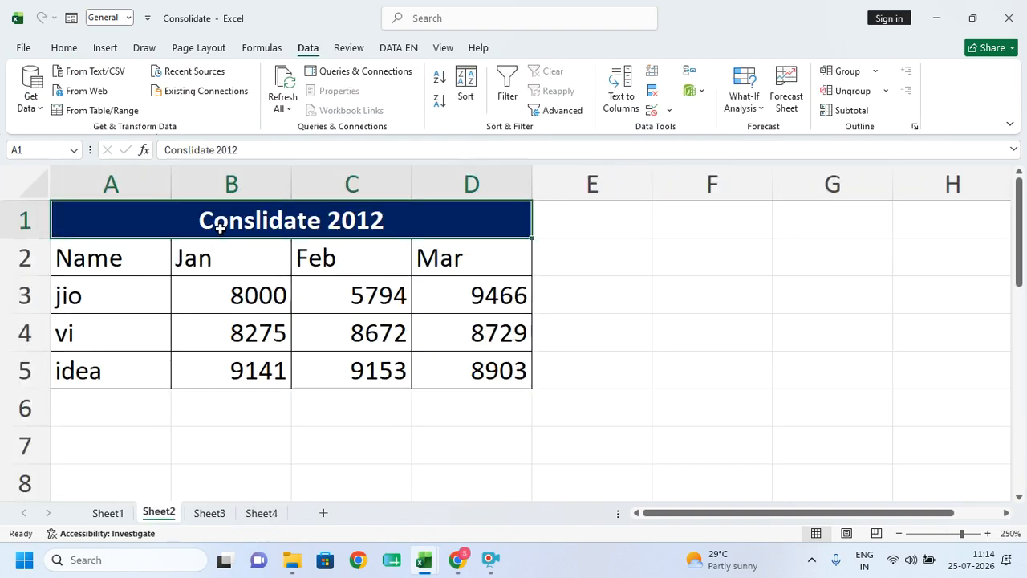
left_click_drag(108, 304, 228, 290)
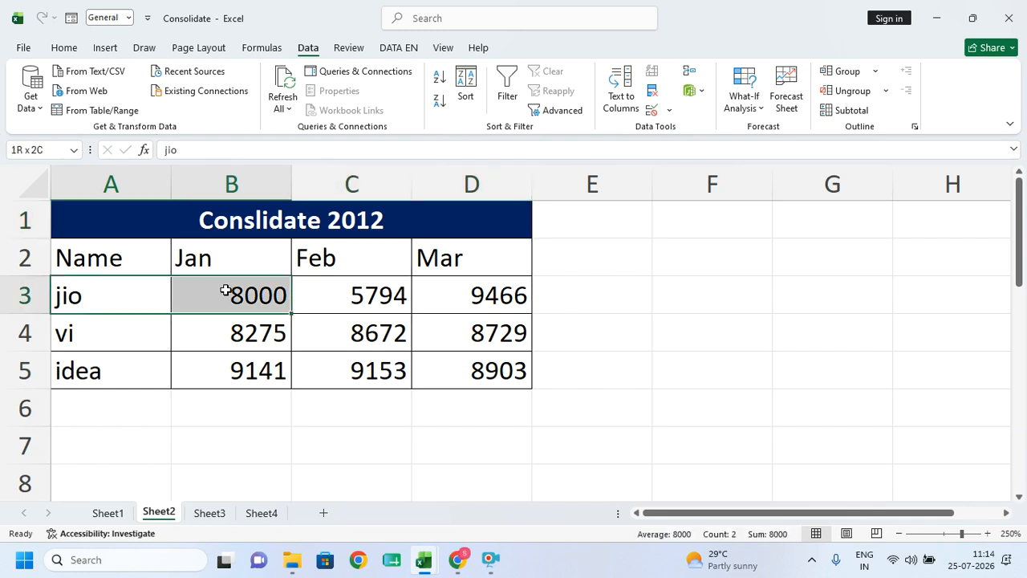
left_click(211, 513)
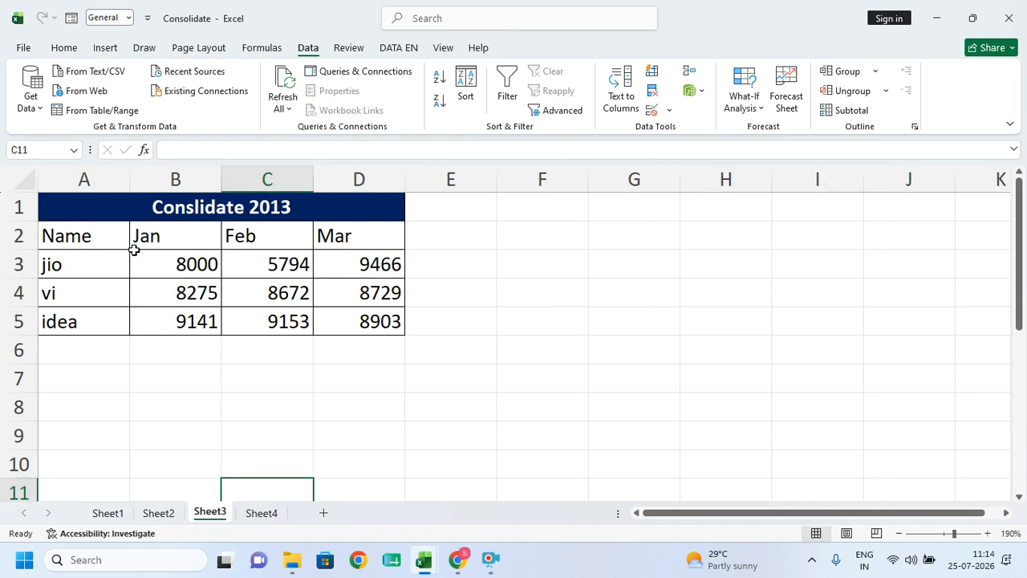
left_click(80, 261)
left_click(180, 264)
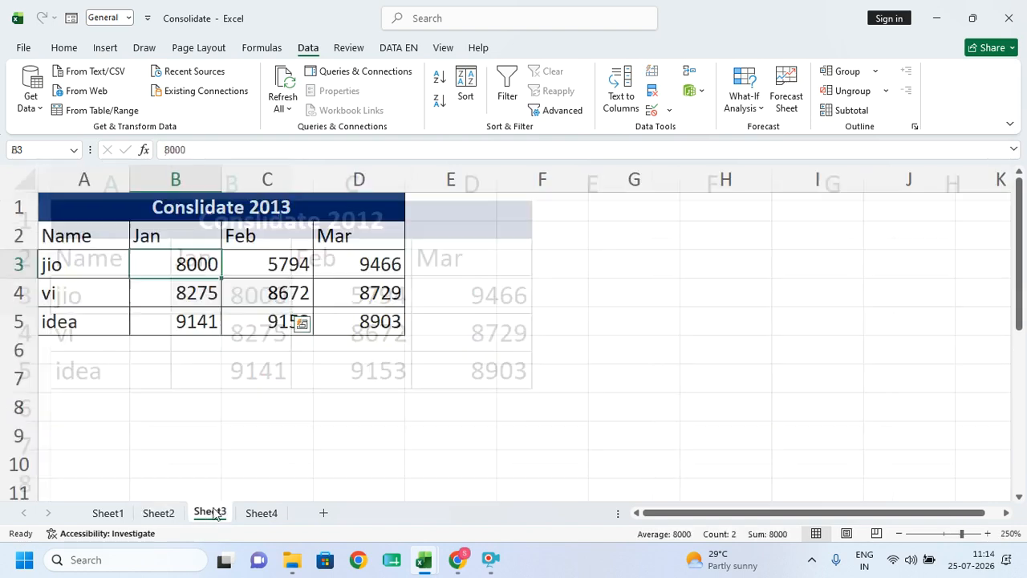
left_click(272, 517)
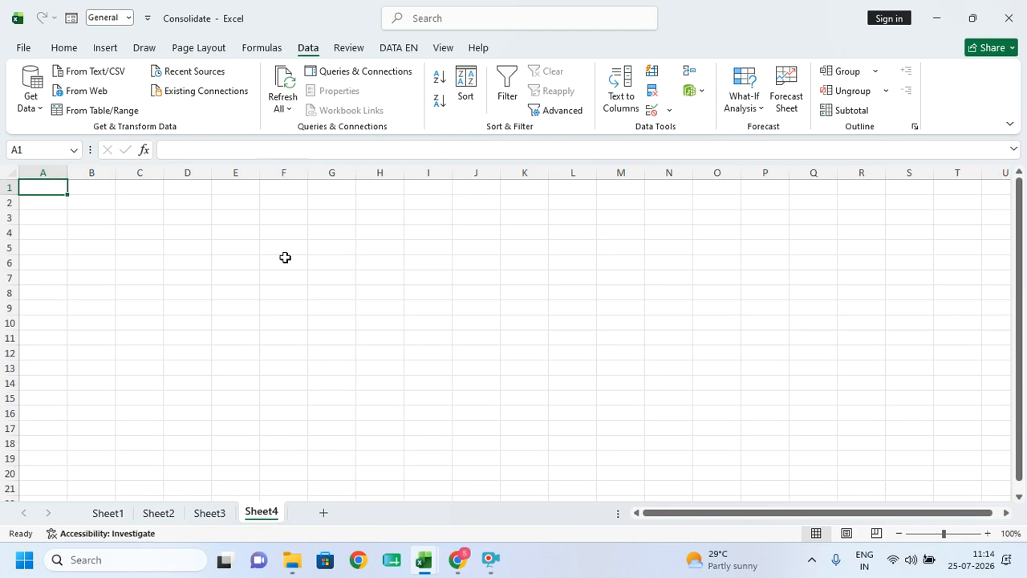
scroll(268, 294, "up", 9)
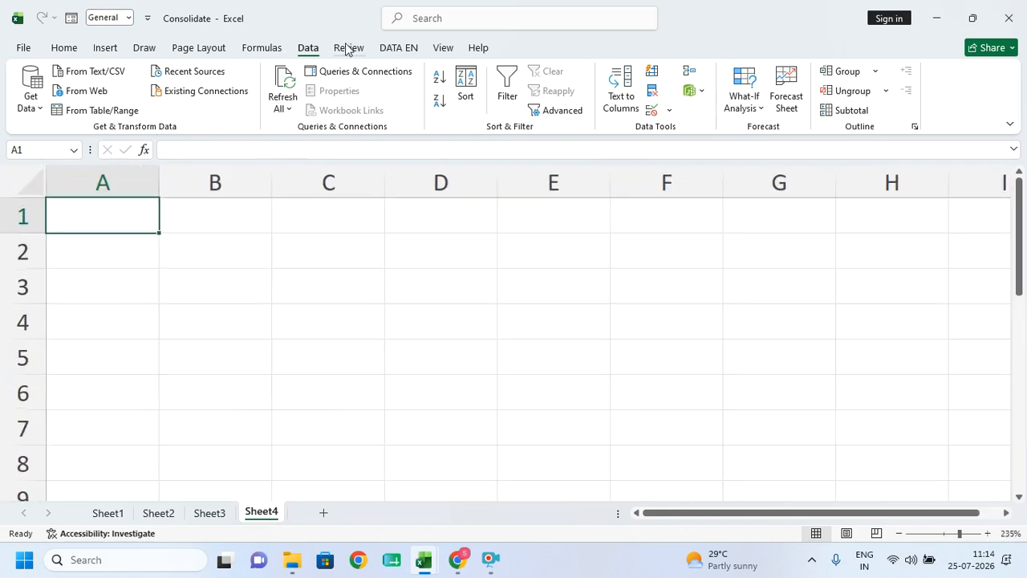
- Add Sheet2 A2:D5 and Sheet3 A2:D5 as Consolidate references
left_click(688, 76)
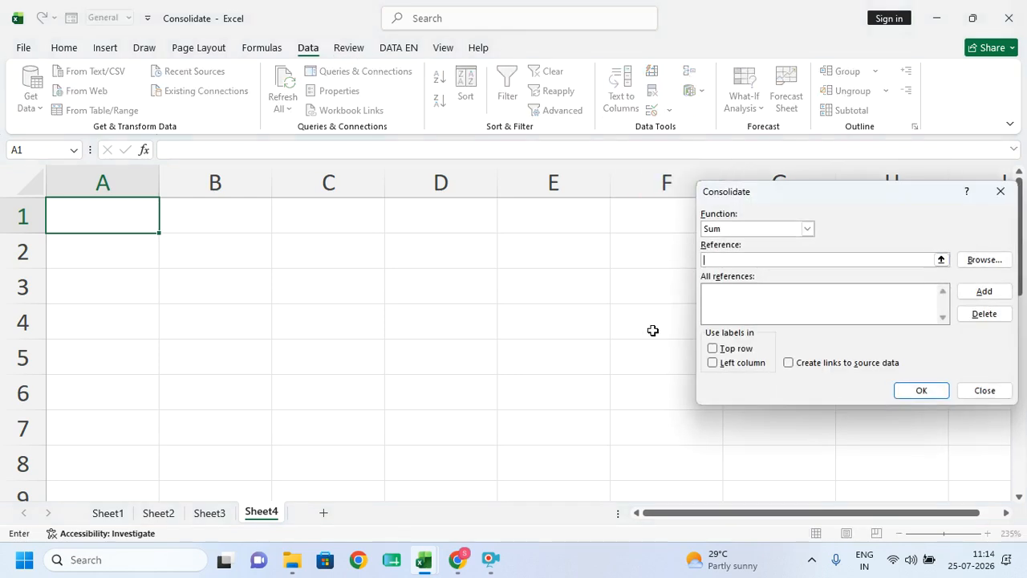
left_click(158, 513)
left_click_drag(90, 258, 471, 366)
left_click(983, 292)
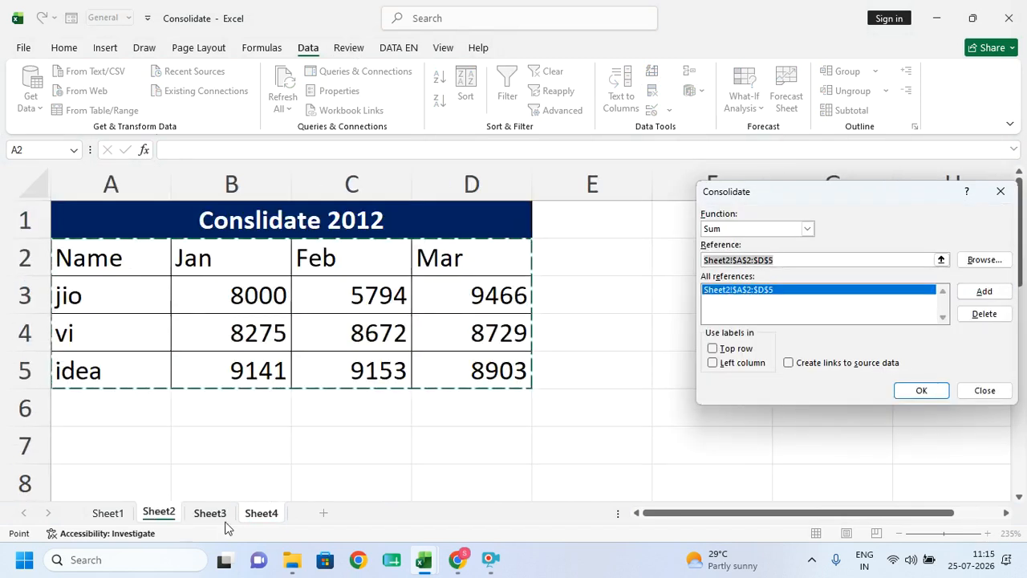
left_click(209, 513)
left_click_drag(104, 234, 361, 317)
left_click(984, 291)
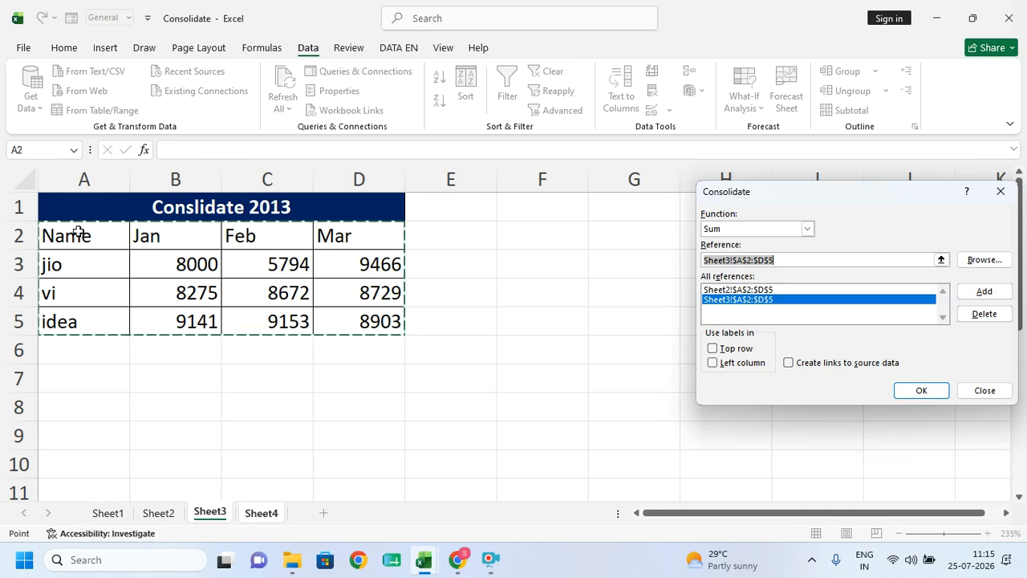
- Consolidate into Sheet4 with Top row labels, then rerun adding Left column labels
left_click(759, 351)
left_click(914, 391)
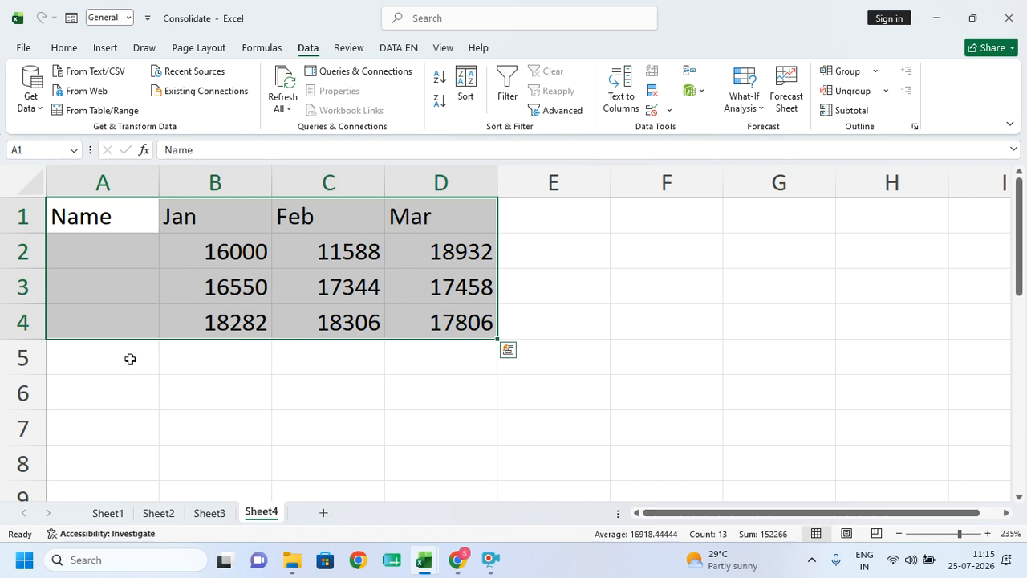
left_click(694, 72)
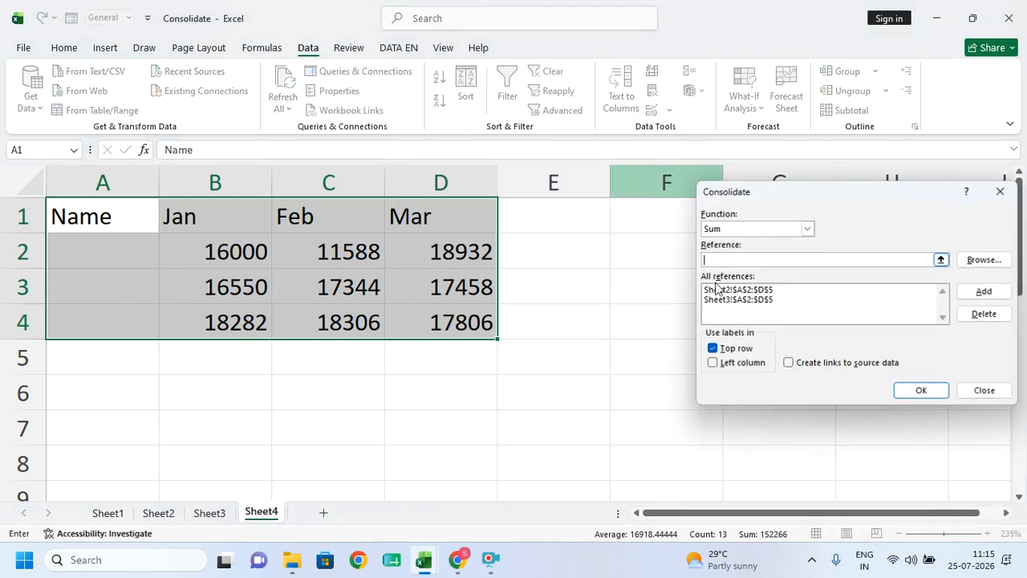
left_click(713, 363)
left_click(922, 391)
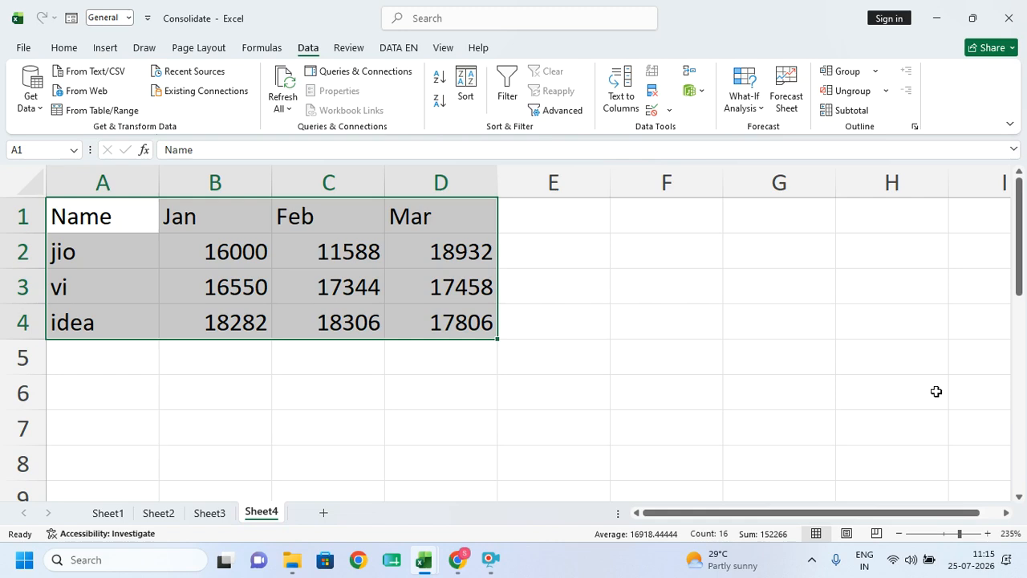
- Minimize the screen recorder bar
left_click(489, 559)
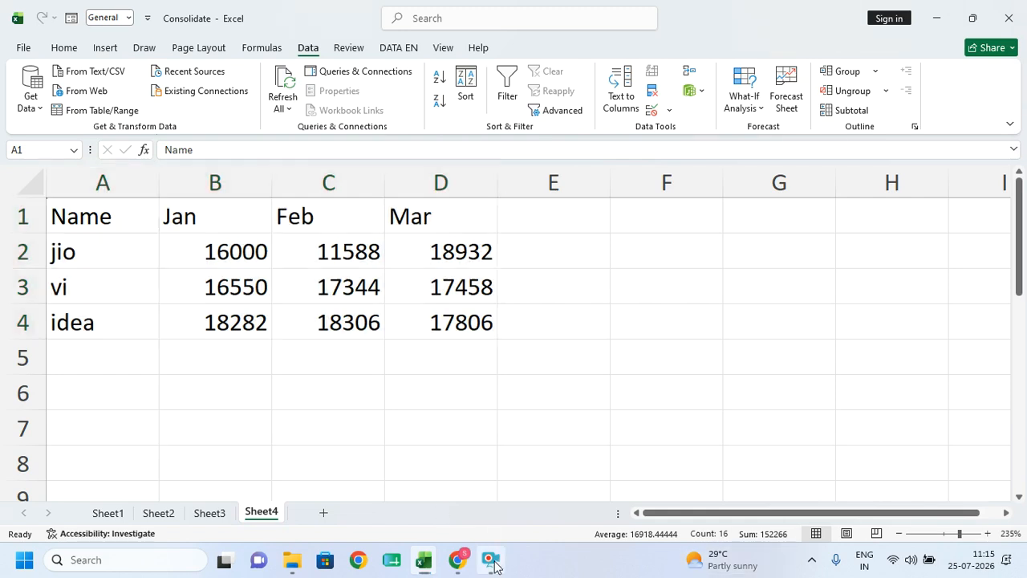
left_click(410, 401)
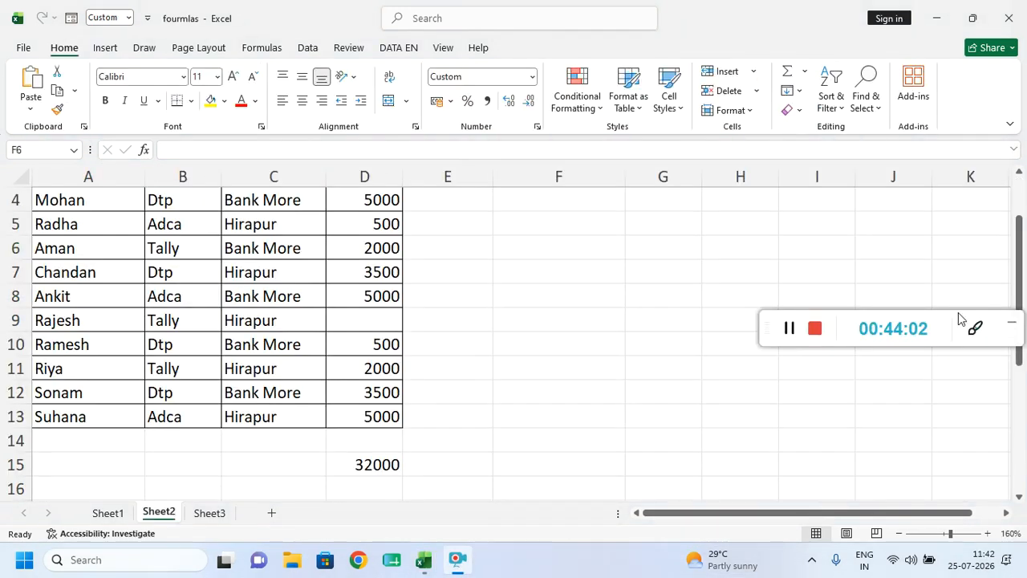
left_click_drag(950, 312, 924, 315)
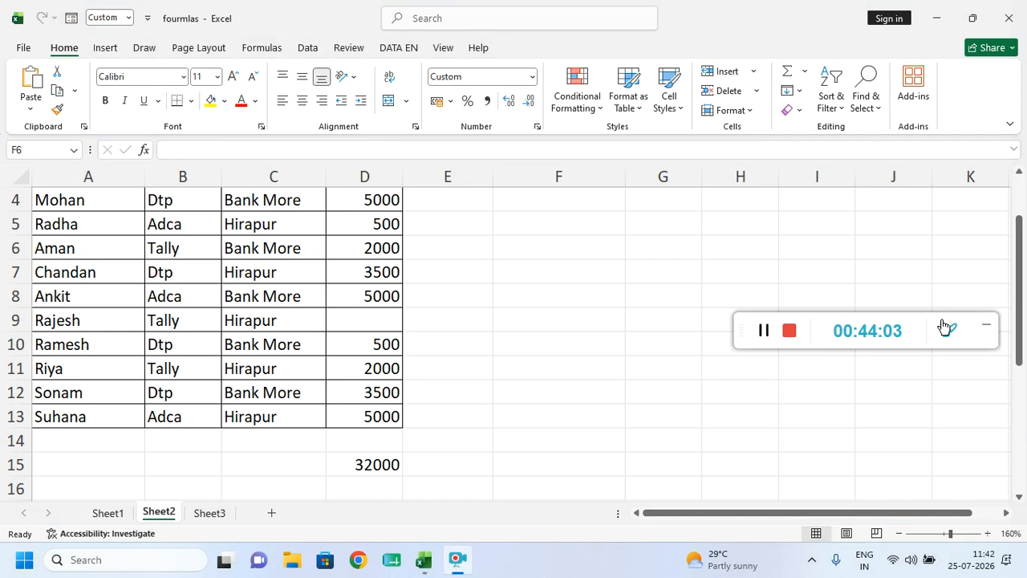
left_click(984, 327)
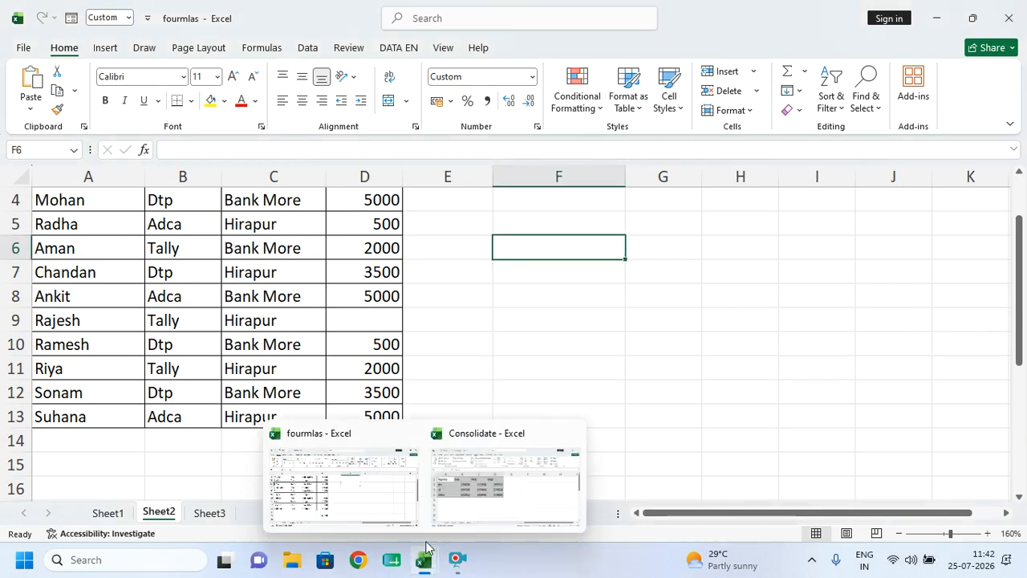
- Close fourmlas without saving and open the Excel folder to the Excel Topic workbook
left_click(1009, 18)
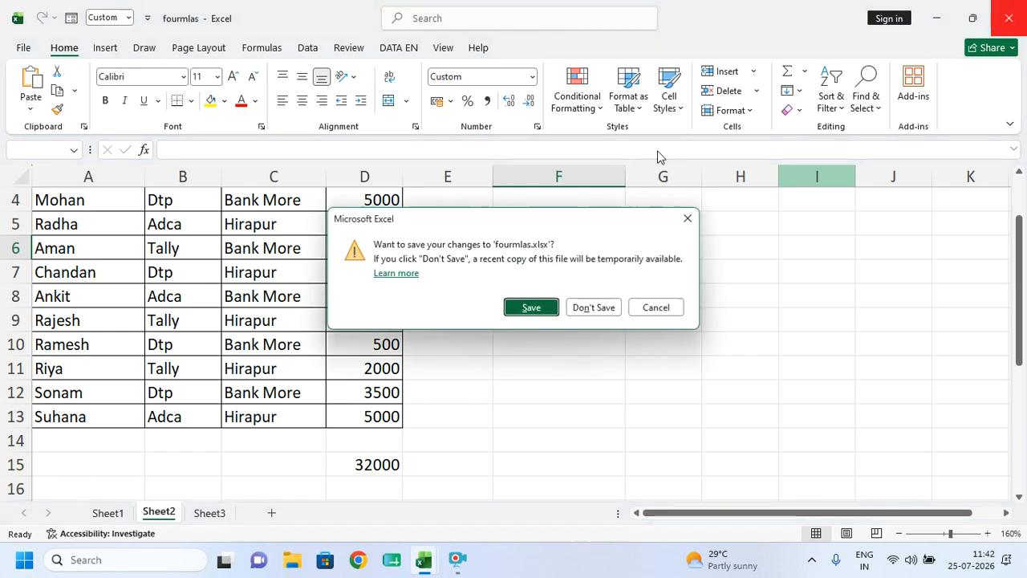
left_click(594, 307)
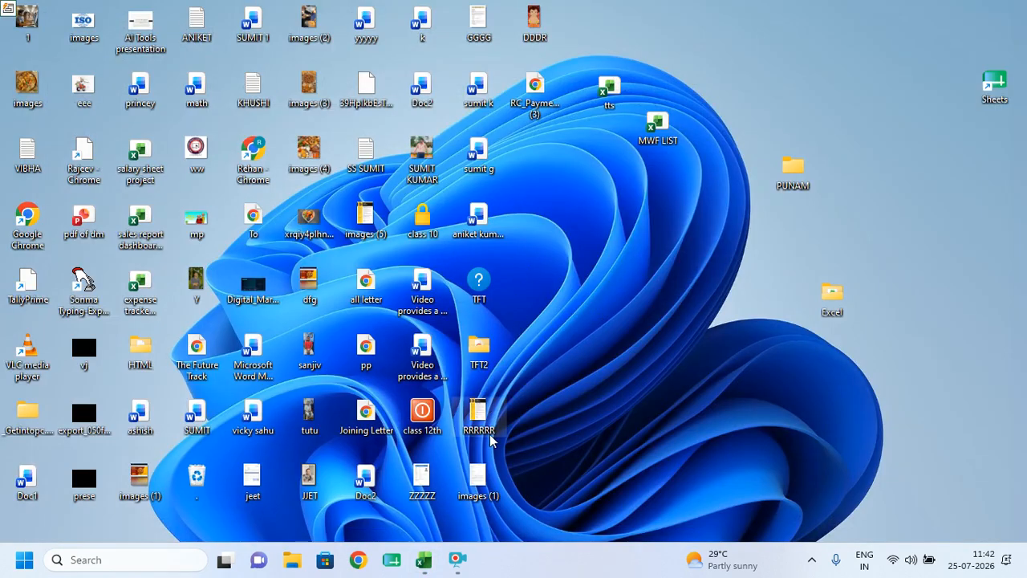
double_click(826, 313)
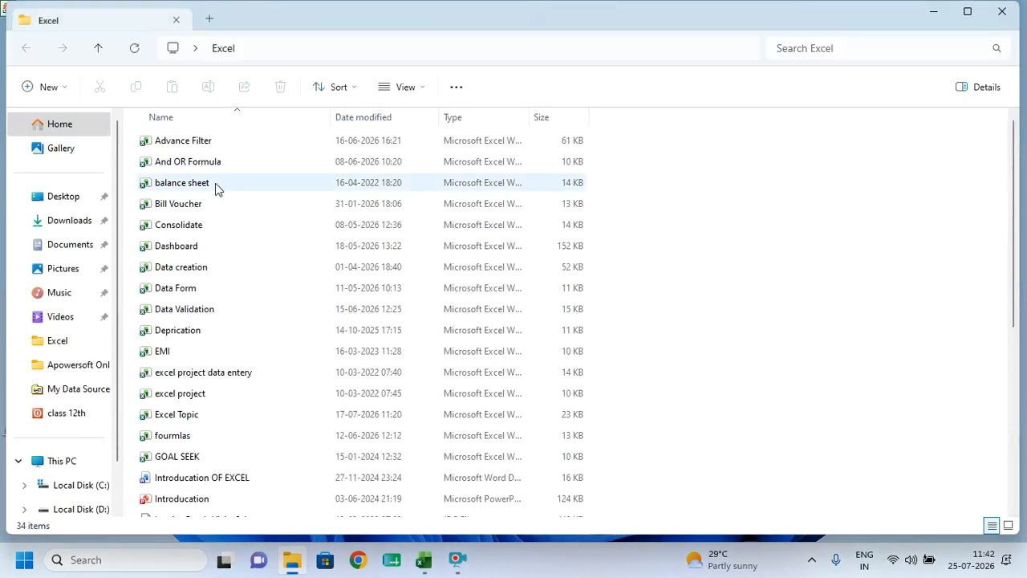
left_click(185, 414)
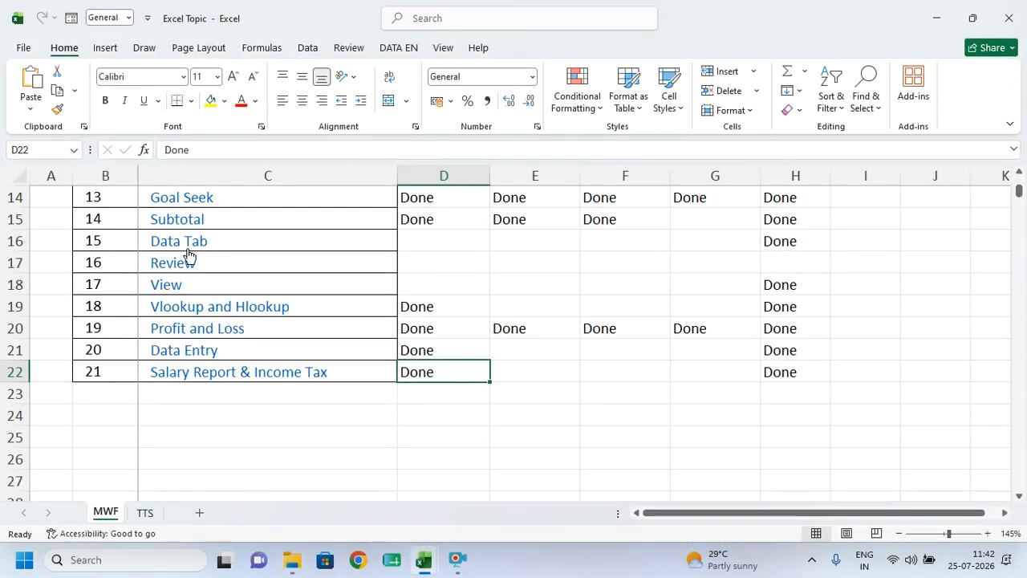
- Follow the Advance Filter hyperlink at the top of the Excel Topic list
scroll(188, 256, "up", 5)
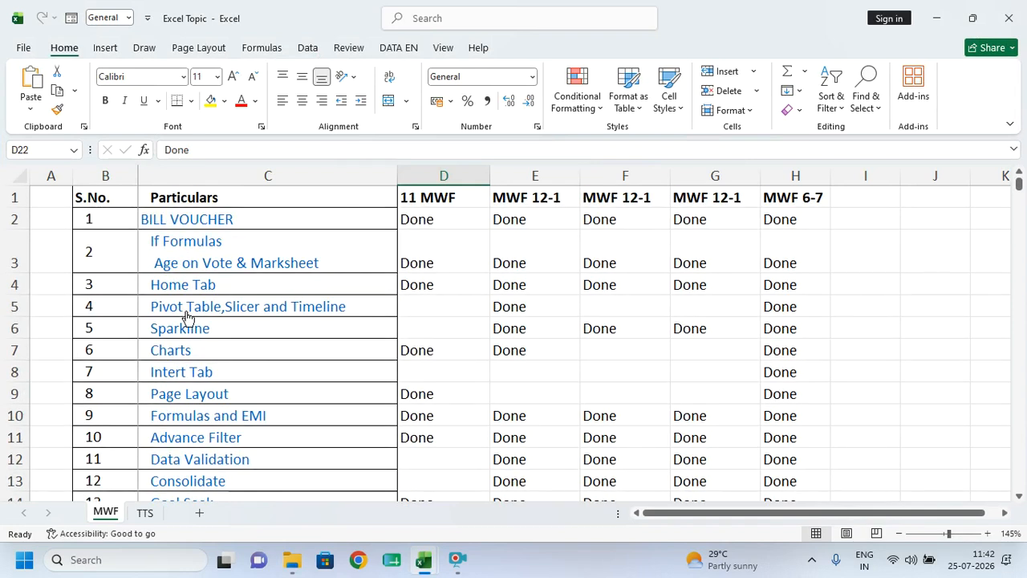
left_click(188, 439)
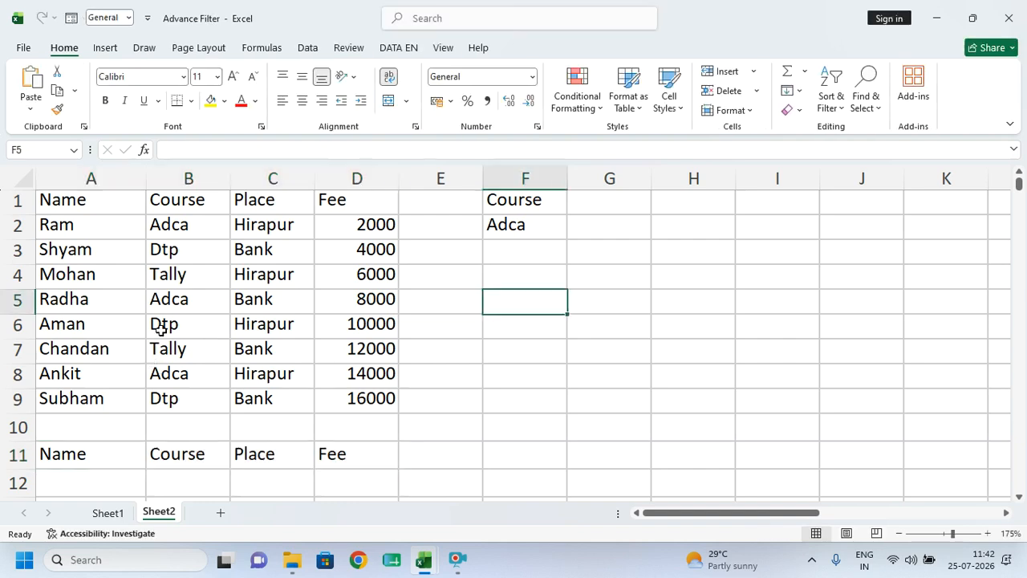
- Copy the Name/Course/Place/Fee table A1:D9 into a new blank workbook
left_click(142, 280)
left_click_drag(89, 203, 353, 402)
key("ctrl+c")
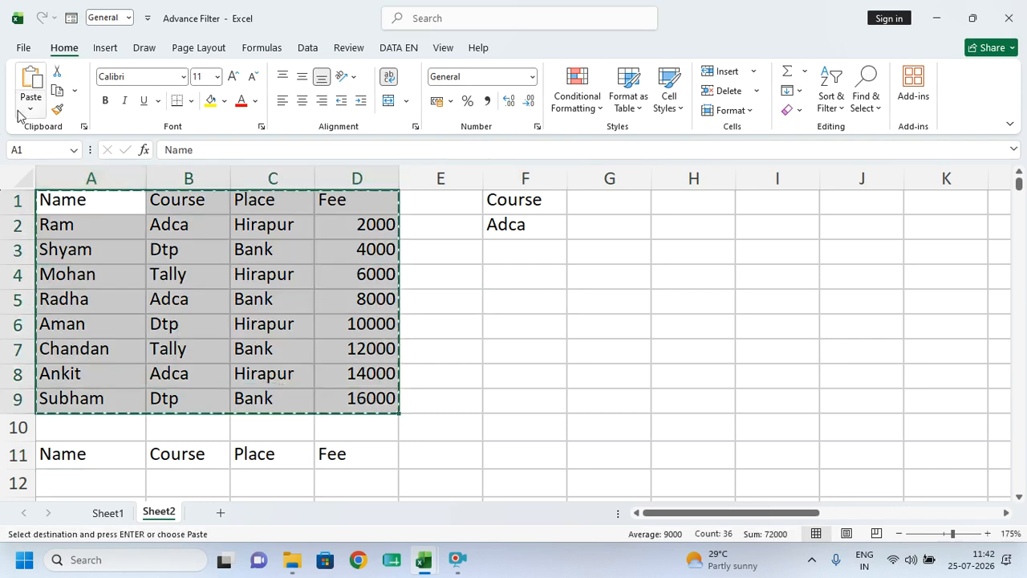
left_click(23, 47)
left_click(41, 116)
left_click(218, 217)
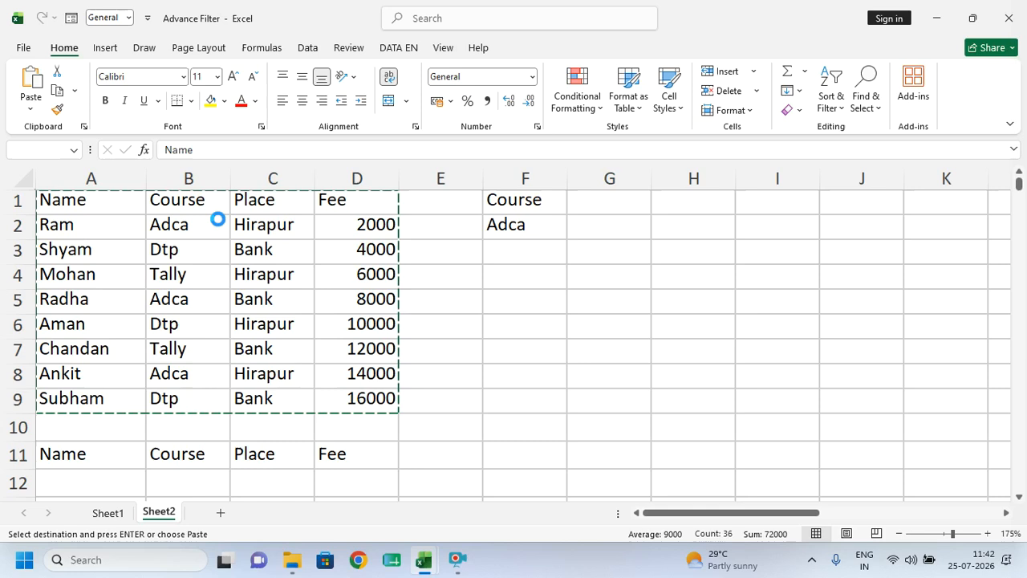
key("ctrl+v")
- Autofit column C and rows 1–8 in Book1, then bring File Explorer forward
scroll(225, 229, "up", 5)
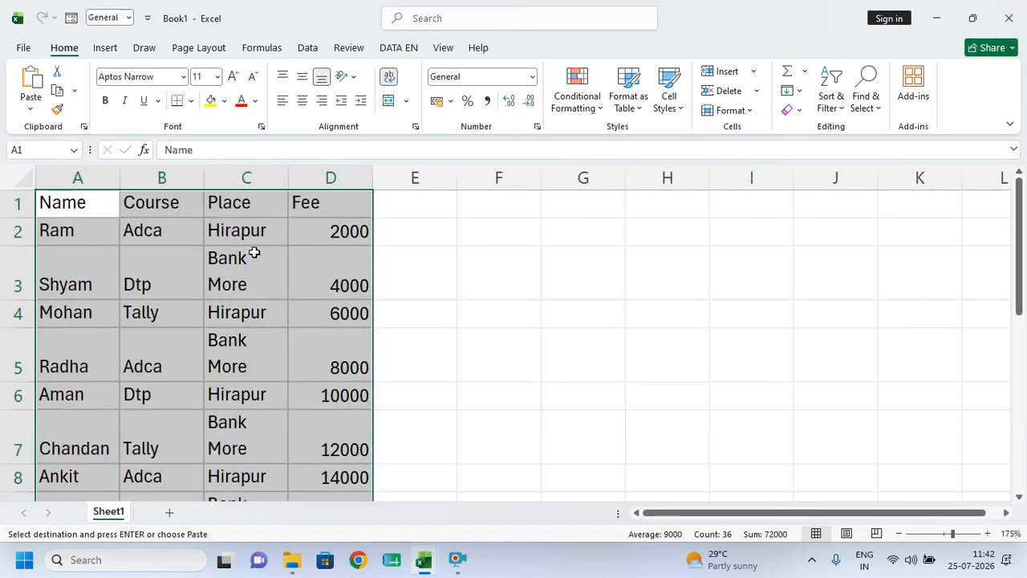
left_click(252, 253)
left_click(87, 282)
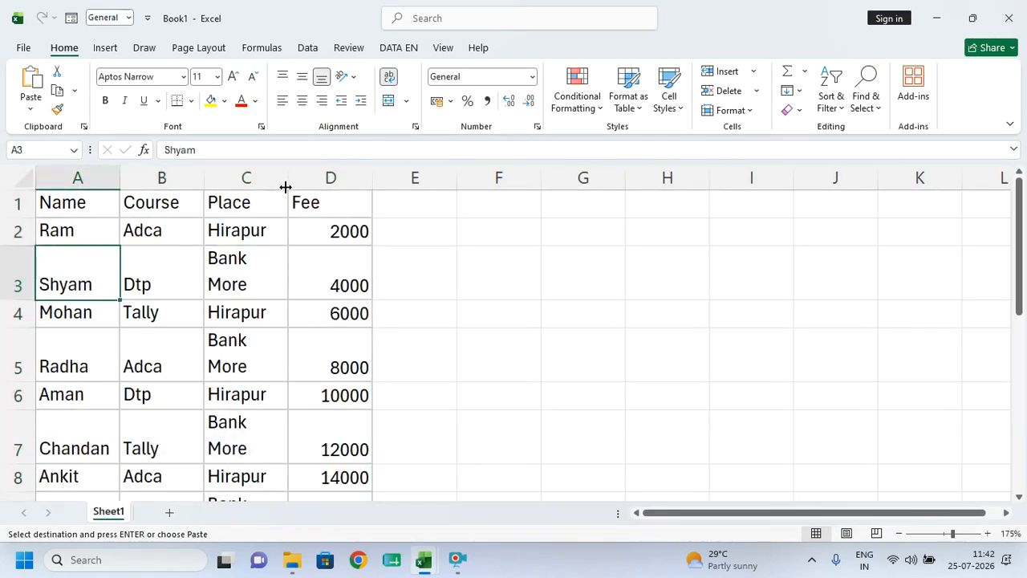
double_click(285, 187)
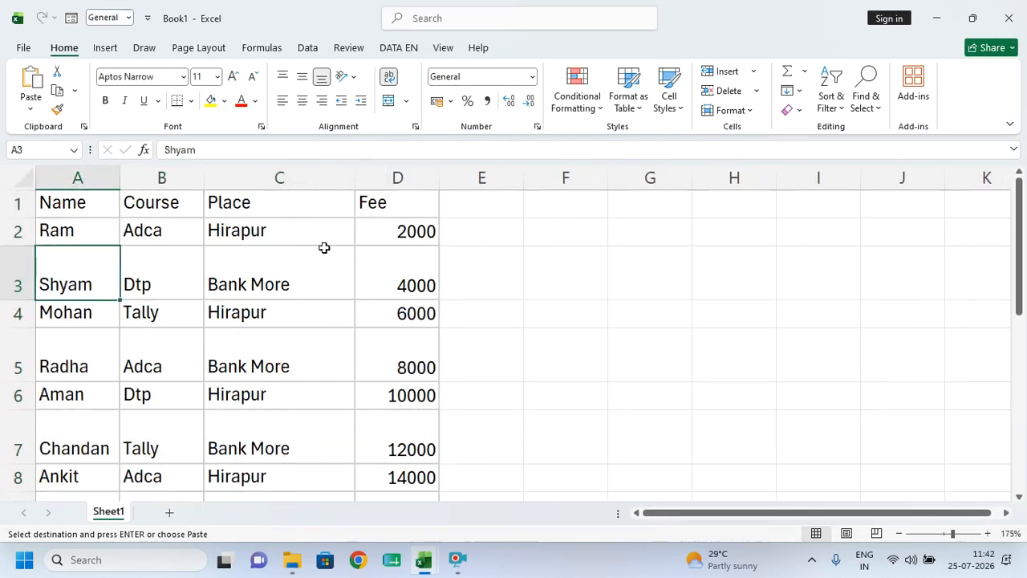
left_click(326, 249)
left_click_drag(18, 205, 34, 437)
double_click(30, 354)
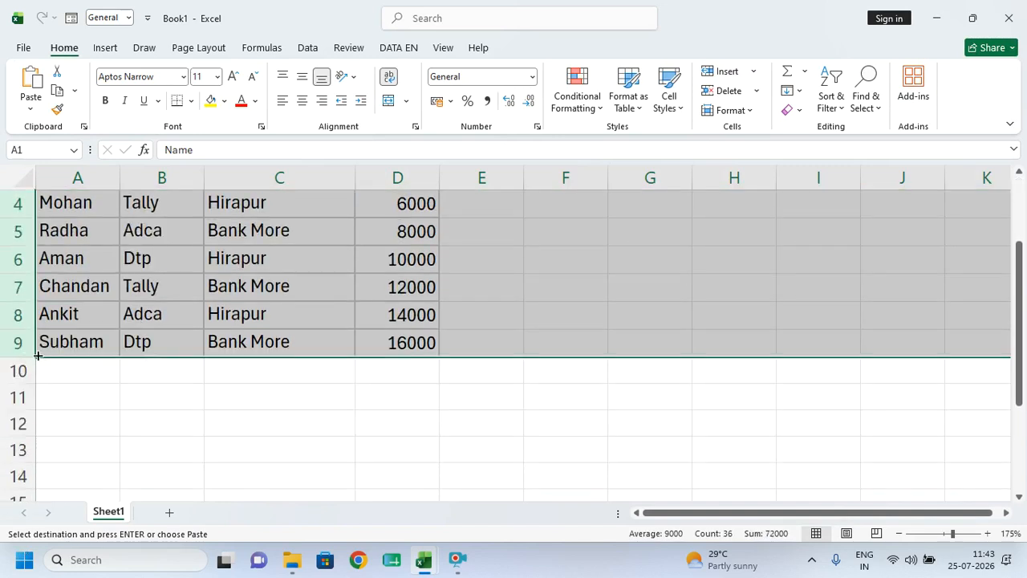
scroll(310, 375, "up", 1)
left_click(325, 310)
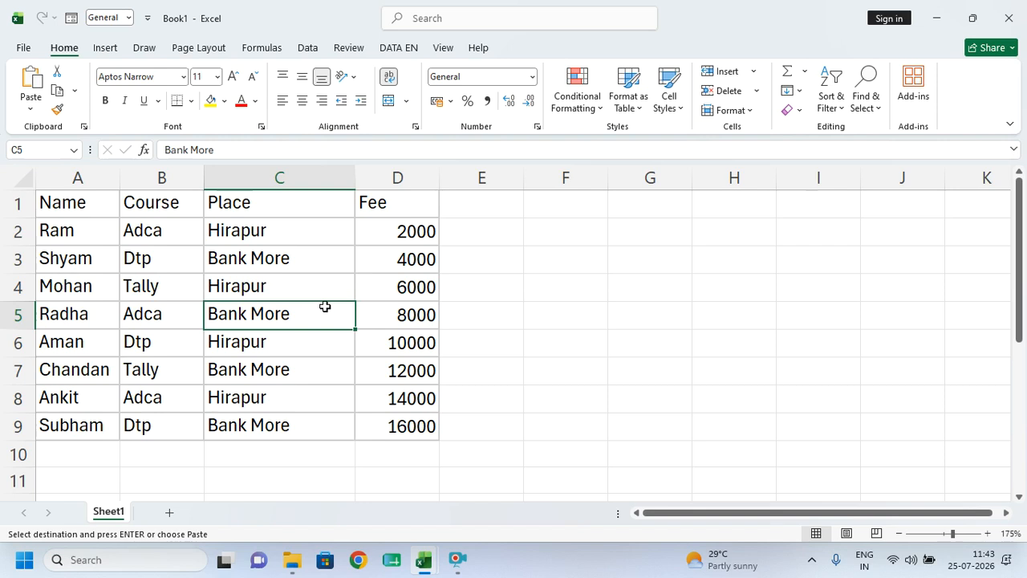
left_click(293, 559)
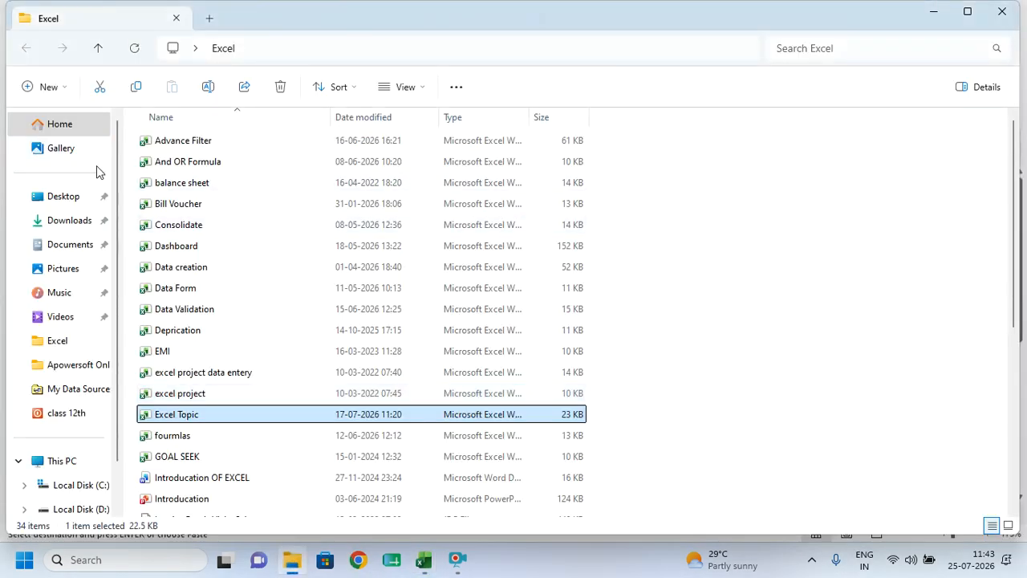
- Open Honda_Showroom_Practice_Data_150 from the Downloads folder
left_click(74, 225)
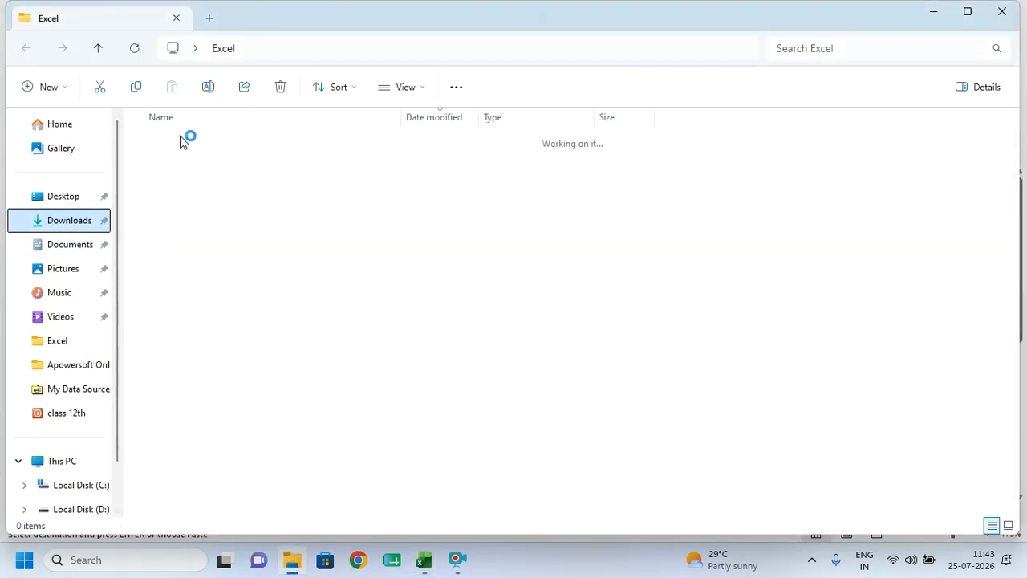
scroll(201, 475, "down", 2)
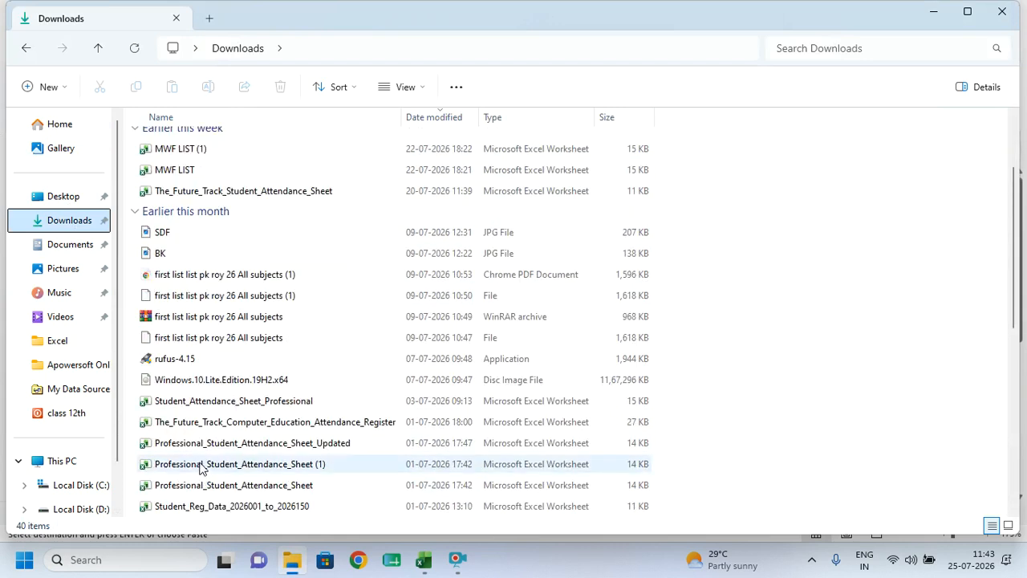
scroll(233, 421, "down", 1)
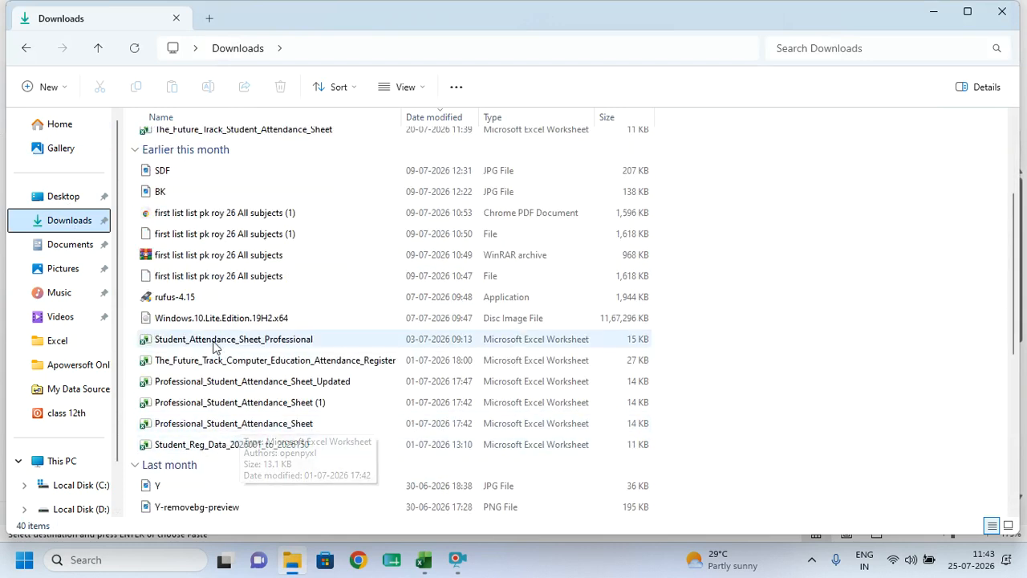
scroll(215, 225, "up", 3)
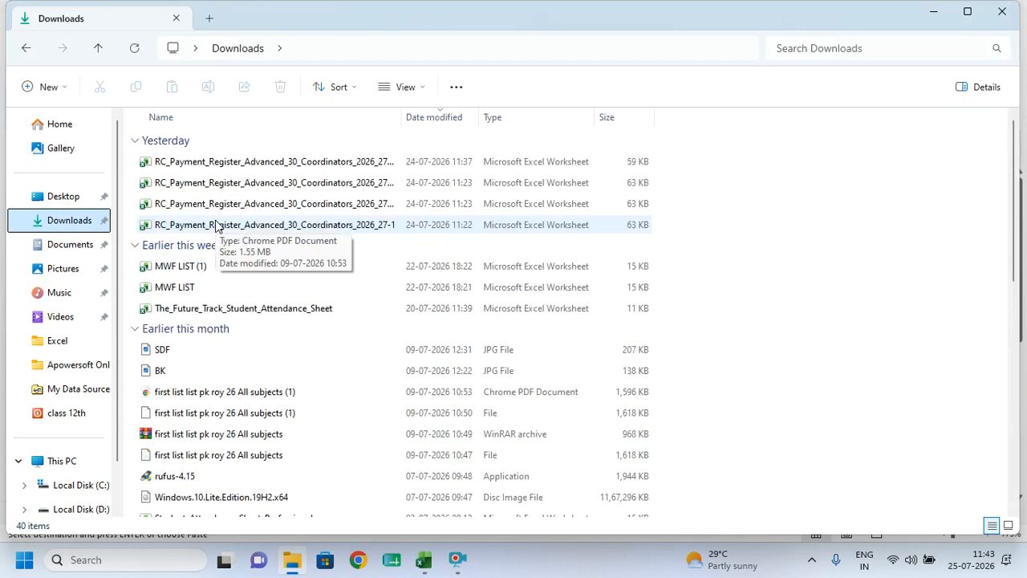
scroll(197, 345, "down", 3)
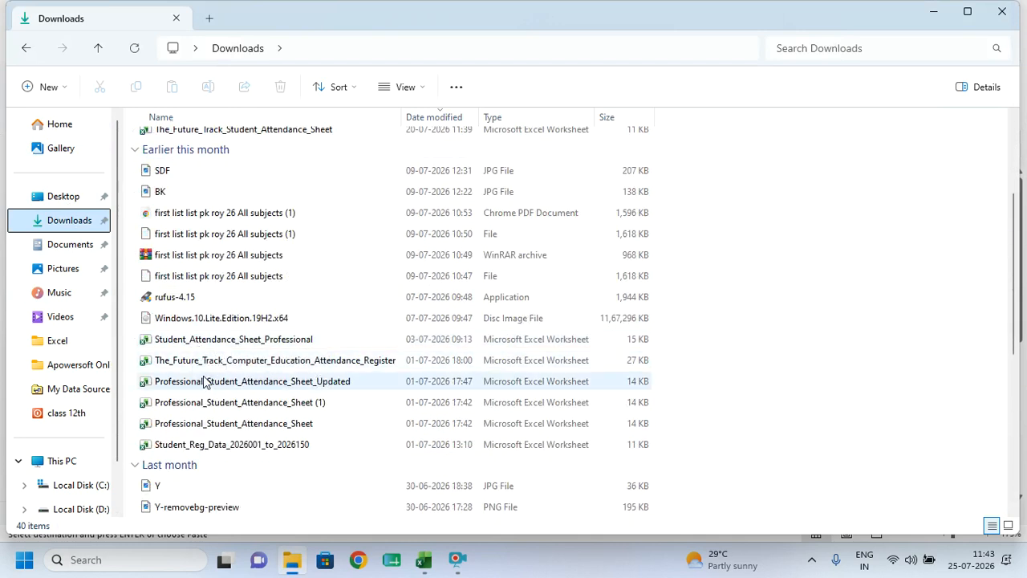
scroll(199, 446, "down", 3)
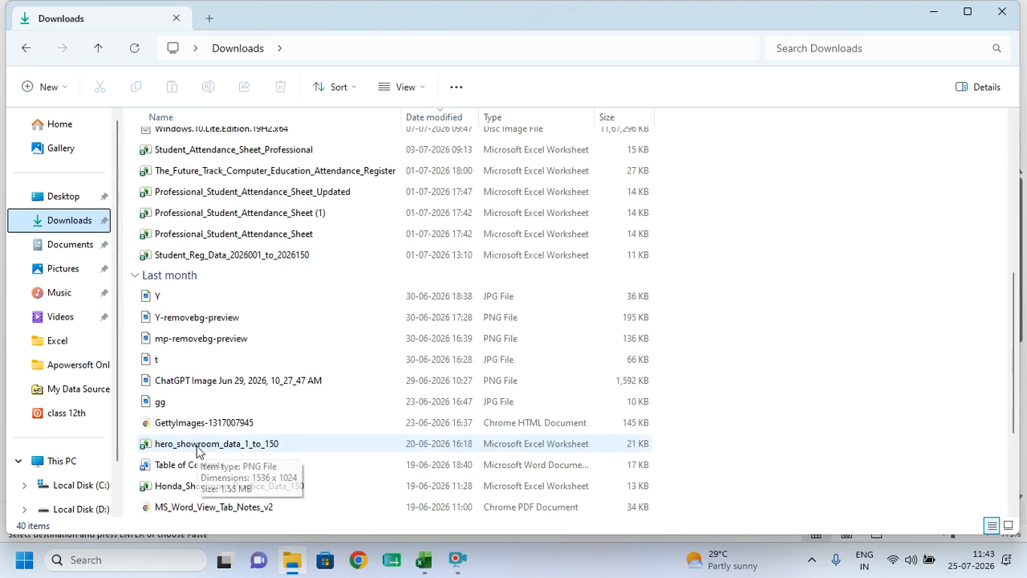
left_click(193, 488)
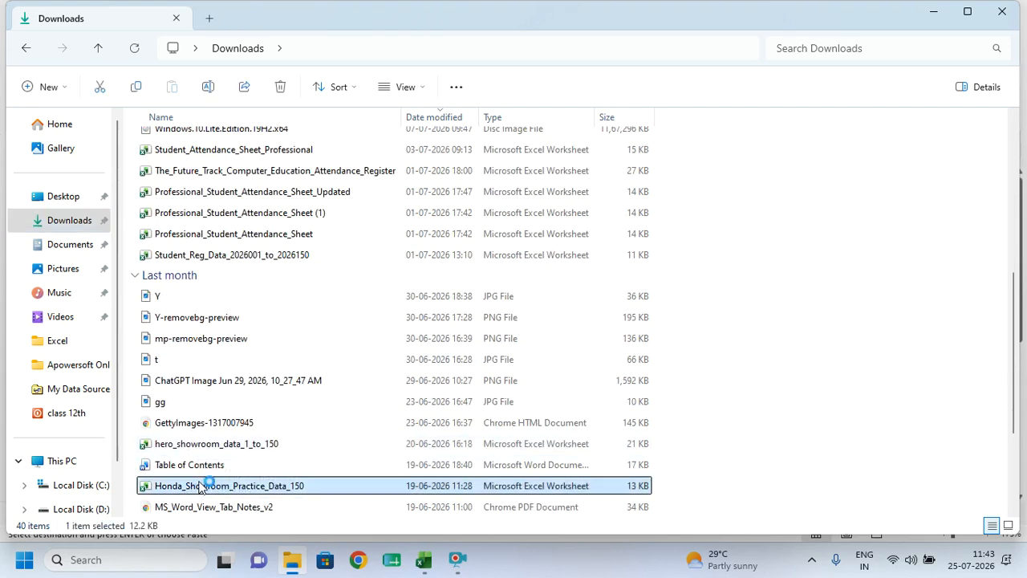
double_click(199, 487)
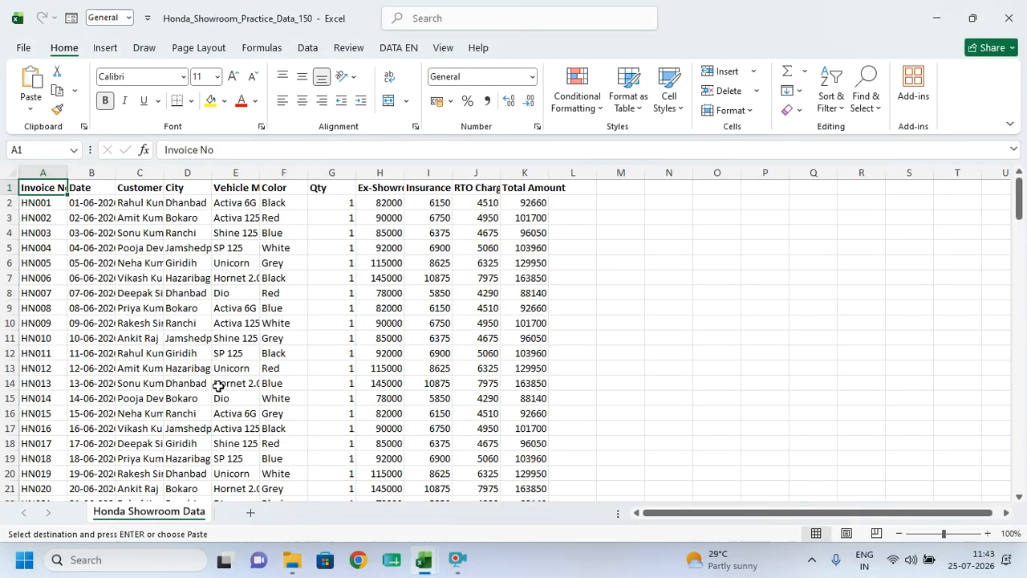
left_click(219, 275)
left_click_drag(42, 168, 580, 172)
double_click(556, 169)
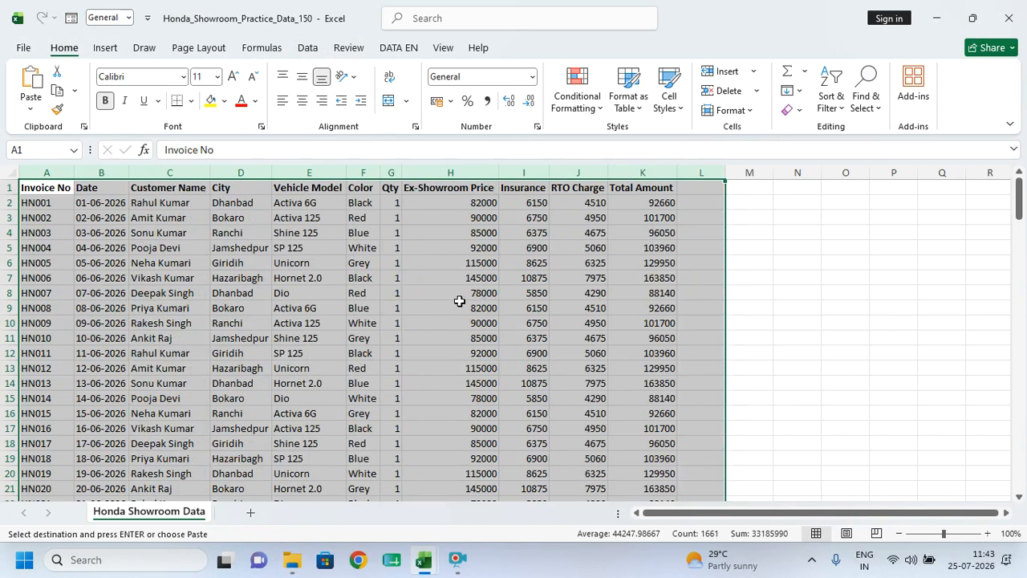
scroll(403, 304, "up", 2, "ctrl")
scroll(402, 306, "down", 11)
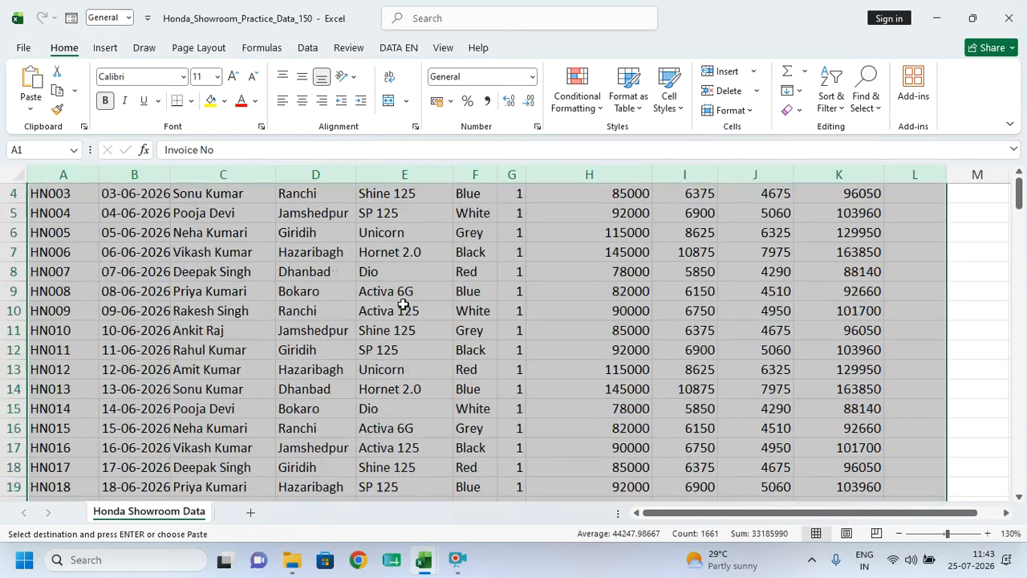
scroll(349, 326, "down", 20)
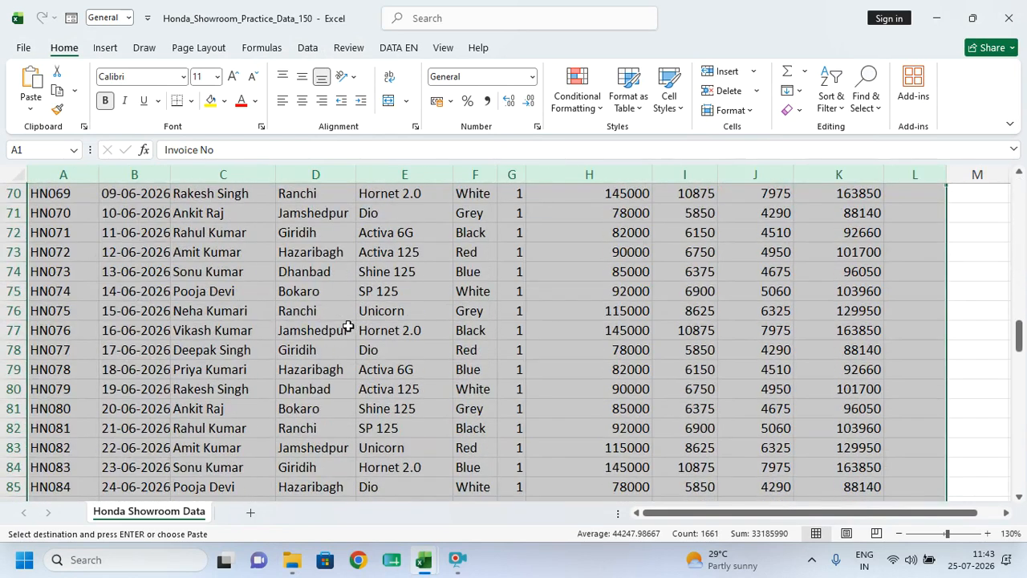
scroll(348, 325, "down", 16)
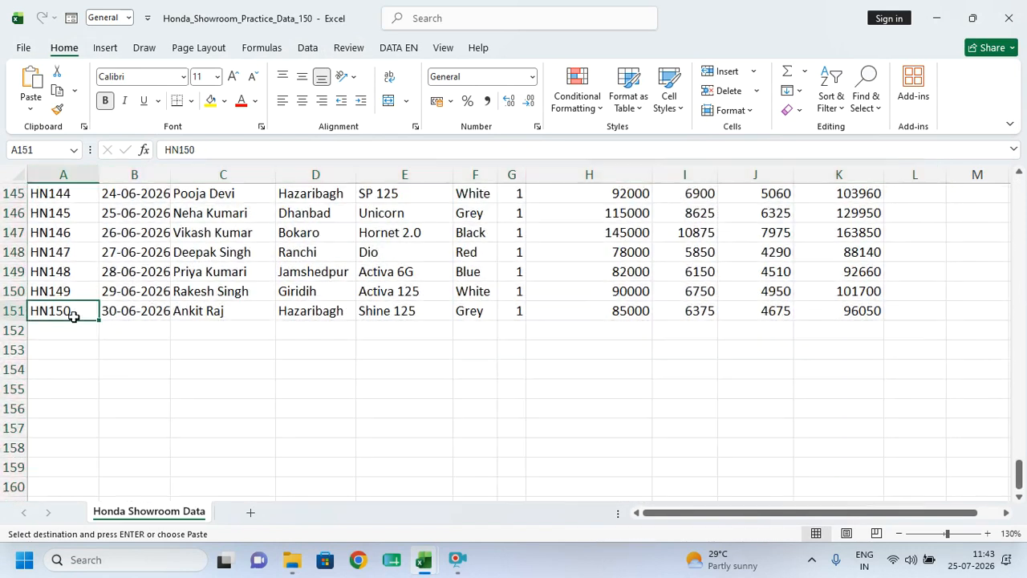
left_click(75, 319)
scroll(230, 344, "up", 20)
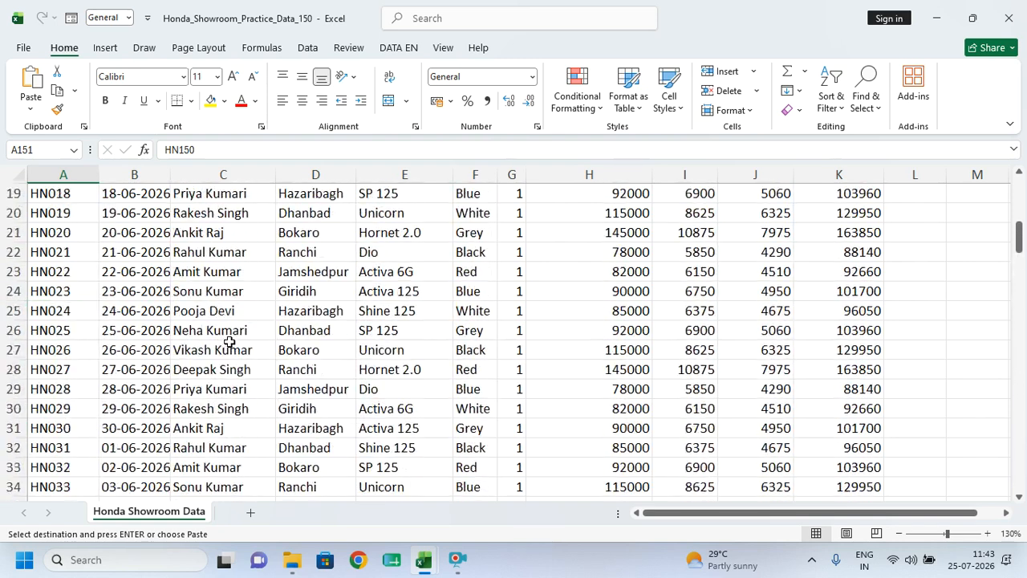
scroll(230, 343, "up", 8)
left_click_drag(405, 194, 402, 323)
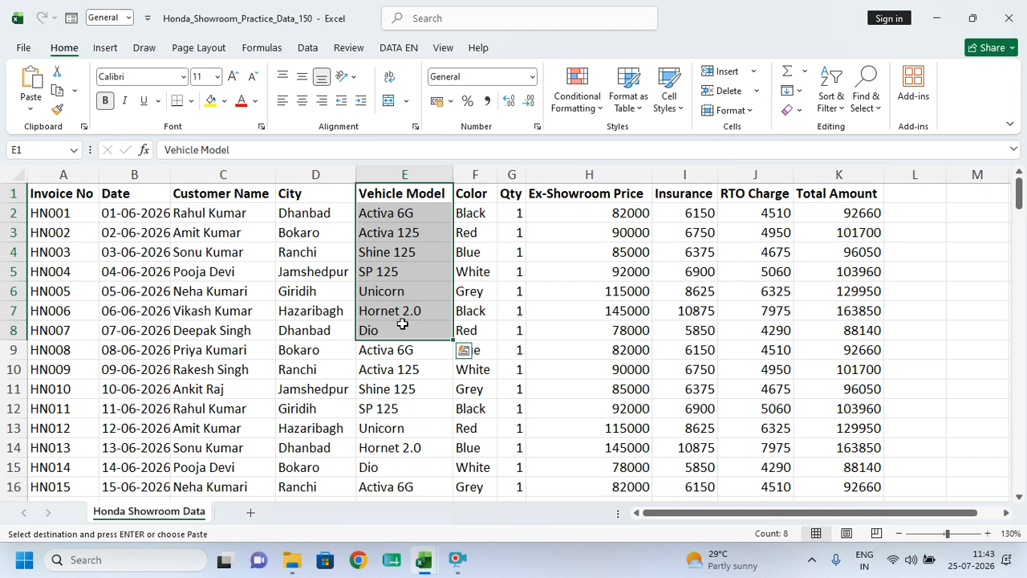
- Try selecting invoice, date and customer cells for HN002–HN006 and the header row
left_click(61, 229)
left_click_drag(53, 230, 217, 238)
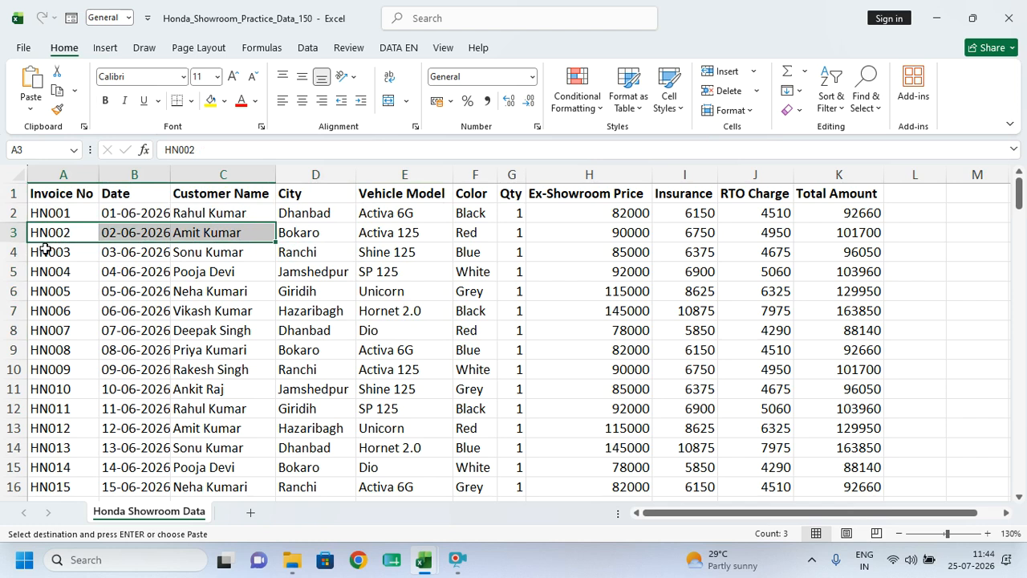
left_click_drag(46, 249, 225, 253)
left_click_drag(39, 275, 210, 275)
left_click_drag(64, 291, 321, 303)
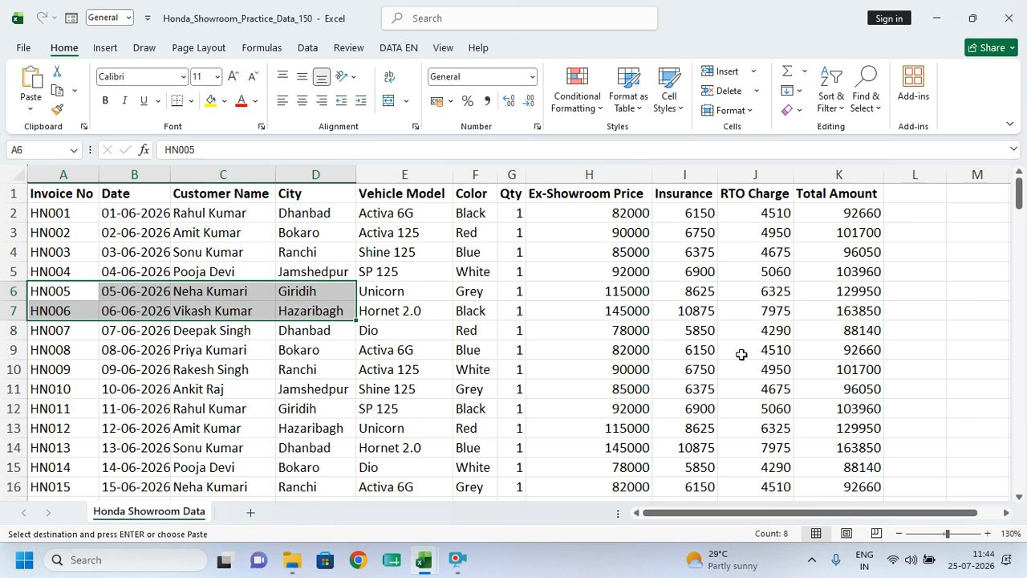
left_click(663, 303)
left_click(755, 233)
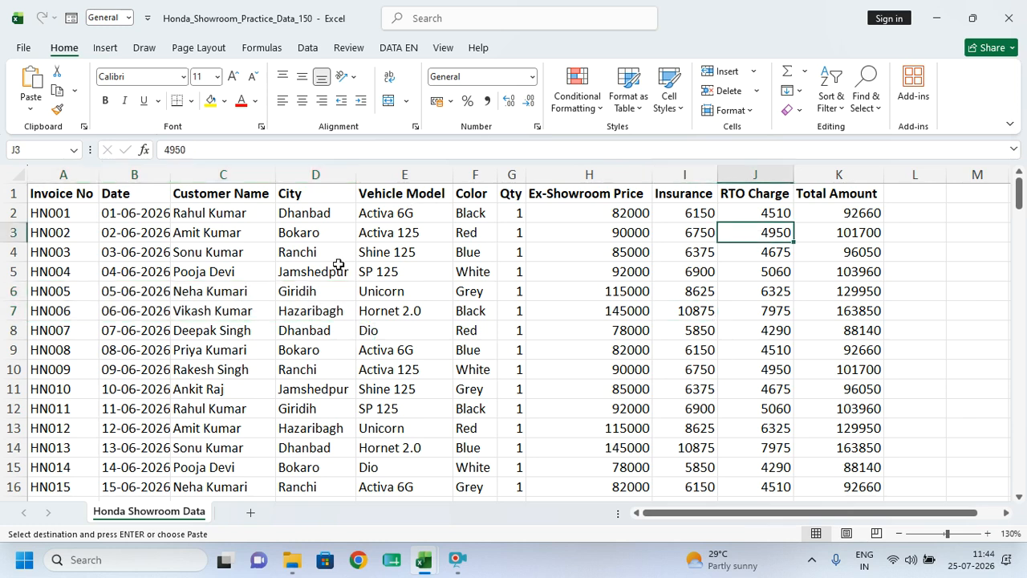
left_click_drag(41, 192, 857, 190)
left_click(462, 270)
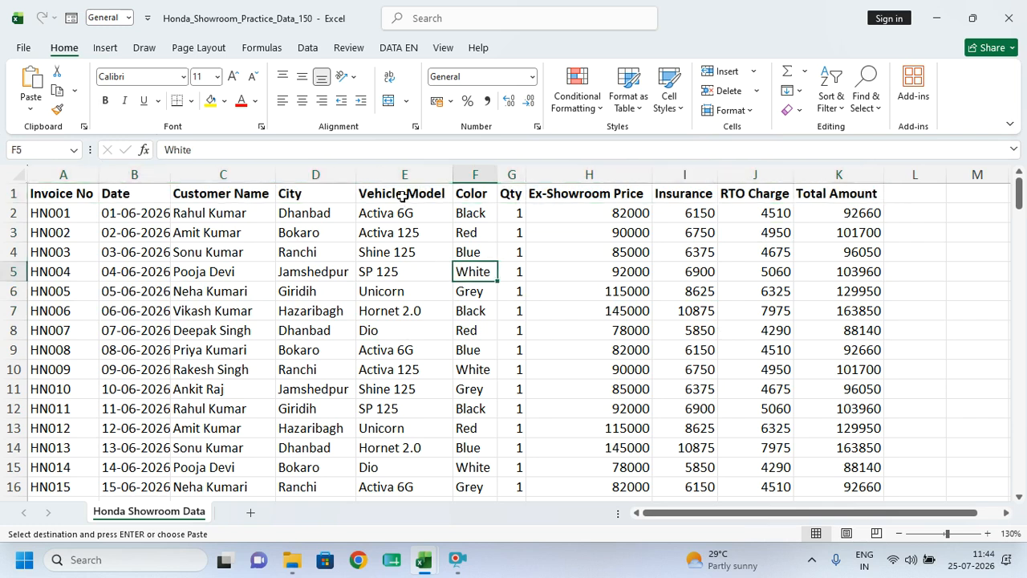
left_click_drag(402, 196, 406, 255)
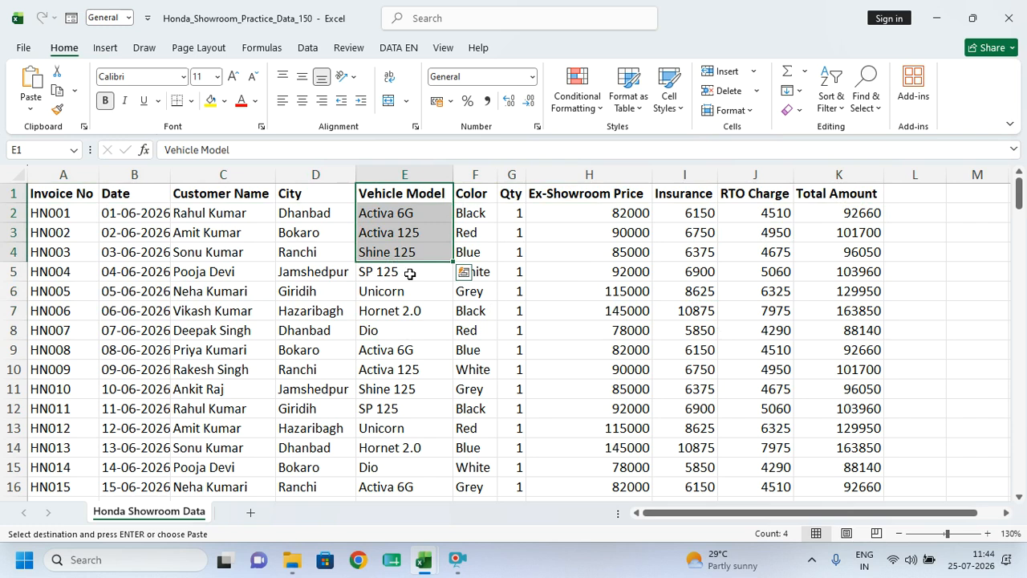
left_click(410, 274)
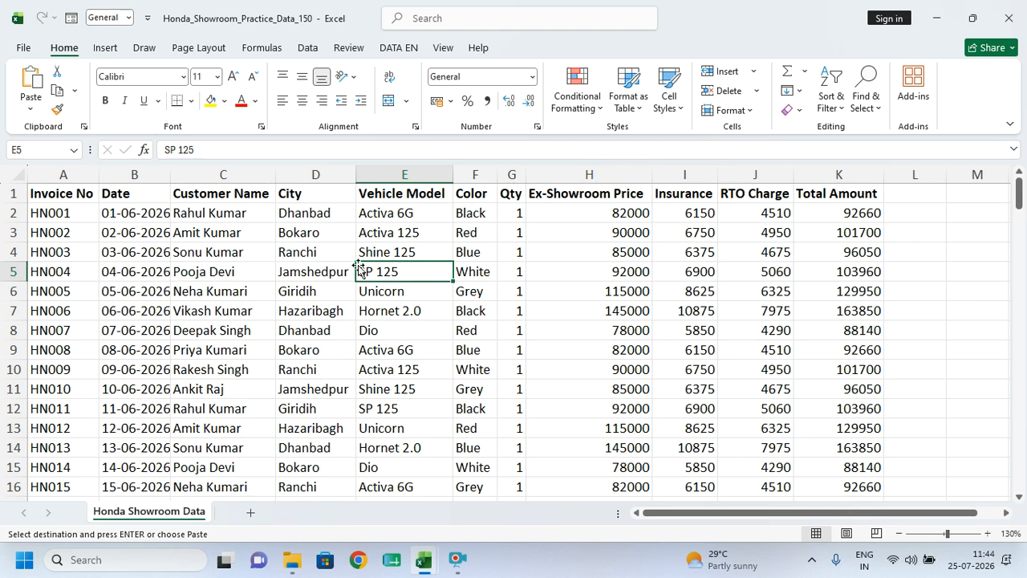
- Select the Vehicle Model header cell E1
left_click(380, 194)
left_click(383, 211)
left_click(396, 194)
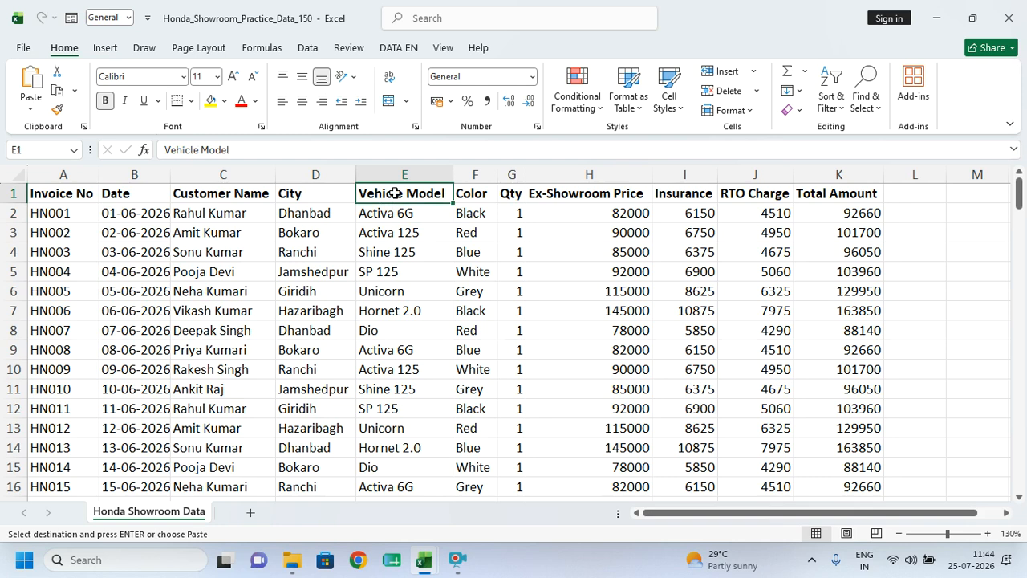
left_click(401, 177)
left_click(400, 195)
left_click_drag(400, 196, 400, 208)
left_click(399, 198)
left_click(410, 216)
left_click(412, 195)
- Add SP 125 in E12 to the E1 selection and copy both cells
left_click(391, 409, "ctrl")
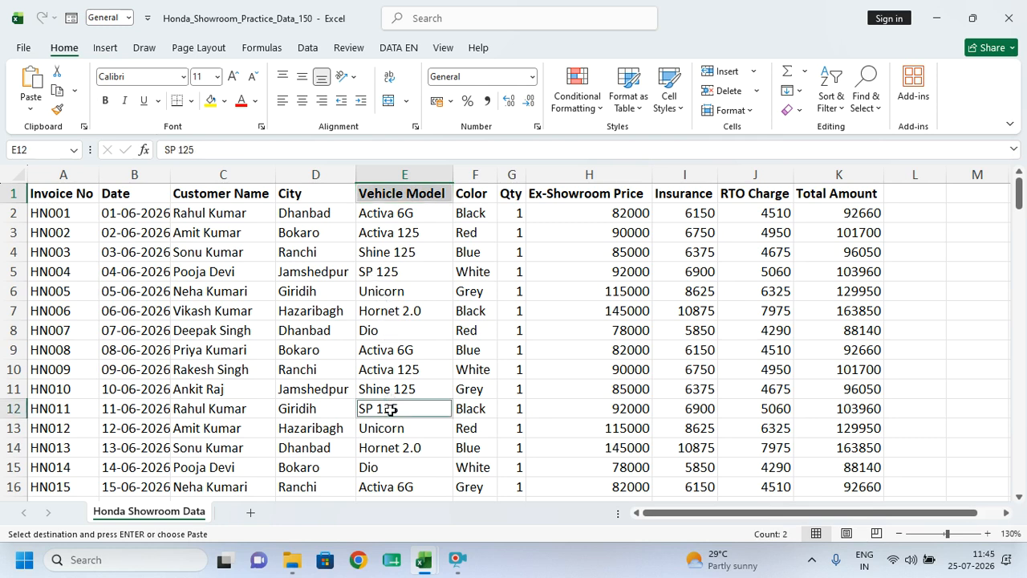
left_click(420, 193)
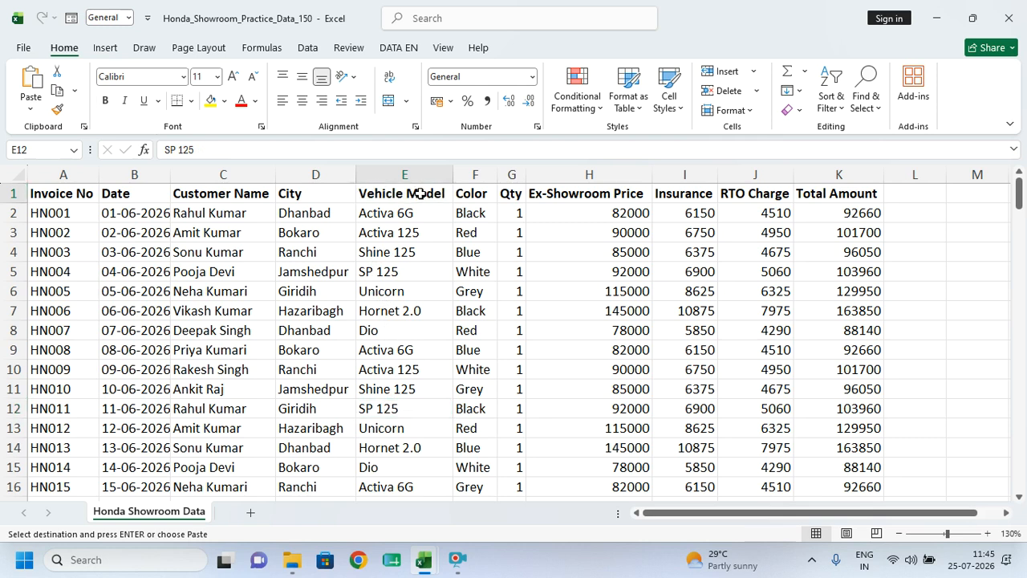
left_click(392, 408, "ctrl")
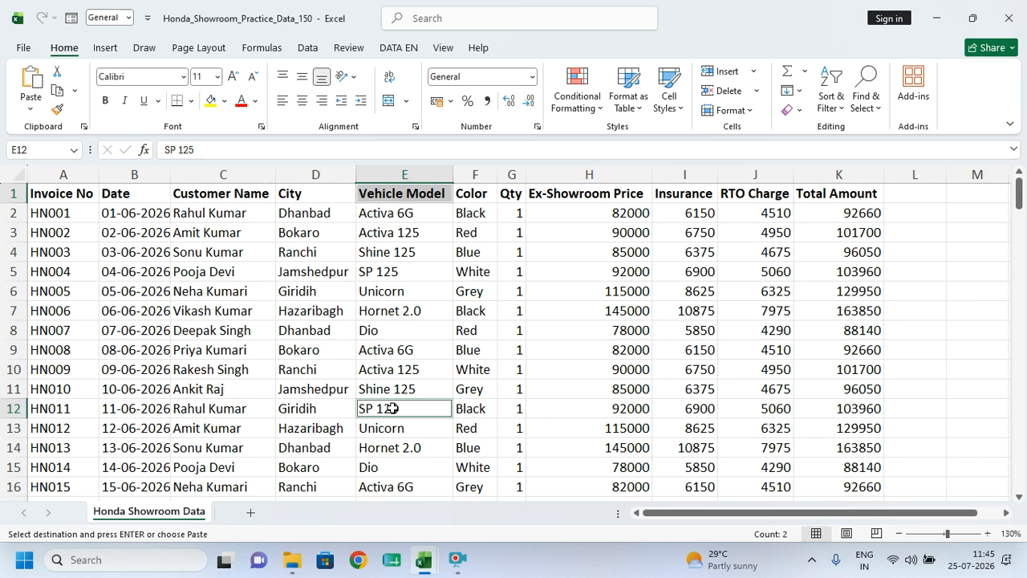
key("ctrl+c")
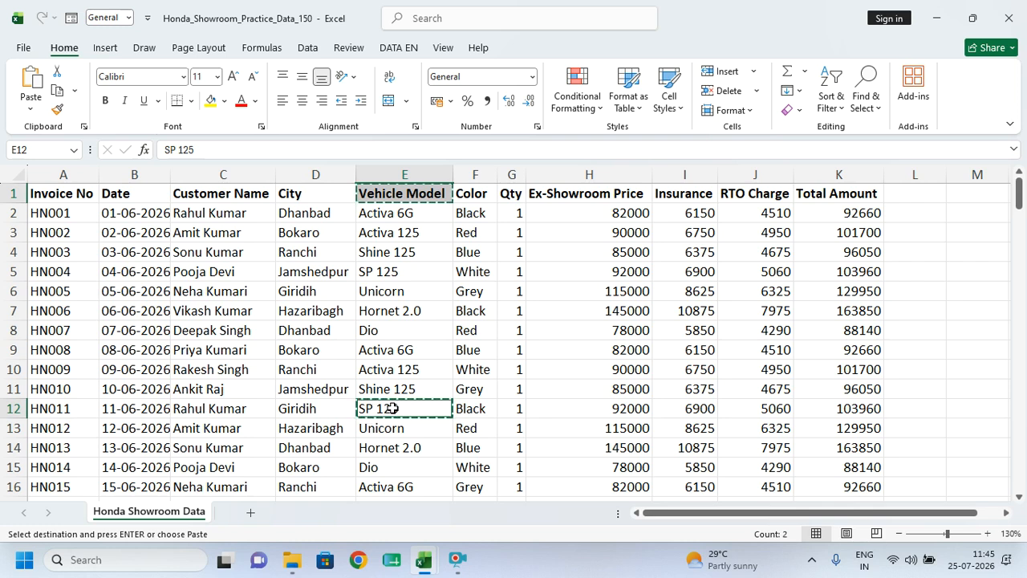
- Add a new Sheet1 and pick cell A1 as the paste destination
left_click(253, 517)
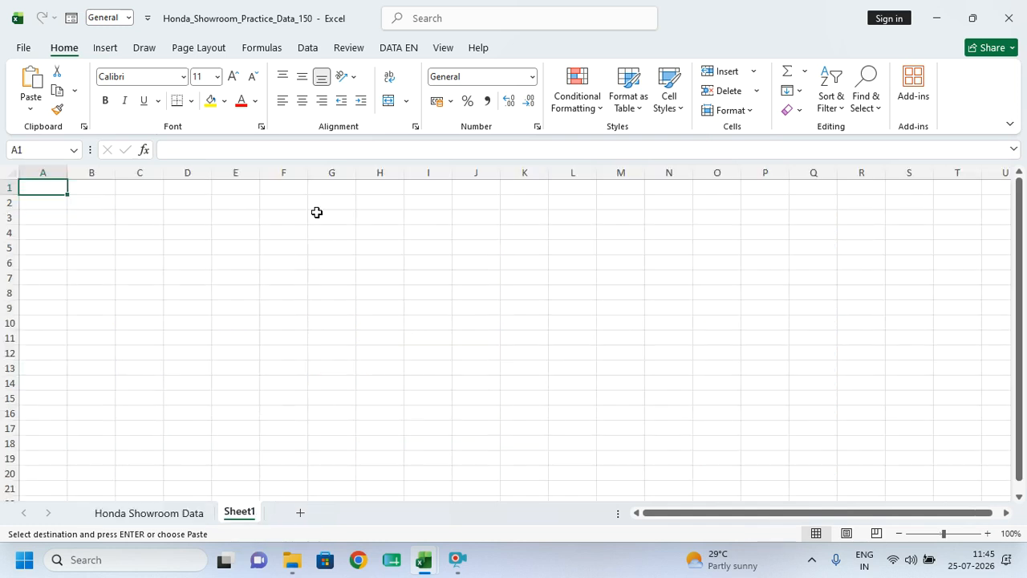
scroll(273, 222, "up", 6)
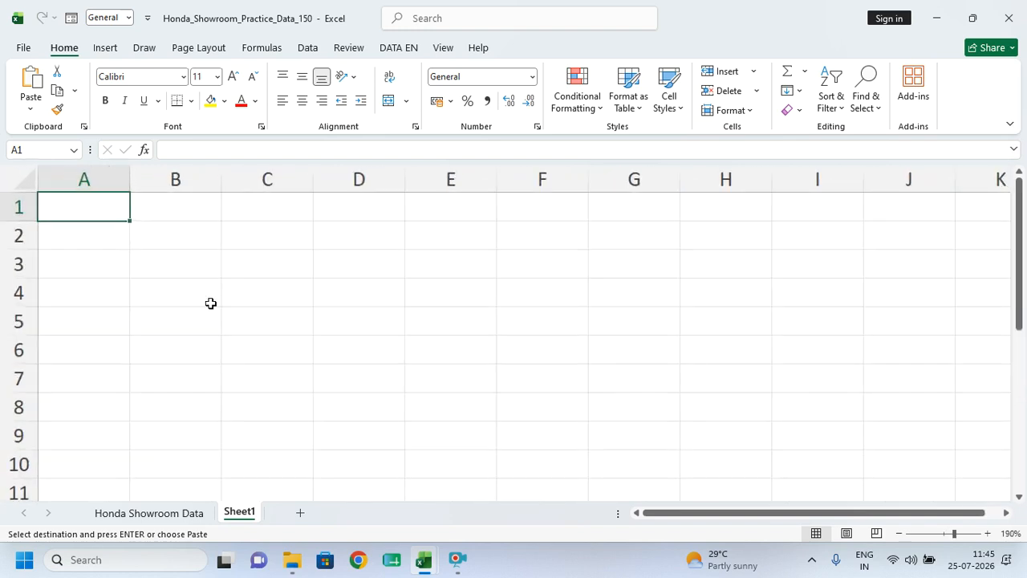
left_click(211, 302)
left_click(79, 205)
- Paste Vehicle Model and SP 125 into A1:A2 and autofit column A
key("ctrl+v")
left_click(96, 263)
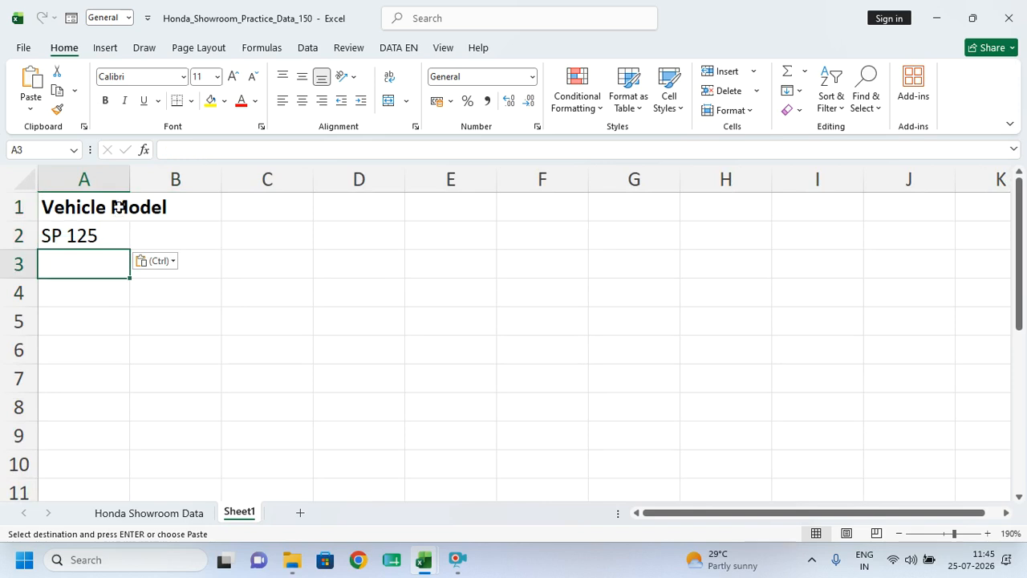
double_click(130, 179)
- Give A1:A2 a yellow fill and all borders, then return to Honda Showroom Data
left_click_drag(113, 208, 113, 235)
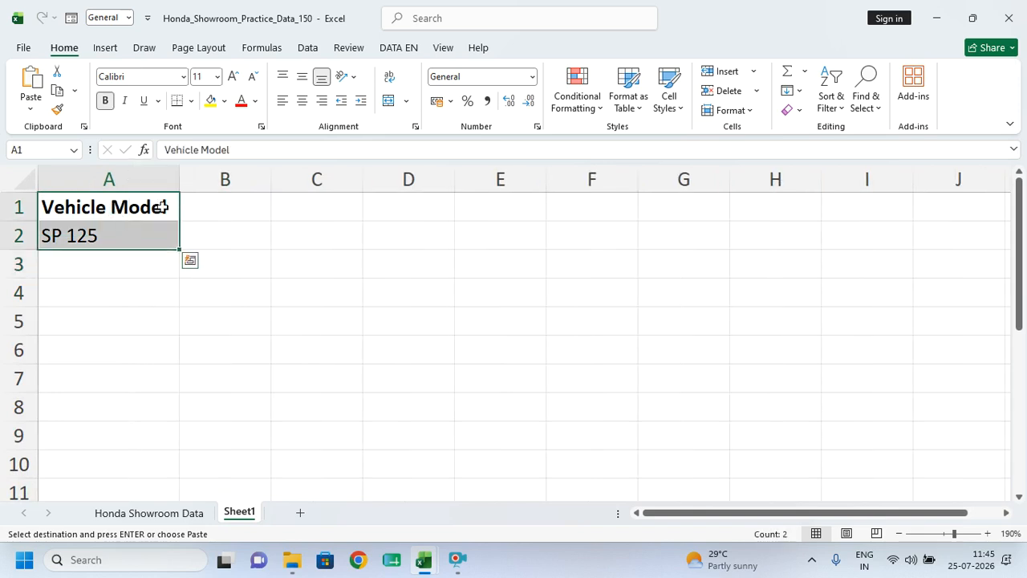
left_click(224, 102)
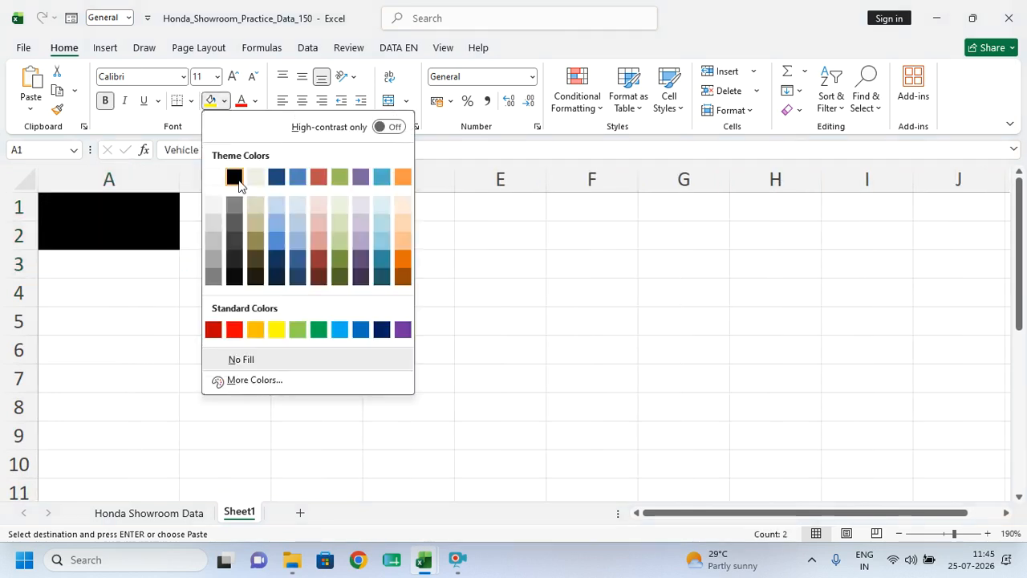
left_click(276, 329)
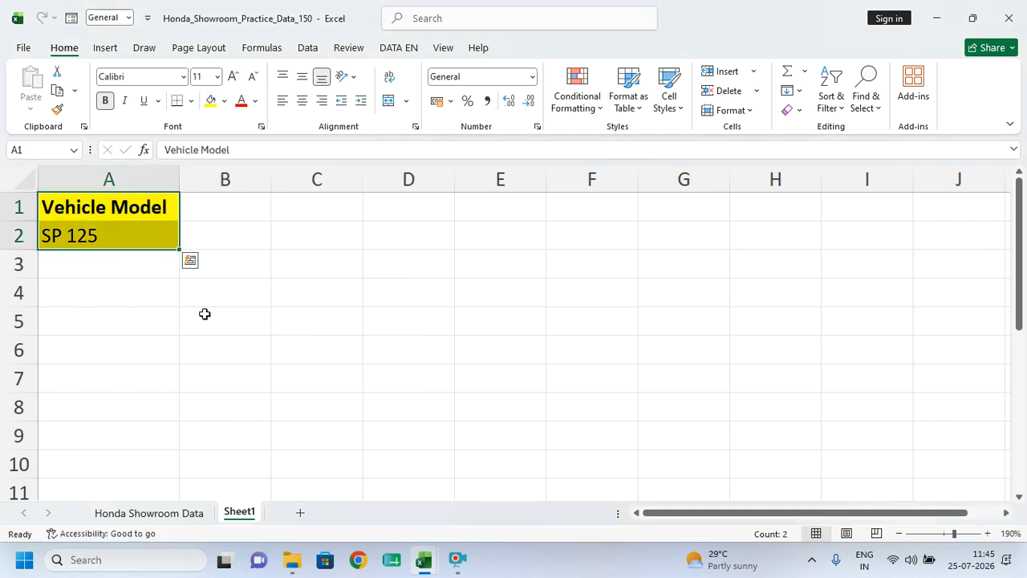
left_click(191, 100)
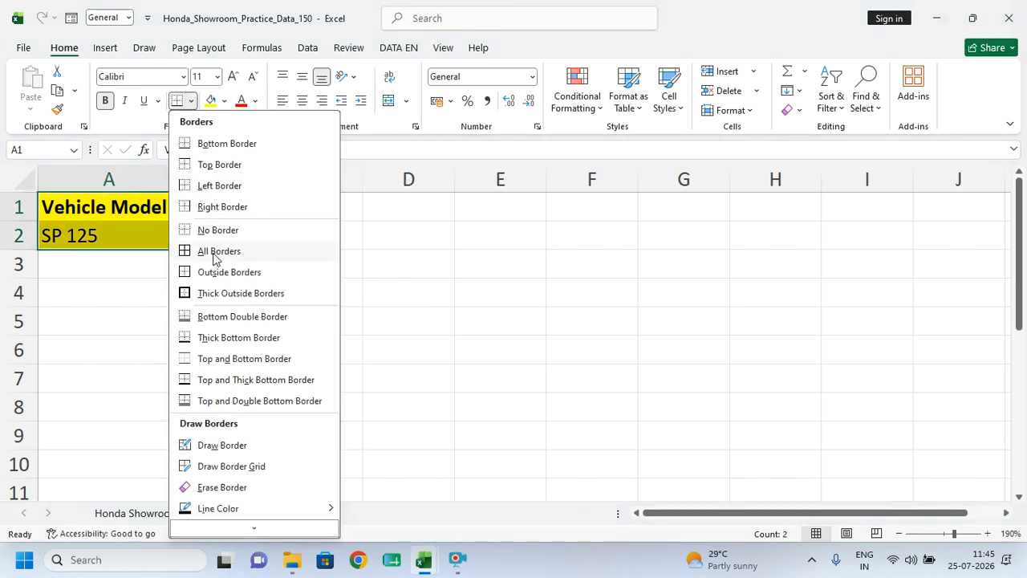
left_click(213, 255)
left_click(148, 271)
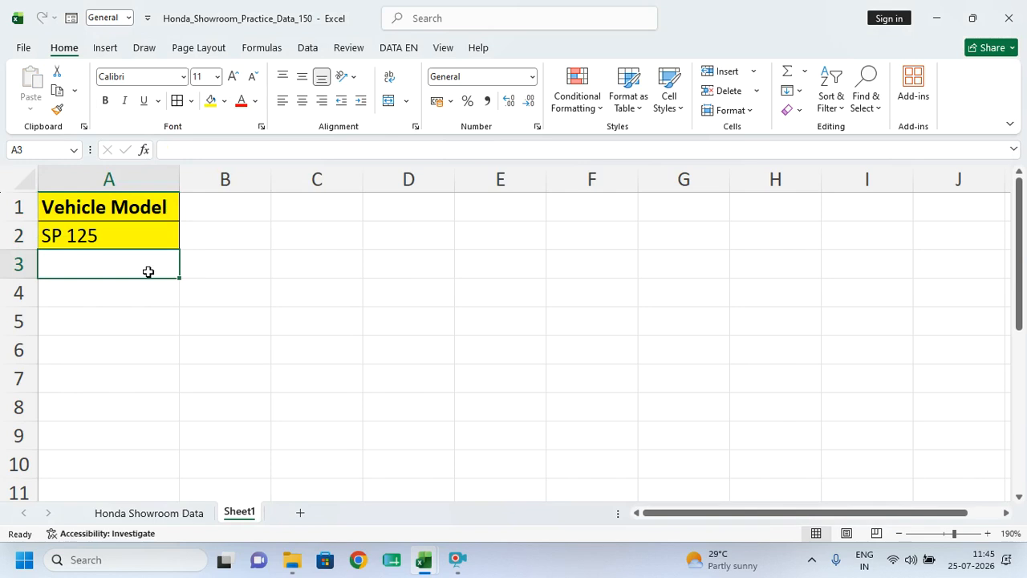
left_click_drag(120, 205, 124, 235)
left_click(272, 377)
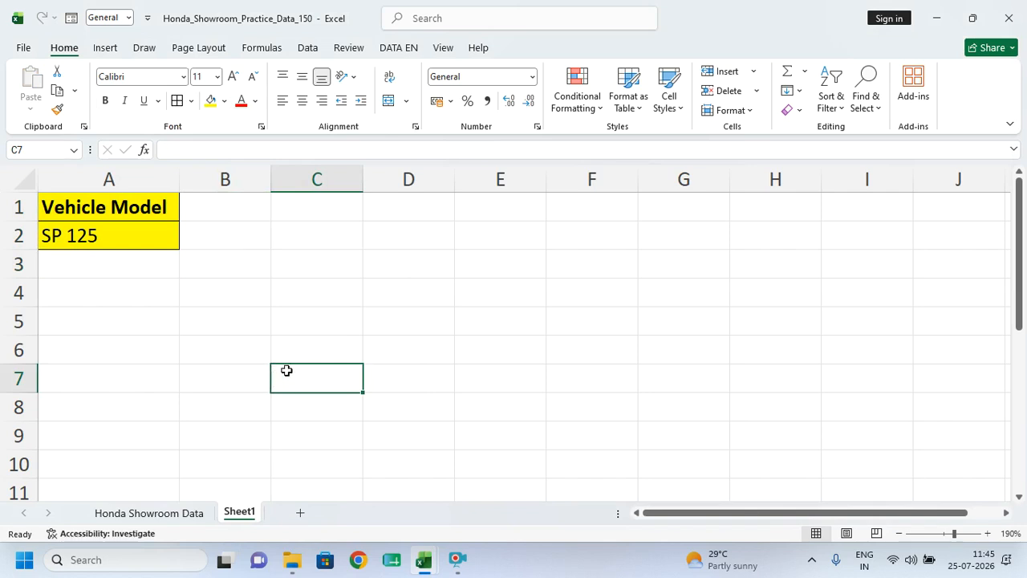
left_click(172, 514)
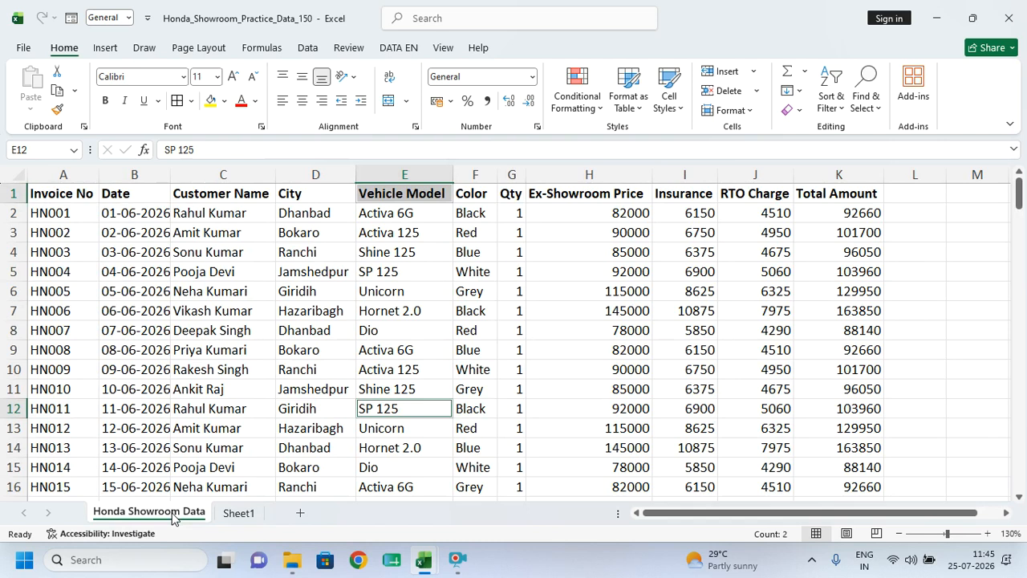
- Turn on AutoFilter for the full header row, including Total Amount
left_click(222, 519)
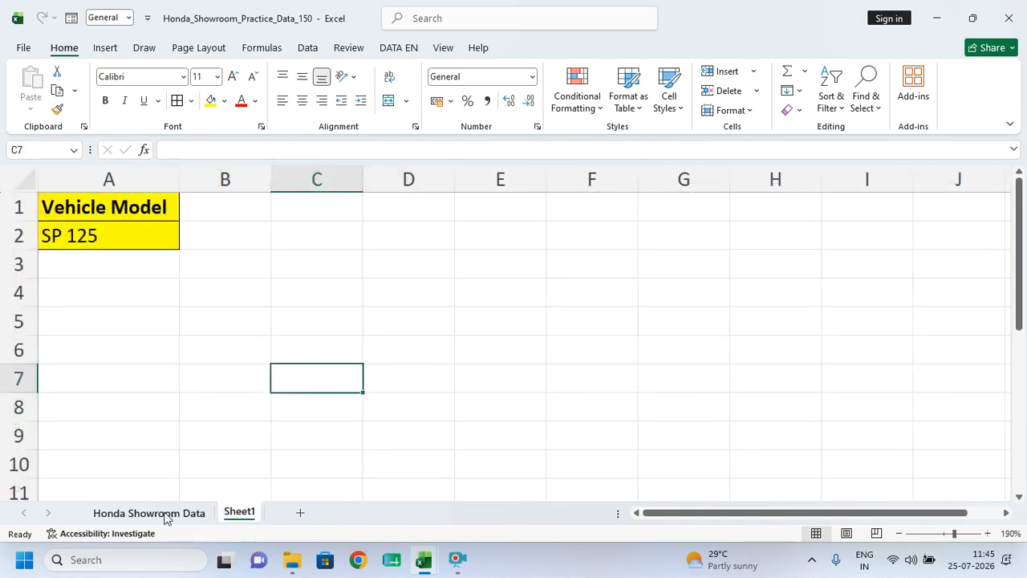
left_click(166, 518)
left_click_drag(68, 196, 514, 217)
left_click(307, 47)
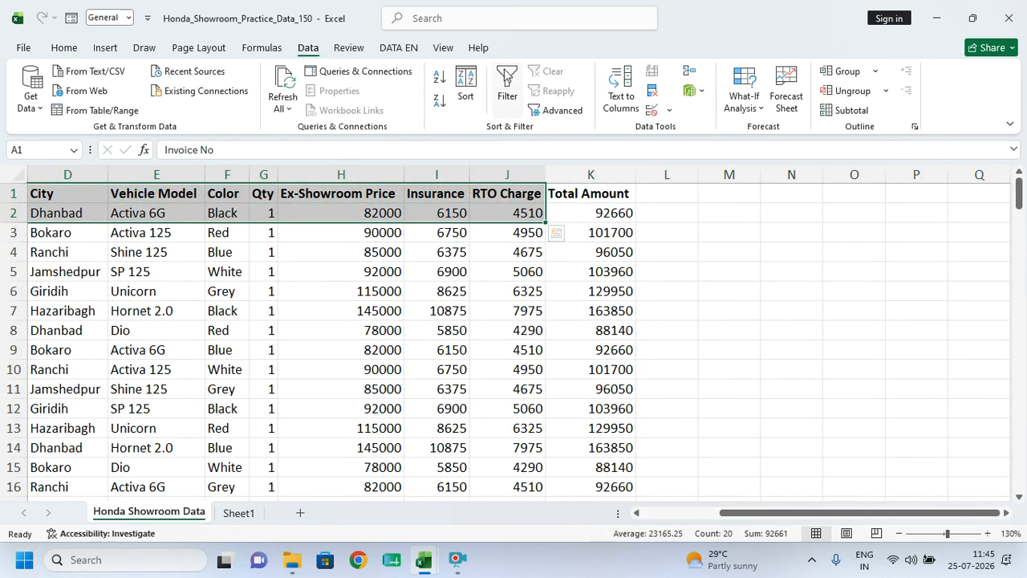
left_click(507, 78)
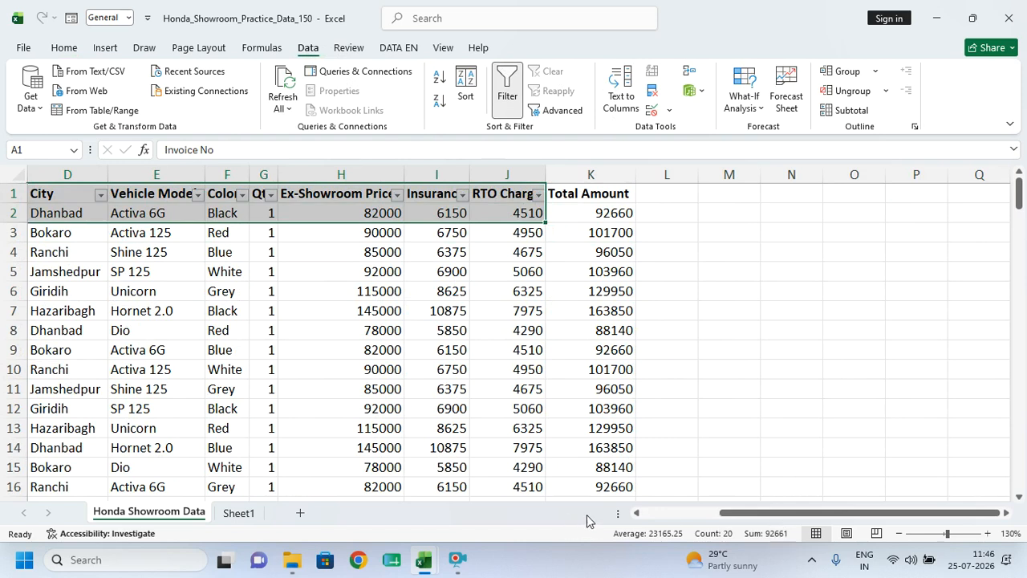
scroll(429, 489, "left", 3)
left_click(345, 350)
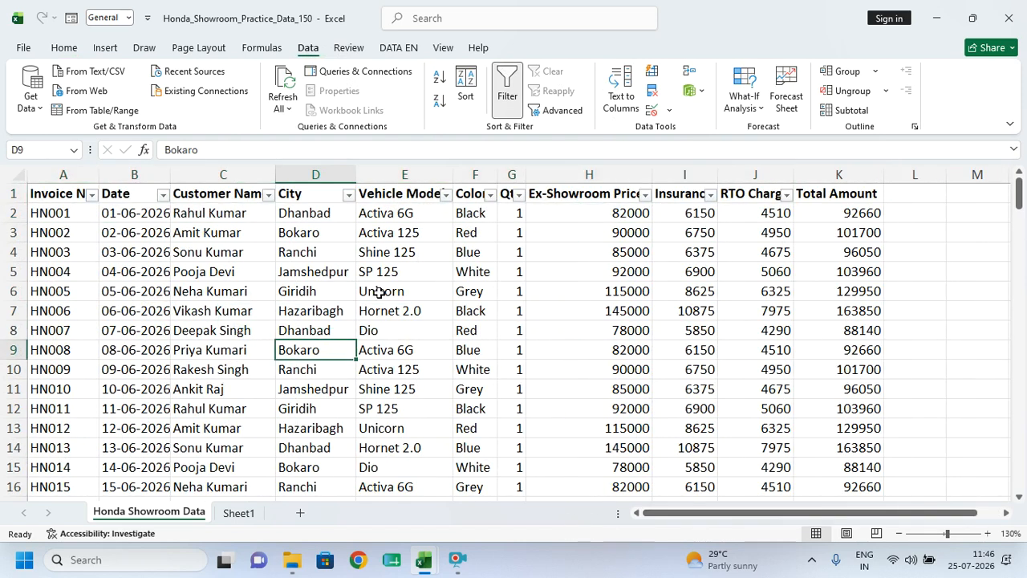
left_click_drag(68, 192, 857, 193)
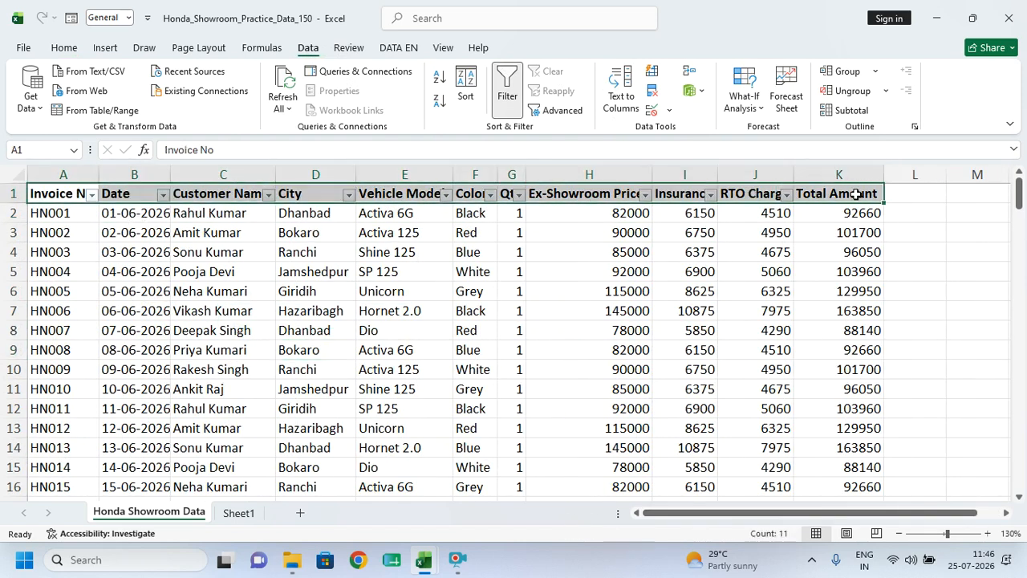
left_click(507, 84)
left_click(506, 84)
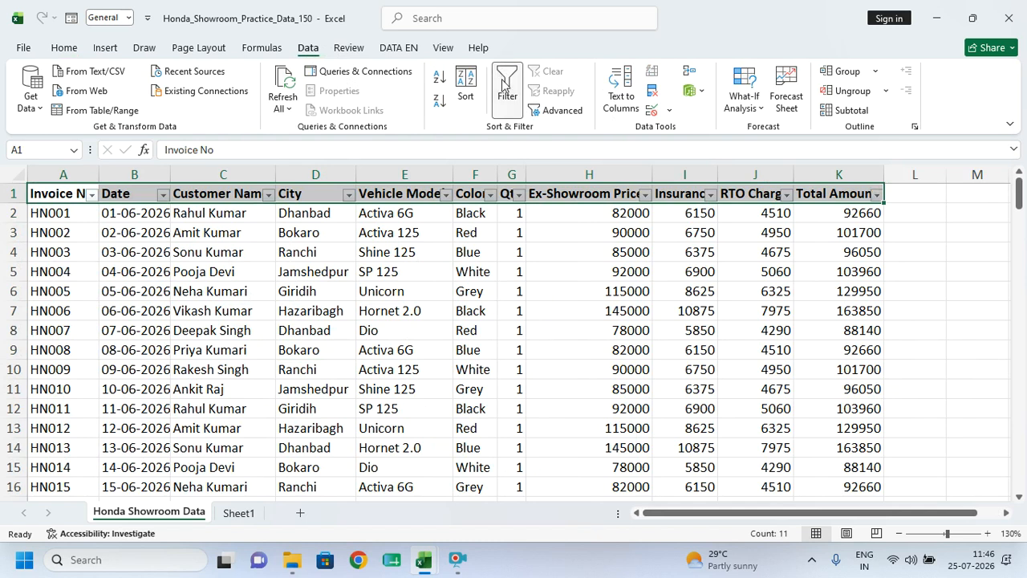
- Filter Vehicle Model to SP 125 only, review the rows, then switch filtering off
left_click(446, 195)
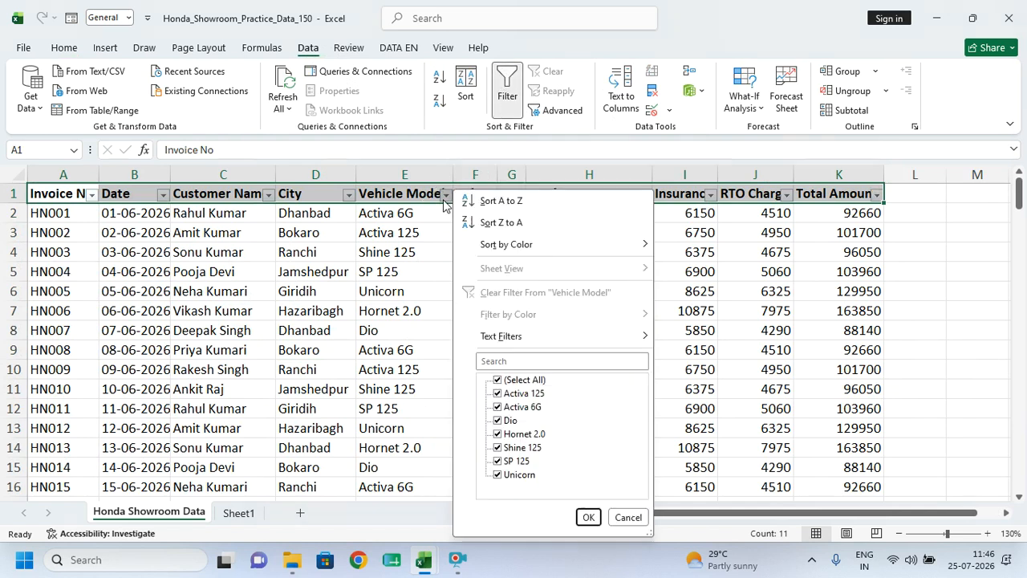
left_click(497, 381)
left_click(498, 460)
left_click(588, 517)
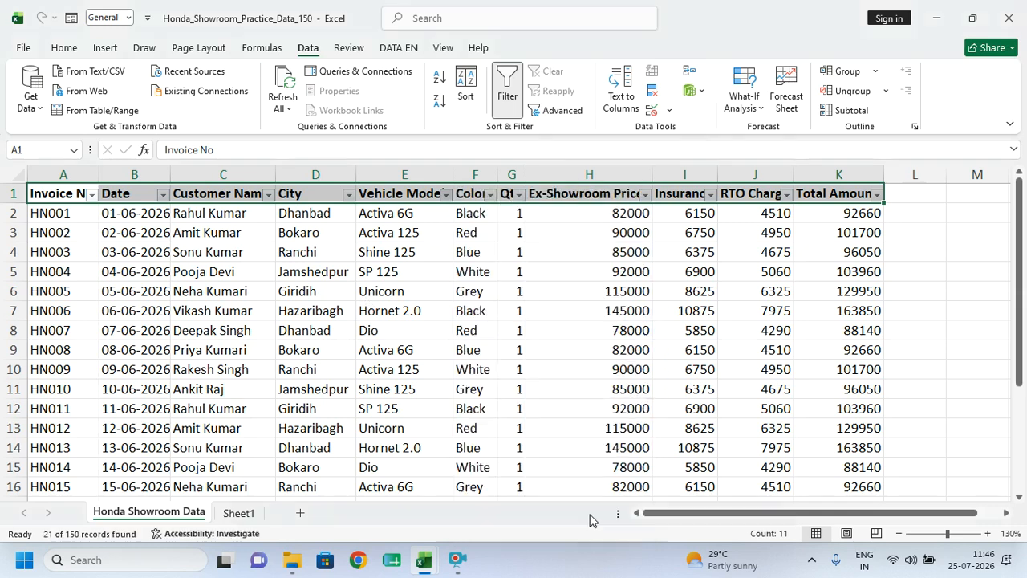
scroll(489, 295, "down", 4)
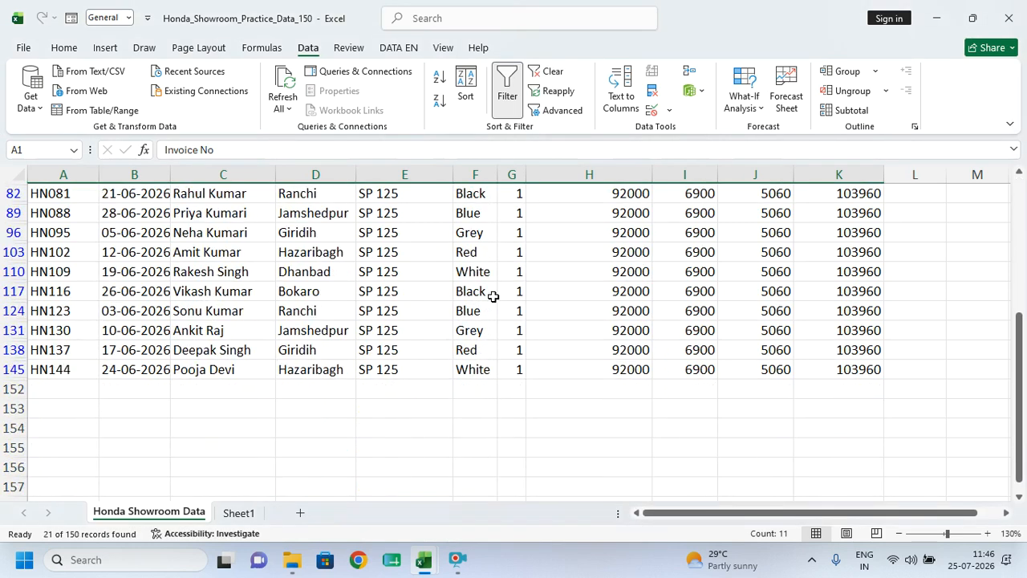
scroll(494, 297, "up", 4)
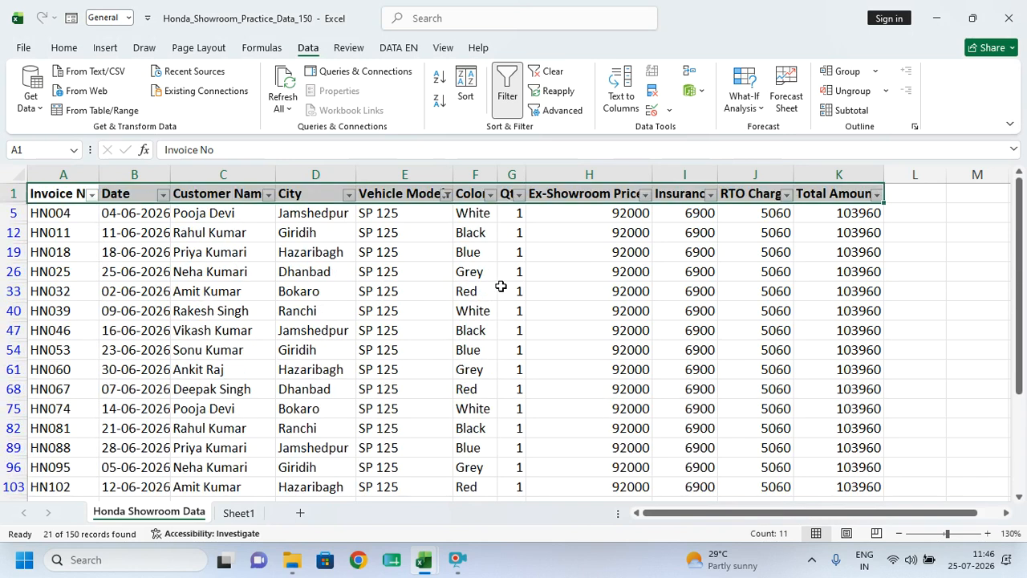
left_click(507, 95)
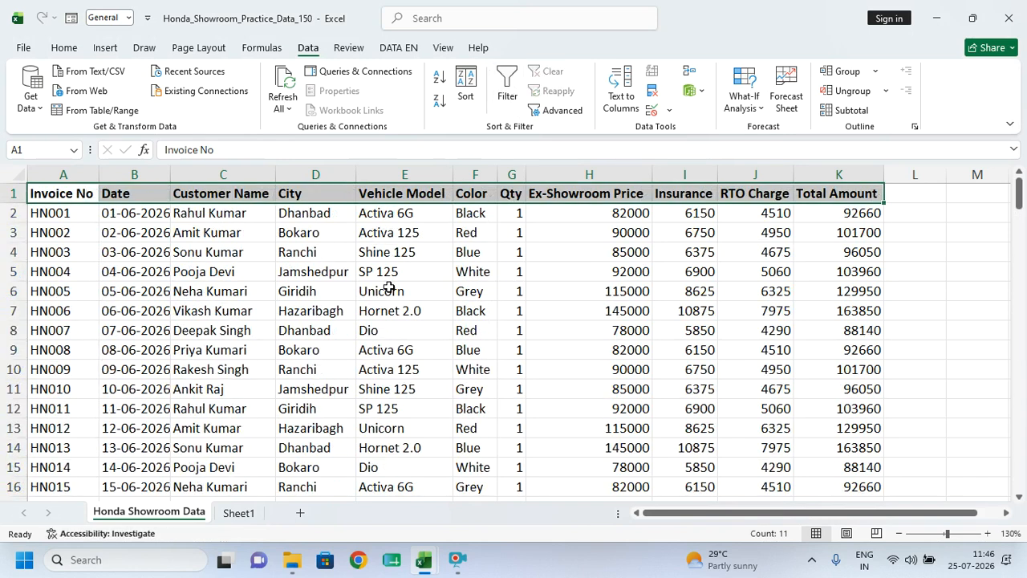
left_click(394, 291)
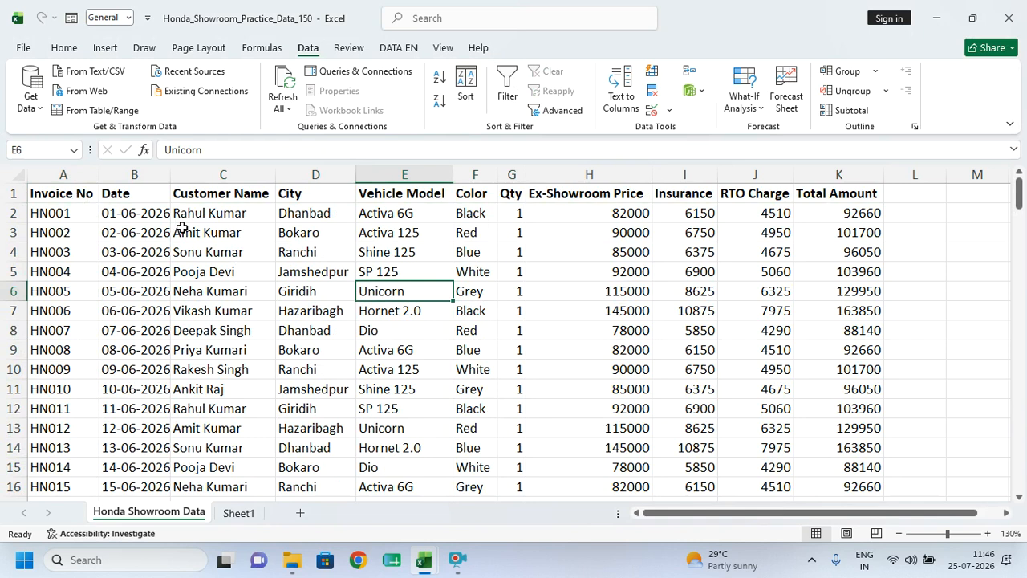
- Copy the showroom header row into Sheet1 row 3, starting at A3
left_click_drag(93, 199, 463, 401)
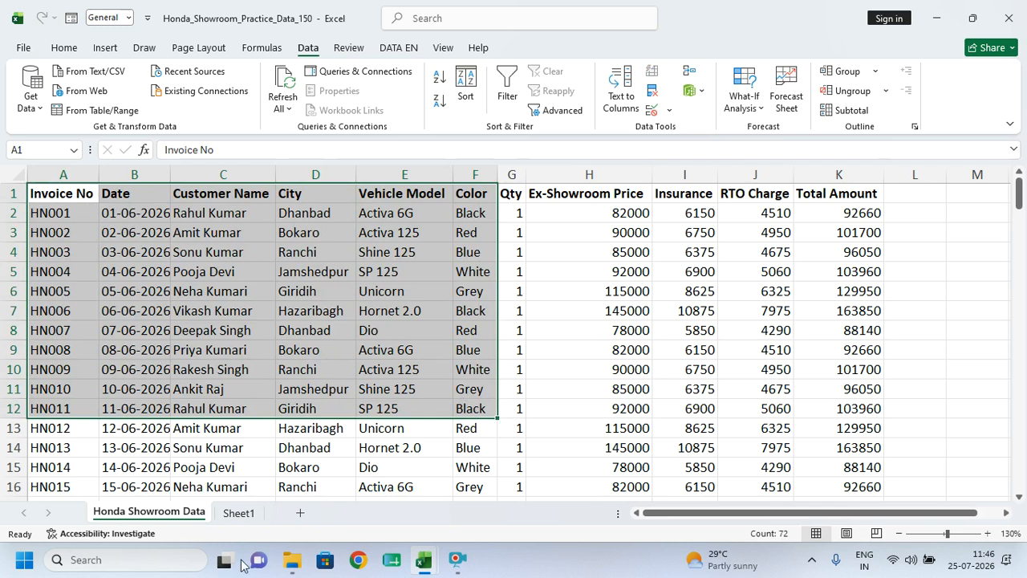
left_click(219, 433)
left_click_drag(54, 195, 844, 197)
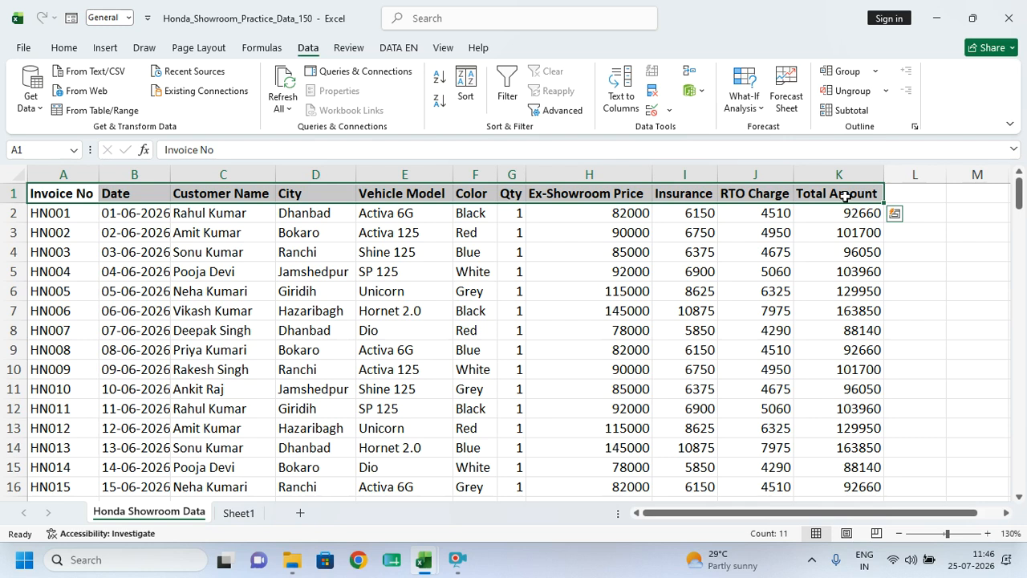
key("ctrl+c")
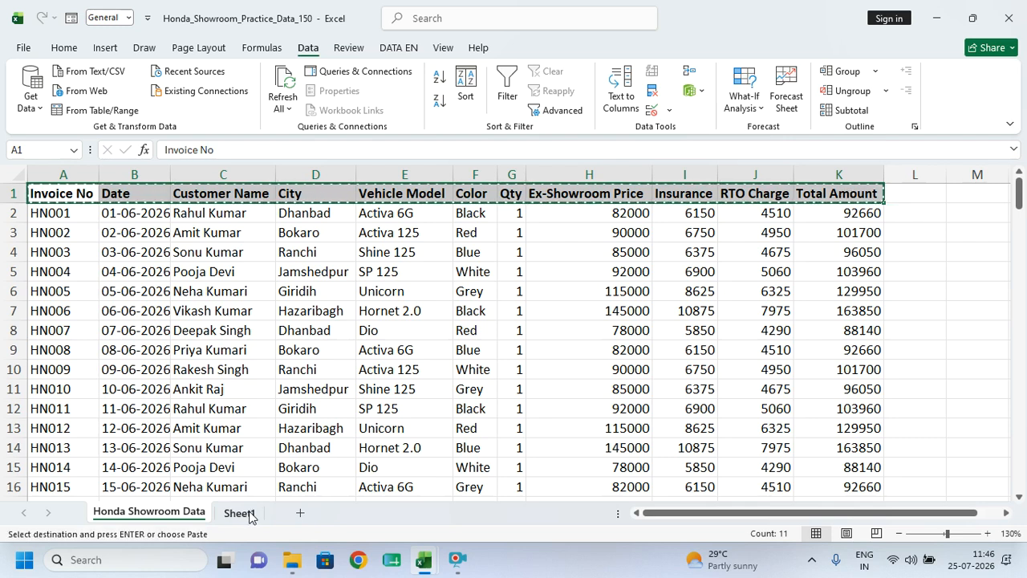
left_click(245, 514)
left_click(96, 264)
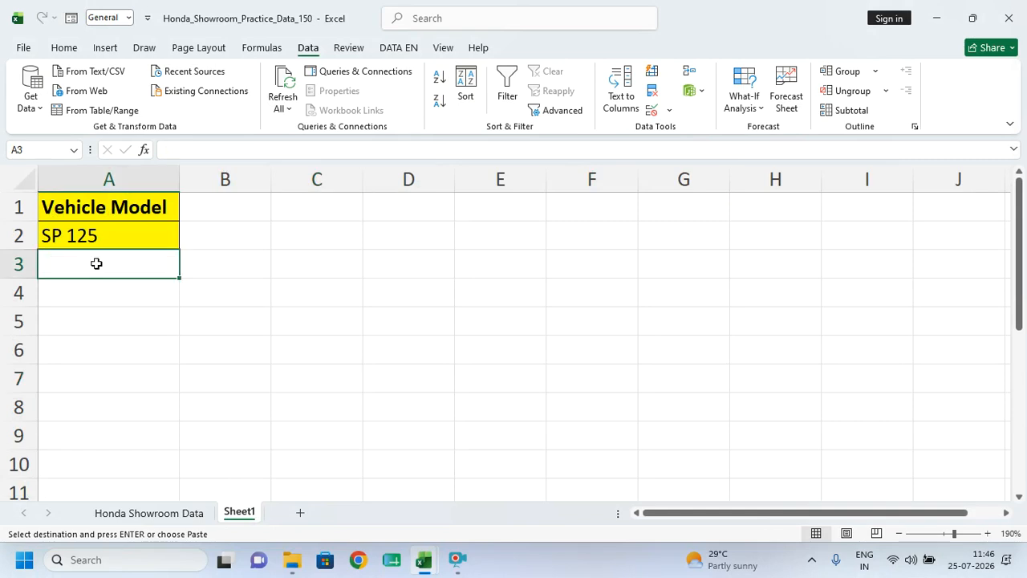
key("ctrl+v")
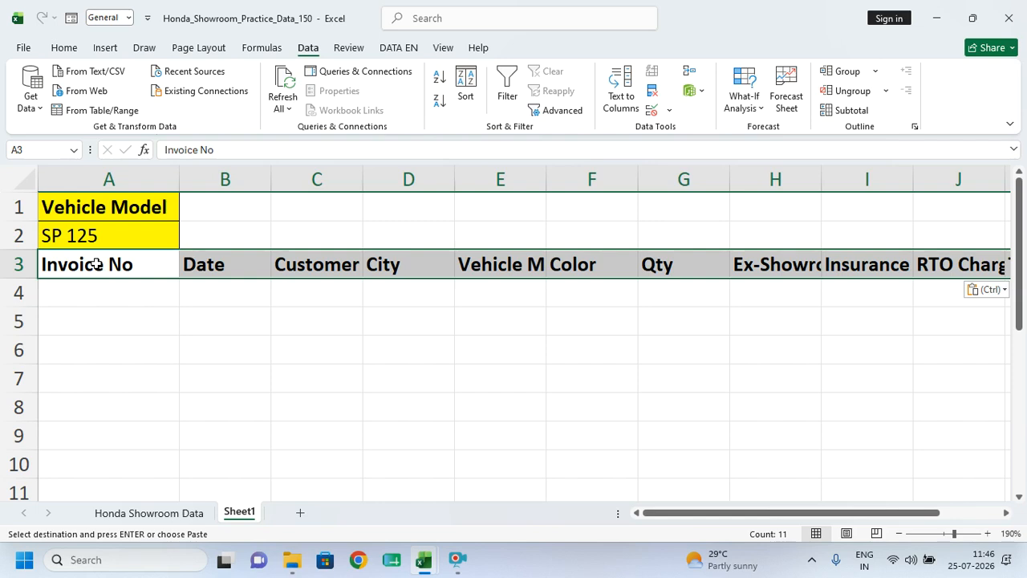
left_click(202, 350)
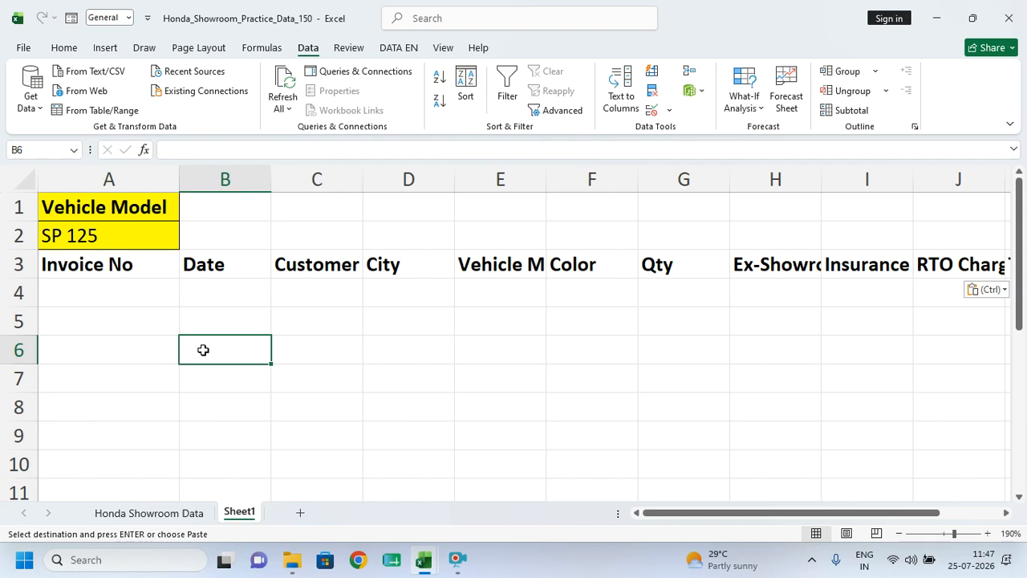
- Review the pasted headings and bring up the Advanced Filter dialog
left_click(344, 328)
left_click_drag(104, 264, 305, 265)
left_click(318, 413)
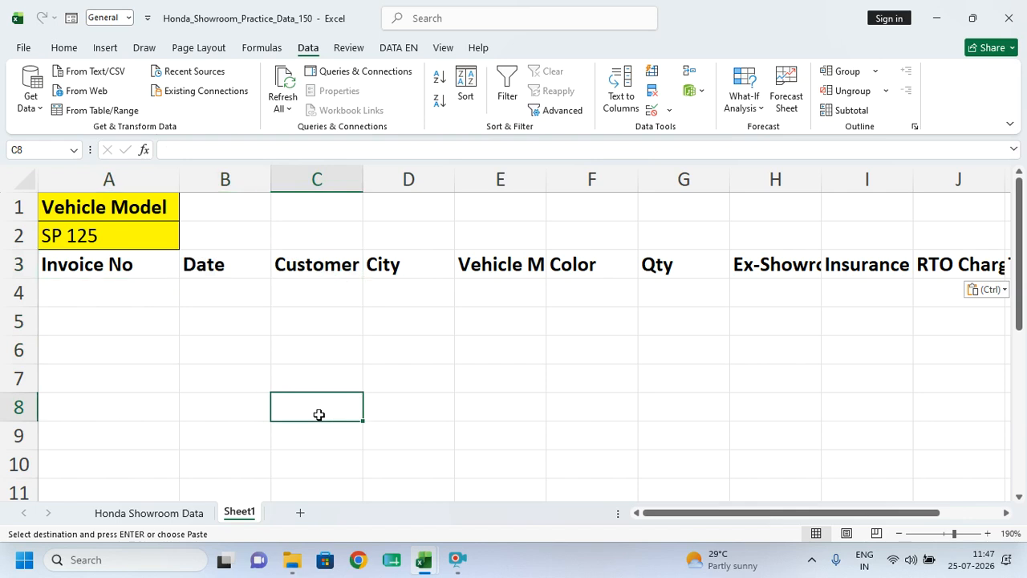
left_click(297, 329)
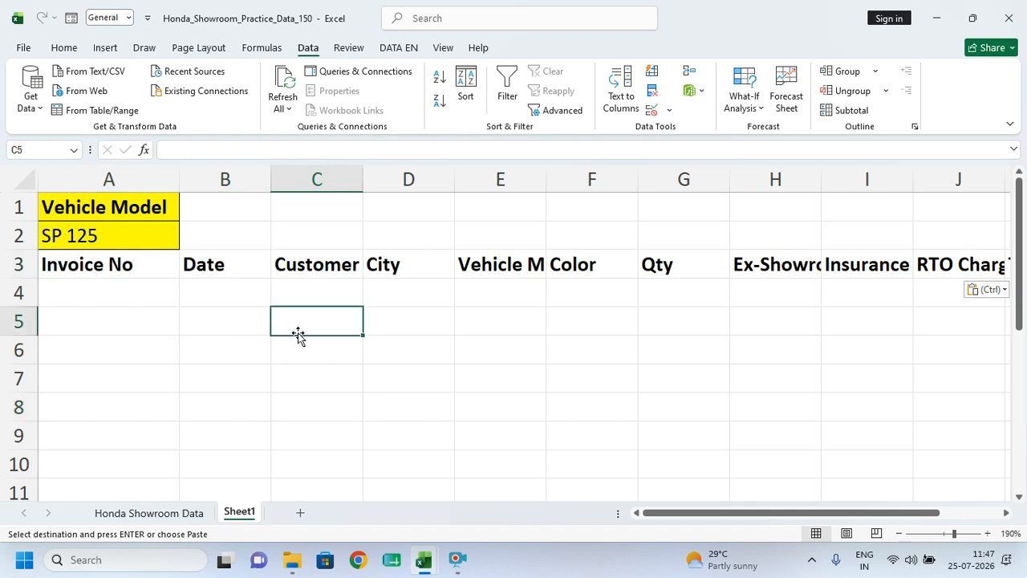
left_click(561, 111)
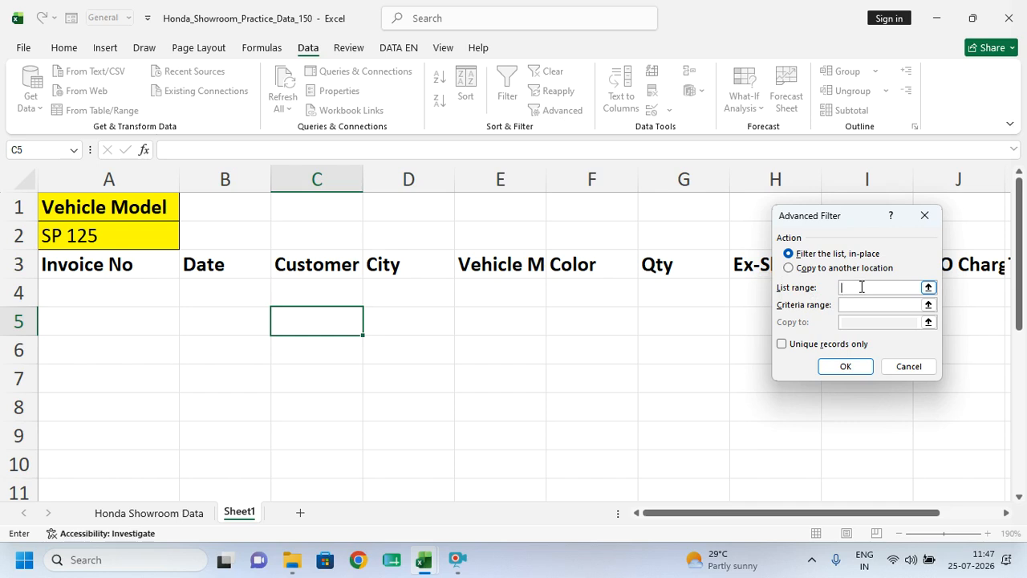
- Run Advanced Filter with list A1:K151, criteria Sheet1!A1:A2, copying to Sheet1!A3:K3
left_click(119, 518)
left_click(273, 330)
key("ctrl+a")
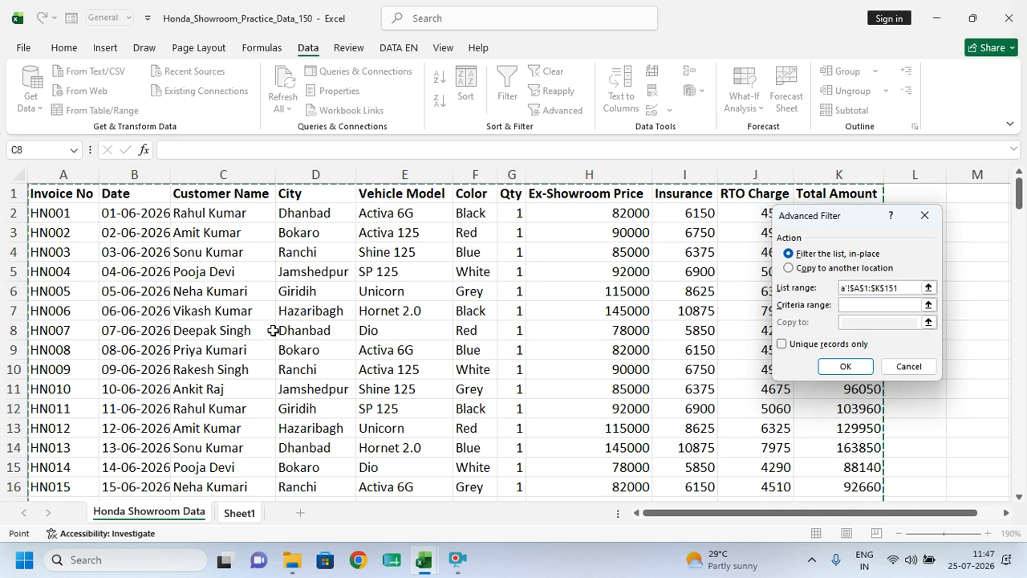
left_click(857, 306)
key("ctrl+Page_Down")
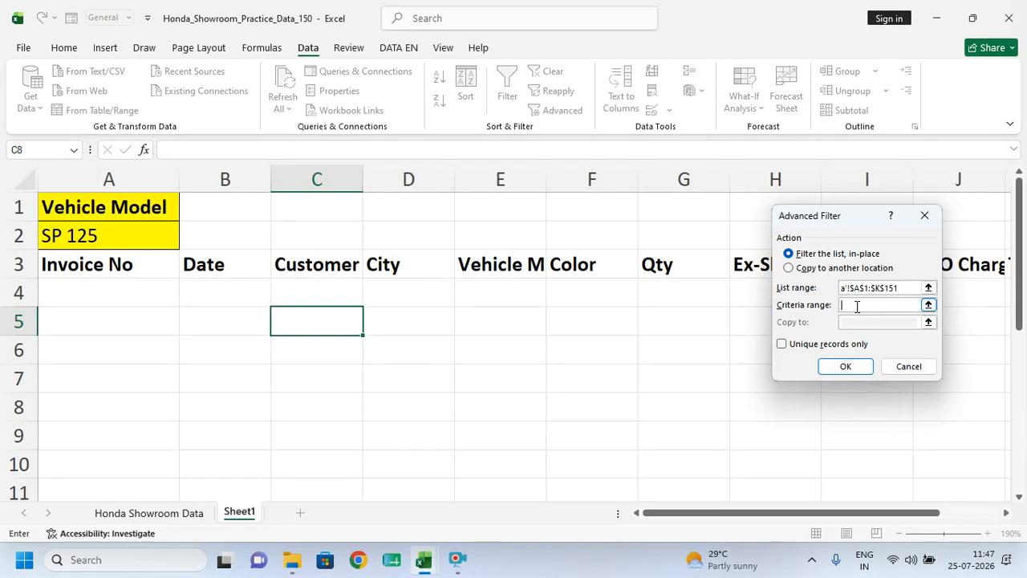
left_click_drag(122, 199, 117, 241)
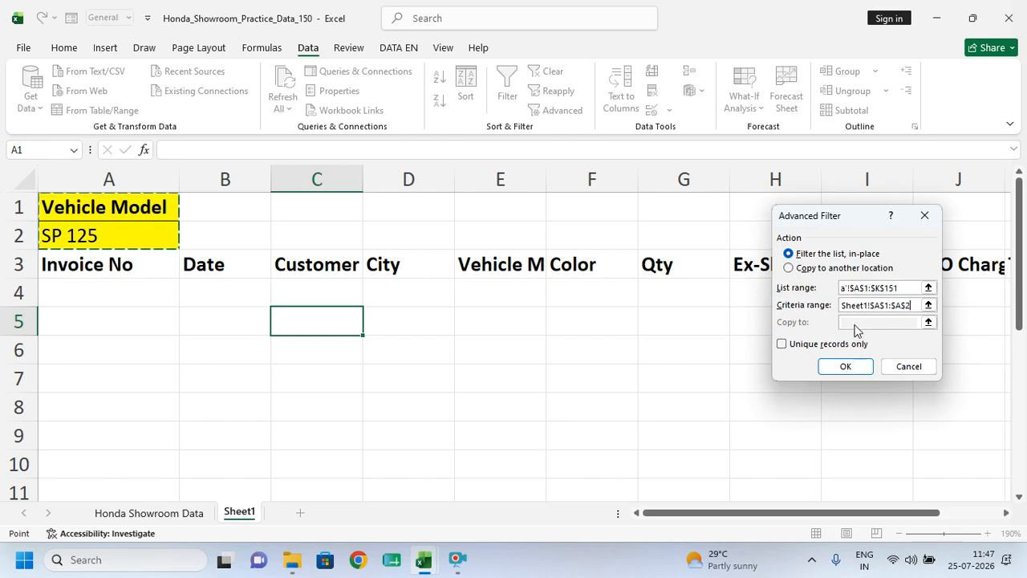
left_click(799, 271)
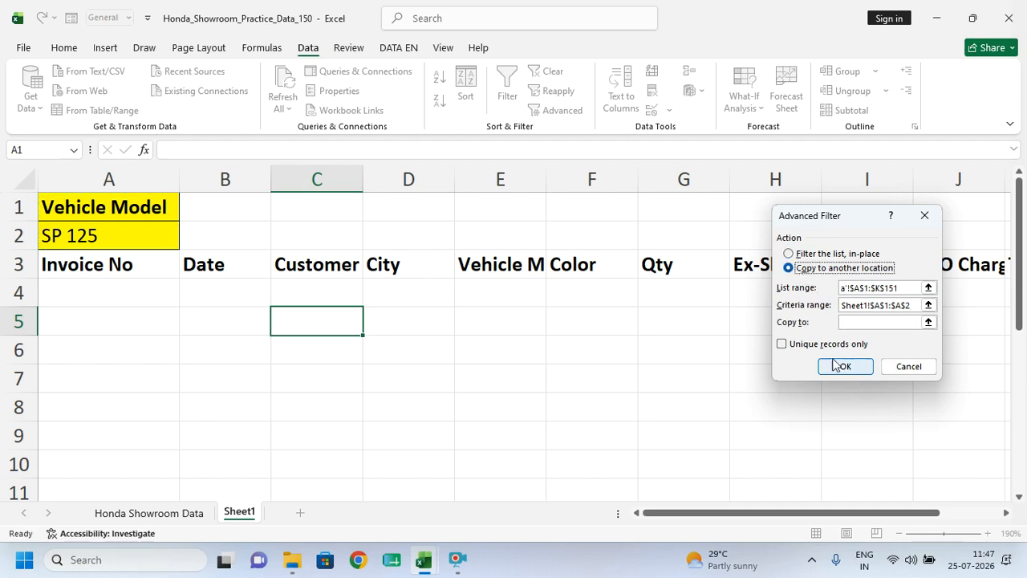
left_click(872, 322)
left_click_drag(103, 265, 853, 262)
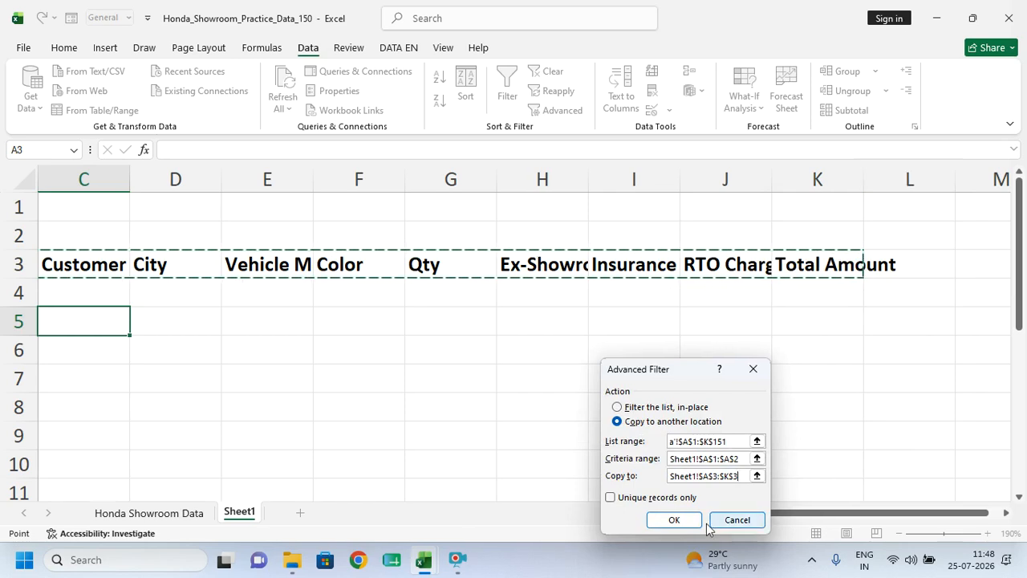
left_click(666, 520)
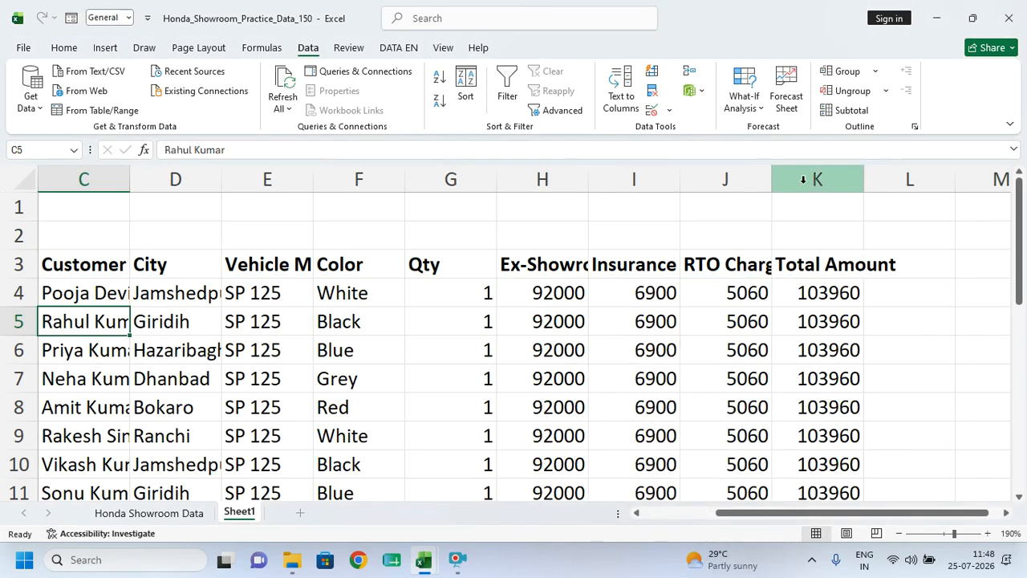
- Autofit Sheet1 columns K, J and H to the extracted SP 125 data
double_click(863, 178)
double_click(771, 184)
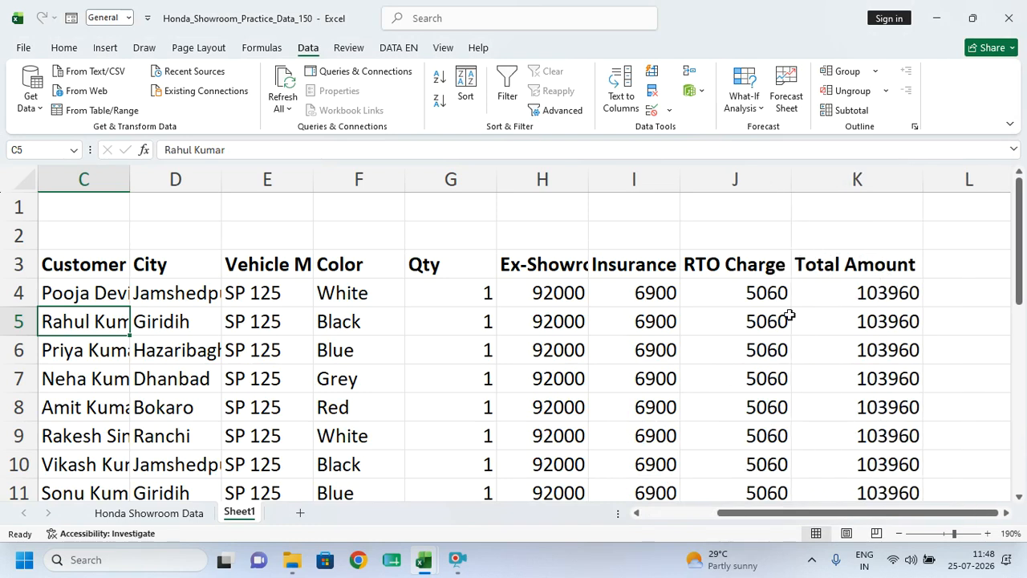
double_click(589, 179)
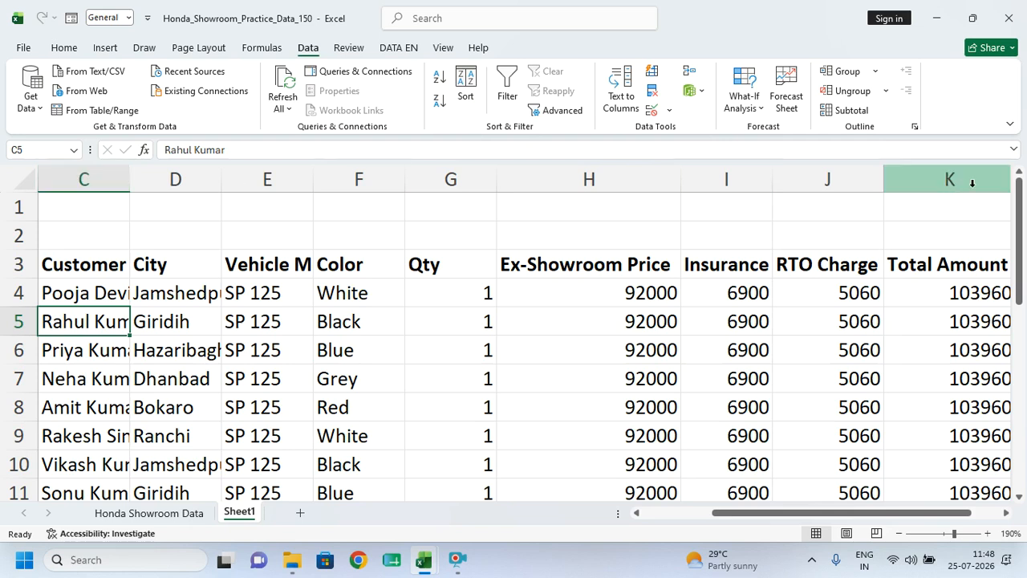
left_click_drag(975, 179, 47, 181)
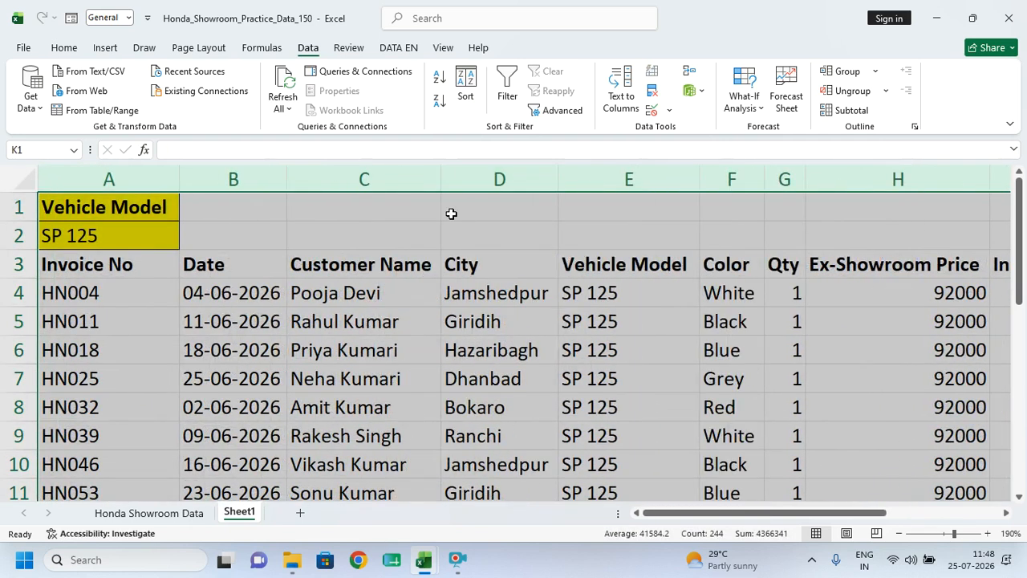
left_click(444, 309)
scroll(443, 308, "down", 5)
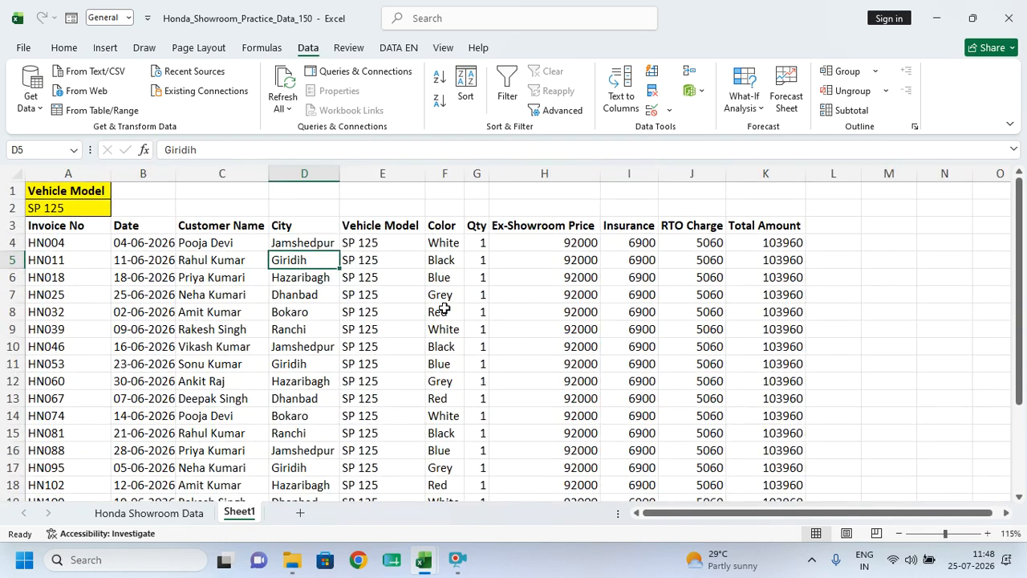
left_click(481, 327)
- Copy the City heading and Dhanbad from the Honda Showroom Data sheet
left_click(180, 513)
left_click_drag(317, 195, 313, 217)
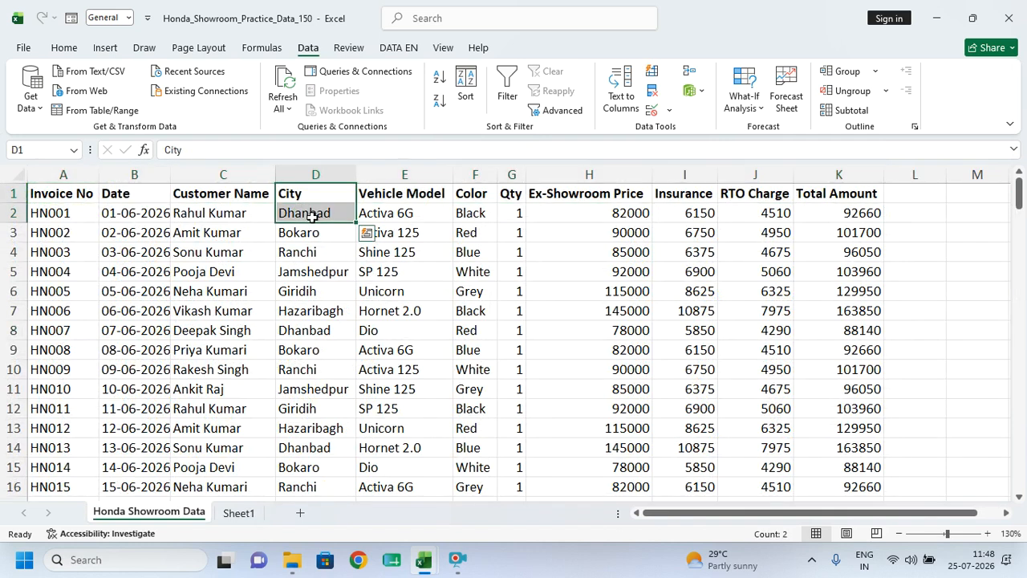
key("ctrl+c")
- Add a new Sheet2 and paste City and Dhanbad into A1:A2
left_click(238, 513)
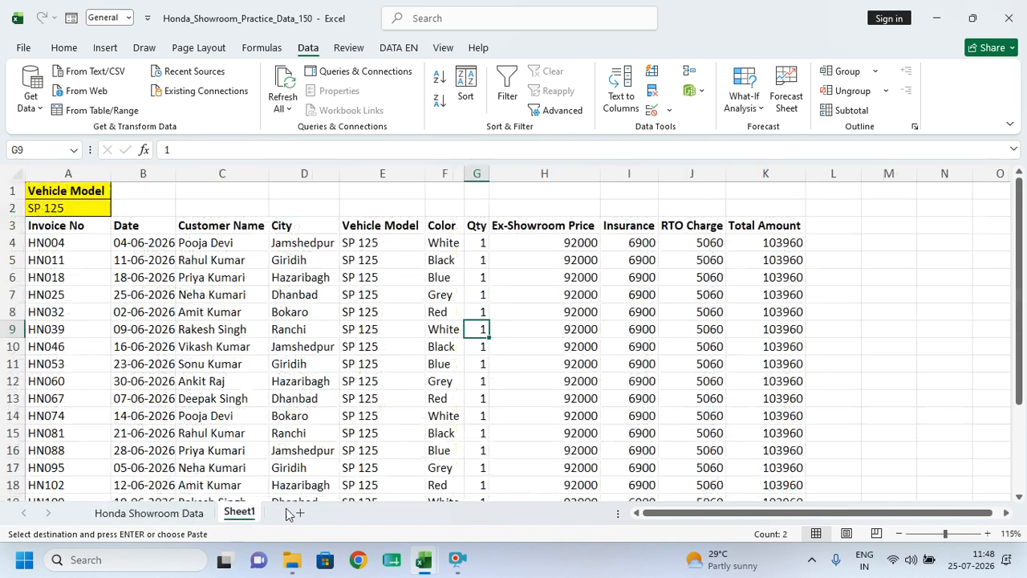
left_click(298, 512)
scroll(227, 378, "up", 5)
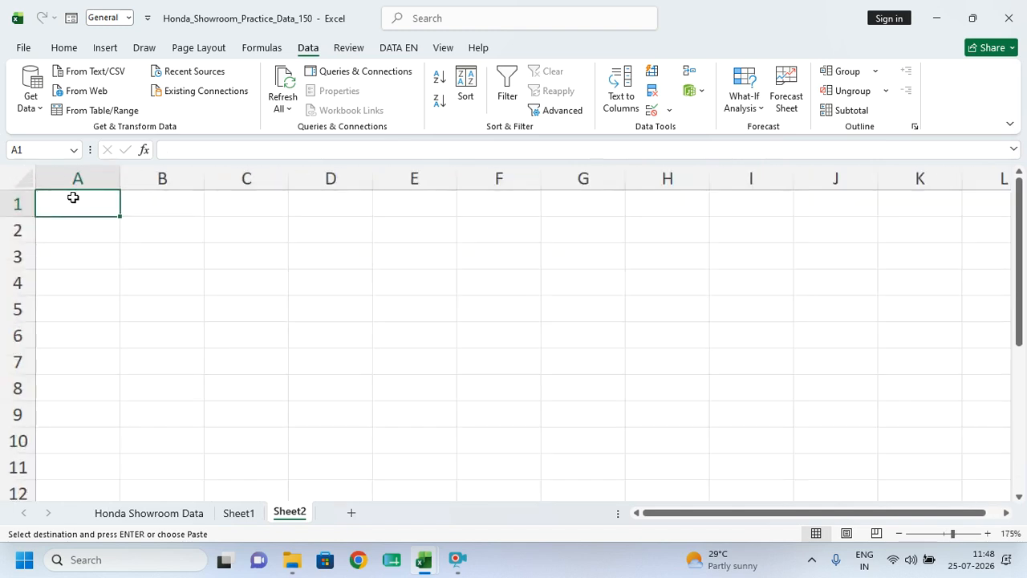
key("ctrl+v")
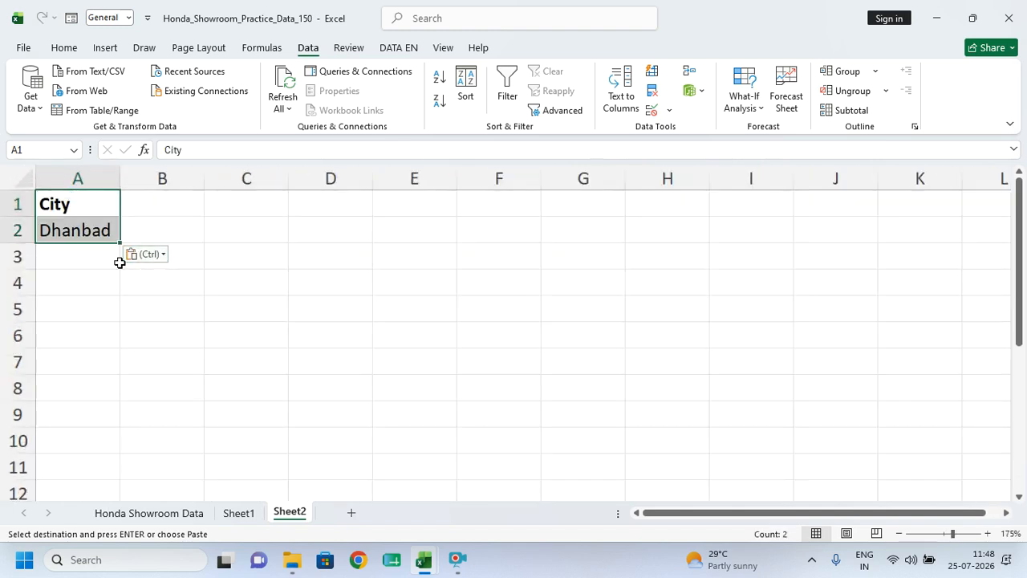
left_click(117, 258)
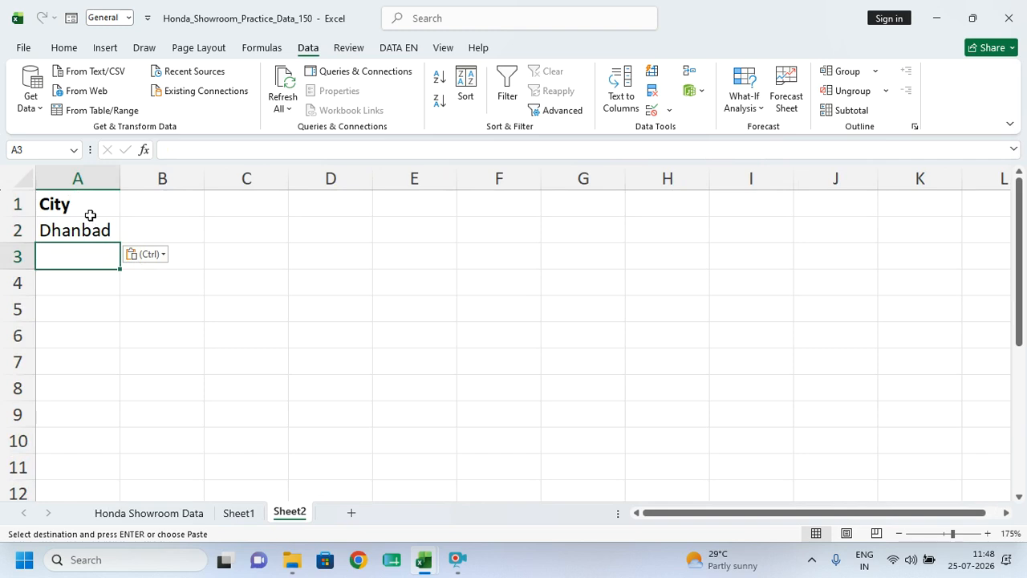
left_click(222, 308)
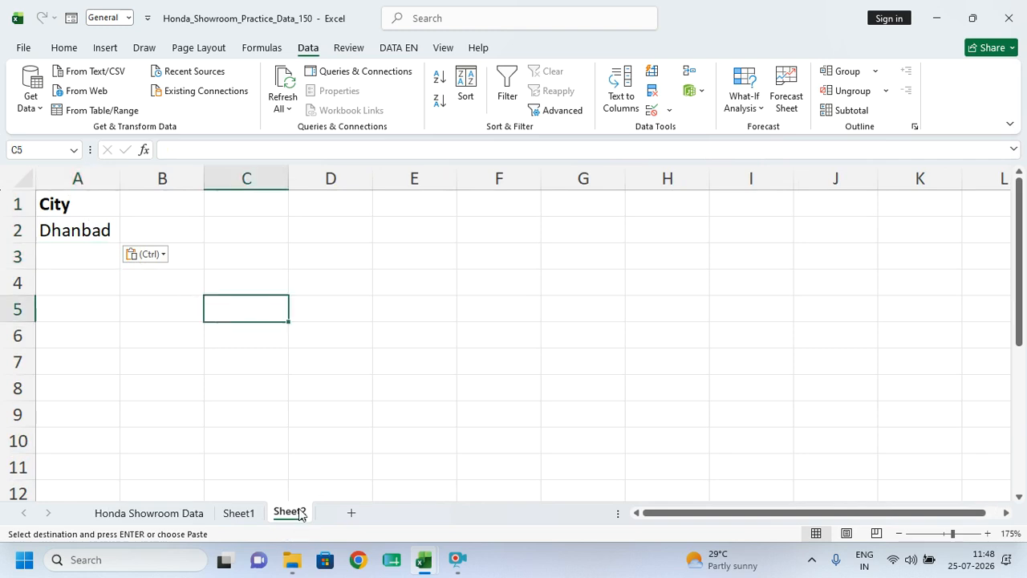
left_click(263, 268)
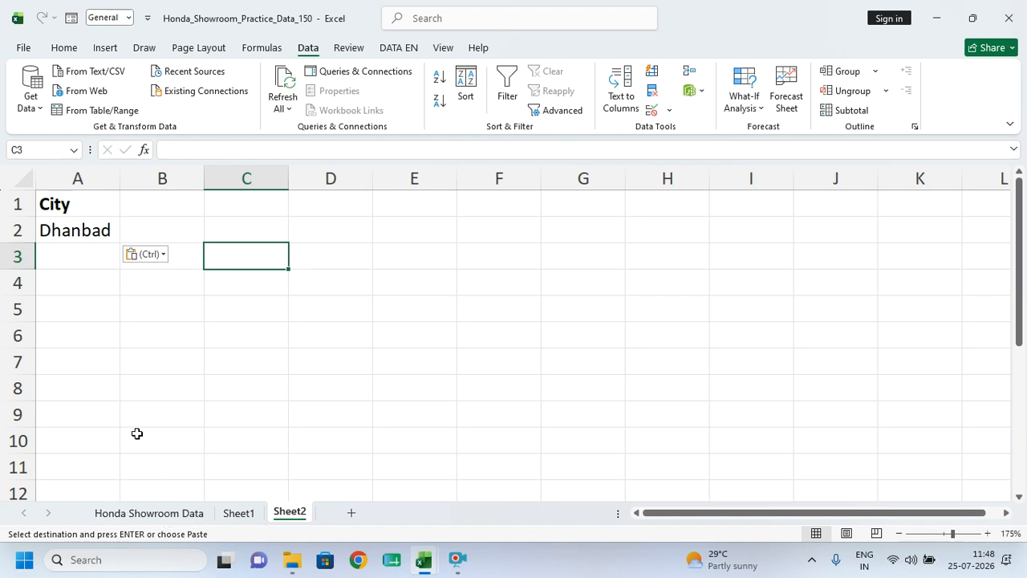
- Paste the showroom header row A1:K1 into Sheet2 row 3, undoing a trial autofit
left_click(143, 513)
left_click_drag(59, 193, 819, 178)
key("ctrl+c")
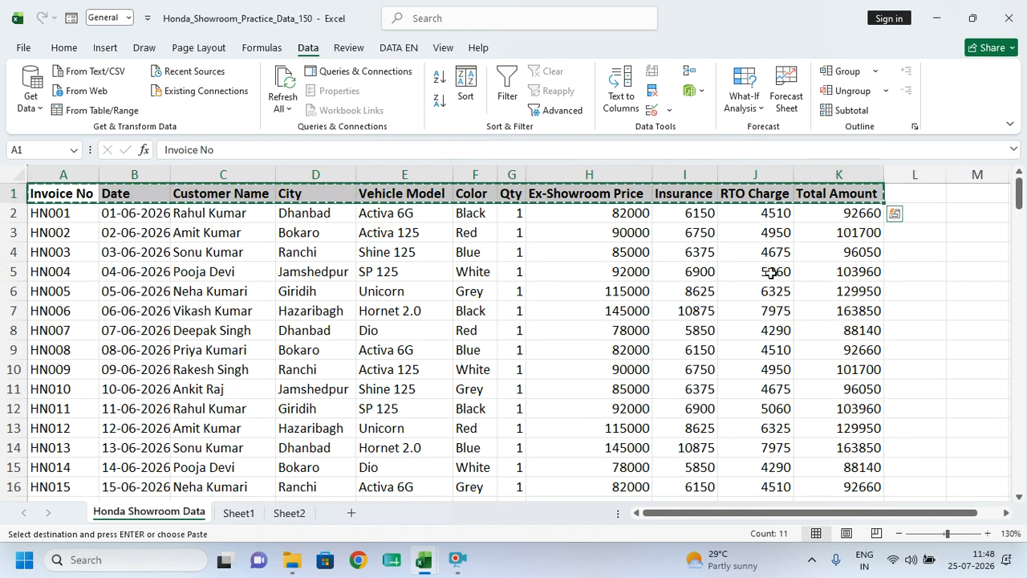
left_click(288, 512)
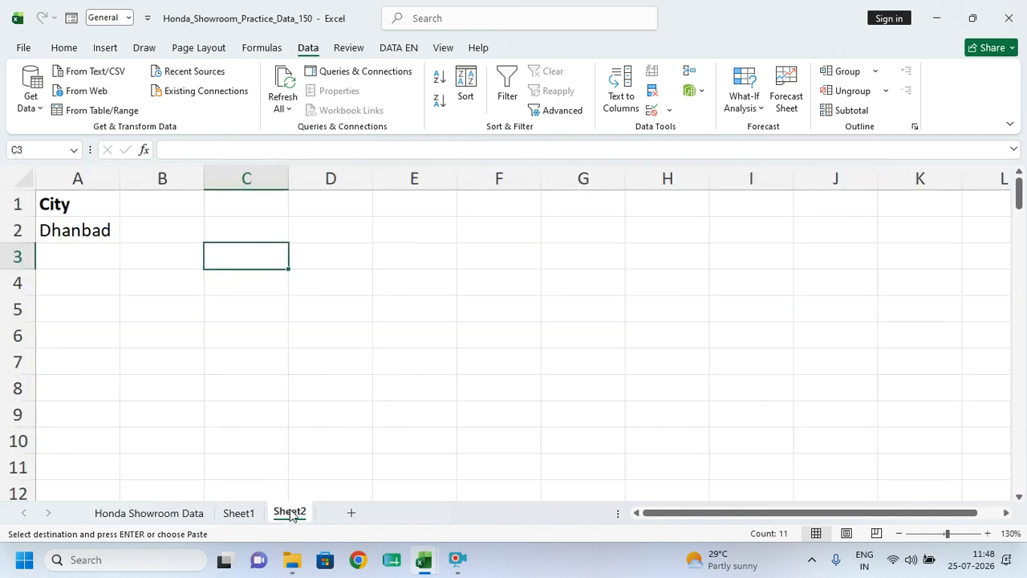
left_click(80, 257)
key("ctrl+v")
left_click(142, 327)
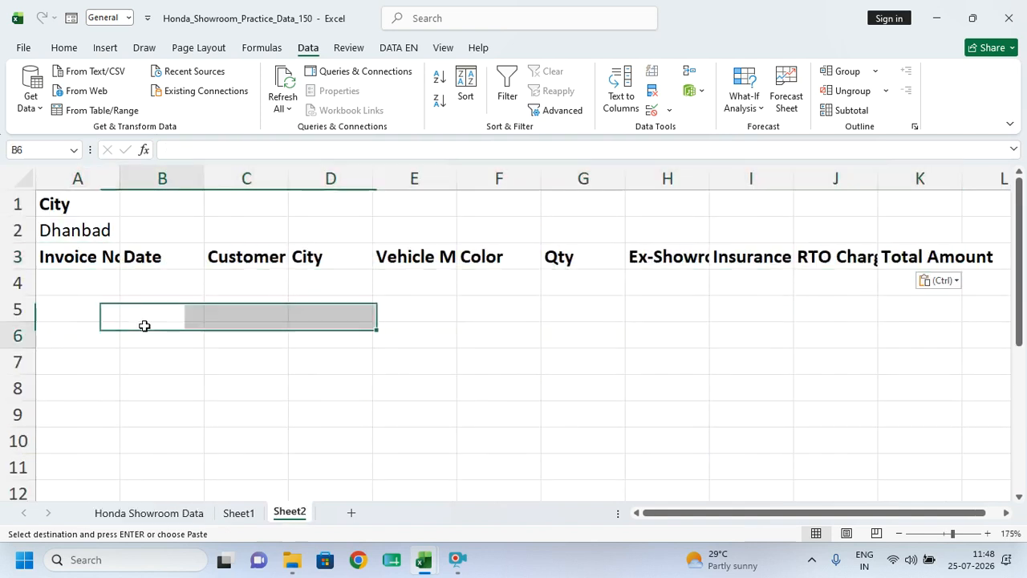
left_click_drag(88, 178, 955, 186)
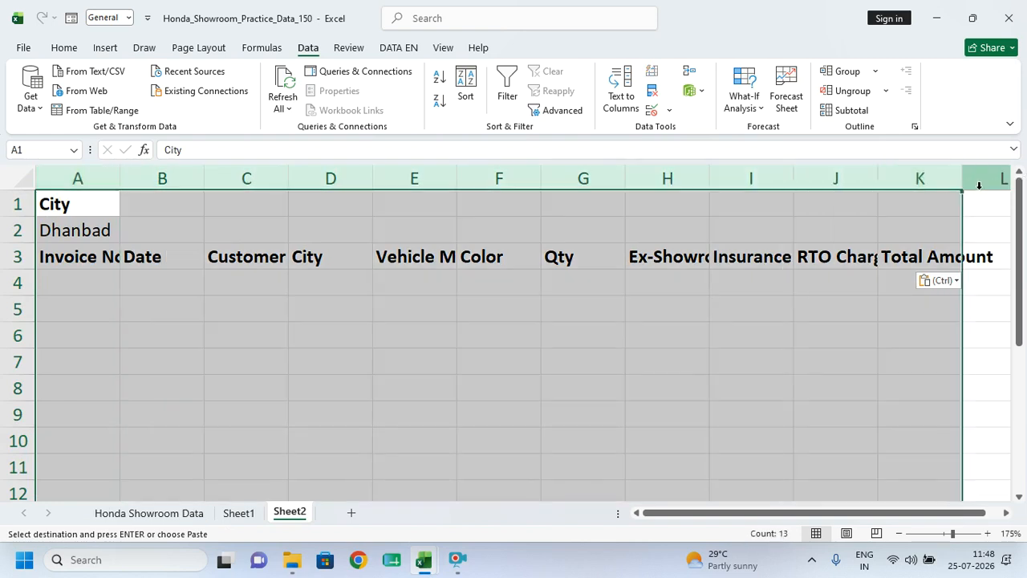
double_click(963, 179)
left_click(748, 317)
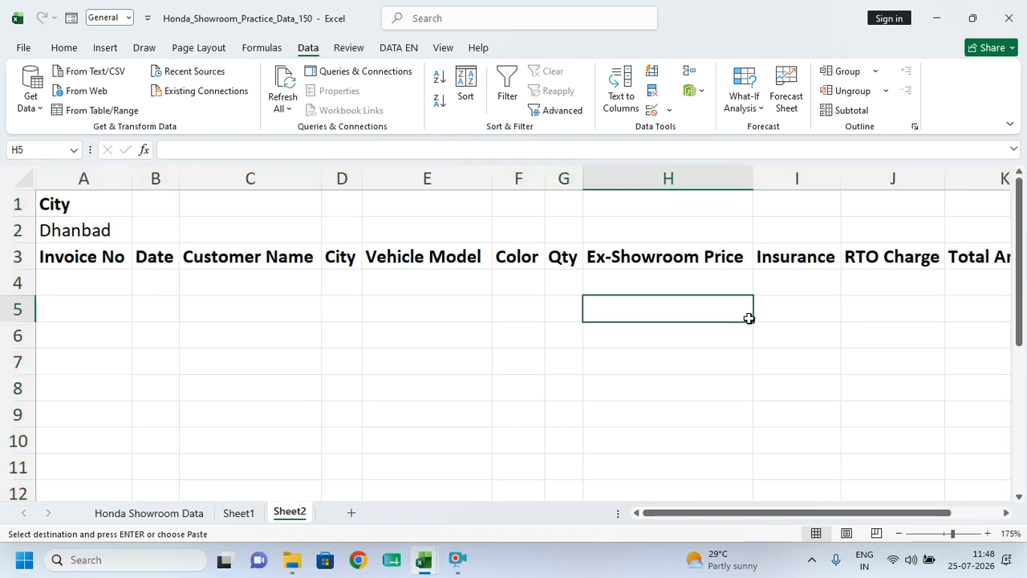
key("ctrl+z")
- Start an Advanced Filter with the whole showroom table A1:K151 as list range
left_click(343, 309)
left_click(91, 310)
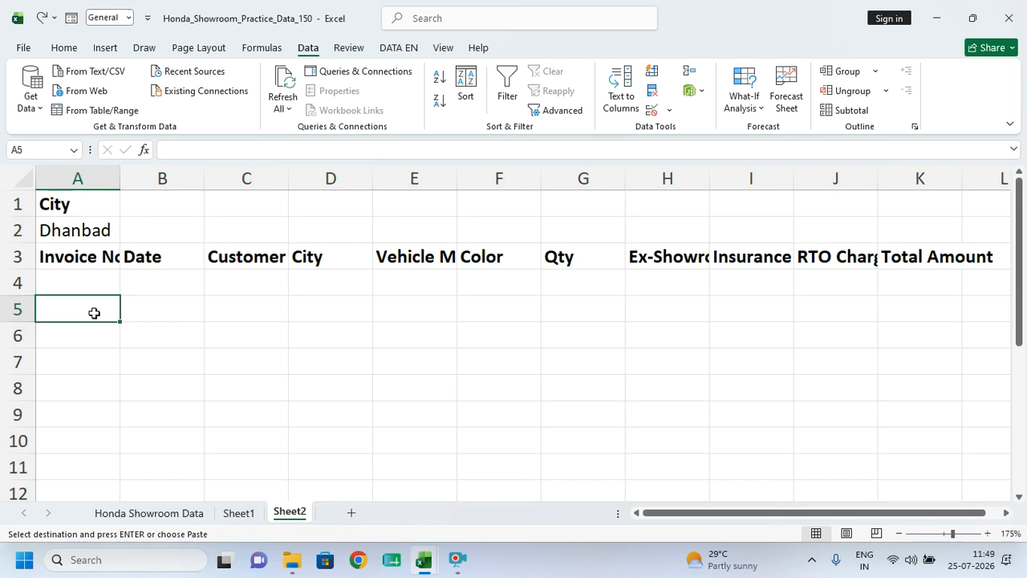
left_click(560, 110)
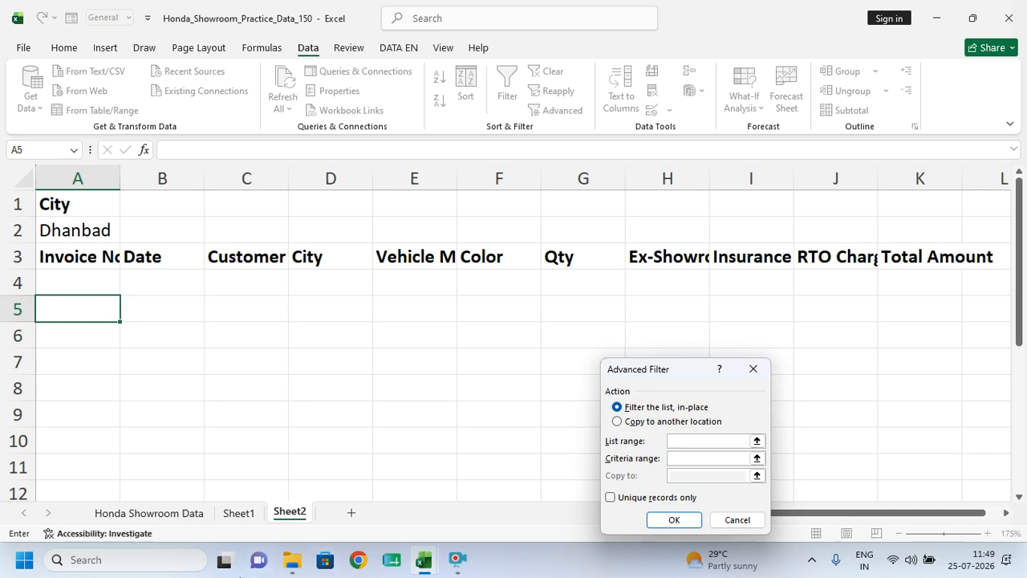
left_click(161, 513)
left_click(215, 365)
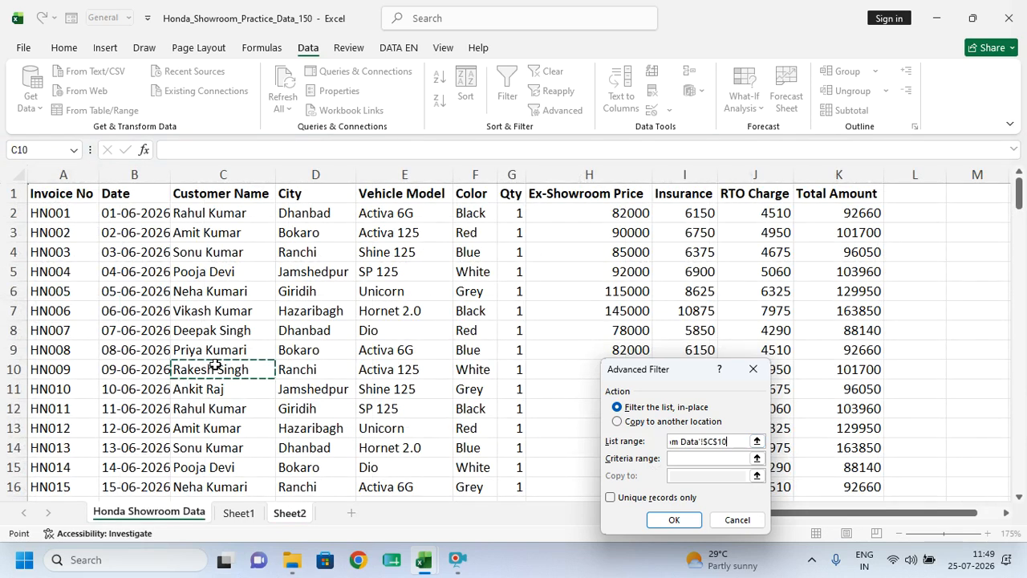
key("ctrl+a")
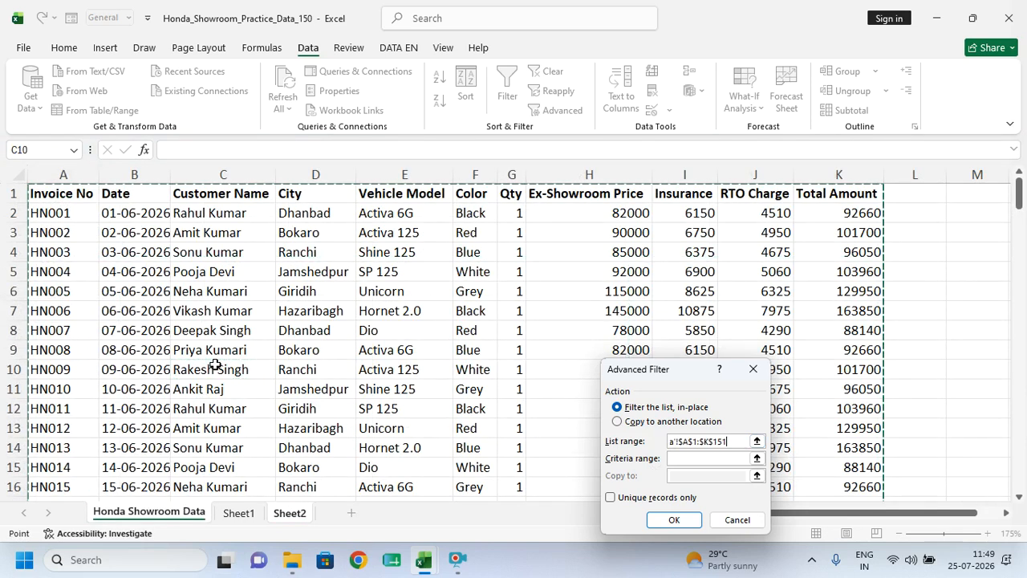
- Use criteria Sheet2!A1:A2, copy results to Sheet2!A3:K3, and run the filter
left_click(678, 457)
key("ctrl+Page_Down")
key("ctrl+Page_Down")
left_click_drag(80, 206, 85, 228)
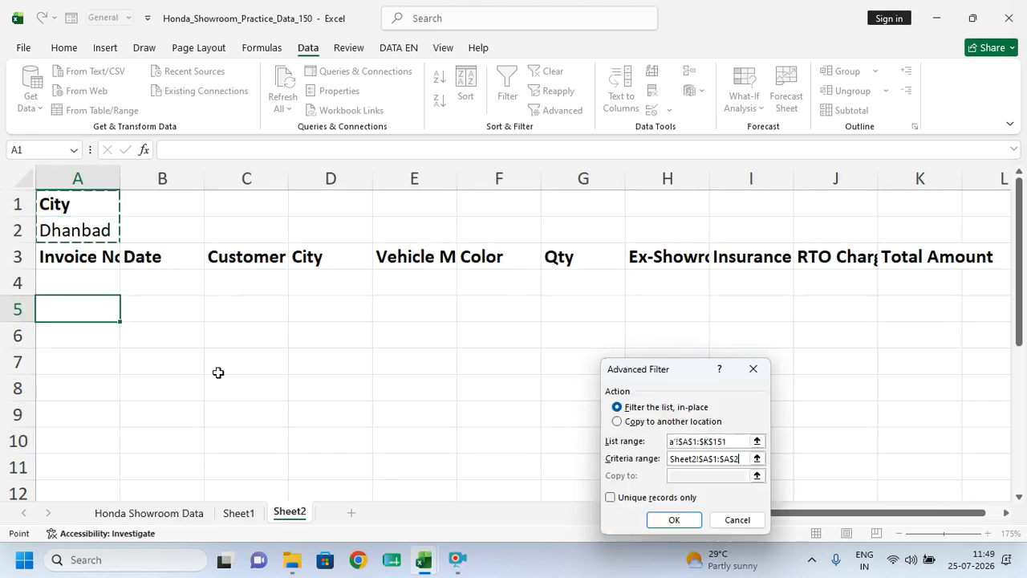
left_click(623, 423)
left_click(682, 479)
left_click_drag(69, 257, 904, 257)
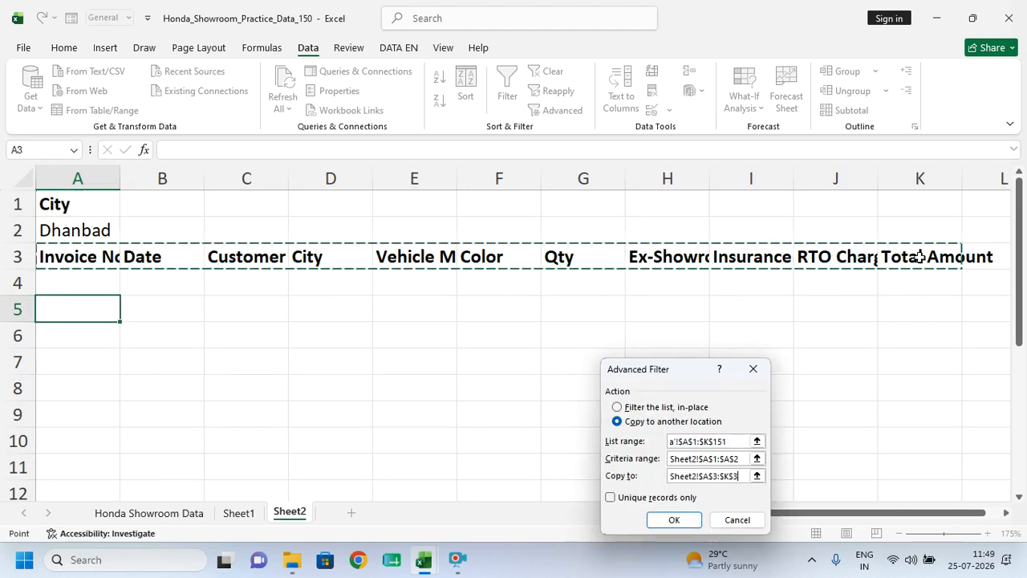
left_click(672, 520)
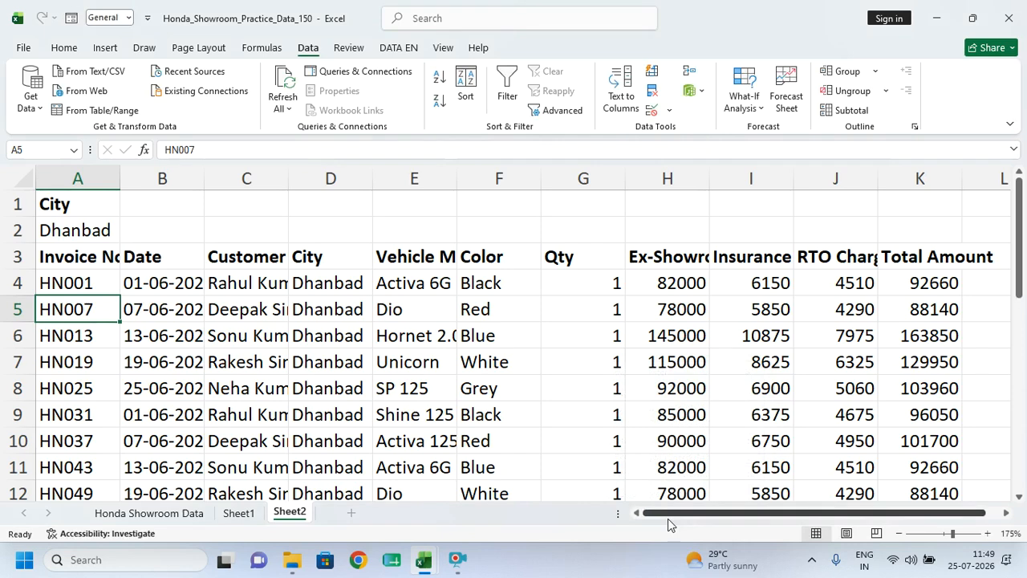
- Autofit Sheet2 columns A–L to the Dhanbad records, then minimize Honda_Showroom to reveal Book1
left_click(414, 414)
left_click_drag(58, 178, 1013, 188)
double_click(878, 178)
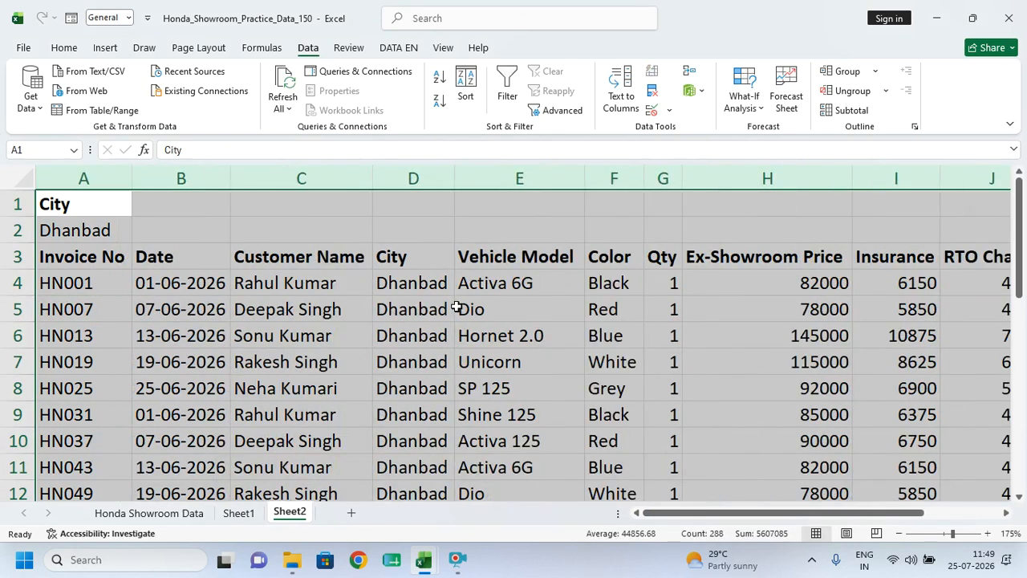
left_click(455, 309)
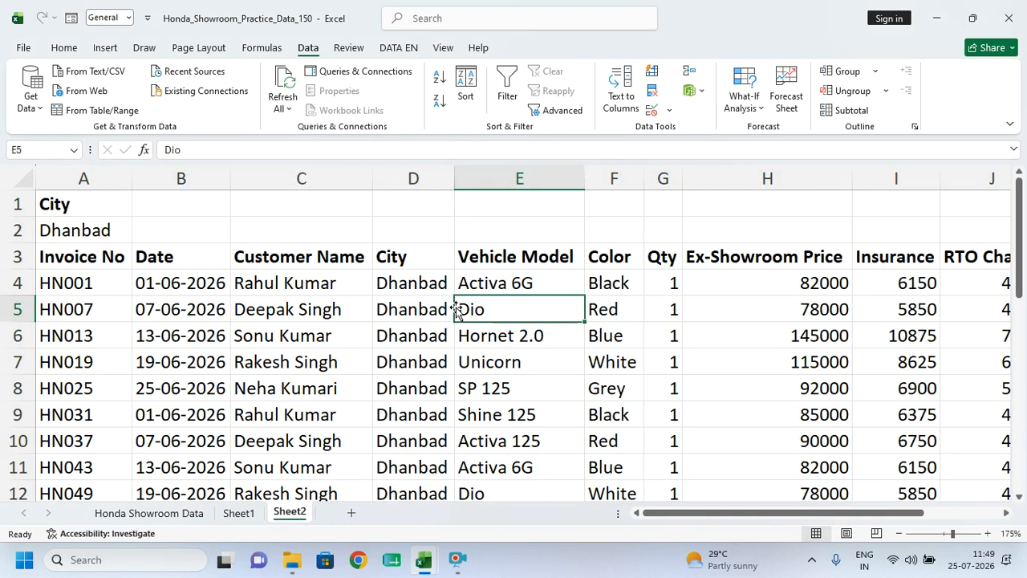
left_click(936, 18)
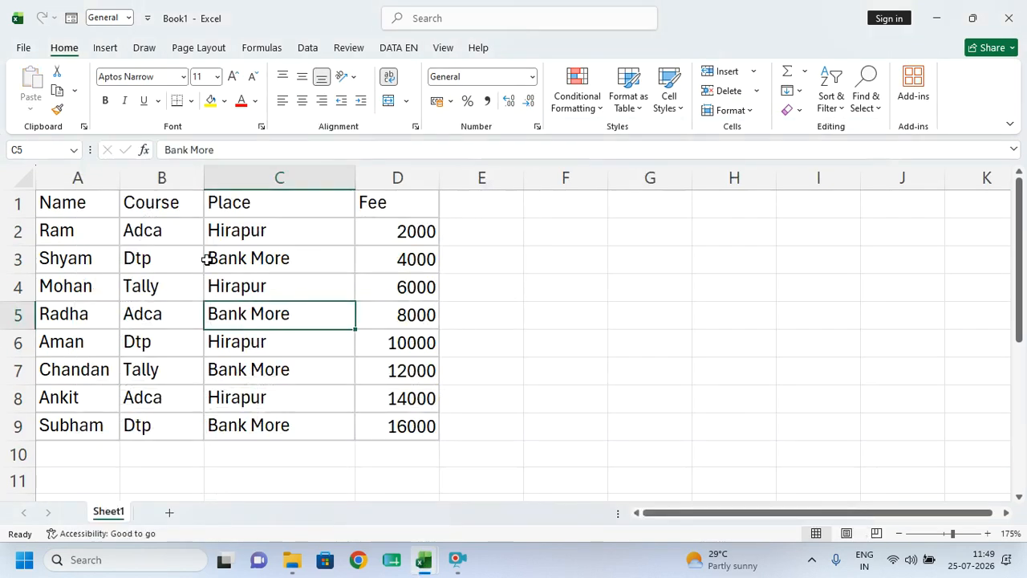
- Autofit Book1 columns A–E, close it with Don't Save, and bring up Excel Topic
left_click_drag(77, 177, 460, 183)
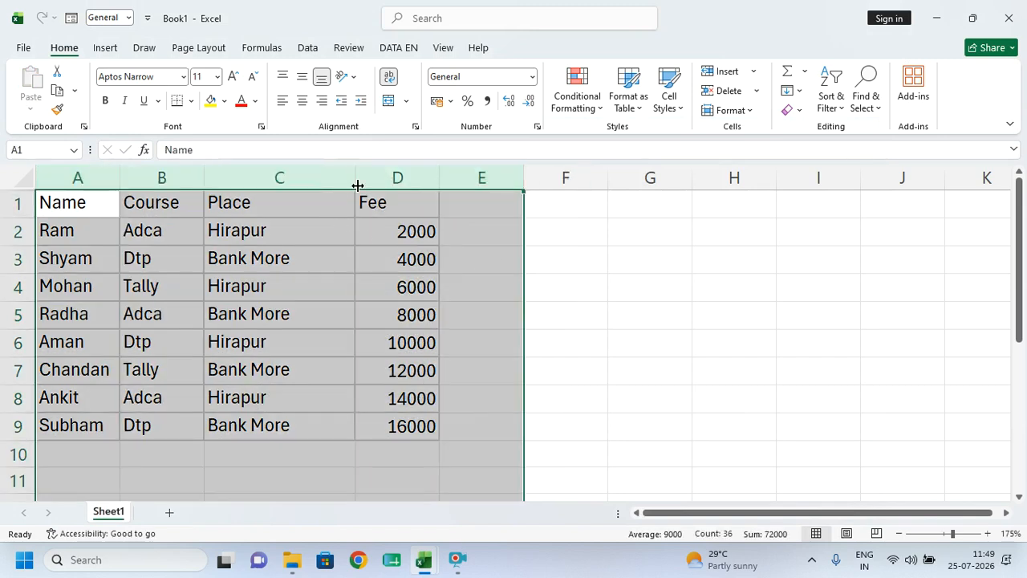
double_click(355, 179)
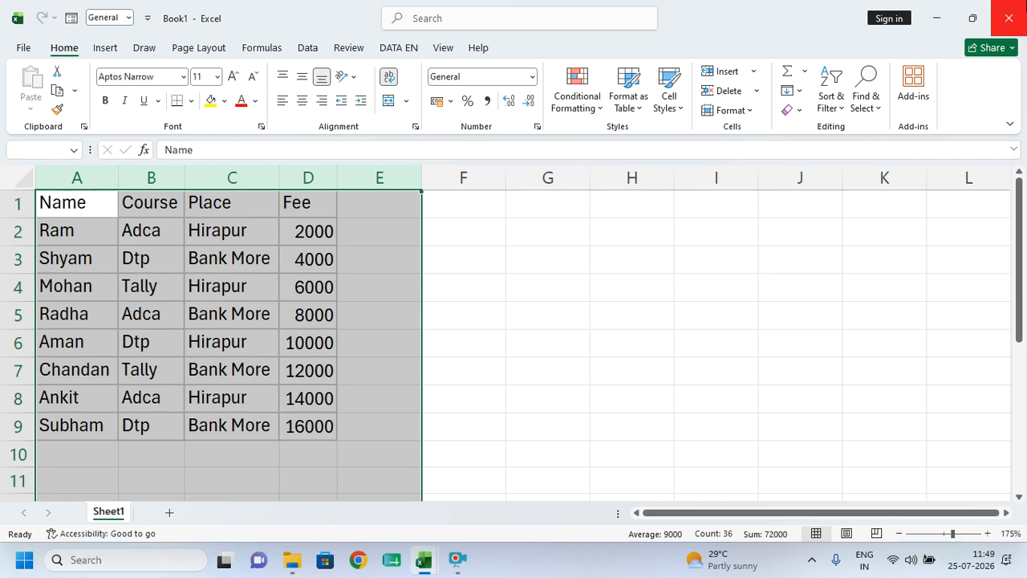
left_click(1009, 18)
left_click(594, 309)
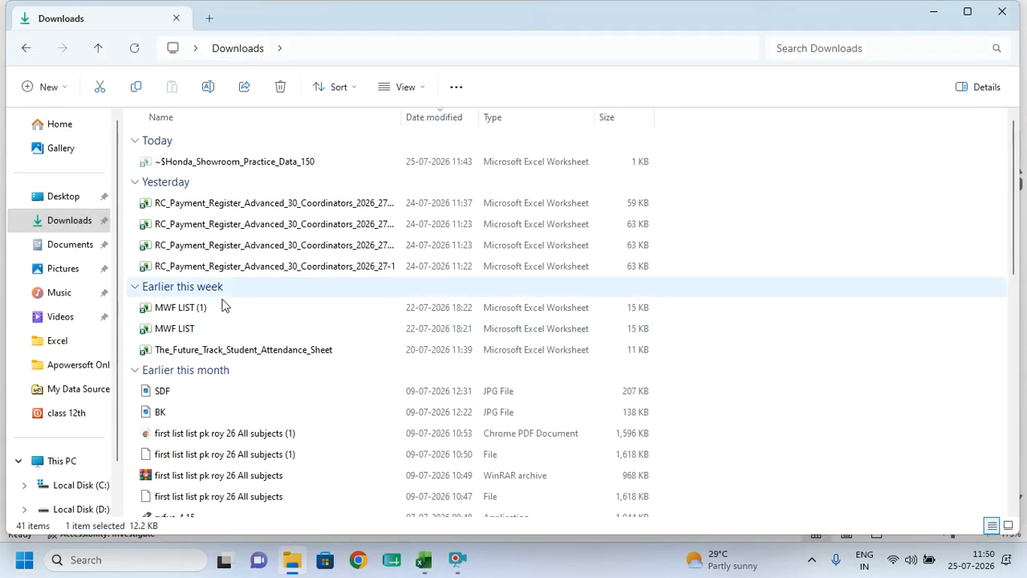
mouse_move(424, 559)
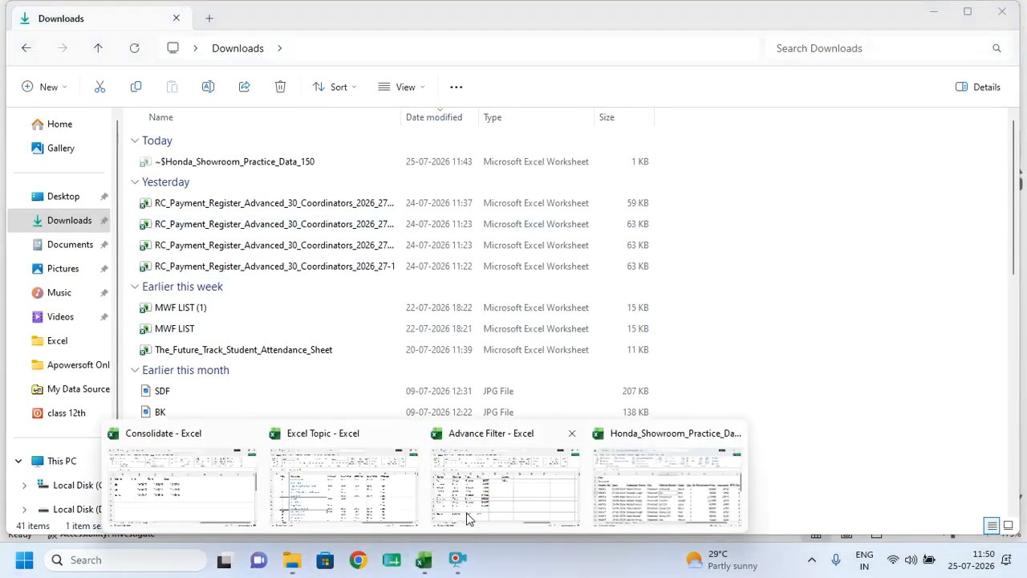
left_click(303, 491)
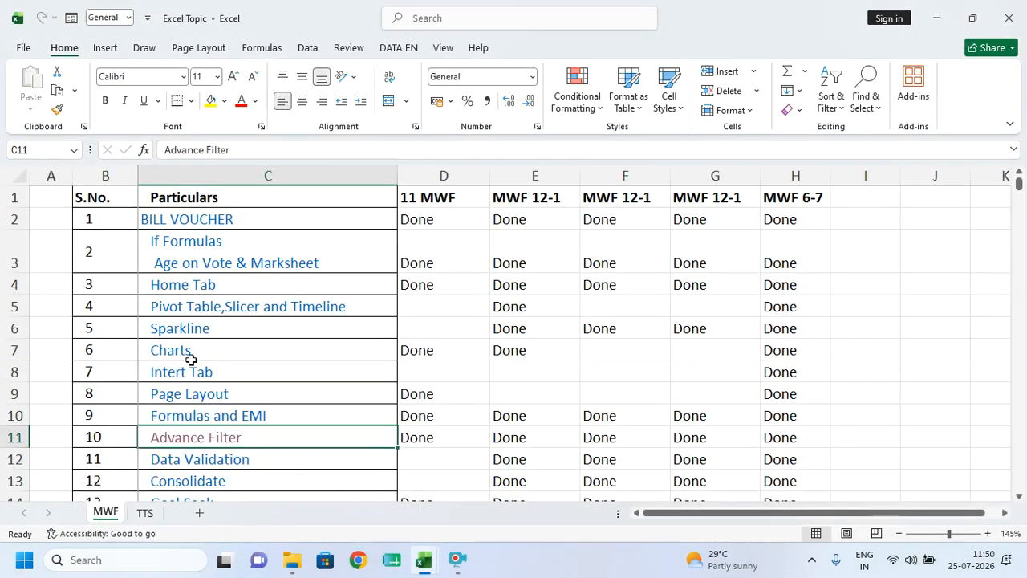
- Follow the Data Validation hyperlink in cell C12 to open Data Validation.xlsx
scroll(187, 461, "down", 1)
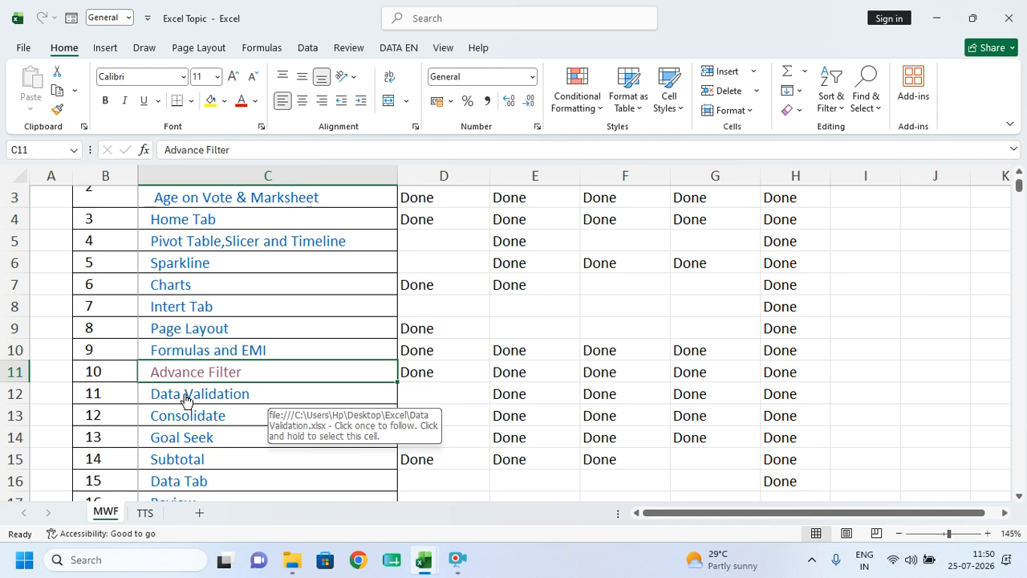
left_click(176, 395)
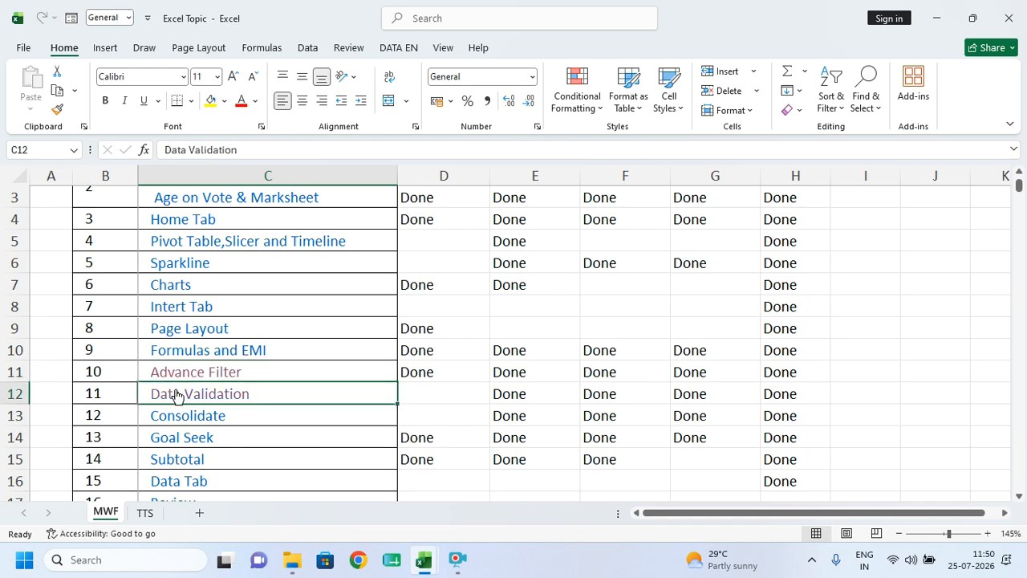
left_click(177, 395)
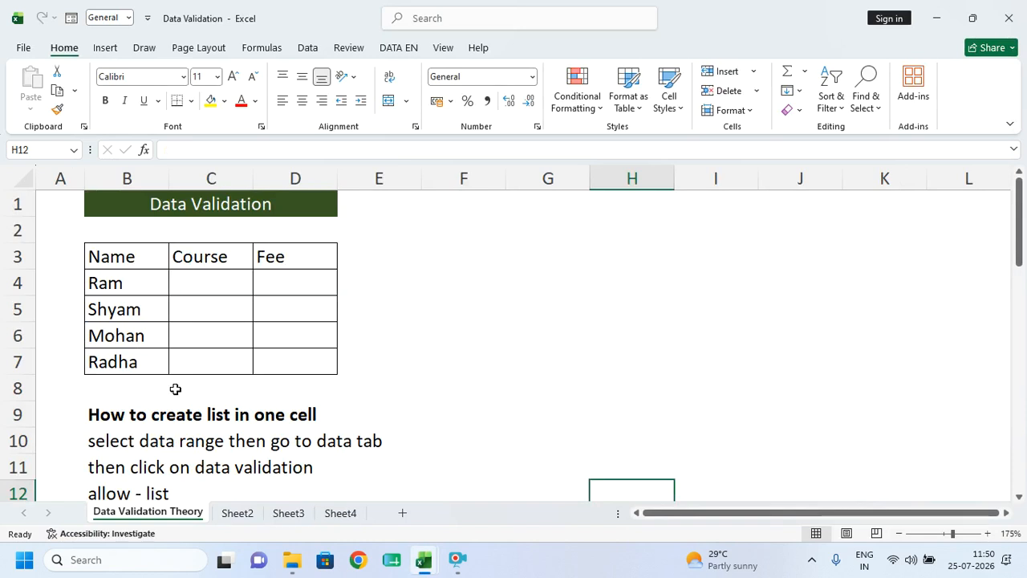
- Switch to Sheet2 and select the student names Ram through Radha
left_click(253, 516)
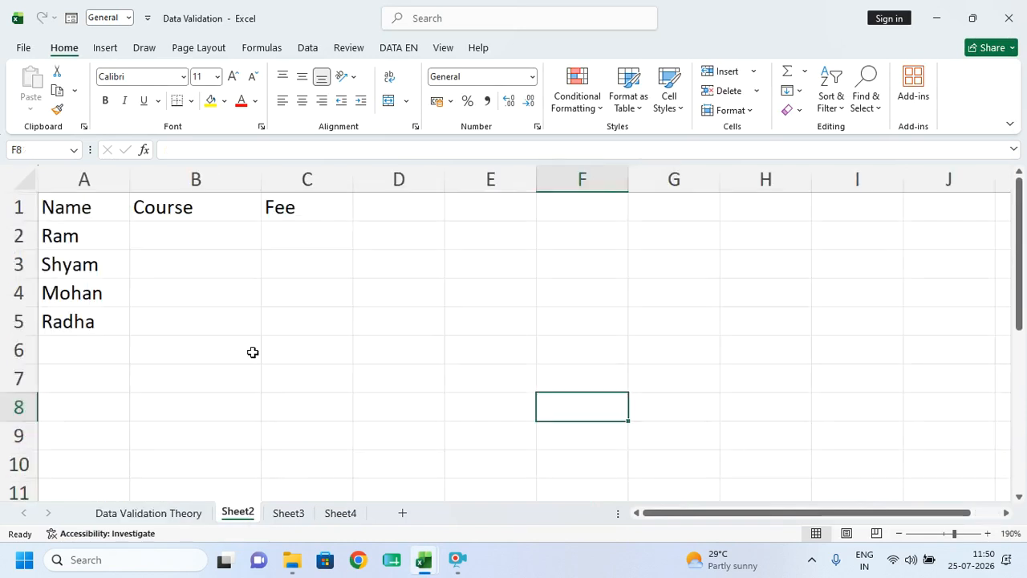
left_click(159, 350)
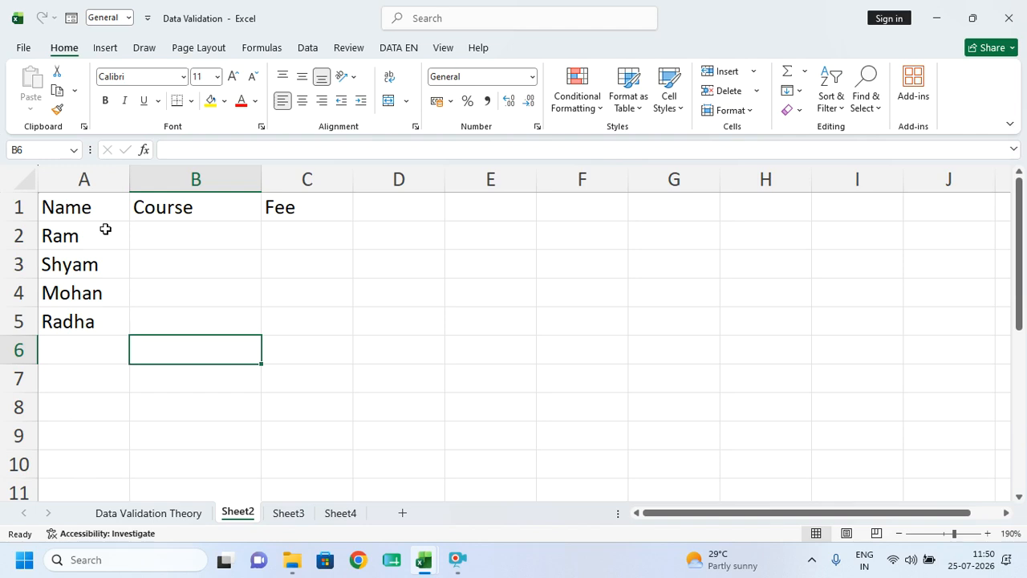
left_click_drag(74, 235, 73, 316)
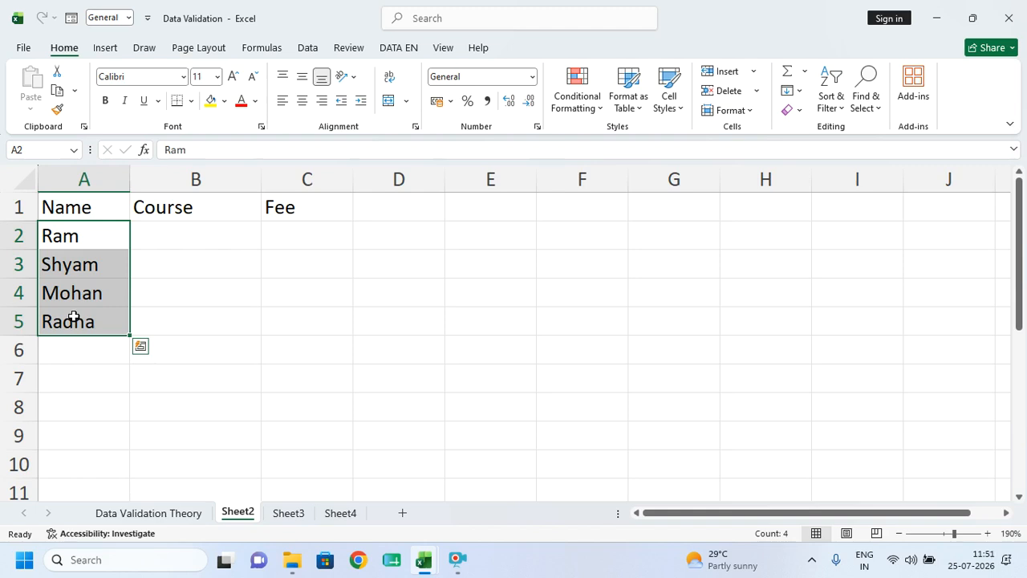
- Select the Course cells B2:B5 and bring up the Data tab
left_click(200, 243)
left_click(193, 294)
left_click(189, 329)
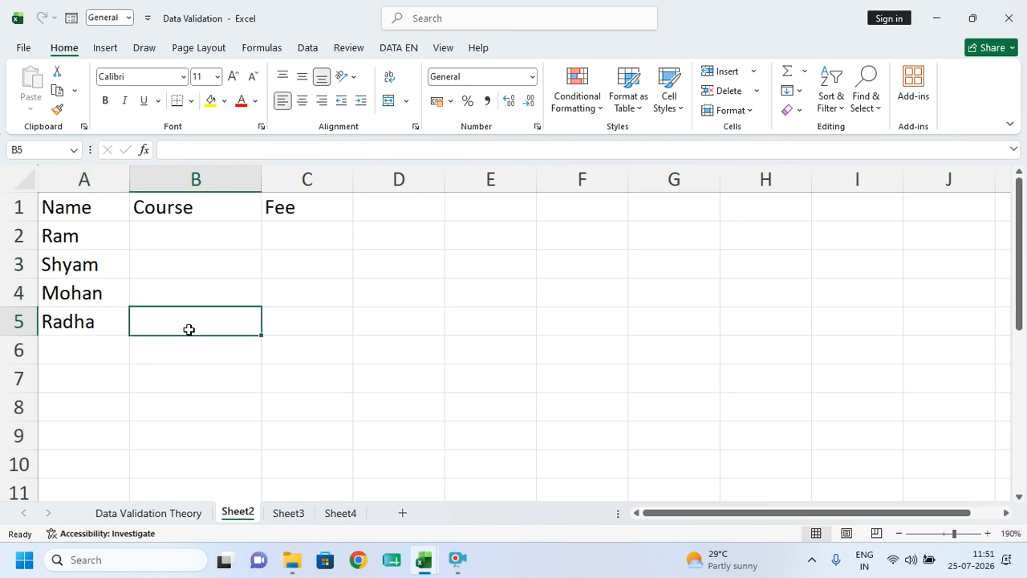
left_click_drag(179, 232, 195, 365)
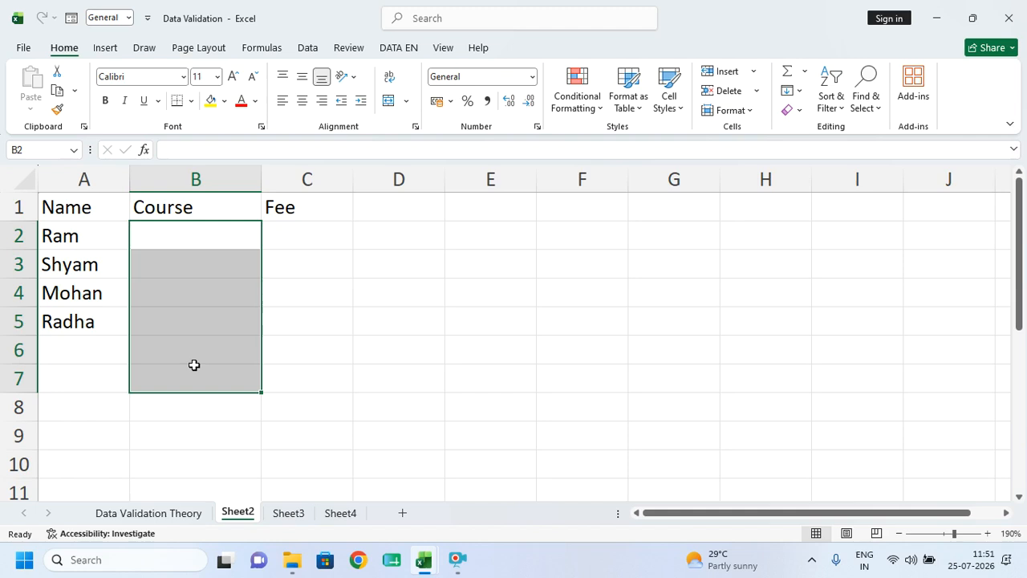
left_click(195, 365)
left_click_drag(185, 233, 179, 328)
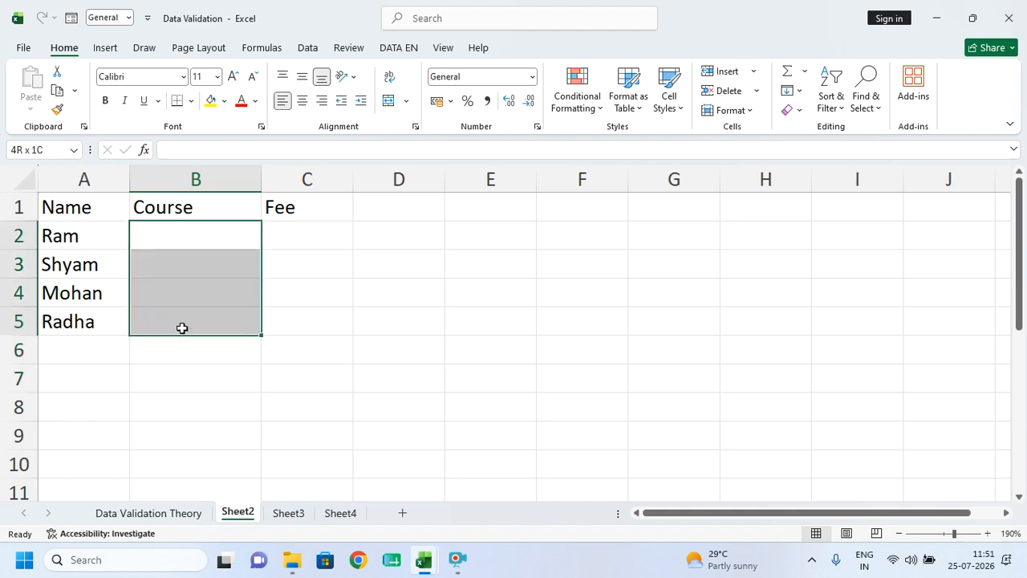
left_click(306, 49)
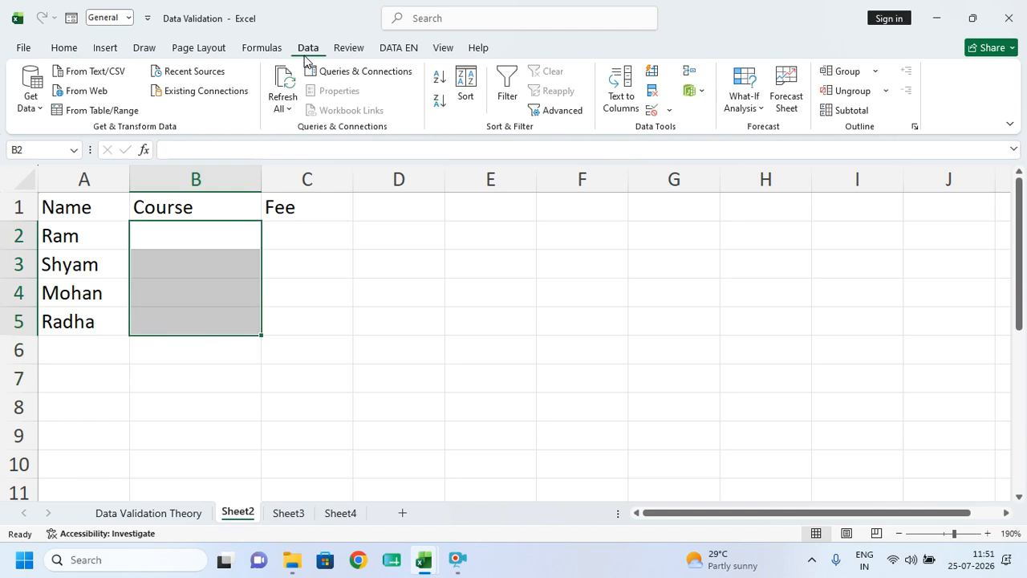
- Set B2:B5 validation to a List with the course names adca, tally and dtp as source
left_click(669, 112)
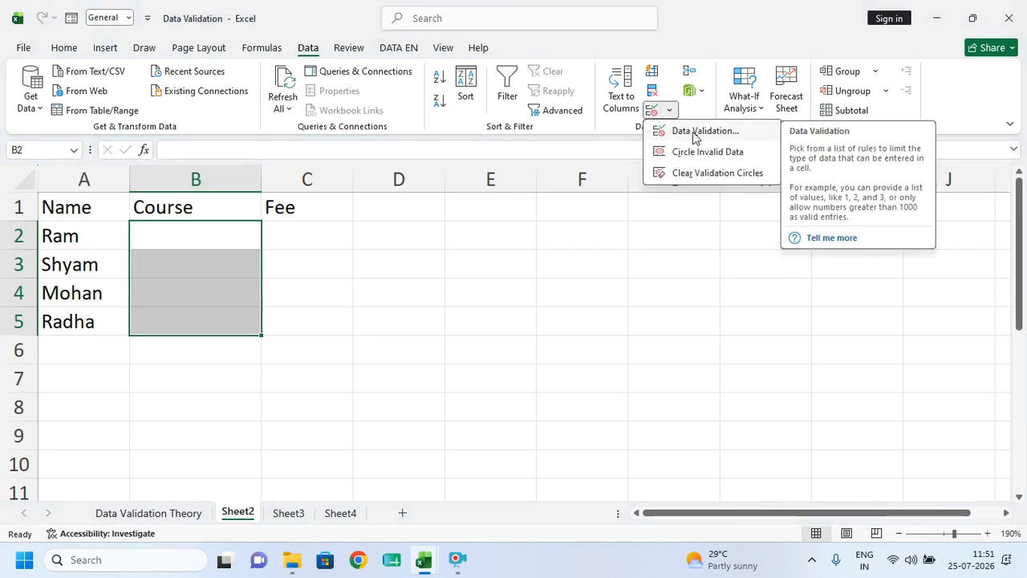
left_click(695, 133)
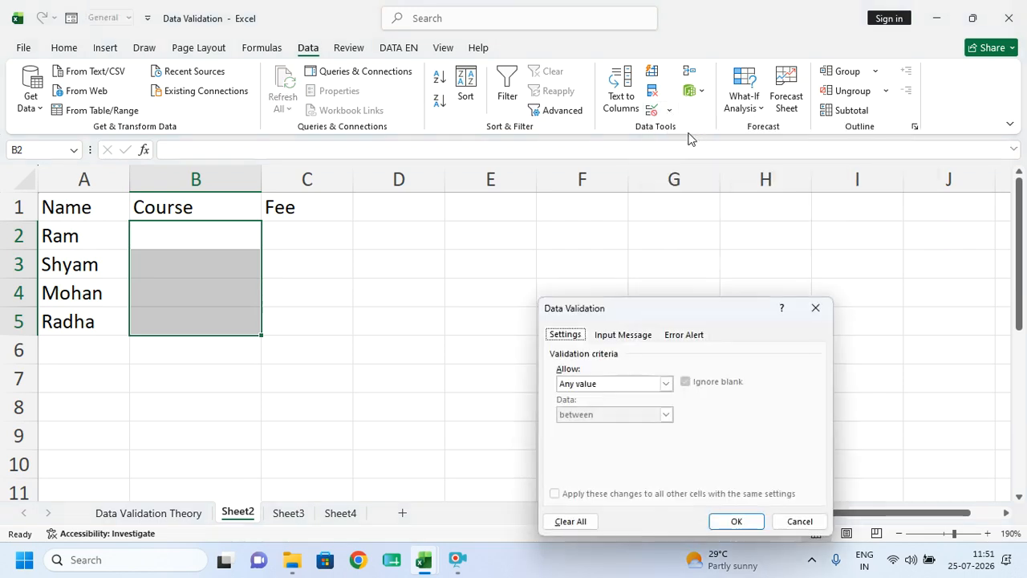
left_click(571, 387)
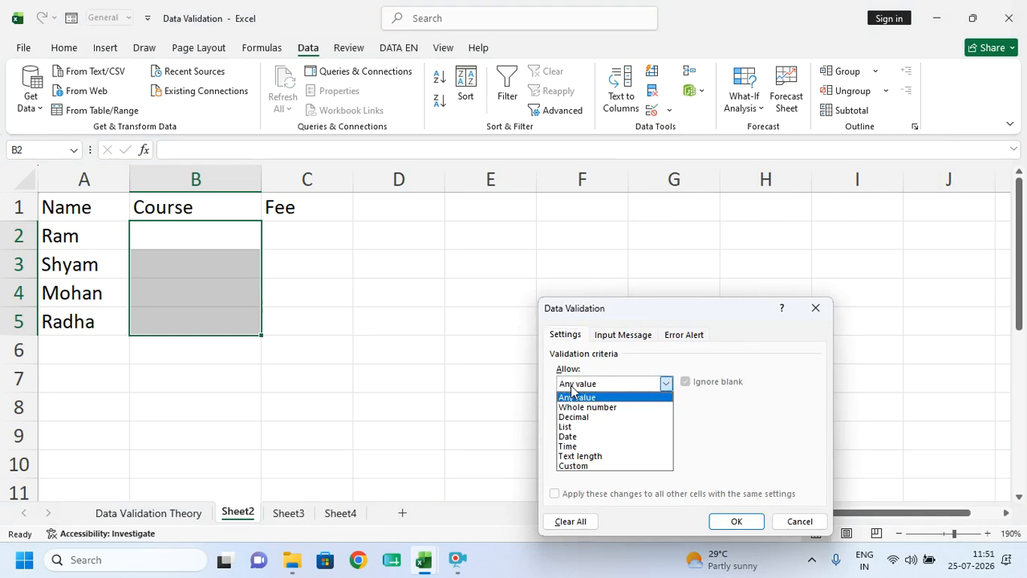
left_click(576, 426)
left_click(567, 443)
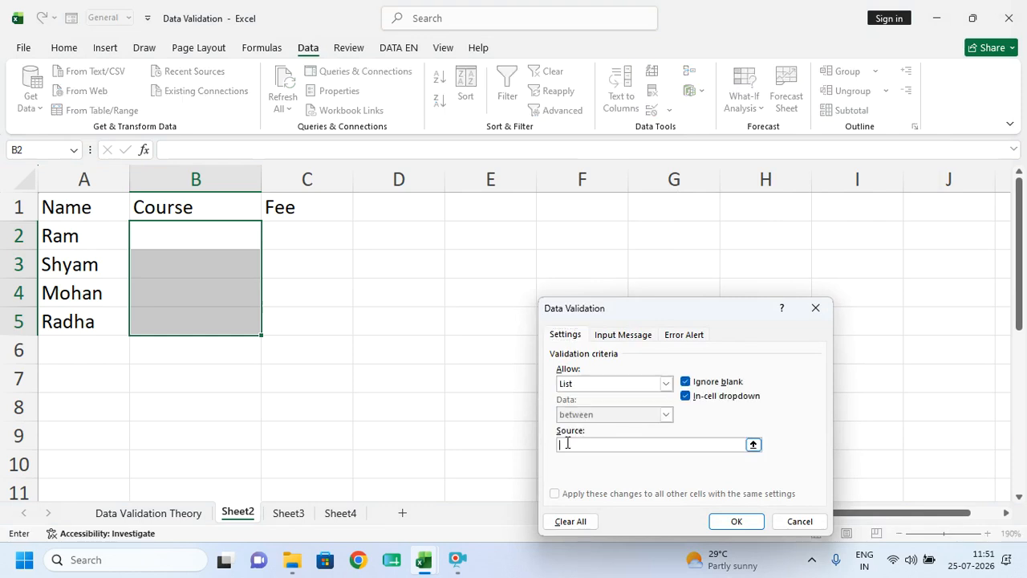
type("ar,ca")
type(",tally")
type(",dtp")
- Apply the course list rule and pick tally for Ram (B2) and Shyam (B3)
left_click(719, 523)
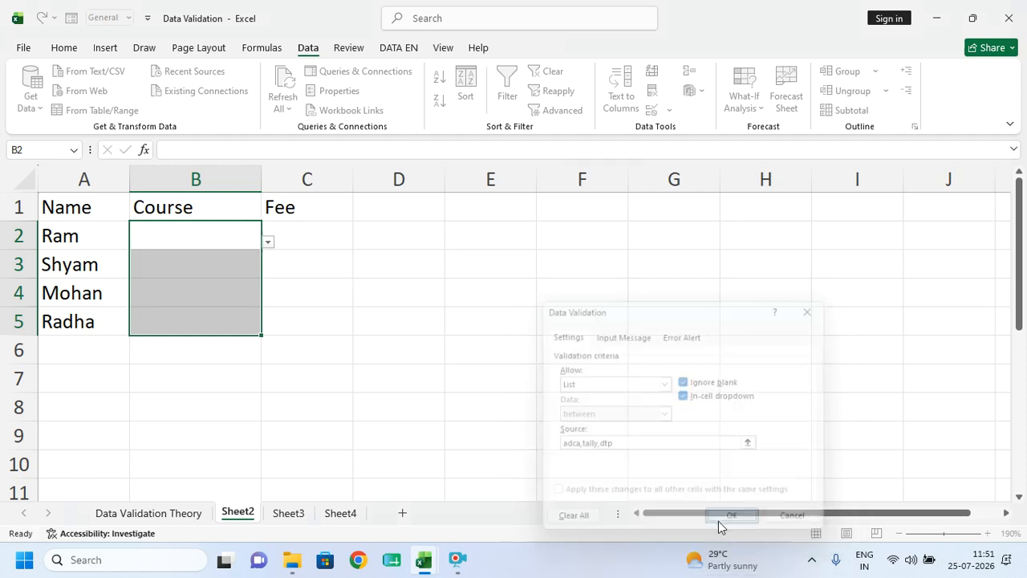
left_click(195, 234)
left_click(198, 264)
left_click(201, 293)
left_click(207, 318)
left_click(214, 231)
left_click(268, 243)
left_click(189, 271)
left_click(211, 272)
left_click(268, 271)
- Pick tally for Mohan in B4 and dtp for Radha in B5, then select C2:C5
left_click(188, 297)
left_click(179, 283)
left_click(268, 299)
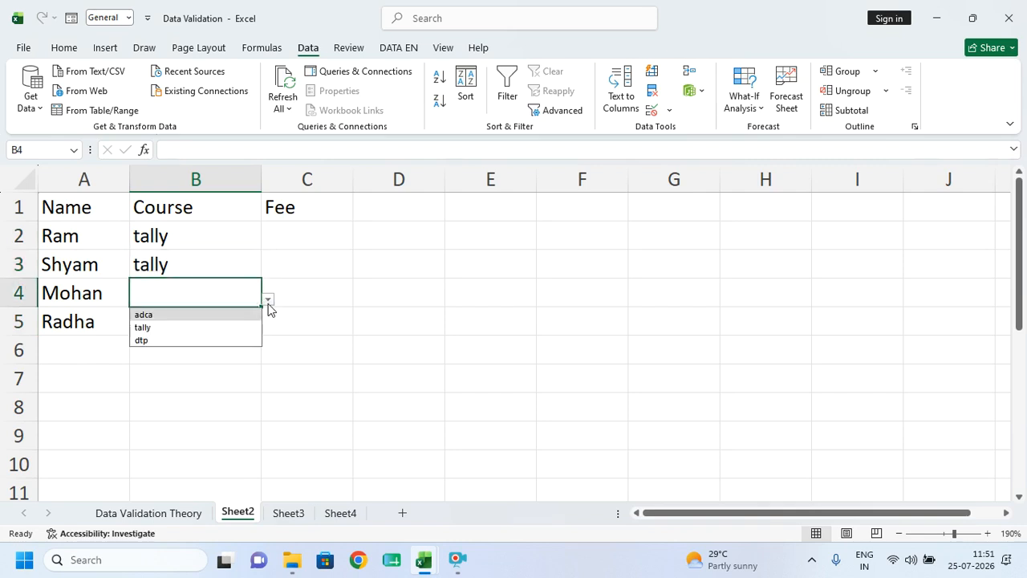
left_click(186, 325)
left_click(248, 331)
left_click(268, 328)
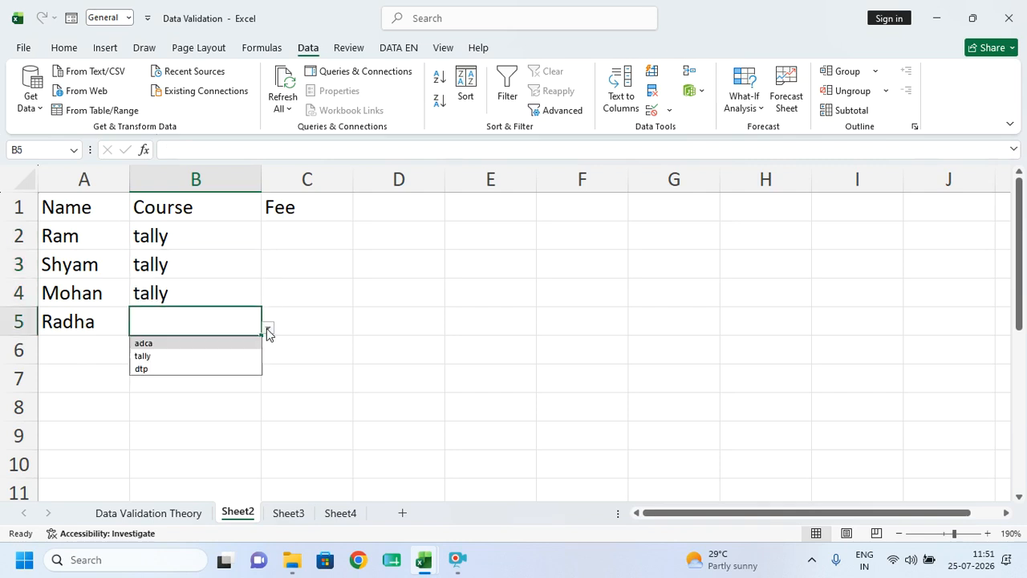
left_click(190, 374)
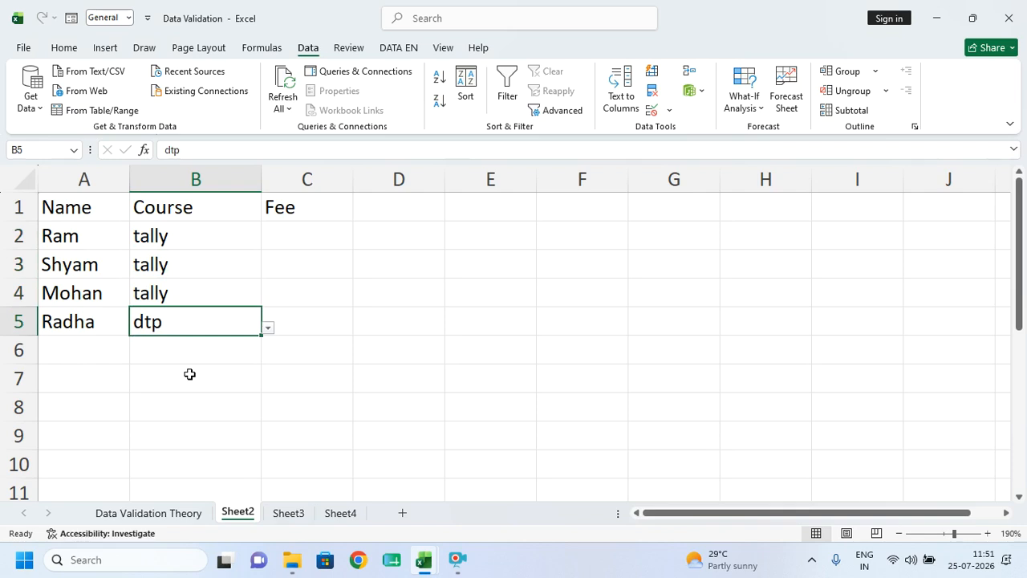
left_click_drag(292, 226, 300, 323)
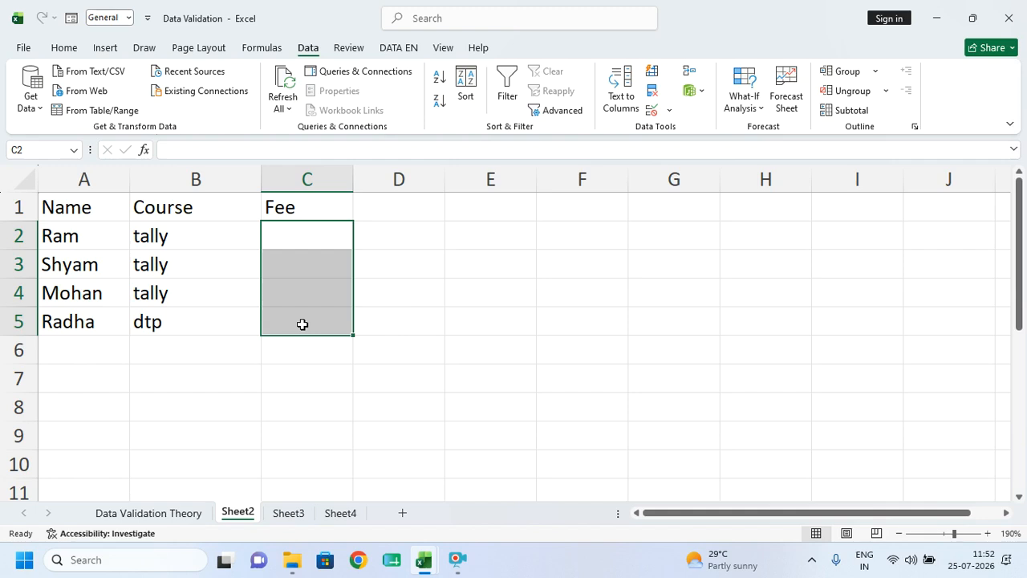
- Restrict Fee cells C2:C5 to whole numbers between 500 and 10000
left_click_drag(291, 238, 286, 311)
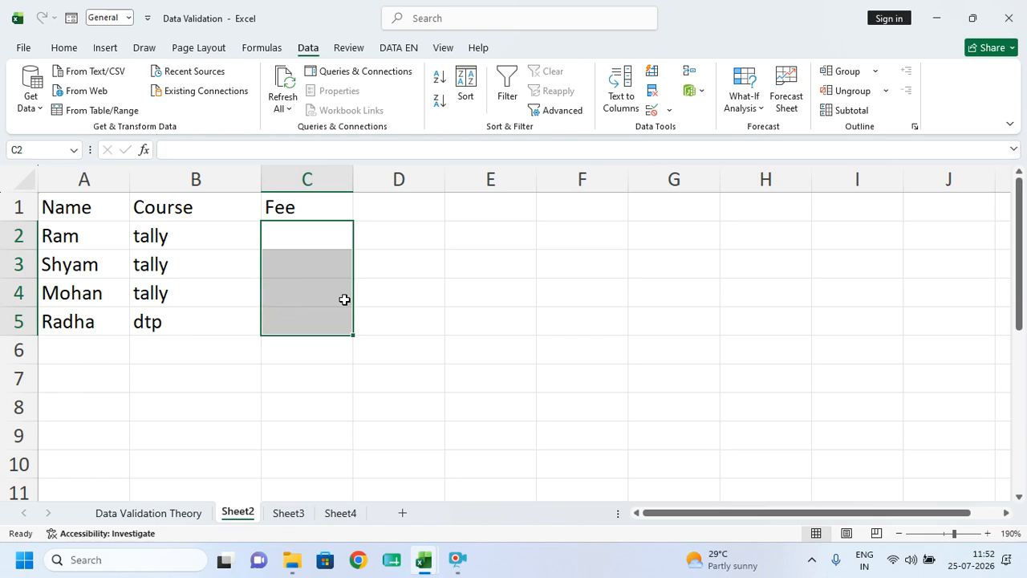
left_click(651, 110)
left_click(565, 383)
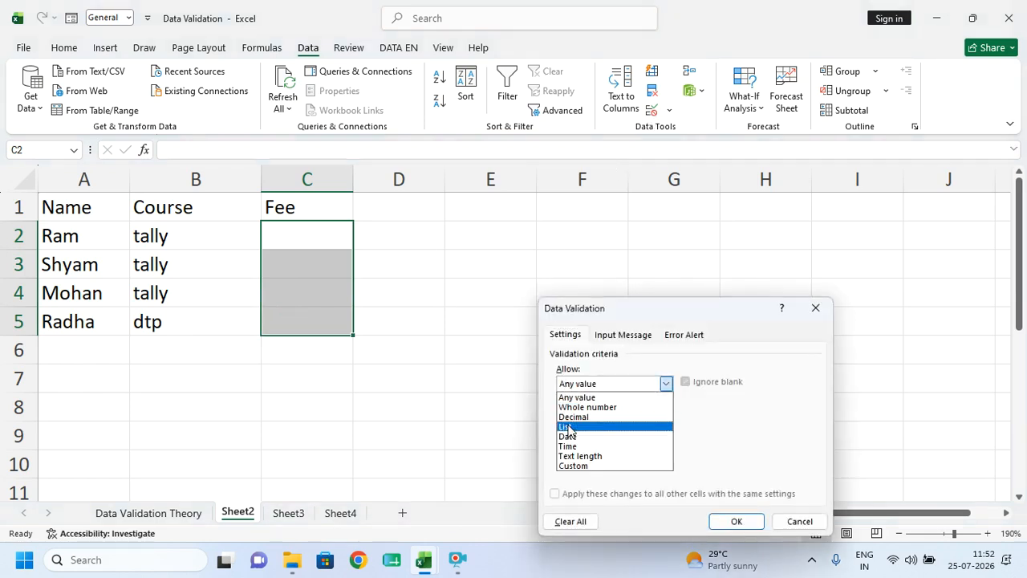
left_click(570, 423)
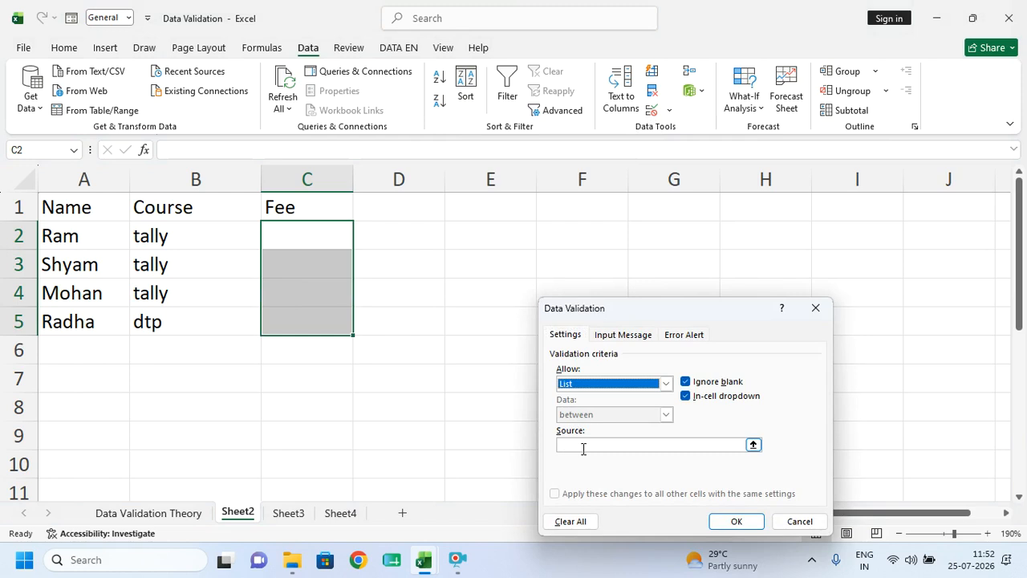
left_click(595, 384)
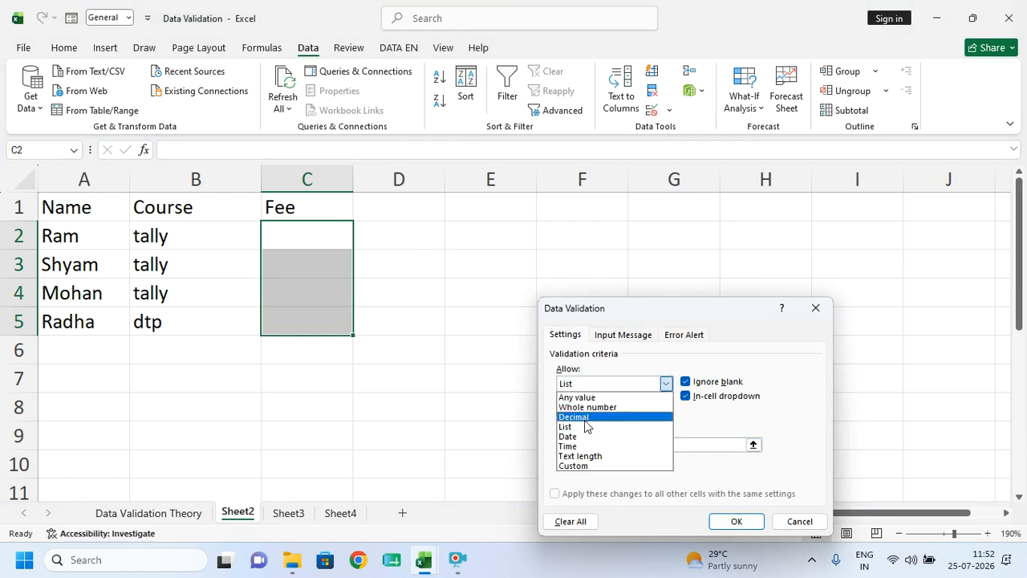
left_click(586, 408)
left_click(568, 445)
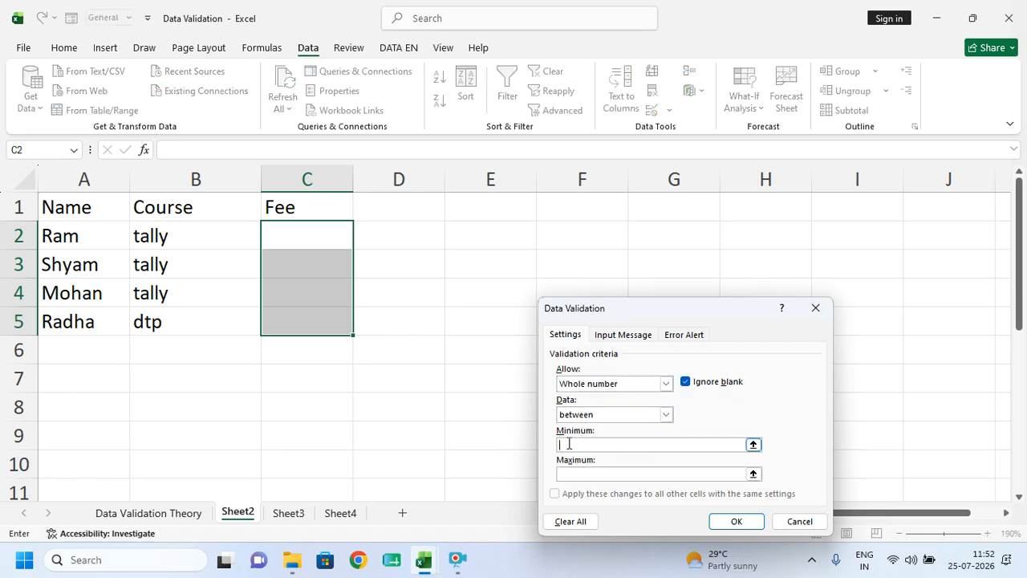
type("500")
left_click(575, 476)
type("10000")
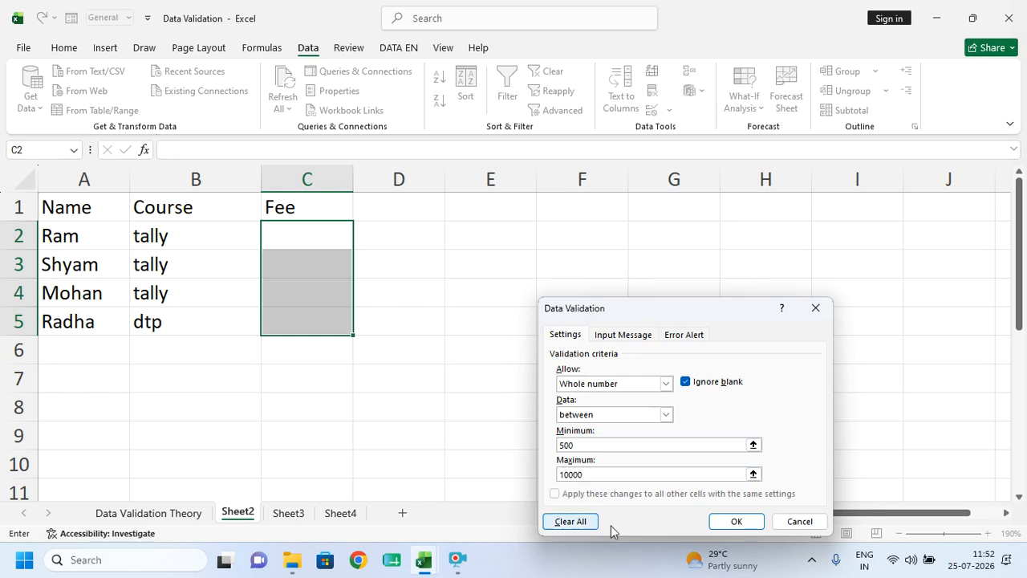
left_click(729, 520)
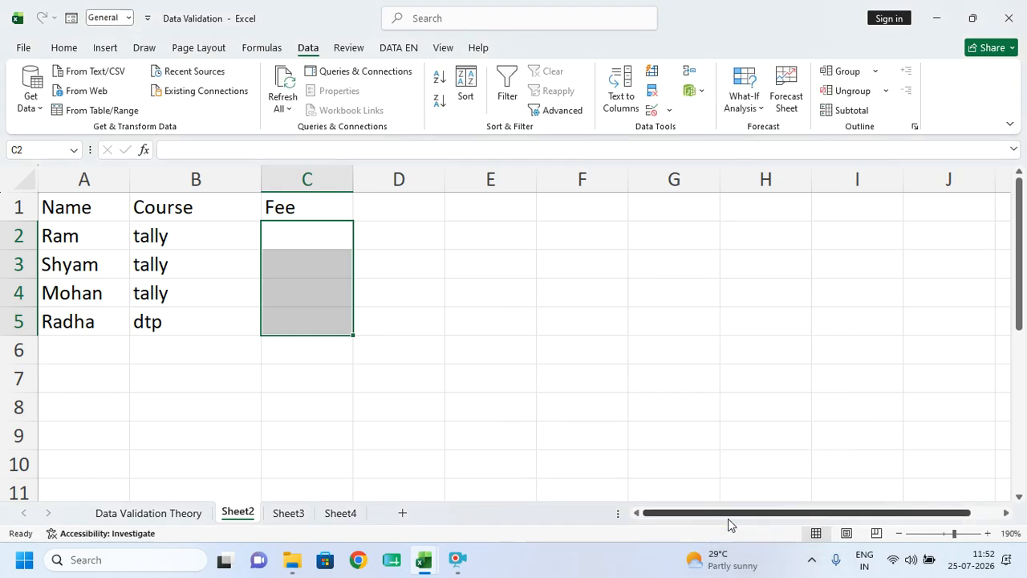
left_click(71, 241)
- Enter 5000 as Ram's fee in C2, try 250 in C3 and cancel the rejection
left_click_drag(70, 240, 273, 227)
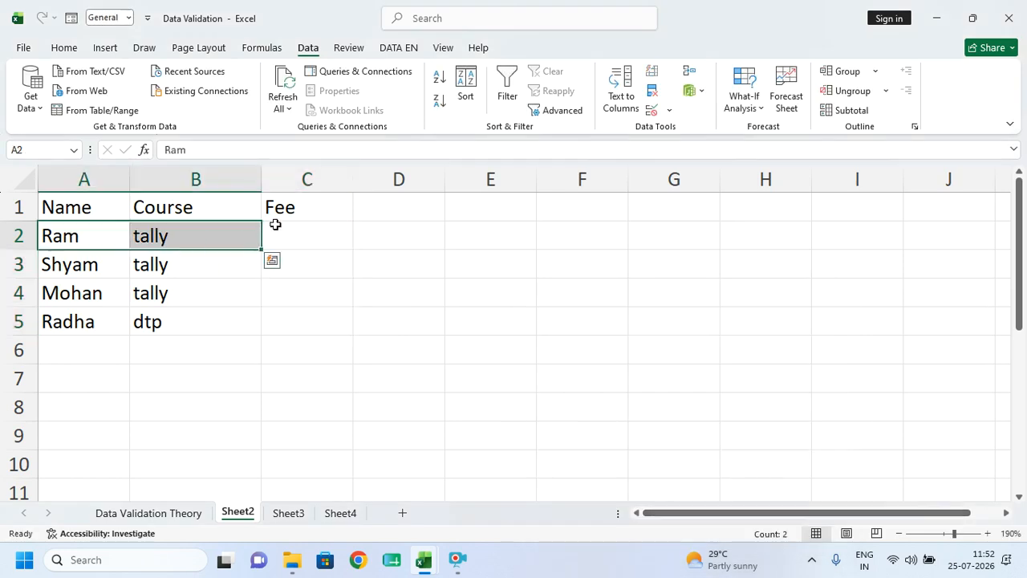
left_click(281, 229)
type("5000")
left_click(276, 254)
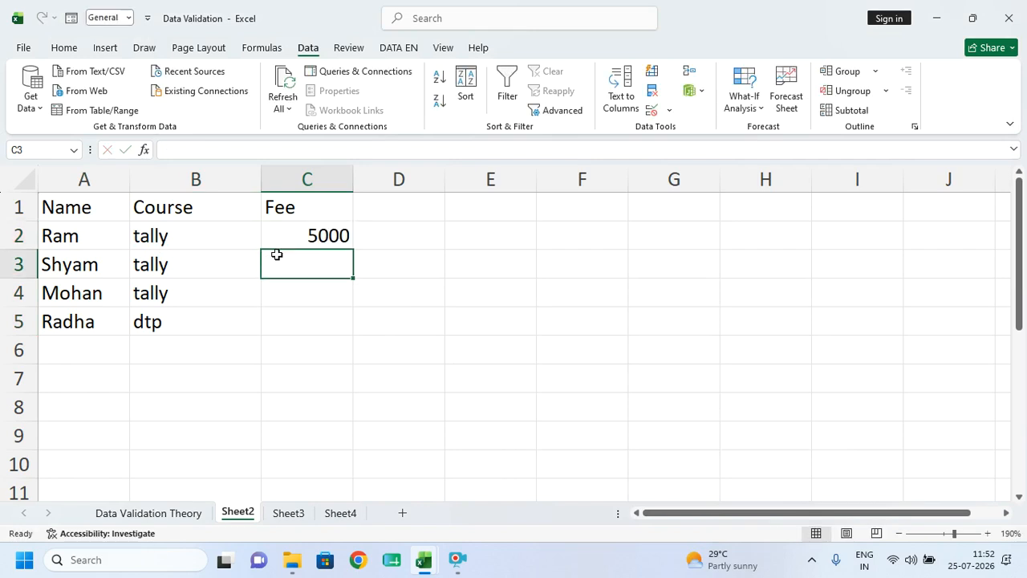
type("250")
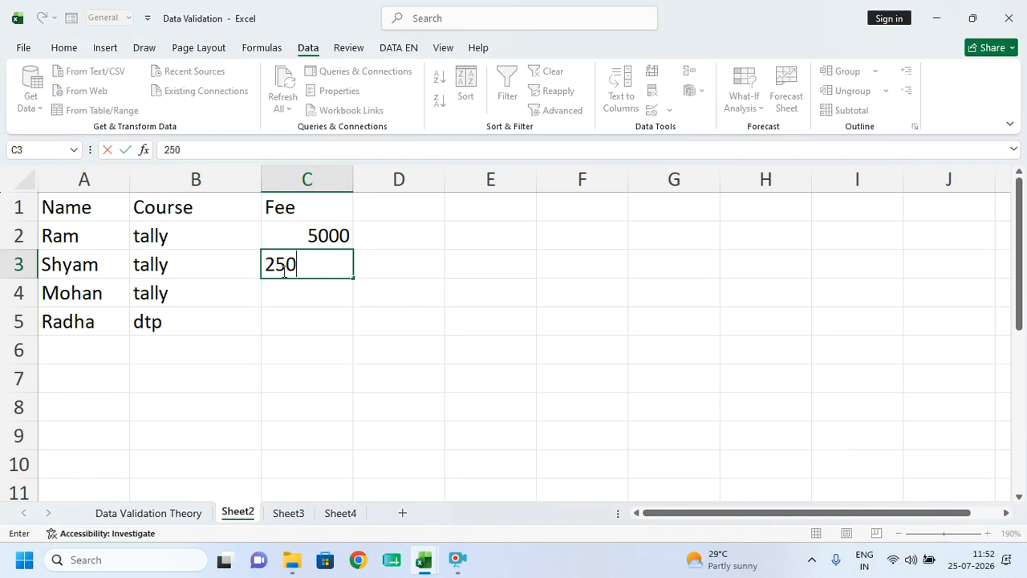
key("Return")
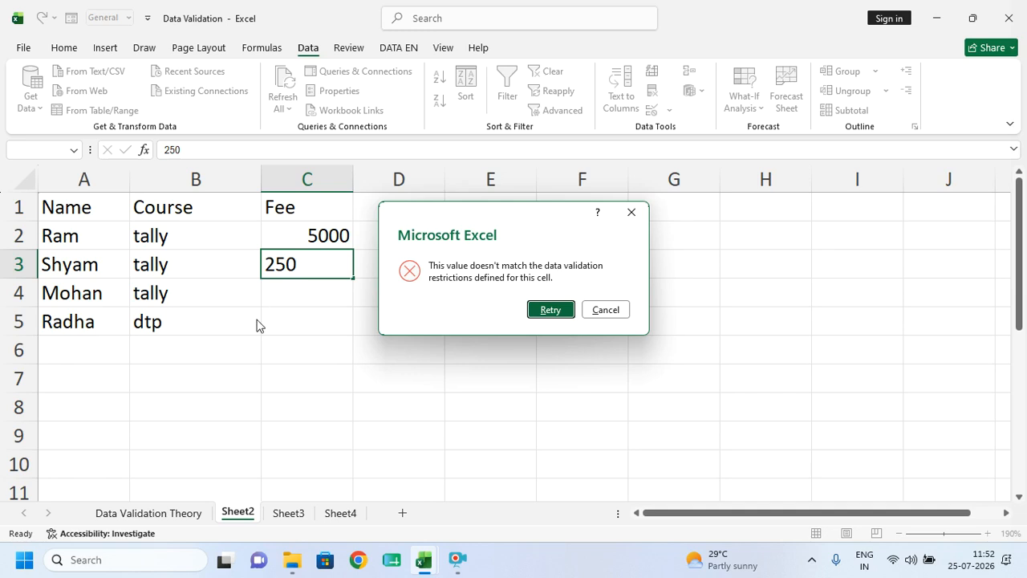
key("Escape")
left_click_drag(321, 235, 318, 324)
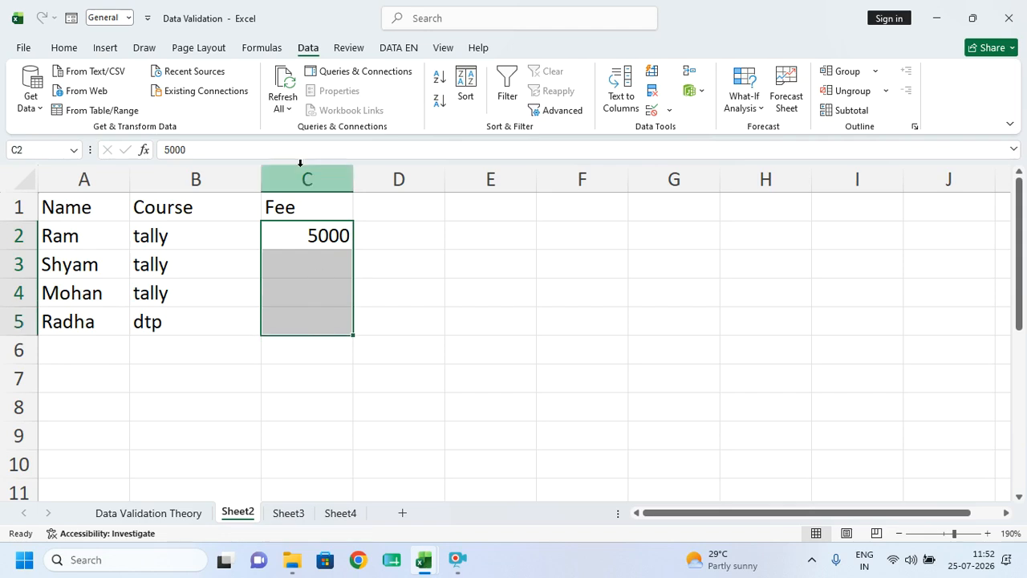
- Give the Fee validation a custom error alert titled 'msg' saying 500 is the minimum
left_click(652, 111)
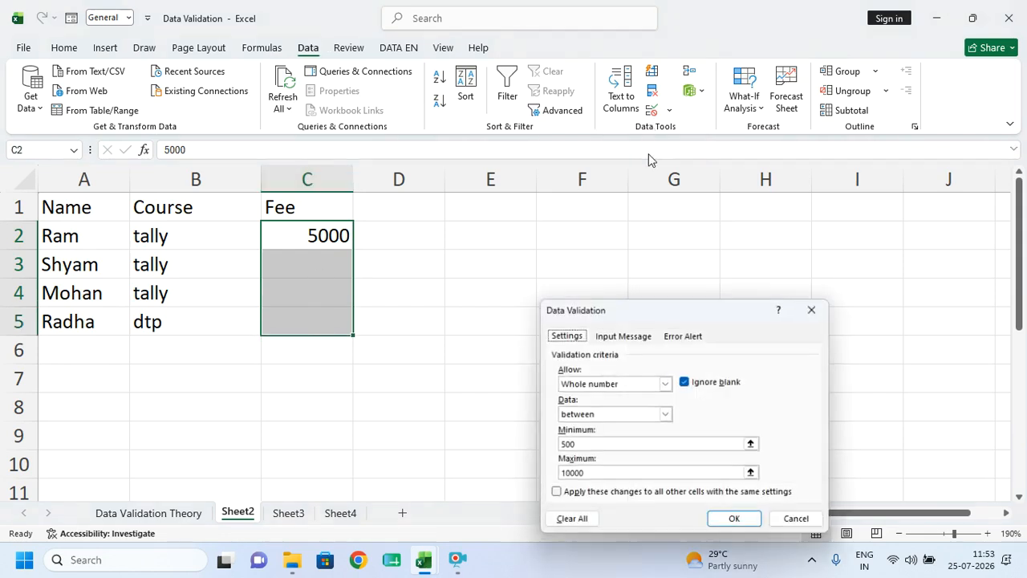
left_click(692, 339)
left_click(692, 435)
left_click(694, 402)
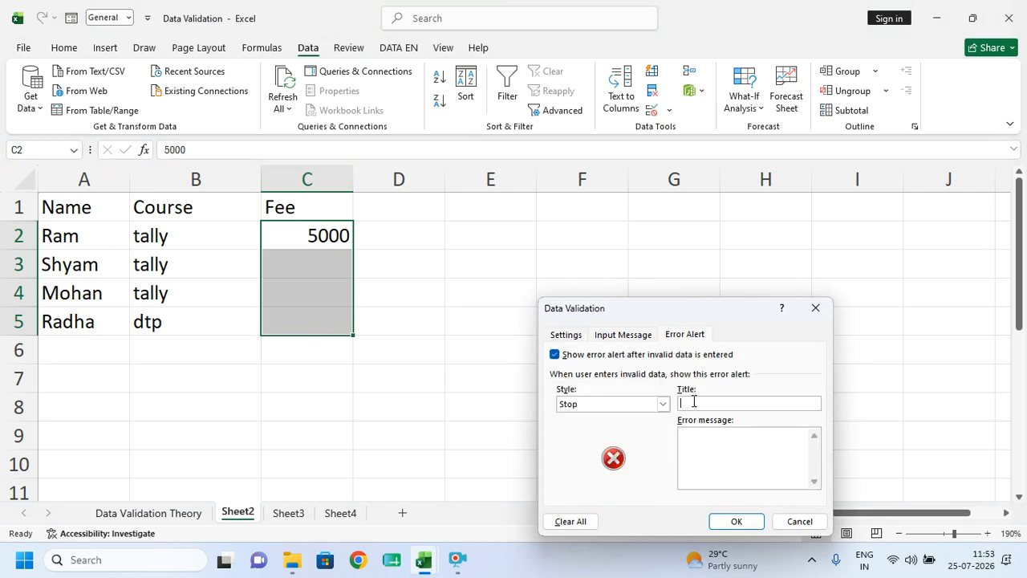
type("msg")
key("Tab")
type("500 rupiya lenge ie")
key("BackSpace")
type("se kam na")
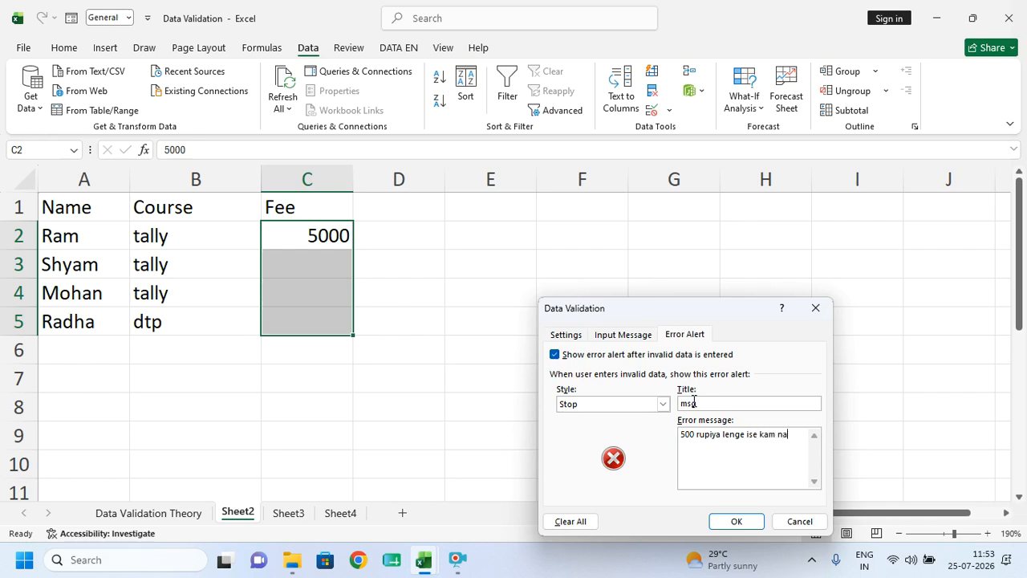
type("hi lenge")
left_click(736, 521)
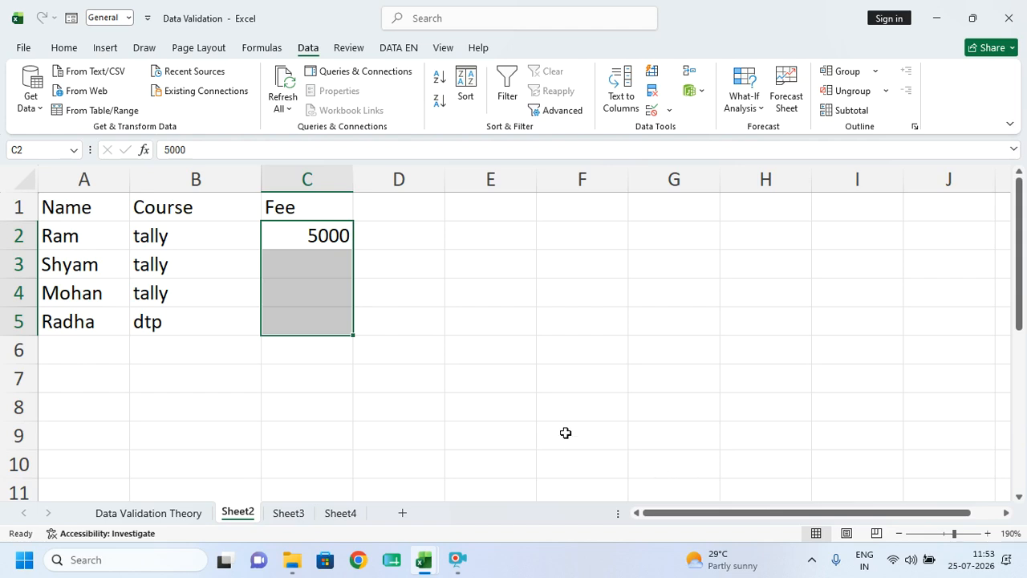
- Enter 2000 as Shyam's fee in C3, then test 200 in C4 and dismiss the alert
left_click(299, 275)
left_click(299, 274)
type("2000")
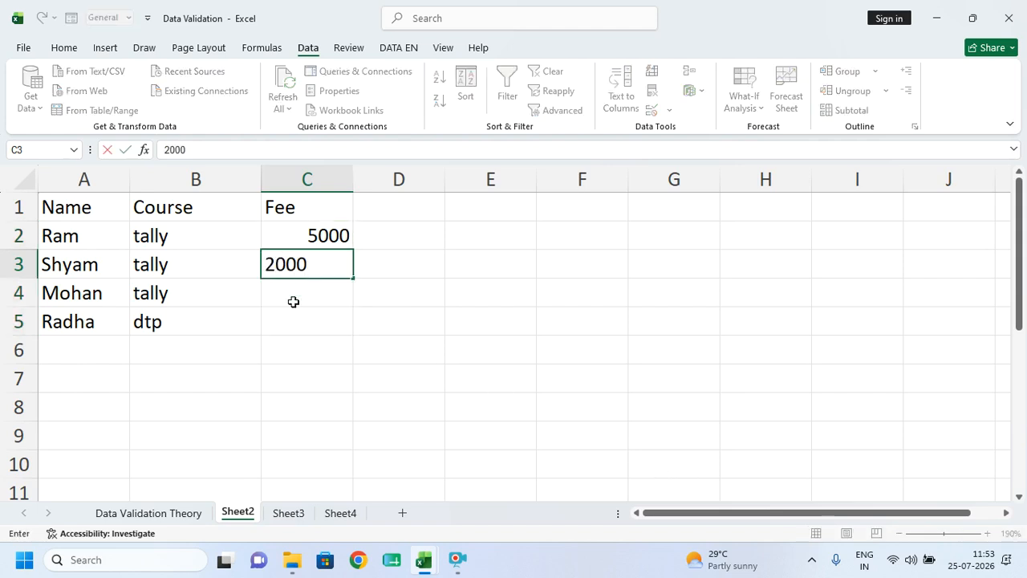
key("Return")
type("200")
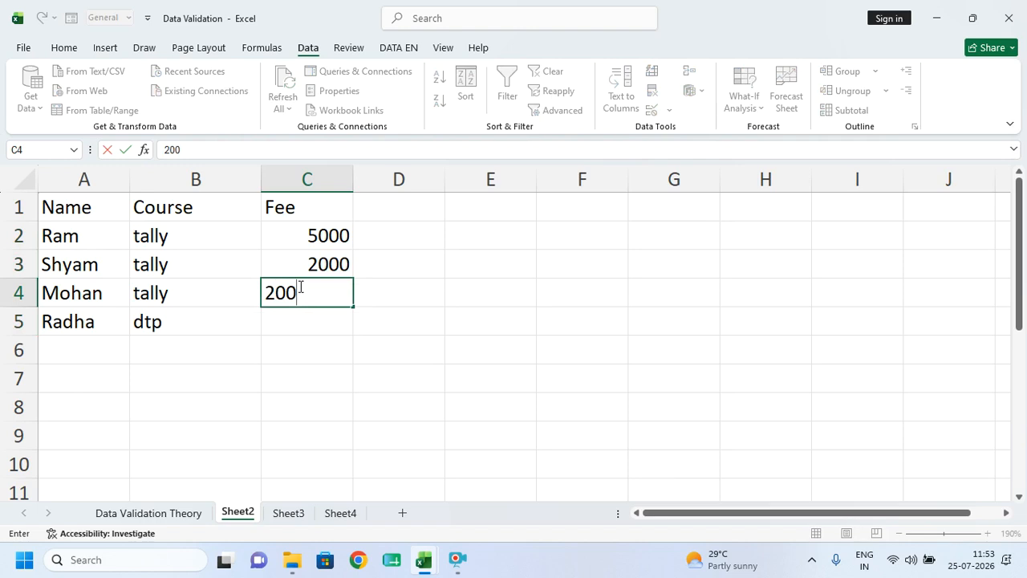
key("Return")
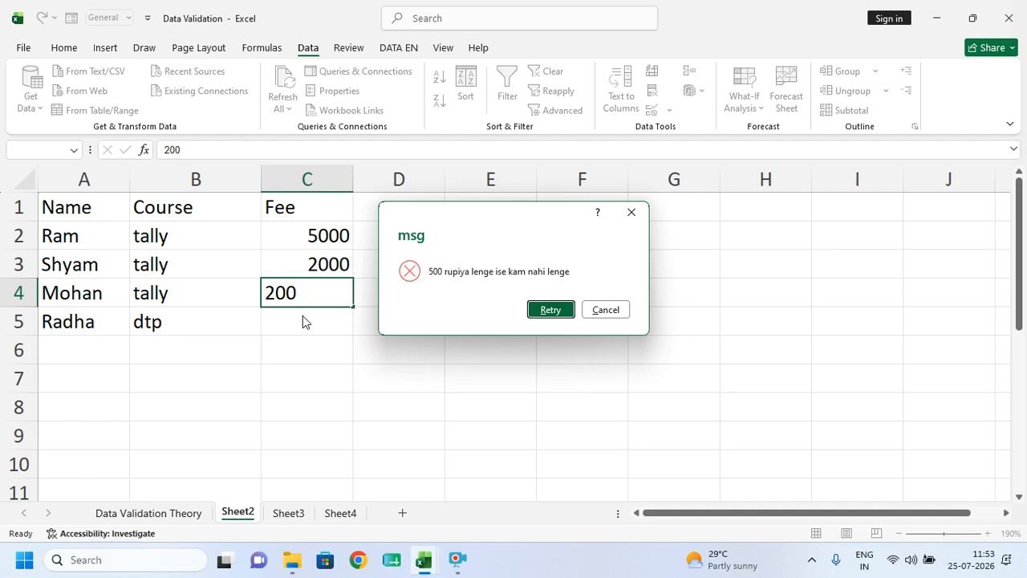
key("Escape")
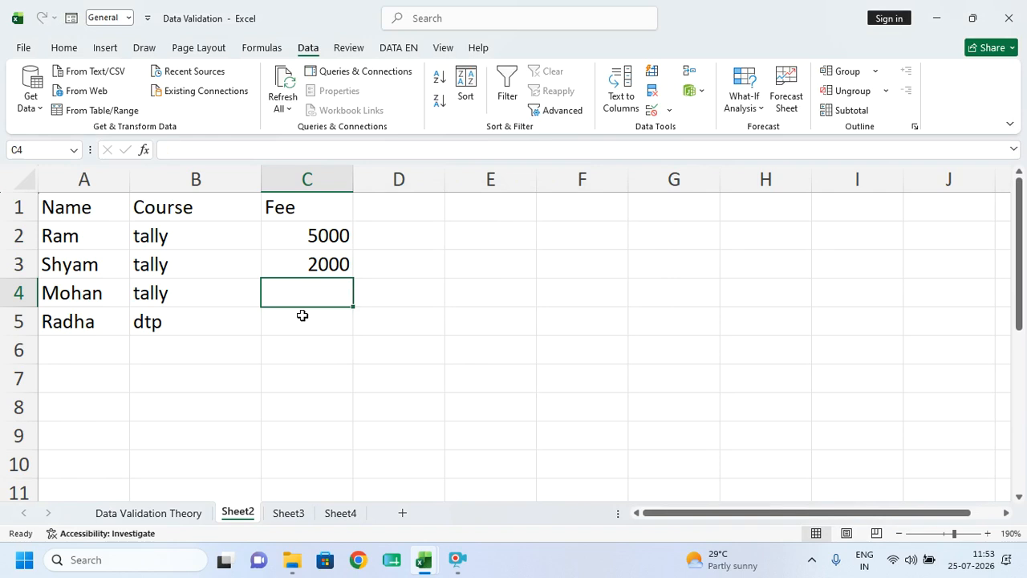
- Add the input message '500 to 10000' to Fee cells C2:C5 and check it on C3–C5
left_click_drag(328, 233, 316, 319)
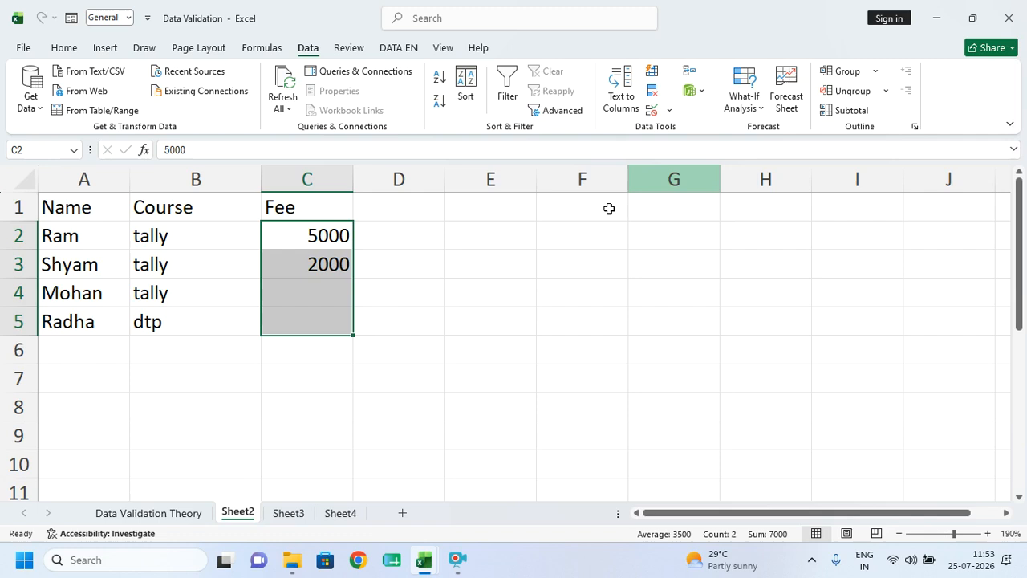
left_click(652, 109)
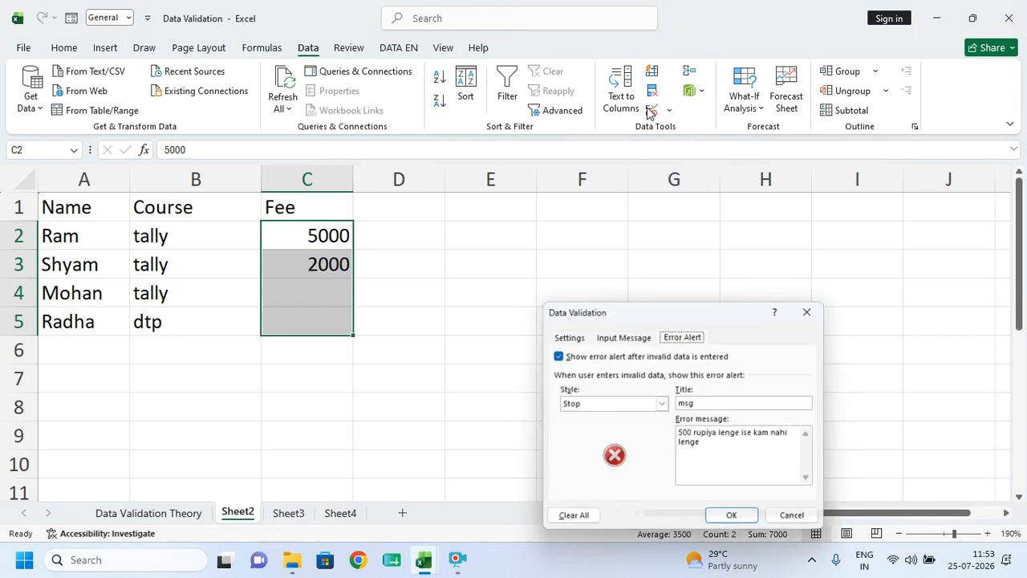
left_click(630, 338)
left_click(603, 441)
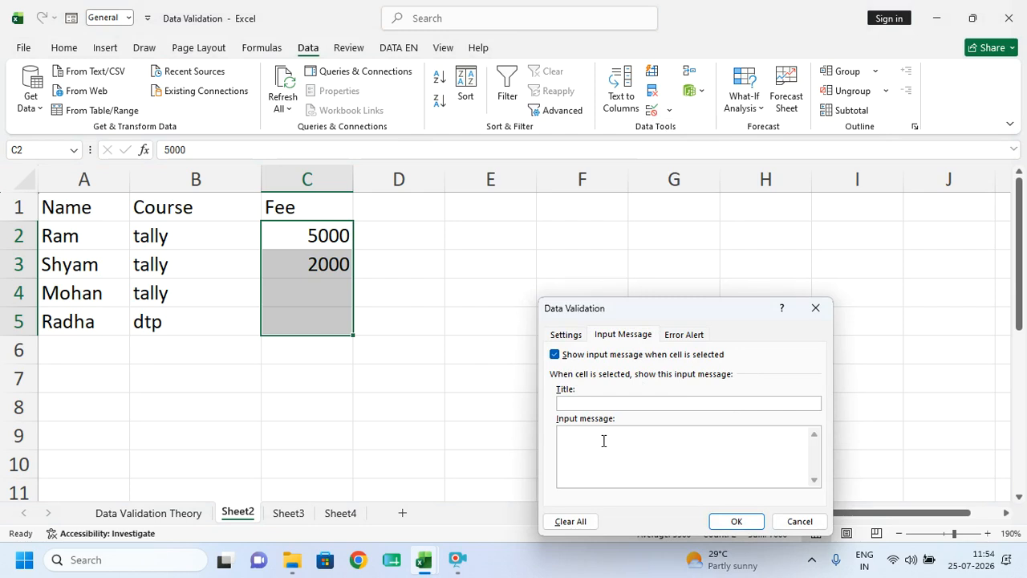
type("500 yp")
key("BackSpace")
key("BackSpace")
key("BackSpace")
type("to 10000")
left_click(730, 521)
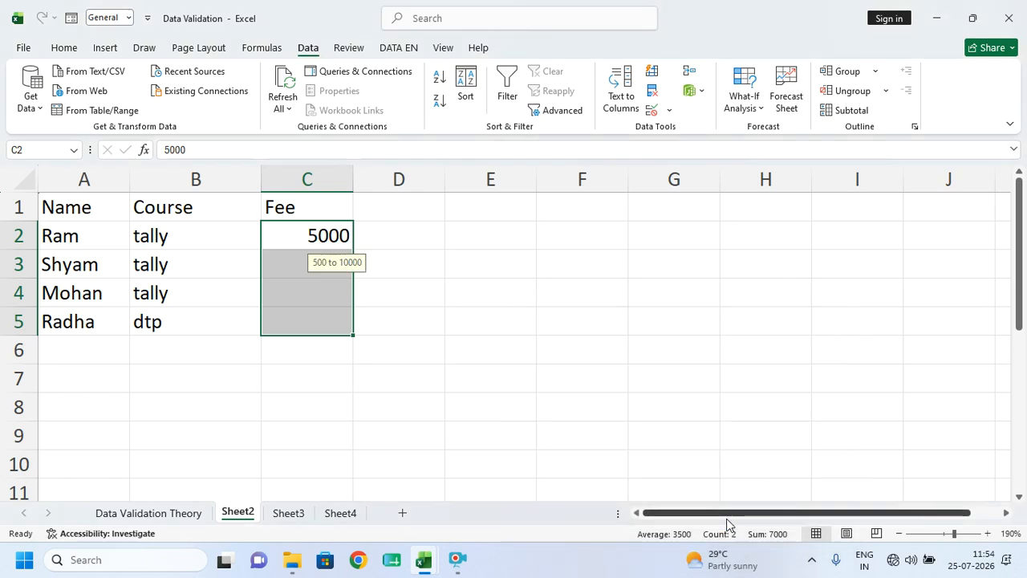
left_click(307, 297)
left_click(312, 330)
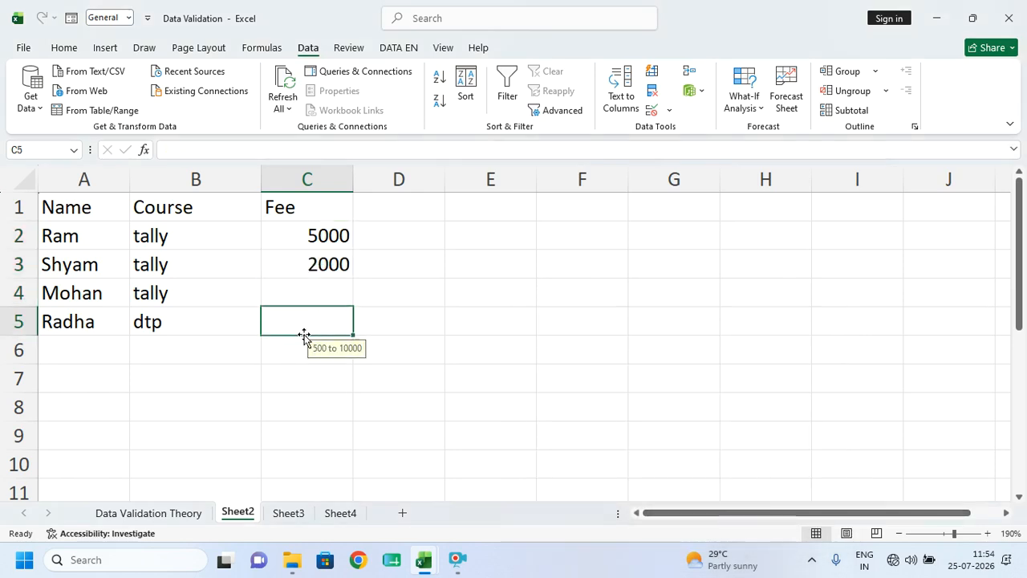
left_click(306, 271)
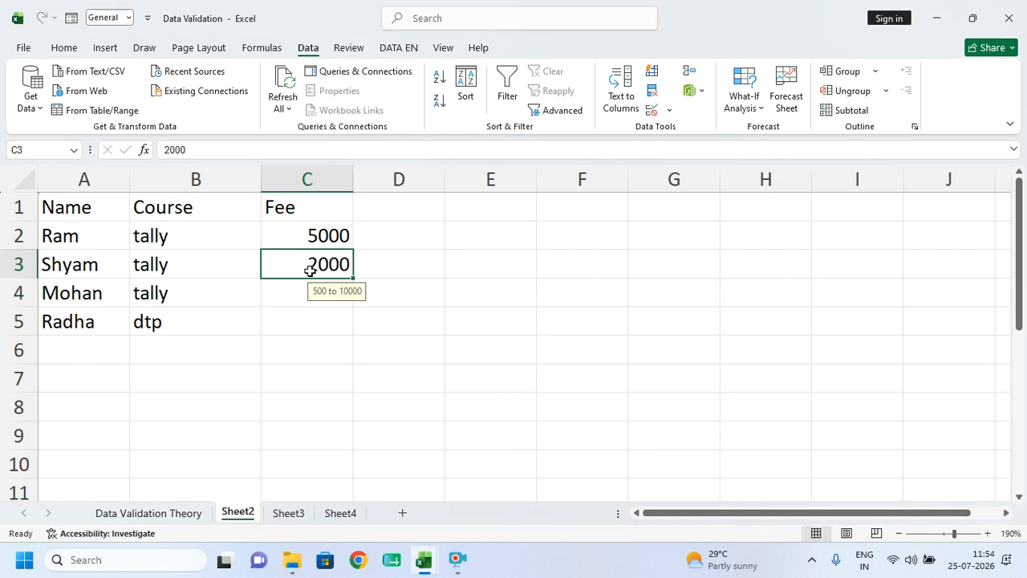
- Clear all data validation from the Fee cells C2:C6
left_click_drag(291, 223, 301, 353)
left_click(670, 110)
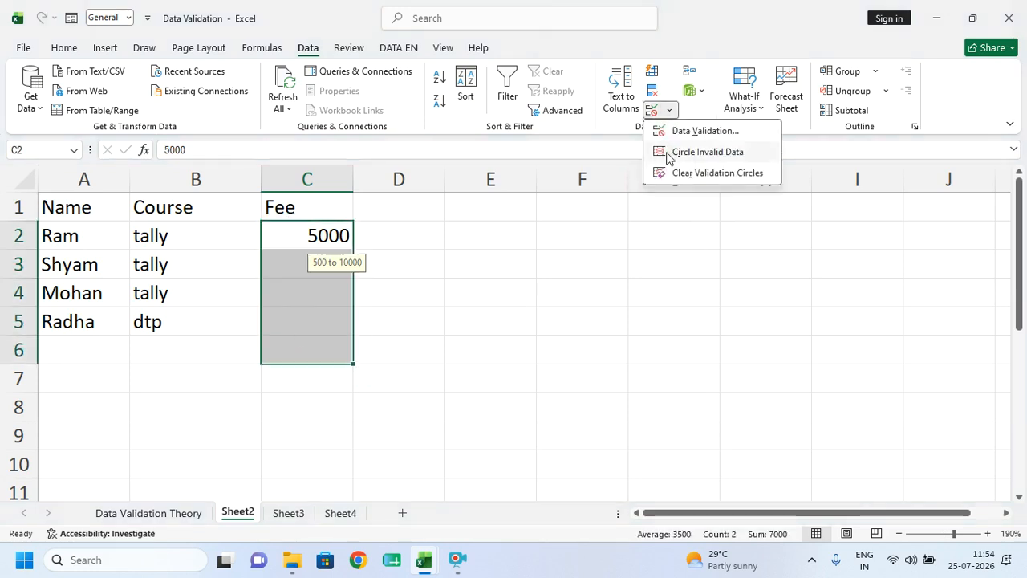
left_click(686, 133)
left_click(488, 321)
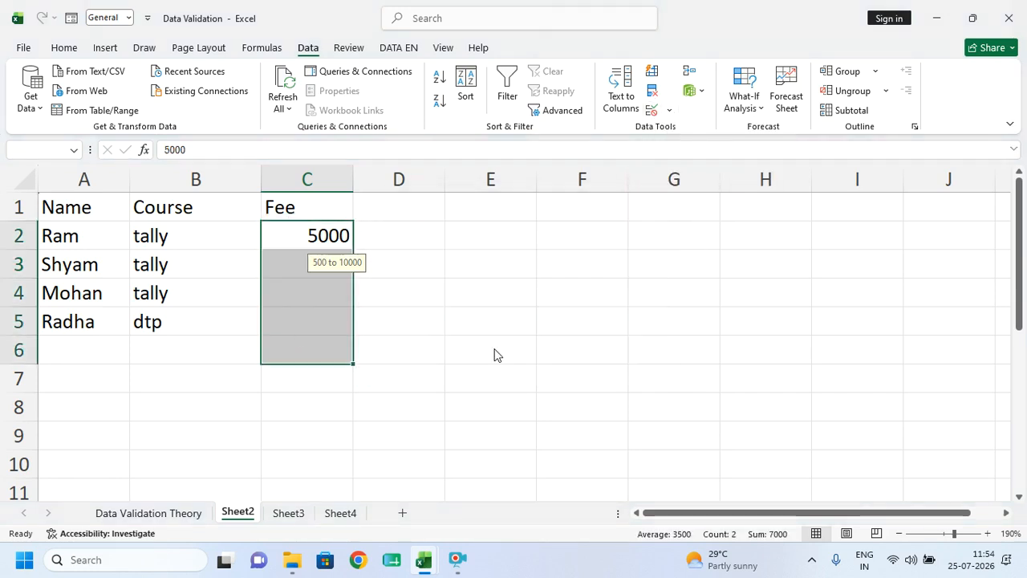
left_click(571, 521)
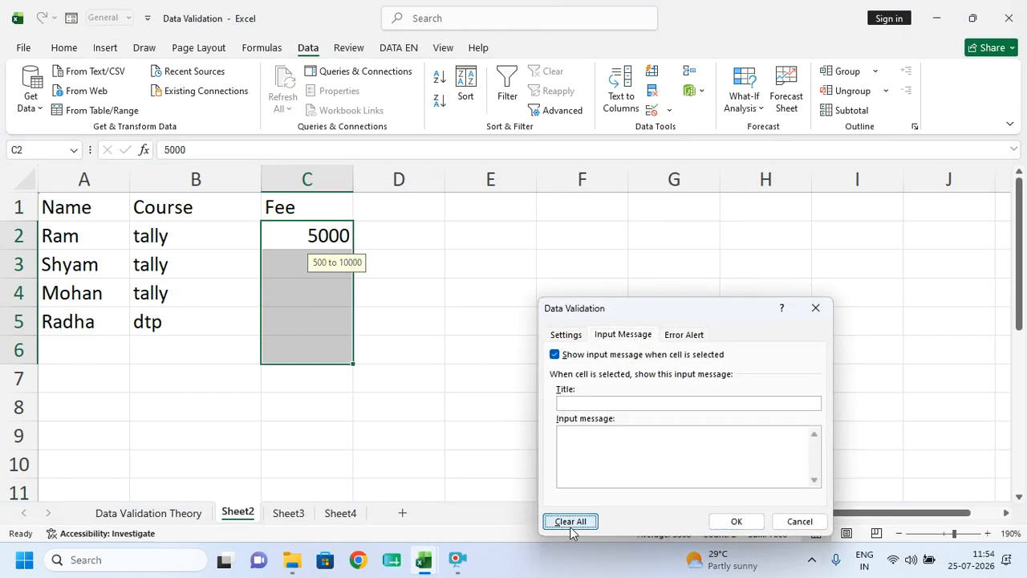
left_click(736, 522)
- Clear all validation from the table cells B2:C5 and close the Data Validation workbook
left_click_drag(160, 235, 204, 328)
left_click_drag(190, 240, 309, 310)
left_click(670, 109)
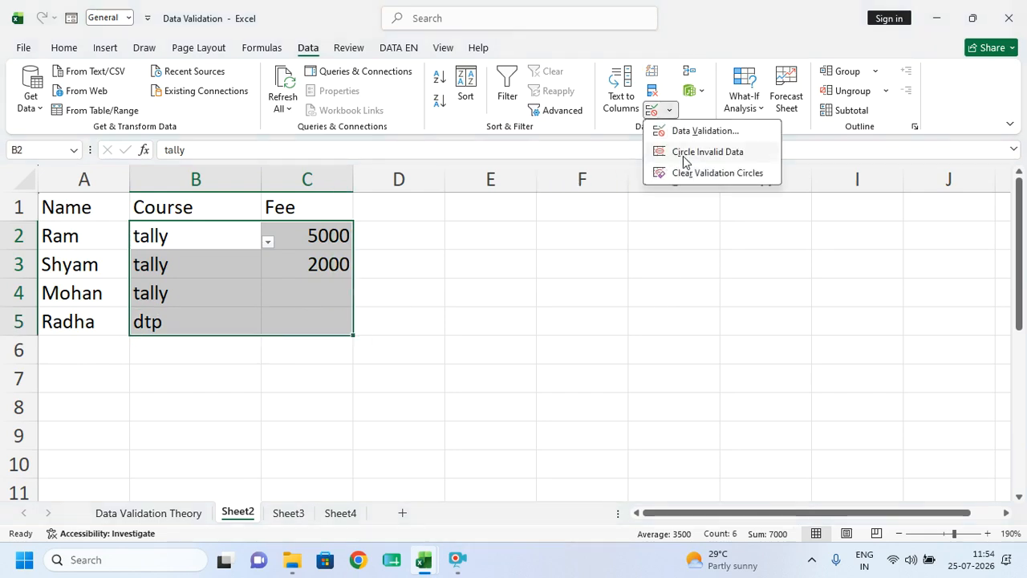
left_click(691, 151)
left_click(497, 316)
left_click(573, 525)
left_click(736, 522)
left_click(600, 467)
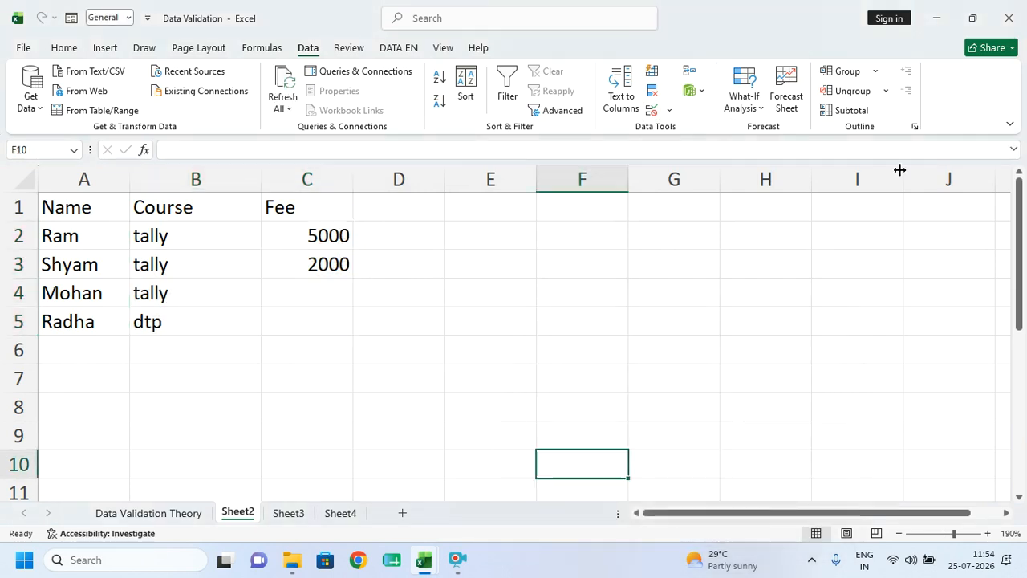
left_click(1008, 17)
- Discard the workbook changes and open the GOAL SEEK workbook's Goal Seek Pratical sheet
left_click(543, 297)
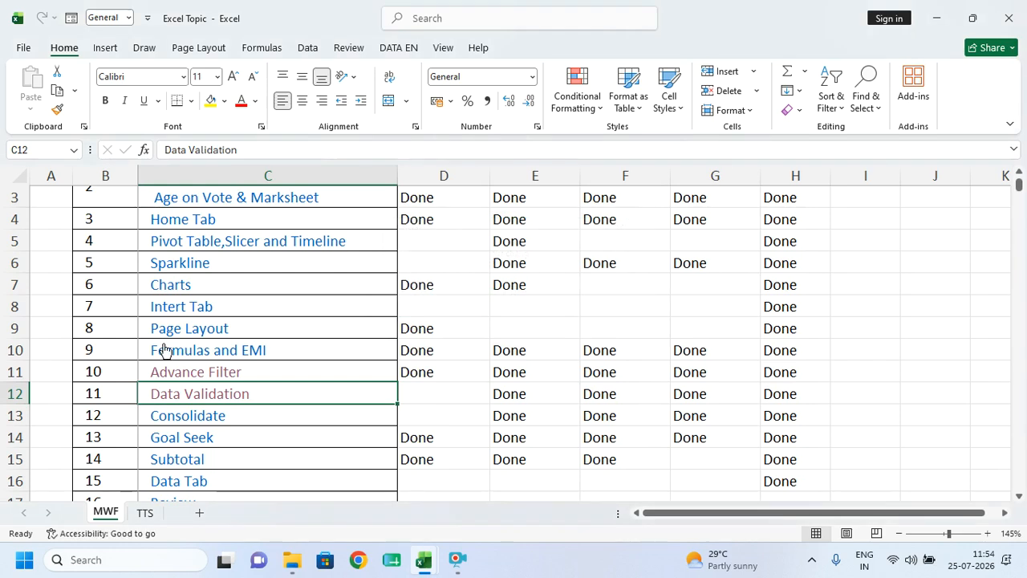
scroll(164, 353, "down", 1)
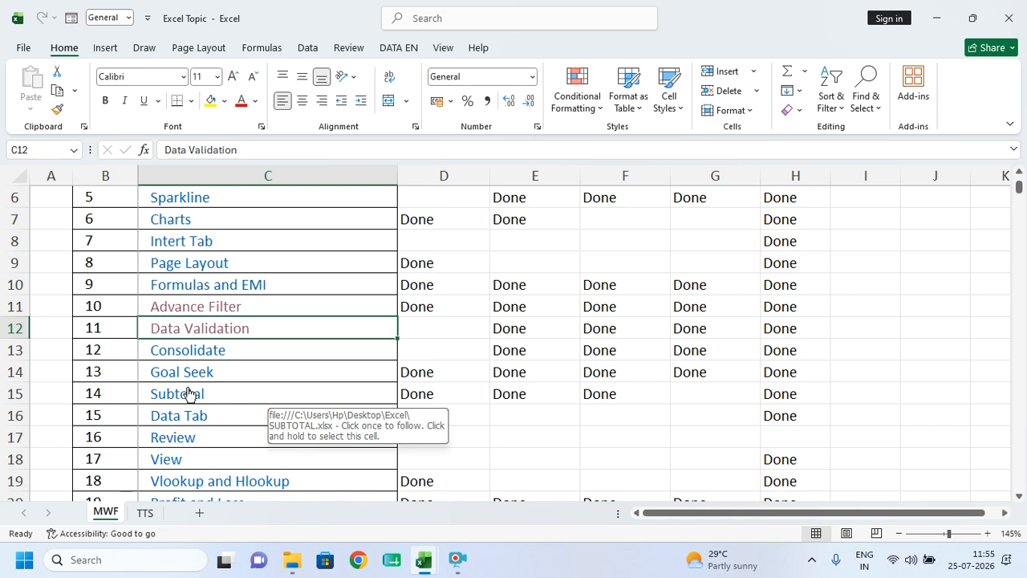
left_click(178, 369)
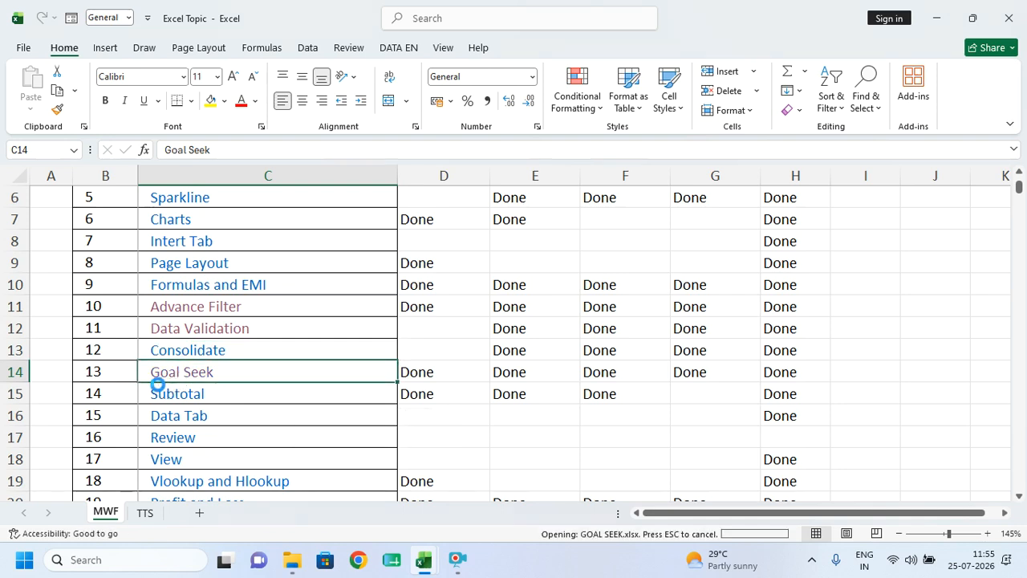
left_click(217, 513)
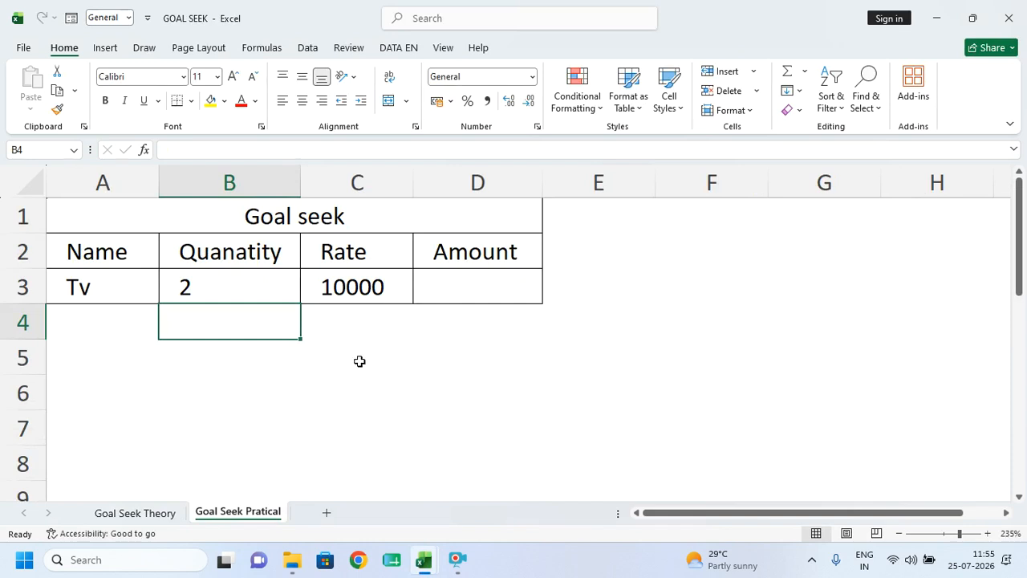
left_click(340, 460)
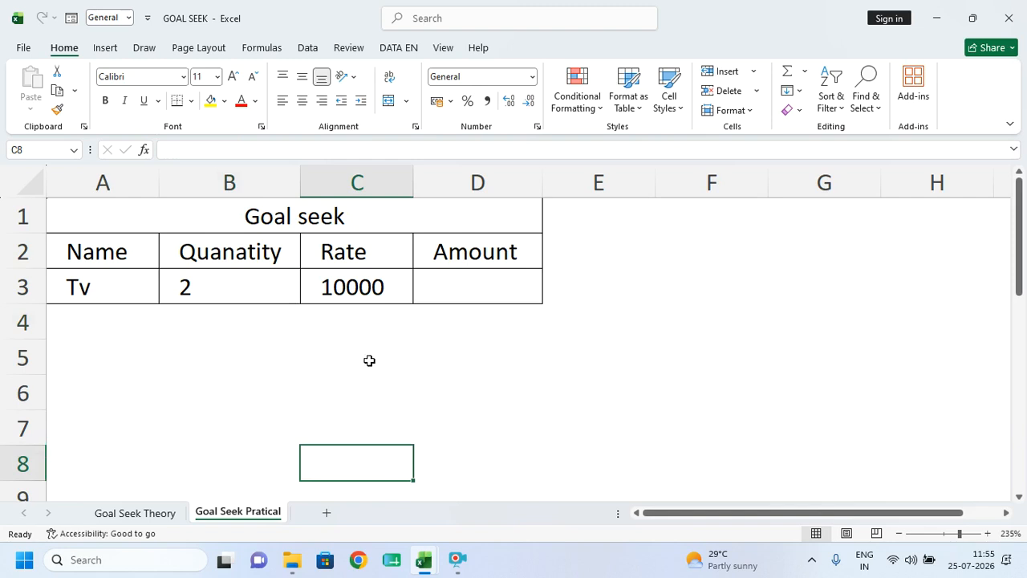
- Point out the Tv row's quantity 2 and rate 10000
left_click_drag(179, 286, 282, 305)
left_click(286, 361)
left_click_drag(115, 281, 263, 287)
left_click(262, 287)
left_click(392, 287)
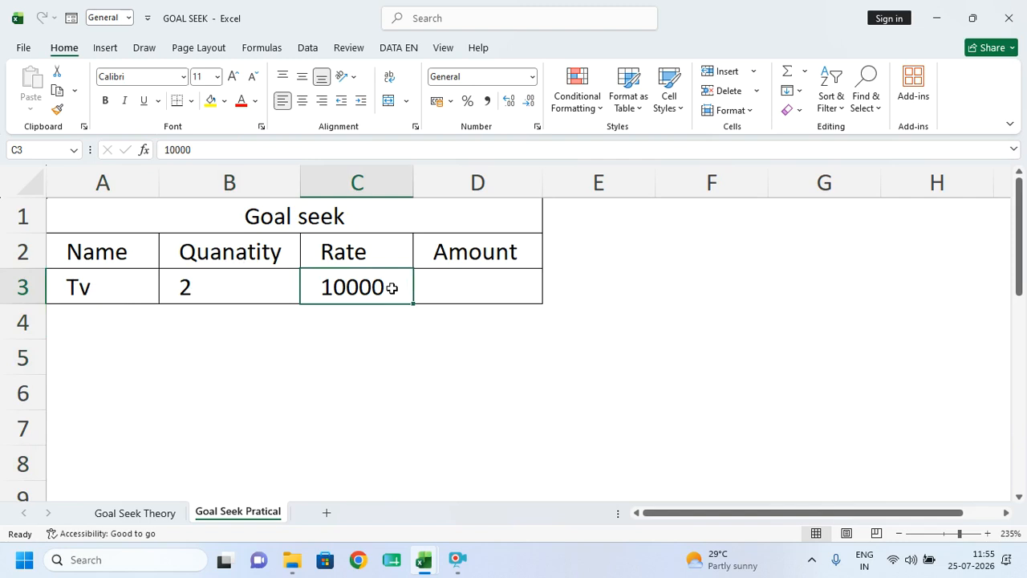
- Enter =B3*C3 in Amount cell D3, giving 20000
left_click(474, 284)
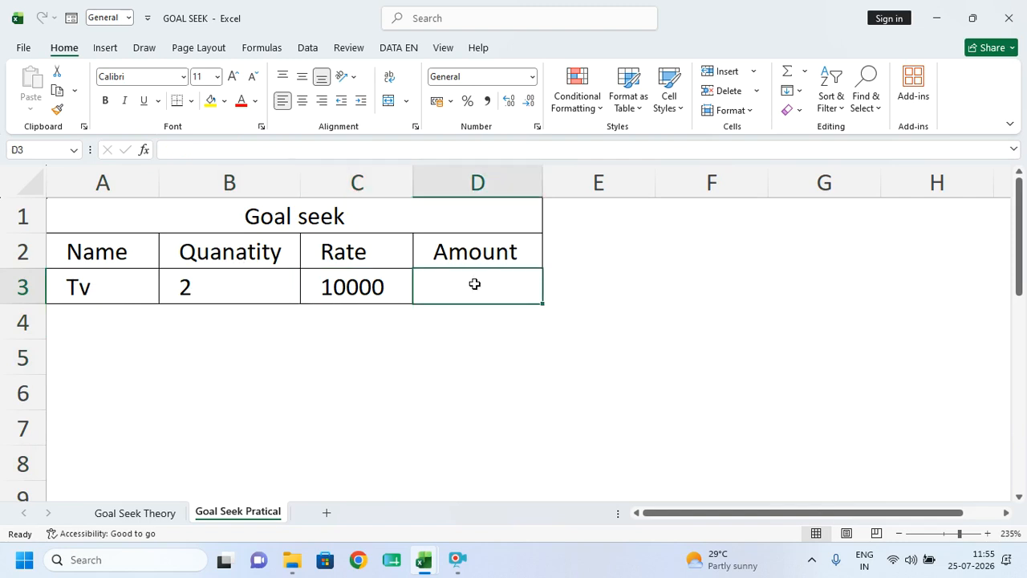
type("=")
left_click(206, 284)
type("*-")
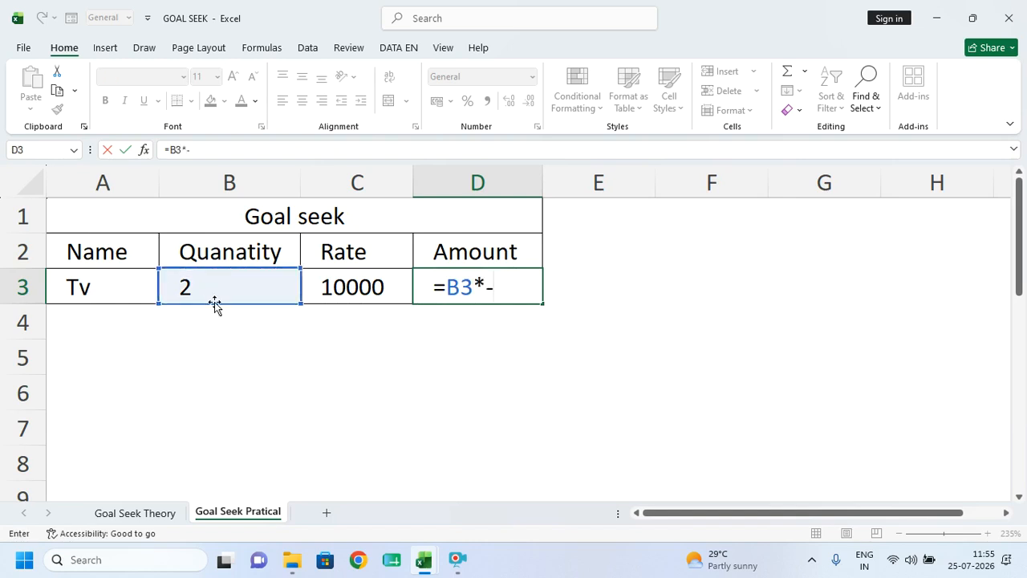
left_click(341, 292)
key("BackSpace")
key("BackSpace")
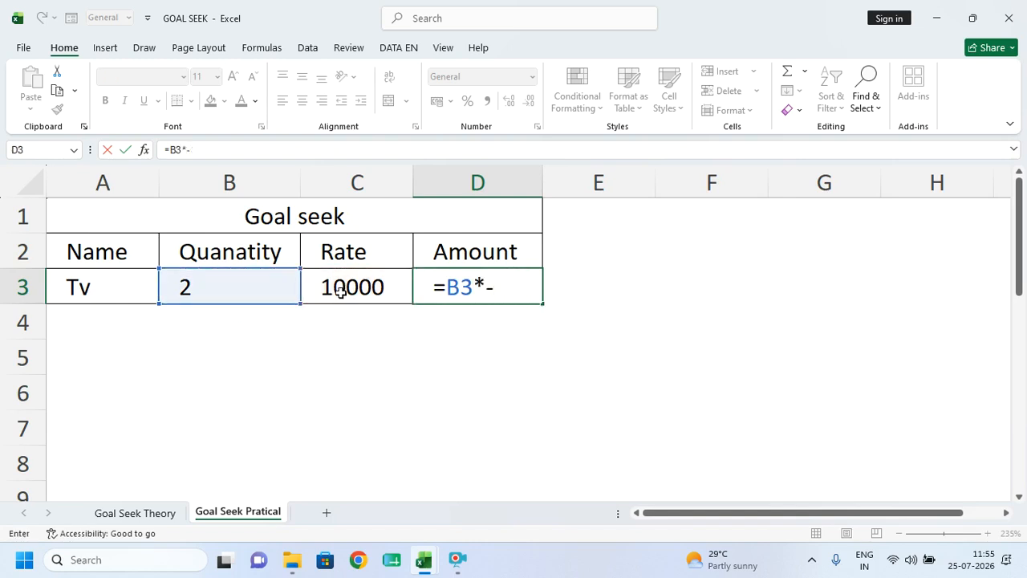
key("BackSpace")
left_click(341, 292)
key("Return")
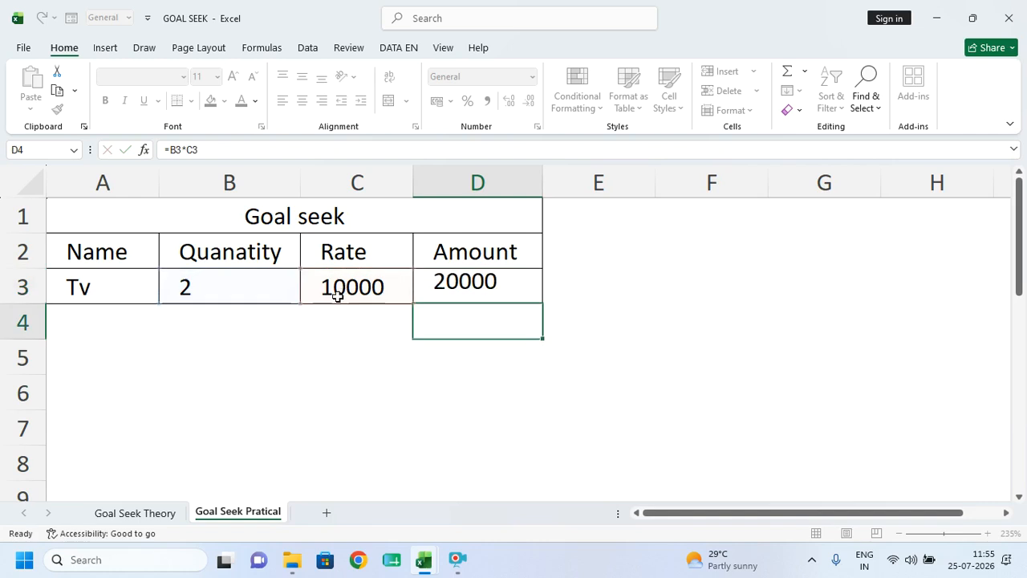
- Enter 500000000 as a scratch value in F3:F4, then delete it again
left_click_drag(680, 334, 709, 302)
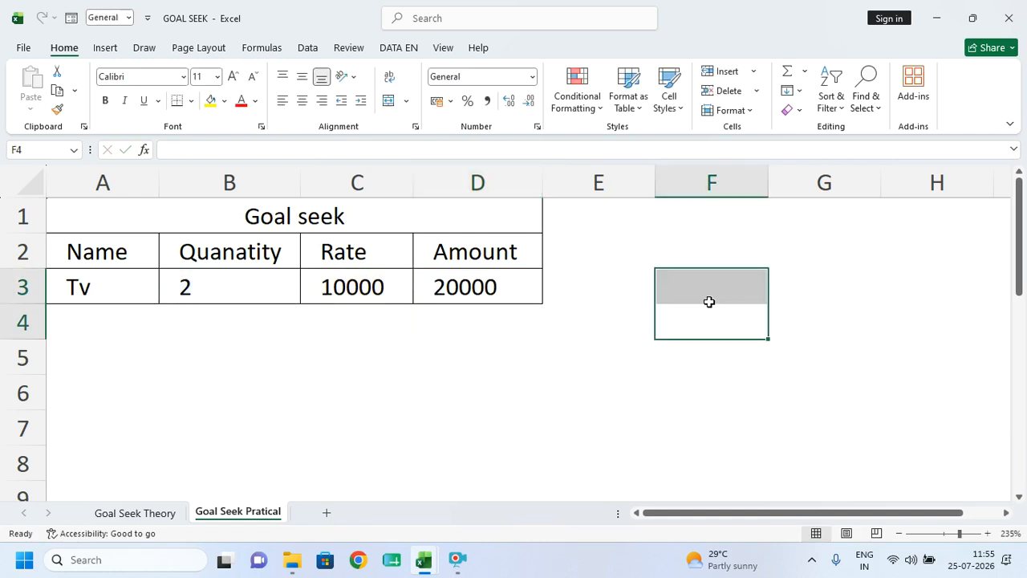
type("500000000")
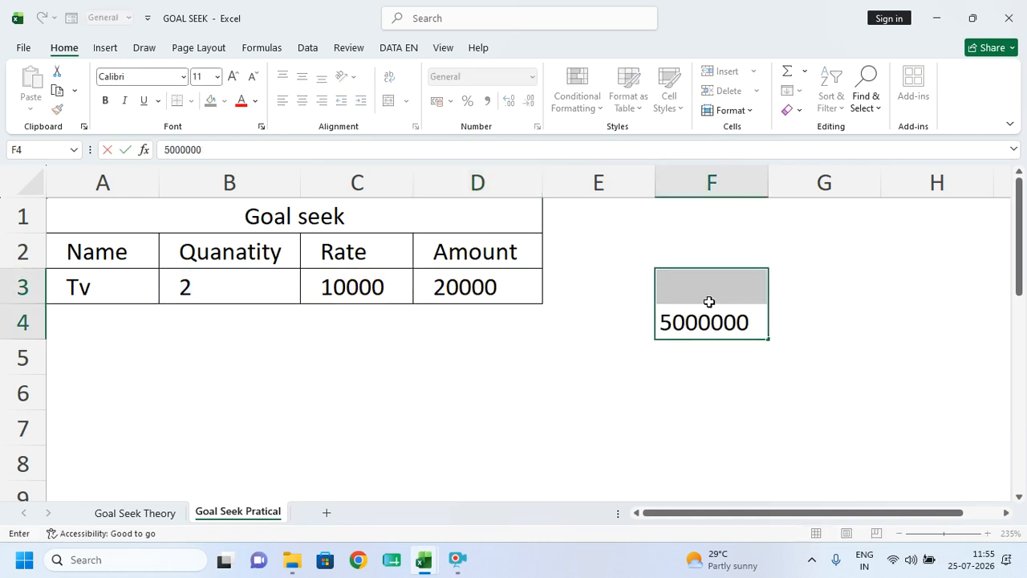
key("Return")
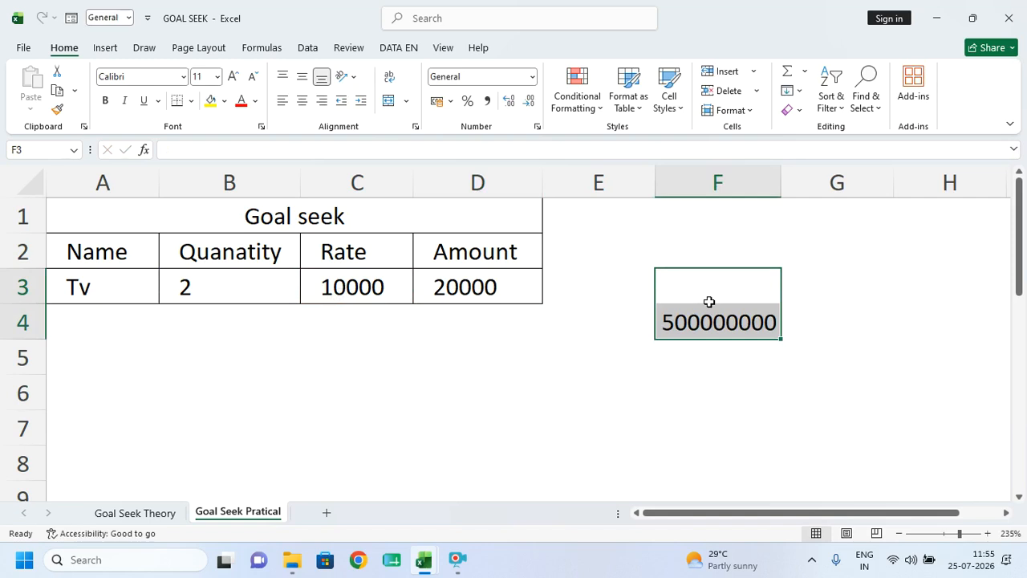
key("Return")
key("Return")
key("Return")
key("Return")
key("Return")
key("Return")
key("Return")
key("Return")
key("Return")
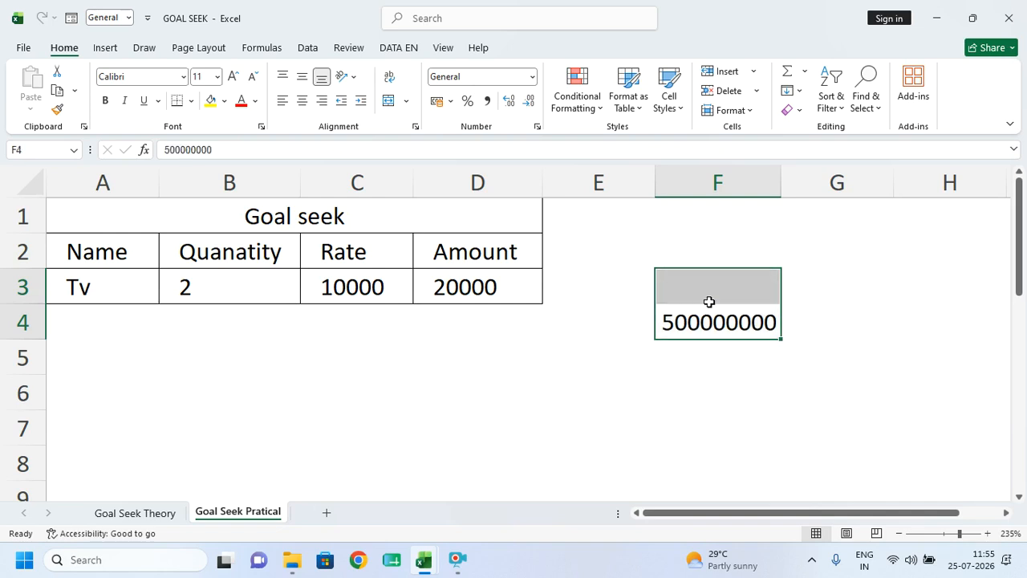
key("Return")
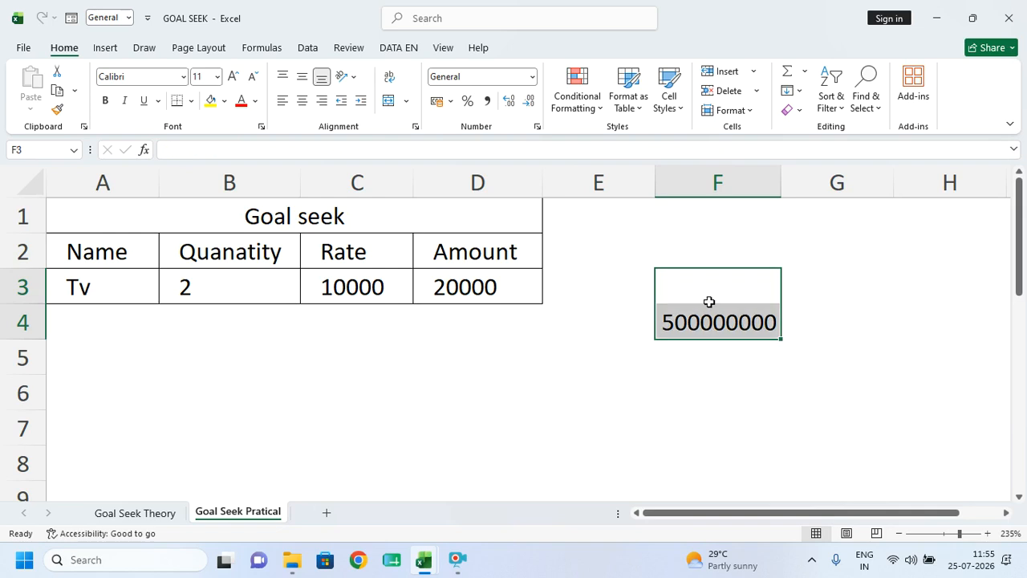
left_click_drag(696, 387, 720, 359)
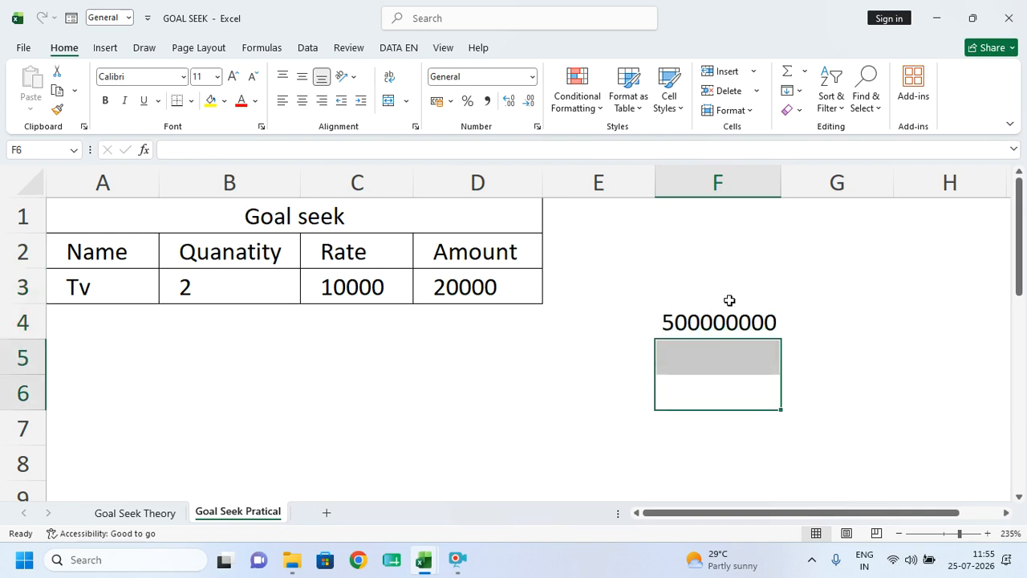
left_click(459, 293)
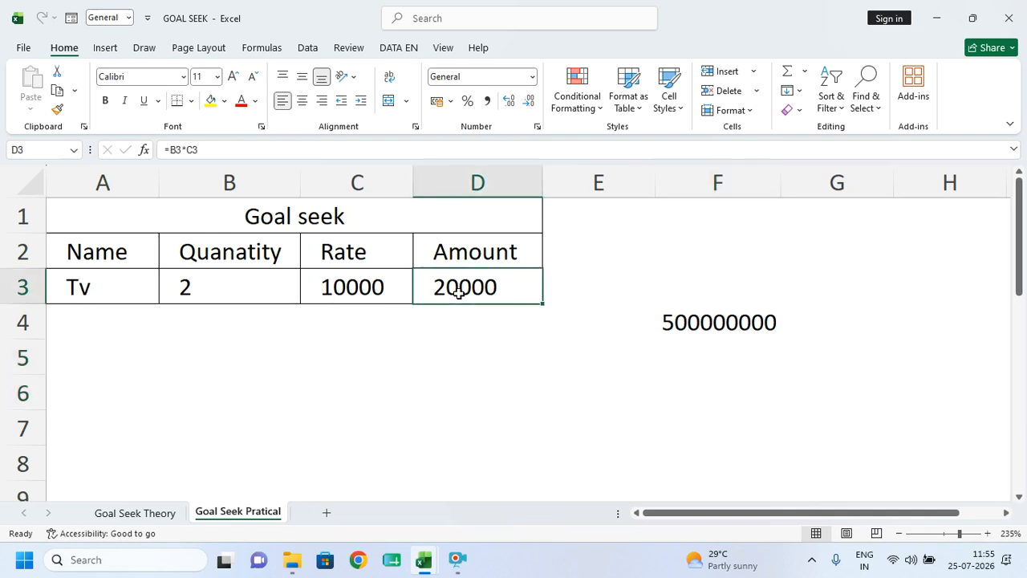
left_click_drag(680, 304, 691, 338)
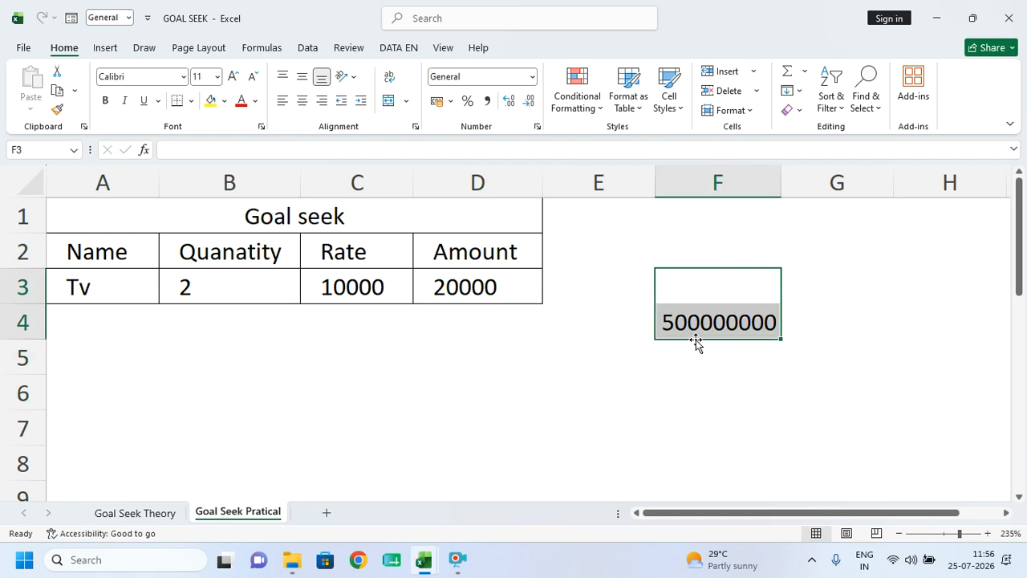
key("Delete")
left_click(663, 390)
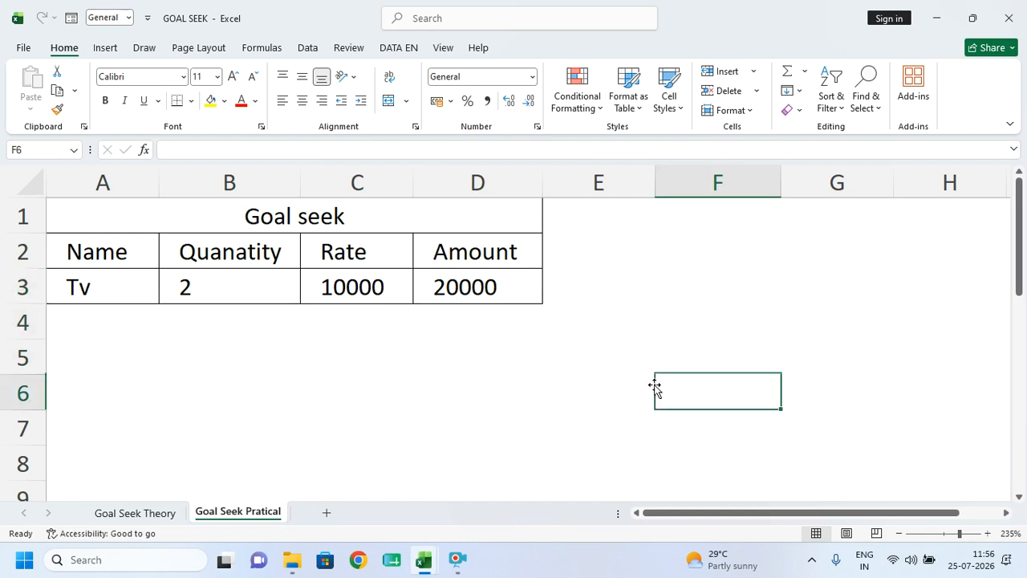
- Rebuild the Amount formula in D3 as =B3*C3, giving 20000, and show the Data commands
left_click(499, 287)
double_click(500, 287)
key("BackSpace")
key("BackSpace")
key("BackSpace")
key("BackSpace")
key("BackSpace")
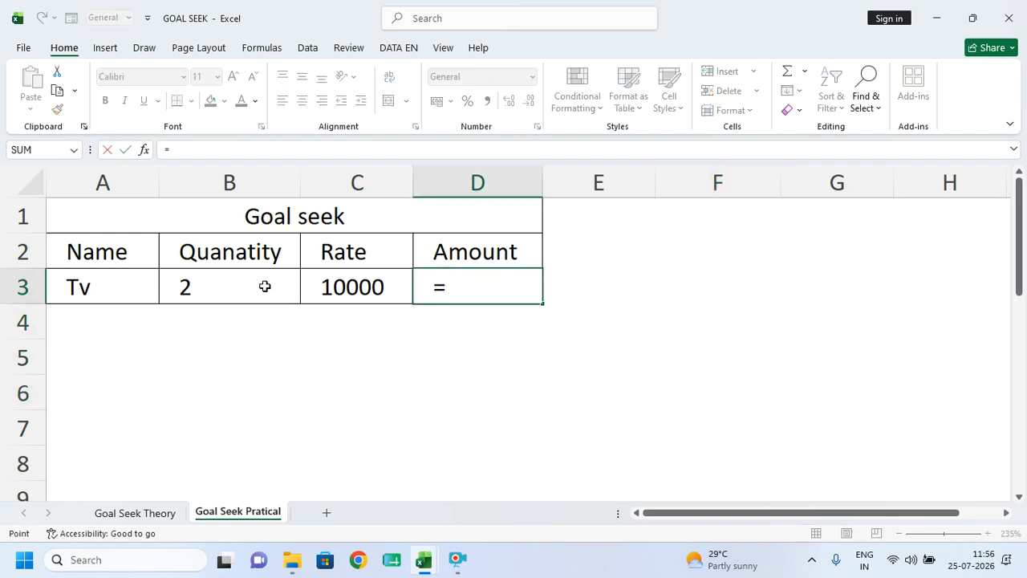
left_click(264, 287)
type("*")
left_click(337, 290)
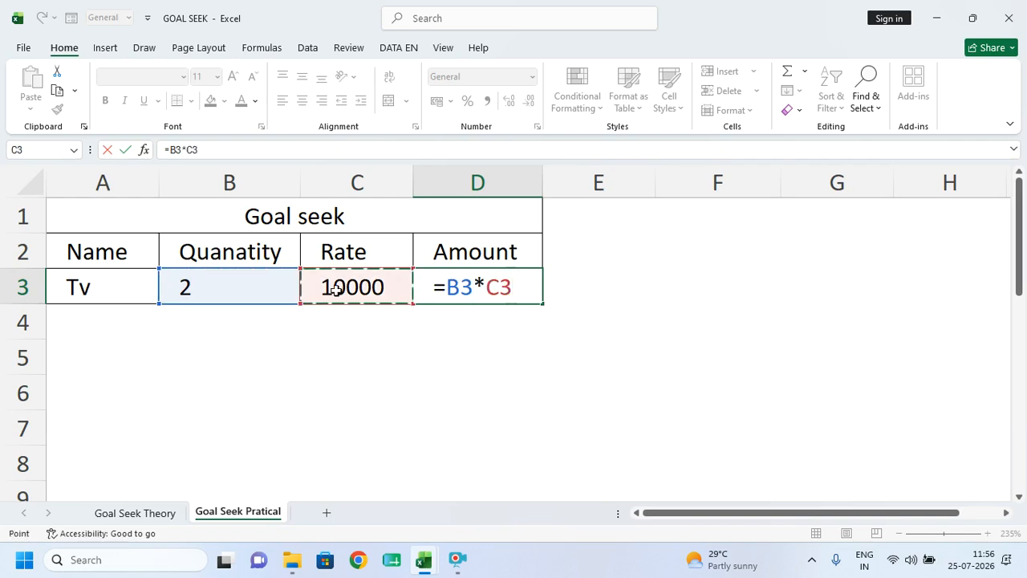
key("Return")
left_click(445, 290)
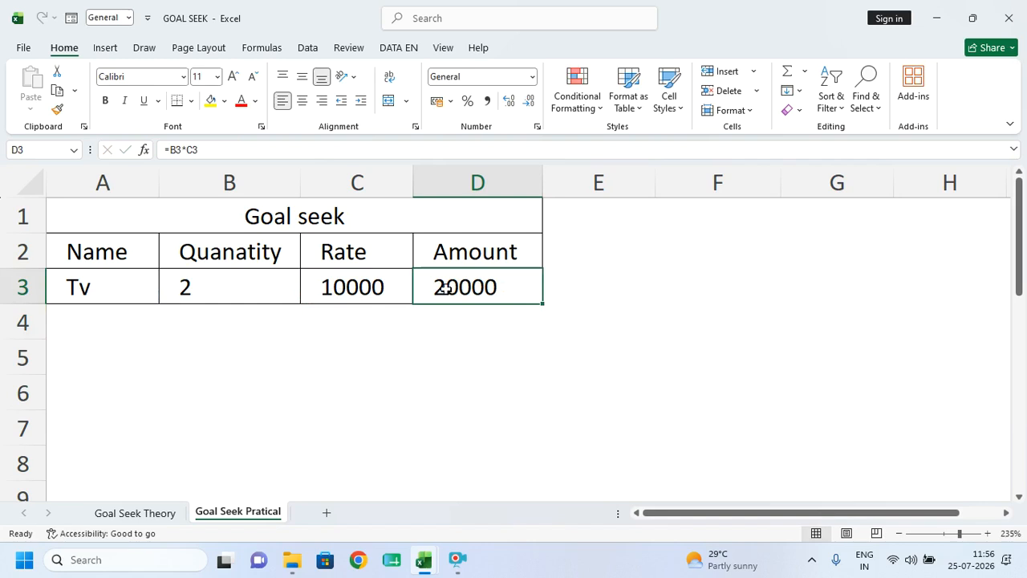
left_click(307, 48)
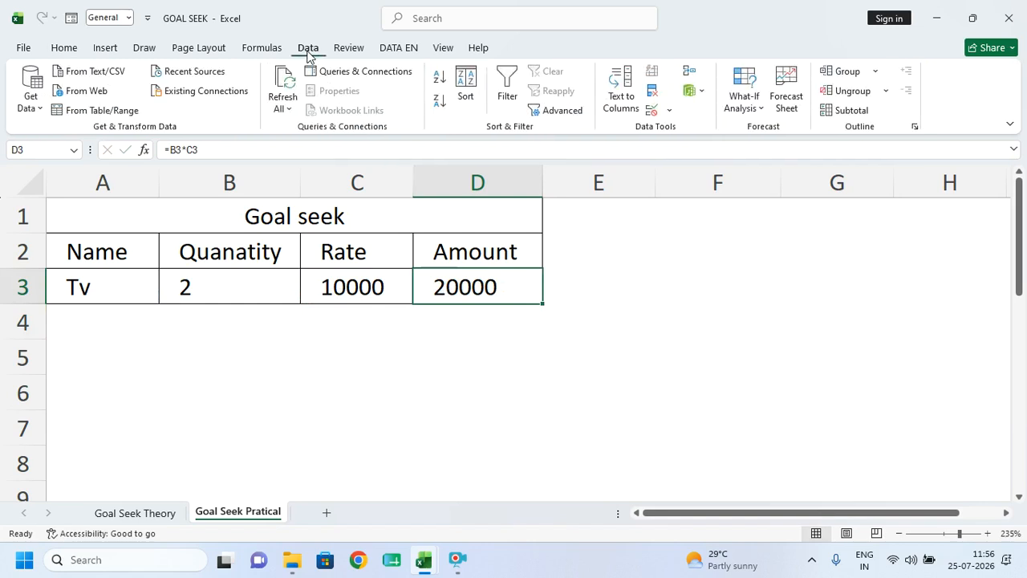
left_click(753, 108)
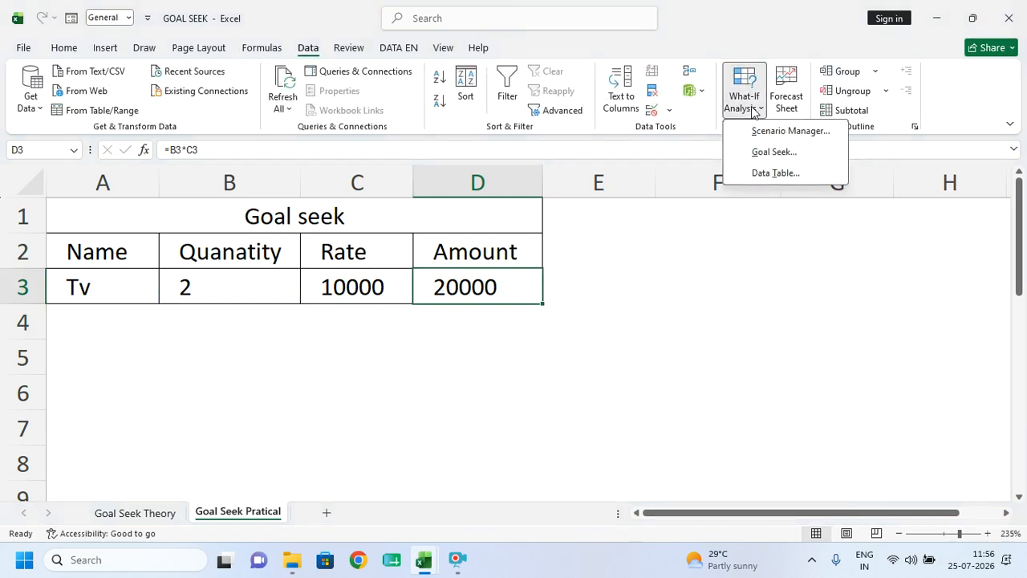
left_click(774, 152)
left_click(701, 397)
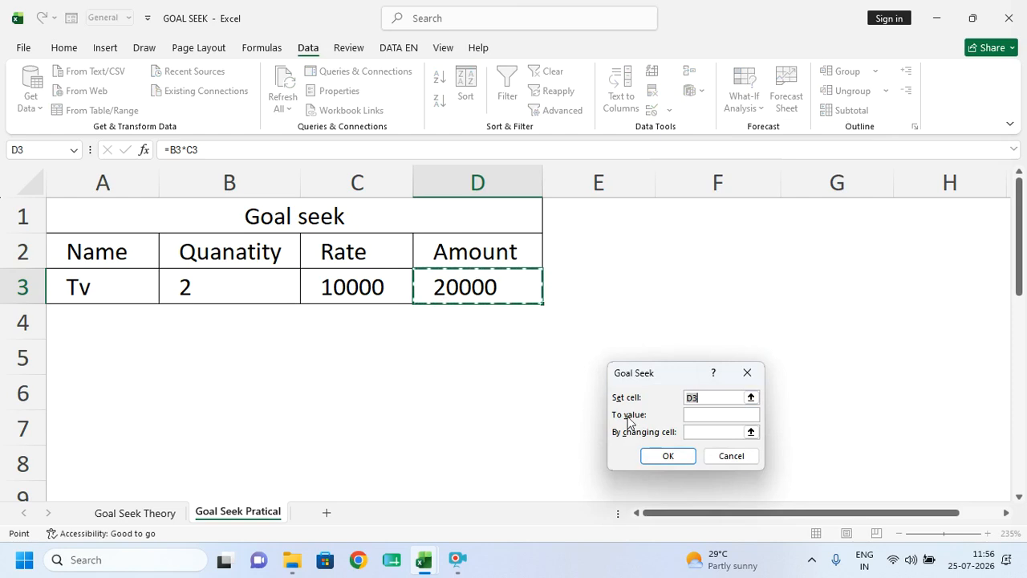
left_click(691, 414)
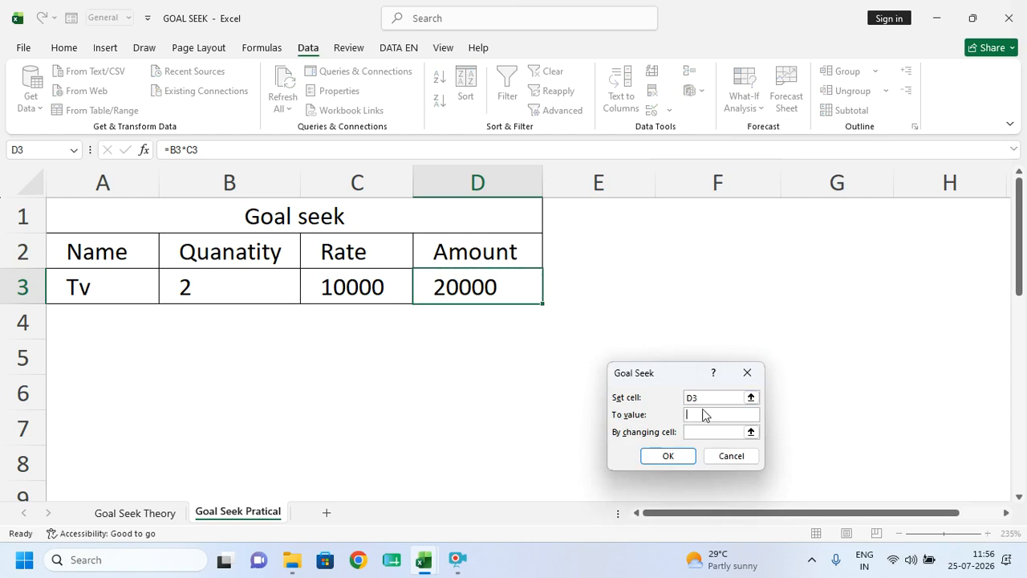
type("446656565656565")
left_click(701, 433)
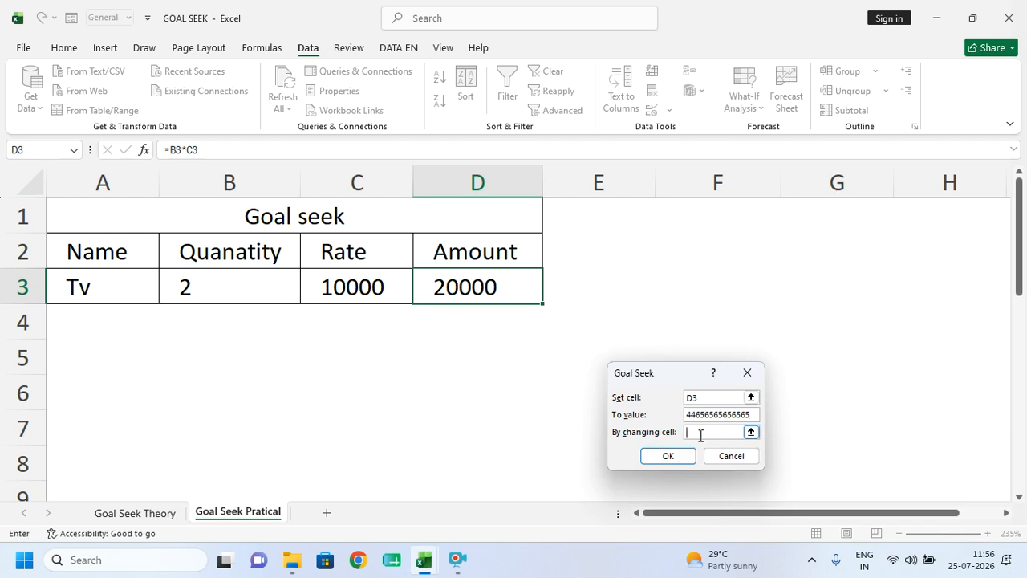
left_click(214, 291)
left_click(667, 455)
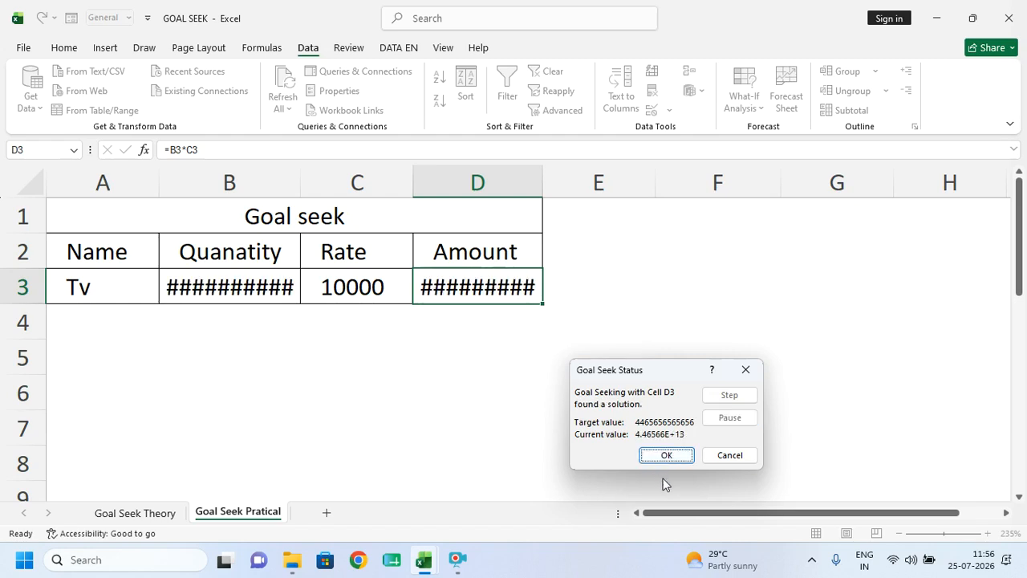
left_click(666, 455)
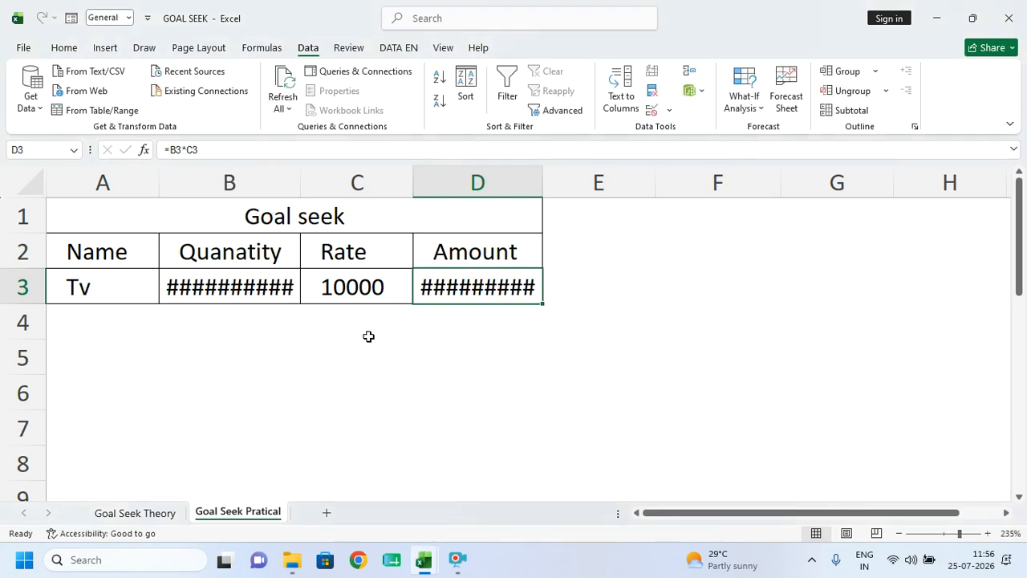
- Widen columns B and D and format D3 as Number with no decimals
left_click_drag(543, 185, 597, 202)
left_click_drag(300, 187, 337, 206)
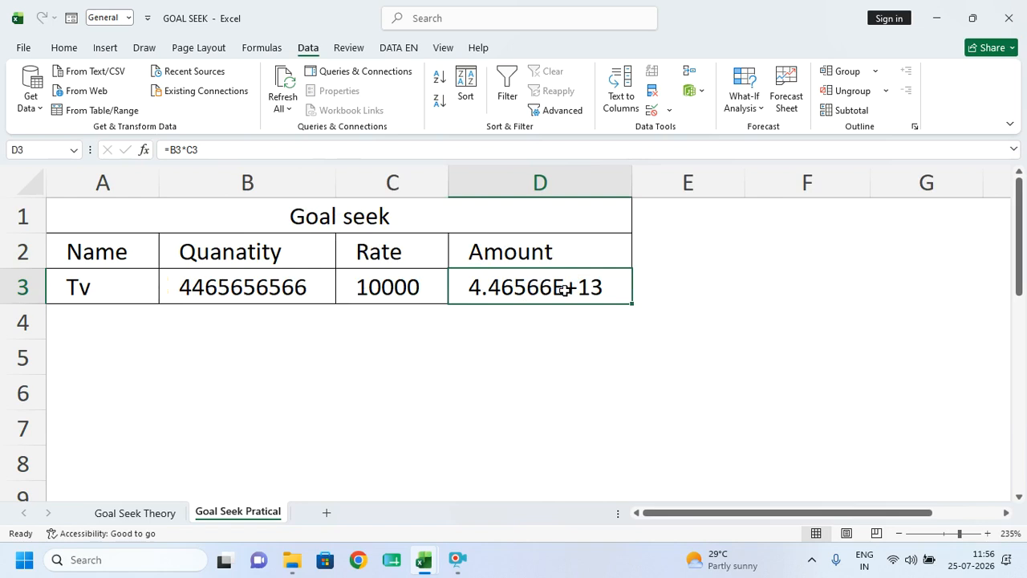
left_click_drag(632, 181, 712, 195)
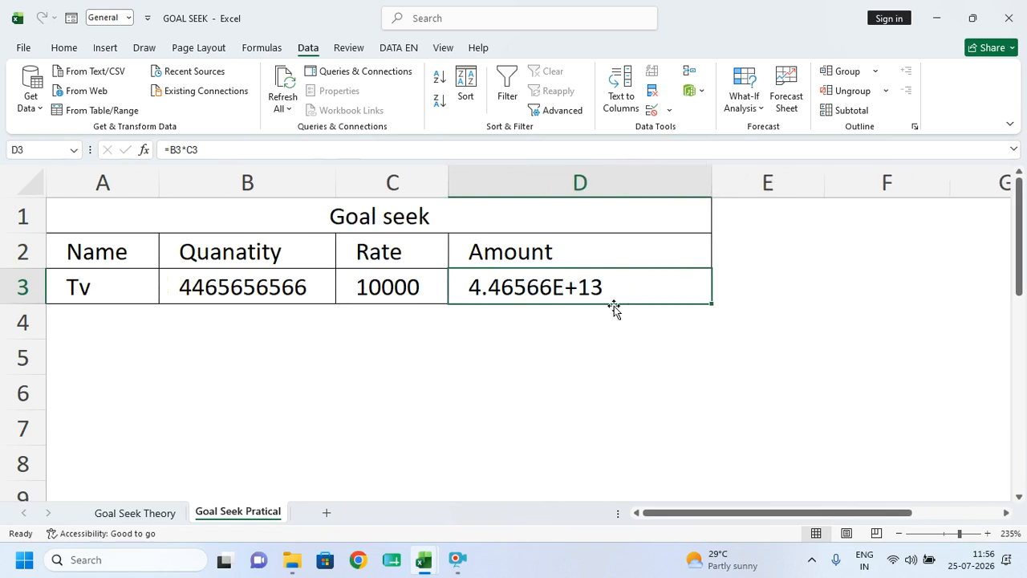
left_click(64, 48)
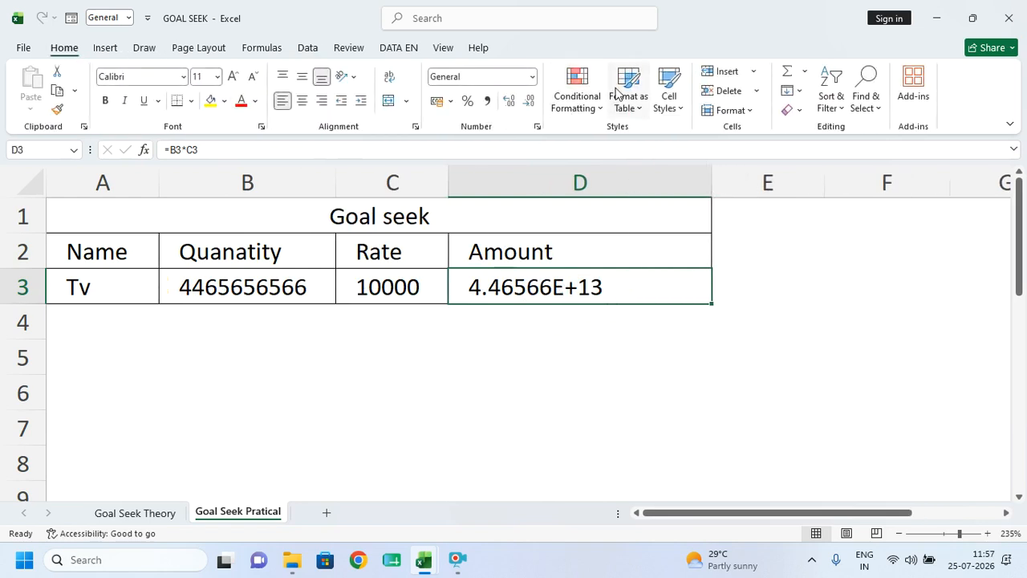
left_click(532, 76)
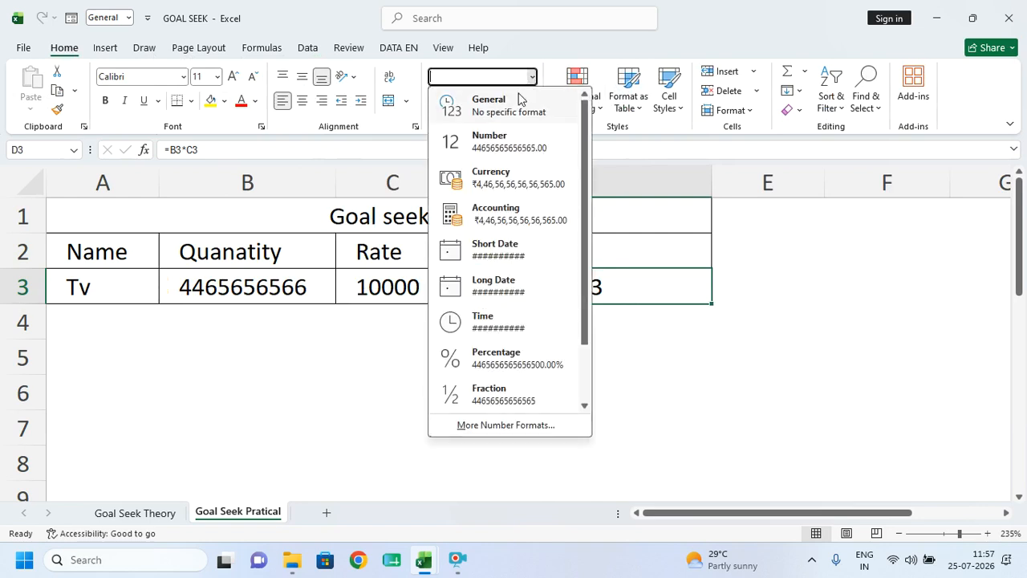
left_click(486, 154)
left_click(529, 102)
left_click(529, 101)
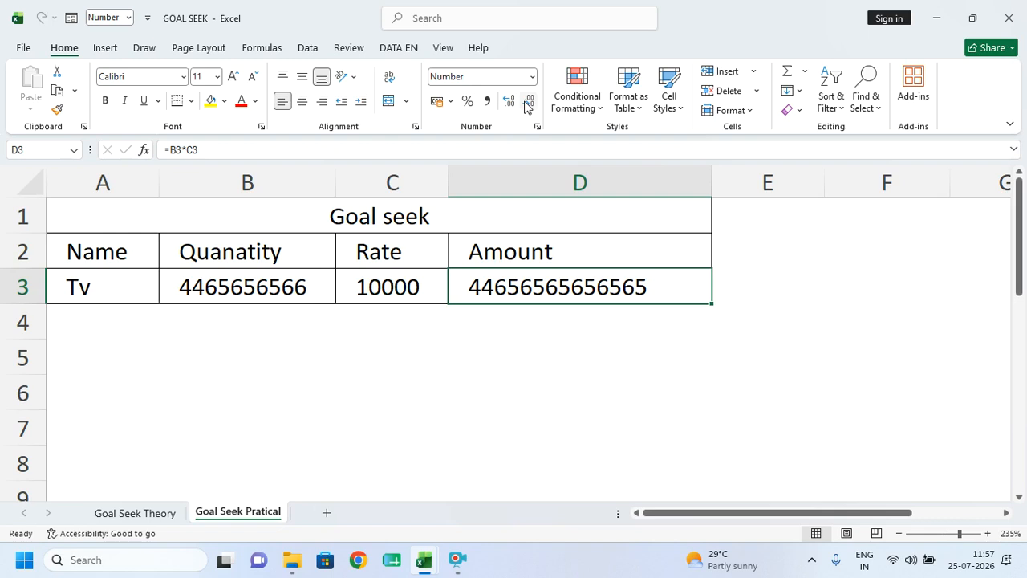
- Inspect the resulting Quanatity value in B3 and Amount in D3
left_click(297, 289)
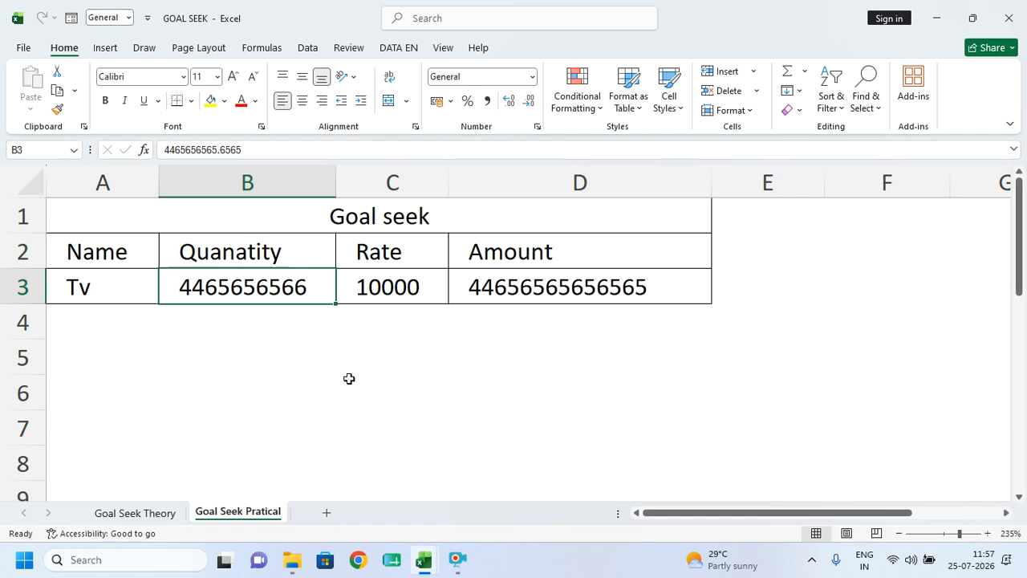
left_click(535, 295)
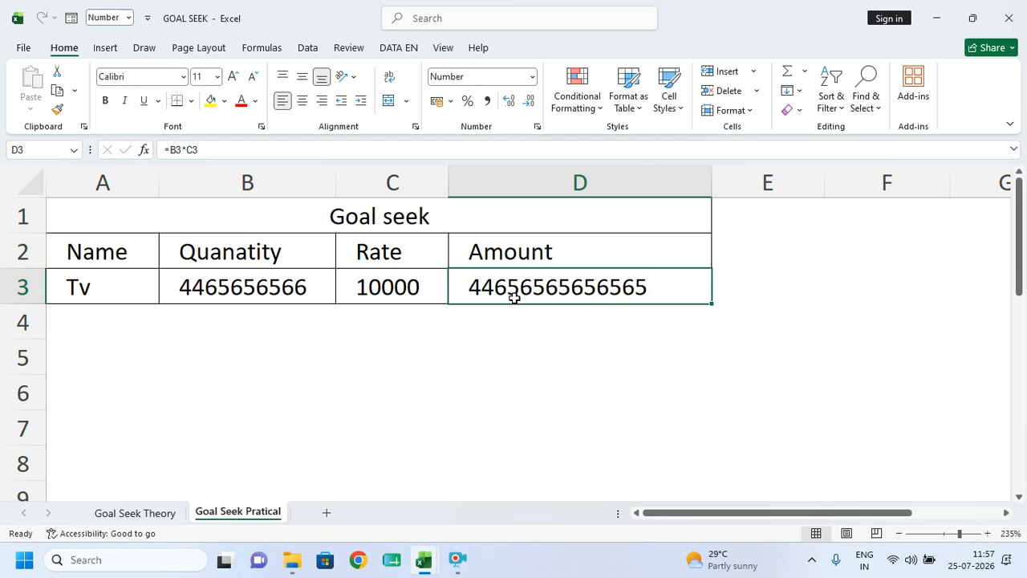
left_click(560, 352)
left_click(547, 288)
- Close GOAL SEEK.xlsx without saving and open the Profit and Loss workbook from Excel Topic
left_click(1009, 18)
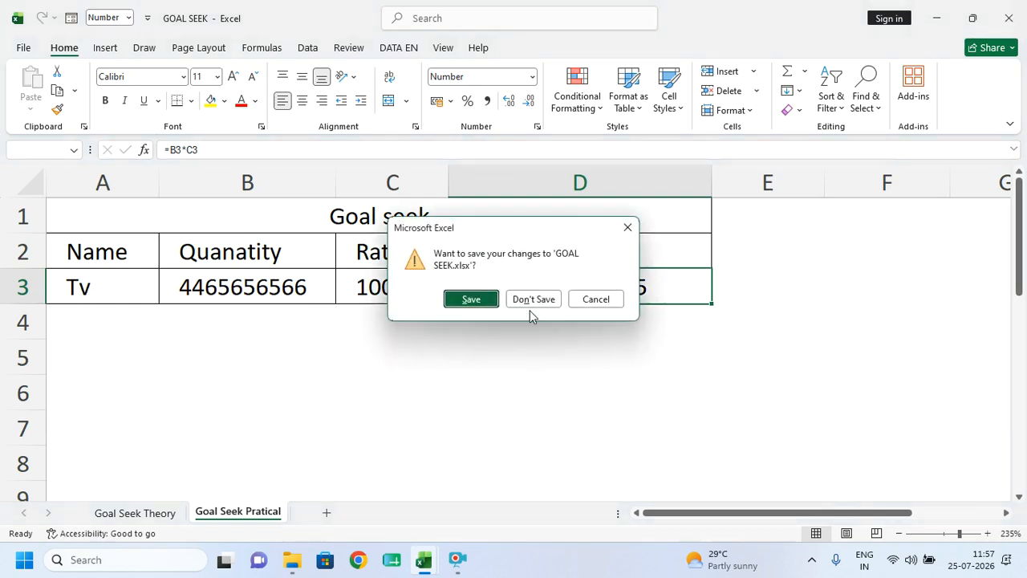
left_click(536, 303)
scroll(192, 409, "down", 1)
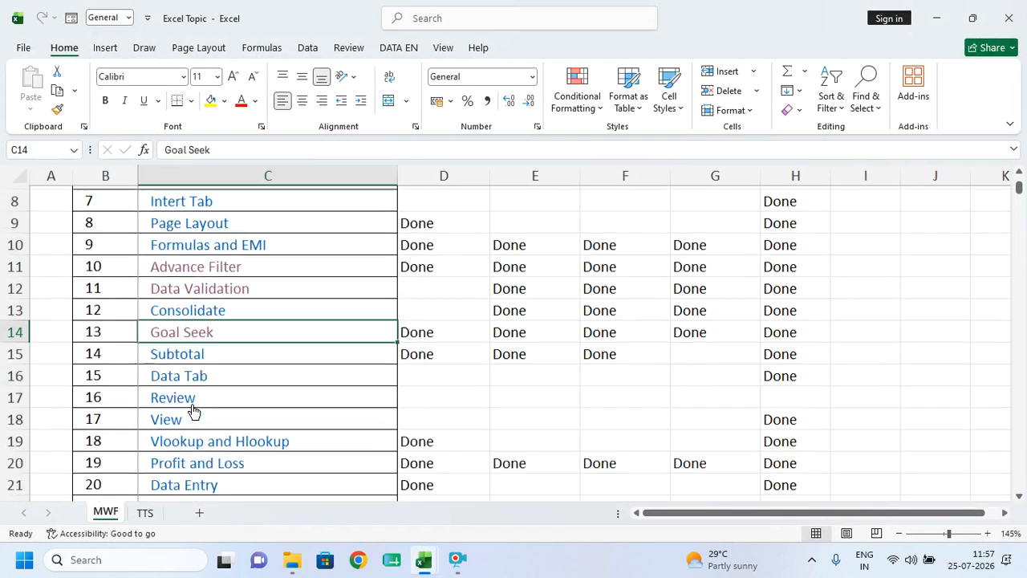
scroll(193, 411, "down", 1)
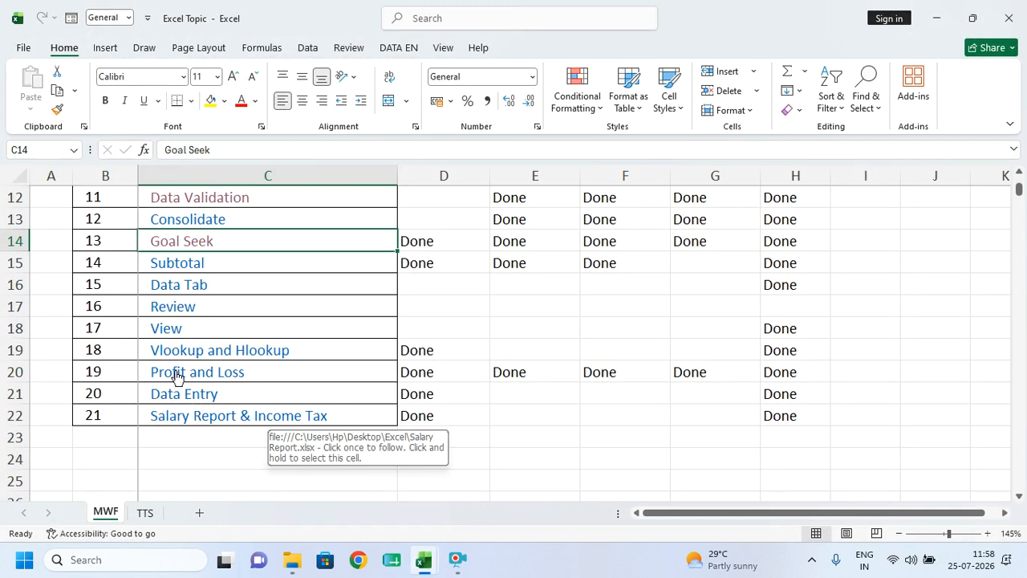
left_click(178, 377)
left_click(178, 377)
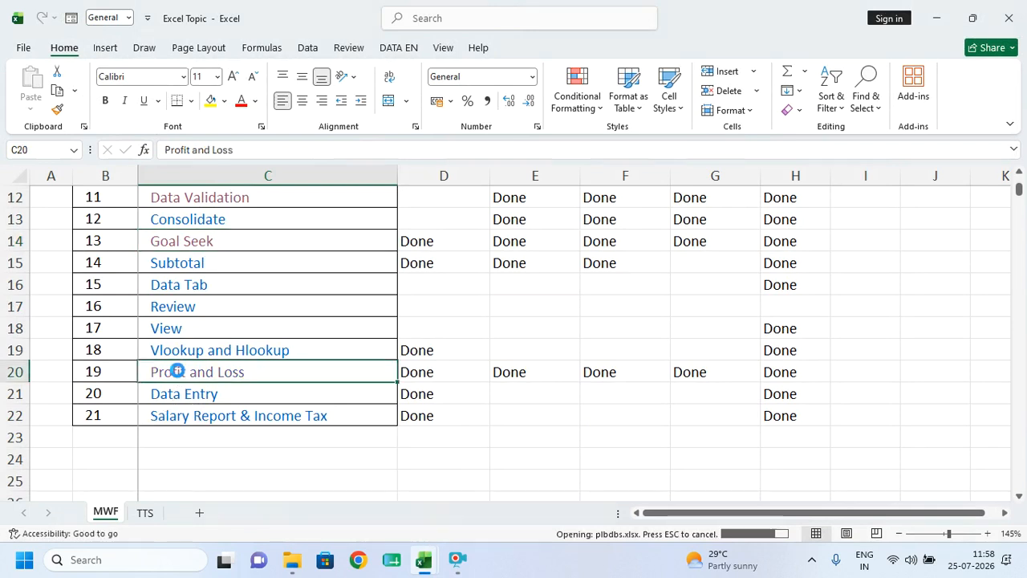
scroll(372, 269, "down", 1)
scroll(225, 265, "up", 1)
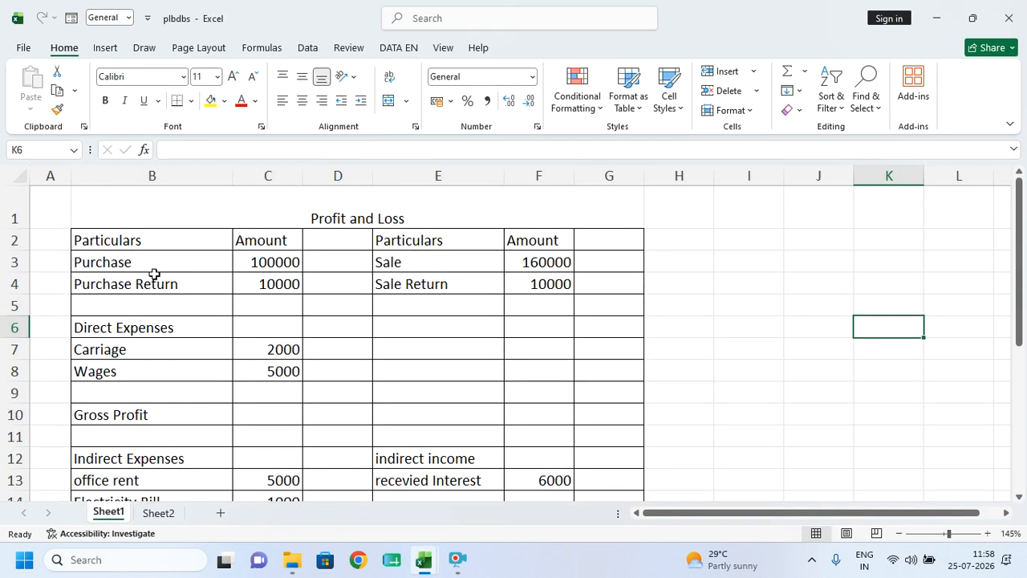
scroll(183, 268, "down", 3)
scroll(185, 271, "up", 3)
left_click(276, 283)
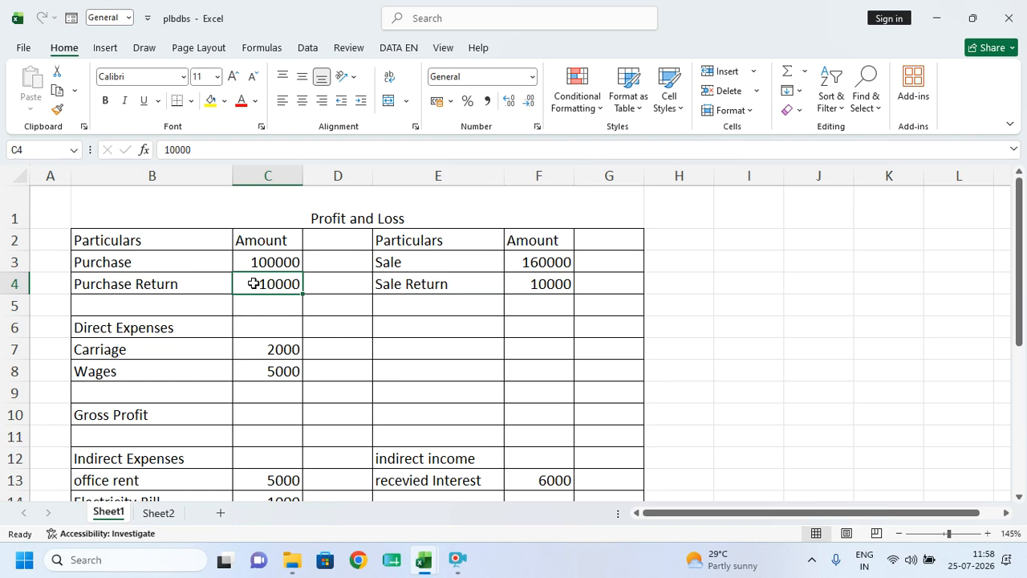
left_click(388, 353)
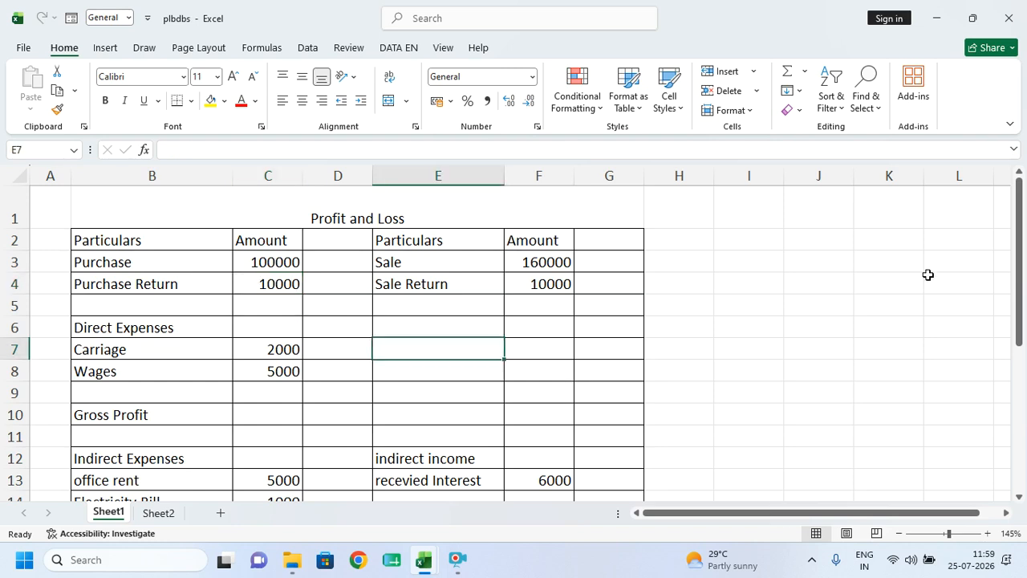
left_click(820, 283)
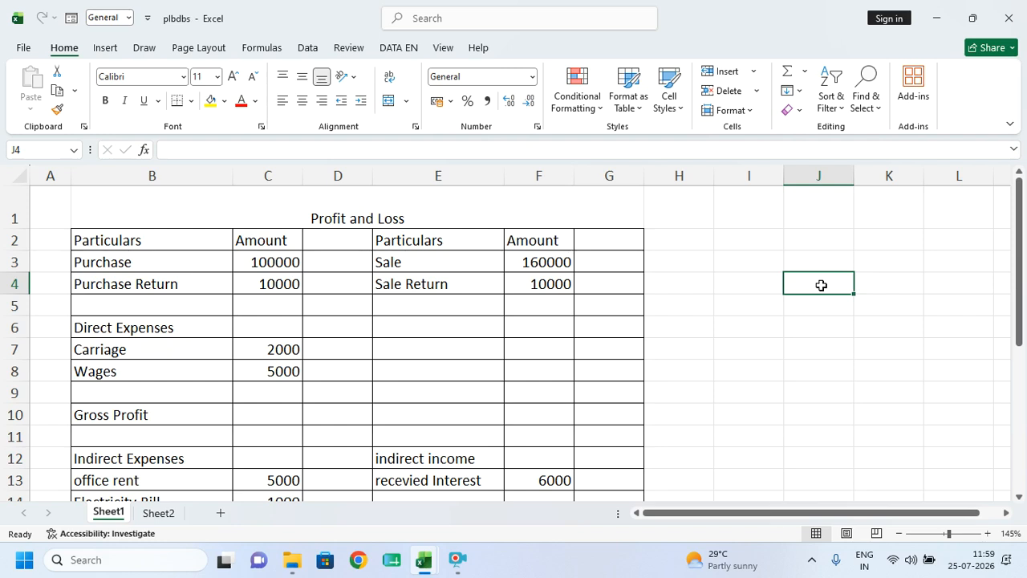
key("Right")
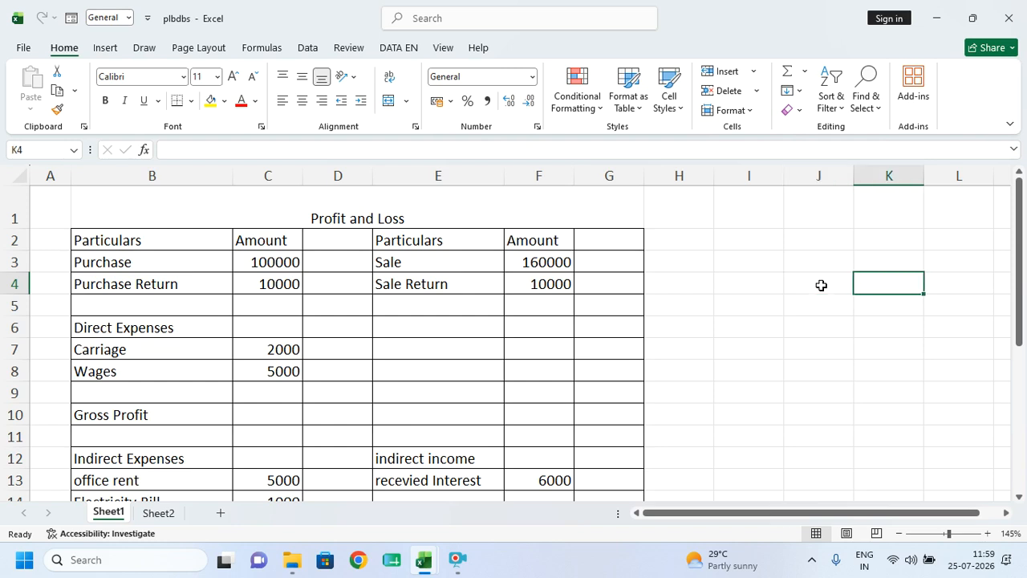
- Enter scratch figures 100000 in K4 and 10 in J6 beside the table
type("1000")
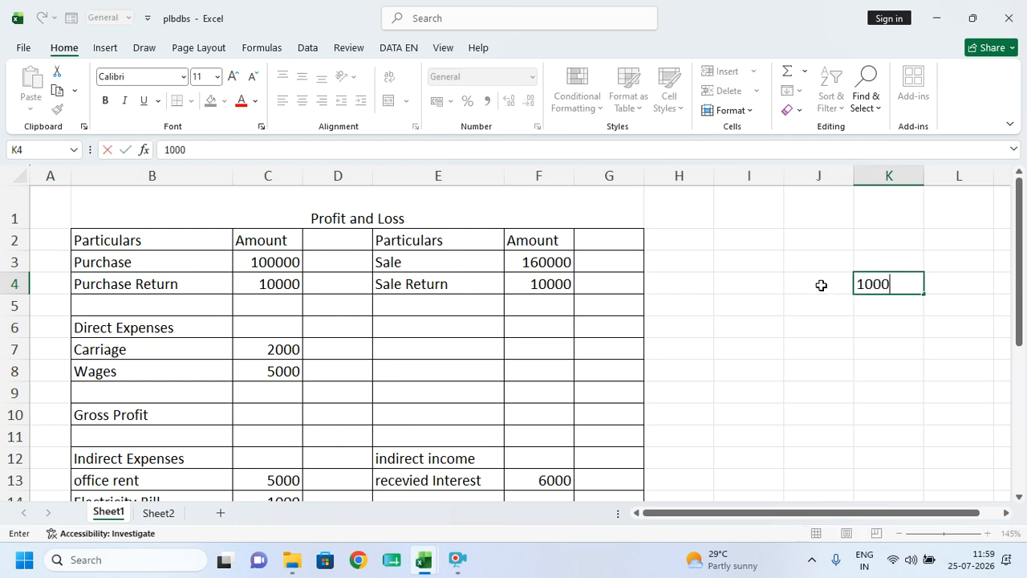
type("00")
key("Return")
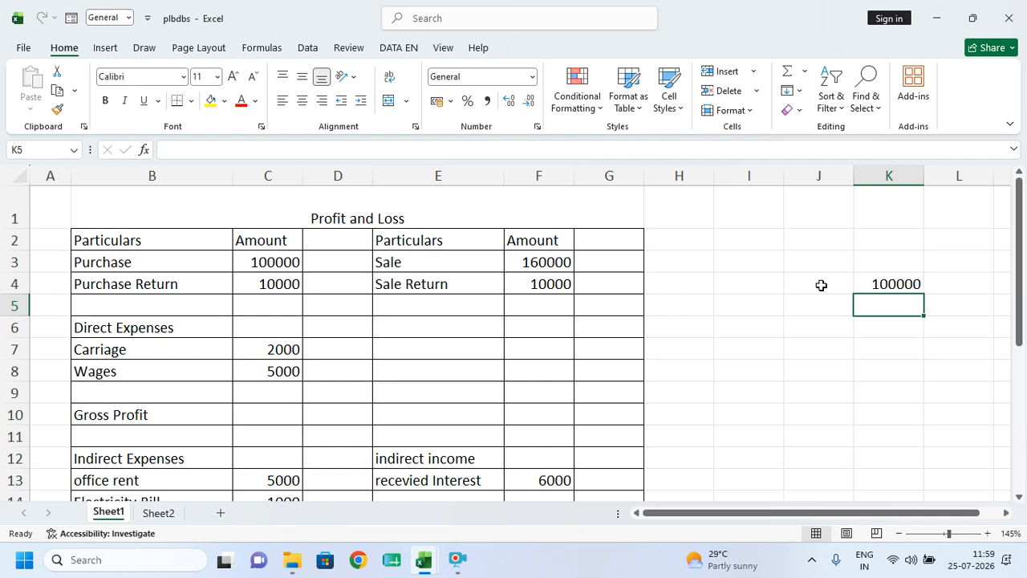
key("Left")
key("Left")
key("Left")
key("Left")
key("Right")
key("Right")
key("Right")
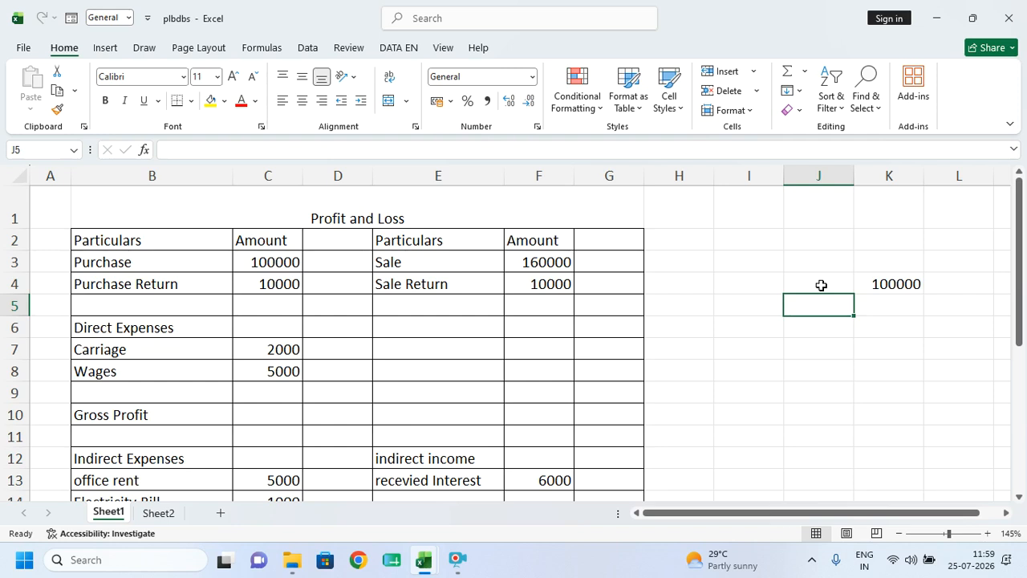
key("Down")
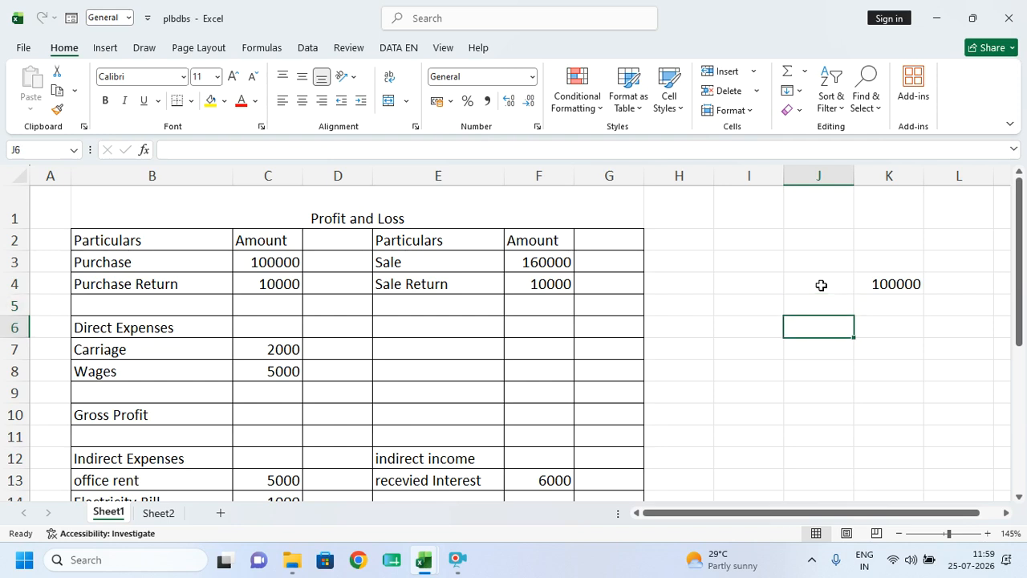
type("0")
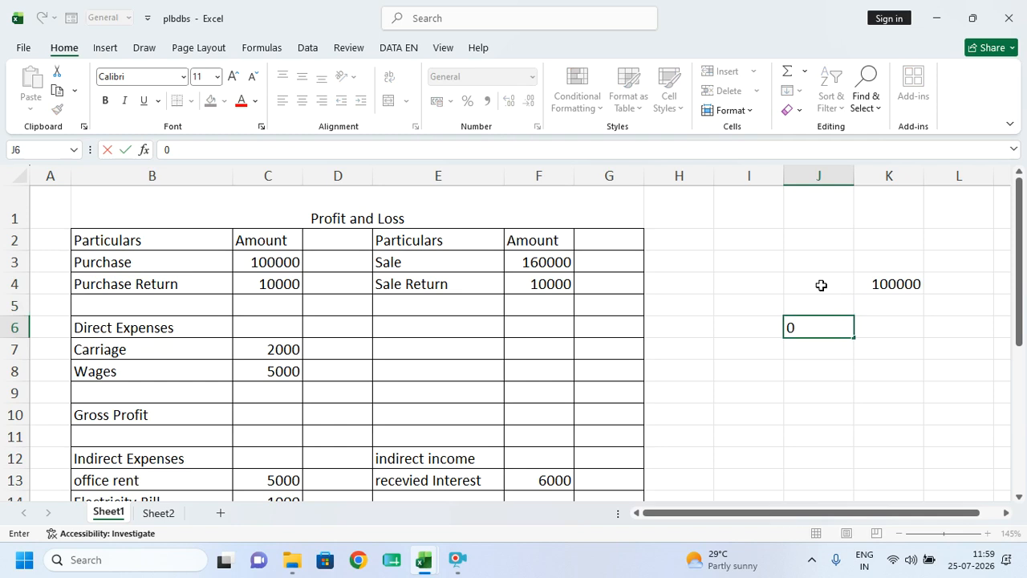
key("BackSpace")
type("10")
key("Return")
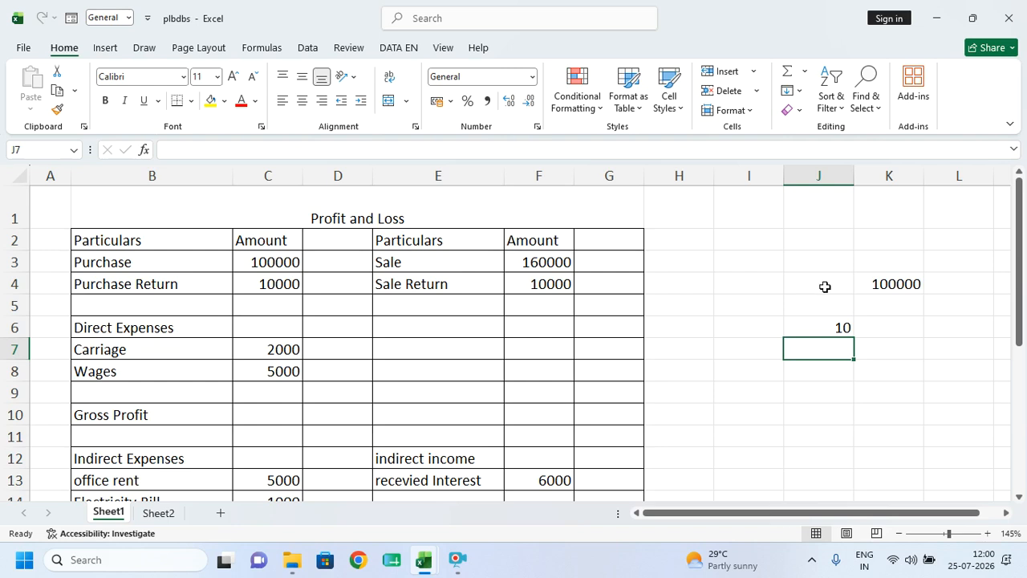
- Replace the Sale Return amount in F4 with 32000
left_click(419, 347)
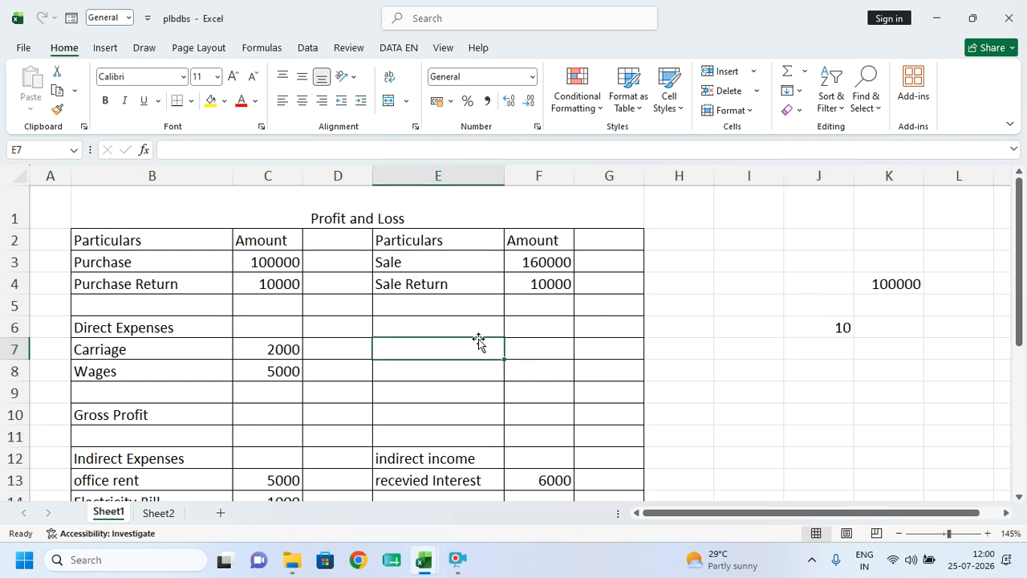
left_click(266, 262)
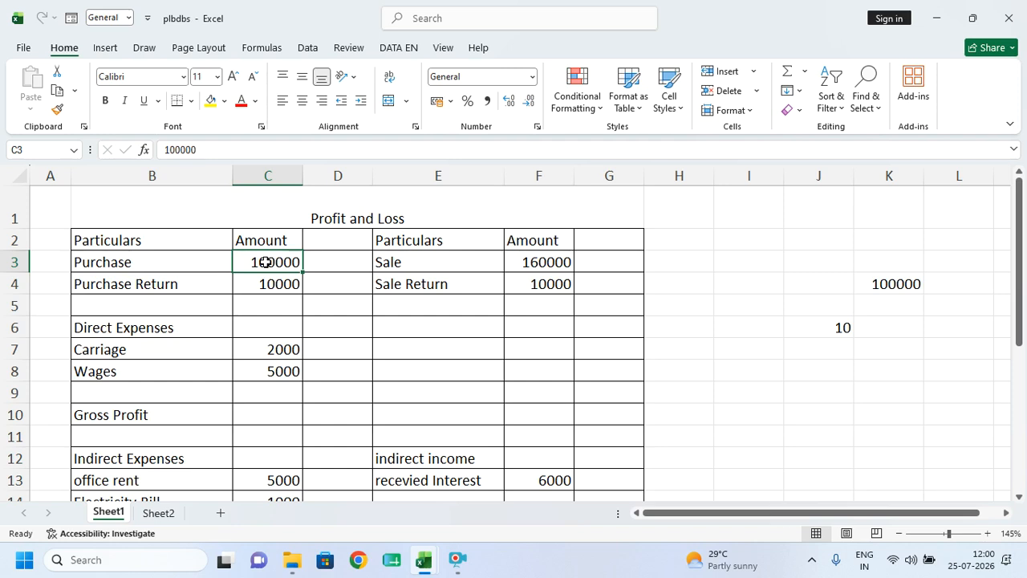
left_click(506, 262)
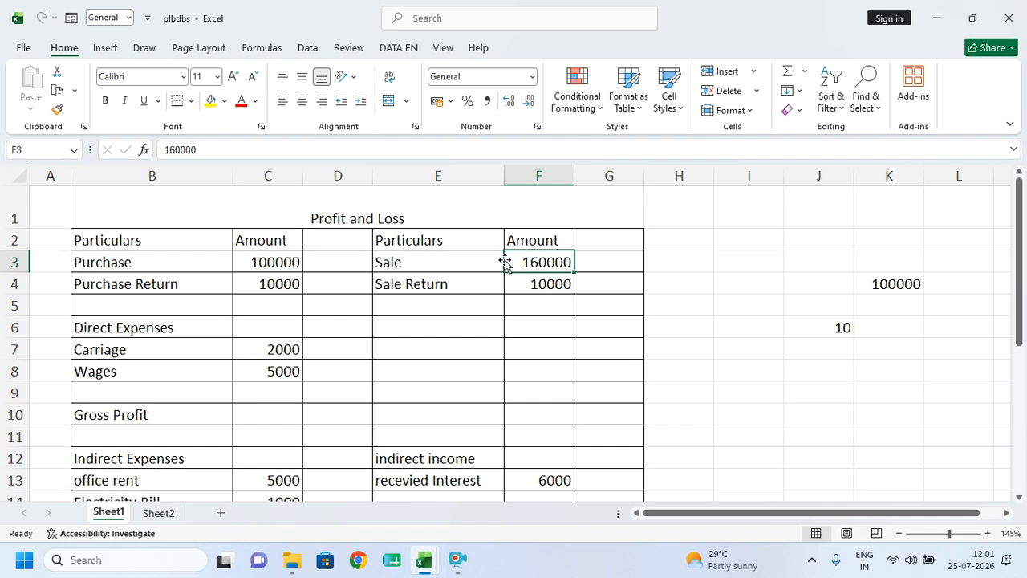
left_click(560, 306)
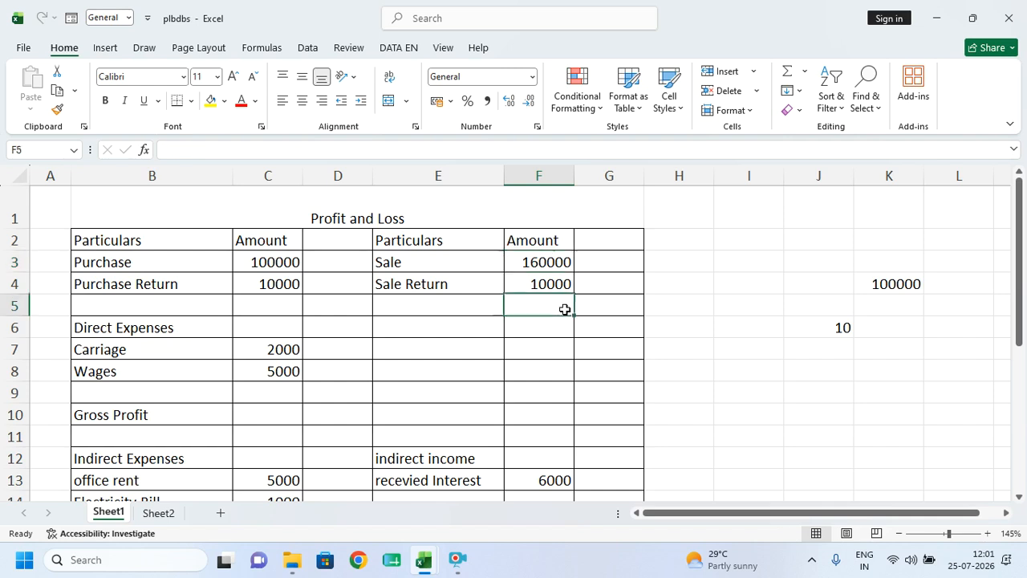
left_click(544, 260)
left_click(538, 284)
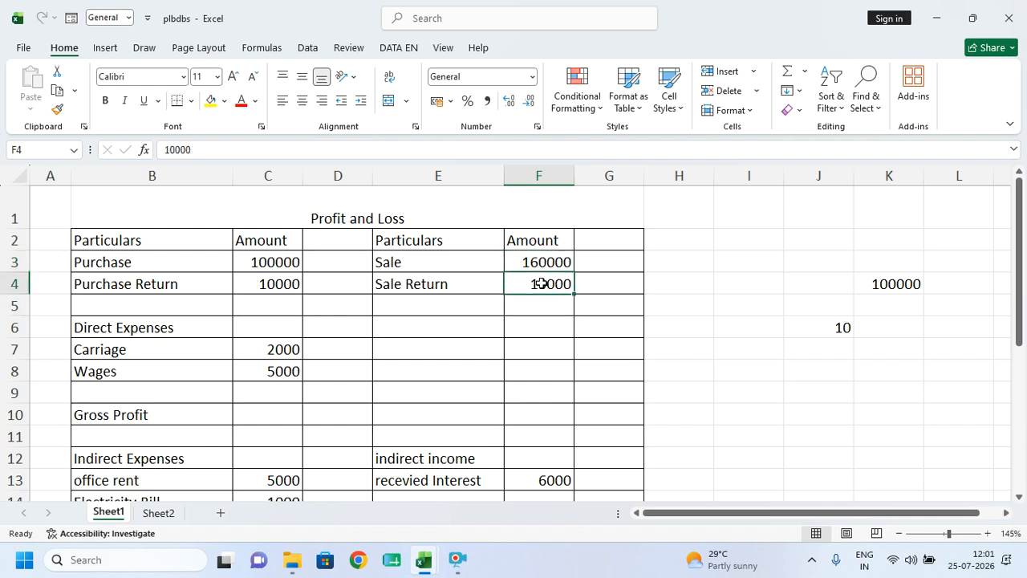
key("BackSpace")
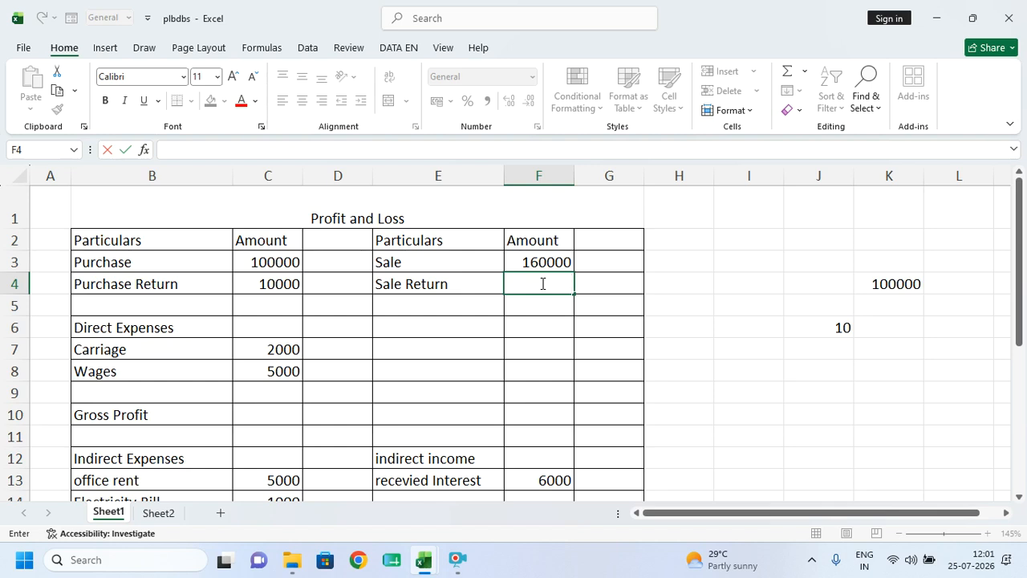
type("32000")
- Enter net sales in G4 as =F3-F4, giving 128000
key("Tab")
type("=")
left_click(551, 263)
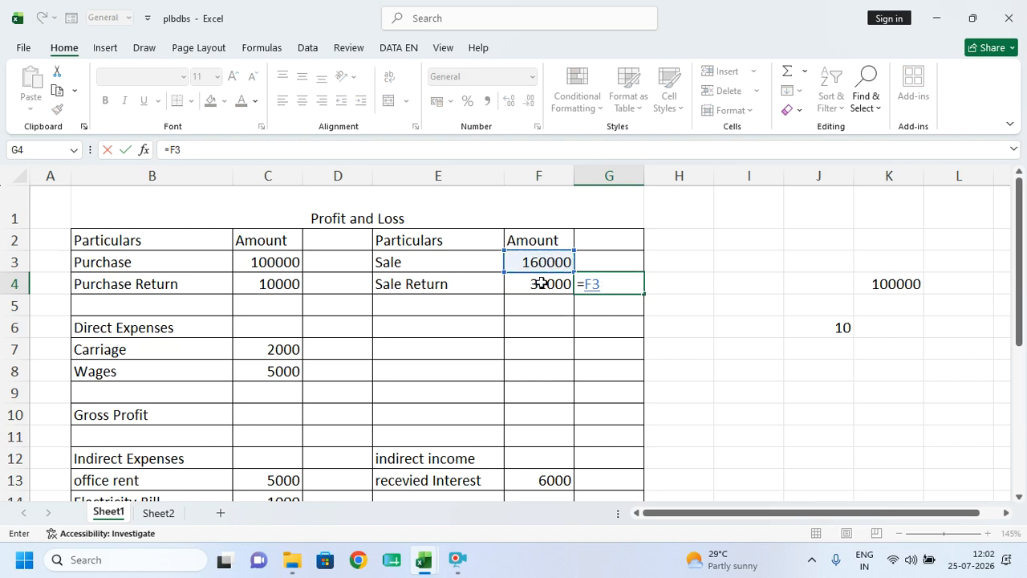
left_click(540, 285)
left_click(609, 287)
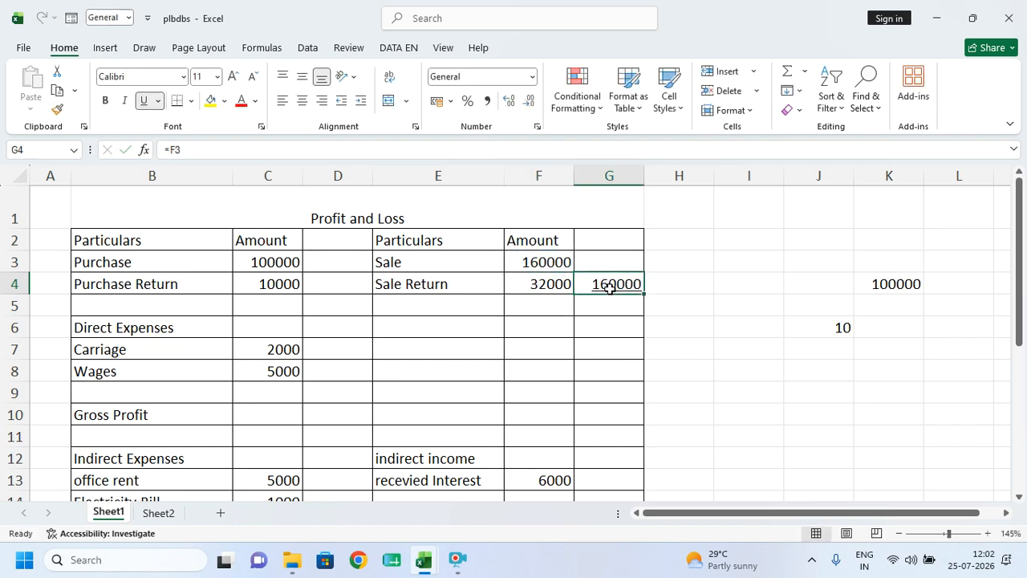
type("=")
left_click(552, 263)
type("-")
left_click(546, 284)
key("Return")
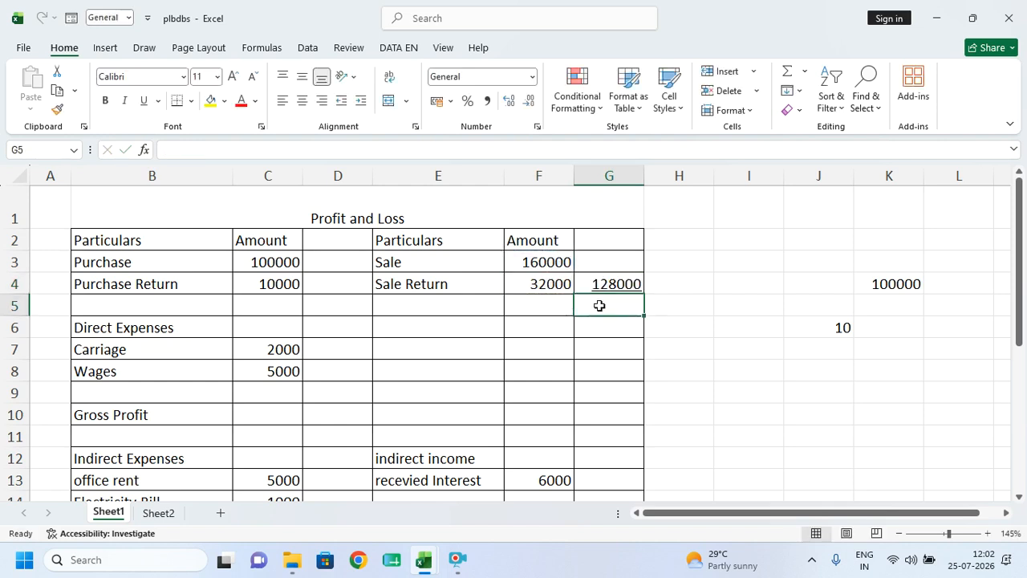
left_click(626, 285)
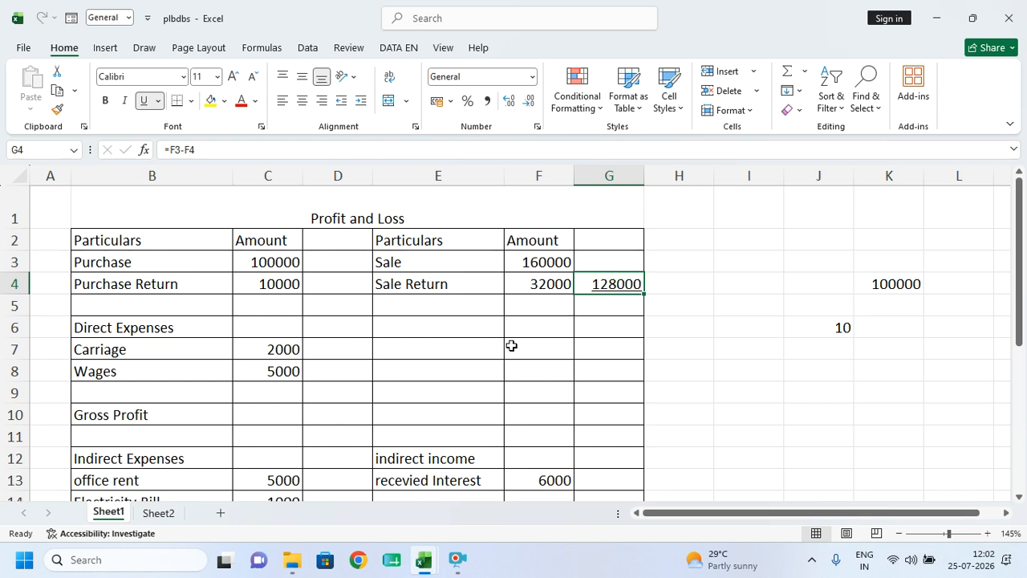
left_click(260, 290)
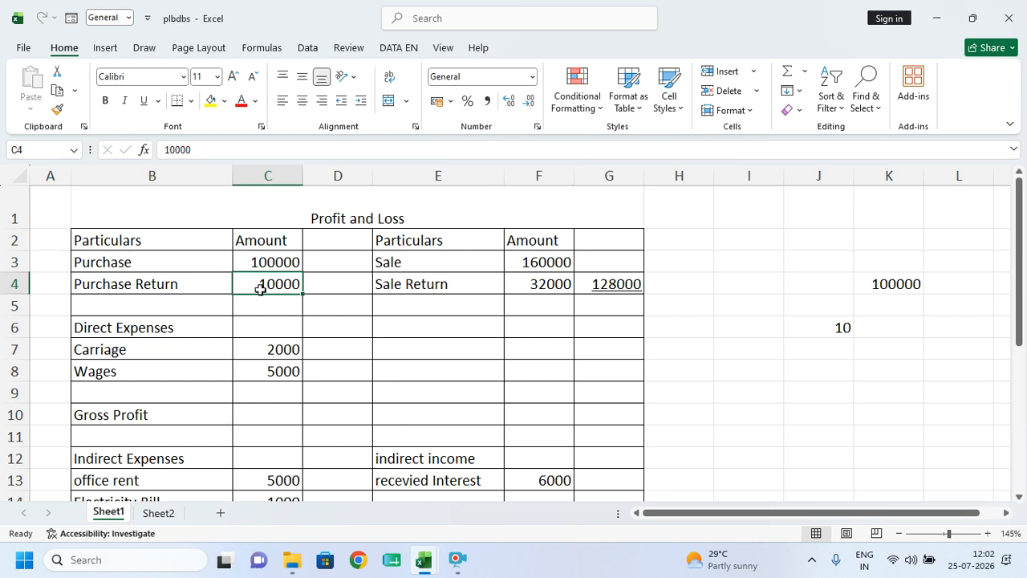
- Set Purchase Return to 20000 and compute net purchases in D4 as =C3-C4 (80000)
type("20000")
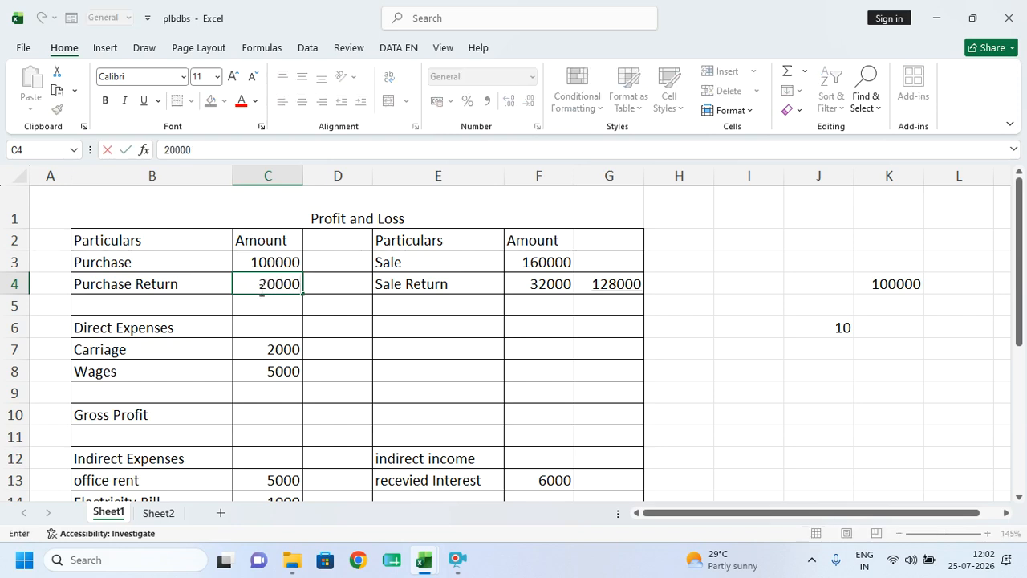
key("Tab")
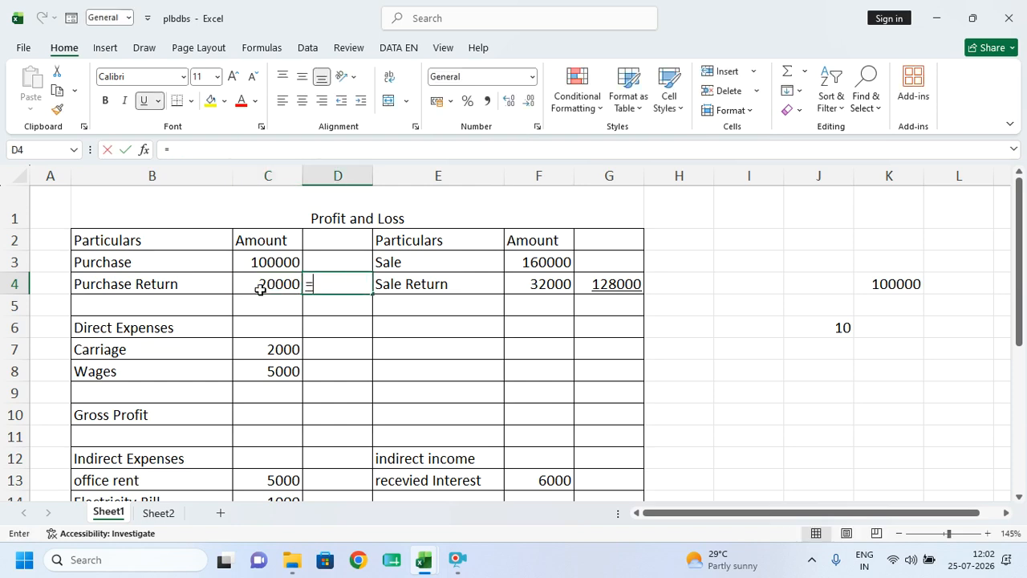
type("=")
left_click(269, 259)
type("-")
left_click(268, 286)
key("Return")
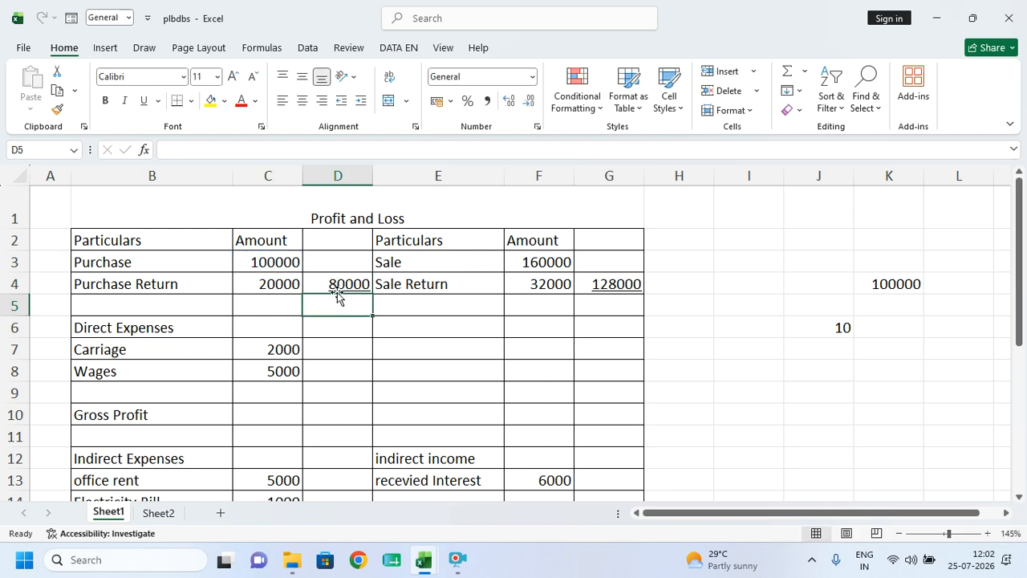
left_click(337, 290)
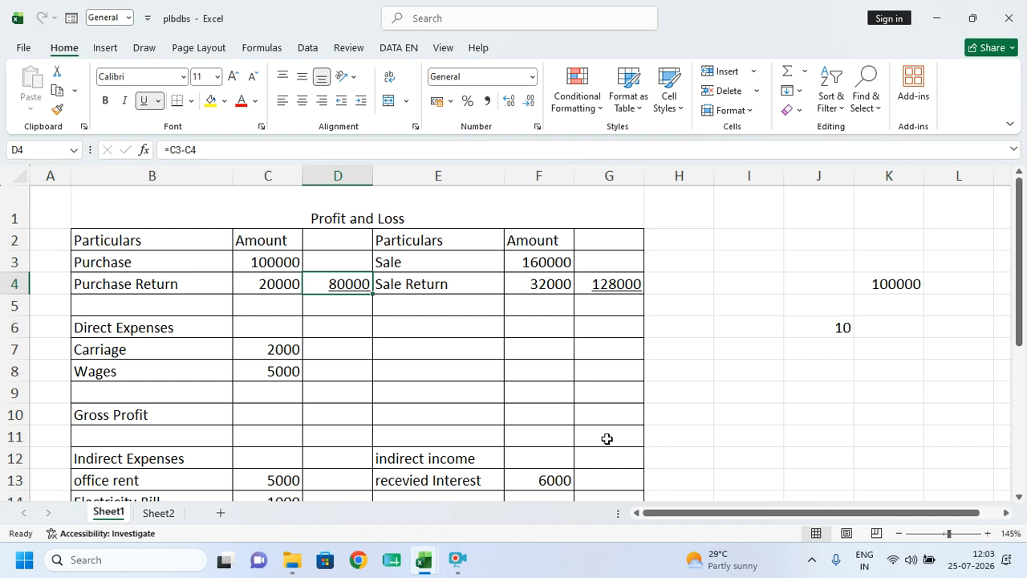
left_click(339, 325)
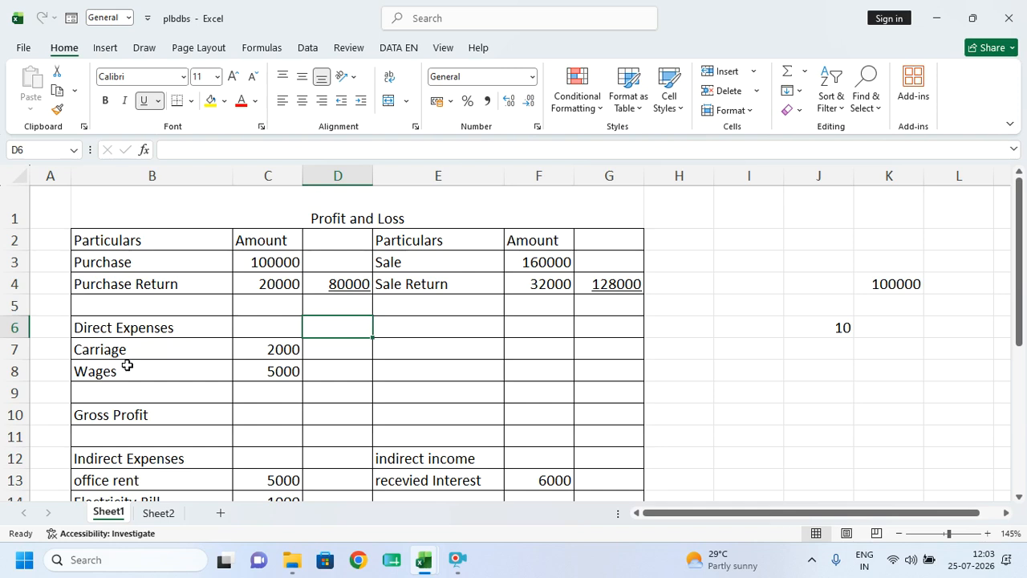
- Enter the Direct Expenses total of 7000 in D6
type("7000")
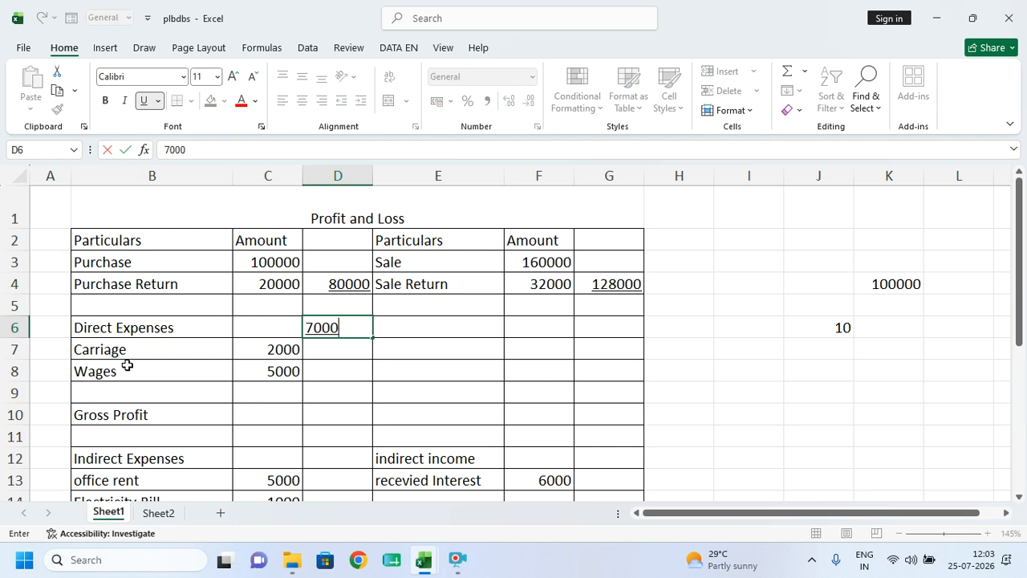
key("Return")
key("Down")
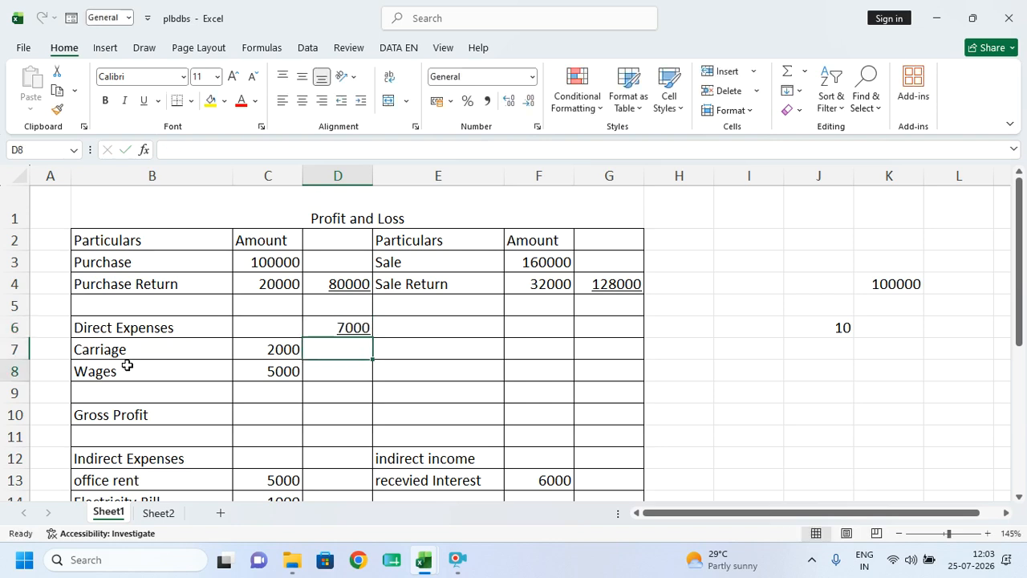
key("Down")
key("Down")
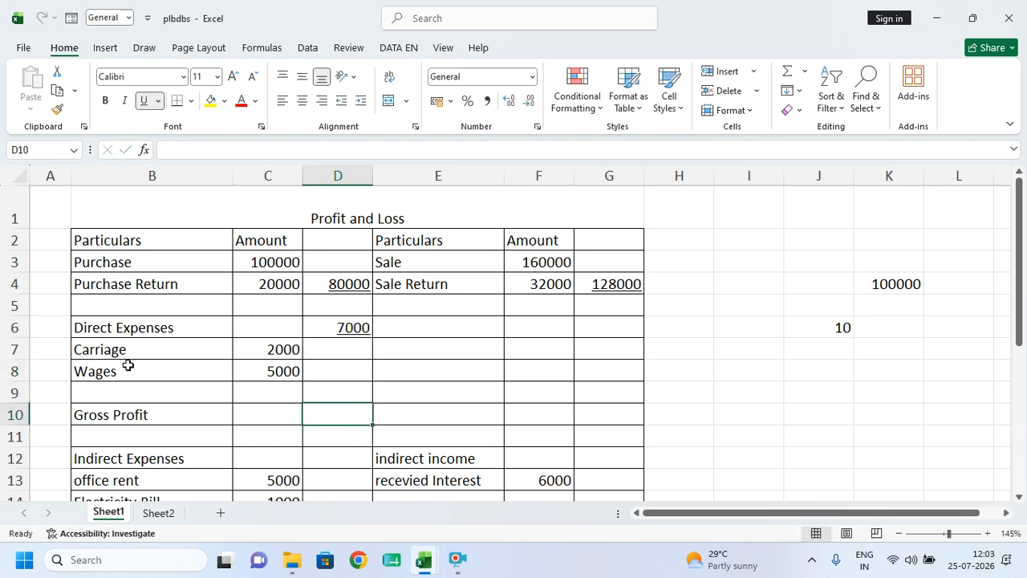
- Enter Gross Profit in D10 as =G4-D4-D6, giving 41000
type("=")
left_click(613, 284)
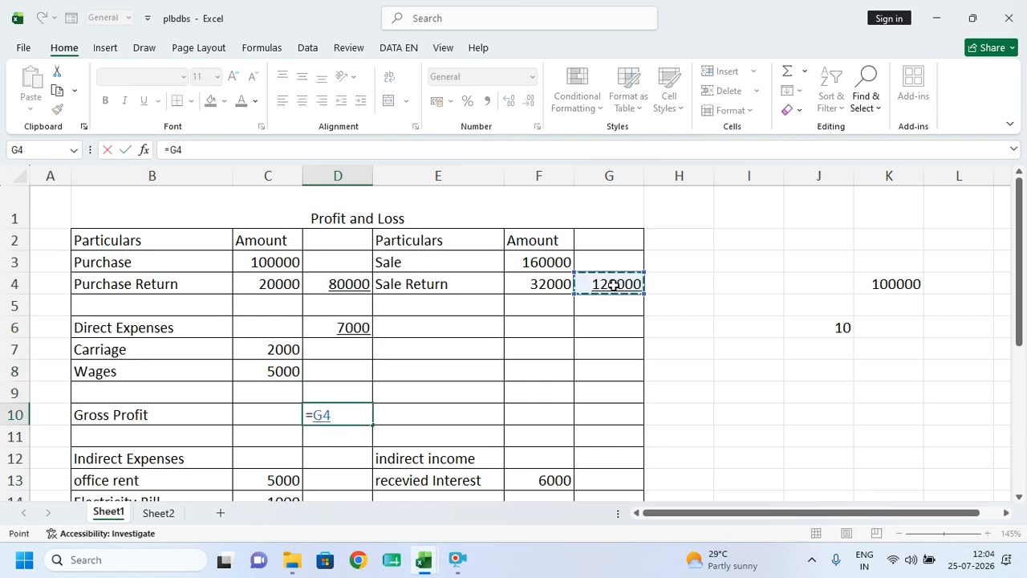
type("-")
left_click(337, 284)
type("-")
left_click(339, 327)
key("Return")
left_click(360, 413)
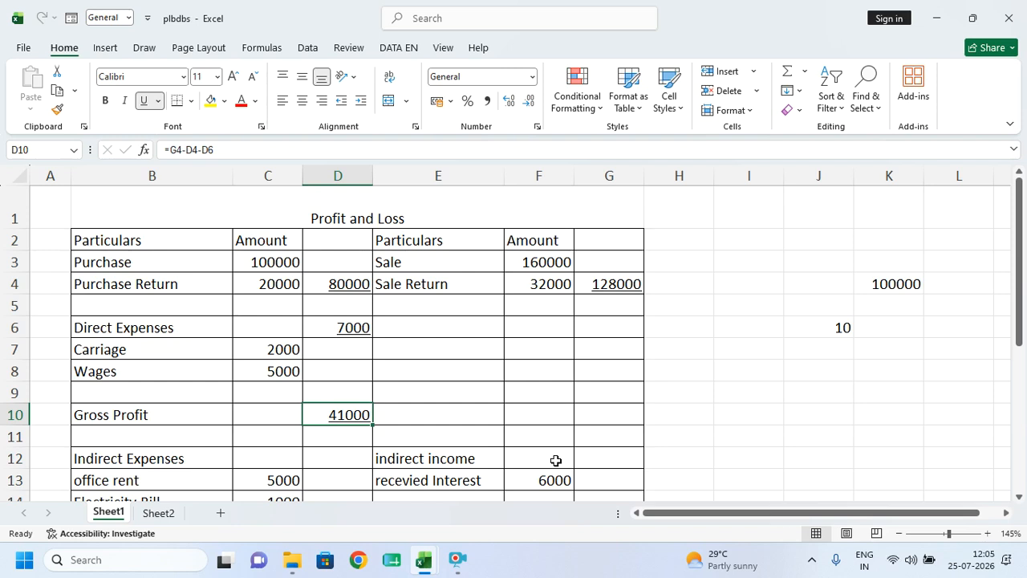
- Select the office rent, Electricity Bill and Paid Commission rows to check their sum
scroll(390, 426, "down", 2)
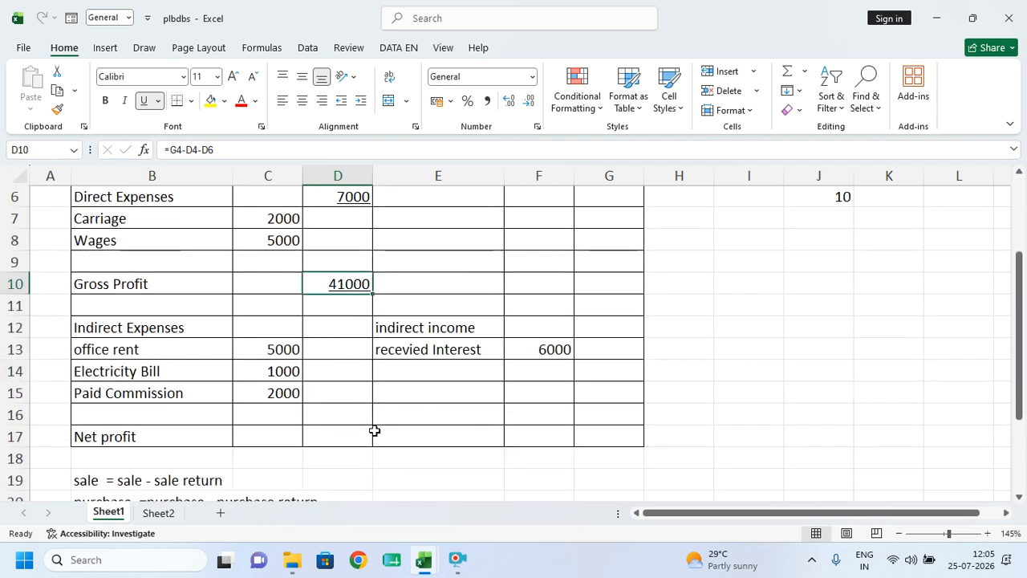
left_click(275, 351)
left_click(284, 371)
left_click(286, 393)
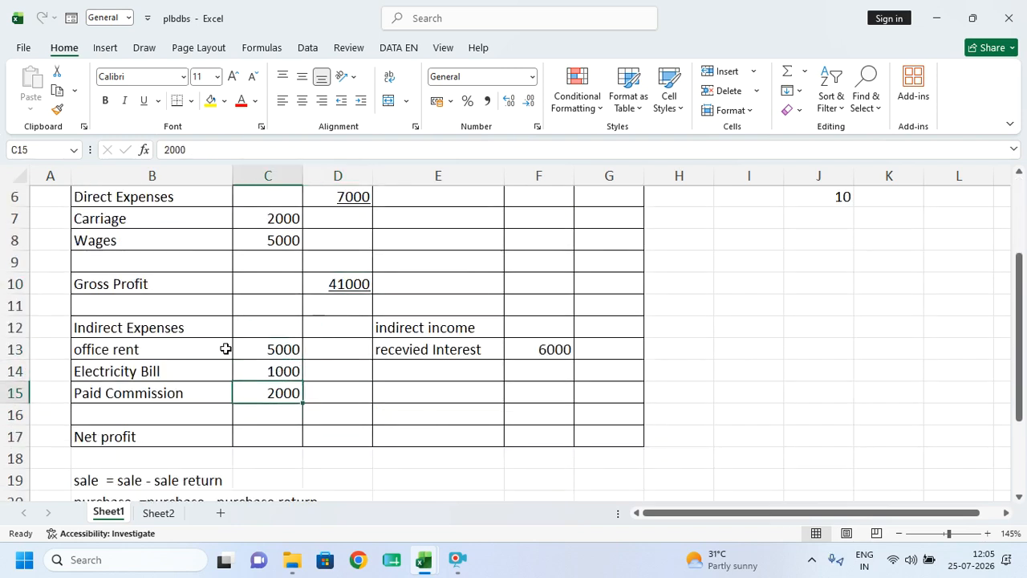
left_click_drag(119, 350, 267, 349)
left_click_drag(112, 367, 291, 356)
left_click_drag(81, 399, 291, 396)
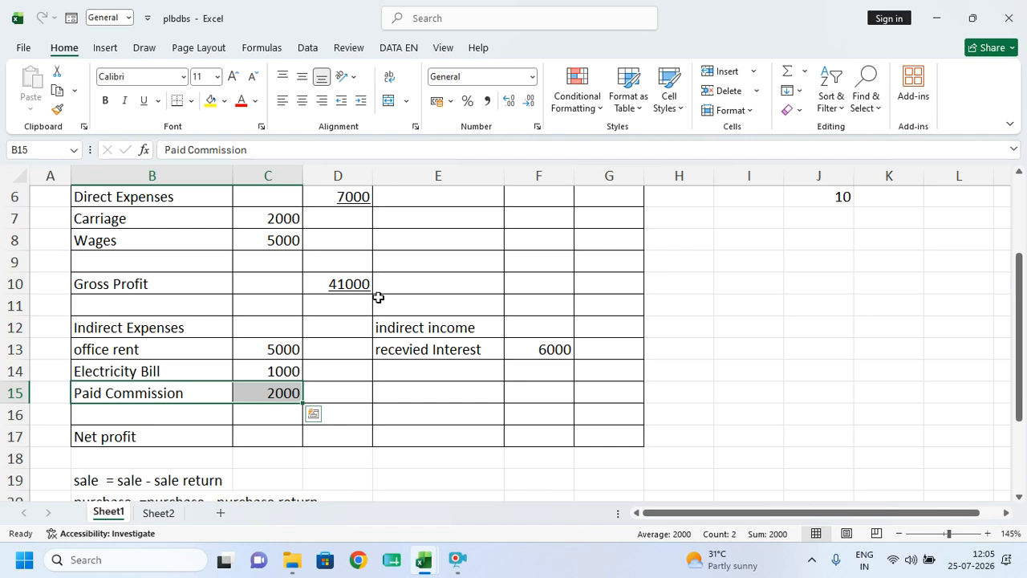
- Enter 8000 as the Indirect Expenses total in D12
left_click(343, 331)
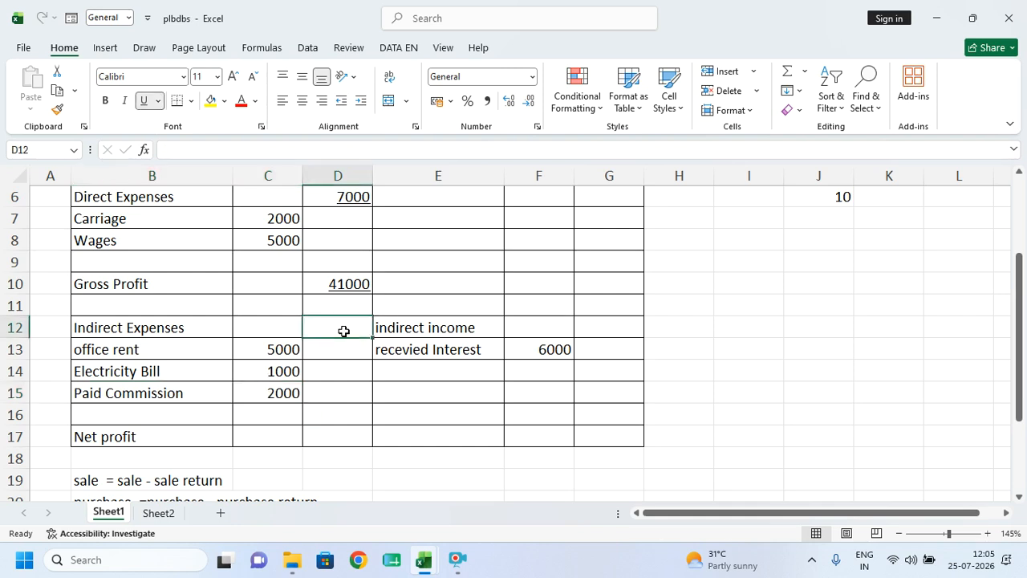
type("8000")
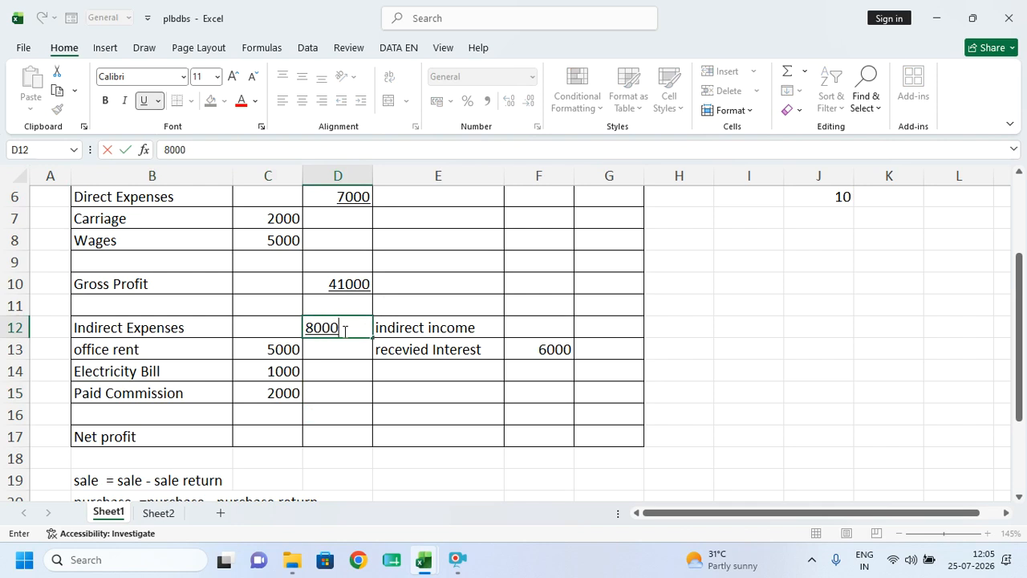
key("Tab")
key("Down")
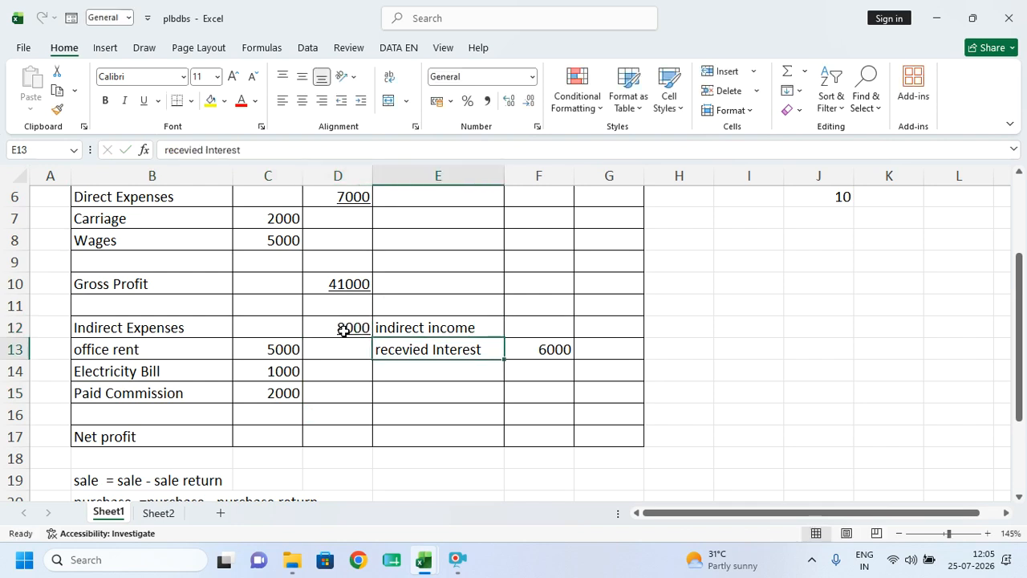
- Edit the E13 label, replacing the word Interest with comm to read 'recevied comm'
double_click(487, 344)
left_click_drag(488, 343, 441, 348)
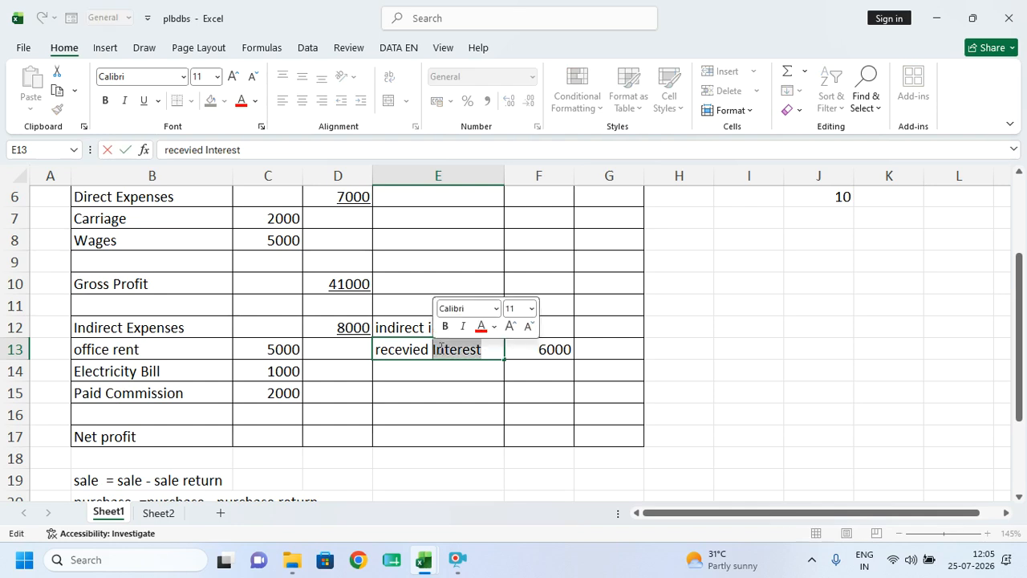
key("BackSpace")
type("comm")
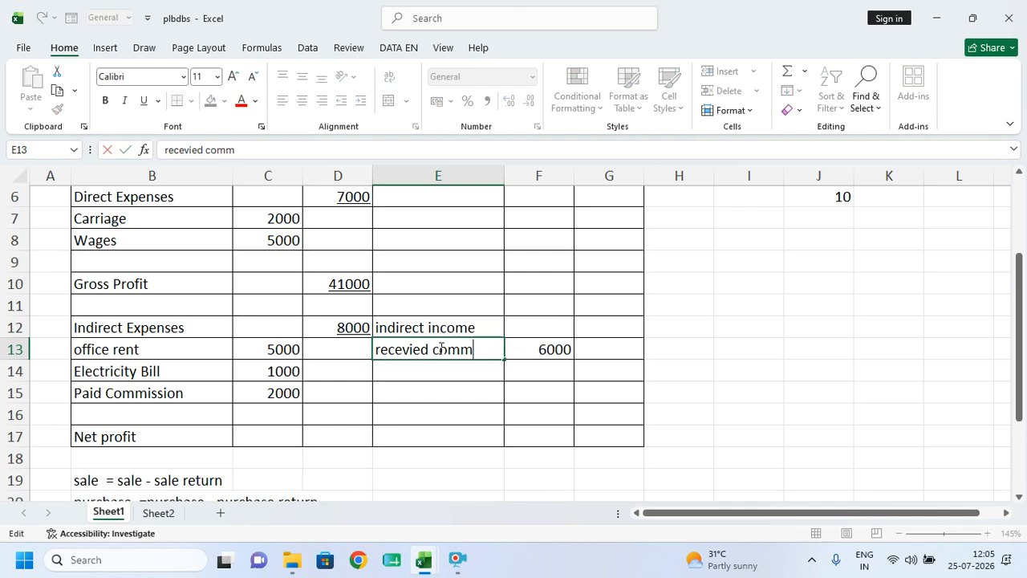
key("Return")
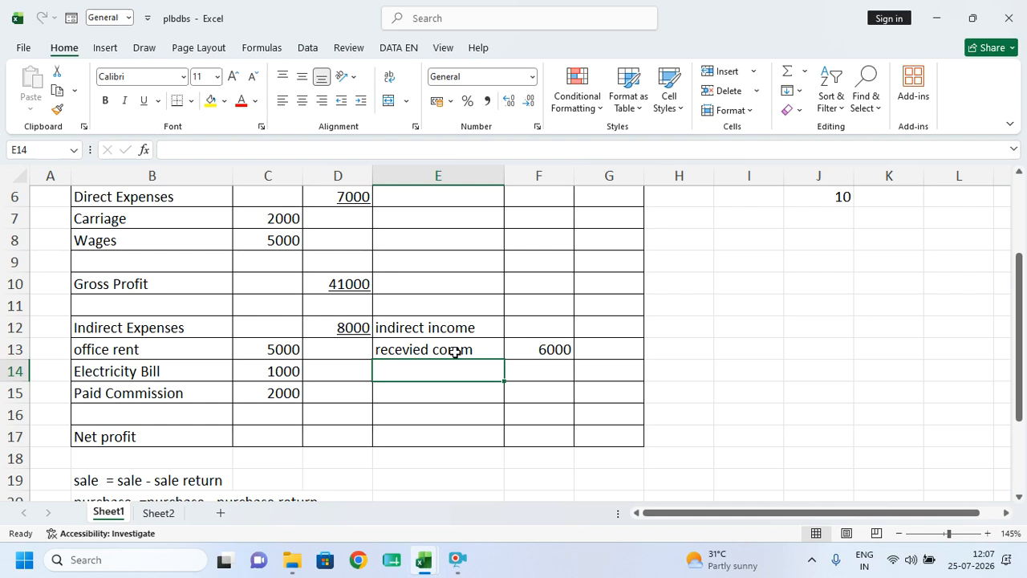
- Point out the received commission row and its 6000 amount in F13
scroll(488, 282, "up", 1)
left_click_drag(417, 417, 491, 427)
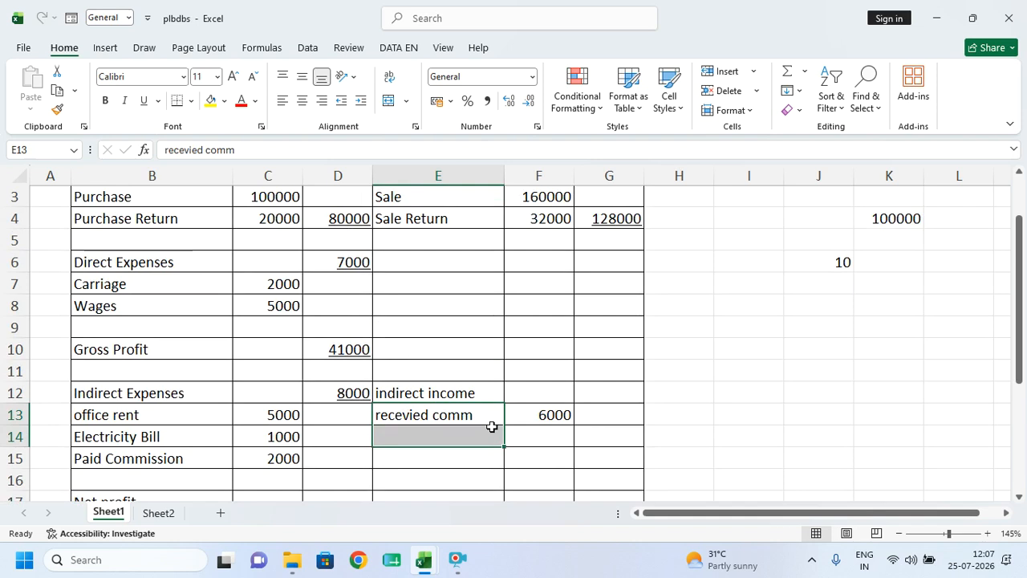
left_click_drag(491, 427, 532, 414)
left_click(532, 414)
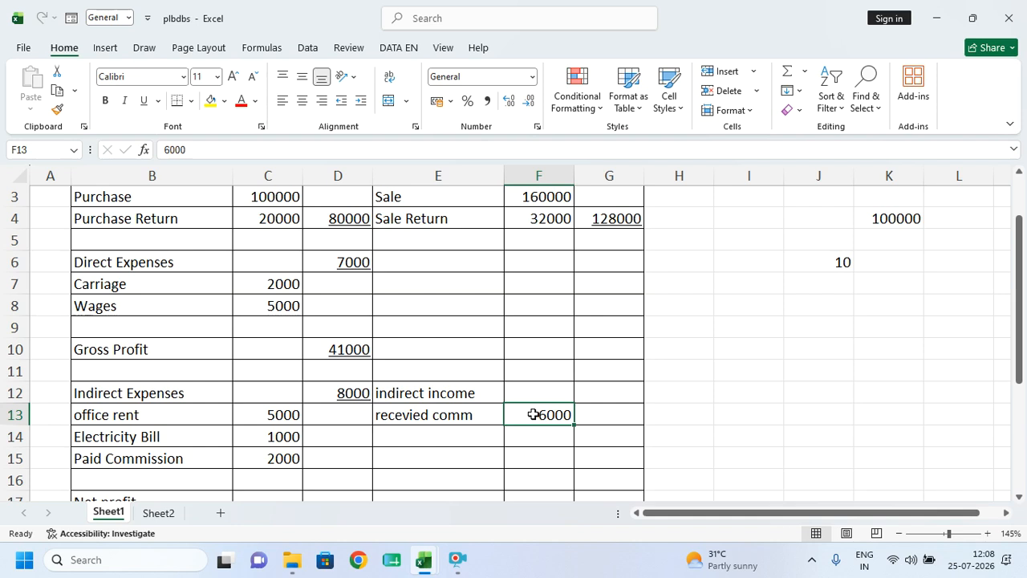
left_click(532, 400)
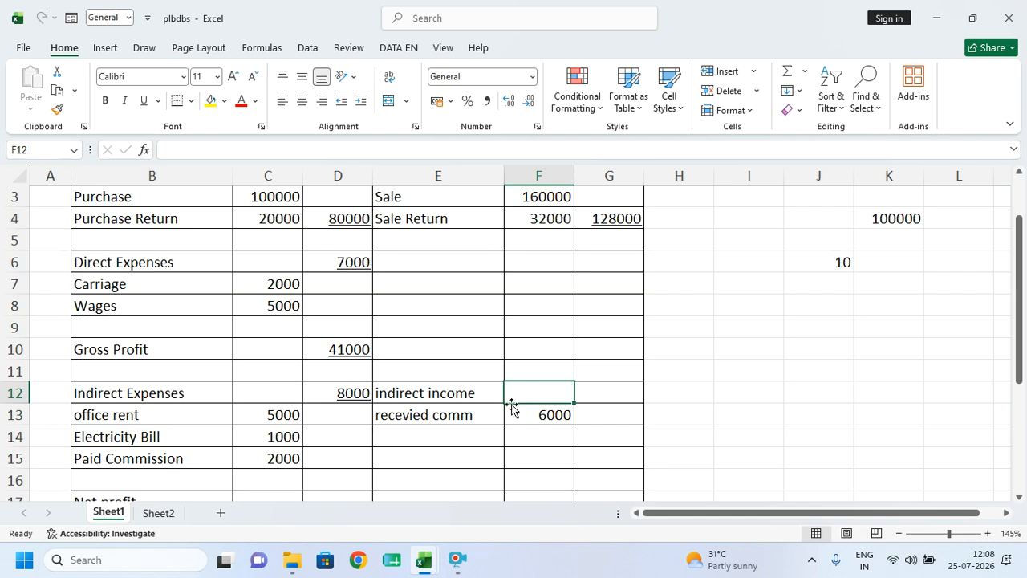
- Enter the formula =F13 in F12 so indirect income totals 6000
left_click(491, 438)
left_click(407, 418)
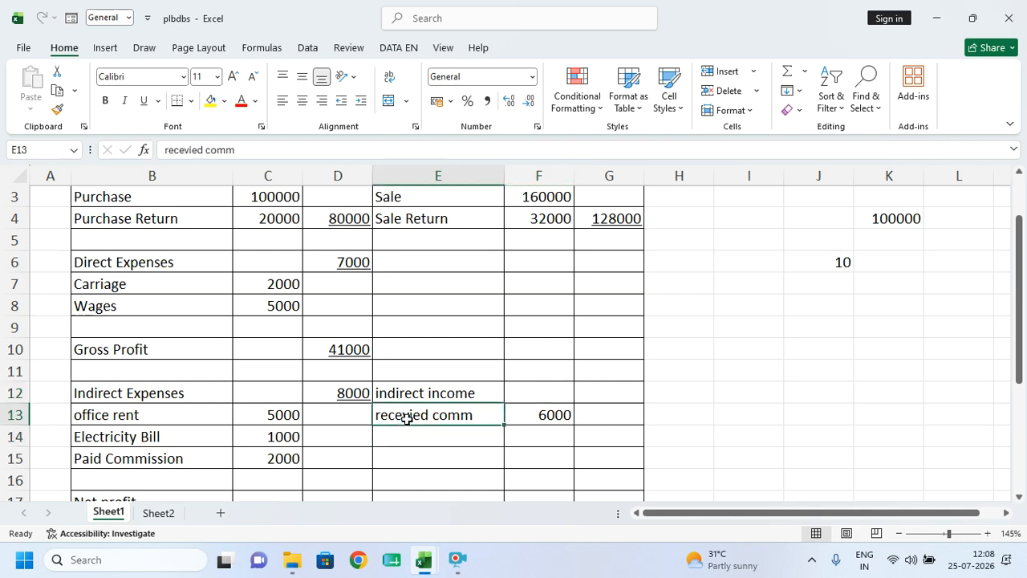
left_click(546, 394)
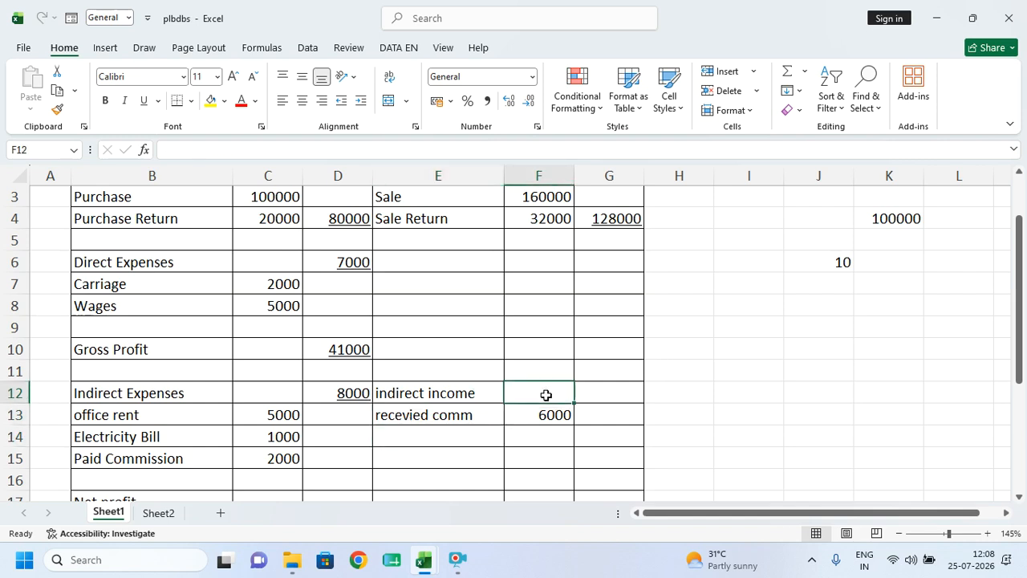
type("=")
left_click(526, 413)
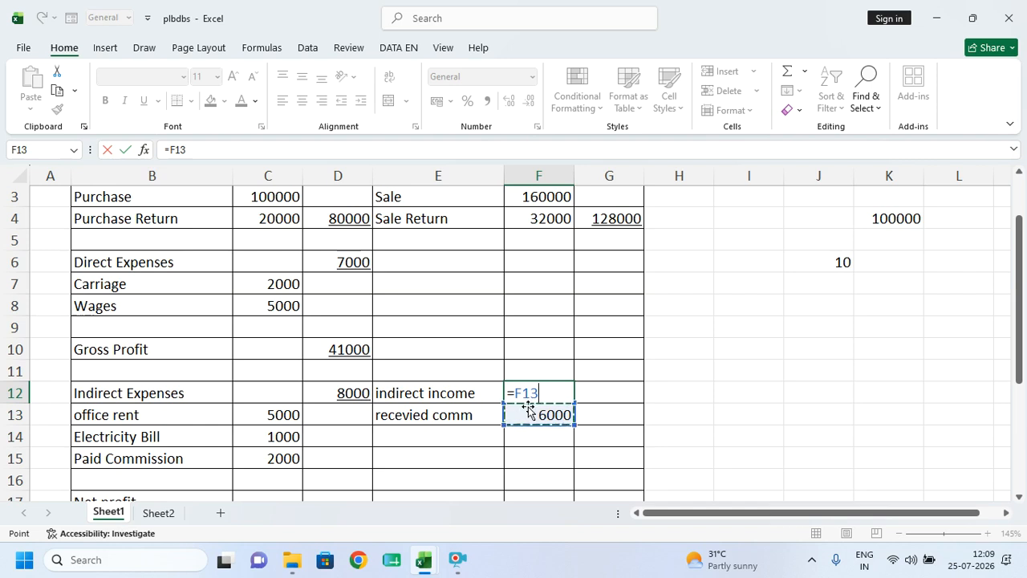
key("Return")
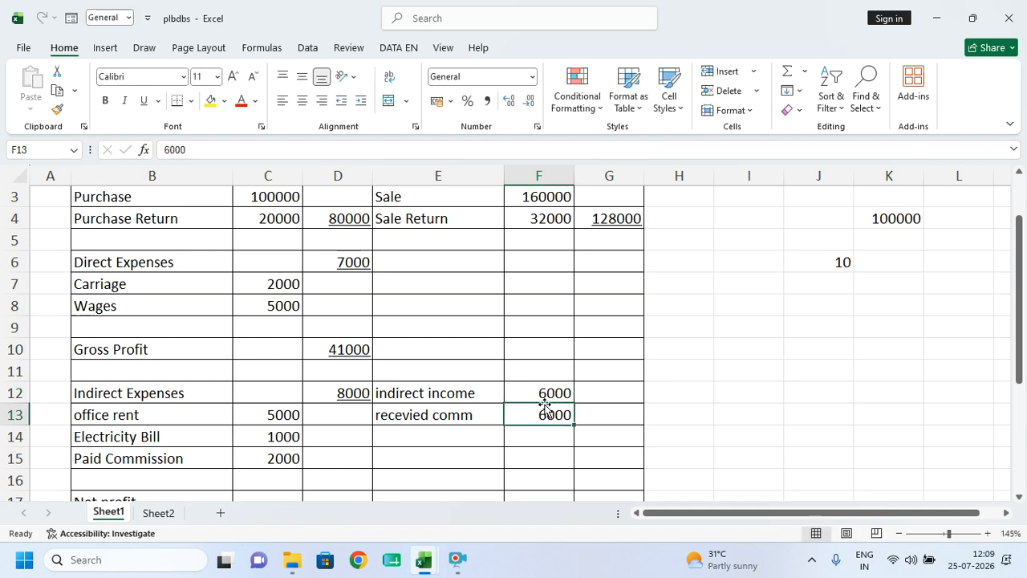
scroll(479, 367, "down", 1)
- Enter =F12+D10-D12 in D17 so net profit shows 39000
left_click(541, 327)
left_click_drag(542, 328, 541, 344)
left_click(327, 431)
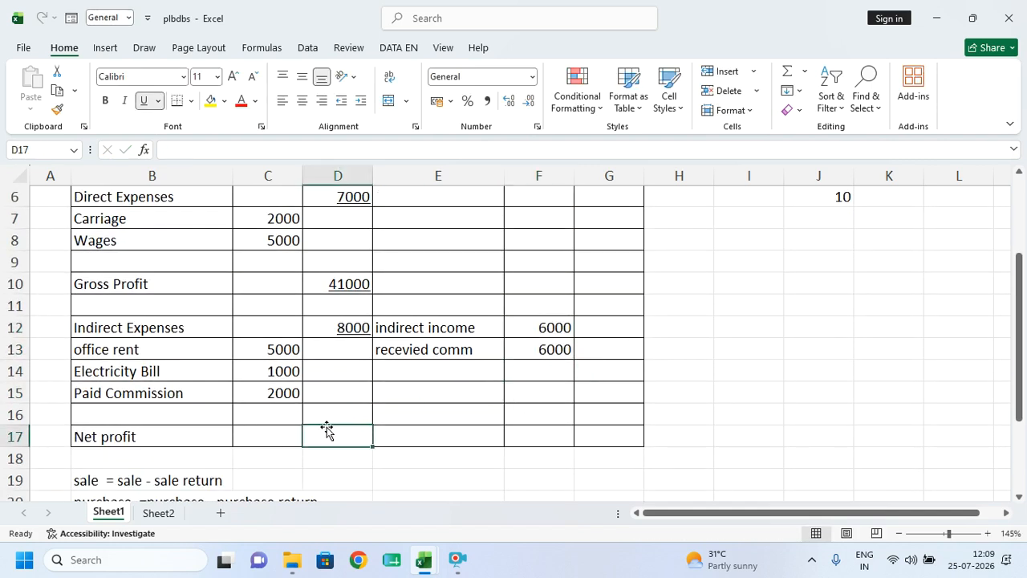
type("=")
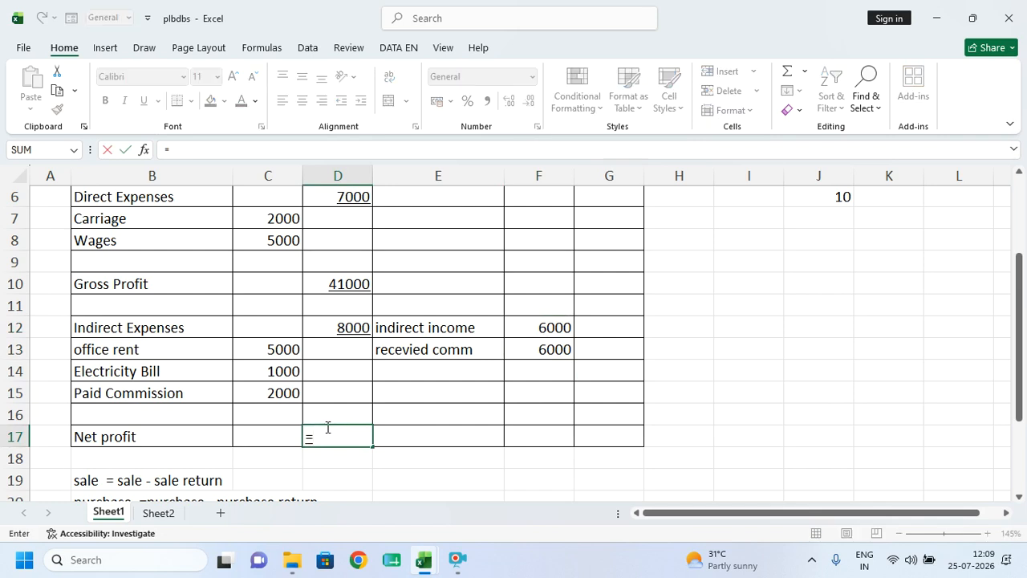
left_click(558, 327)
type("+")
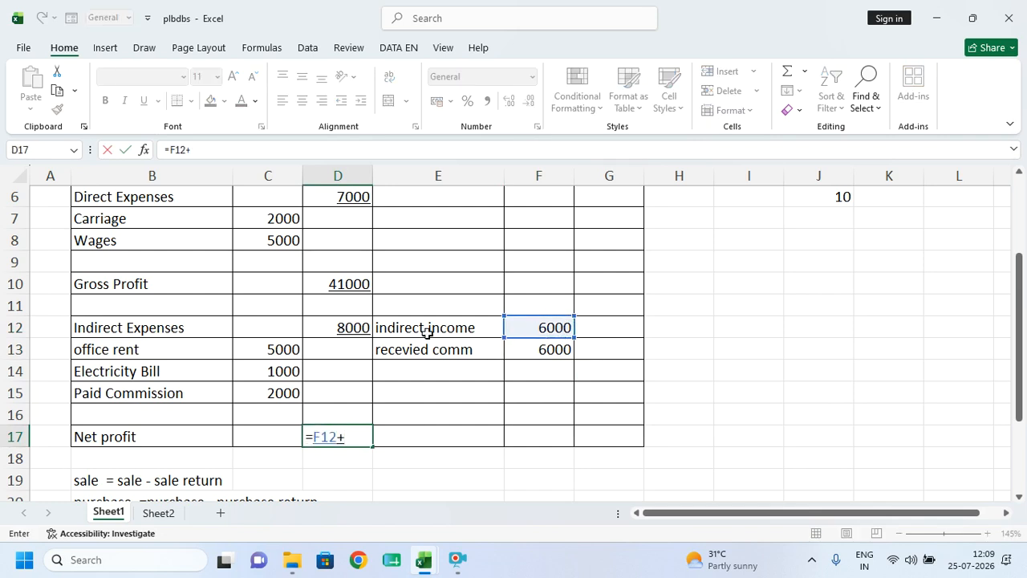
left_click(348, 284)
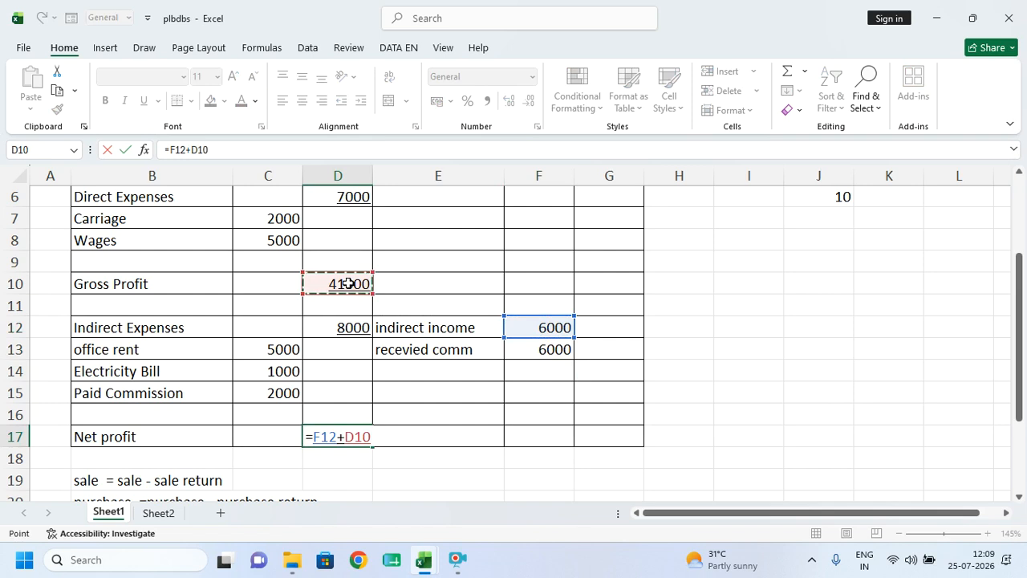
type("-")
left_click(341, 325)
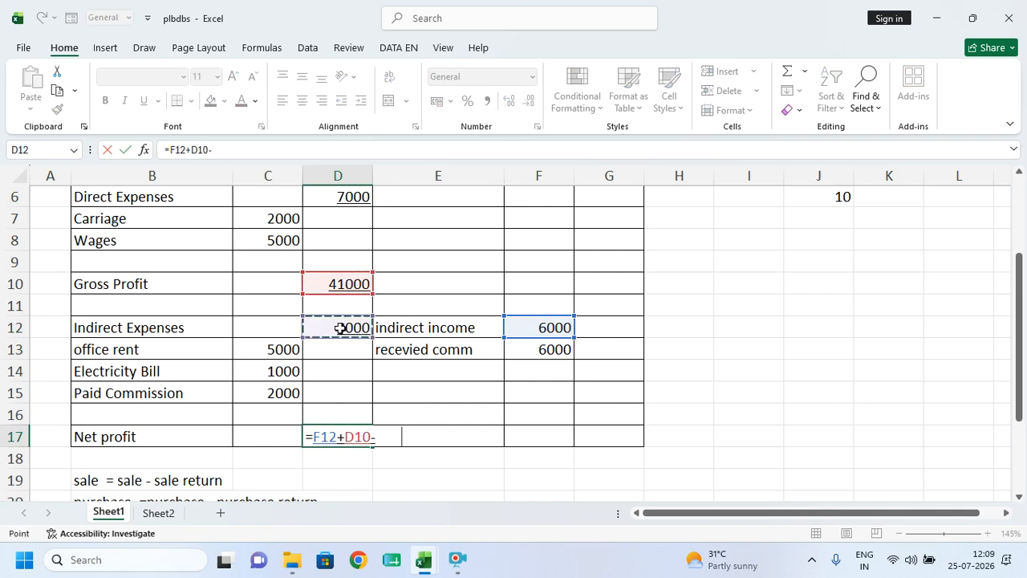
key("Return")
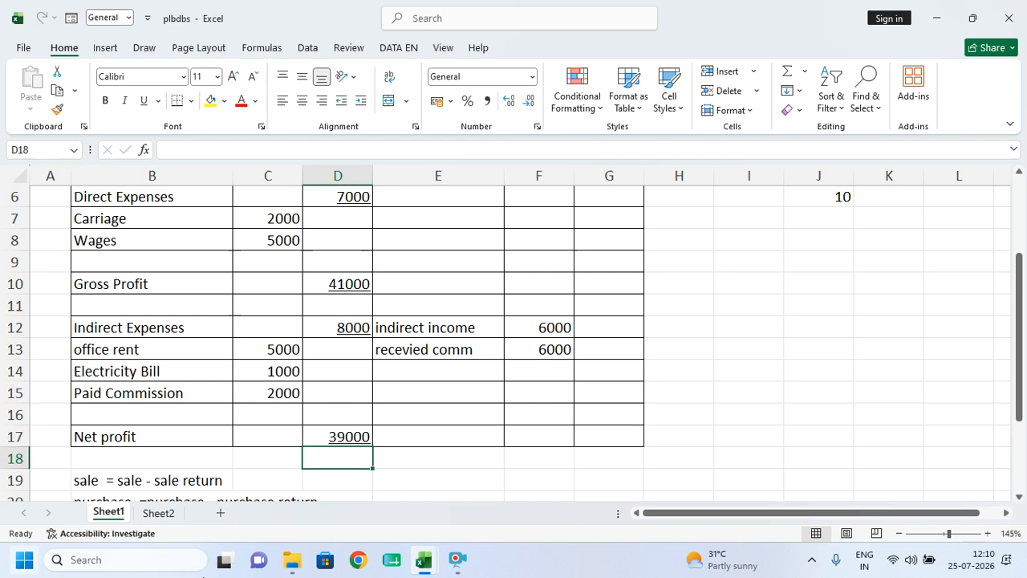
left_click(457, 560)
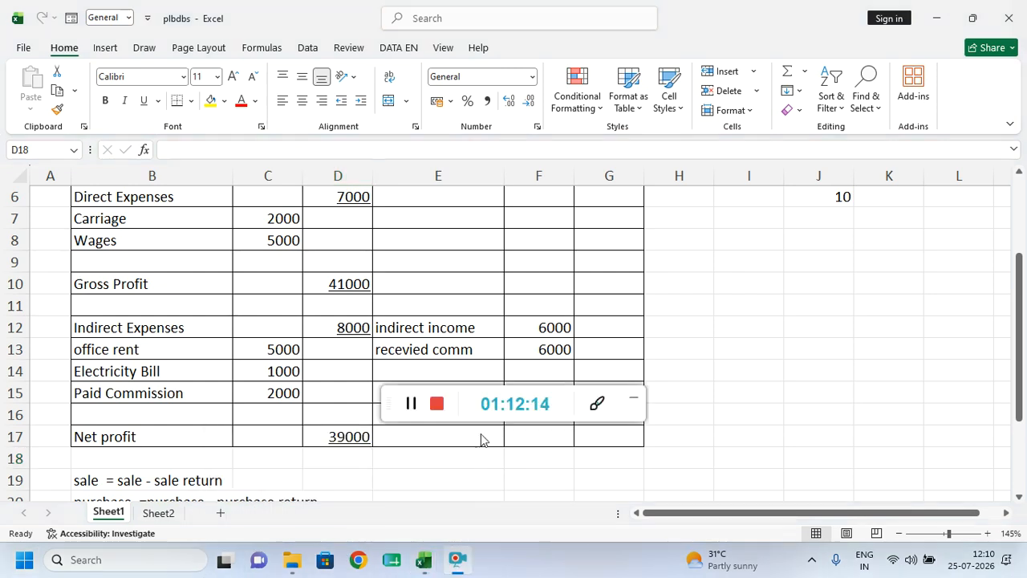